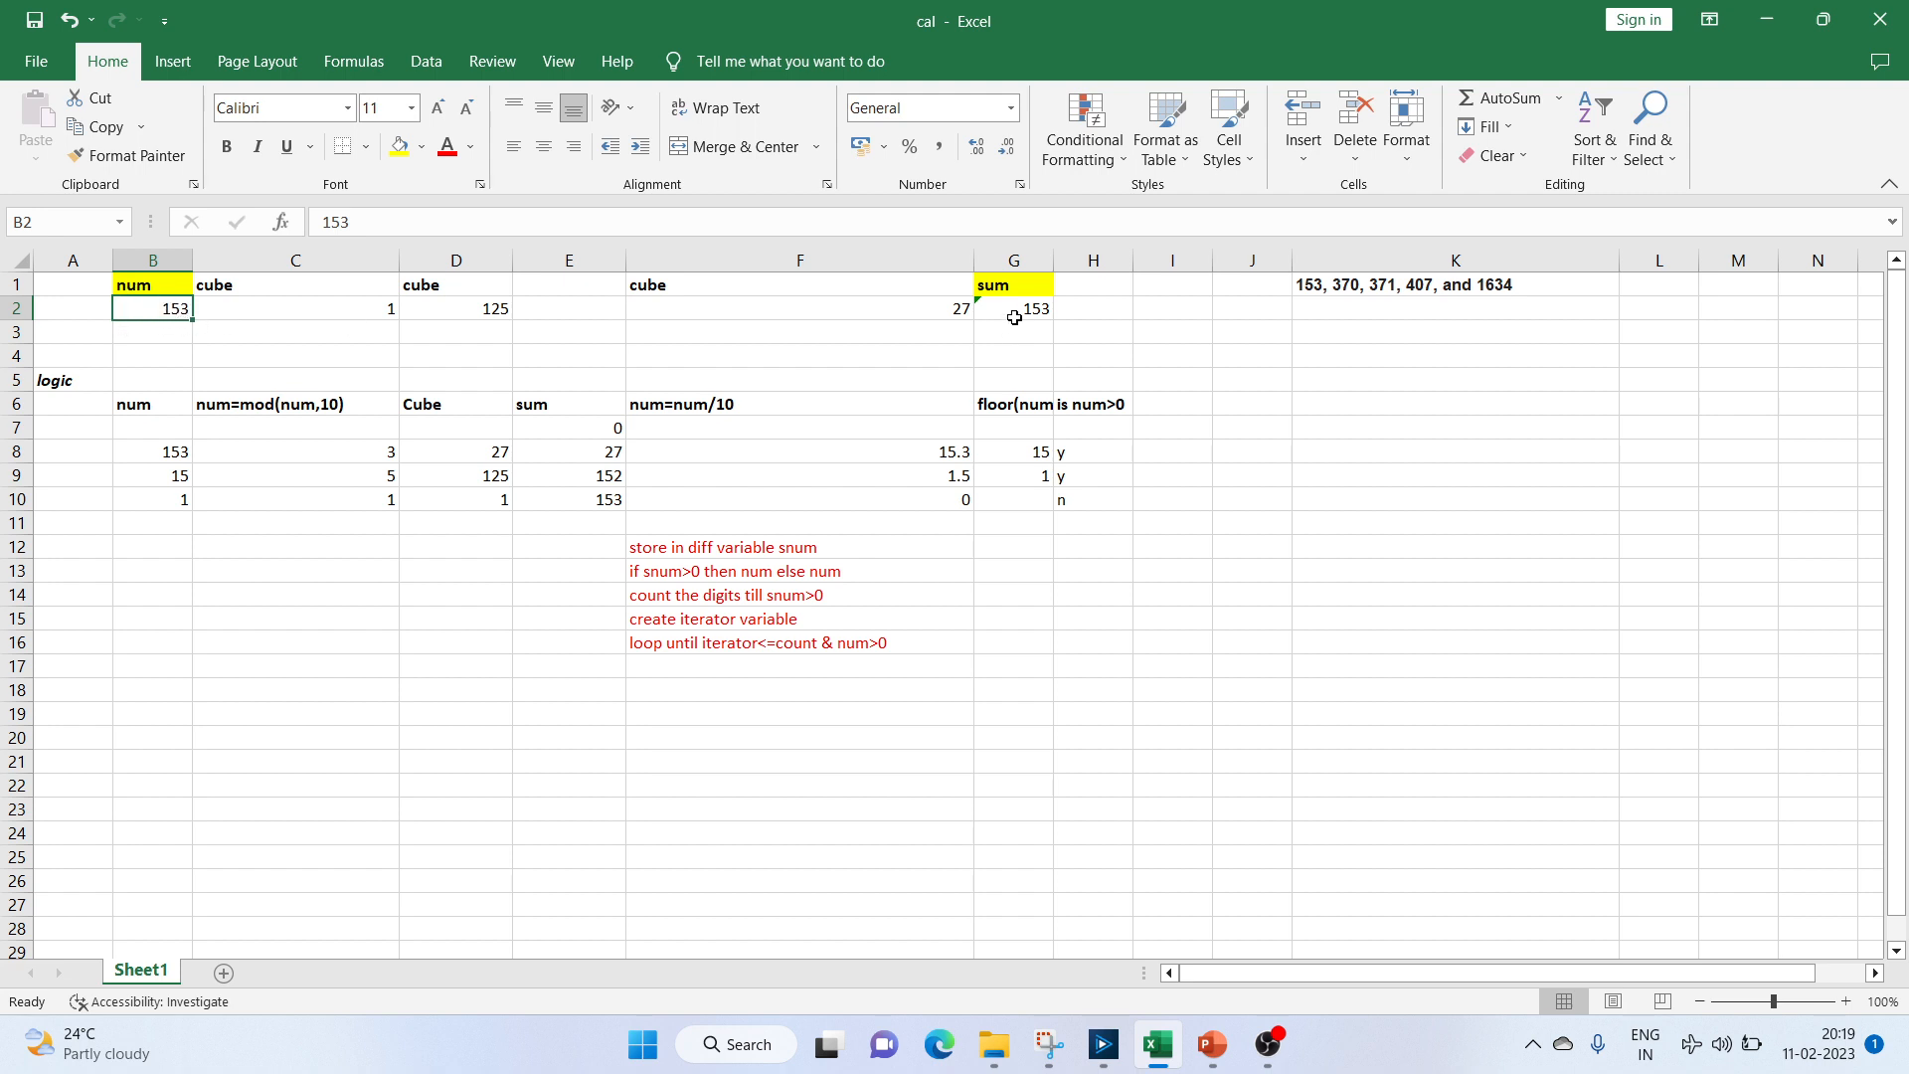
Examine the digit cubes of the number in row 2 and the list of similar numbers in K1.
{"action": "left_click", "coordinate": [298, 315]}
{"action": "left_click", "coordinate": [442, 311]}
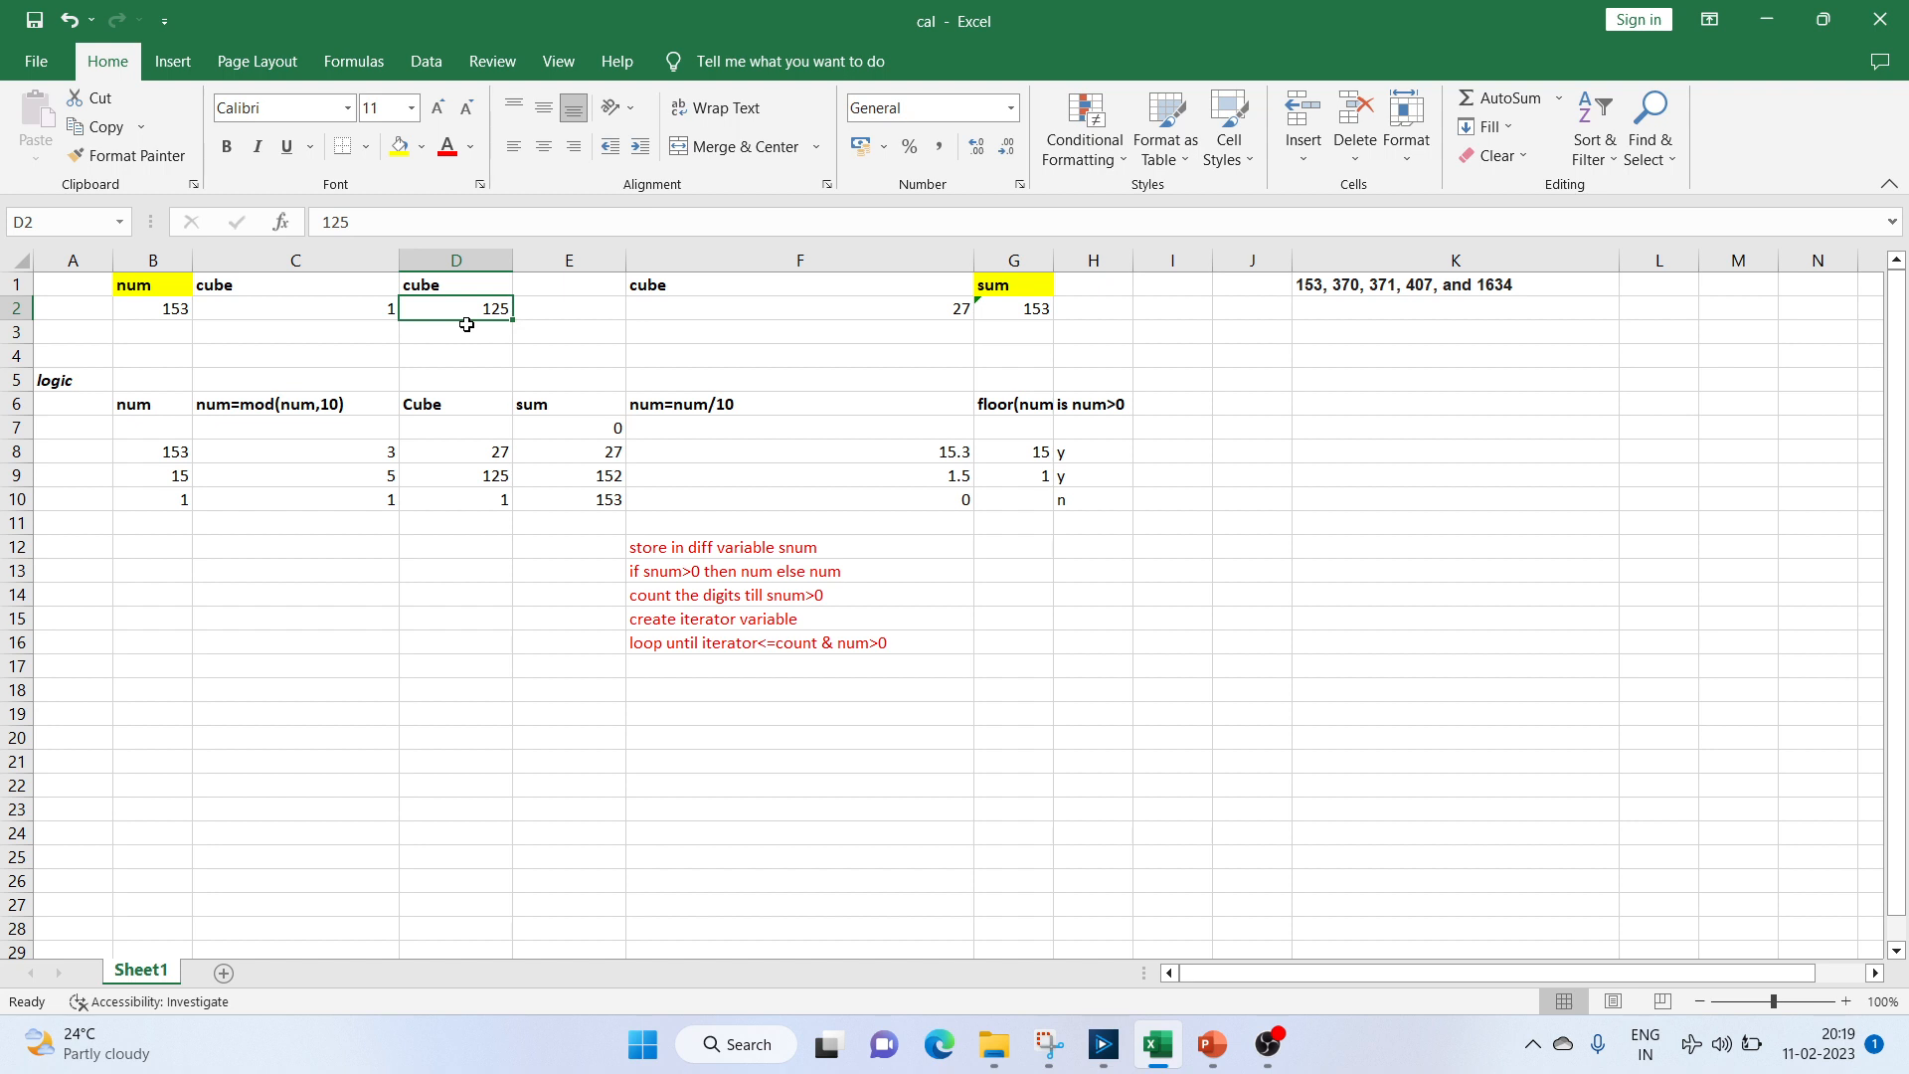
{"action": "left_click", "coordinate": [748, 308]}
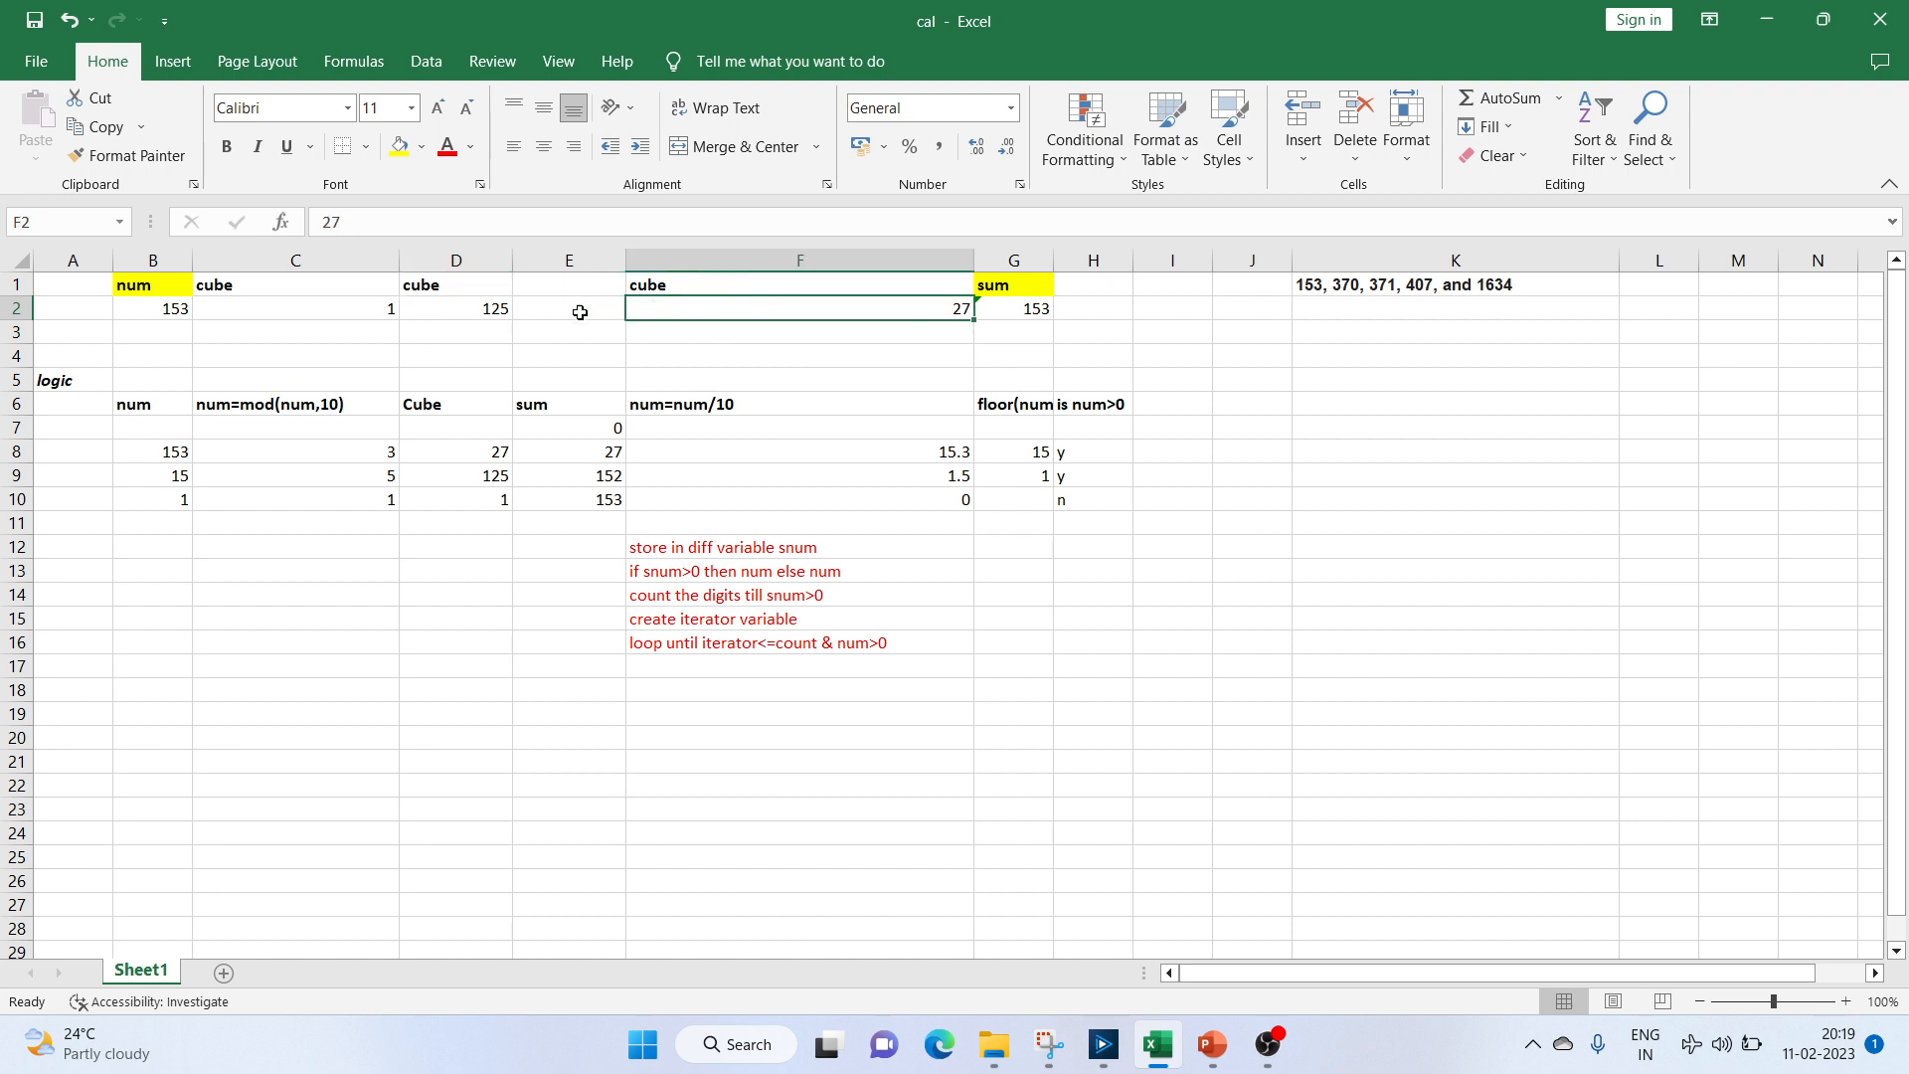
{"action": "left_click", "coordinate": [398, 316], "text": "shift"}
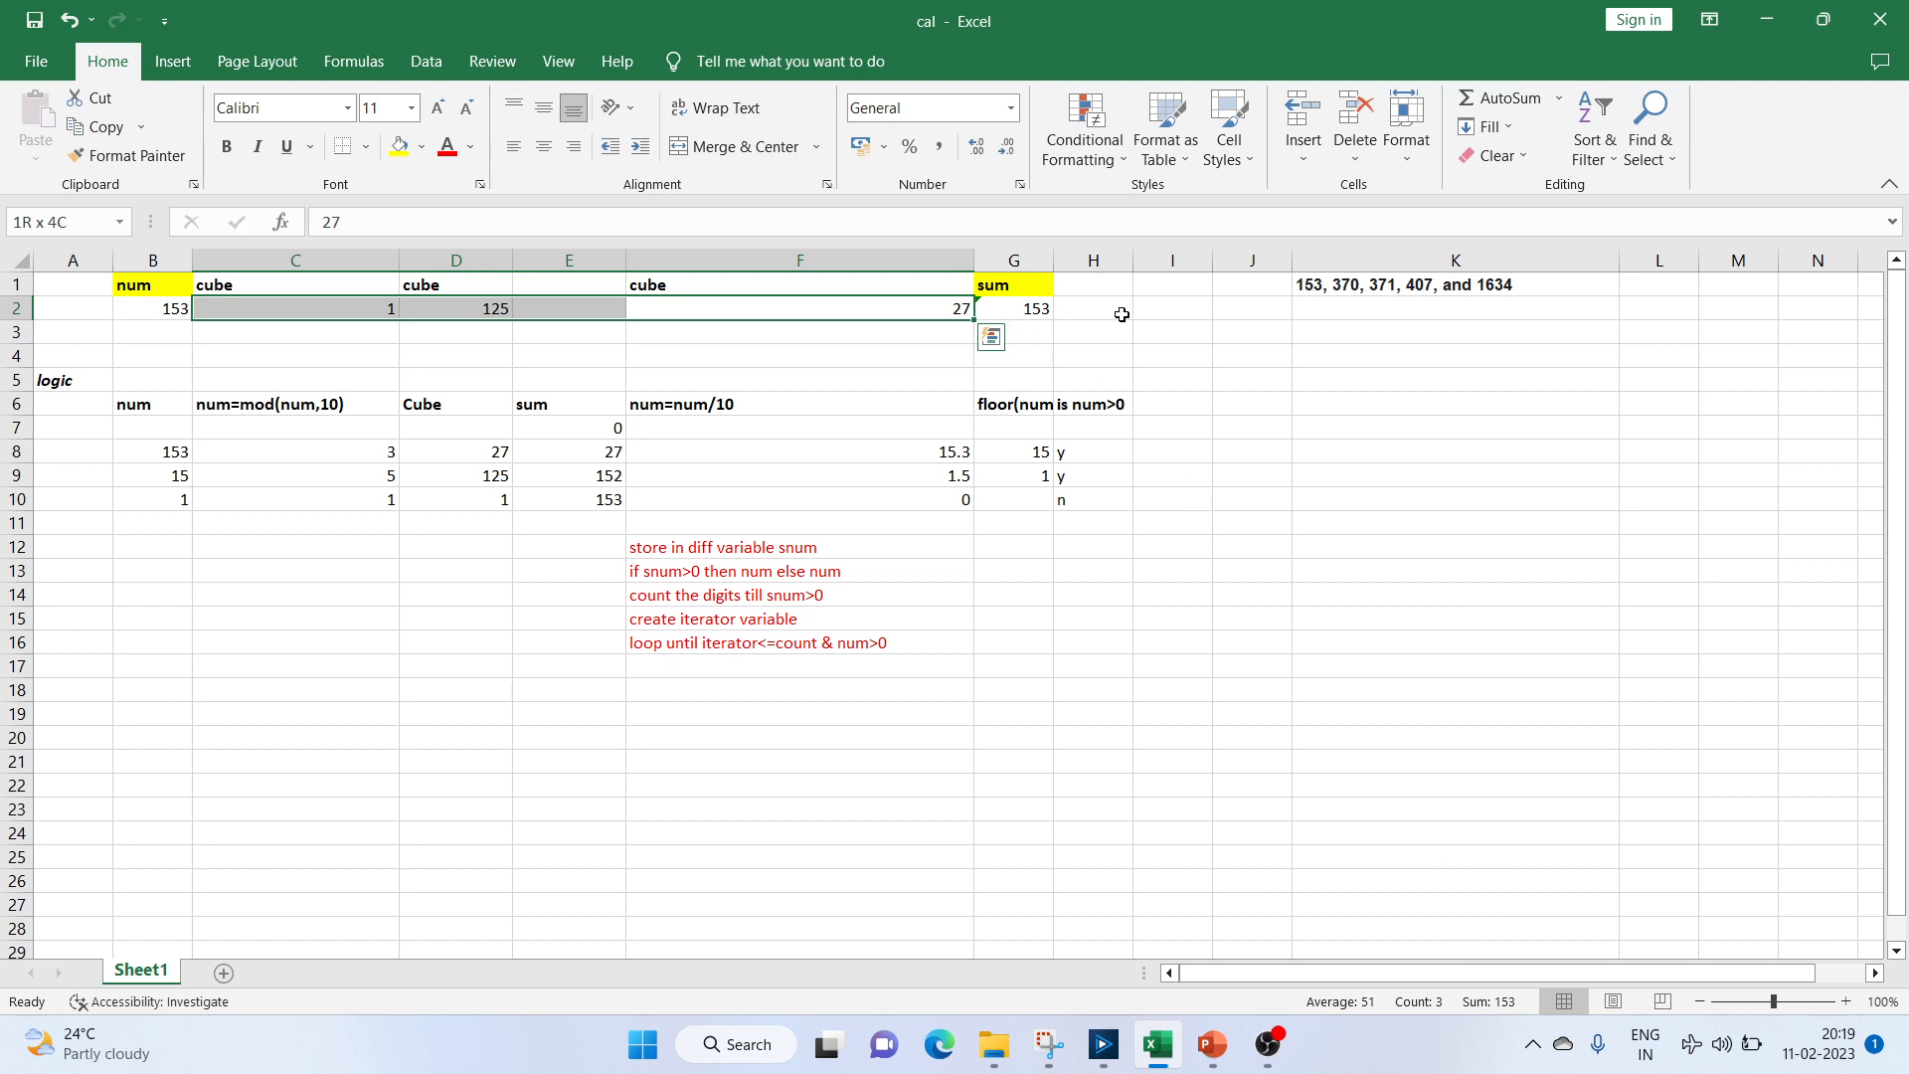
{"action": "left_click", "coordinate": [1354, 287]}
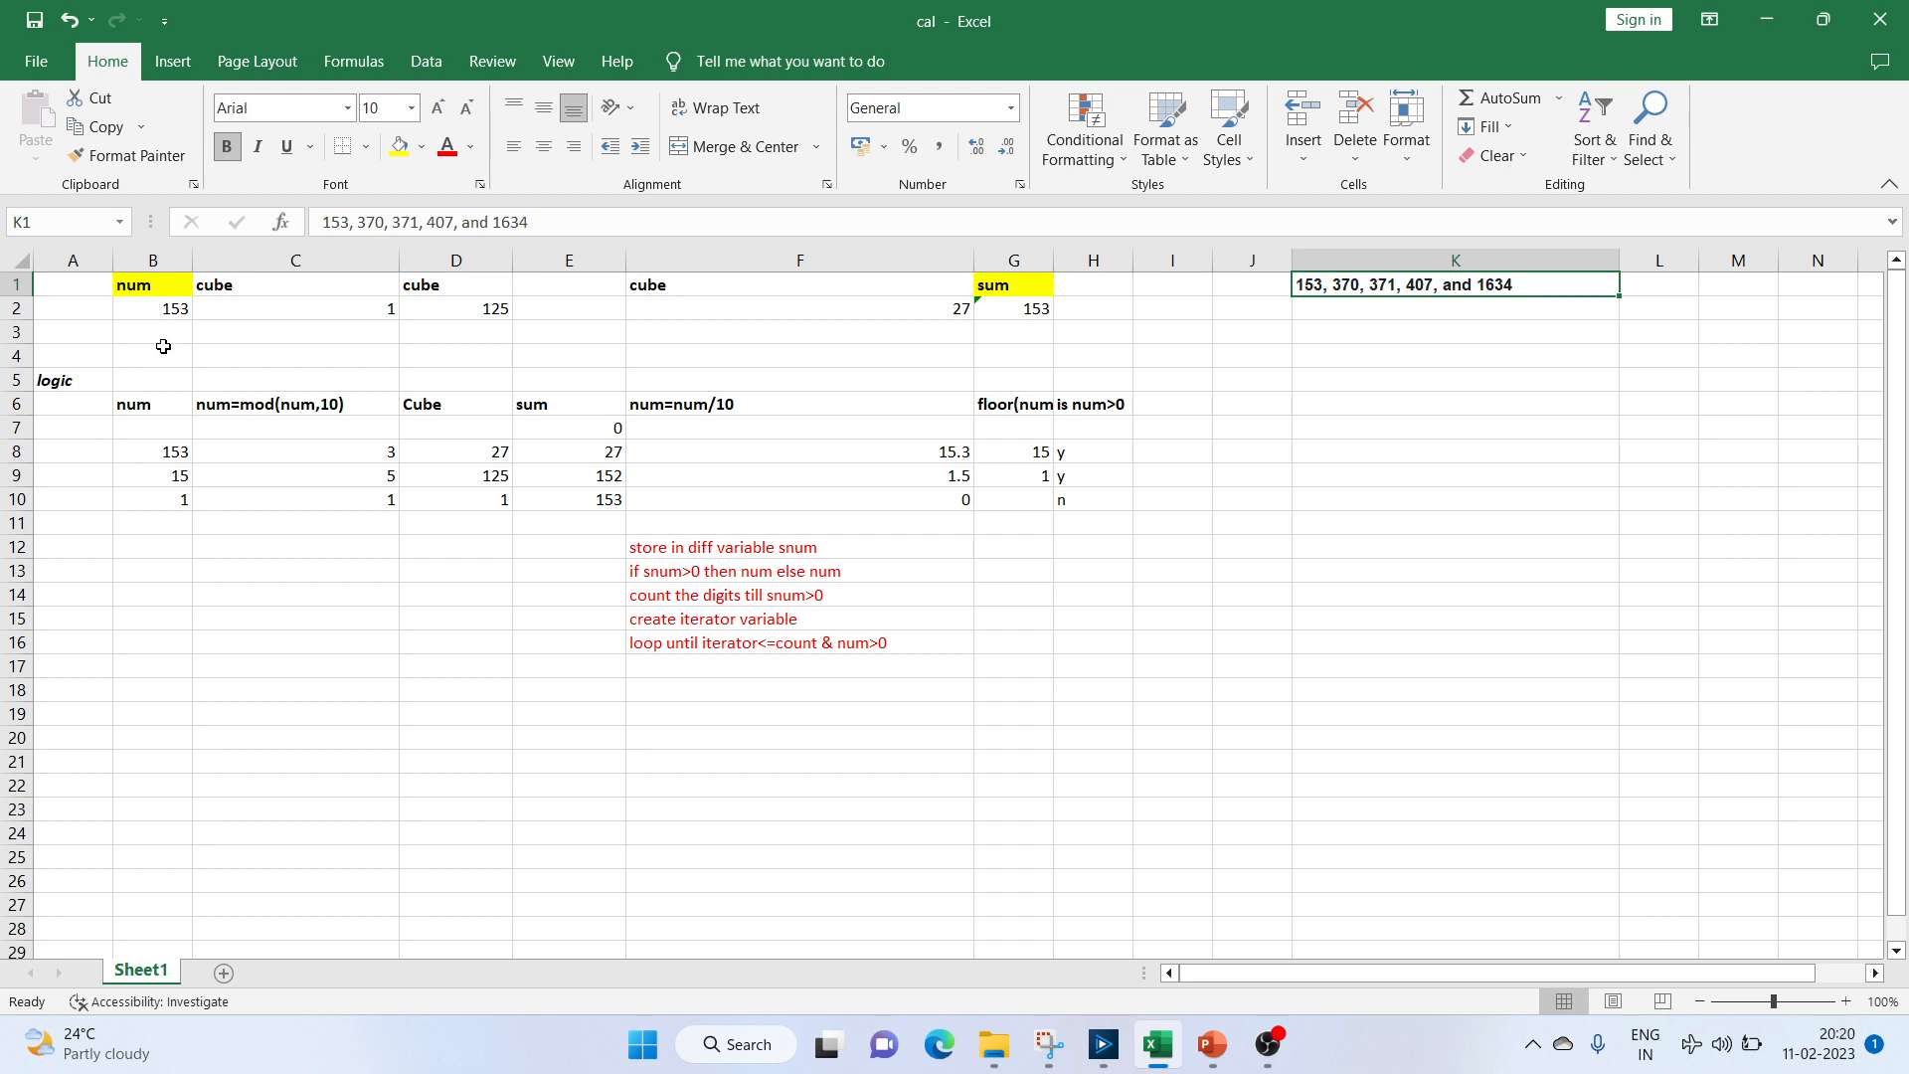
Trace the first logic iteration across row 8, from num through mod, sum, division by 10, floor and the num>0 check.
{"action": "left_click", "coordinate": [165, 451]}
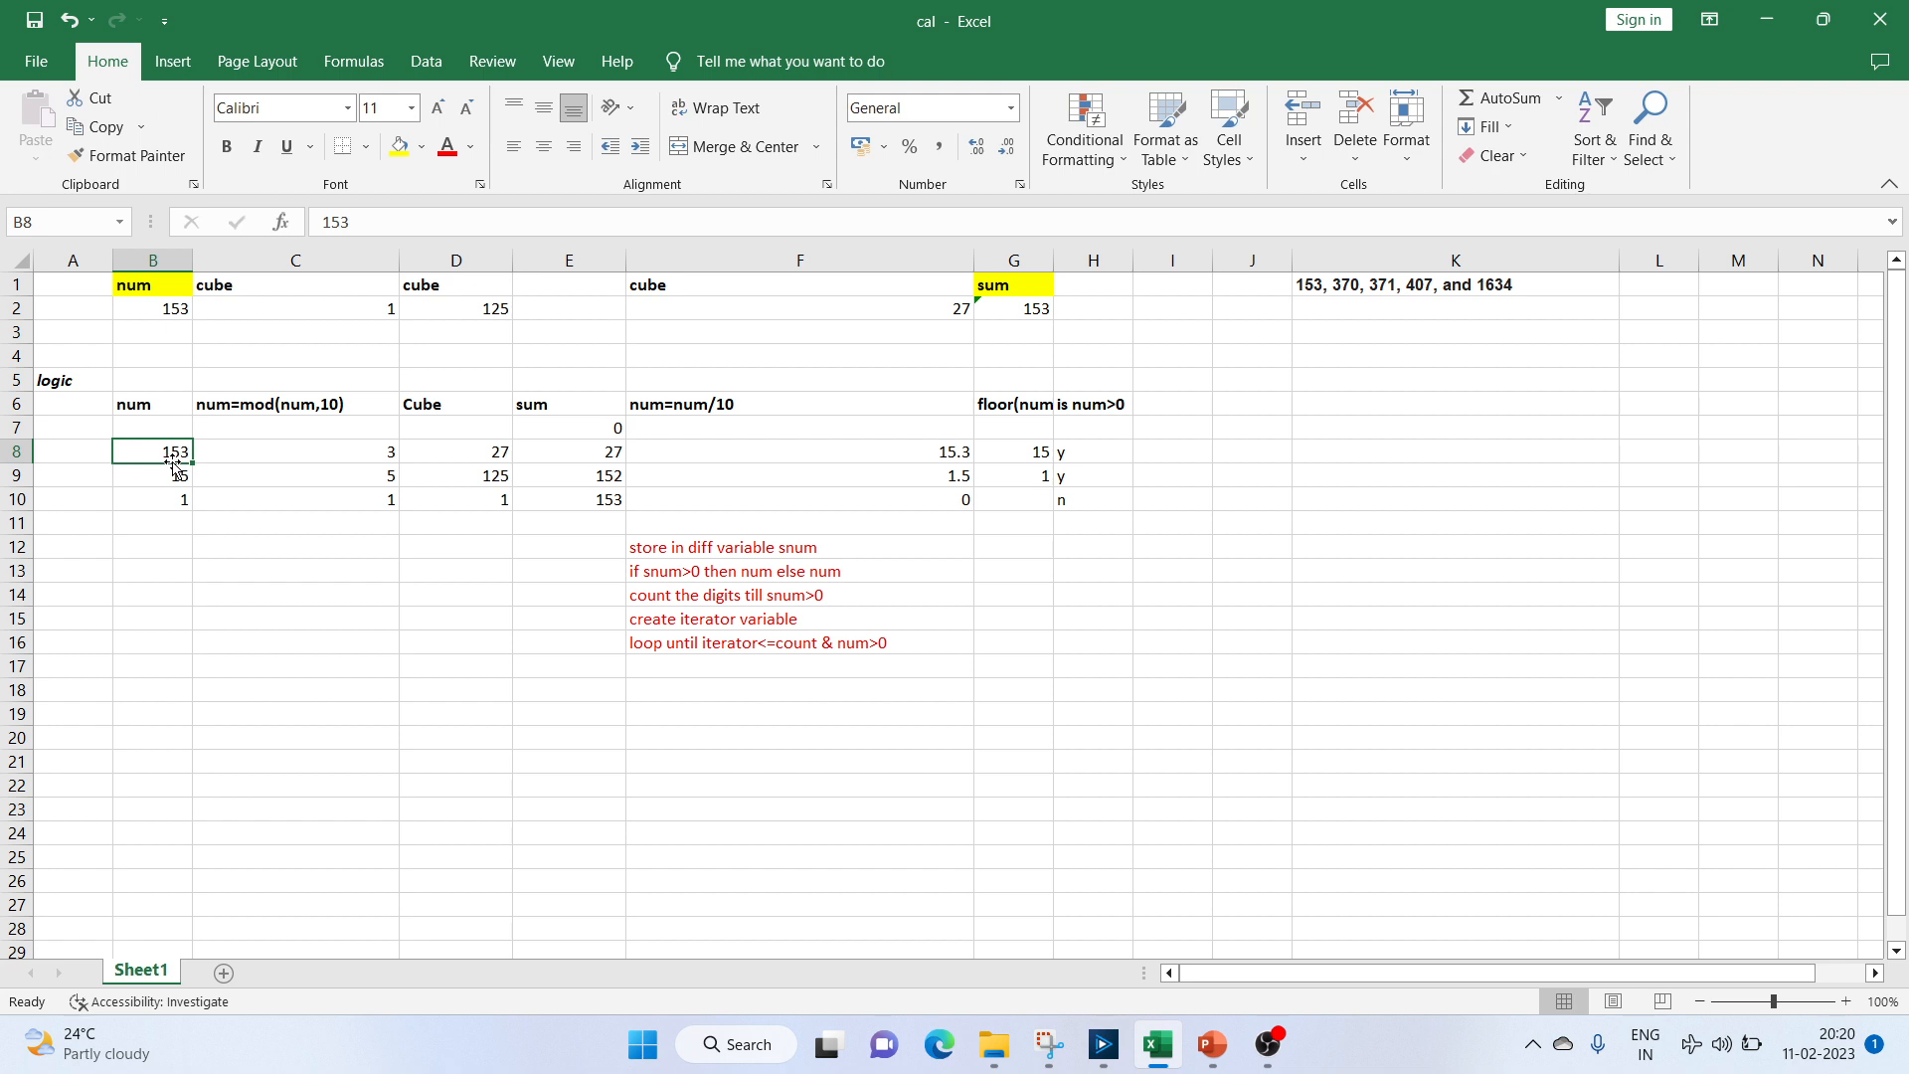
{"action": "left_click", "coordinate": [275, 455]}
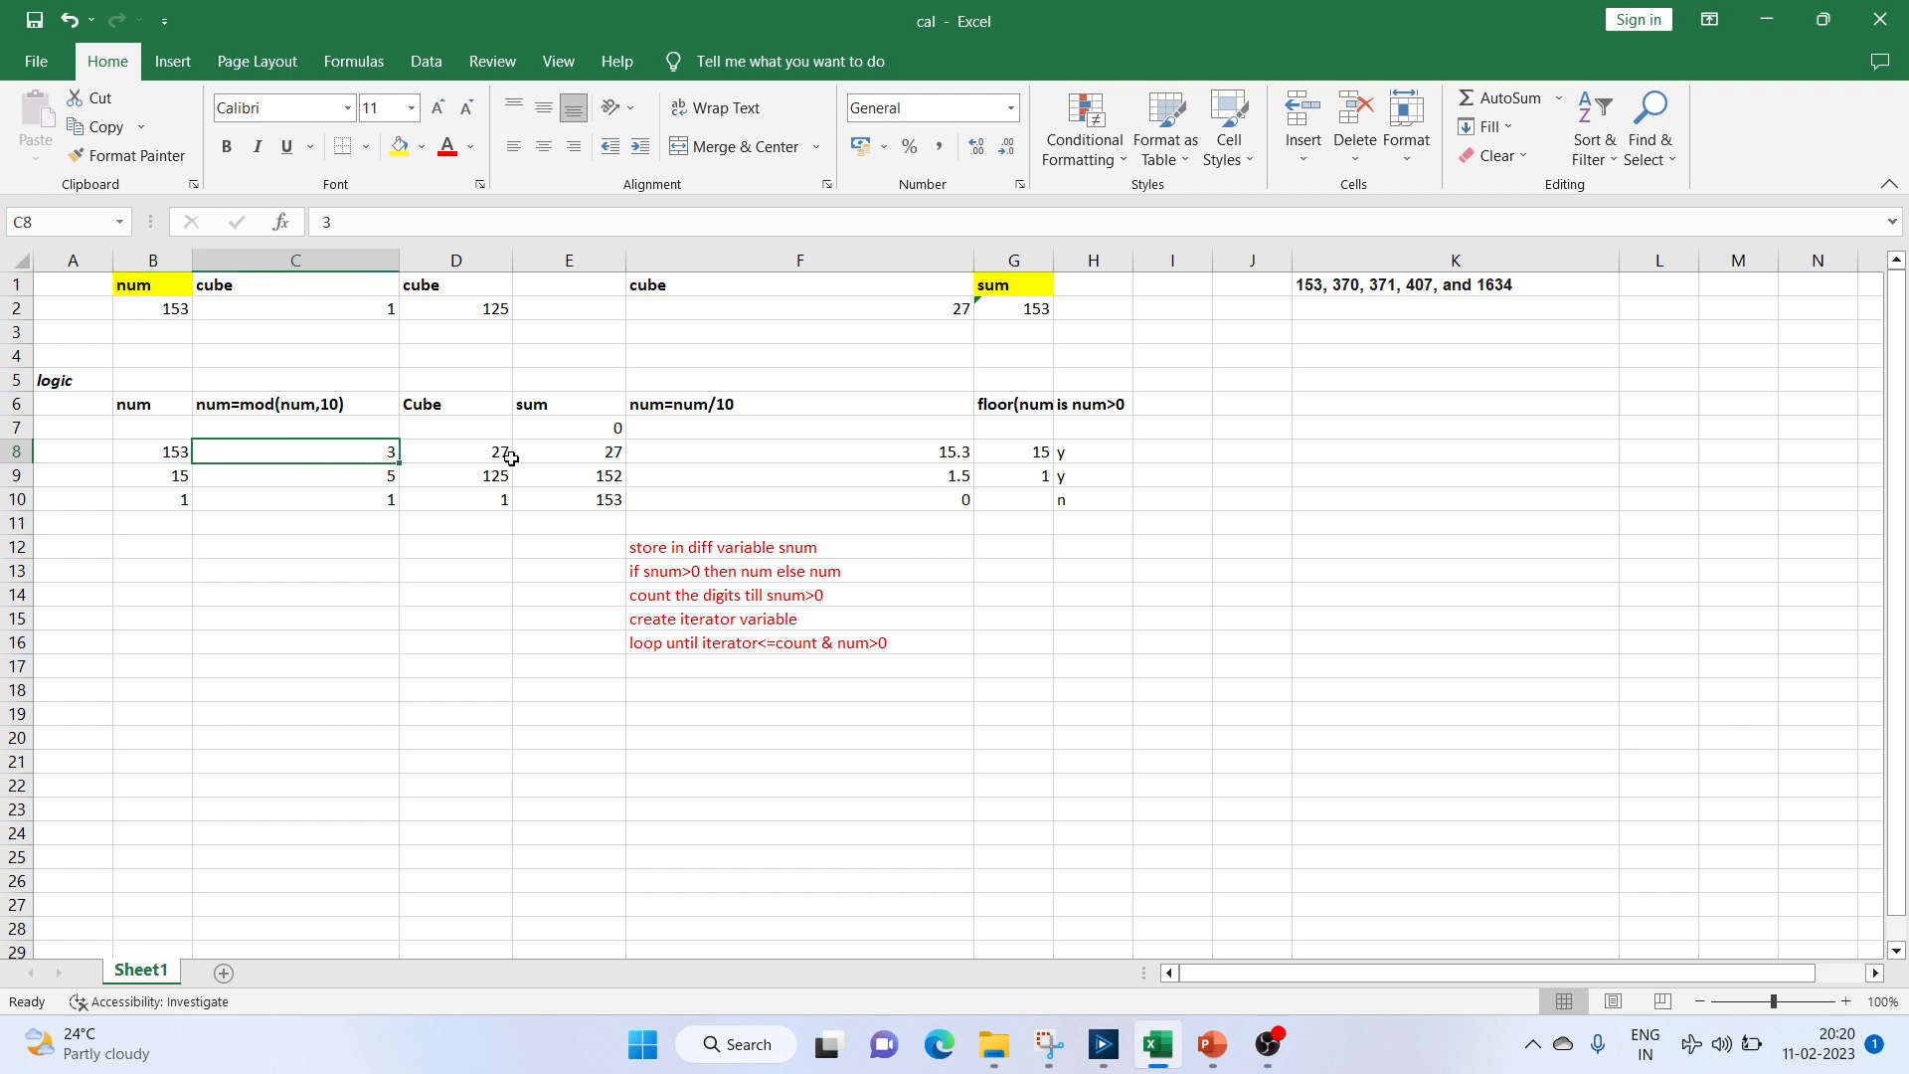
{"action": "left_click", "coordinate": [564, 427]}
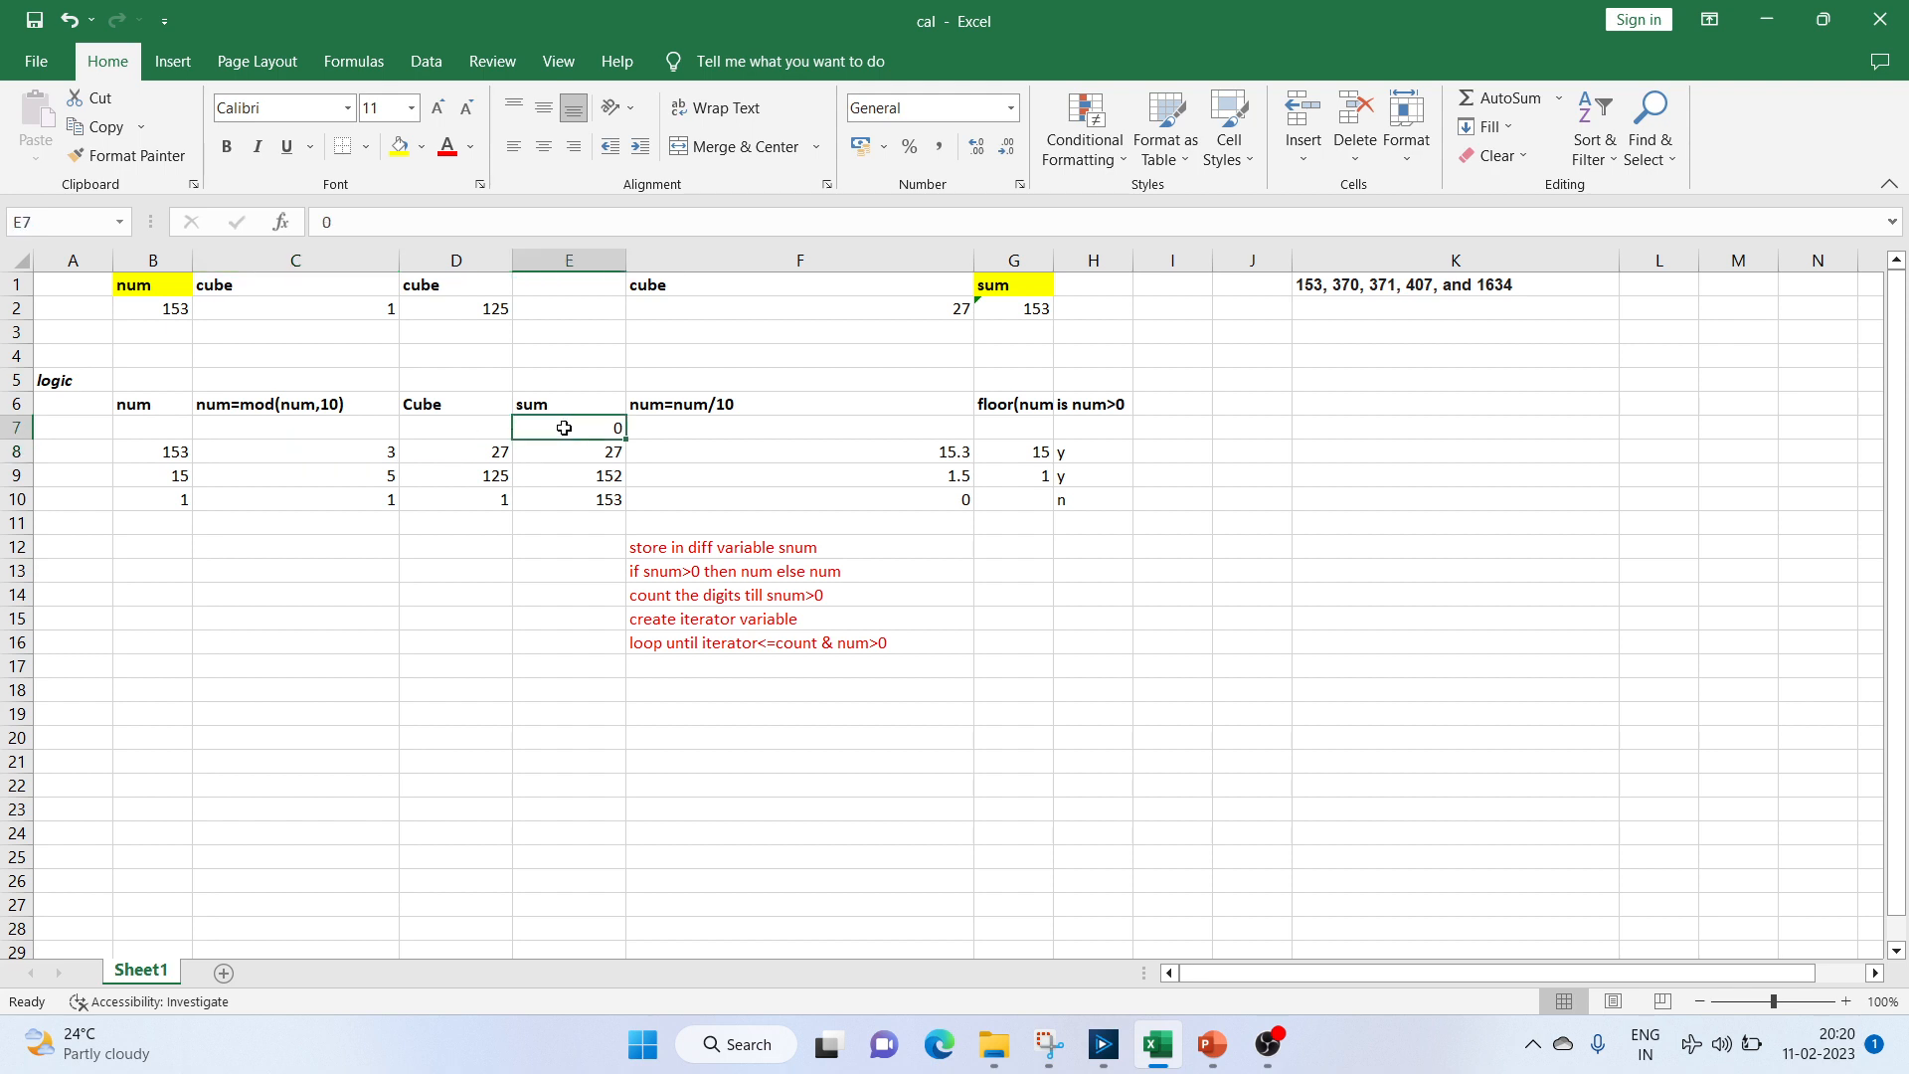
{"action": "left_click", "coordinate": [568, 453]}
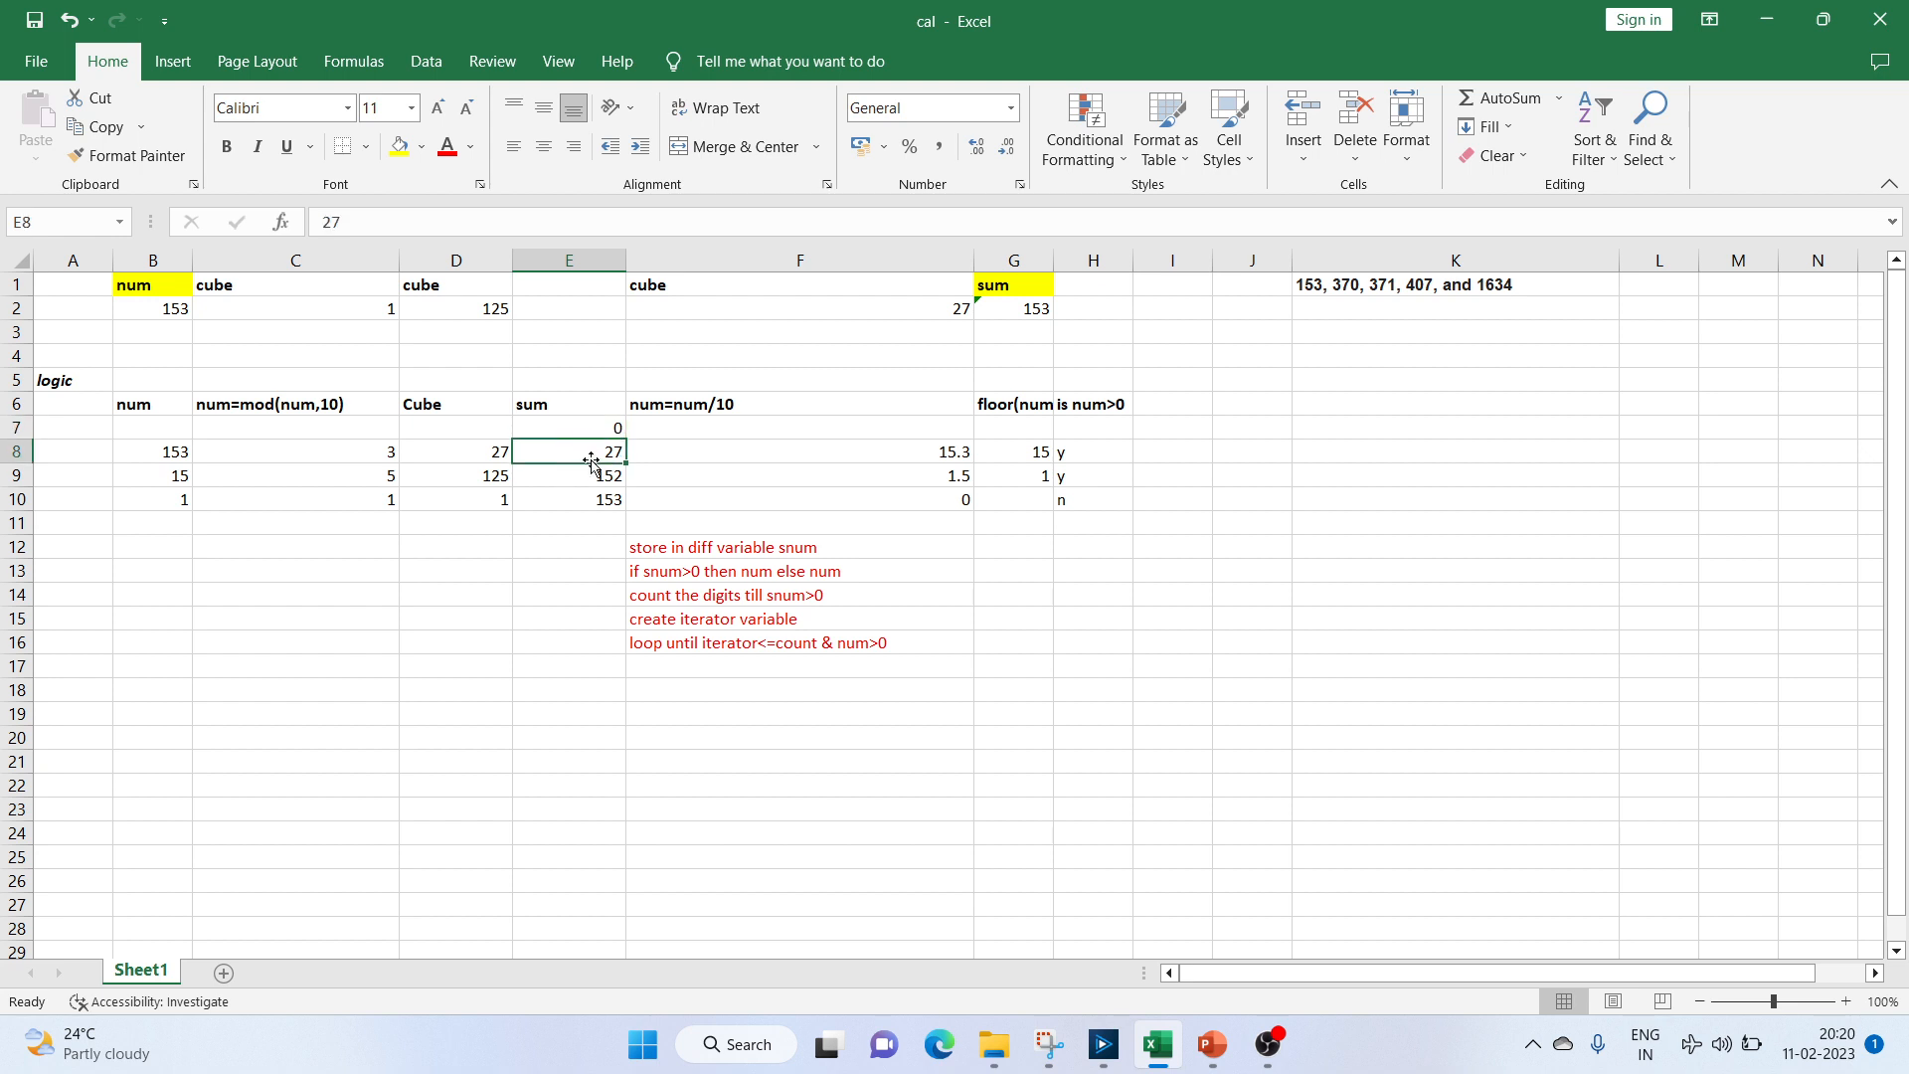
{"action": "left_click", "coordinate": [682, 454]}
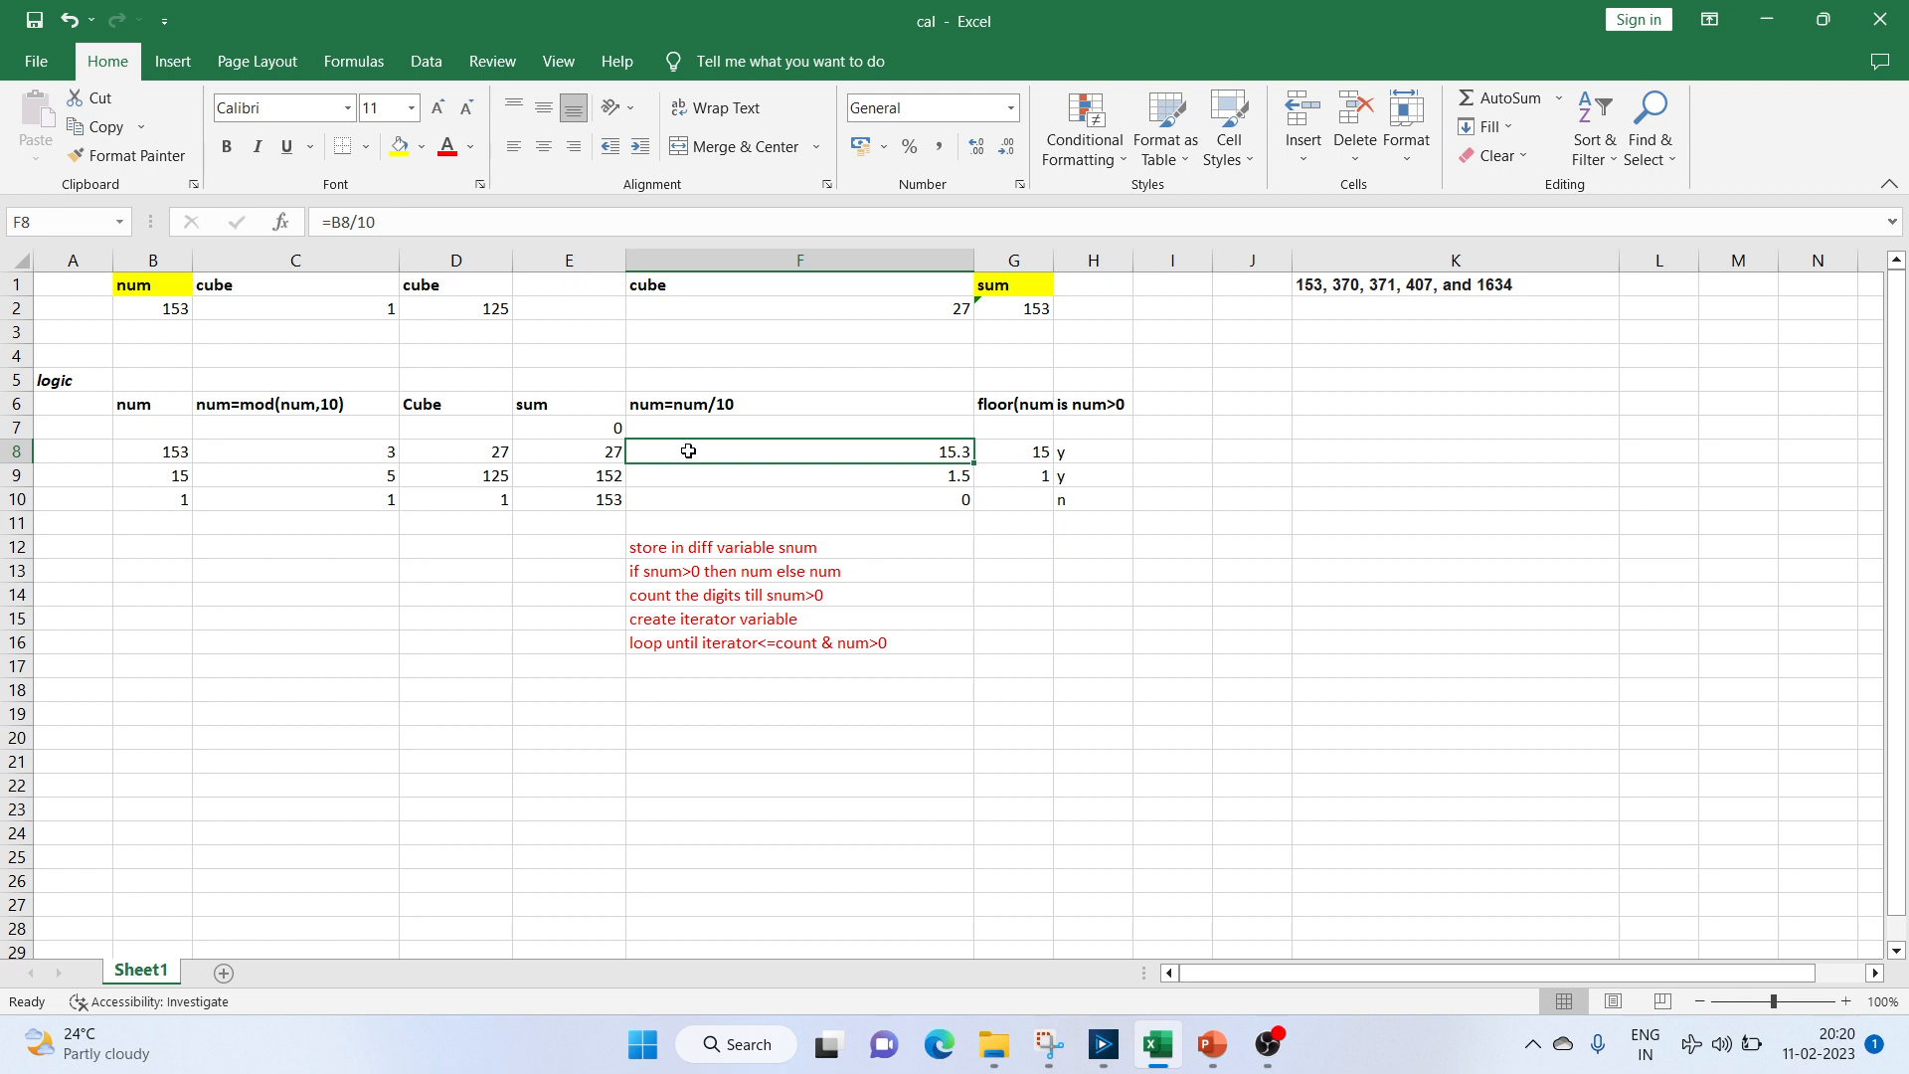
{"action": "left_click", "coordinate": [166, 452]}
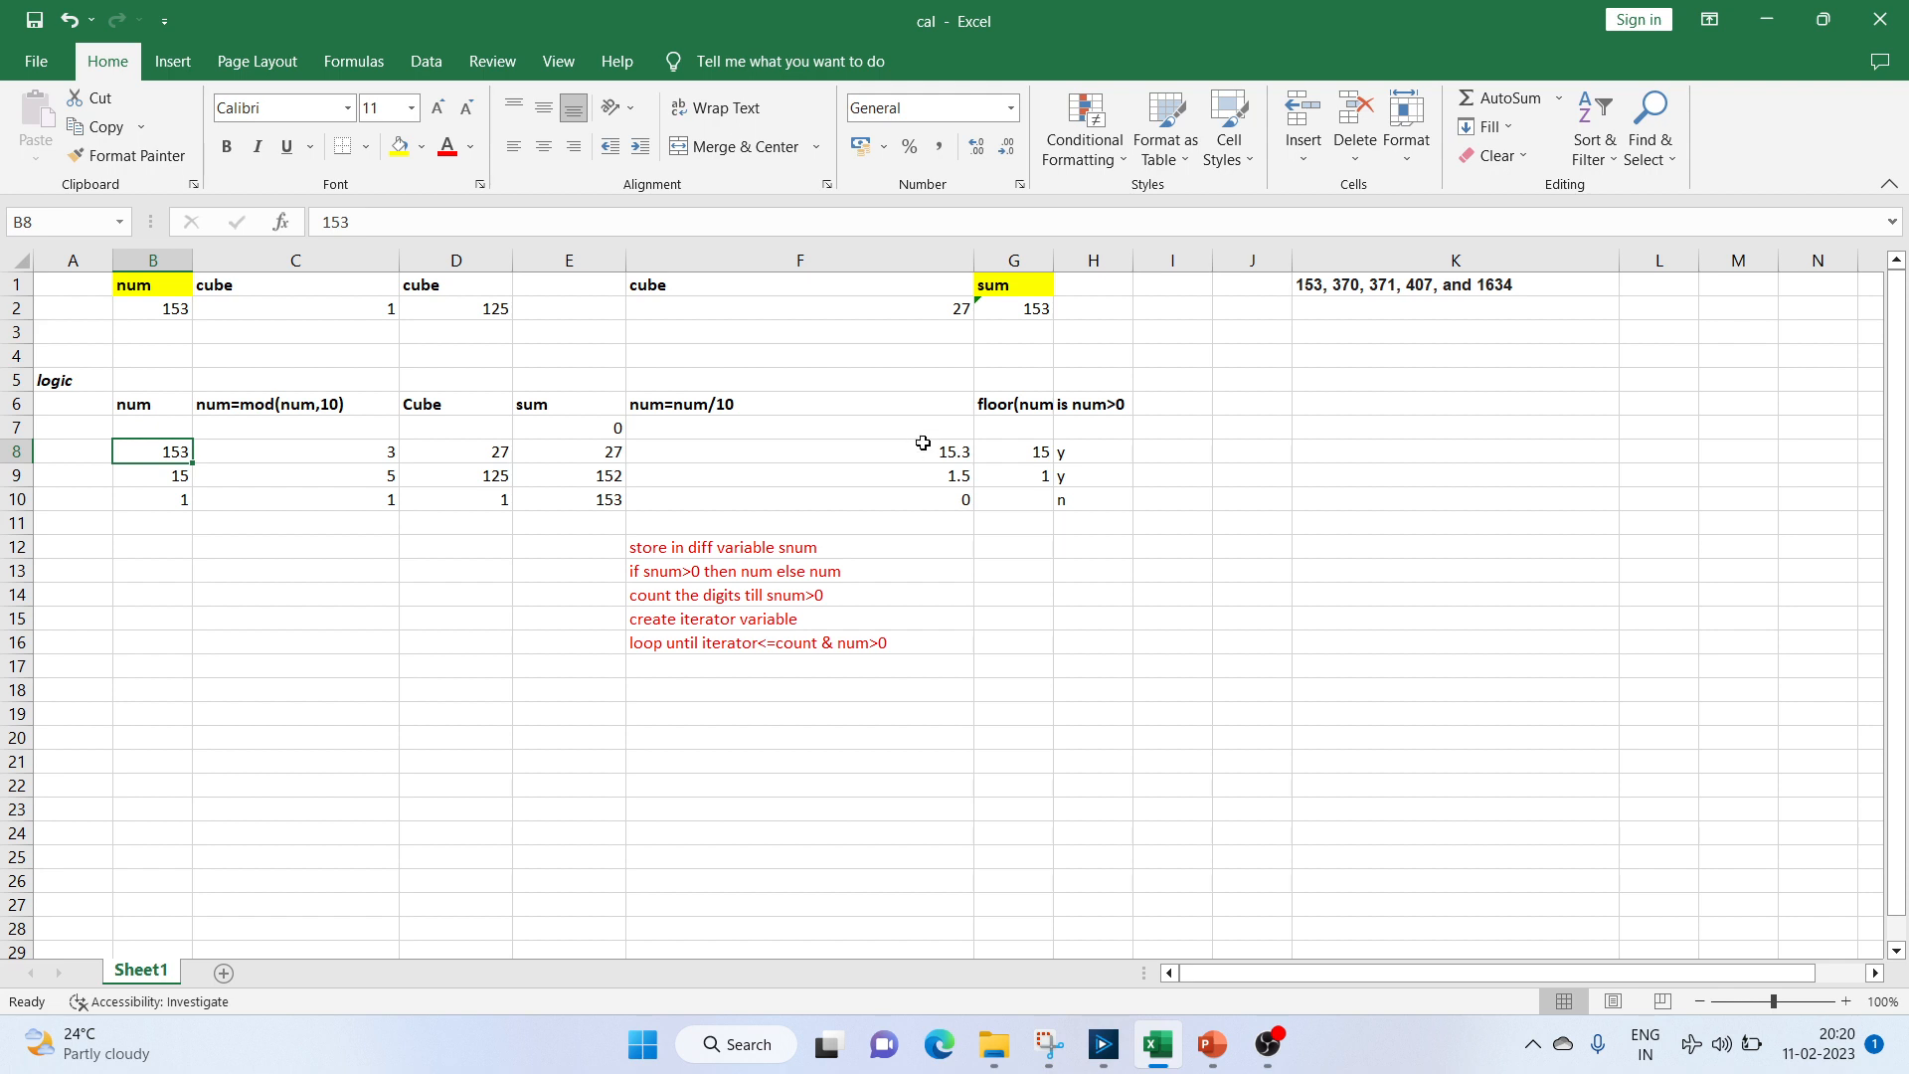
{"action": "left_click", "coordinate": [1010, 458]}
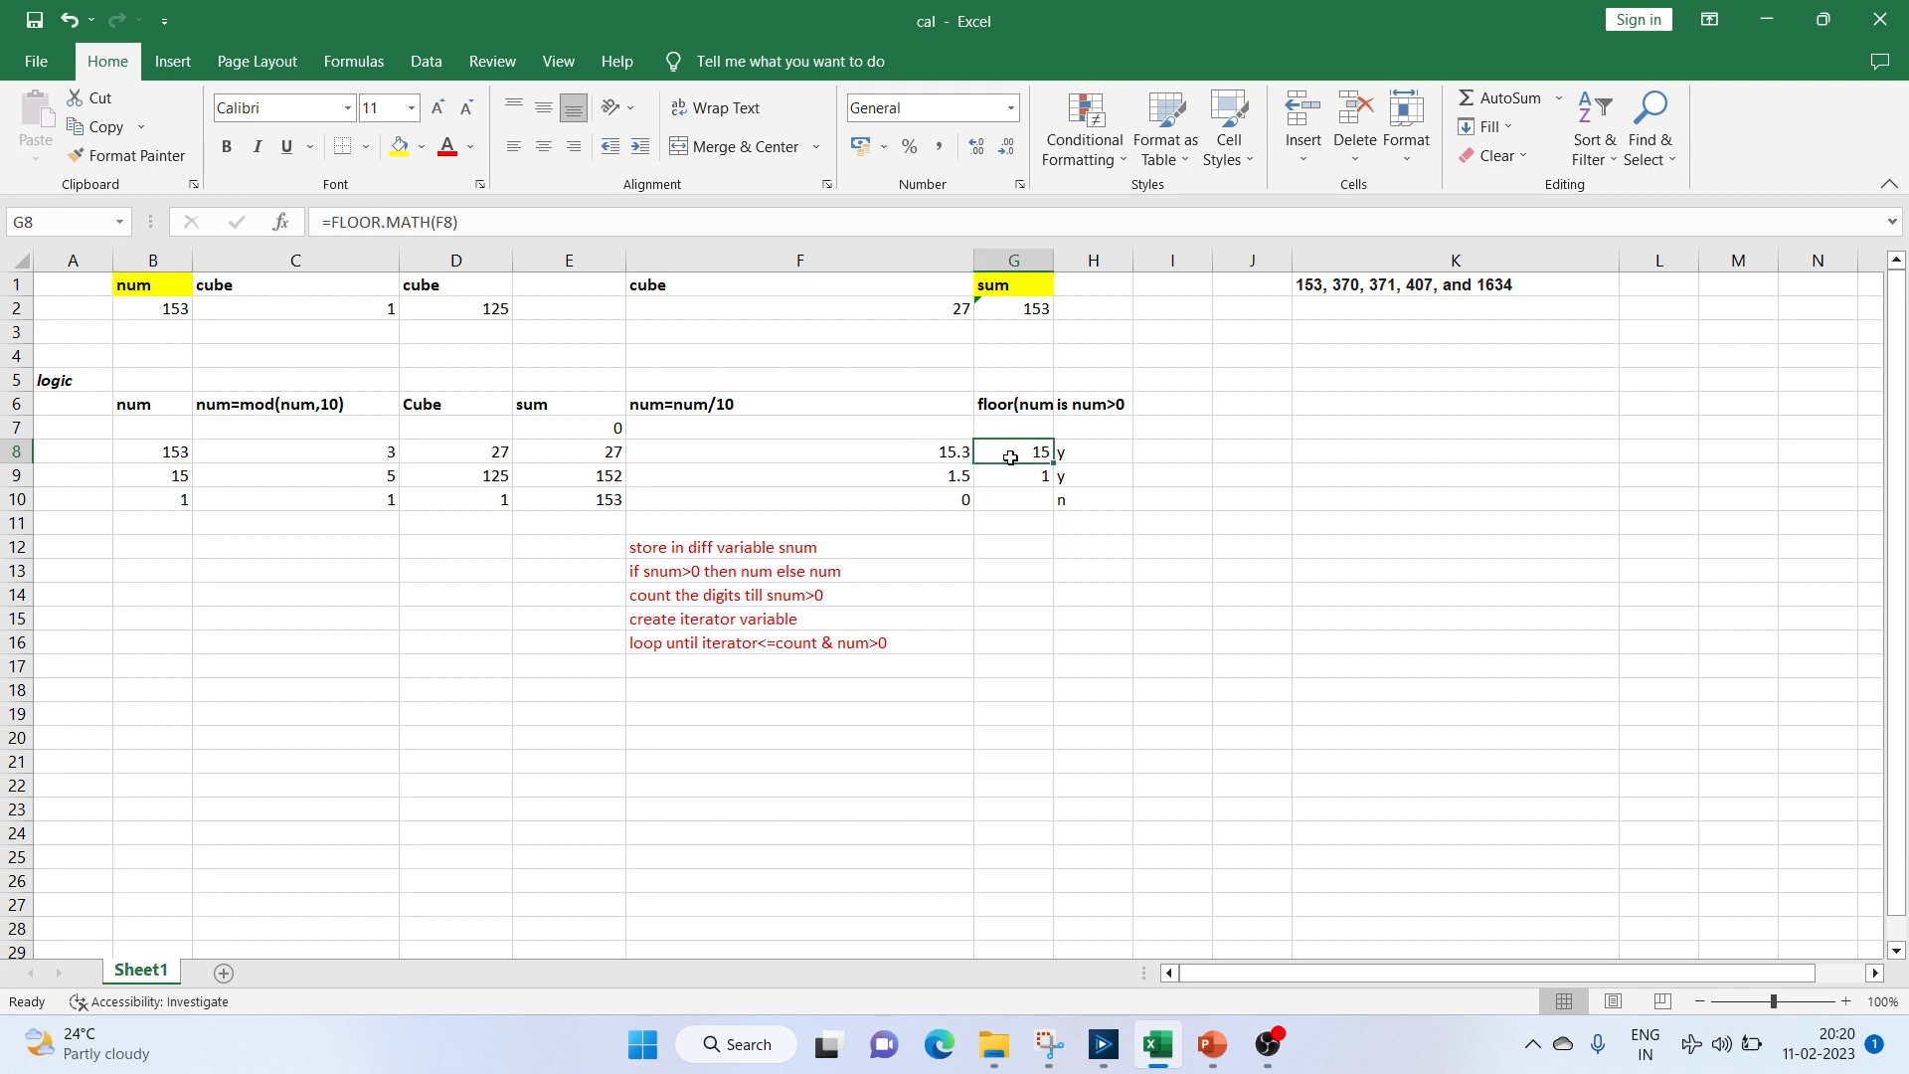
{"action": "left_click", "coordinate": [479, 219]}
{"action": "left_click", "coordinate": [1052, 587]}
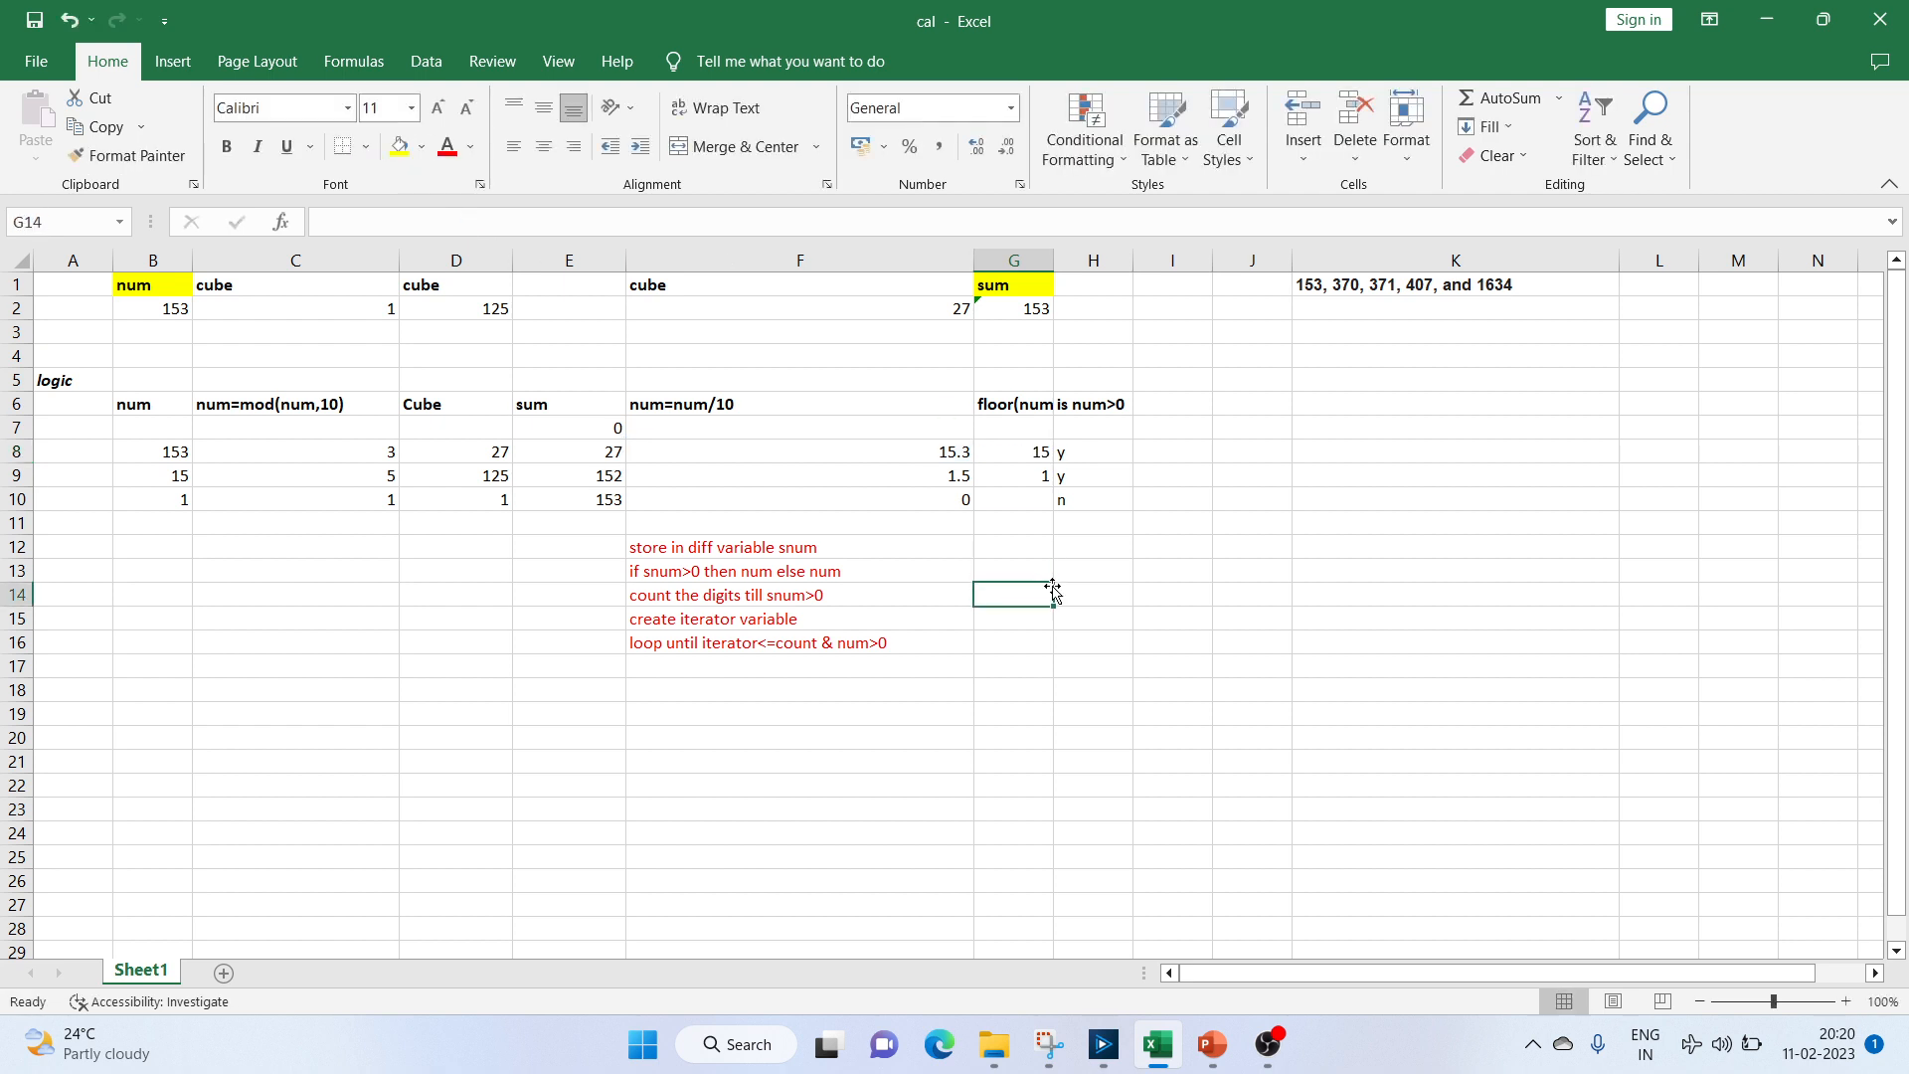
{"action": "left_click", "coordinate": [1078, 461]}
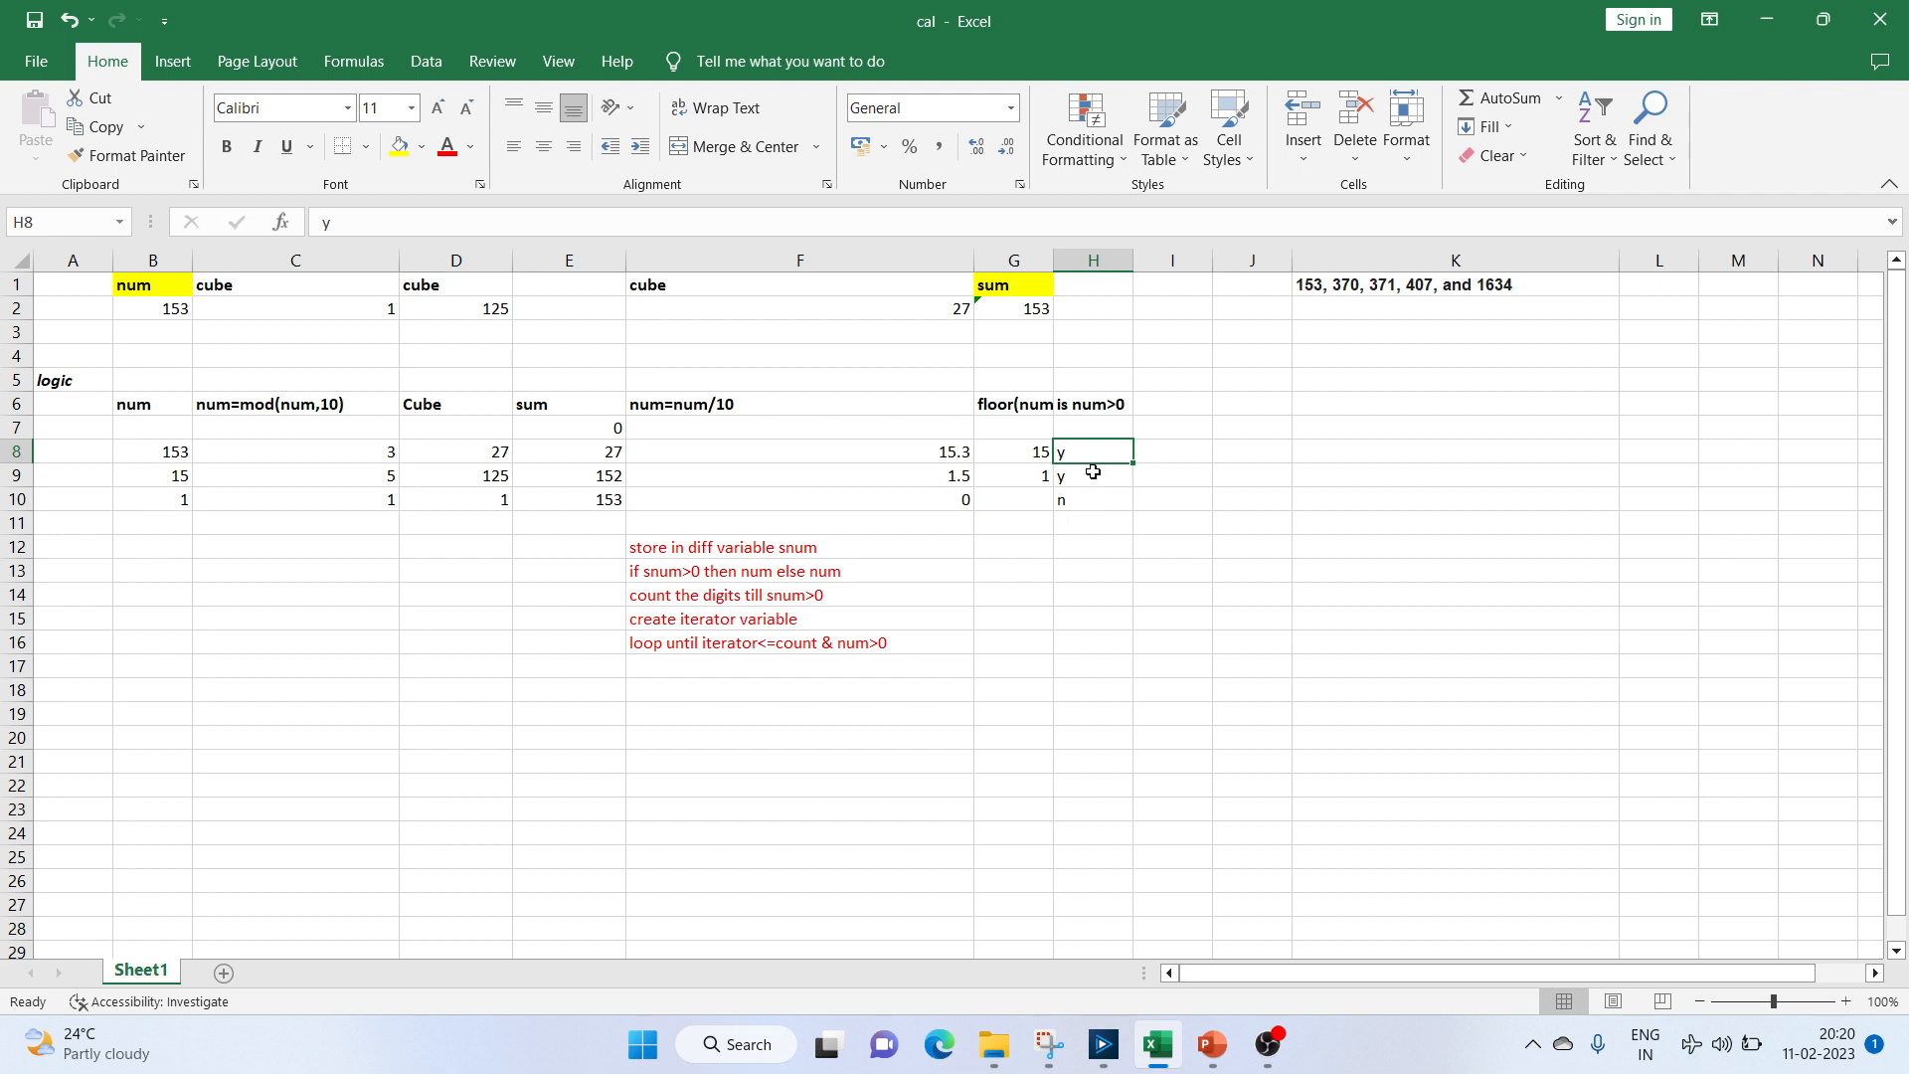
{"action": "left_click", "coordinate": [993, 453]}
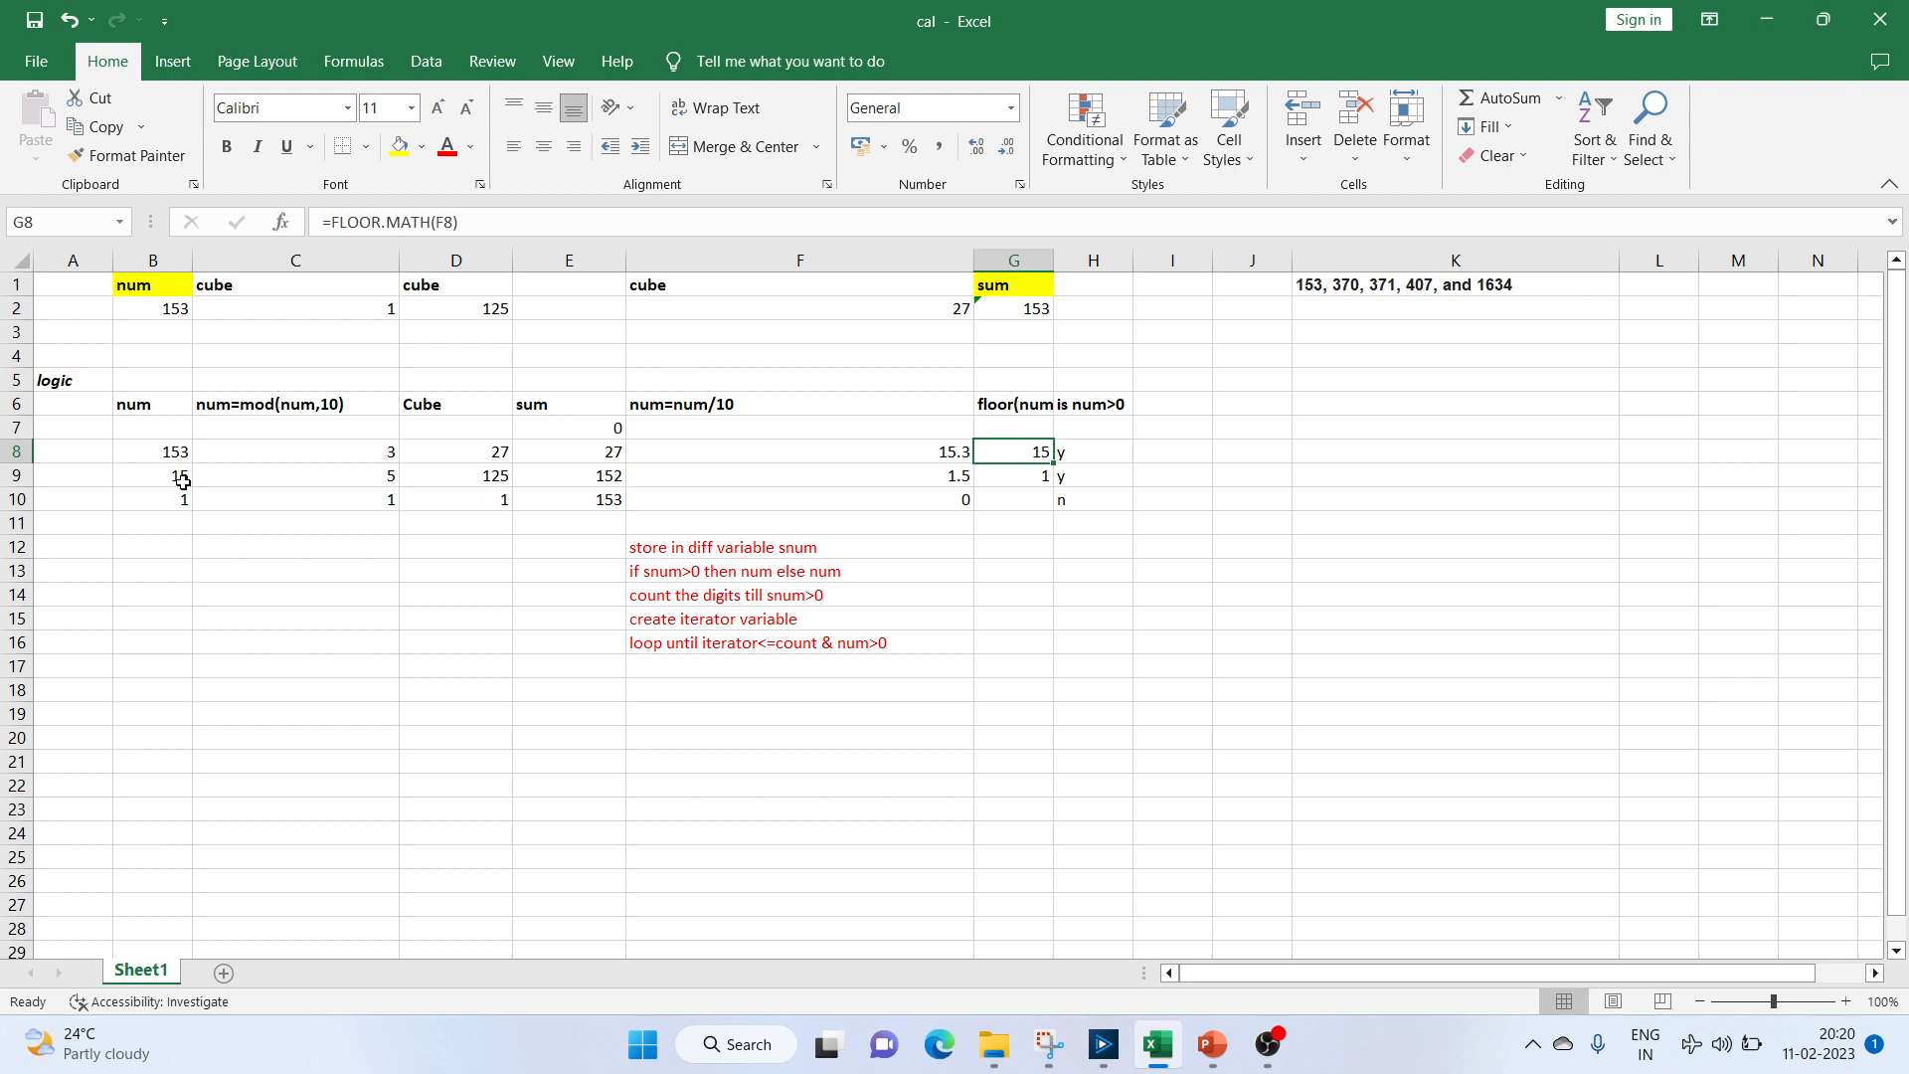
Trace the second logic iteration across row 9, inspecting the mod, cube, sum and num/10 formulas and the floor value.
{"action": "left_click", "coordinate": [361, 478]}
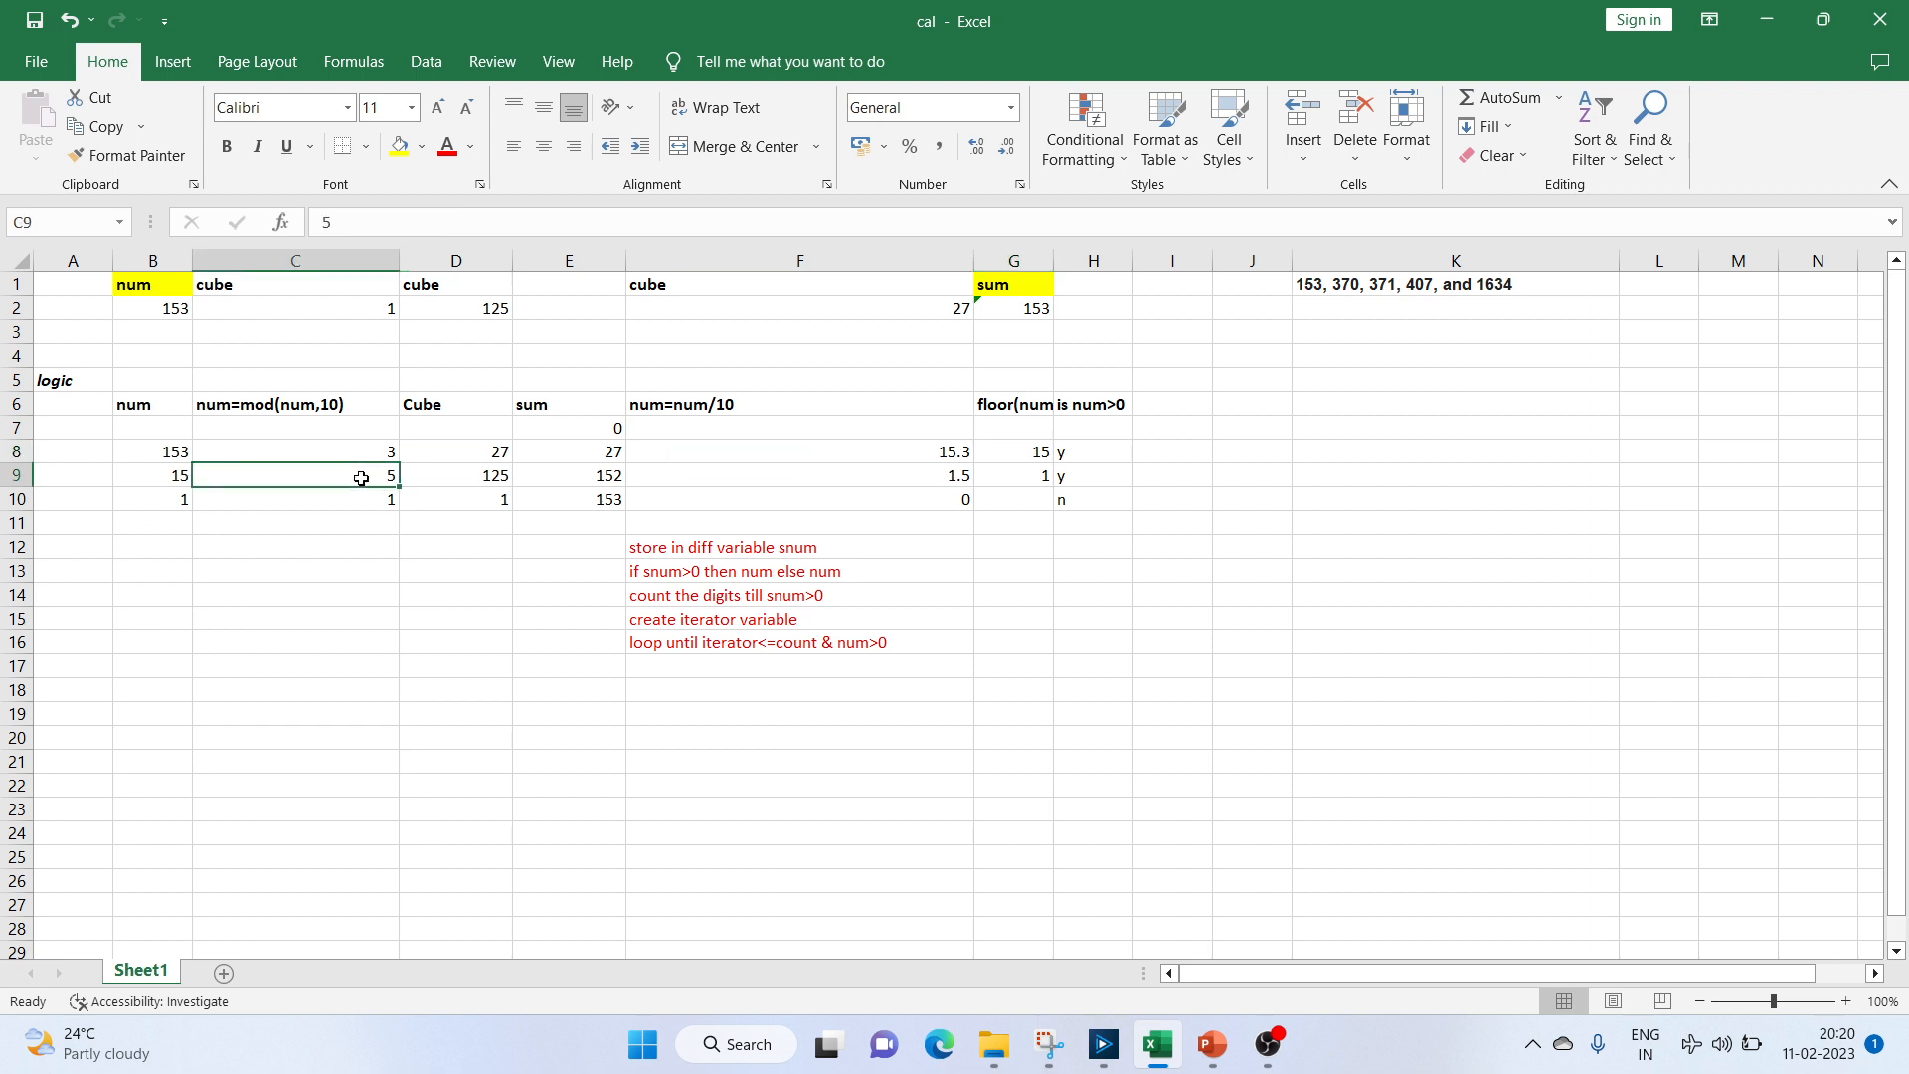
{"action": "left_click", "coordinate": [450, 478]}
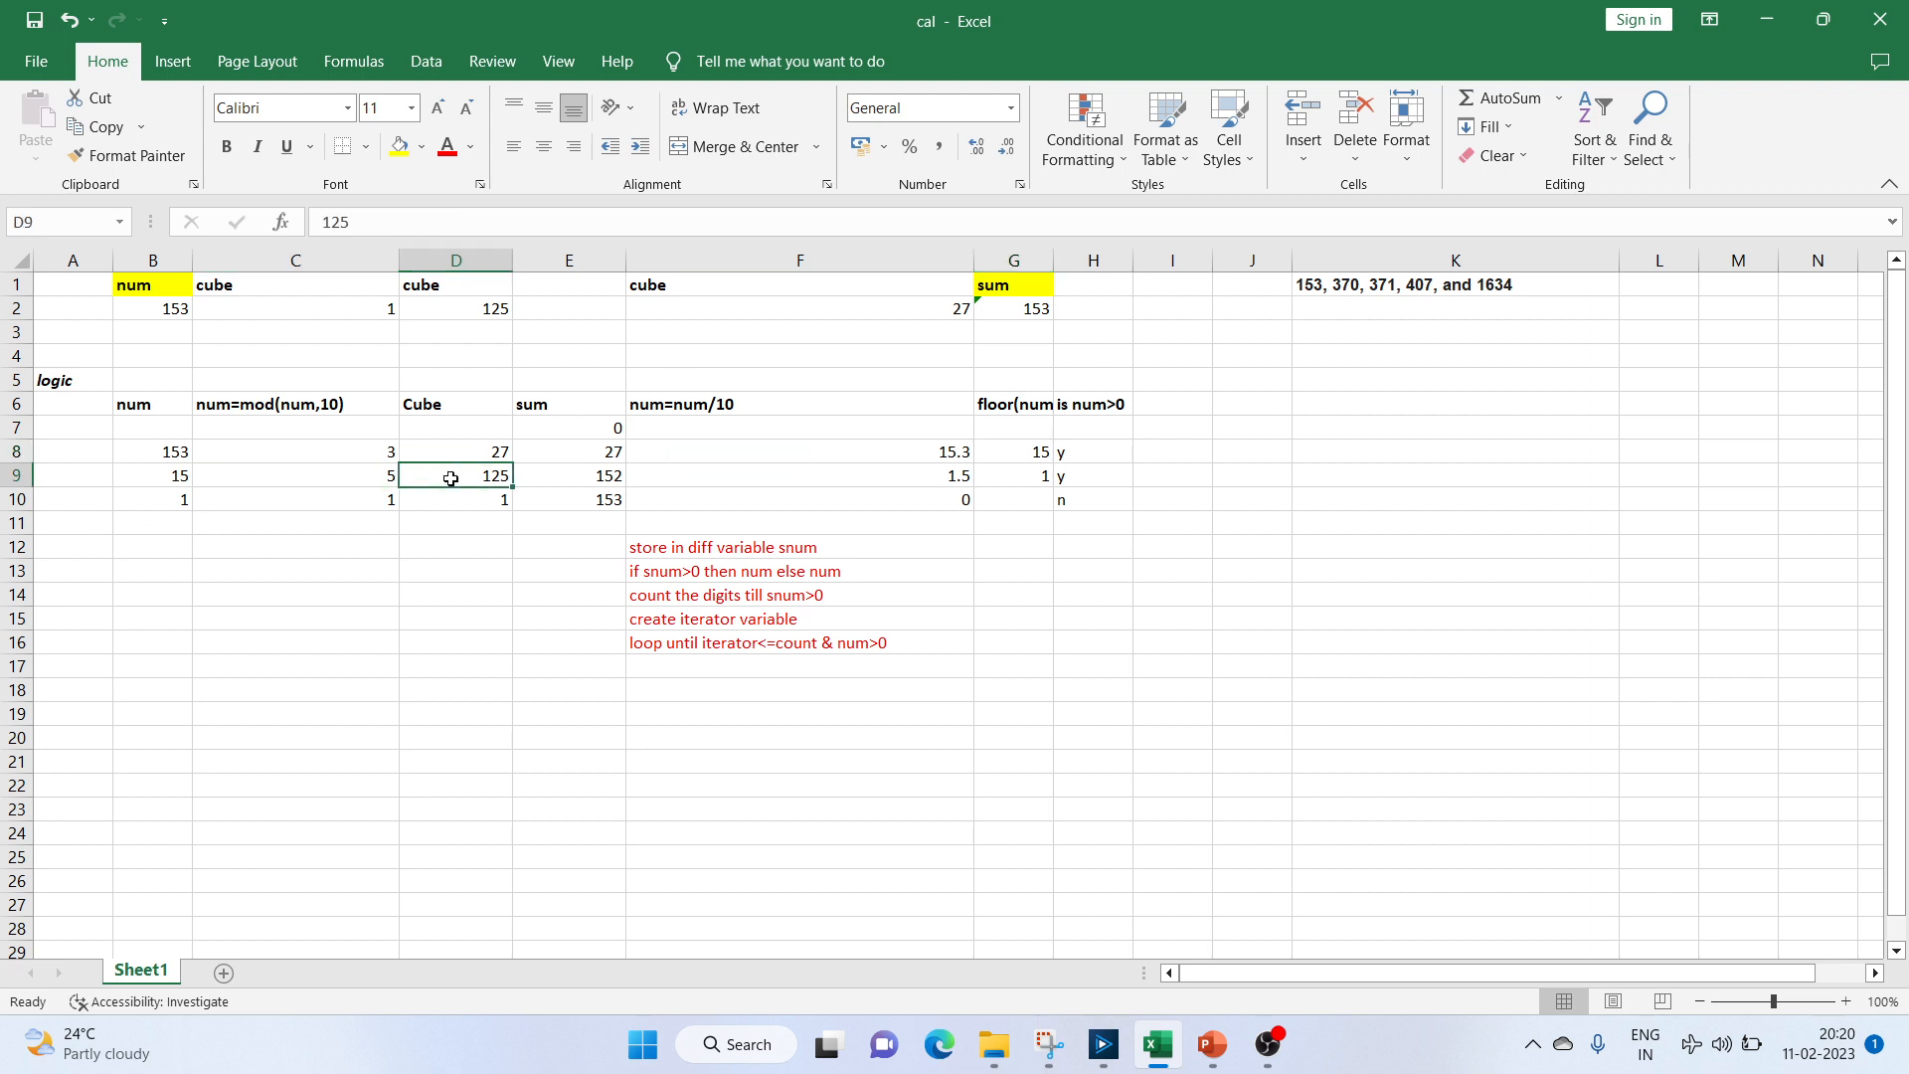
{"action": "left_click", "coordinate": [594, 471]}
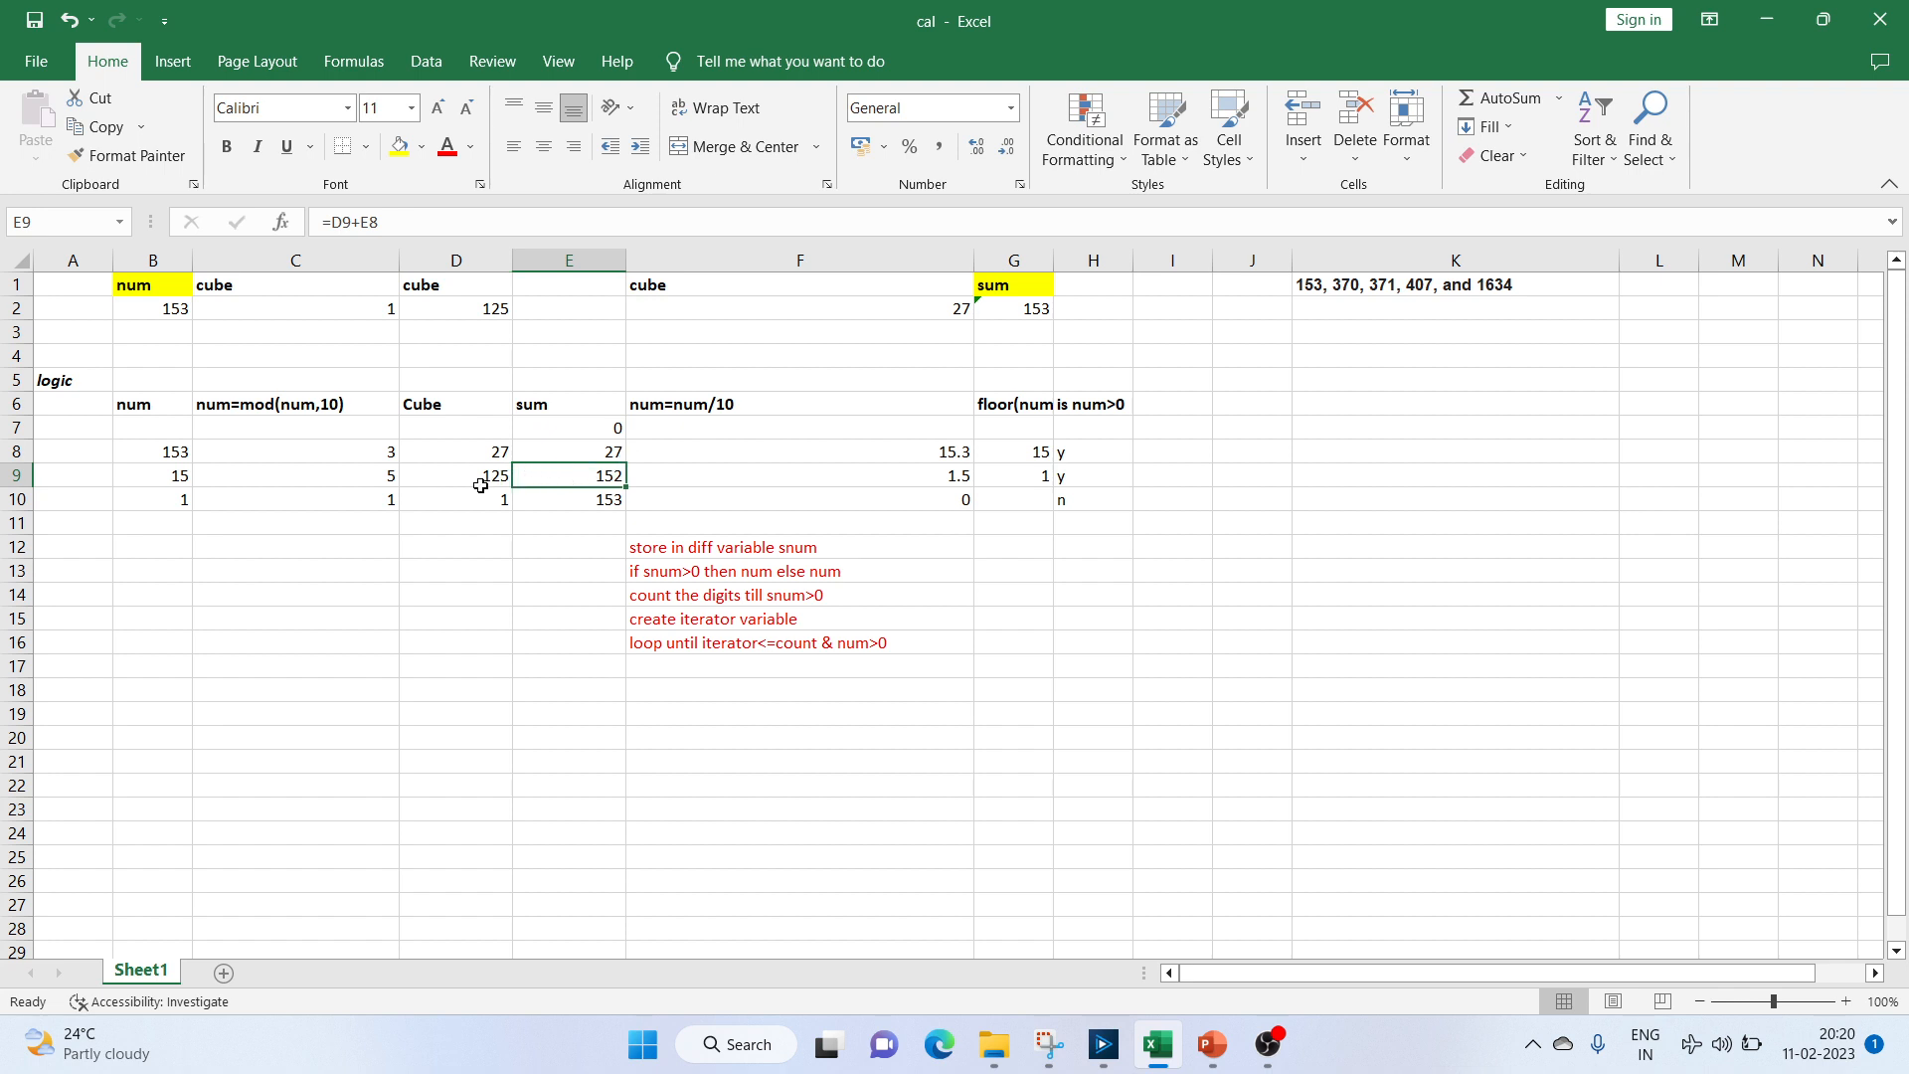
{"action": "left_click", "coordinate": [496, 226]}
{"action": "left_click", "coordinate": [541, 570]}
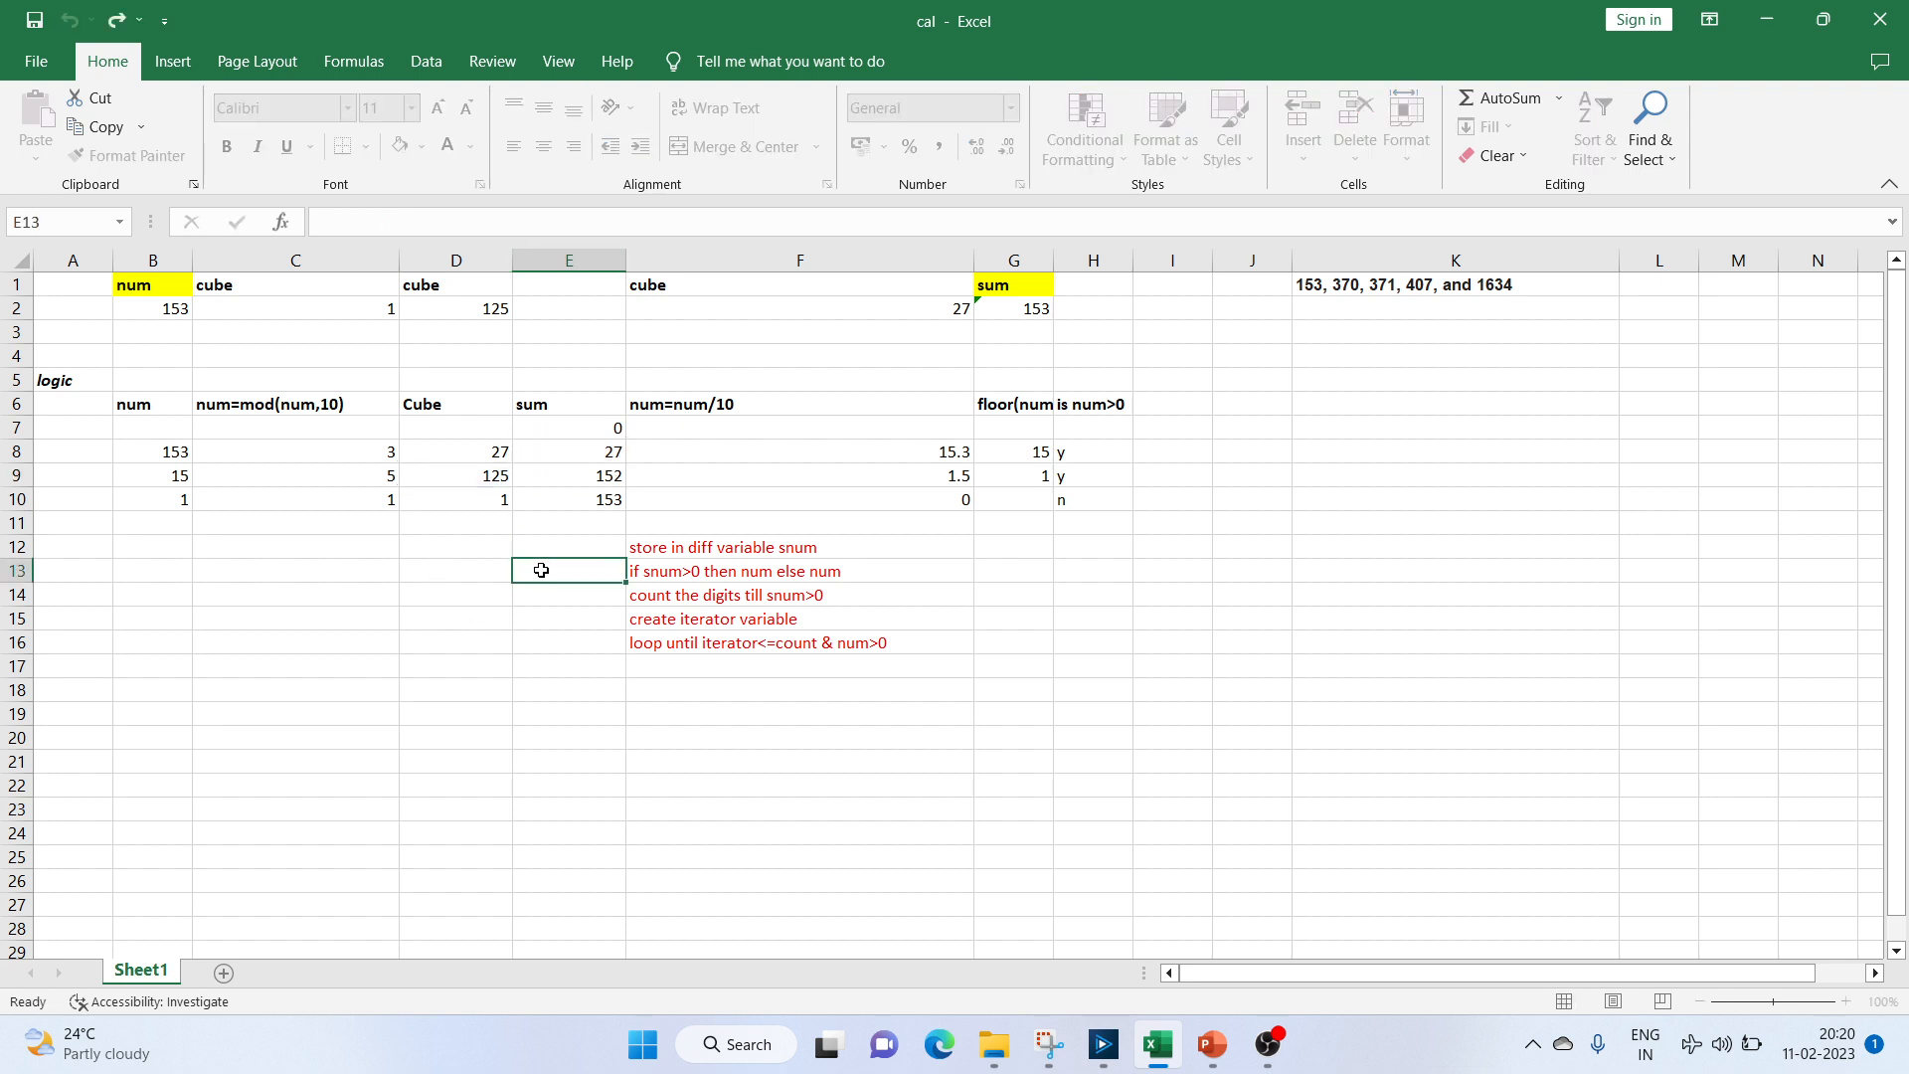
{"action": "left_click", "coordinate": [711, 479]}
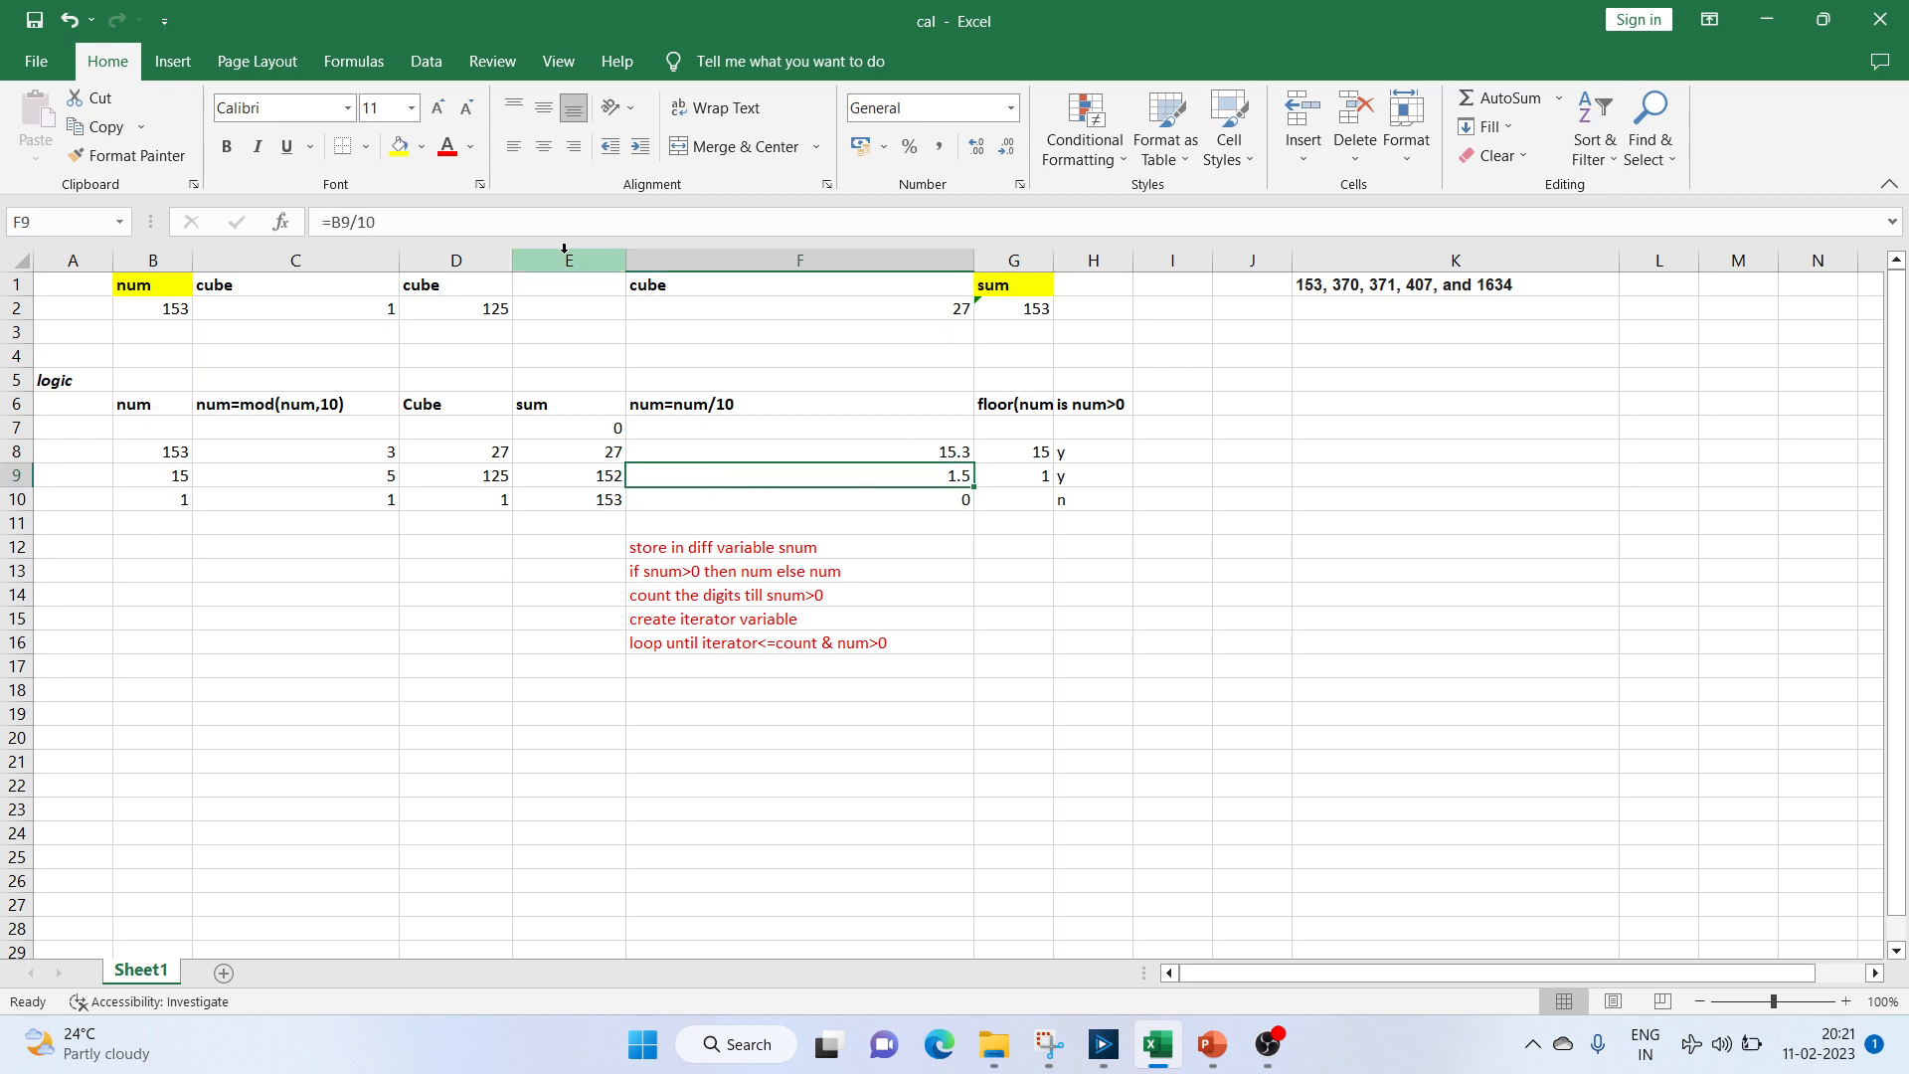
{"action": "left_click", "coordinate": [460, 231]}
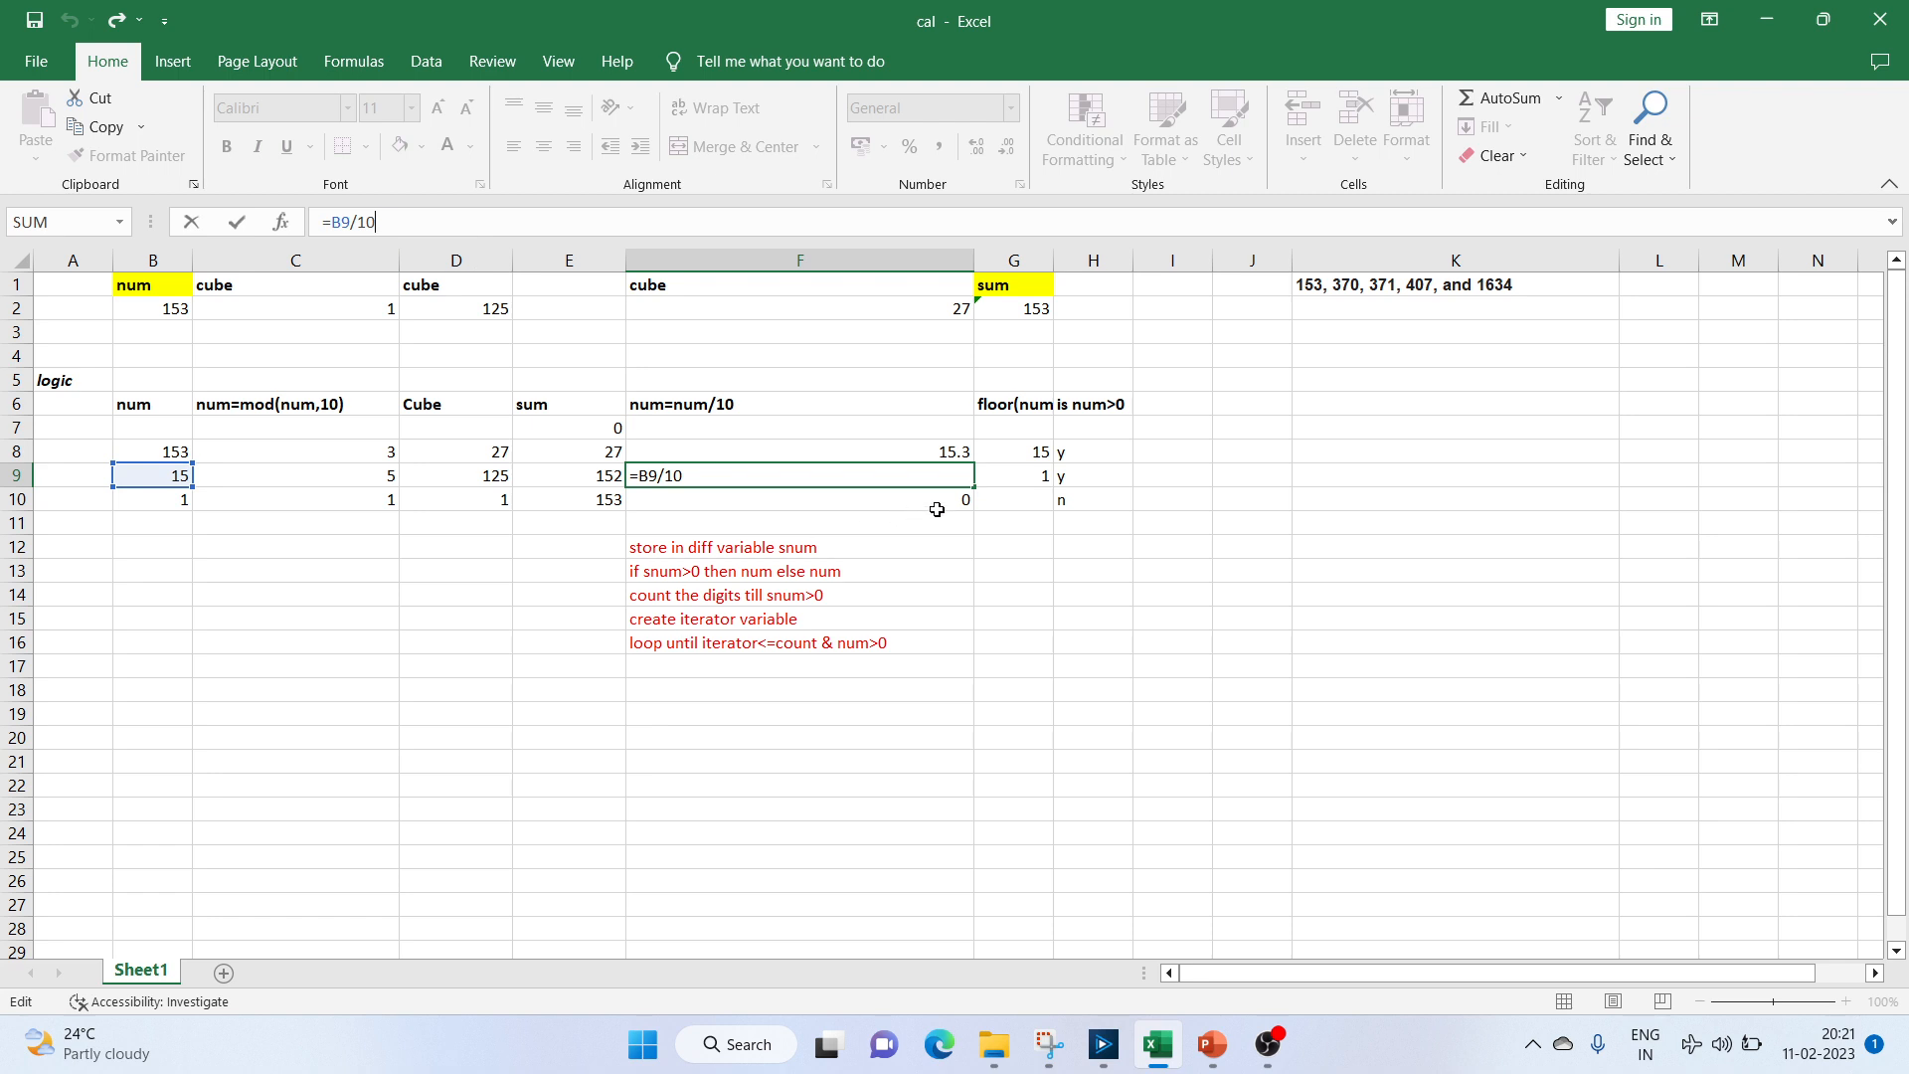
{"action": "left_click", "coordinate": [1006, 641]}
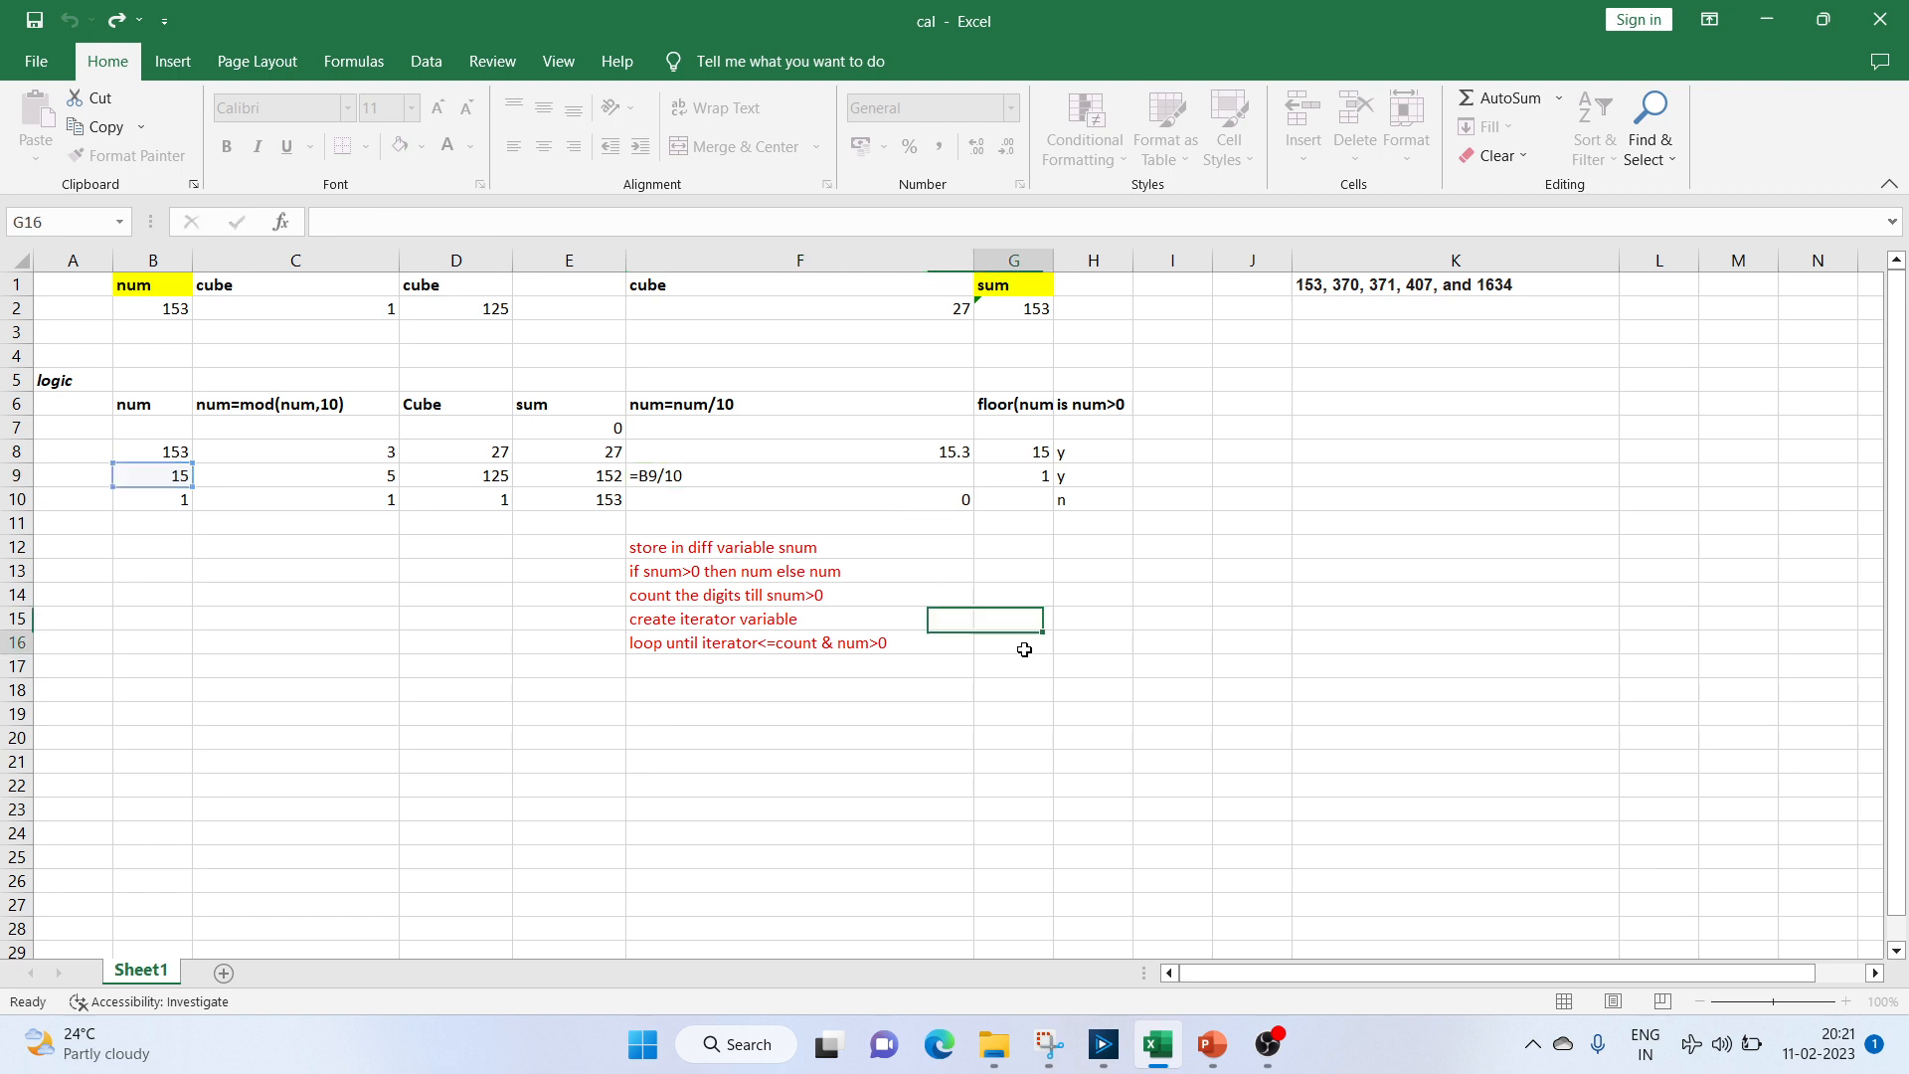
{"action": "left_click", "coordinate": [1024, 471]}
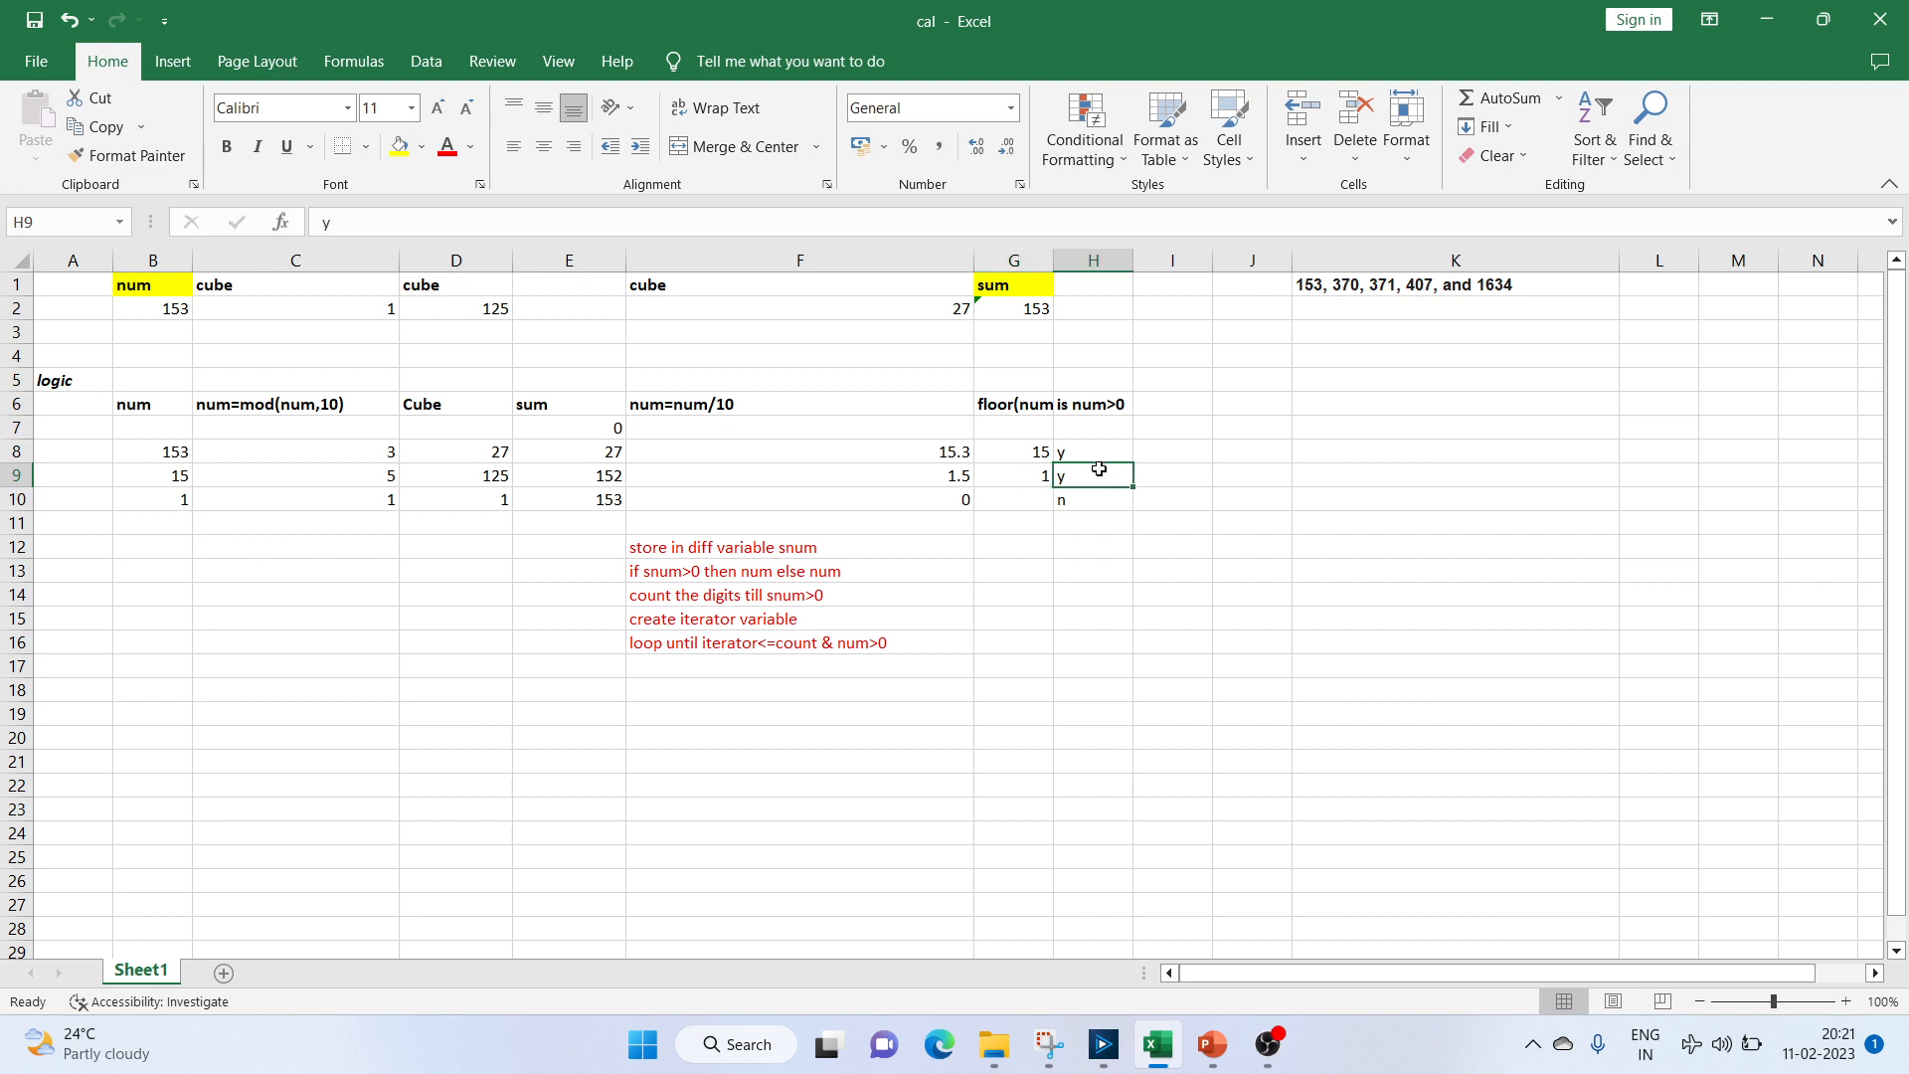
Trace the third logic iteration across row 10, from num through the cube and cumulative sum to the num>0 check.
{"action": "left_click", "coordinate": [166, 499]}
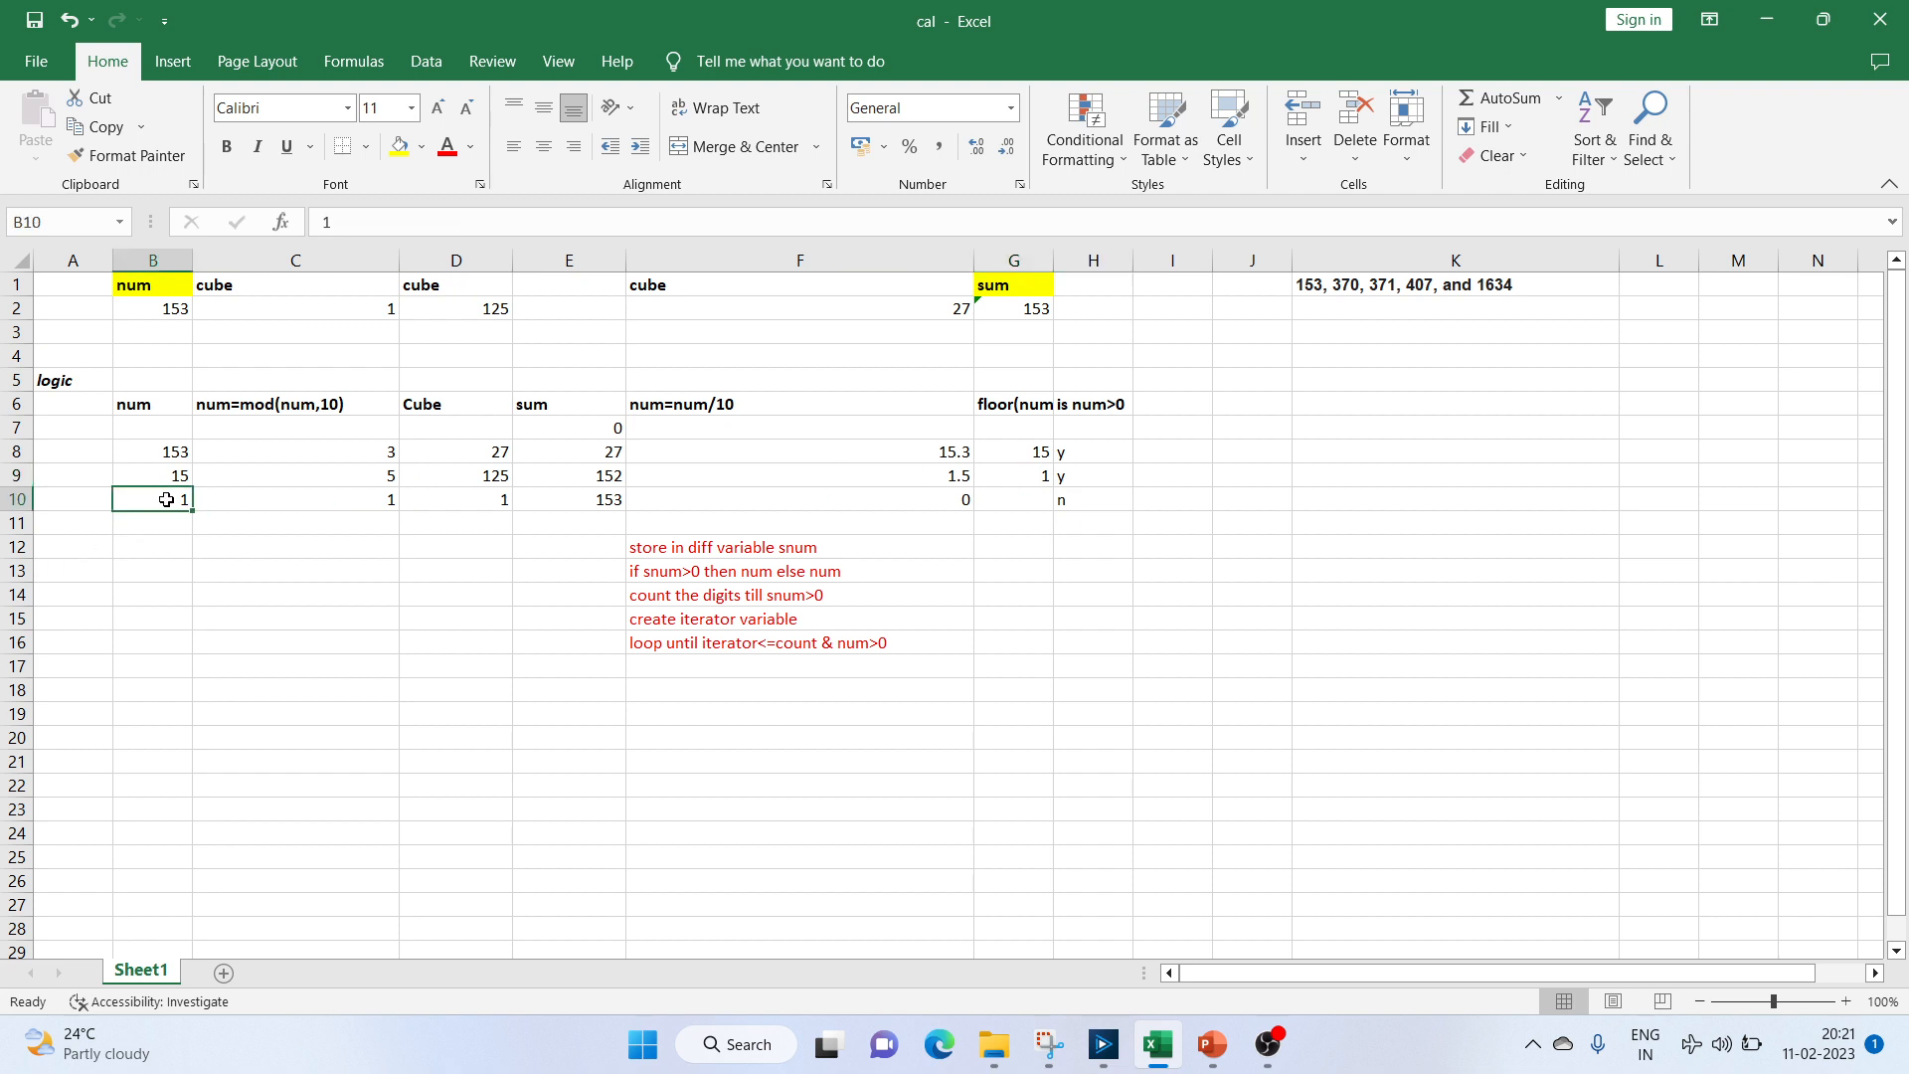
{"action": "left_click", "coordinate": [343, 502]}
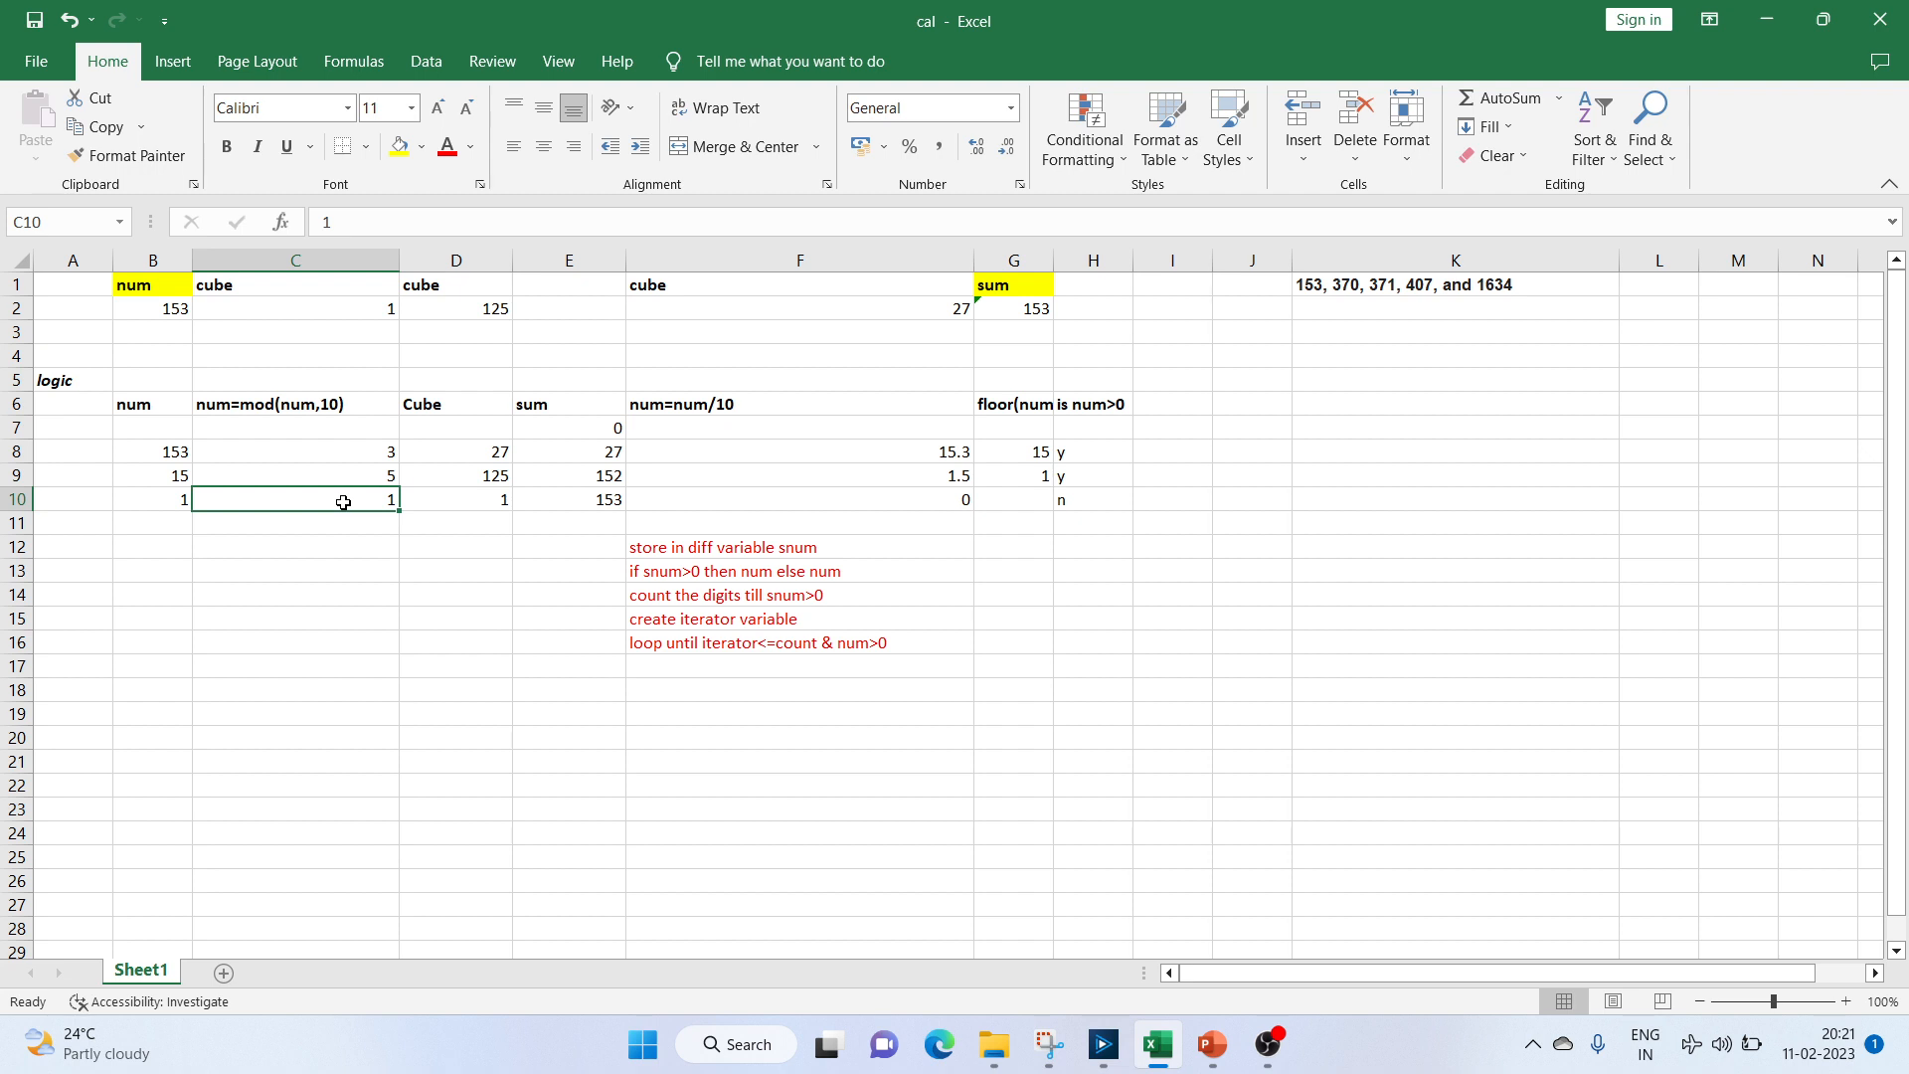
{"action": "left_click", "coordinate": [503, 498]}
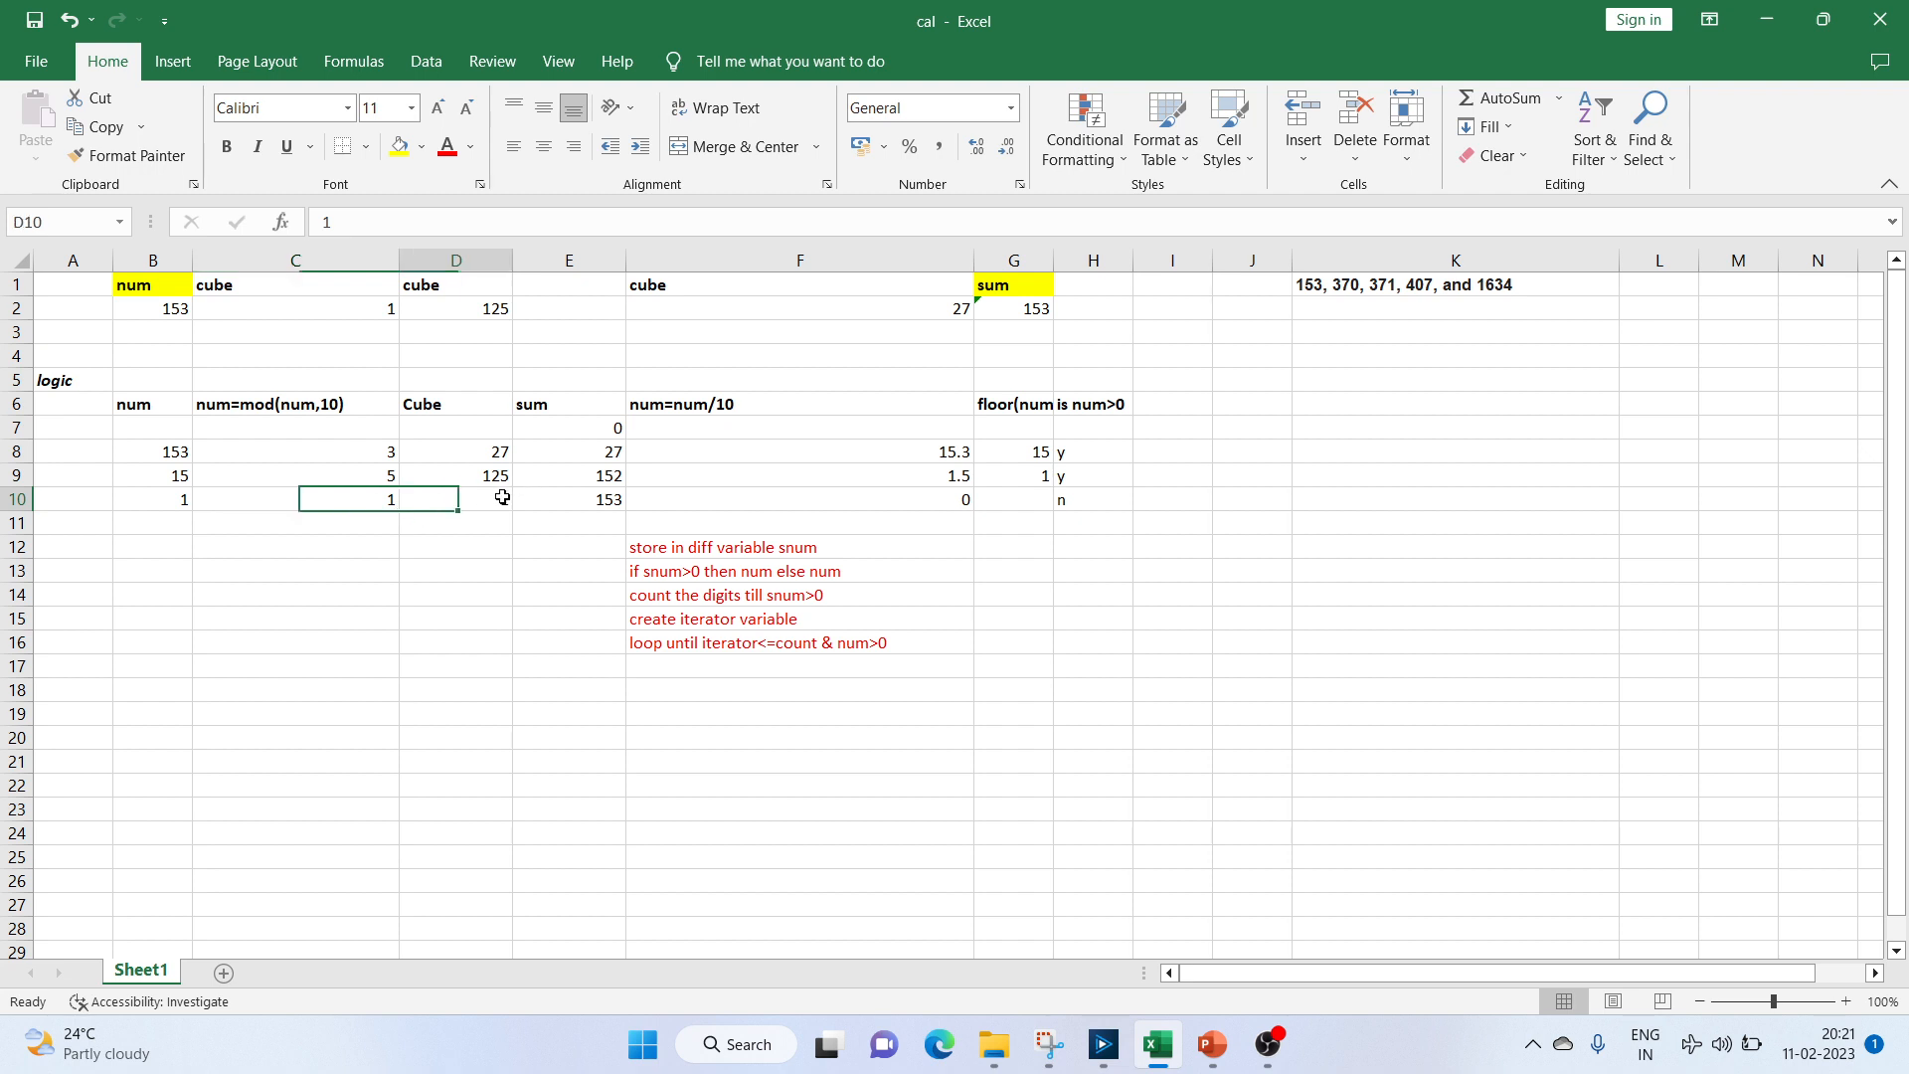
{"action": "left_click", "coordinate": [568, 501]}
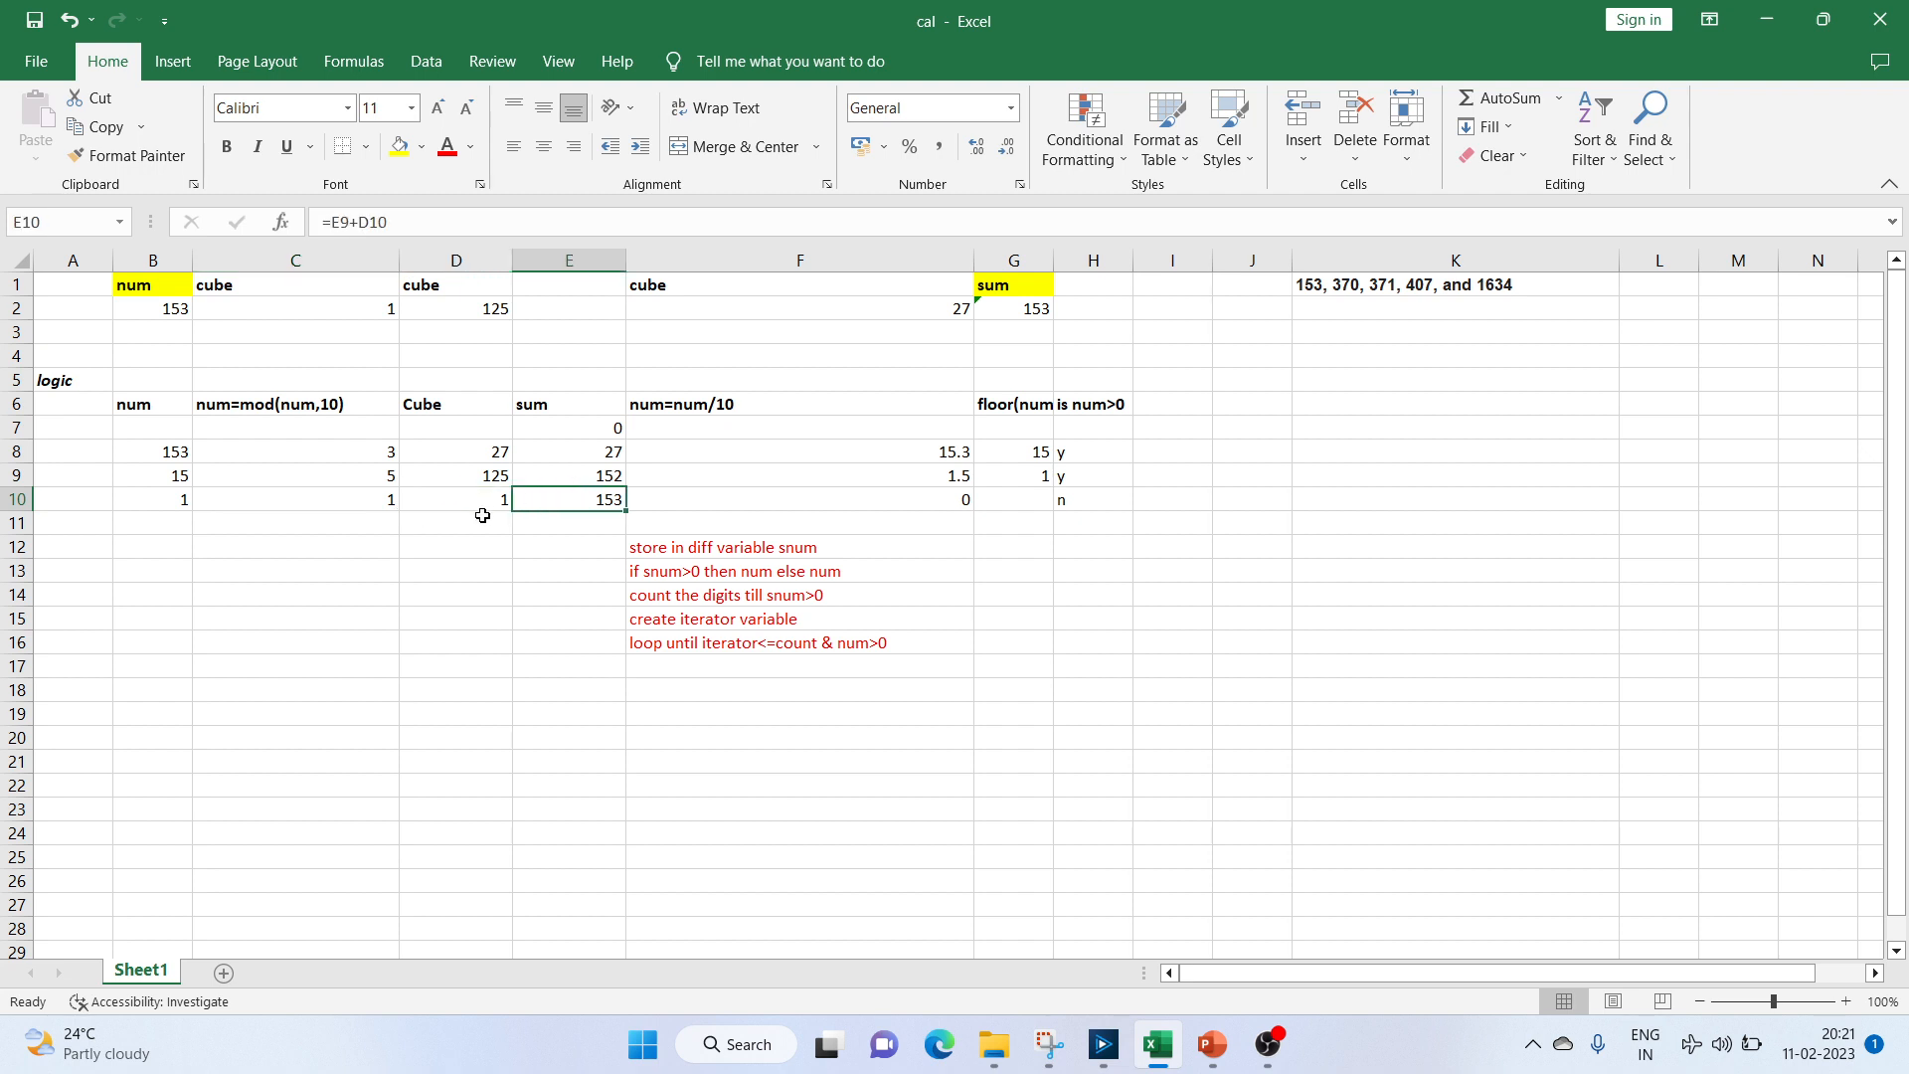
{"action": "left_click", "coordinate": [497, 506]}
{"action": "left_click", "coordinate": [559, 483]}
{"action": "left_click", "coordinate": [560, 501]}
{"action": "left_click", "coordinate": [748, 502]}
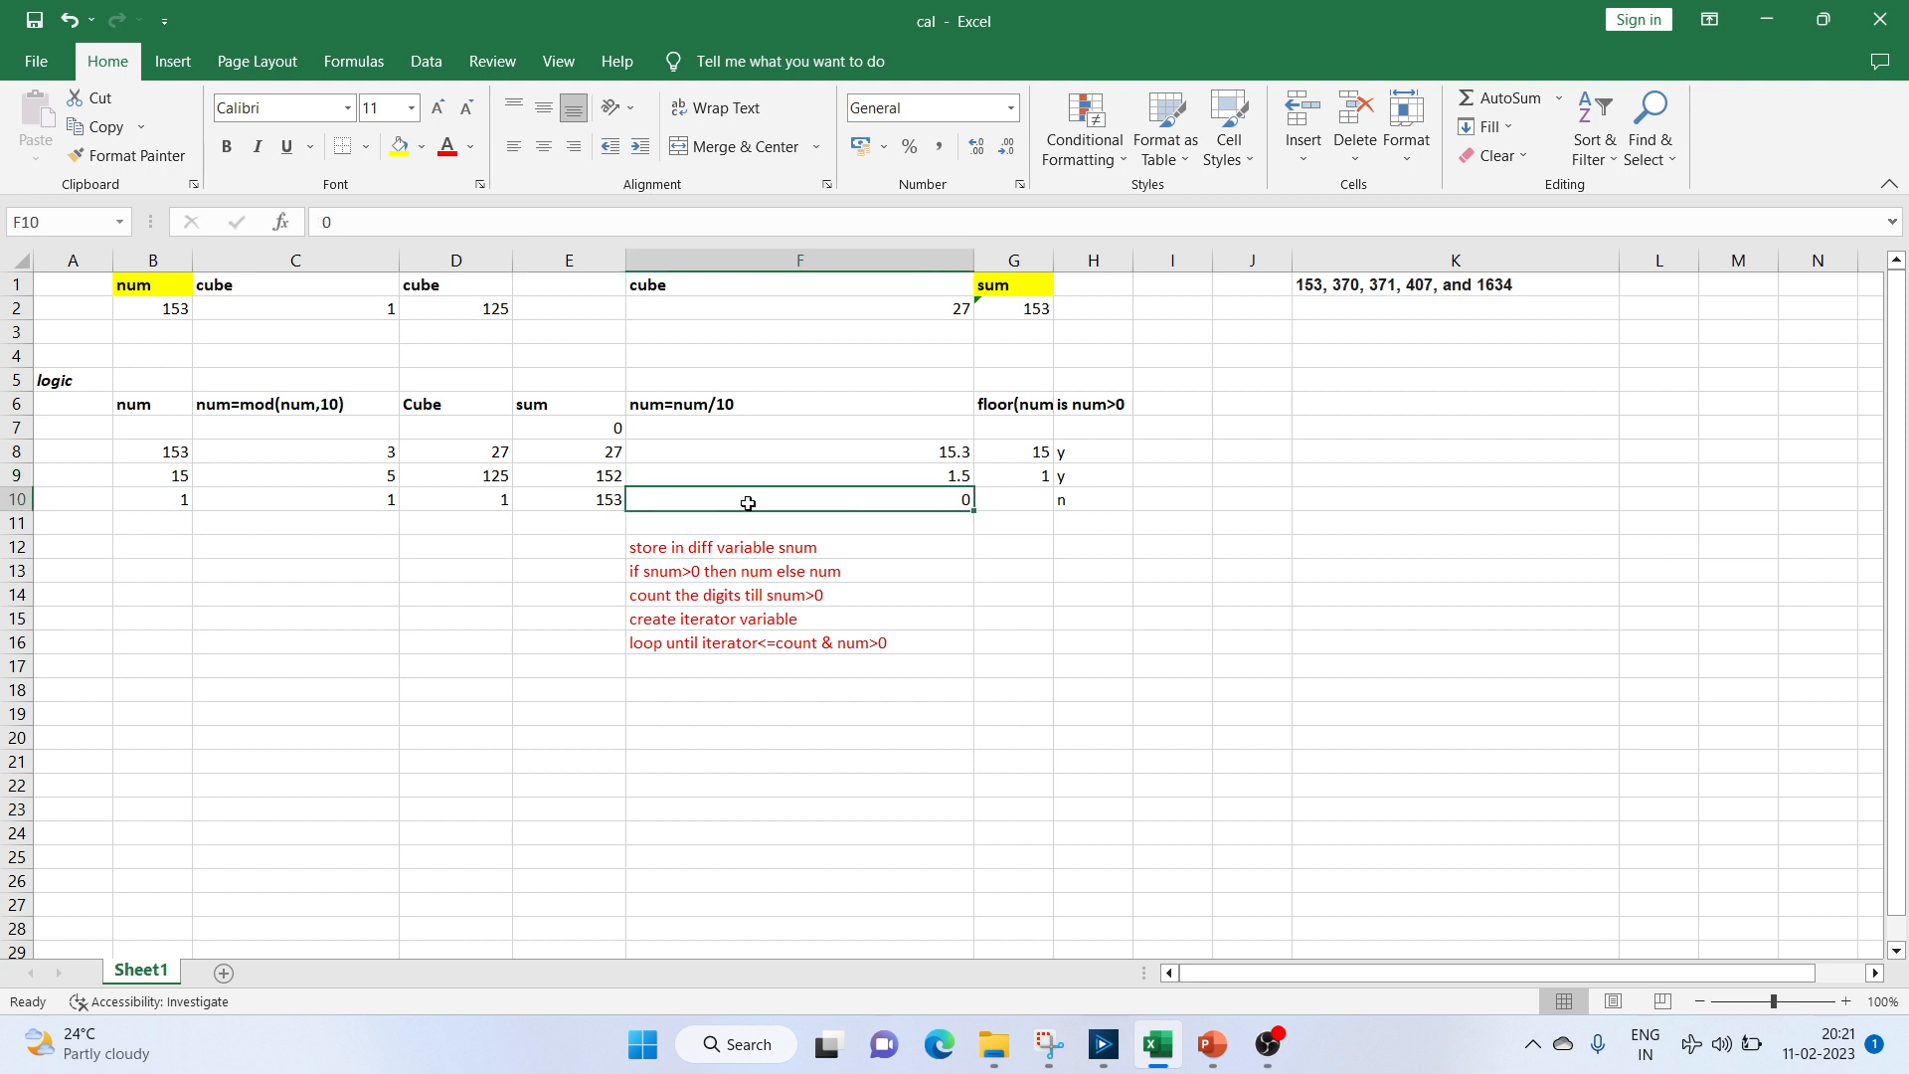
{"action": "left_click", "coordinate": [1089, 502]}
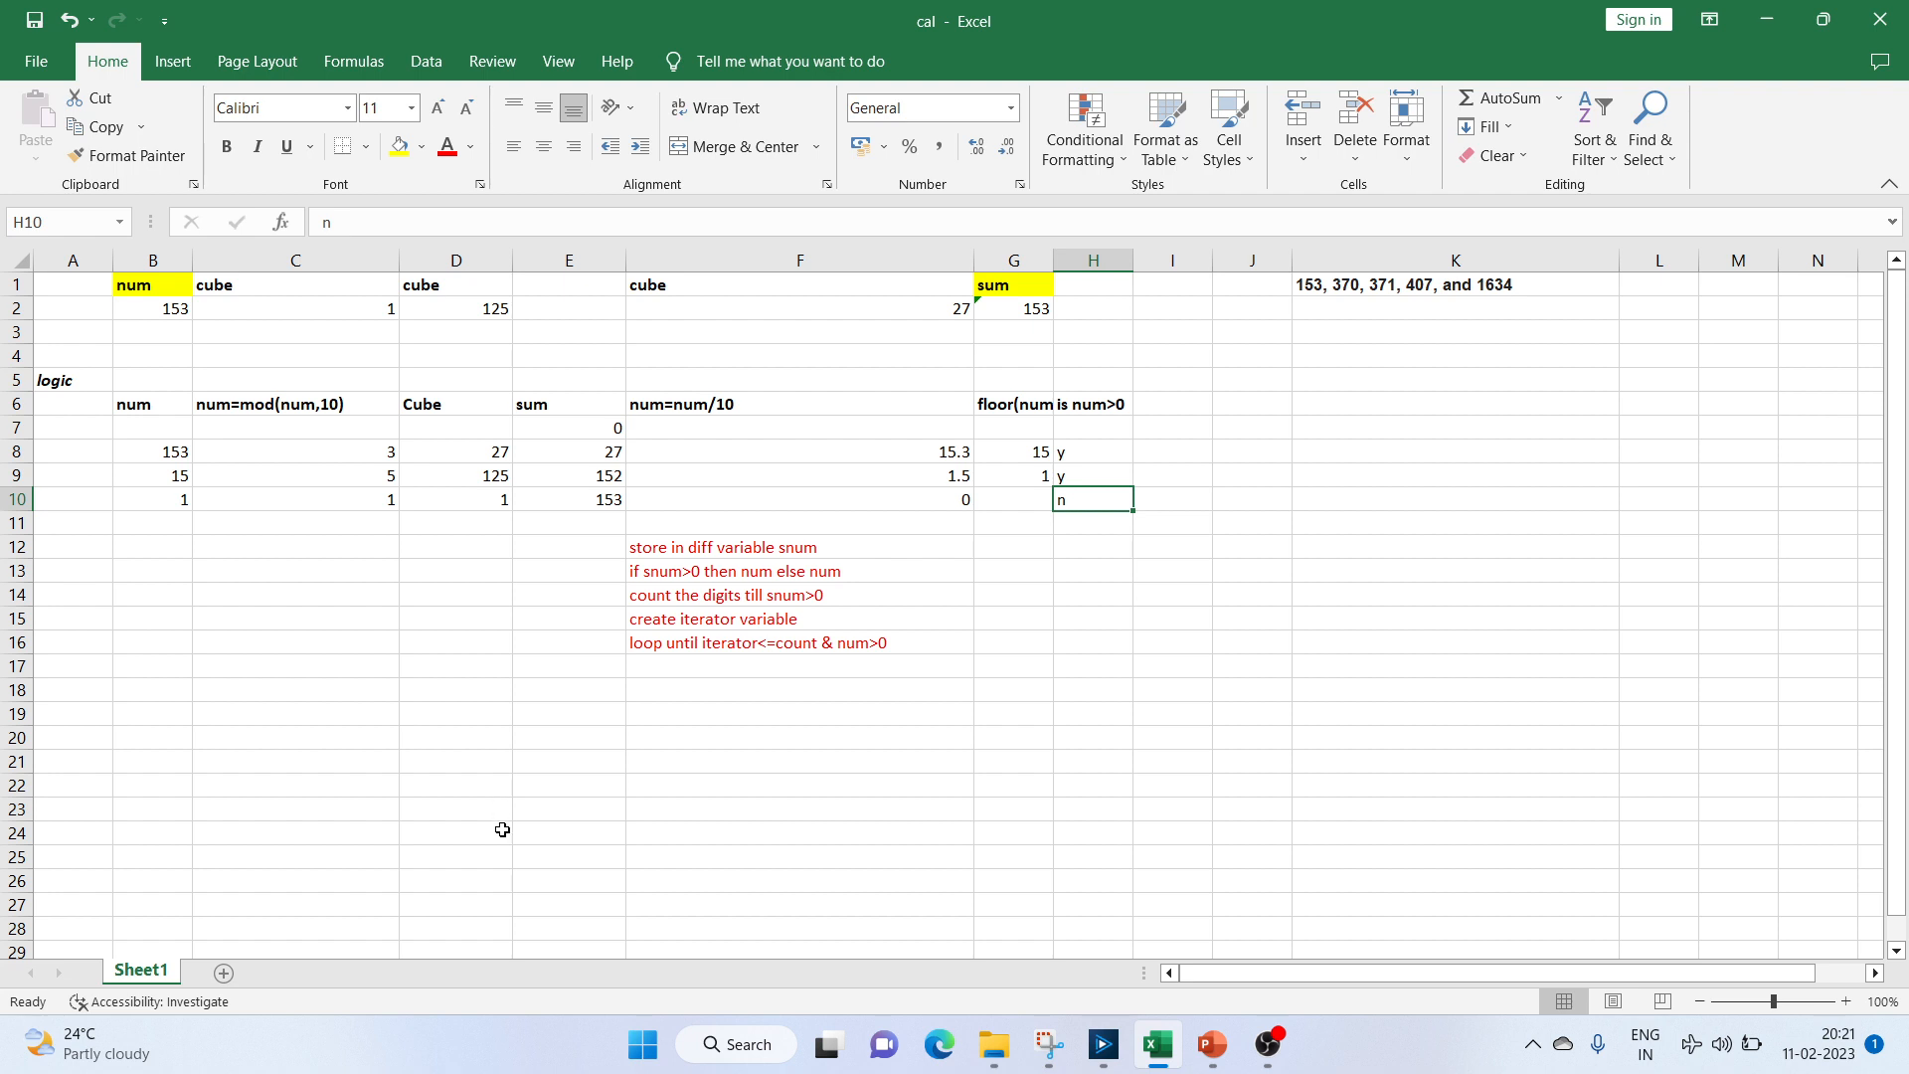
Review the num=num/10 column and row 8 against the red notes on the iterator variable and loop condition in F15:F16.
{"action": "left_click", "coordinate": [679, 413]}
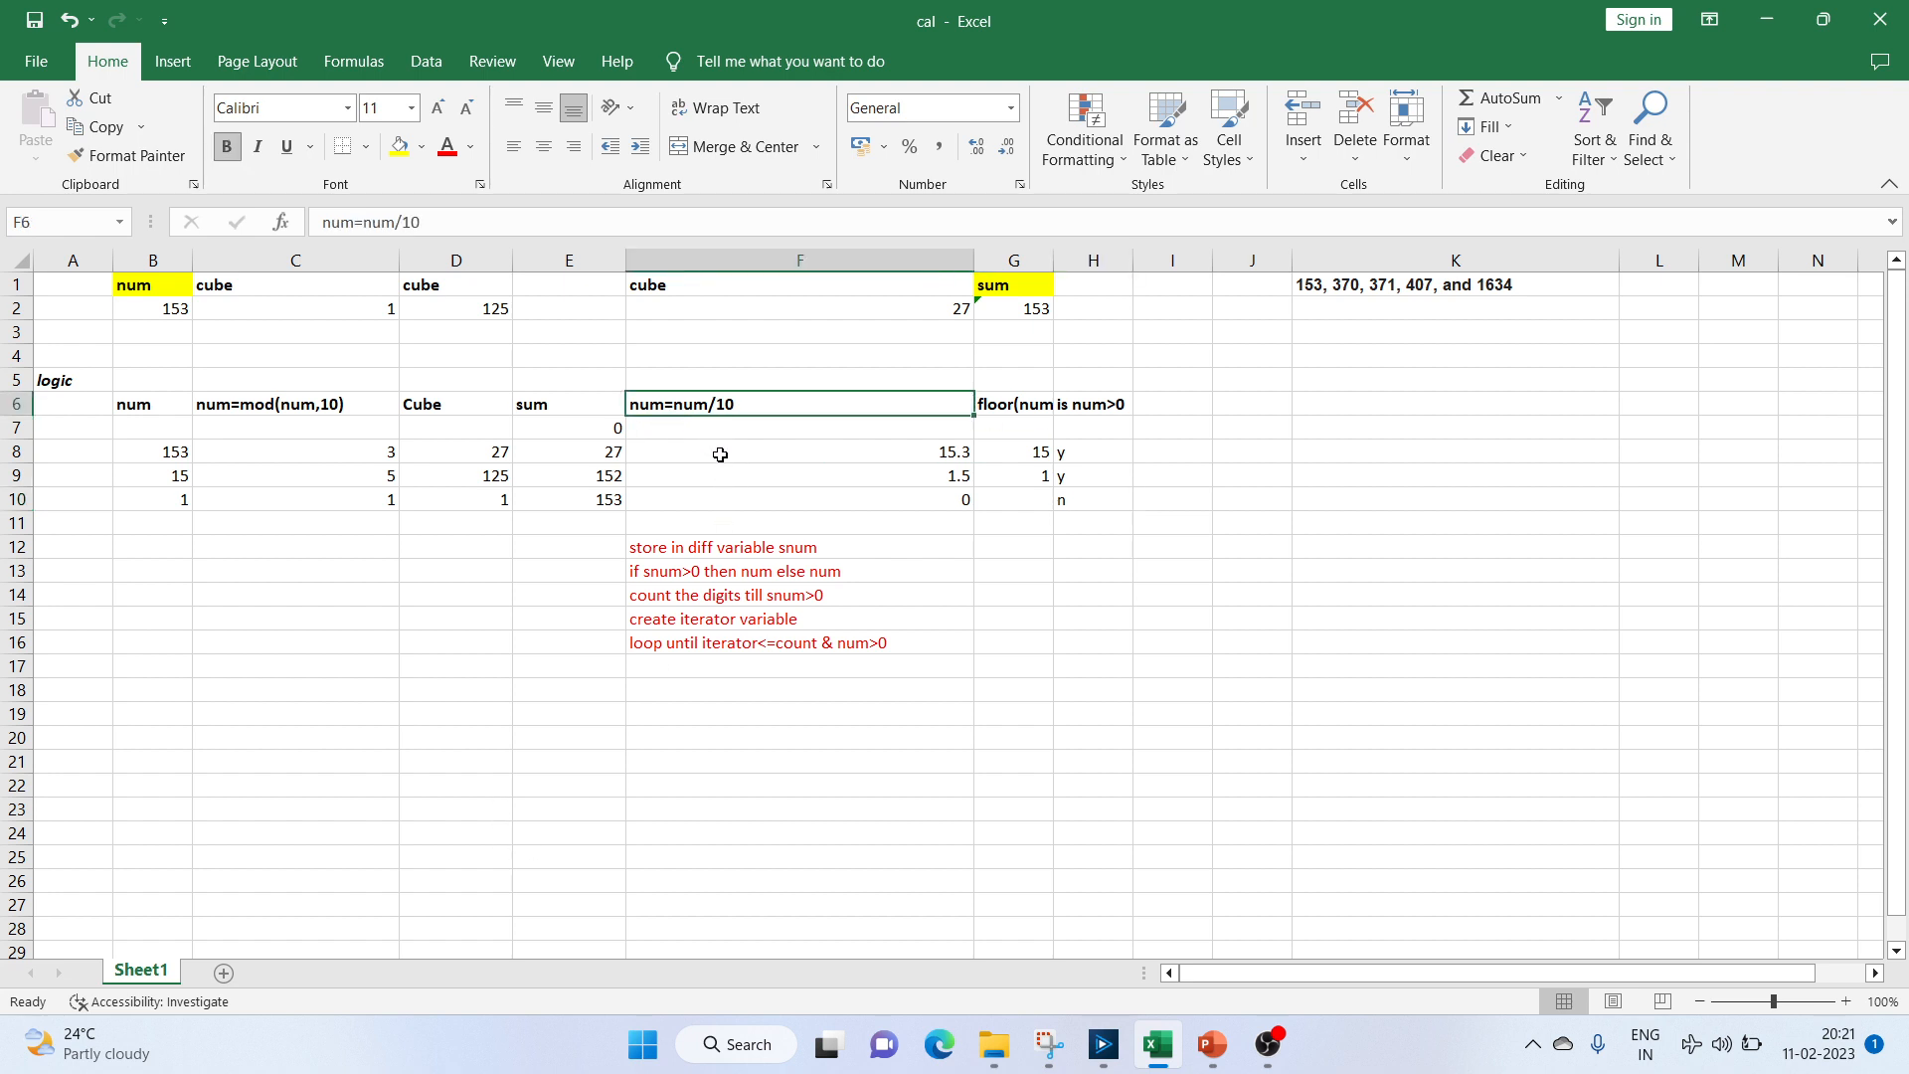
{"action": "left_click", "coordinate": [276, 452]}
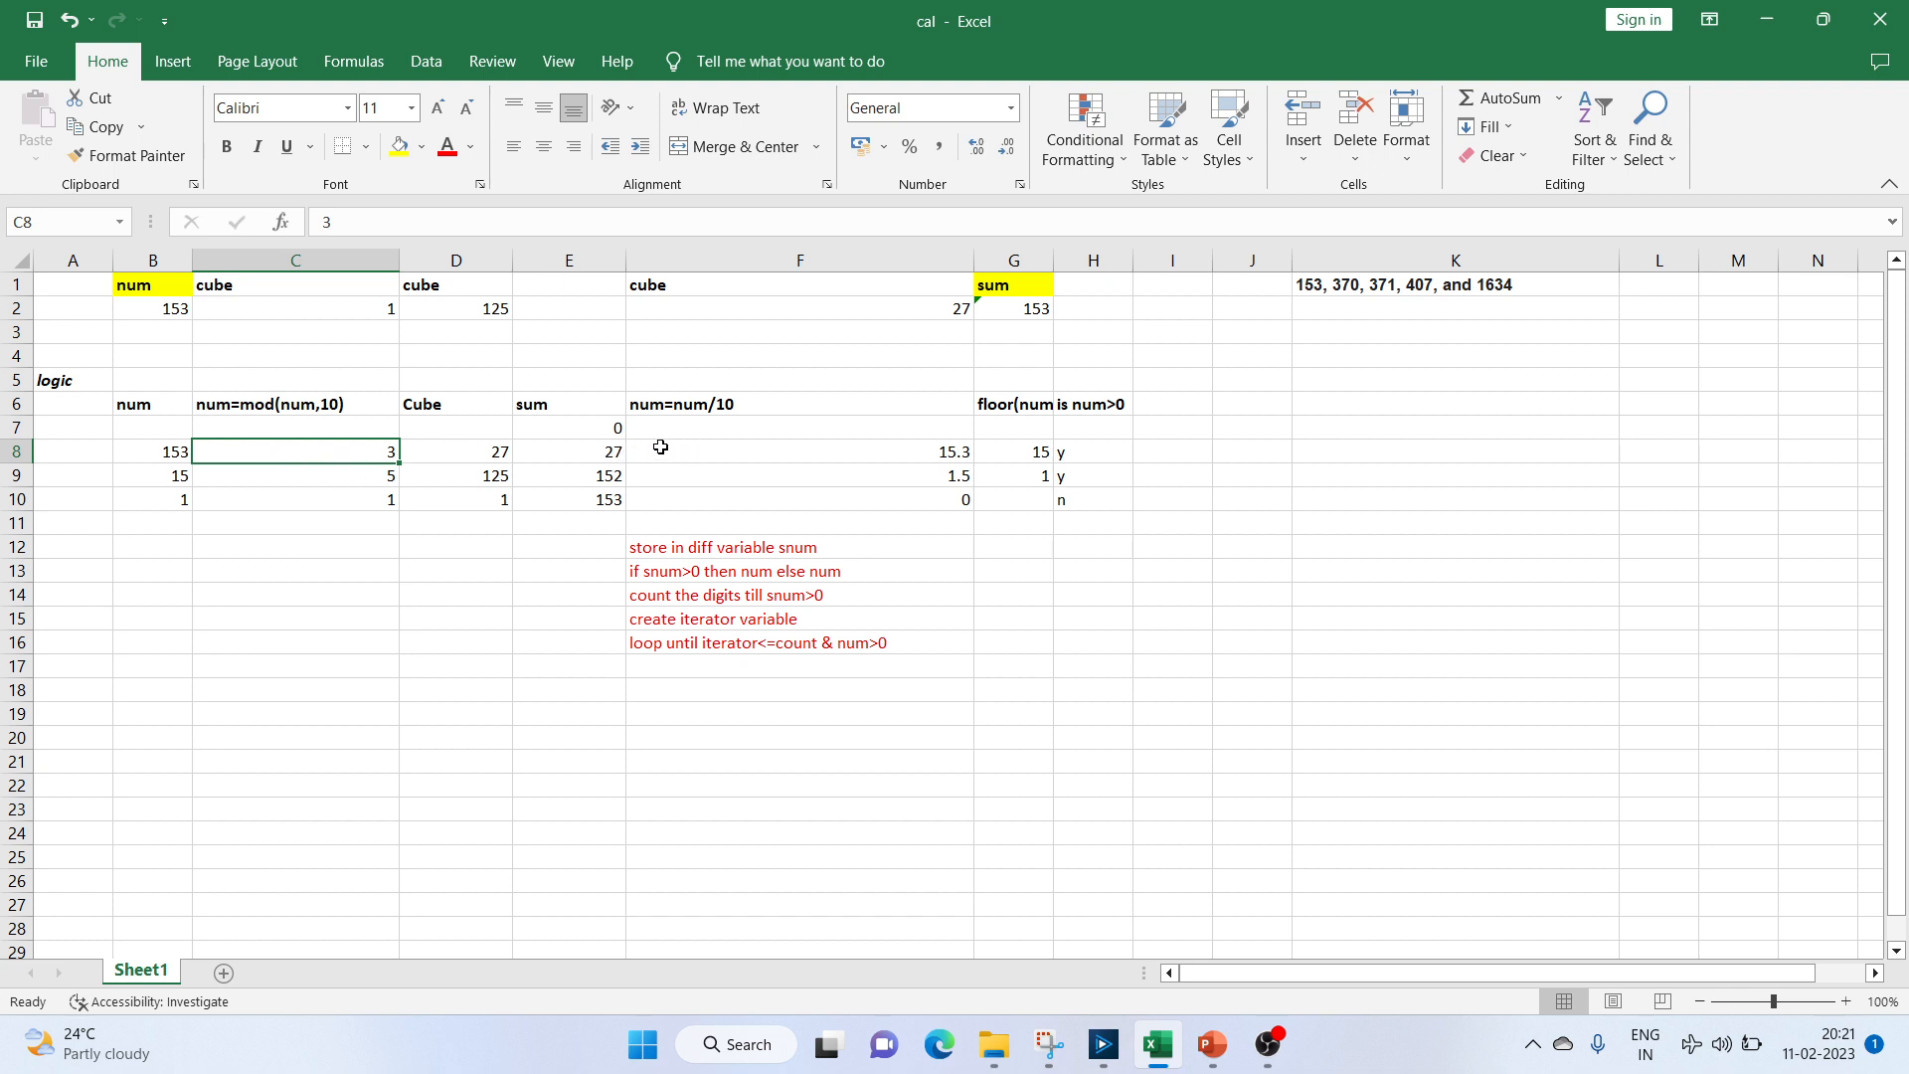
{"action": "left_click", "coordinate": [706, 446]}
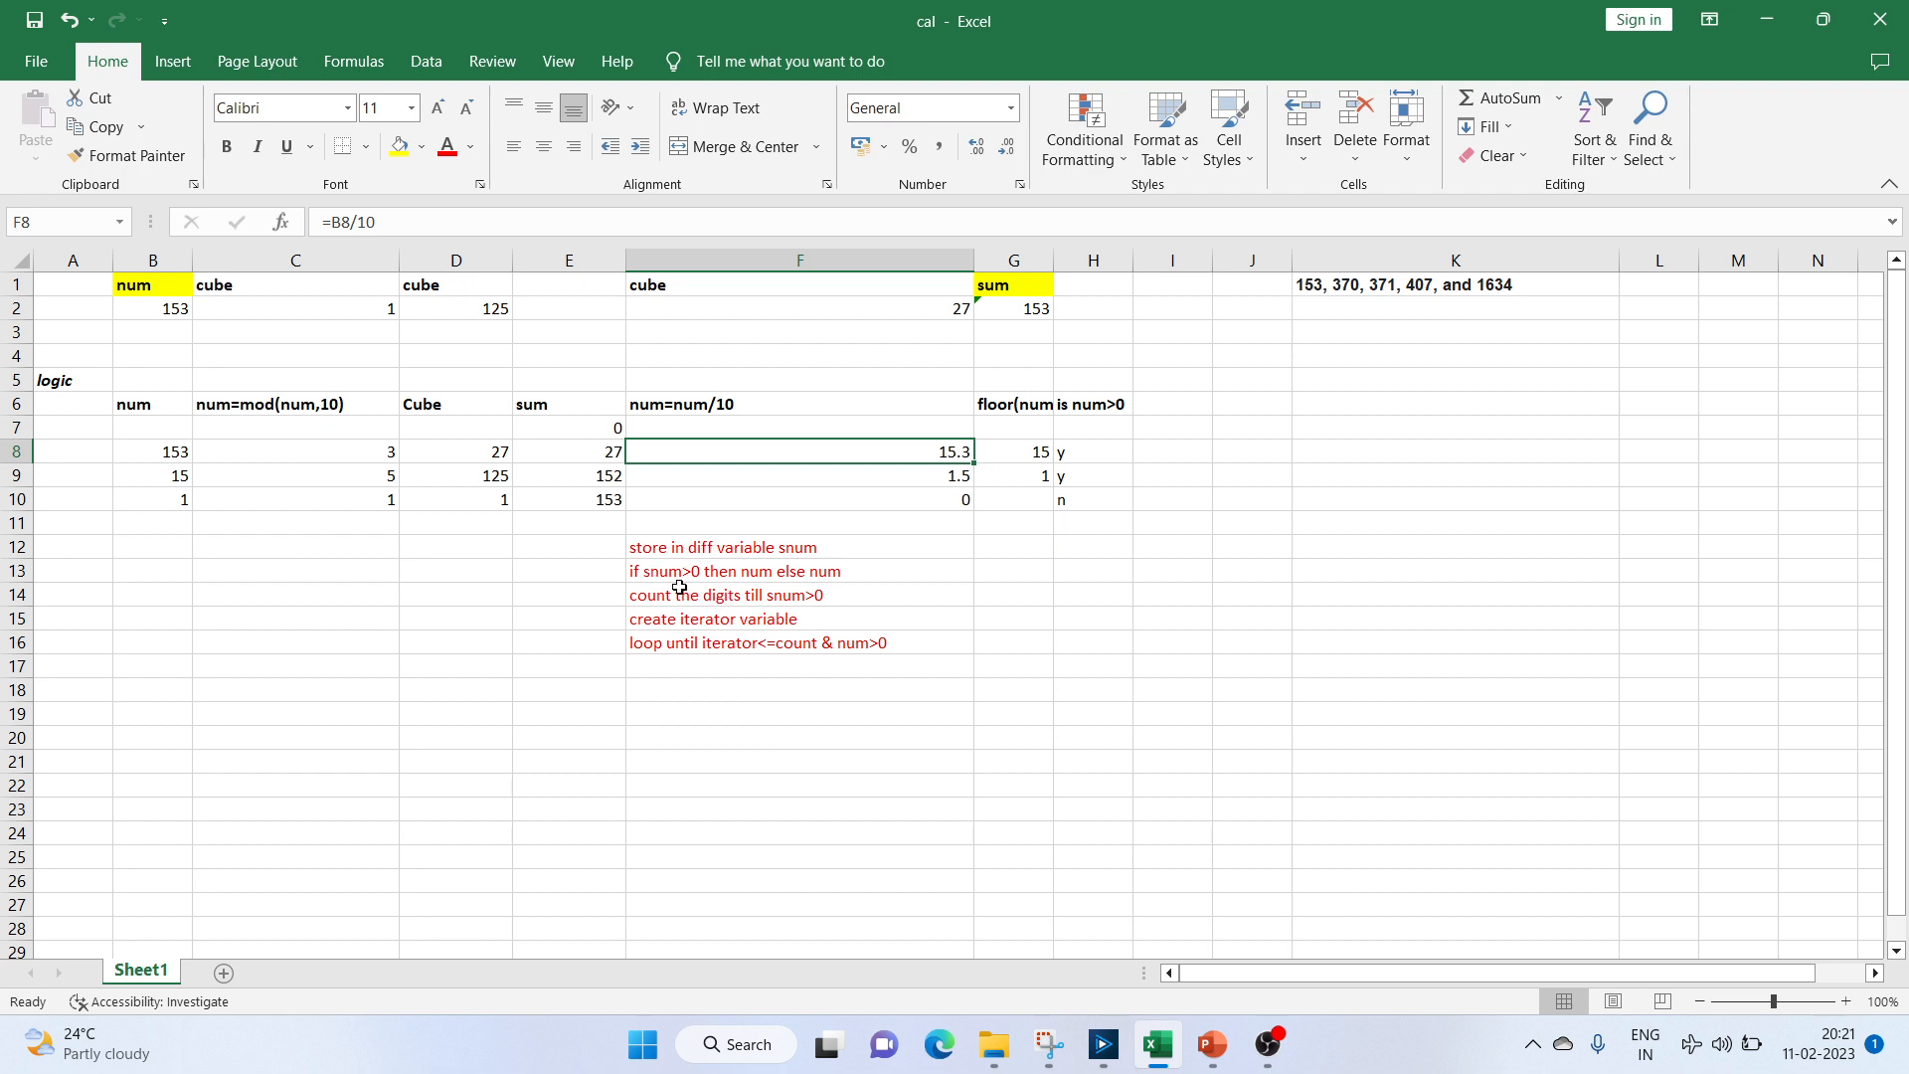
{"action": "left_click", "coordinate": [724, 617]}
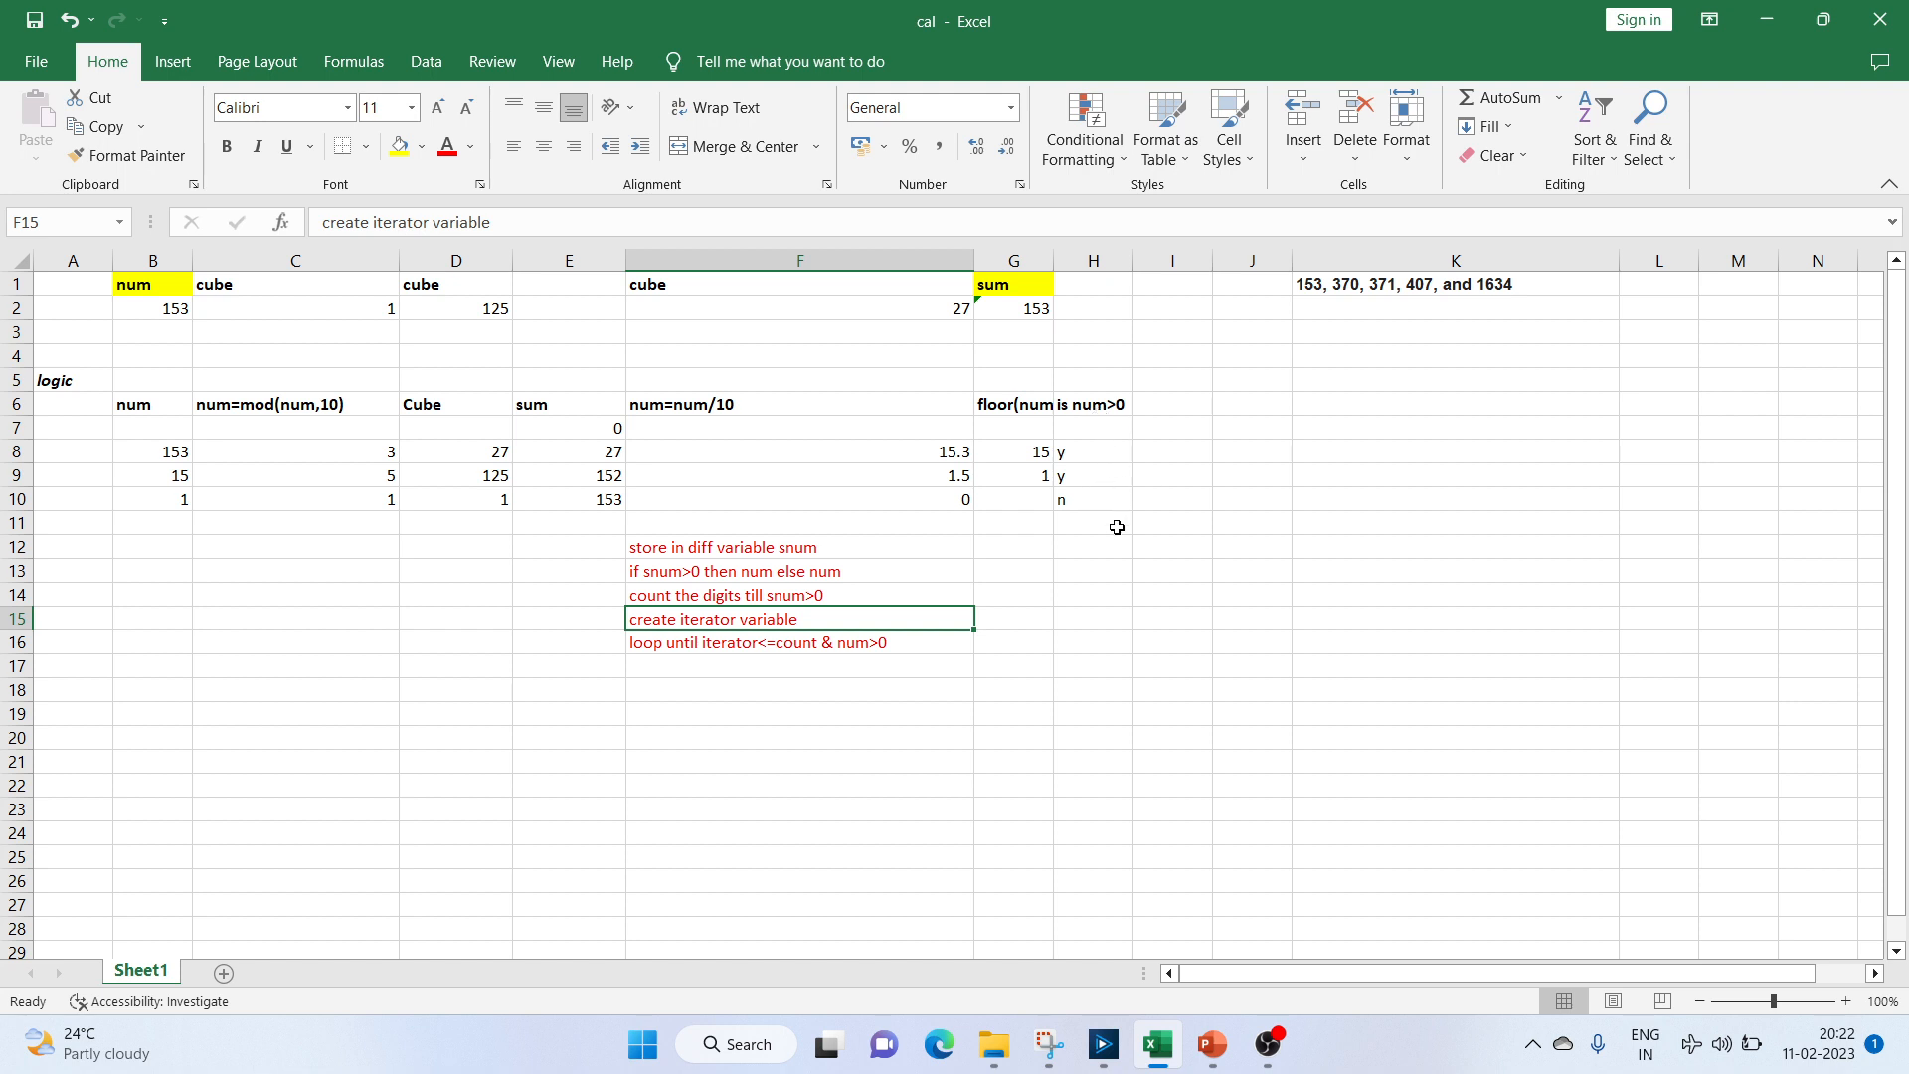
{"action": "left_click", "coordinate": [179, 497]}
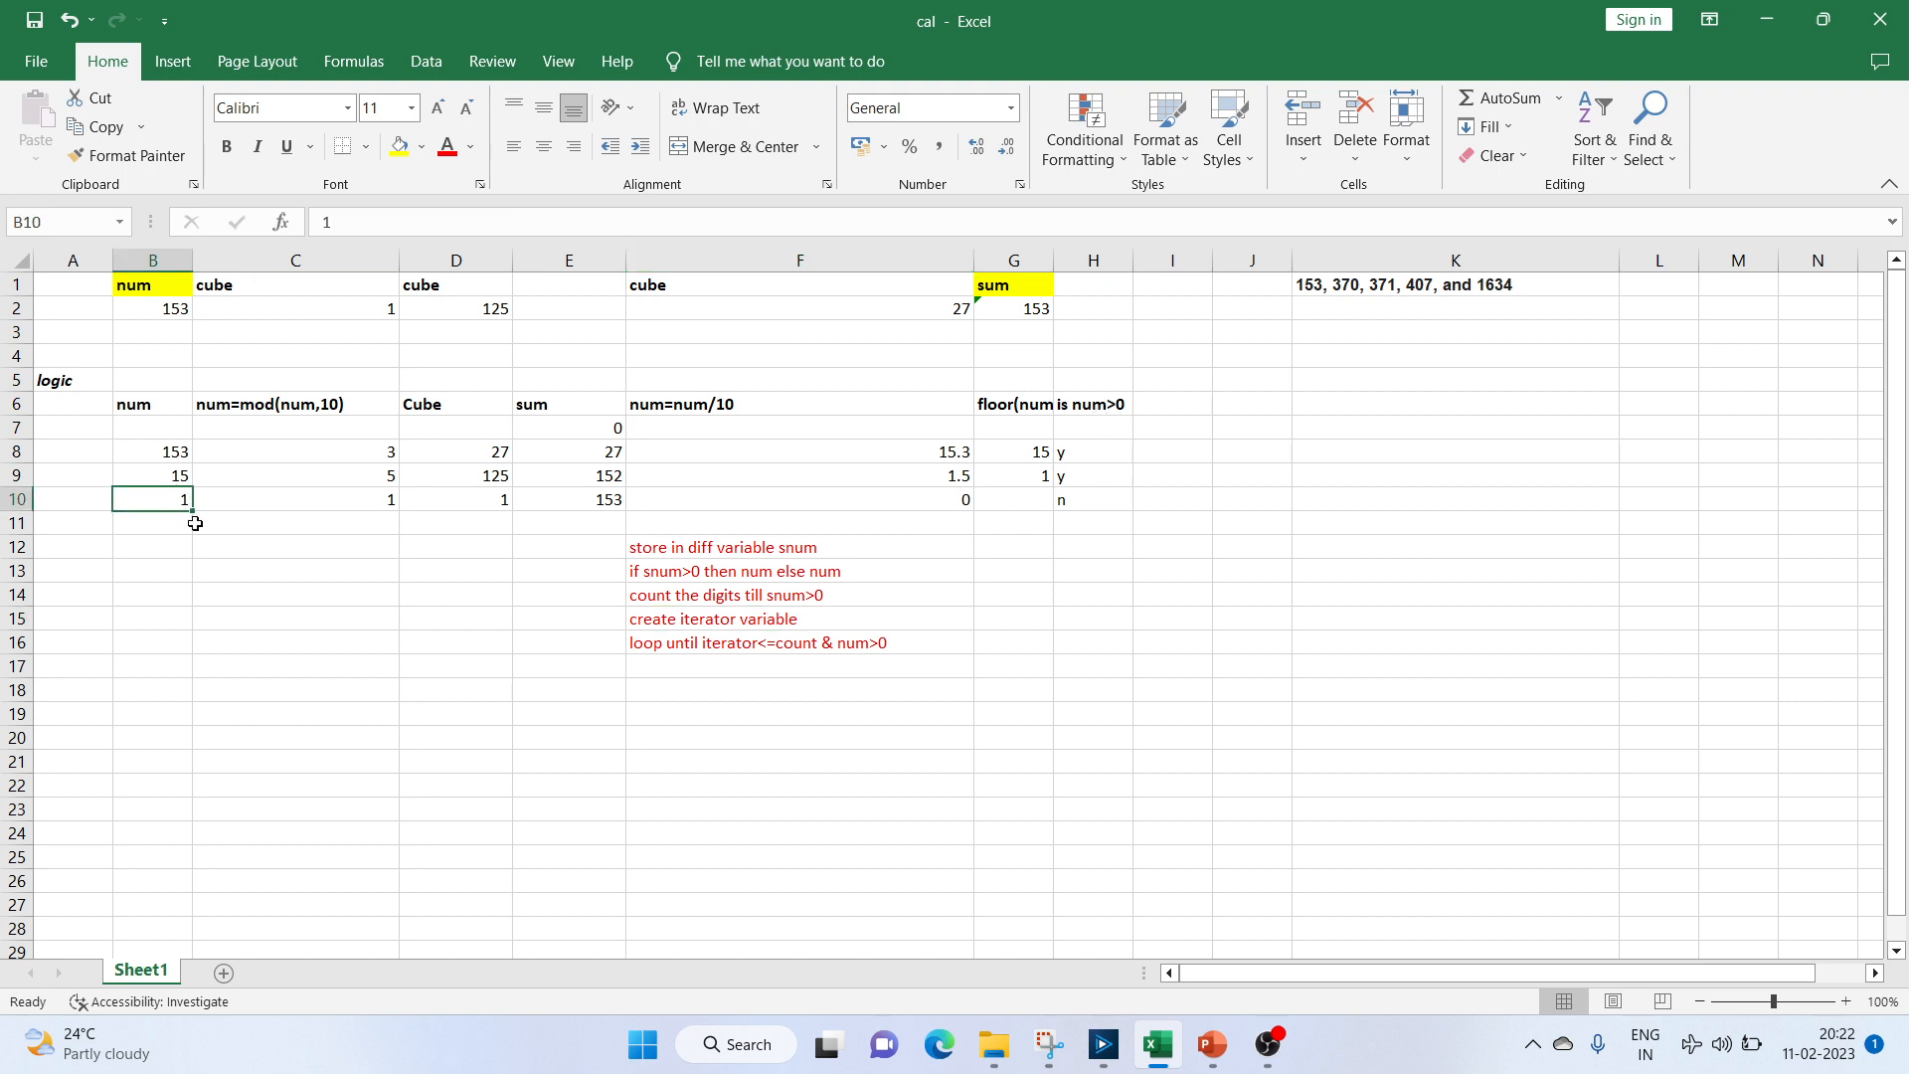
{"action": "left_click", "coordinate": [754, 614]}
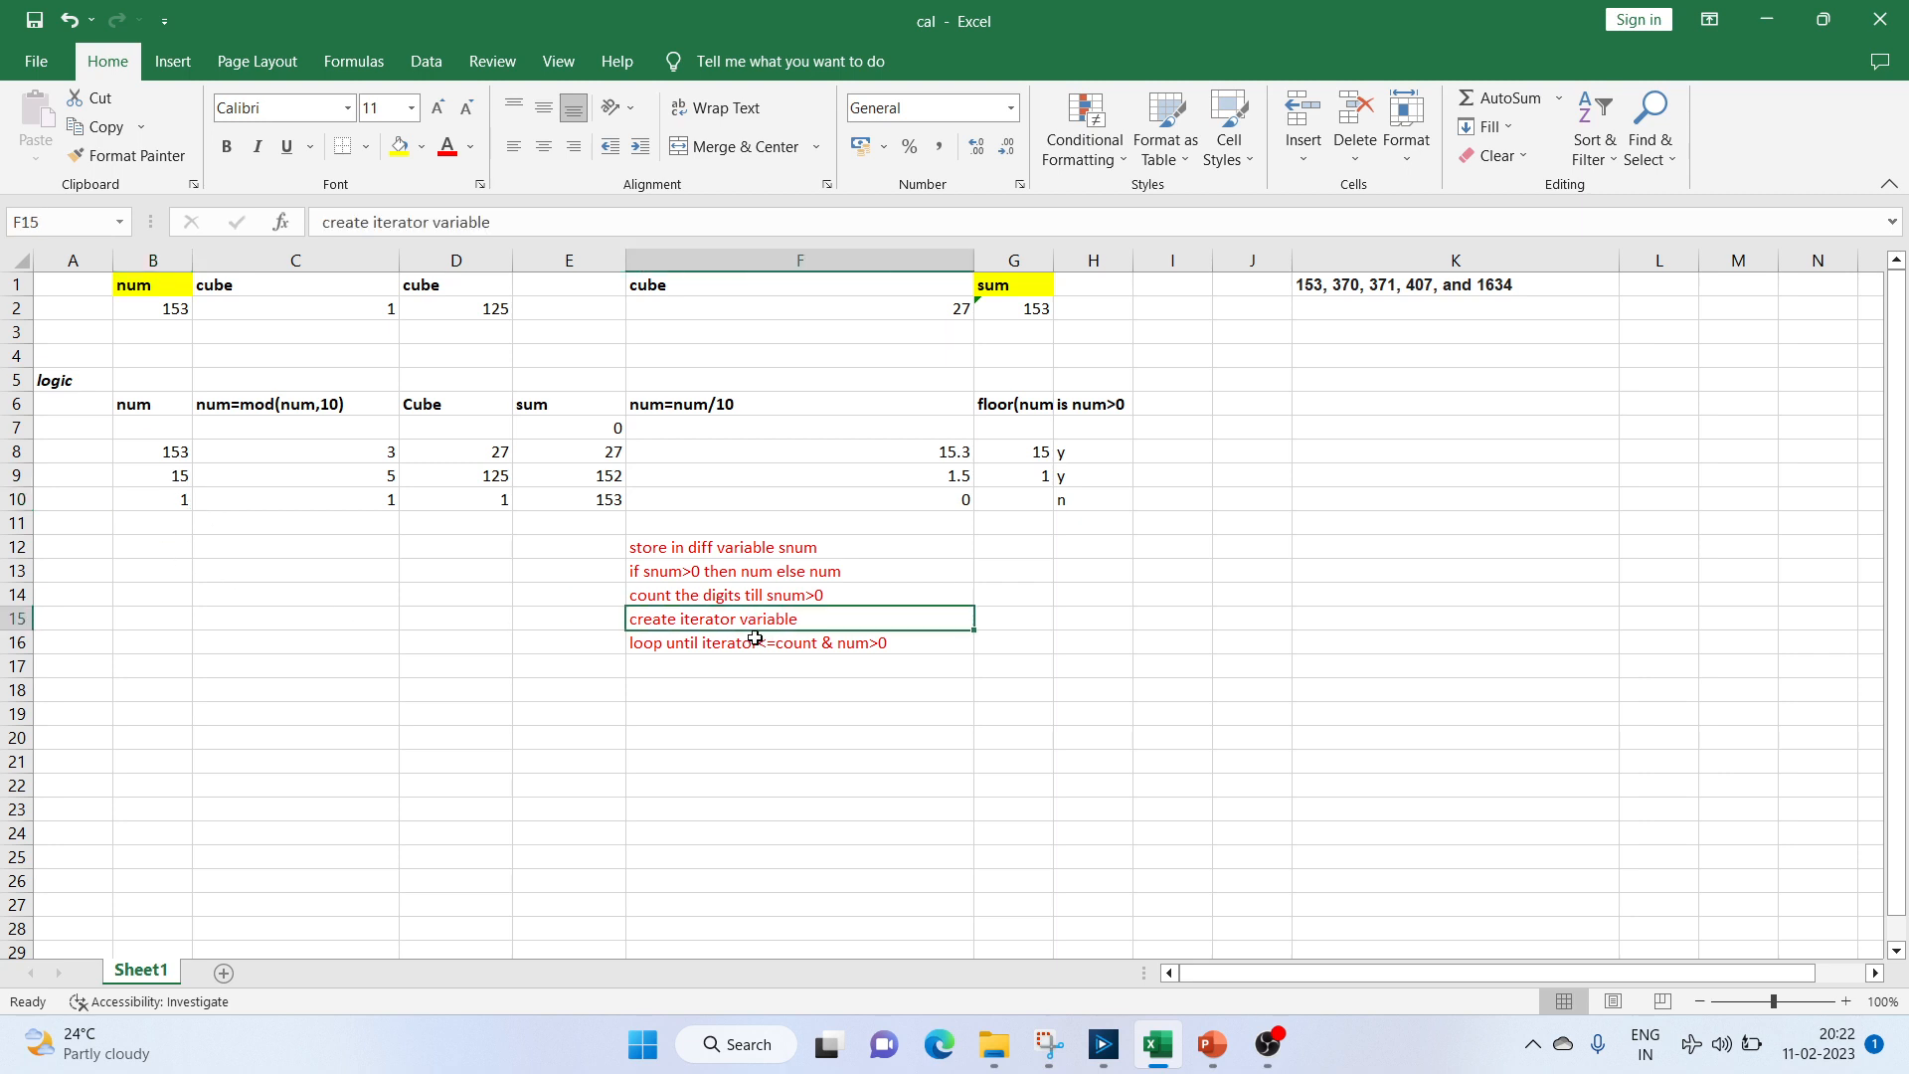
{"action": "left_click", "coordinate": [754, 646]}
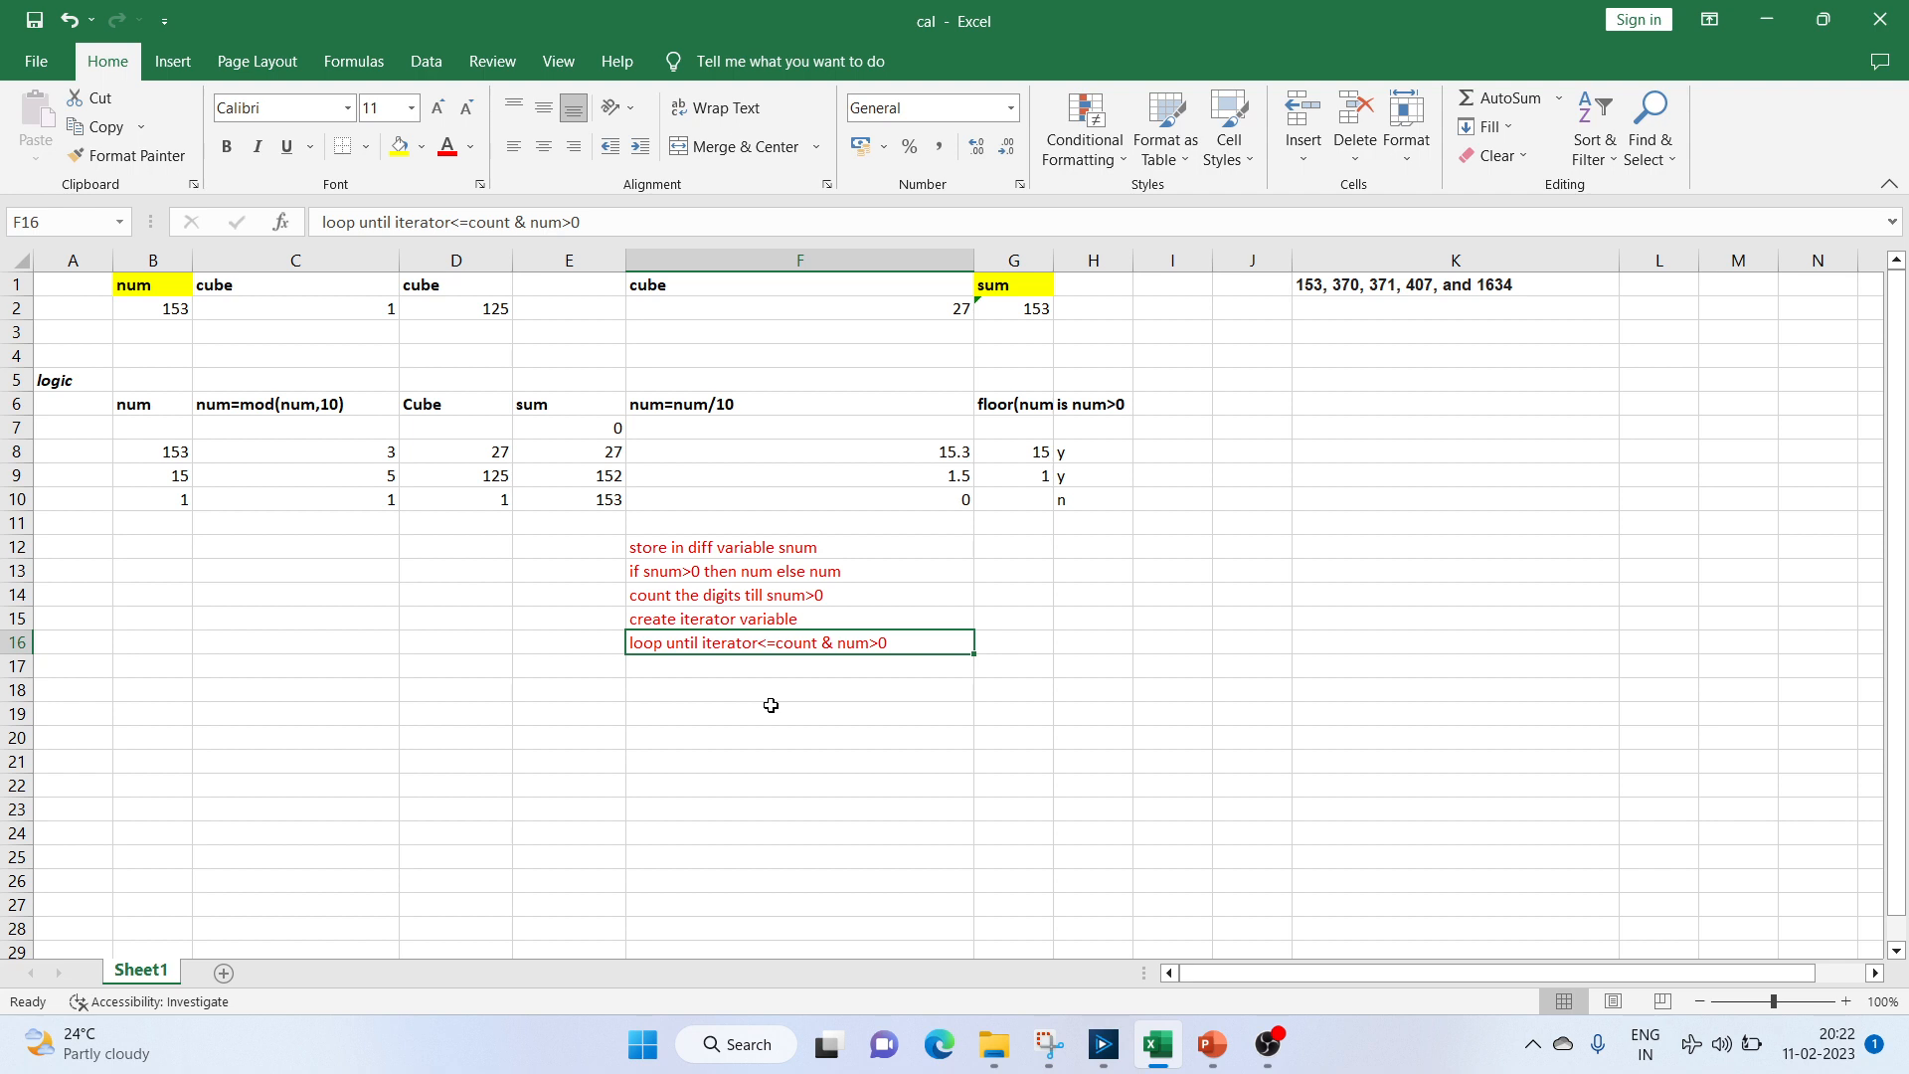
Switch to Alteryx Designer and delete the User Input container from the New Workflow10 canvas.
{"action": "left_click", "coordinate": [156, 312]}
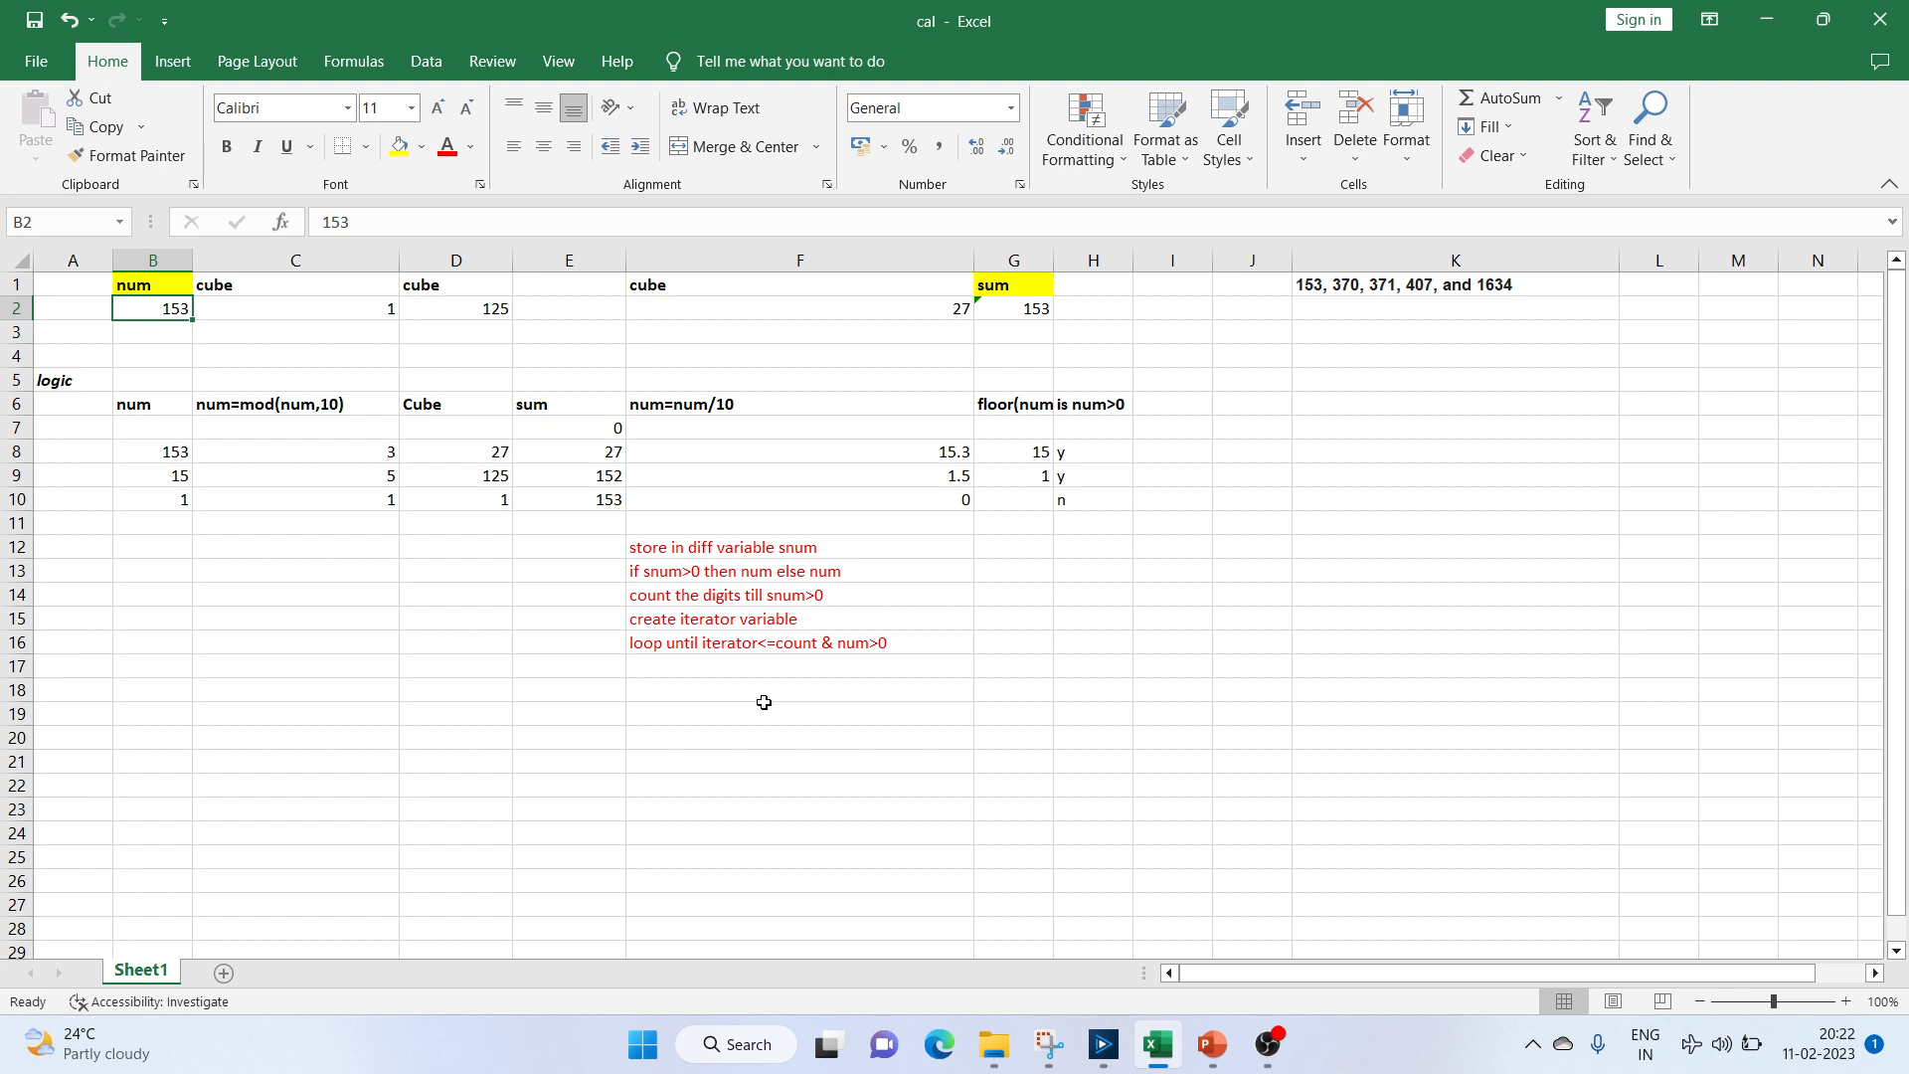
{"action": "left_click", "coordinate": [1103, 1044]}
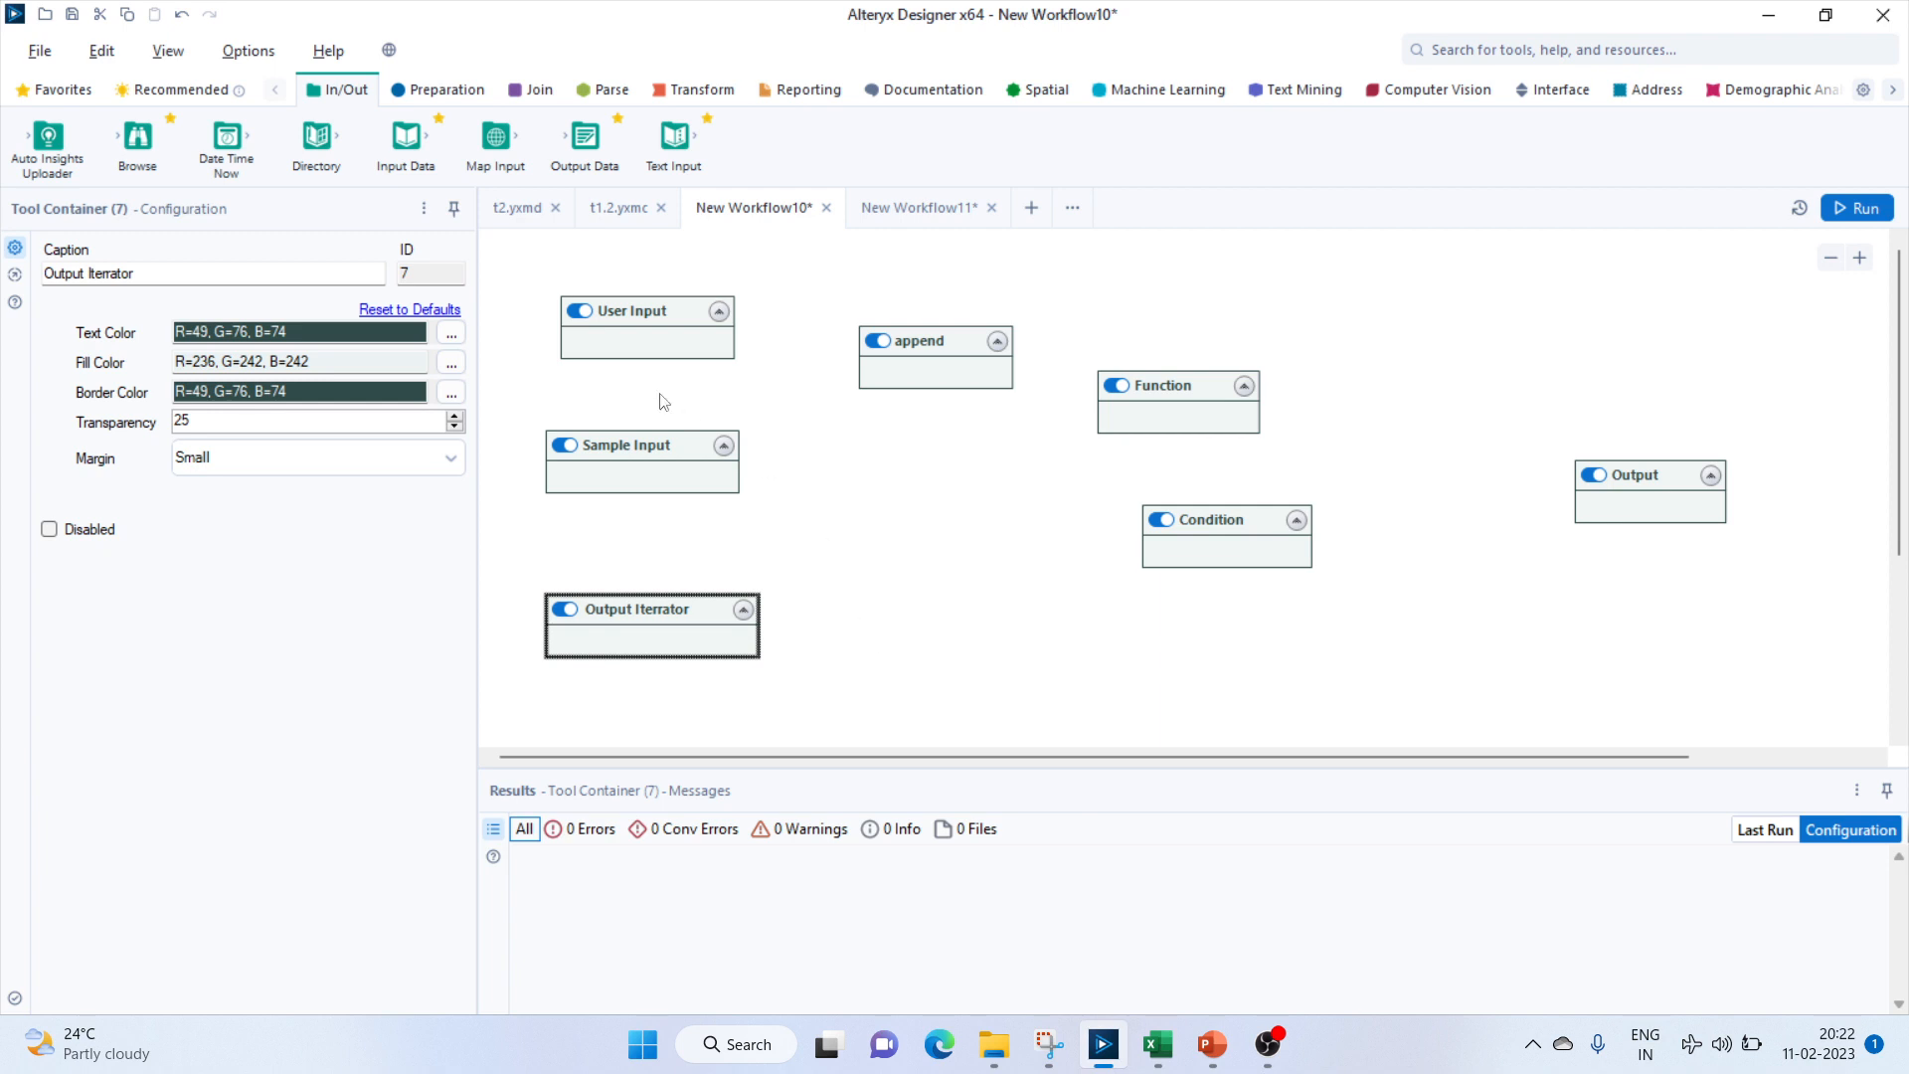
{"action": "left_click", "coordinate": [642, 492], "text": "ctrl"}
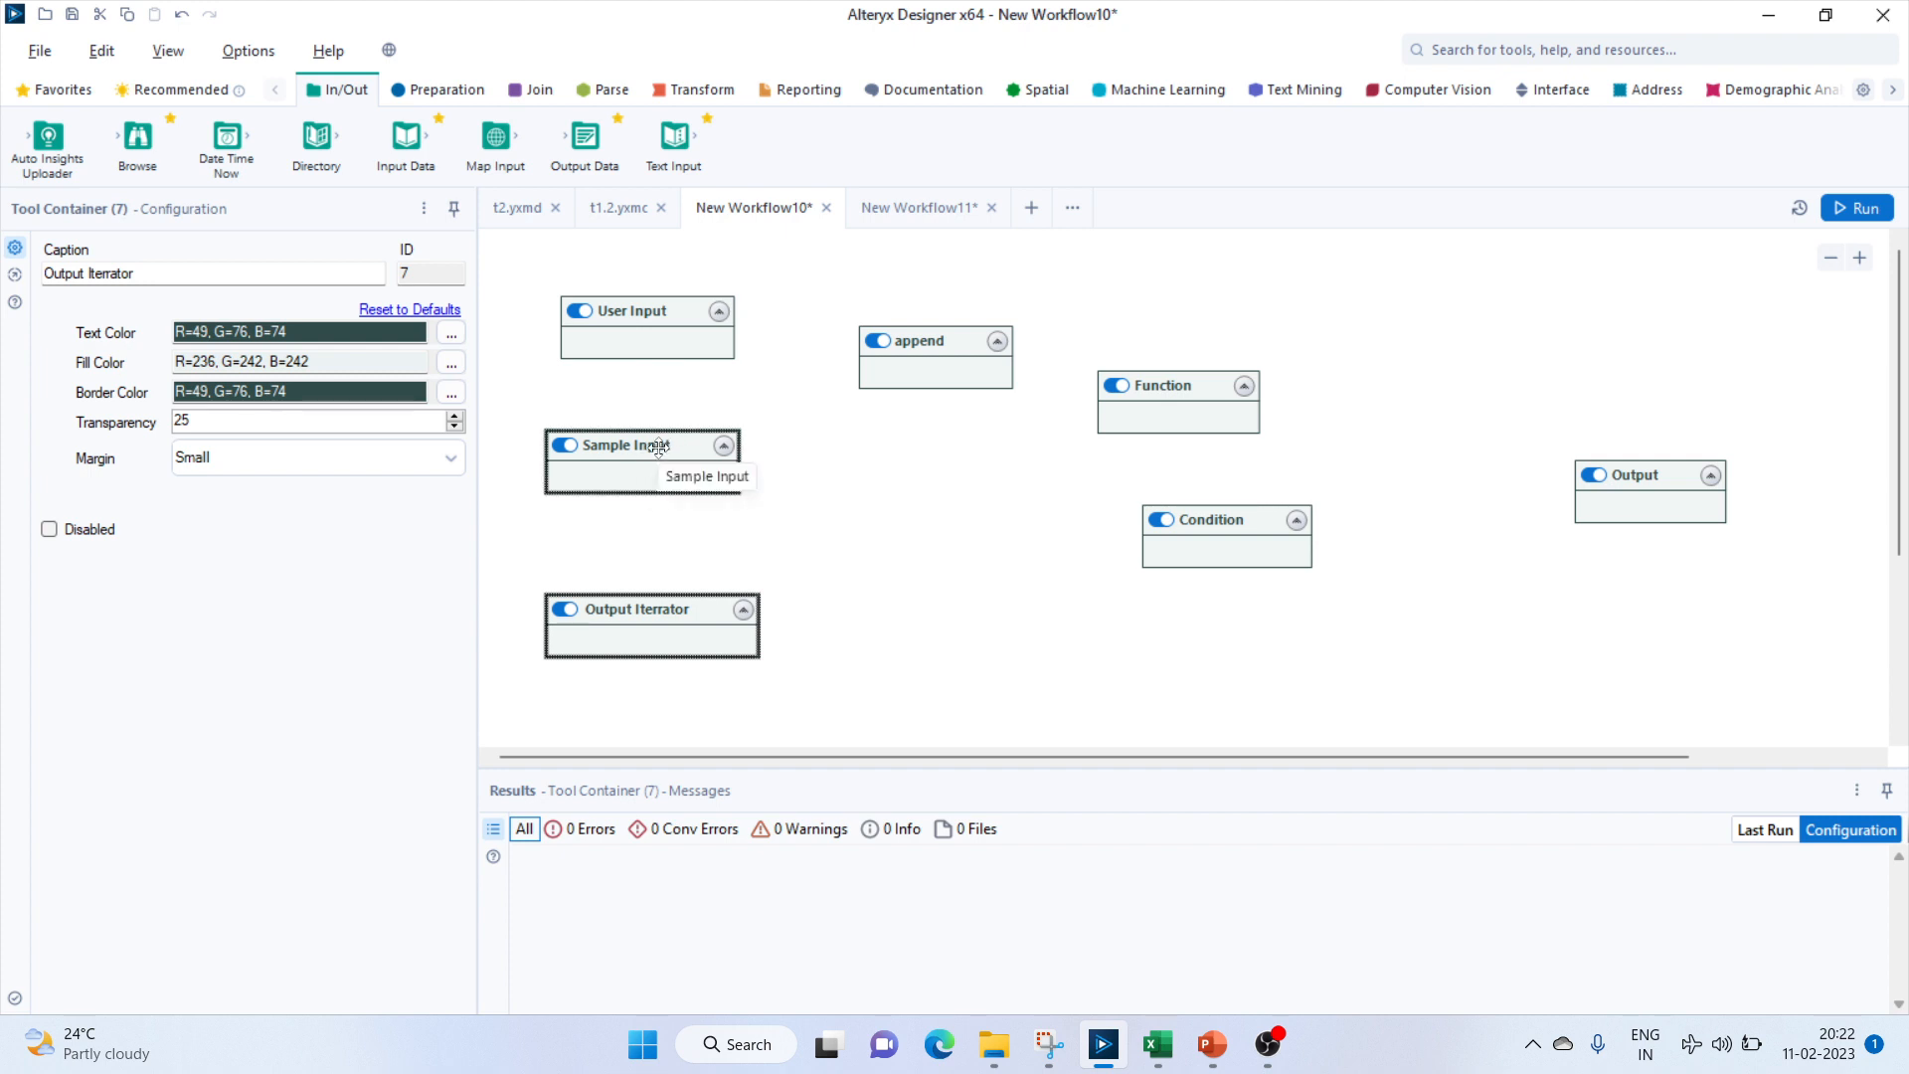
{"action": "left_click", "coordinate": [637, 314]}
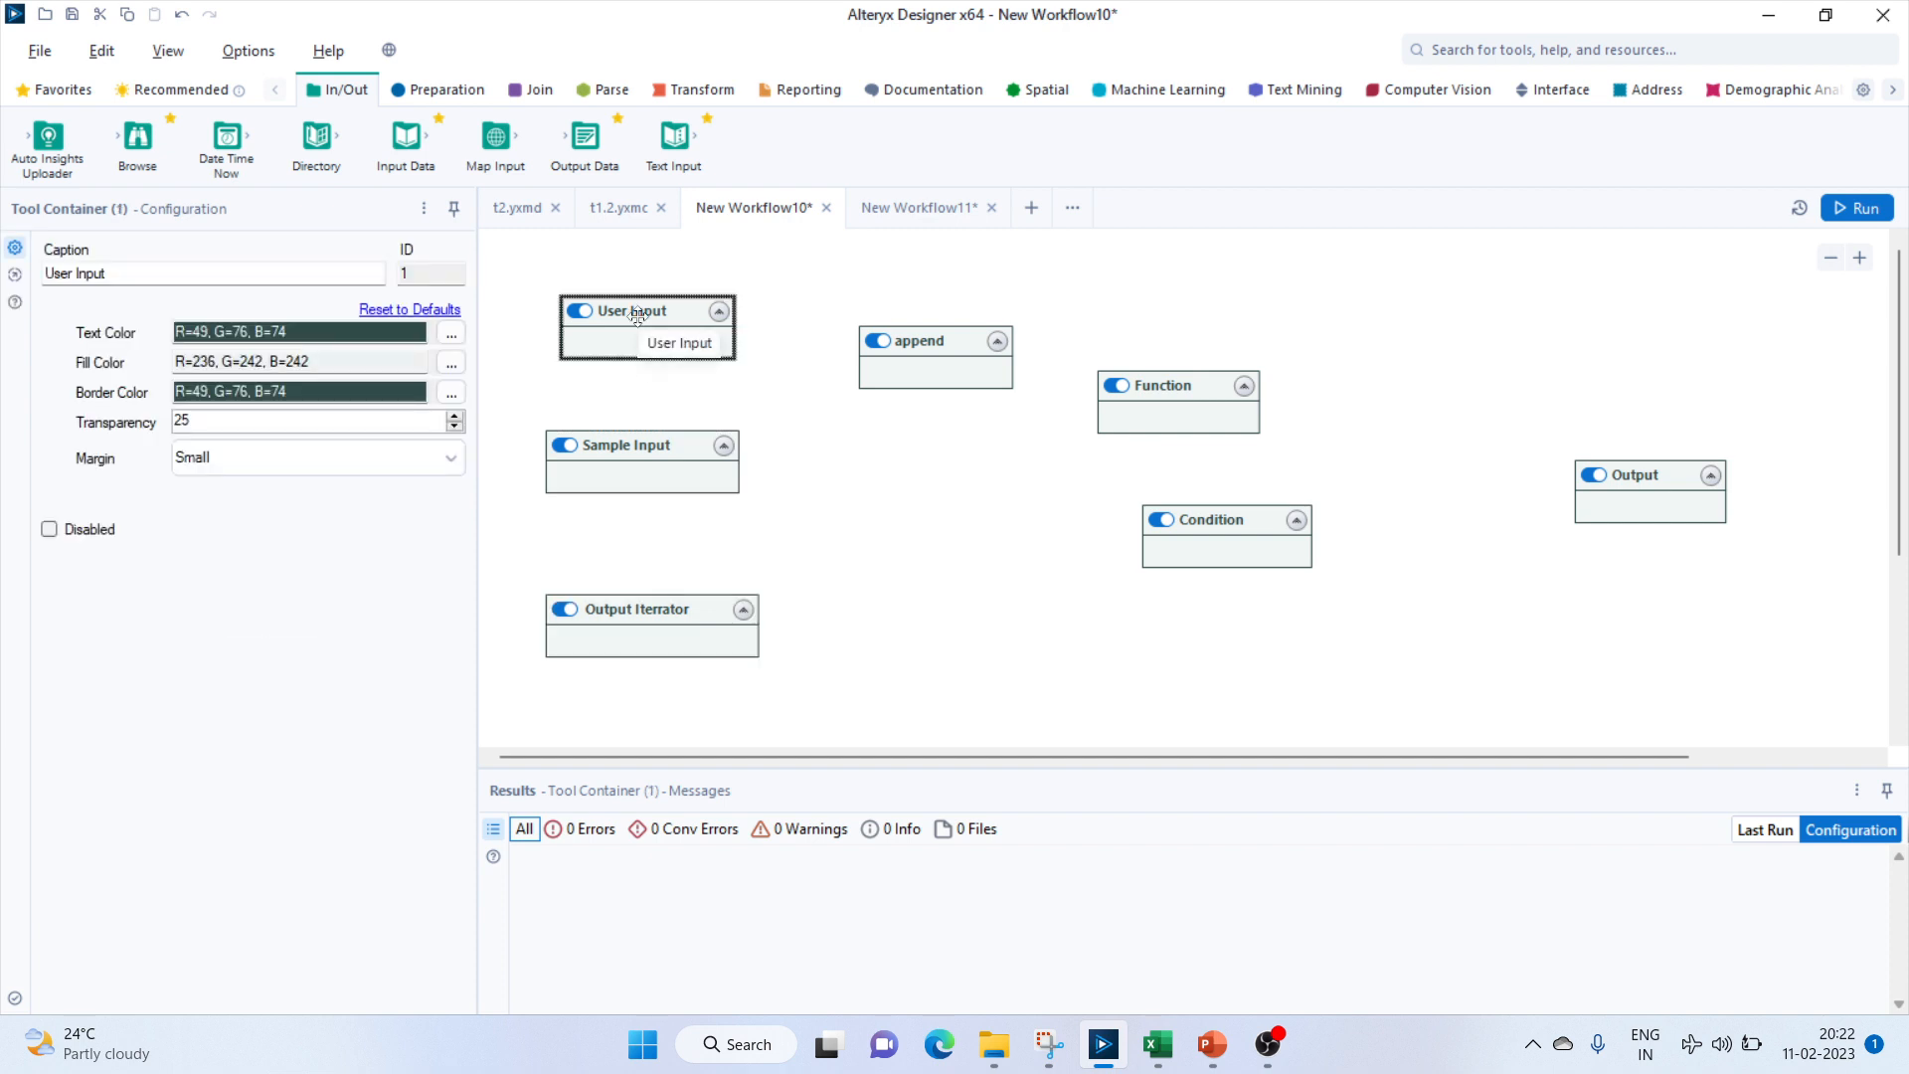
{"action": "key", "text": "Delete"}
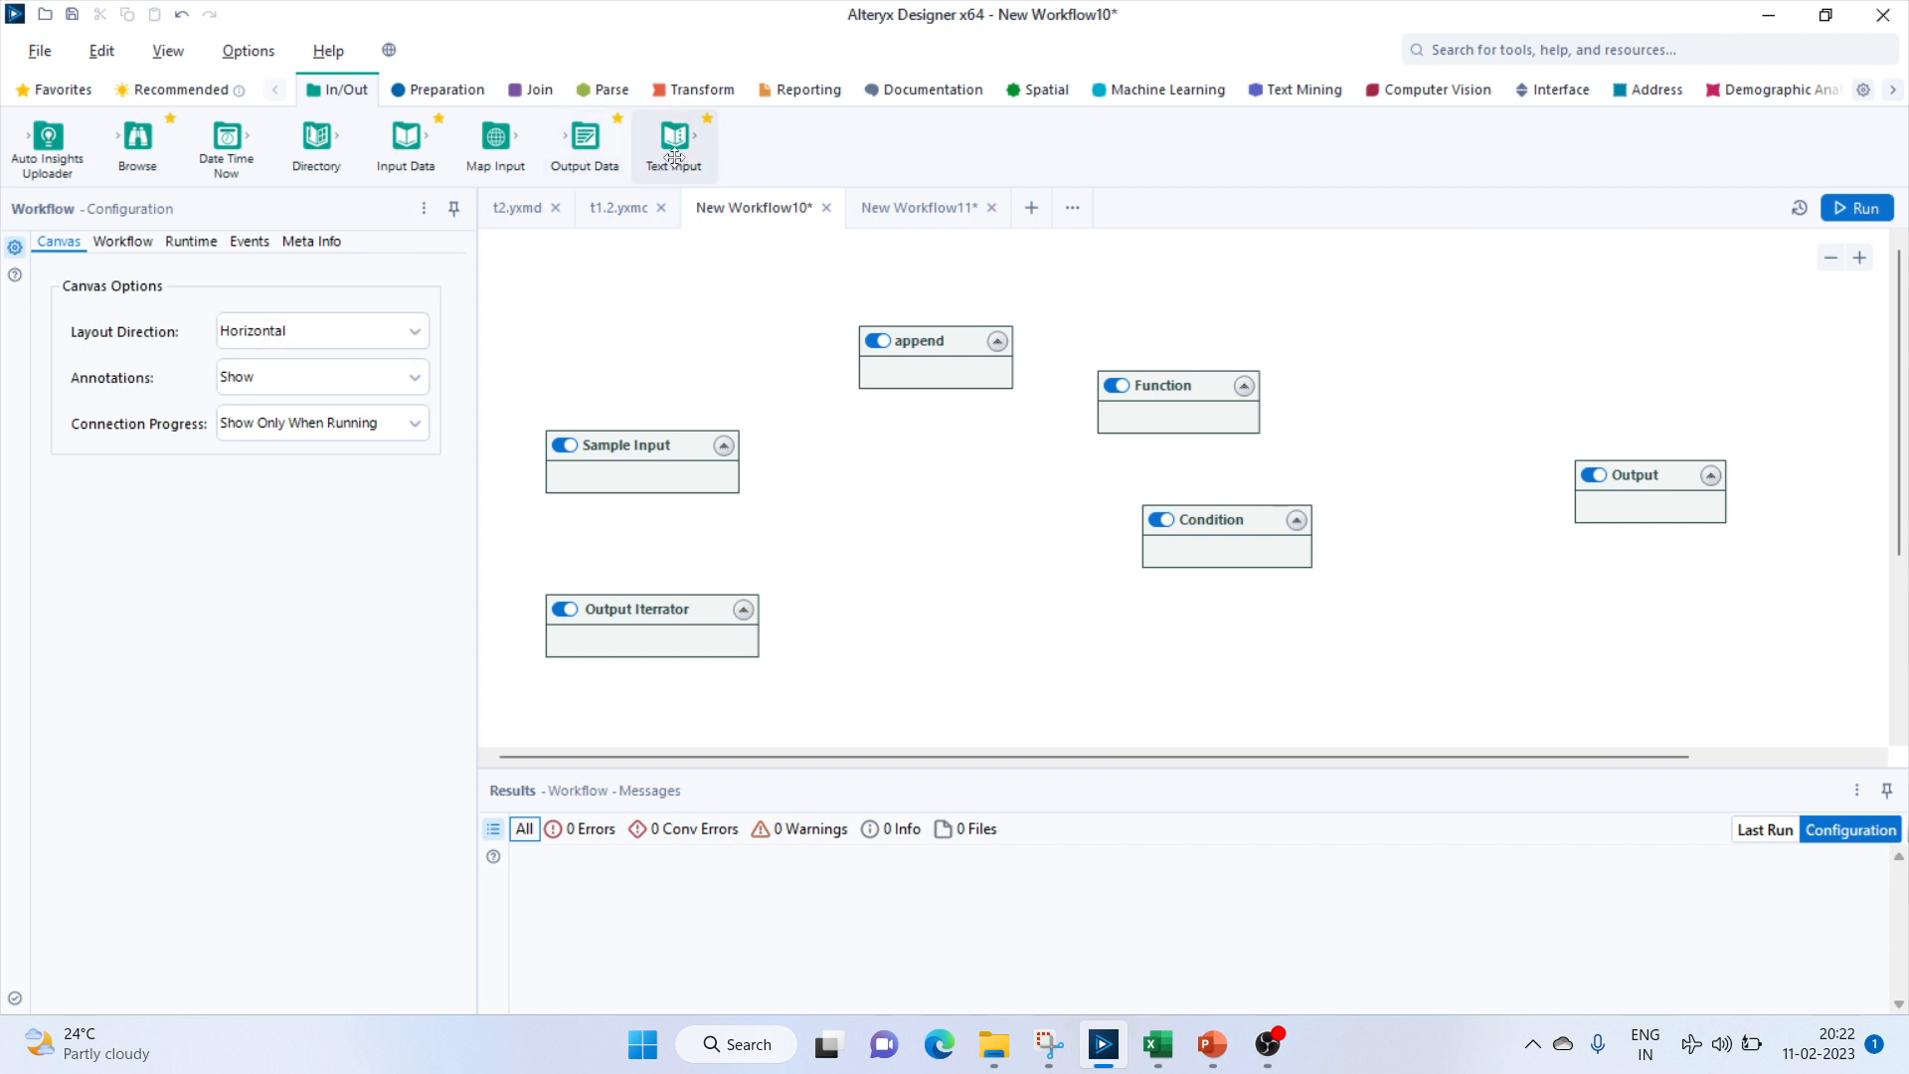
Add a Text Input tool inside the Sample Input container and name its columns num, snum, onum and digit.
{"action": "left_click_drag", "start_coordinate": [678, 146], "coordinate": [641, 468]}
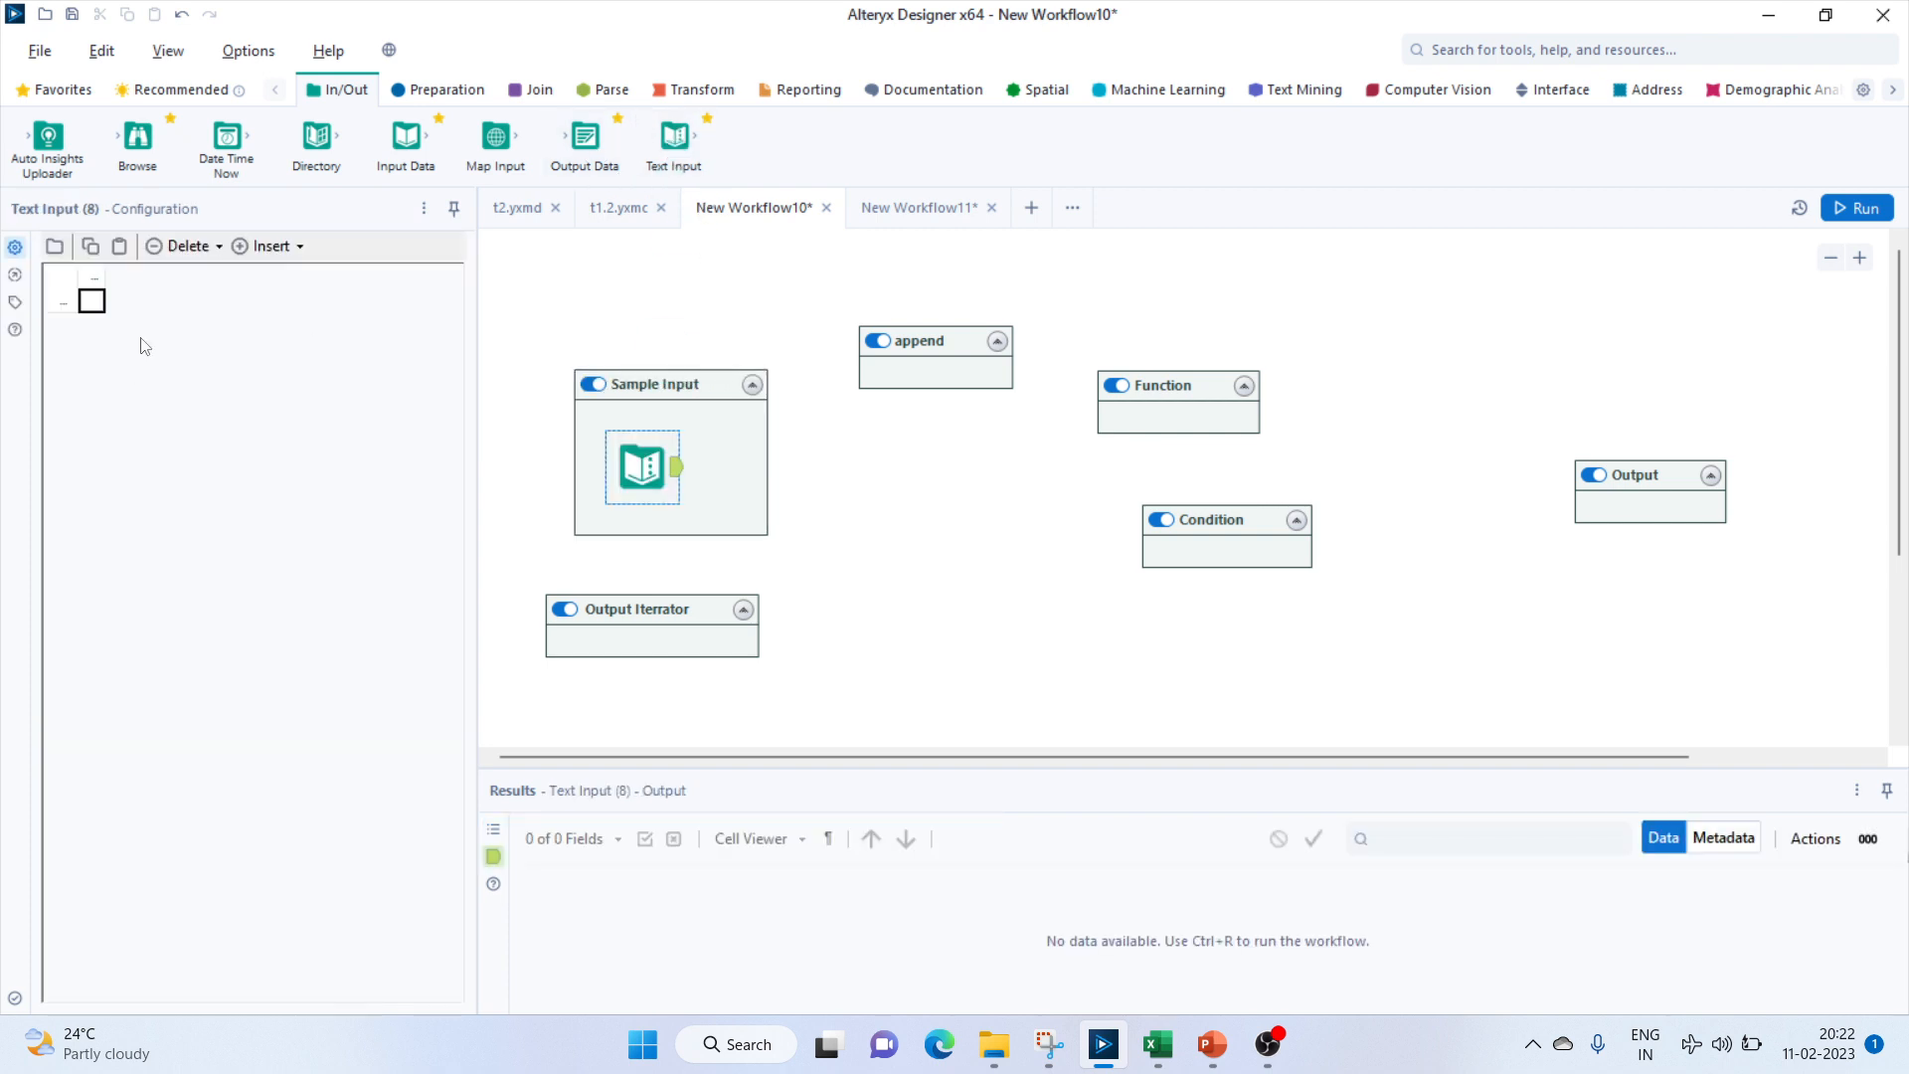
{"action": "left_click", "coordinate": [99, 279]}
{"action": "type", "text": "nu"}
{"action": "left_click", "coordinate": [134, 280]}
{"action": "type", "text": "snum"}
{"action": "left_click", "coordinate": [218, 286]}
{"action": "type", "text": "onum"}
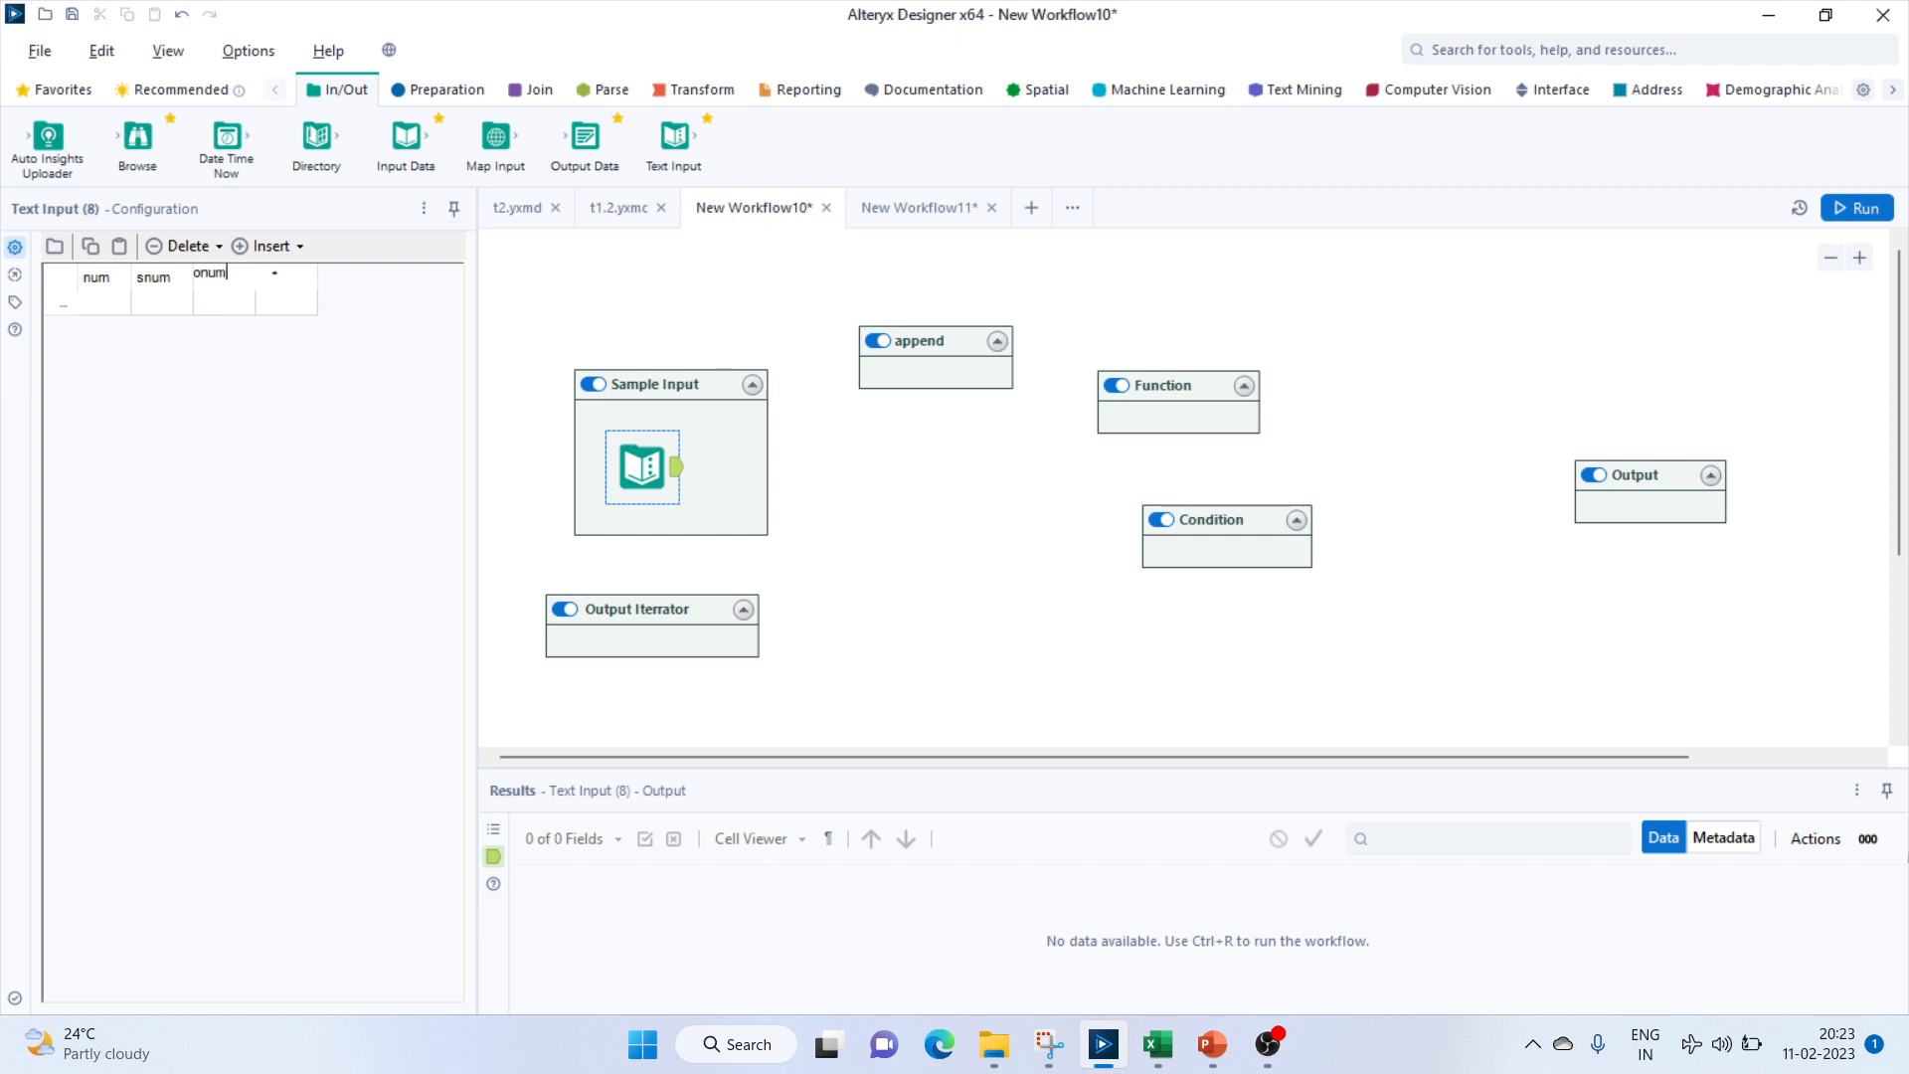
{"action": "left_click", "coordinate": [274, 286]}
{"action": "type", "text": "digit"}
Enter 1 in the first row of the num, snum, onum and digit columns.
{"action": "left_click", "coordinate": [119, 310]}
{"action": "type", "text": "1"}
{"action": "left_click", "coordinate": [169, 314]}
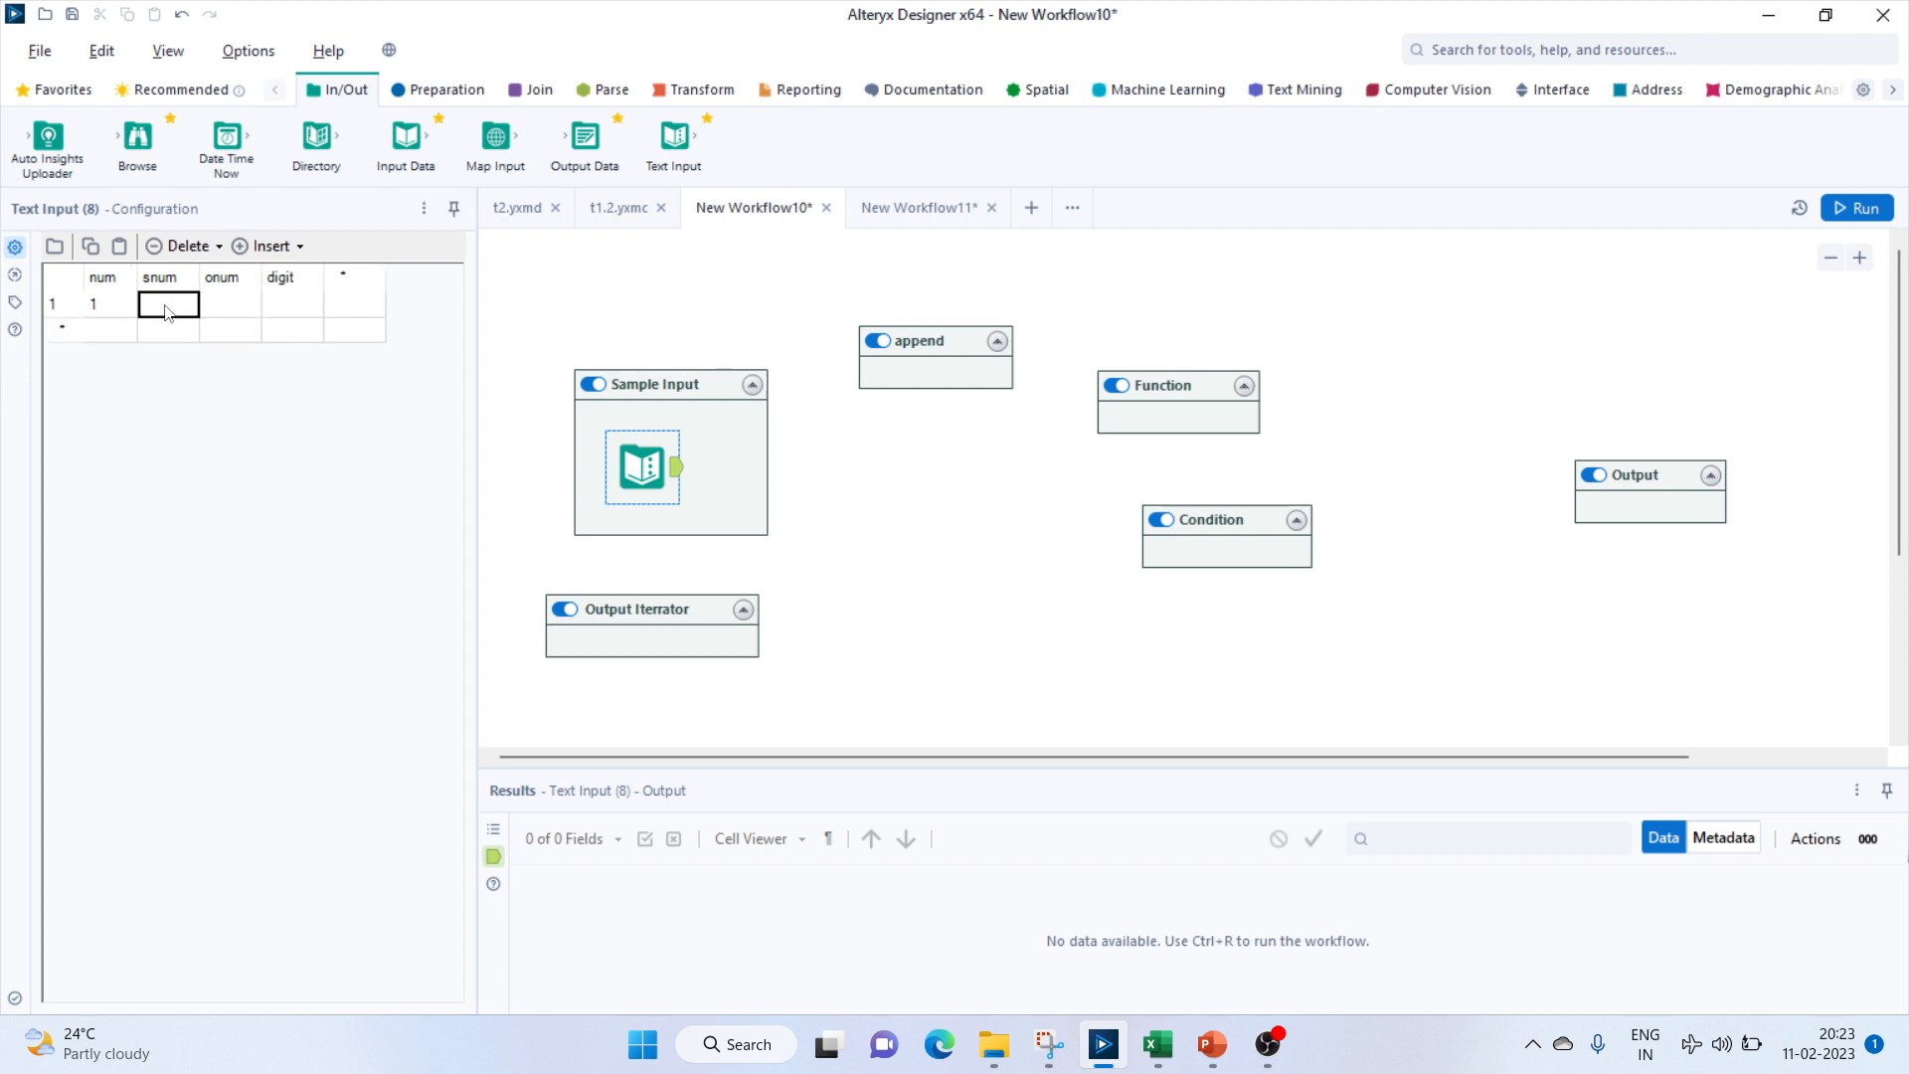
{"action": "type", "text": "1"}
{"action": "left_click", "coordinate": [229, 313]}
{"action": "type", "text": "1"}
{"action": "left_click", "coordinate": [293, 314]}
{"action": "type", "text": "1"}
{"action": "left_click", "coordinate": [887, 542]}
Convert the Text Input to a Macro Input and shift the Sample Input container slightly up and to the left.
{"action": "right_click", "coordinate": [644, 462]}
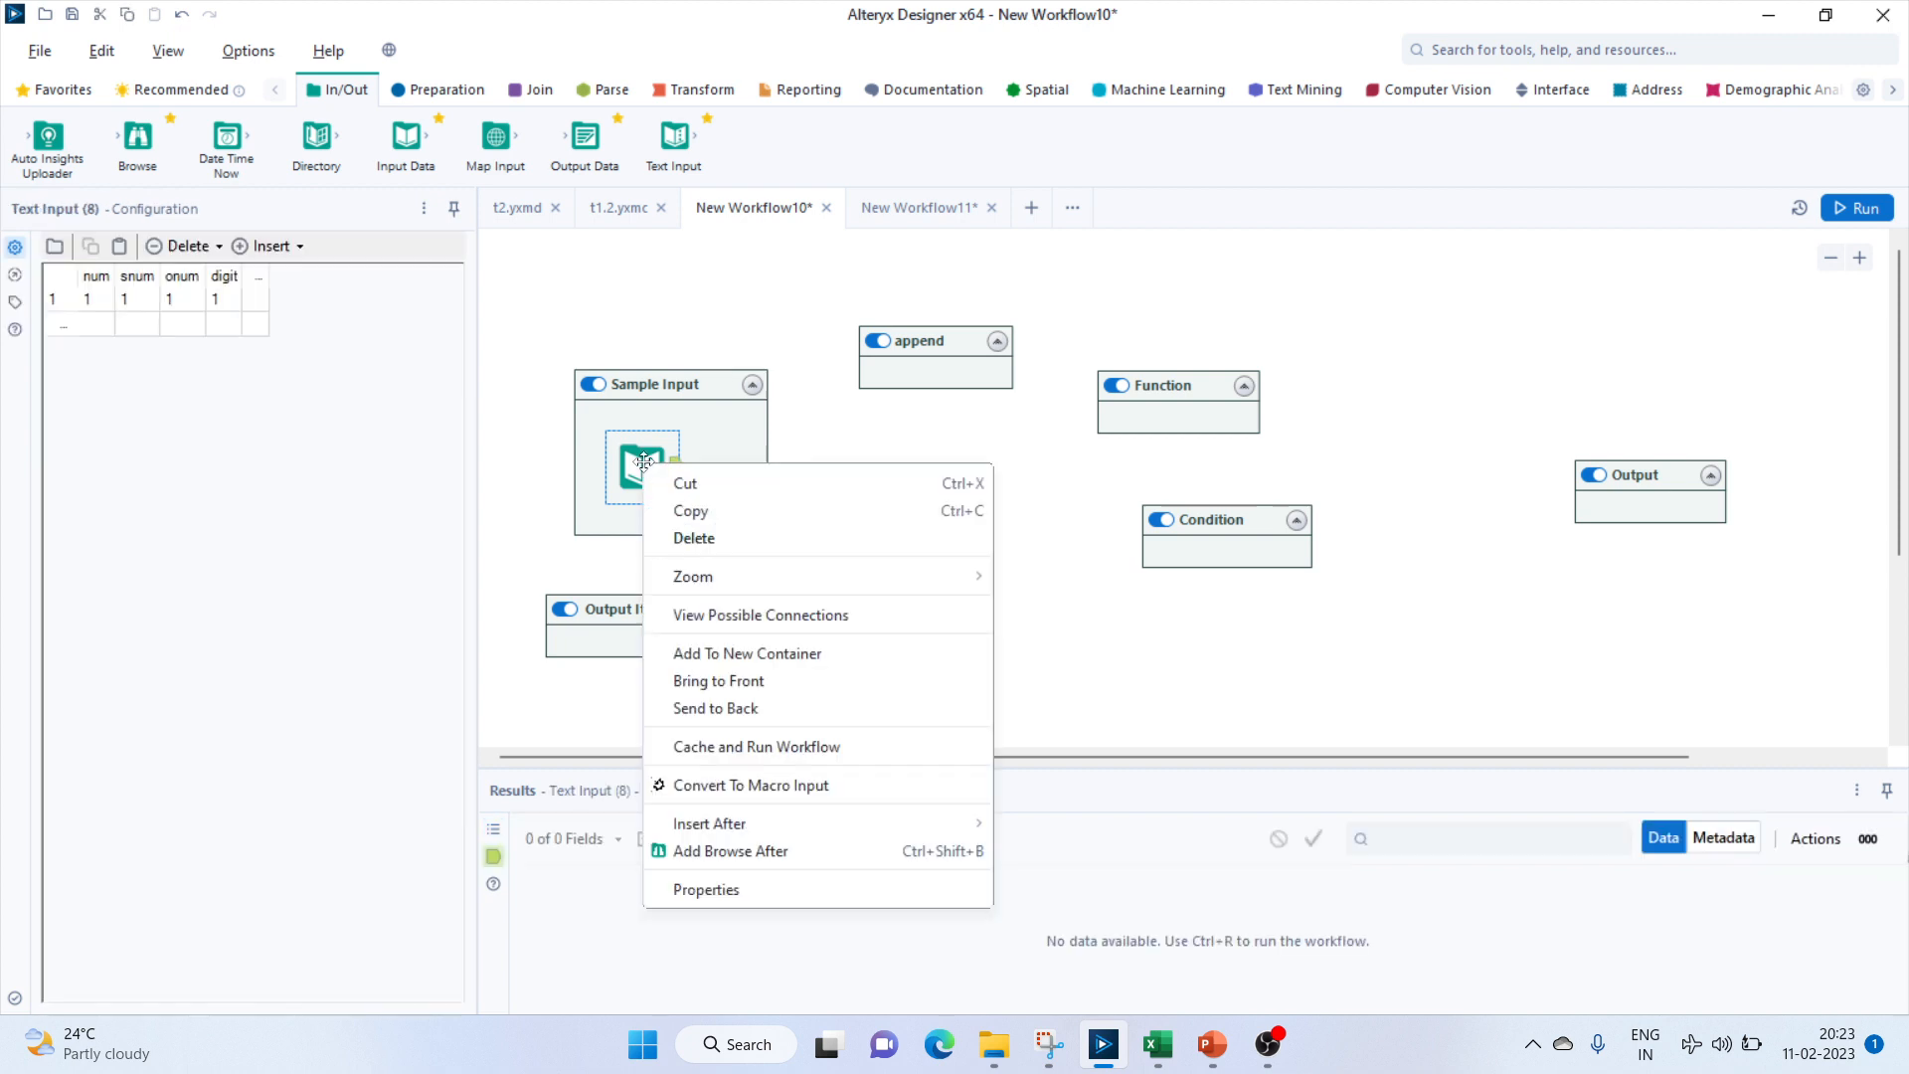
{"action": "left_click", "coordinate": [731, 785]}
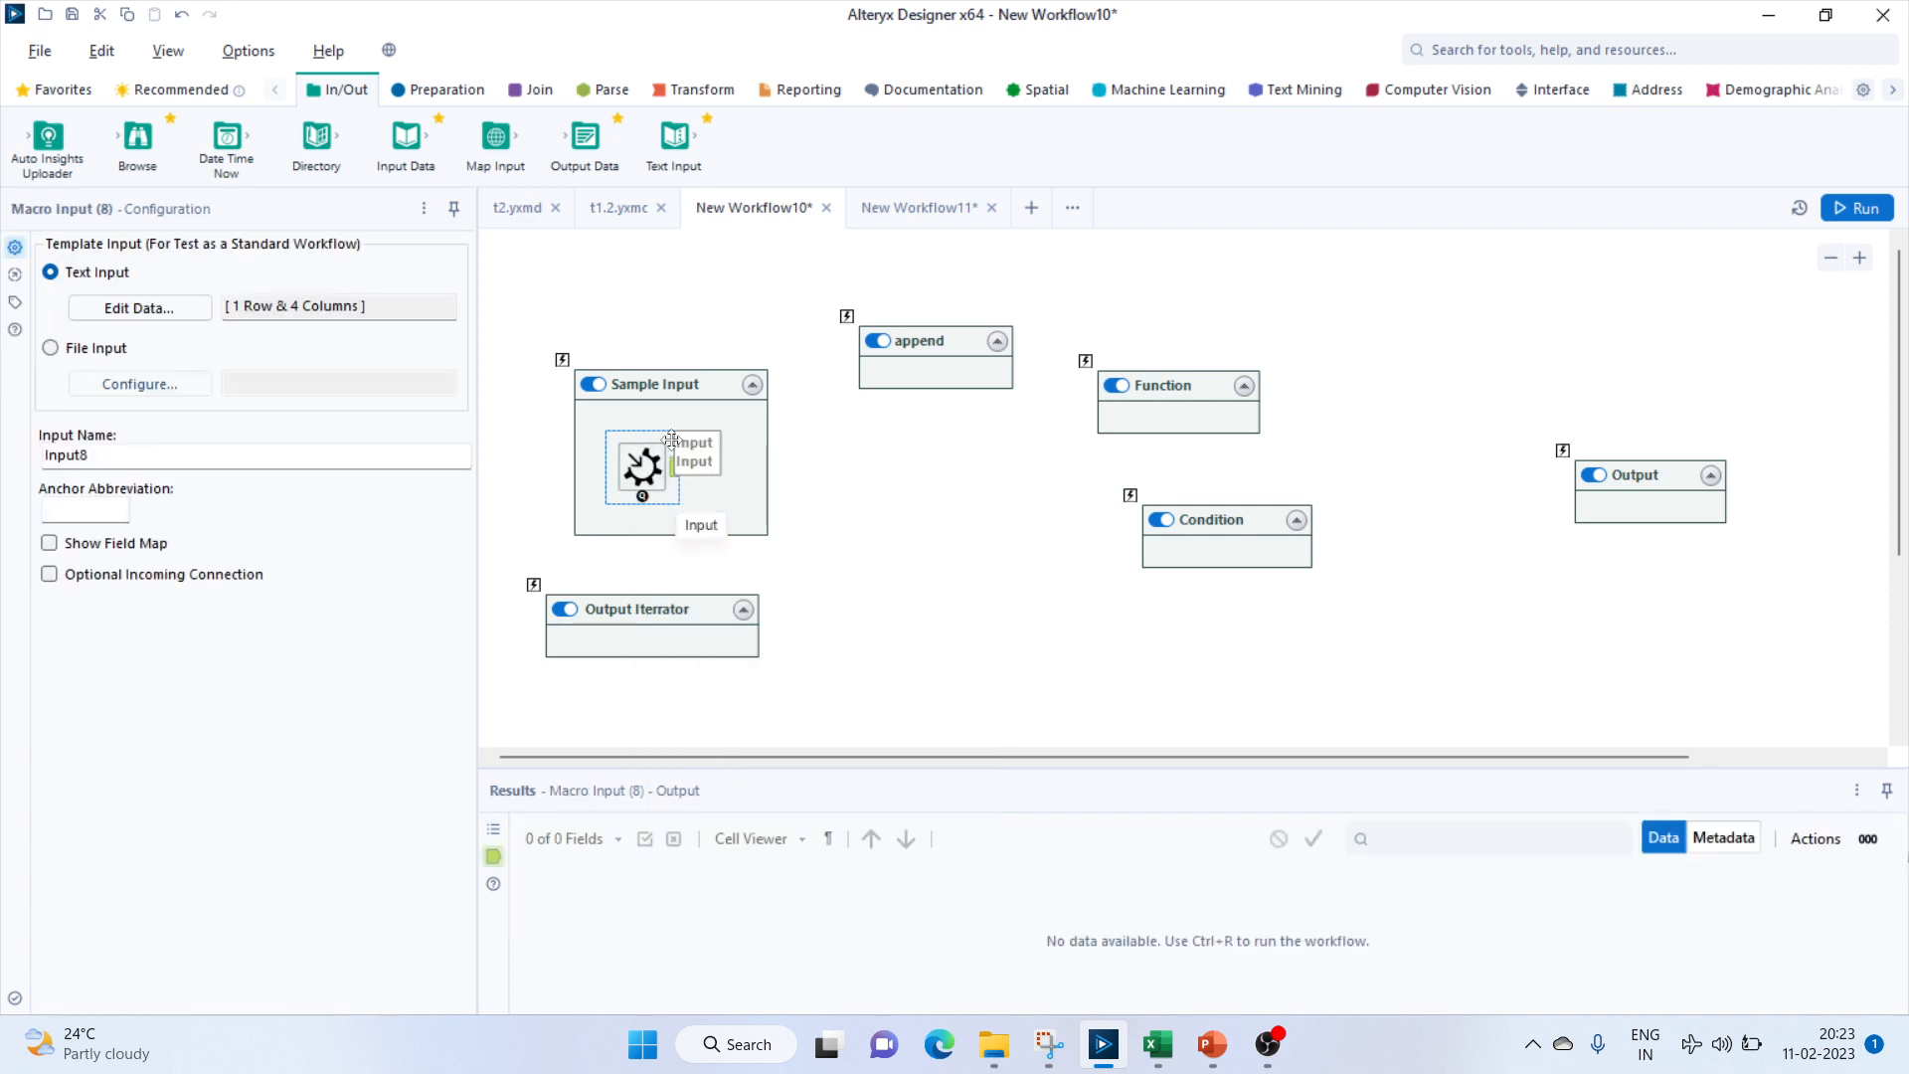
{"action": "left_click_drag", "start_coordinate": [665, 385], "coordinate": [650, 368]}
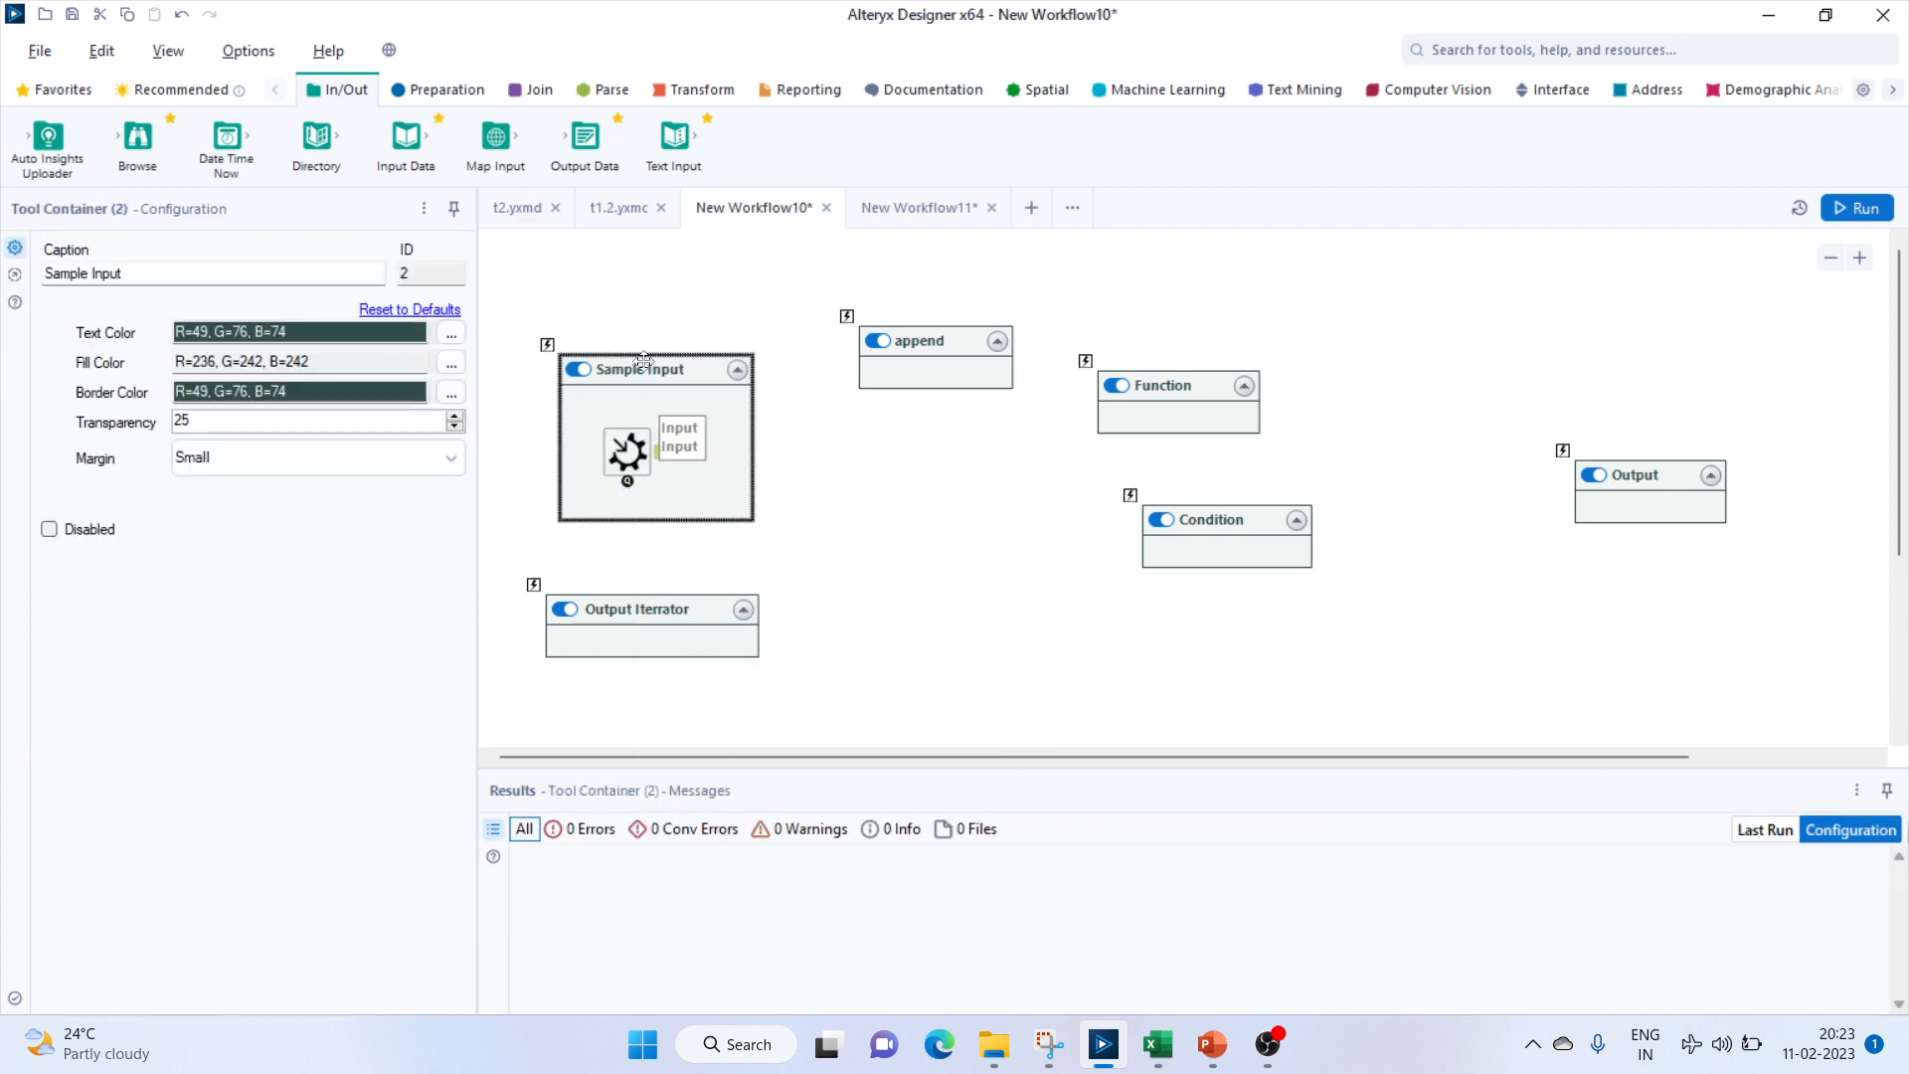
Review the Macro Input's template data for its four columns and close the data editor.
{"action": "left_click", "coordinate": [1561, 90]}
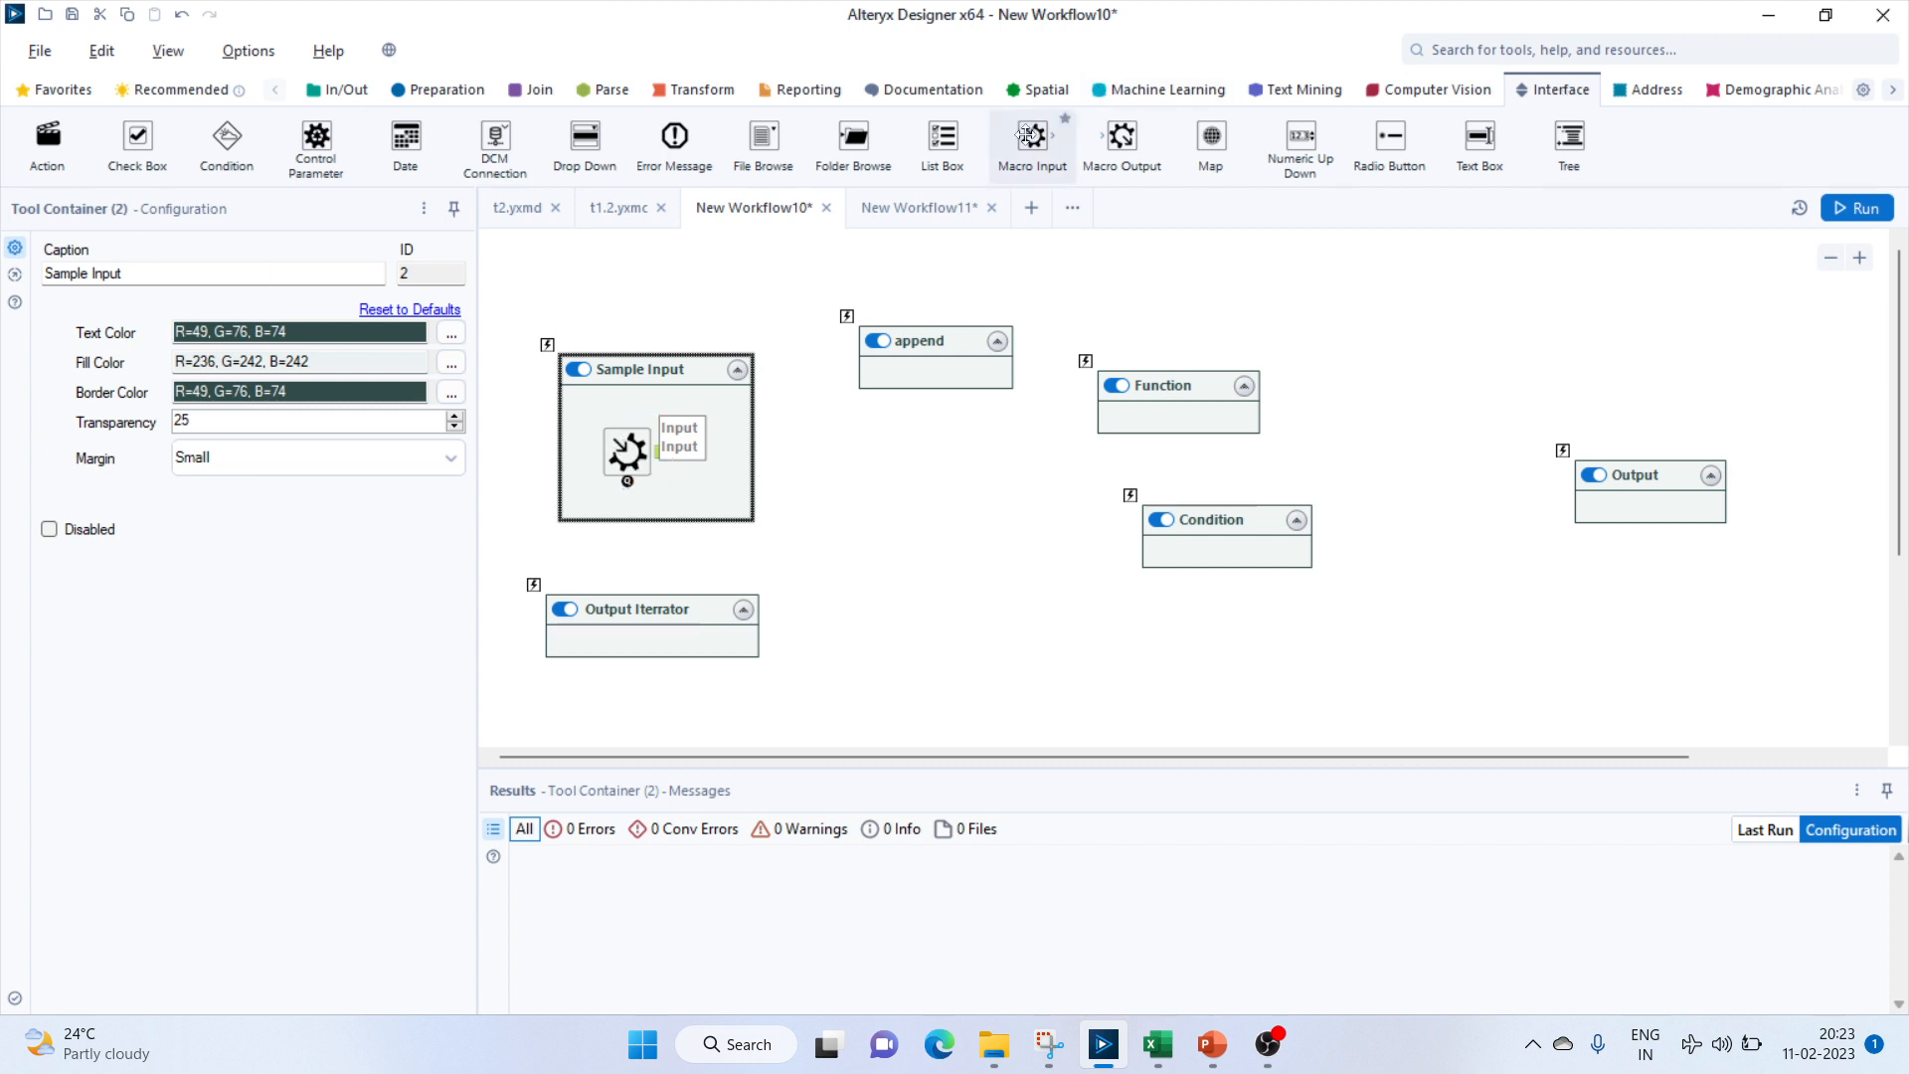
{"action": "left_click", "coordinate": [627, 453]}
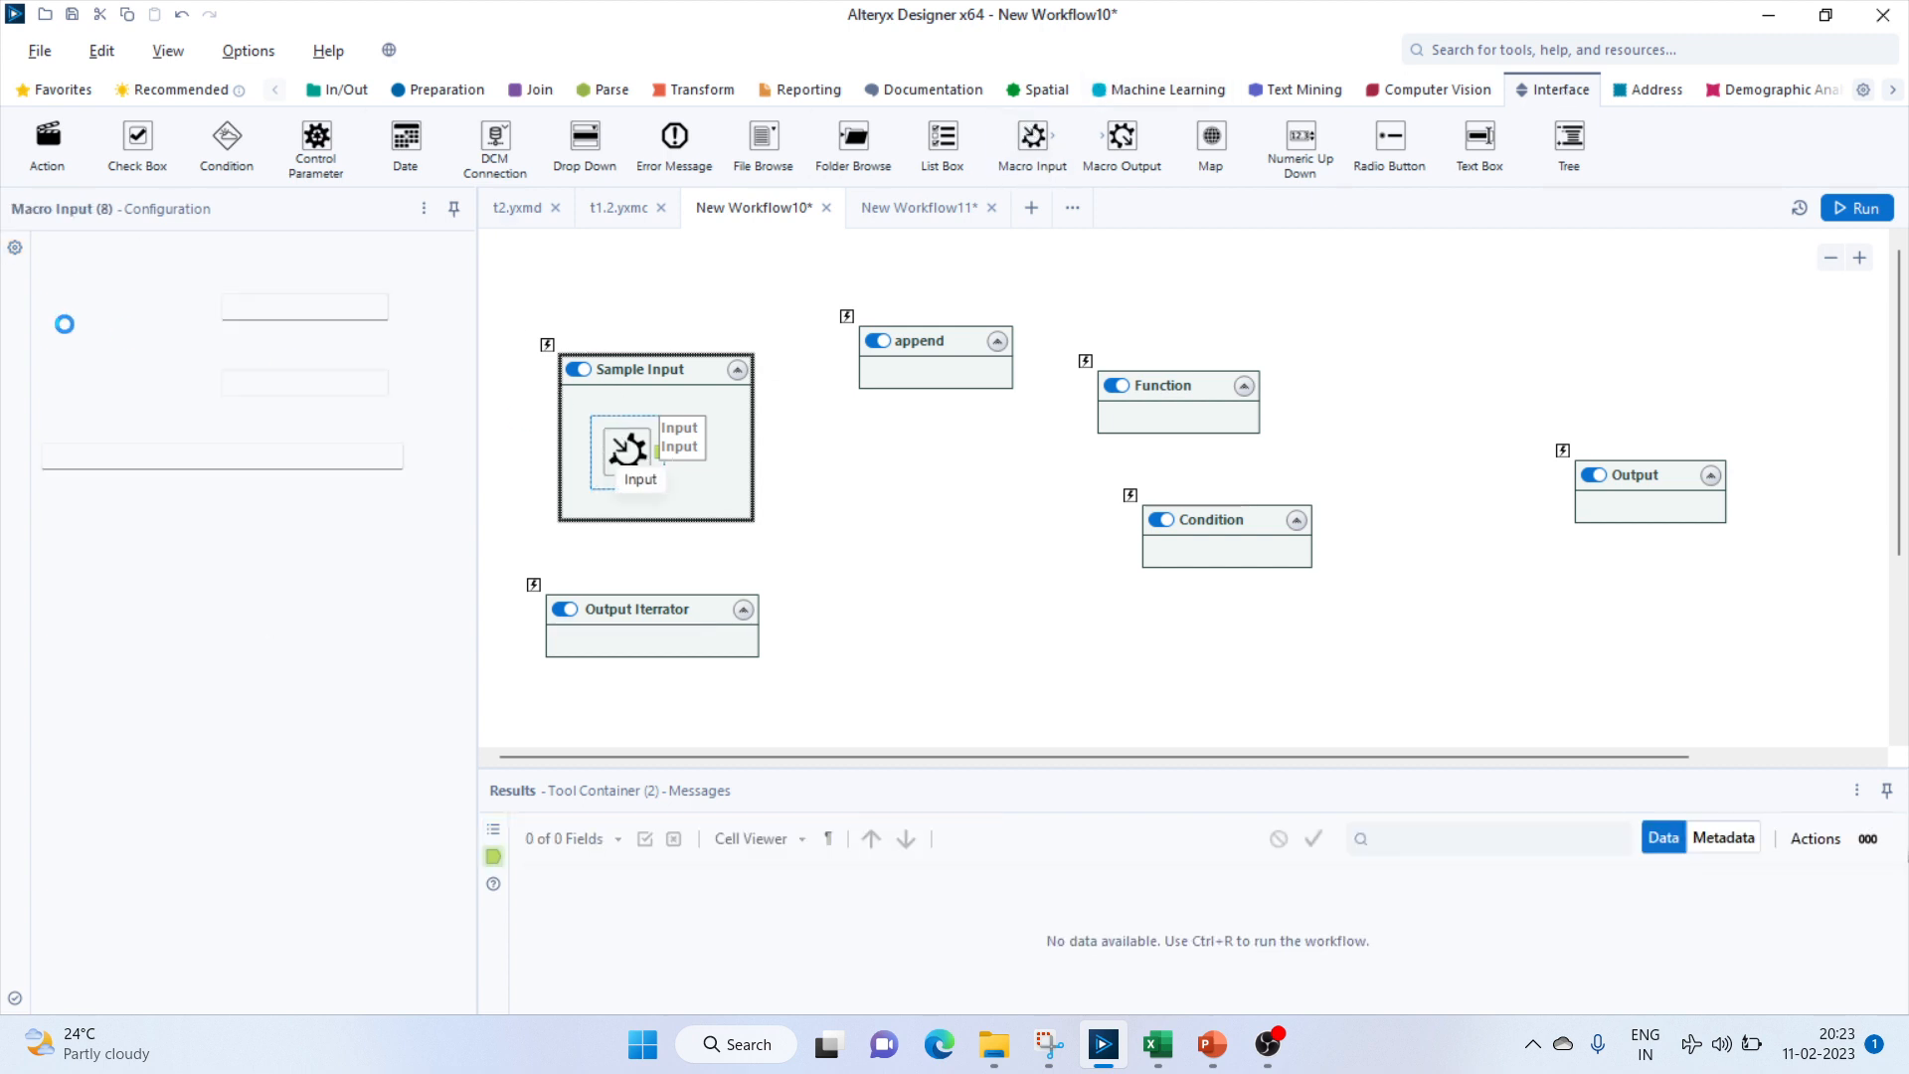
{"action": "left_click", "coordinate": [112, 310]}
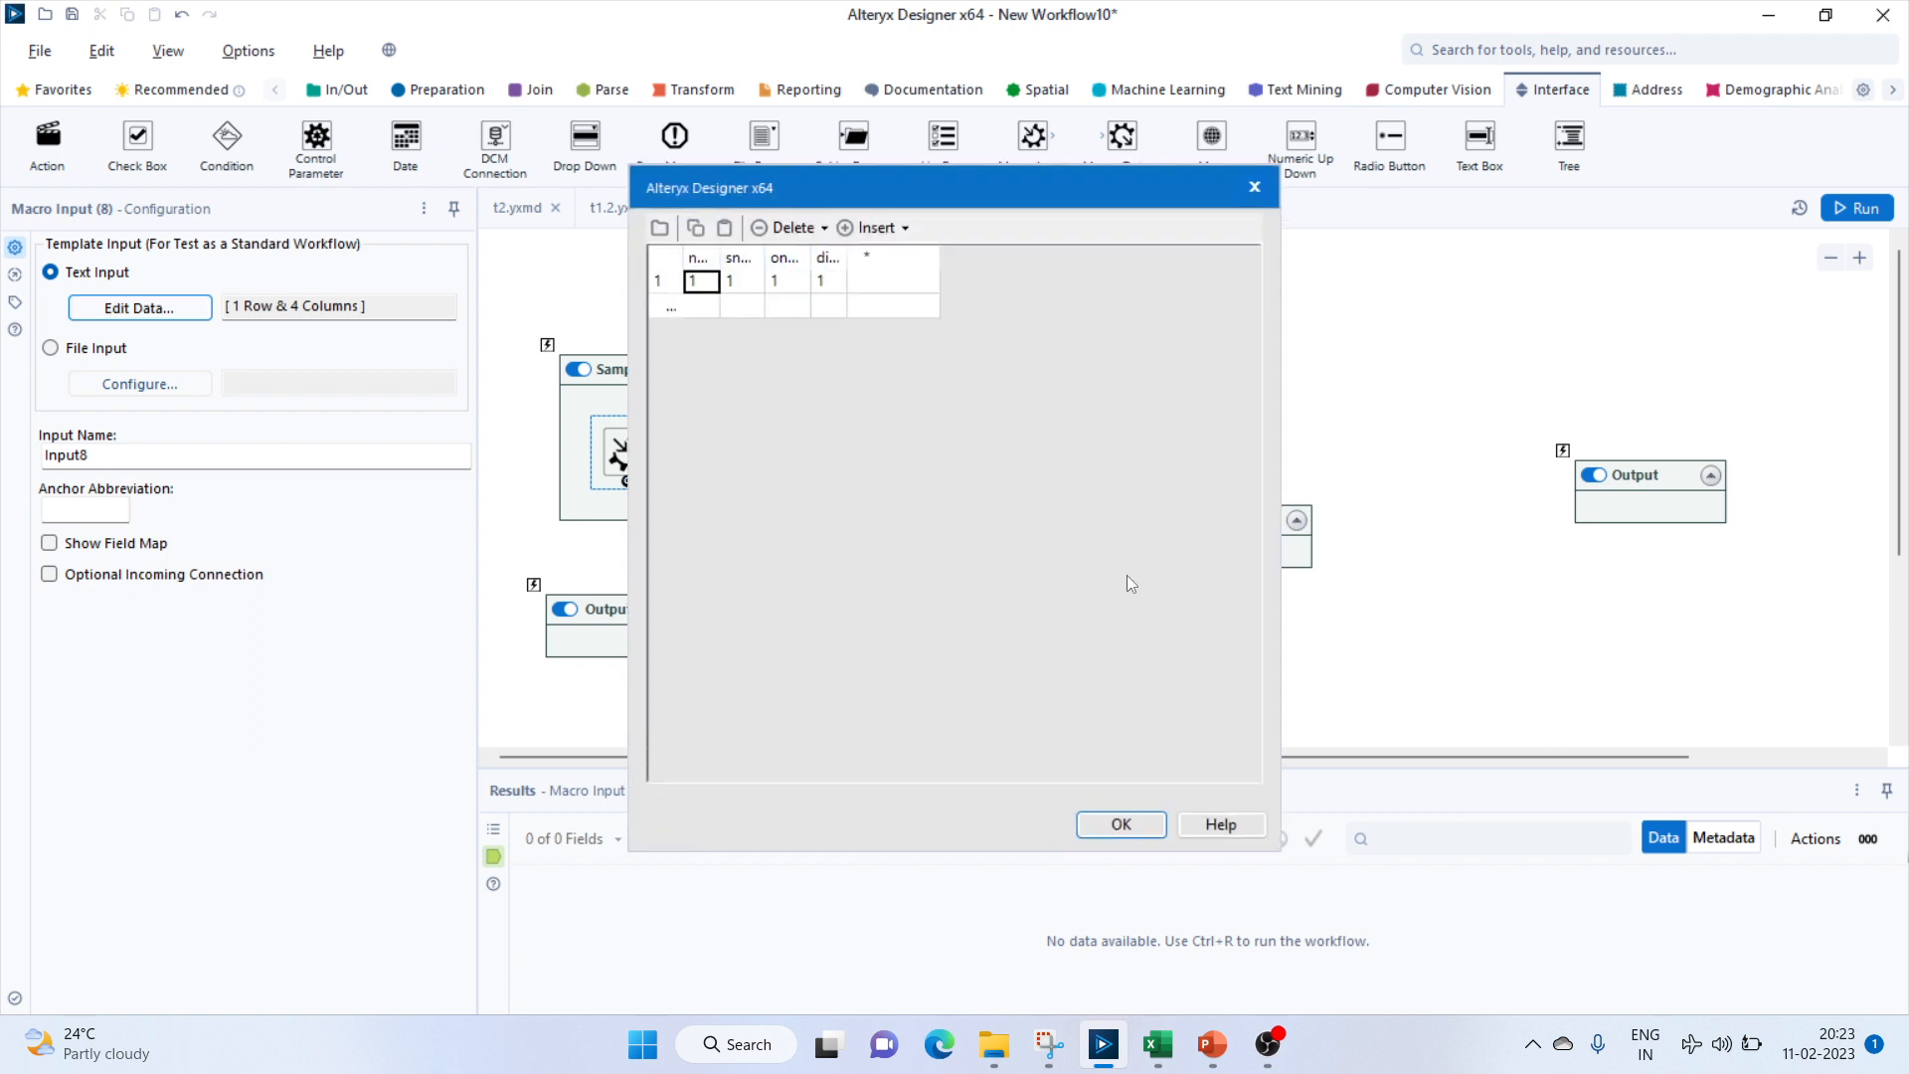
{"action": "left_click", "coordinate": [1099, 829]}
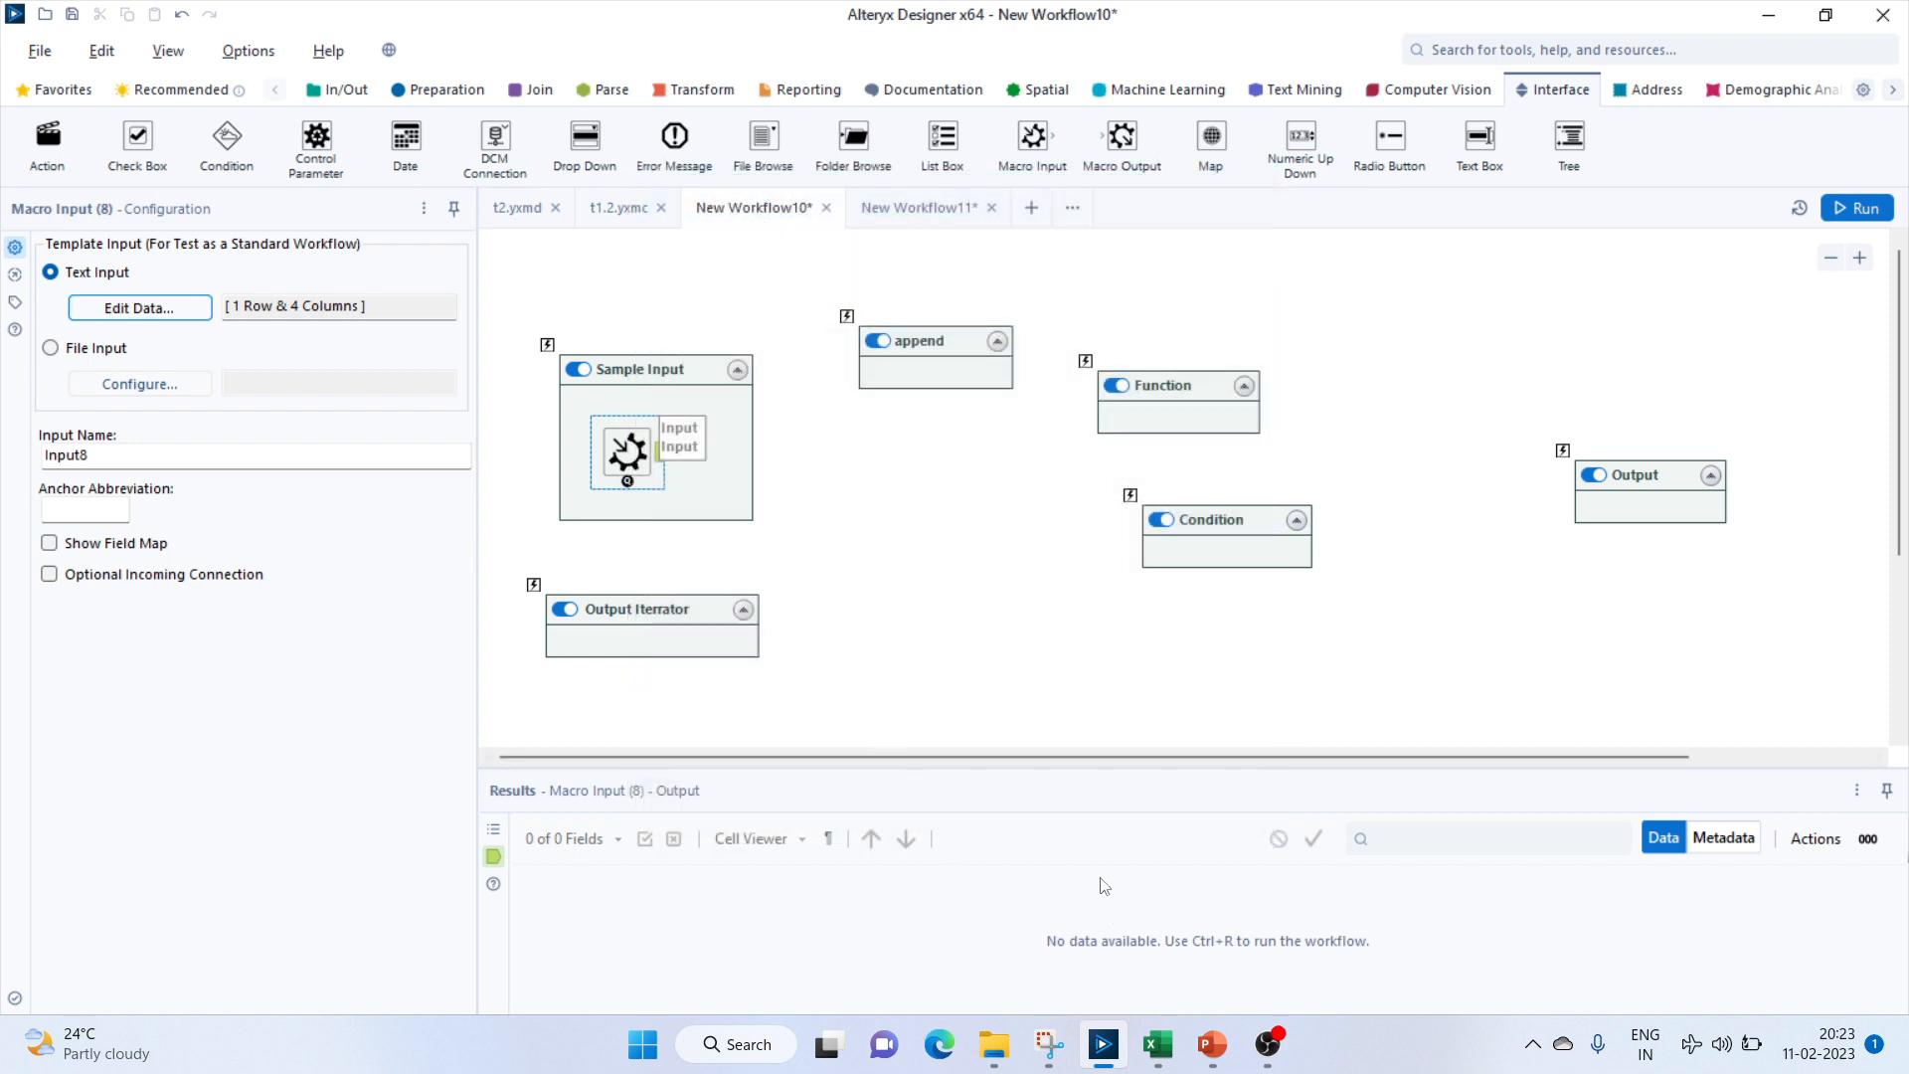
Switch to the cal workbook in Excel and review the starting sum in E7, the digit-count note in F14 and the number in B2.
{"action": "mouse_move", "coordinate": [1157, 1044]}
{"action": "left_click", "coordinate": [1153, 895]}
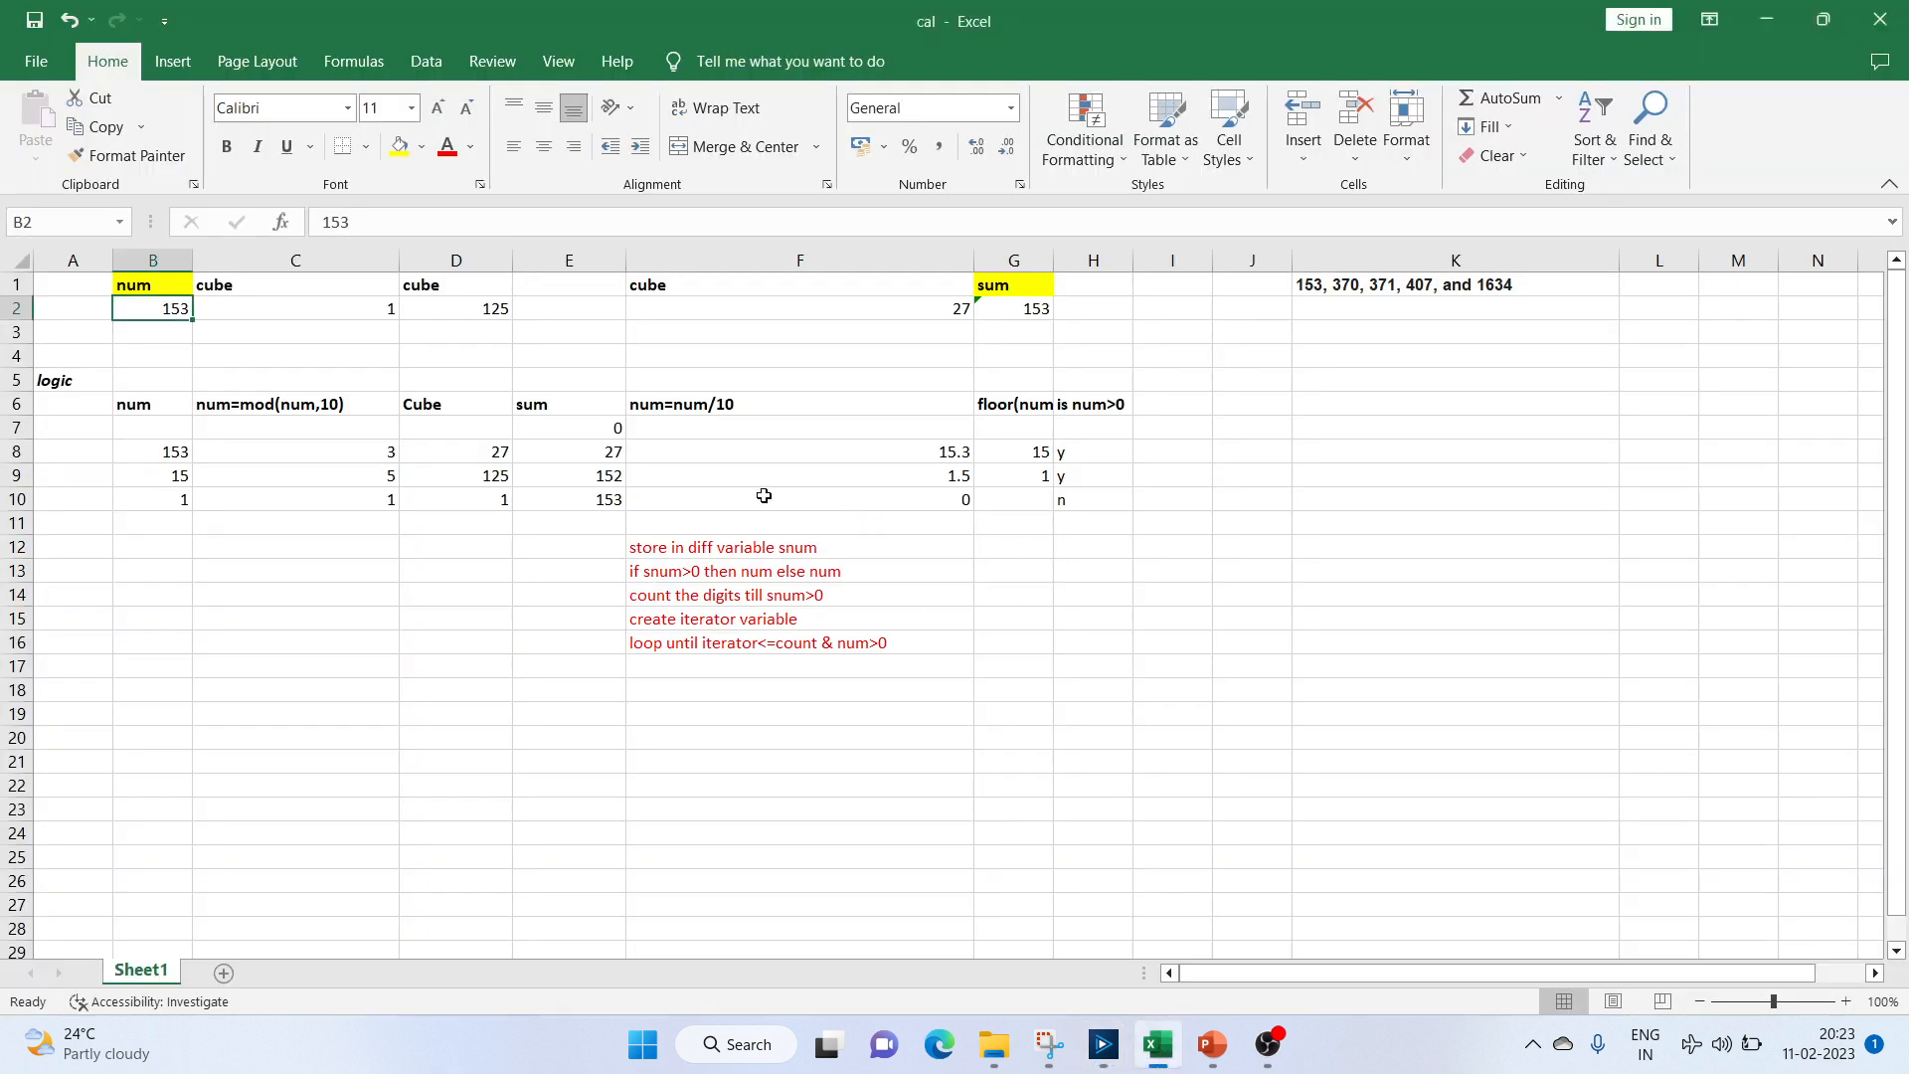
{"action": "left_click", "coordinate": [574, 431]}
{"action": "mouse_move", "coordinate": [1172, 1054]}
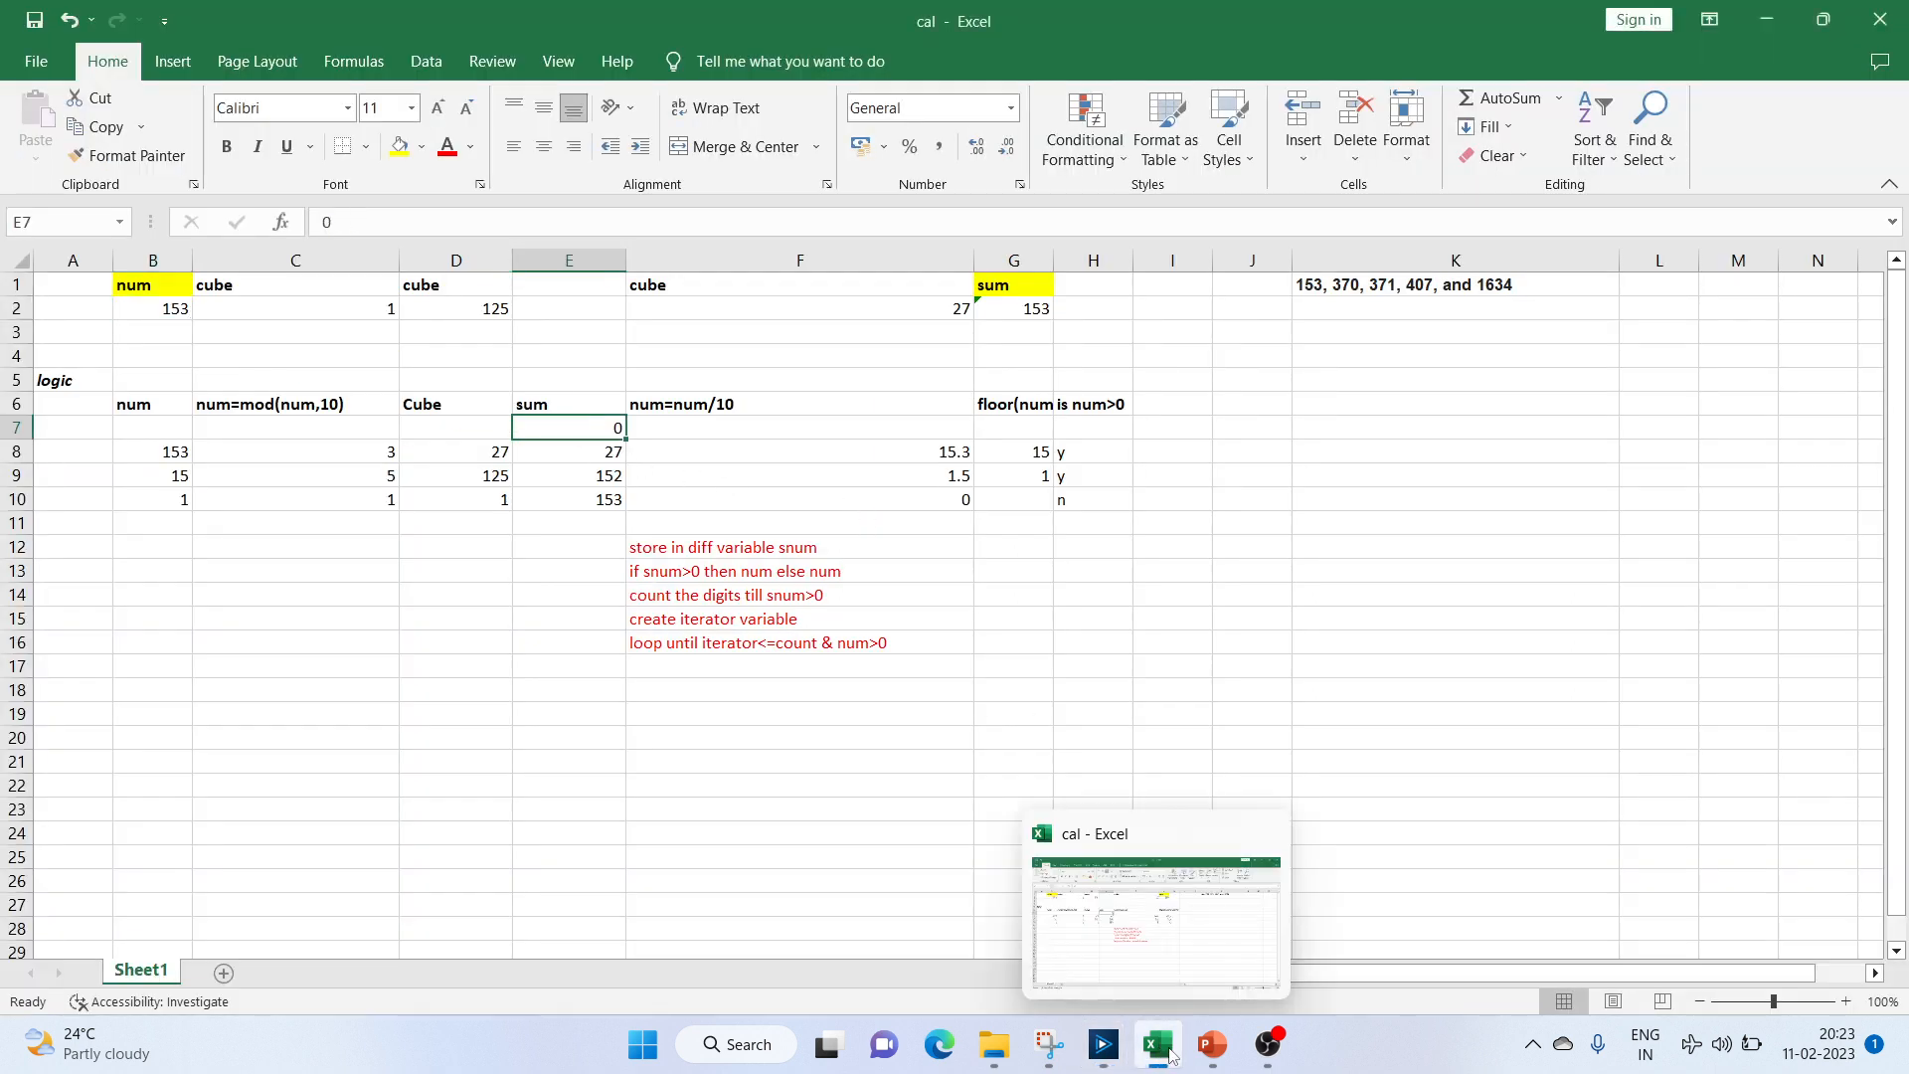
{"action": "left_click", "coordinate": [775, 489]}
{"action": "left_click", "coordinate": [699, 595]}
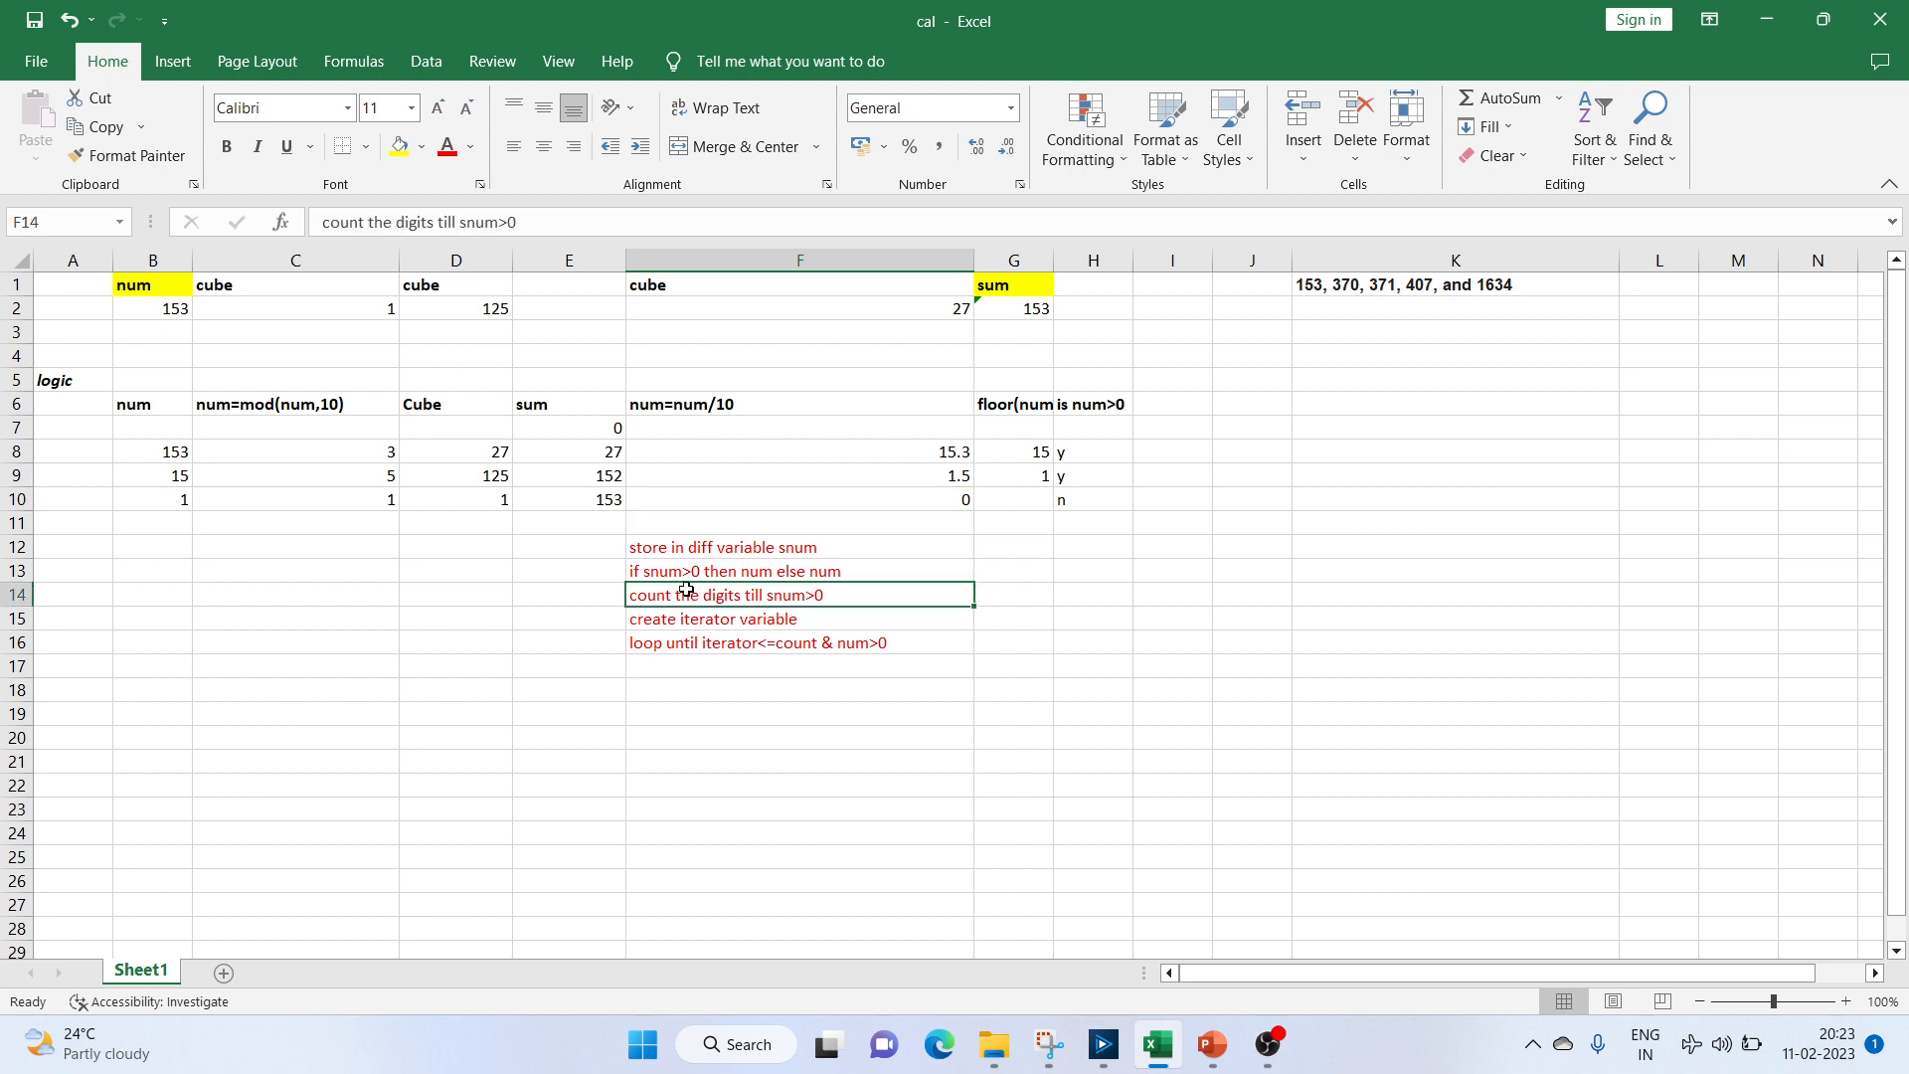
{"action": "left_click", "coordinate": [138, 310]}
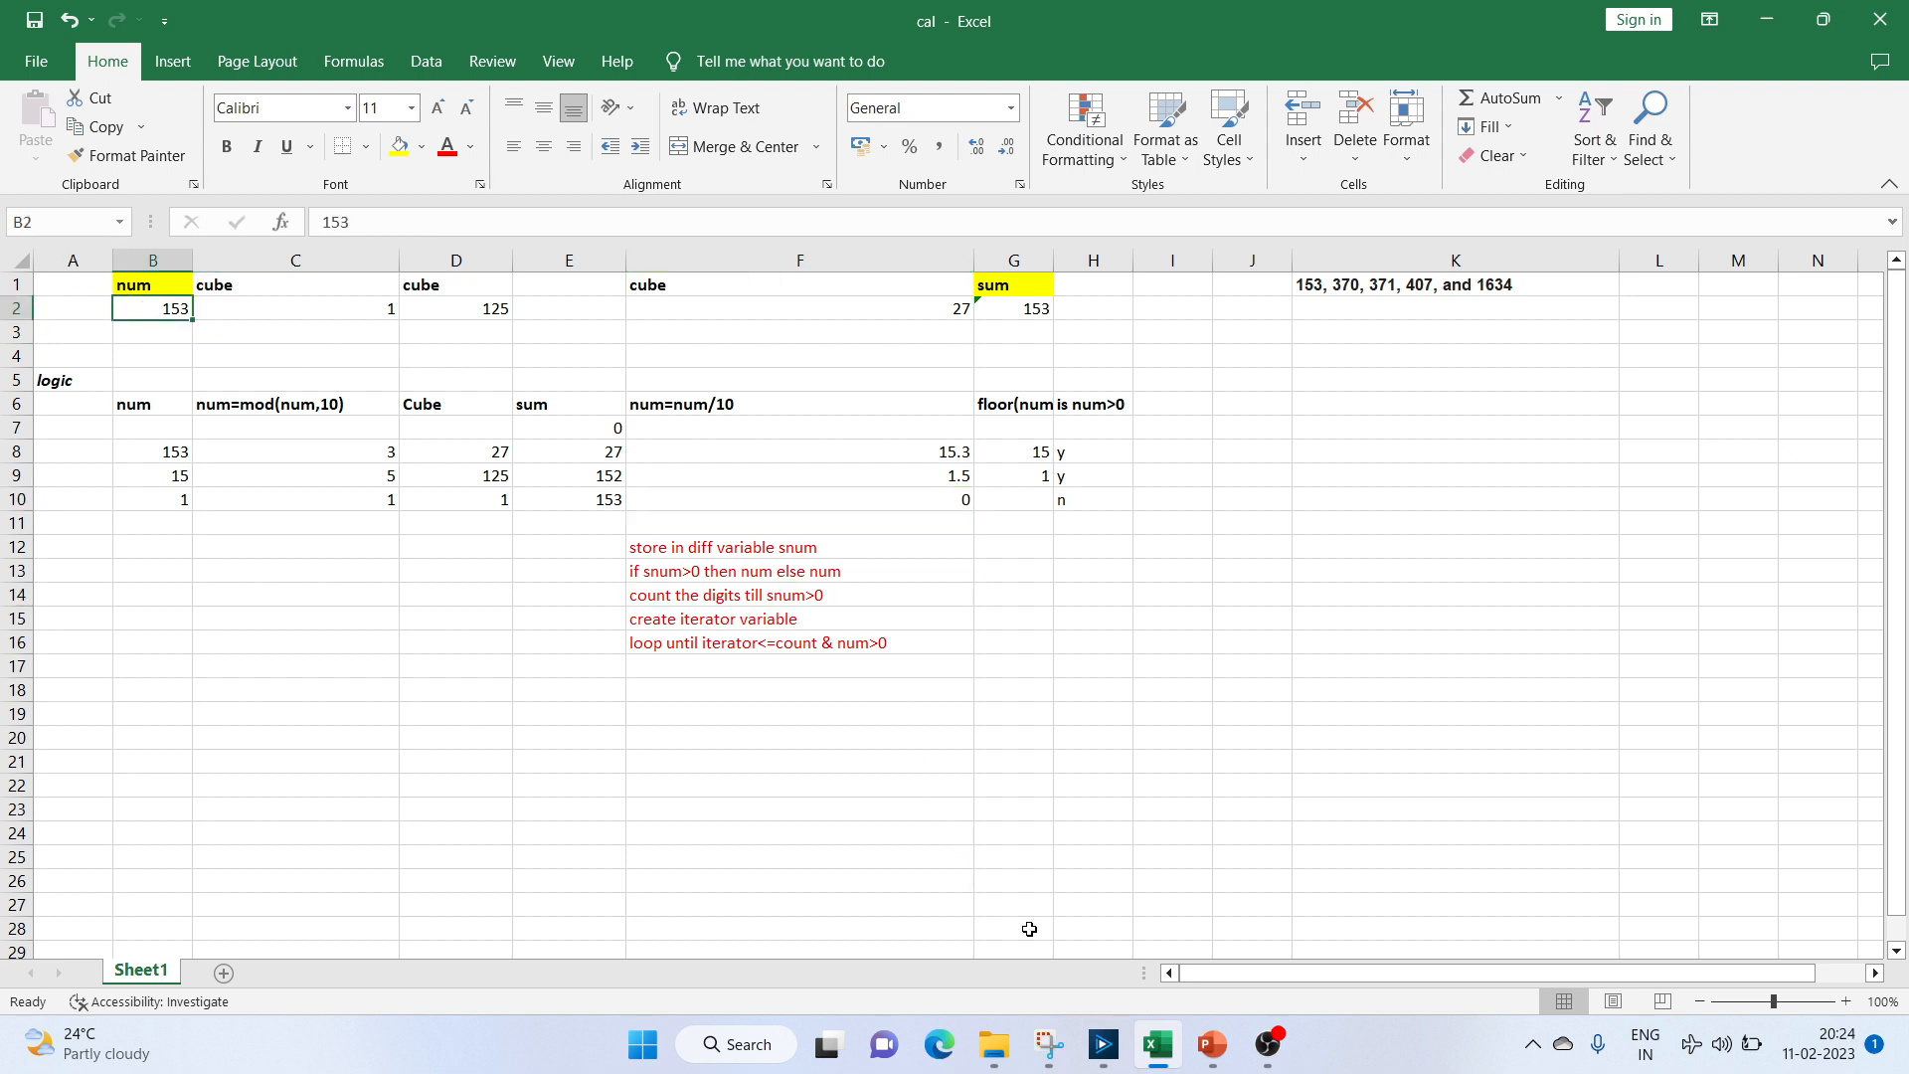
Switch back to Alteryx Designer and move the Output Iterrator container lower on the canvas, leaving space under Sample Input.
{"action": "left_click", "coordinate": [1103, 1044]}
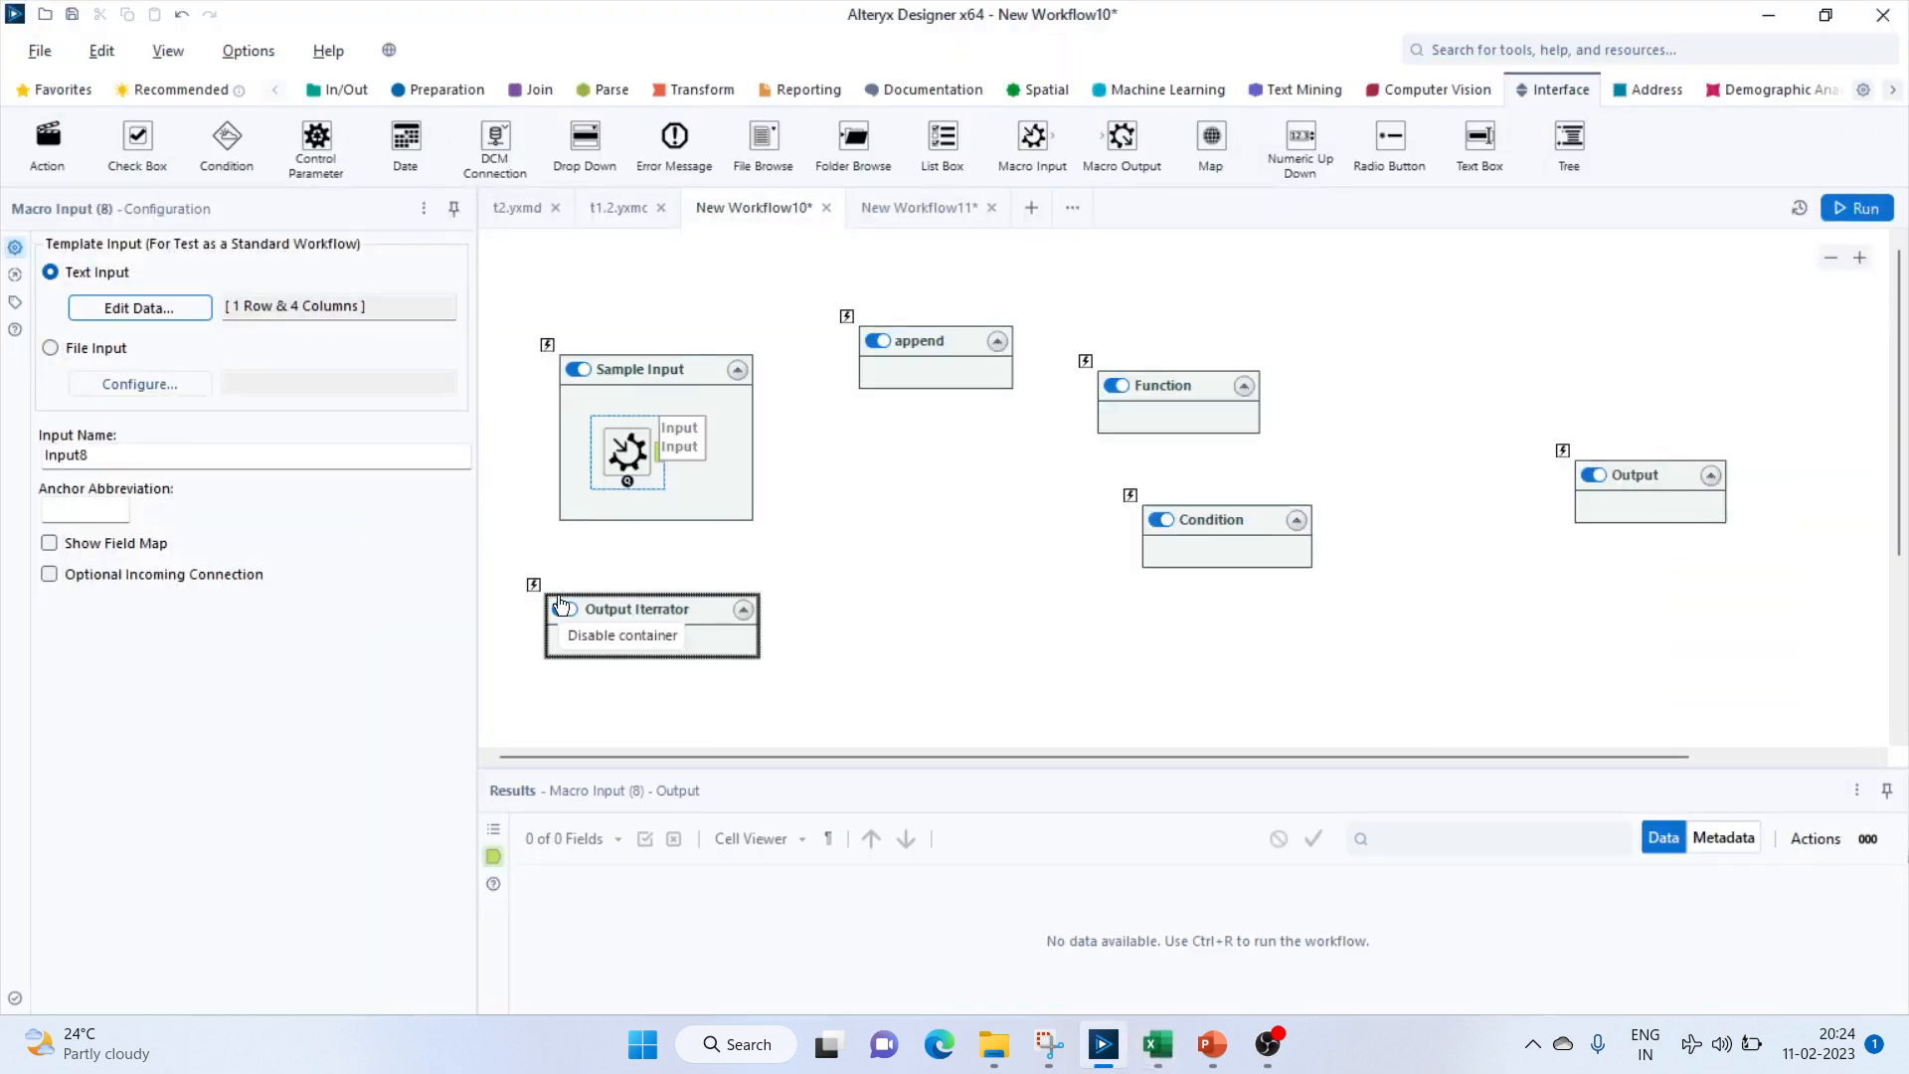
{"action": "left_click", "coordinate": [562, 606]}
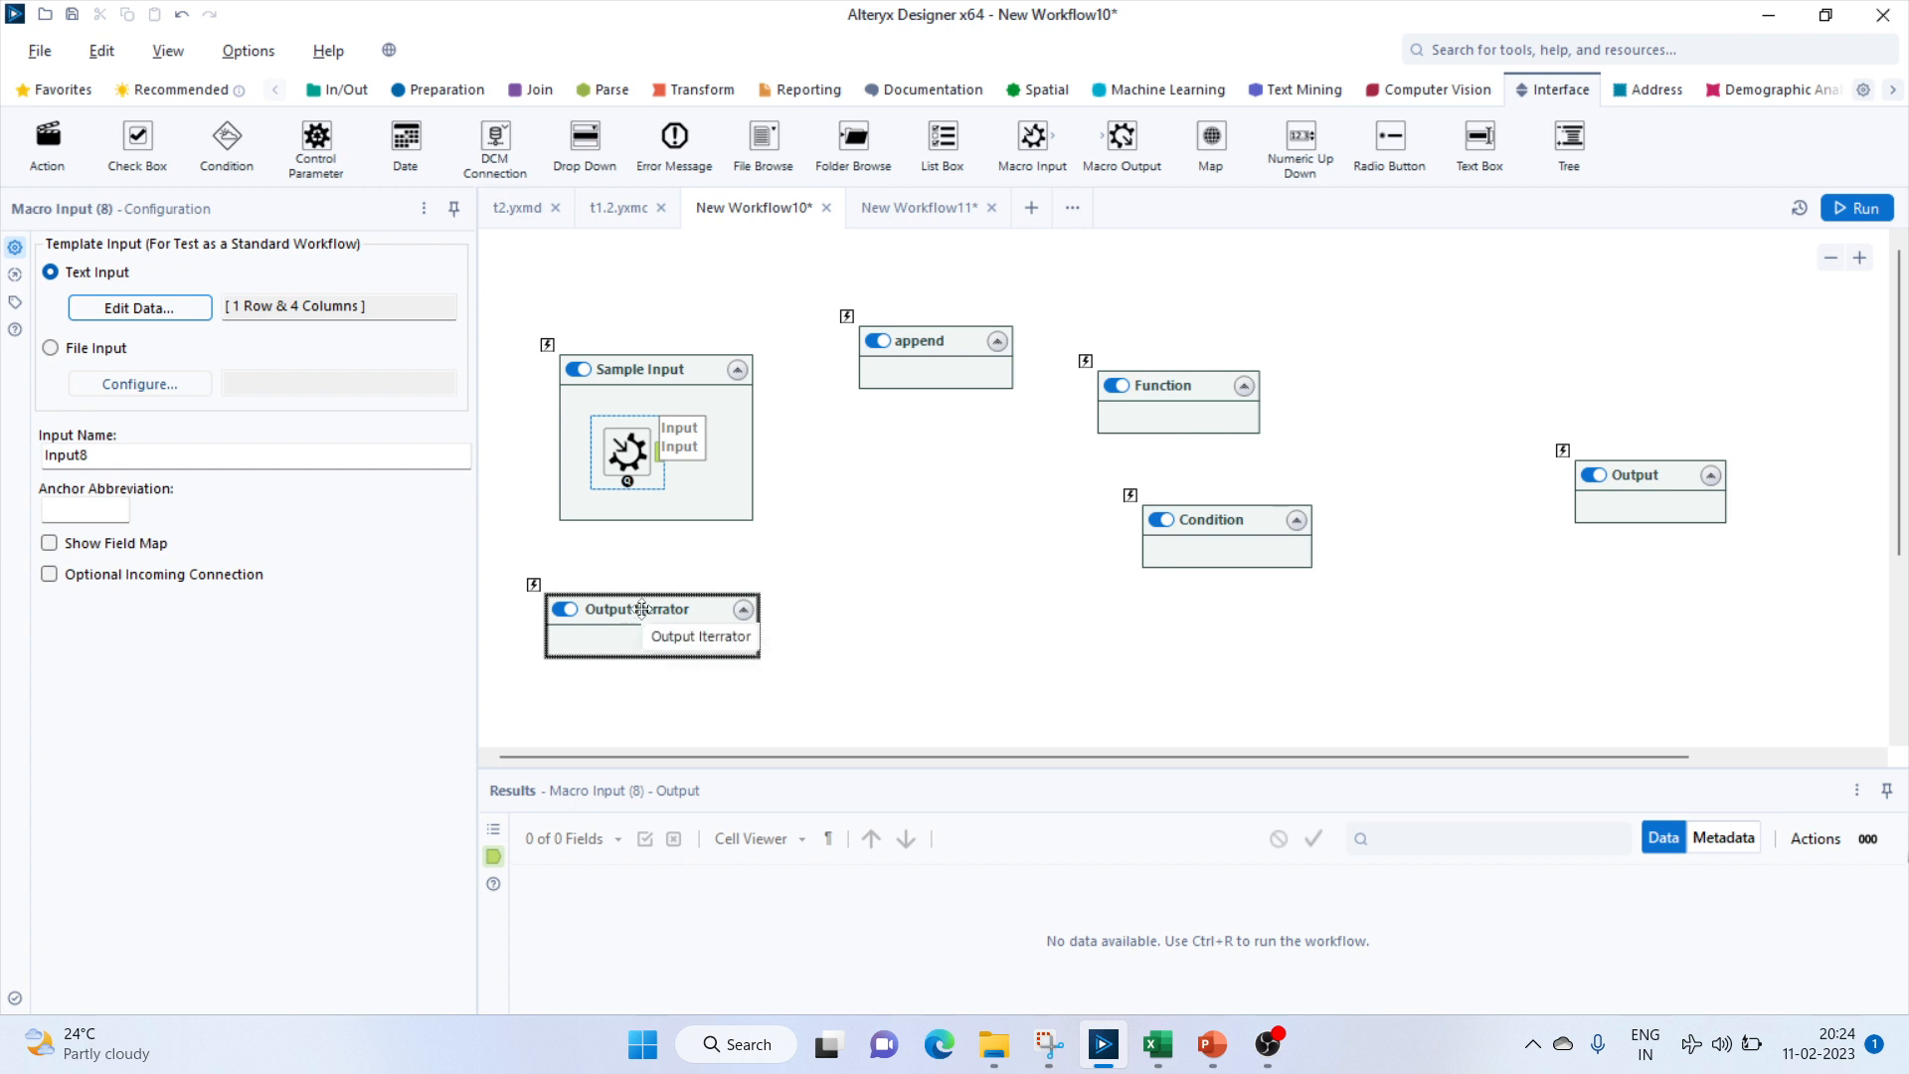
{"action": "left_click_drag", "start_coordinate": [642, 609], "coordinate": [686, 698]}
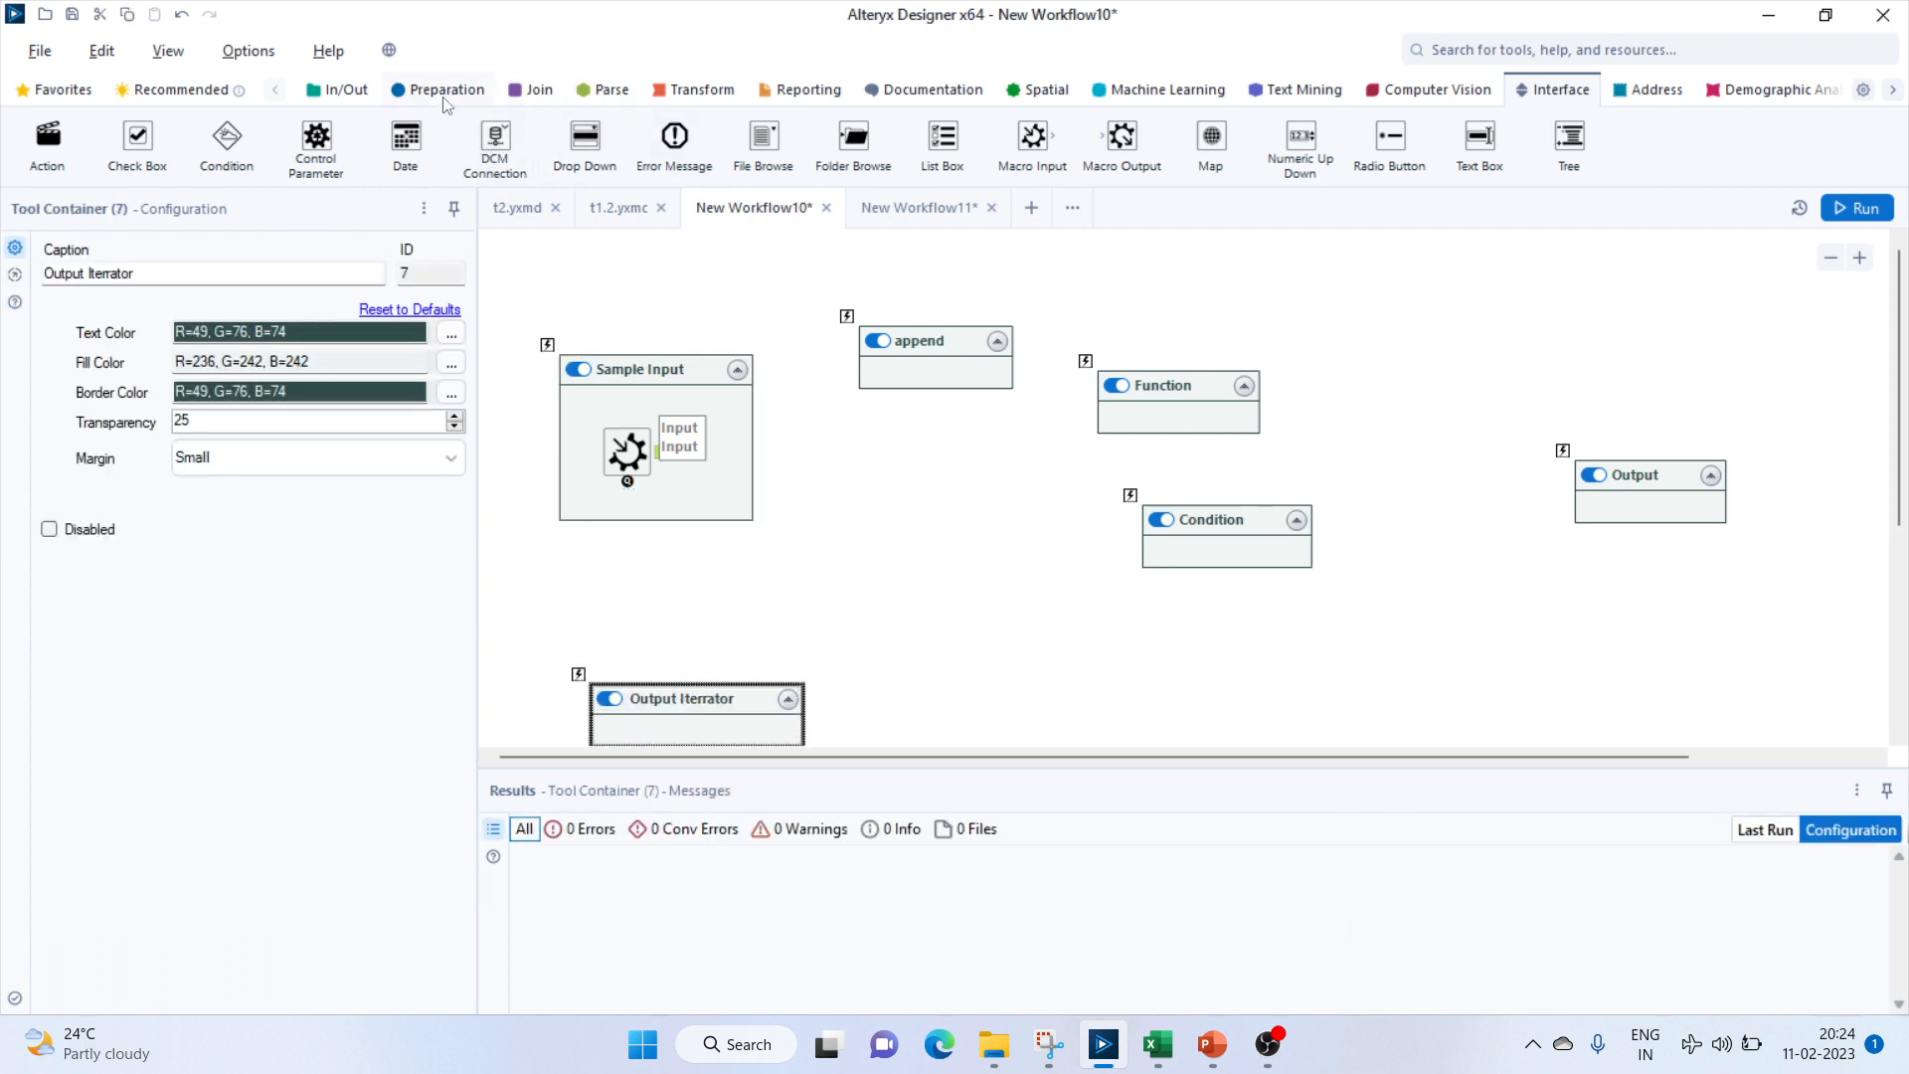
Add a Text Input tool below the Sample Input container with columns sum and count, each holding 0 in the first row.
{"action": "left_click", "coordinate": [366, 93]}
{"action": "left_click_drag", "start_coordinate": [674, 139], "coordinate": [644, 565]}
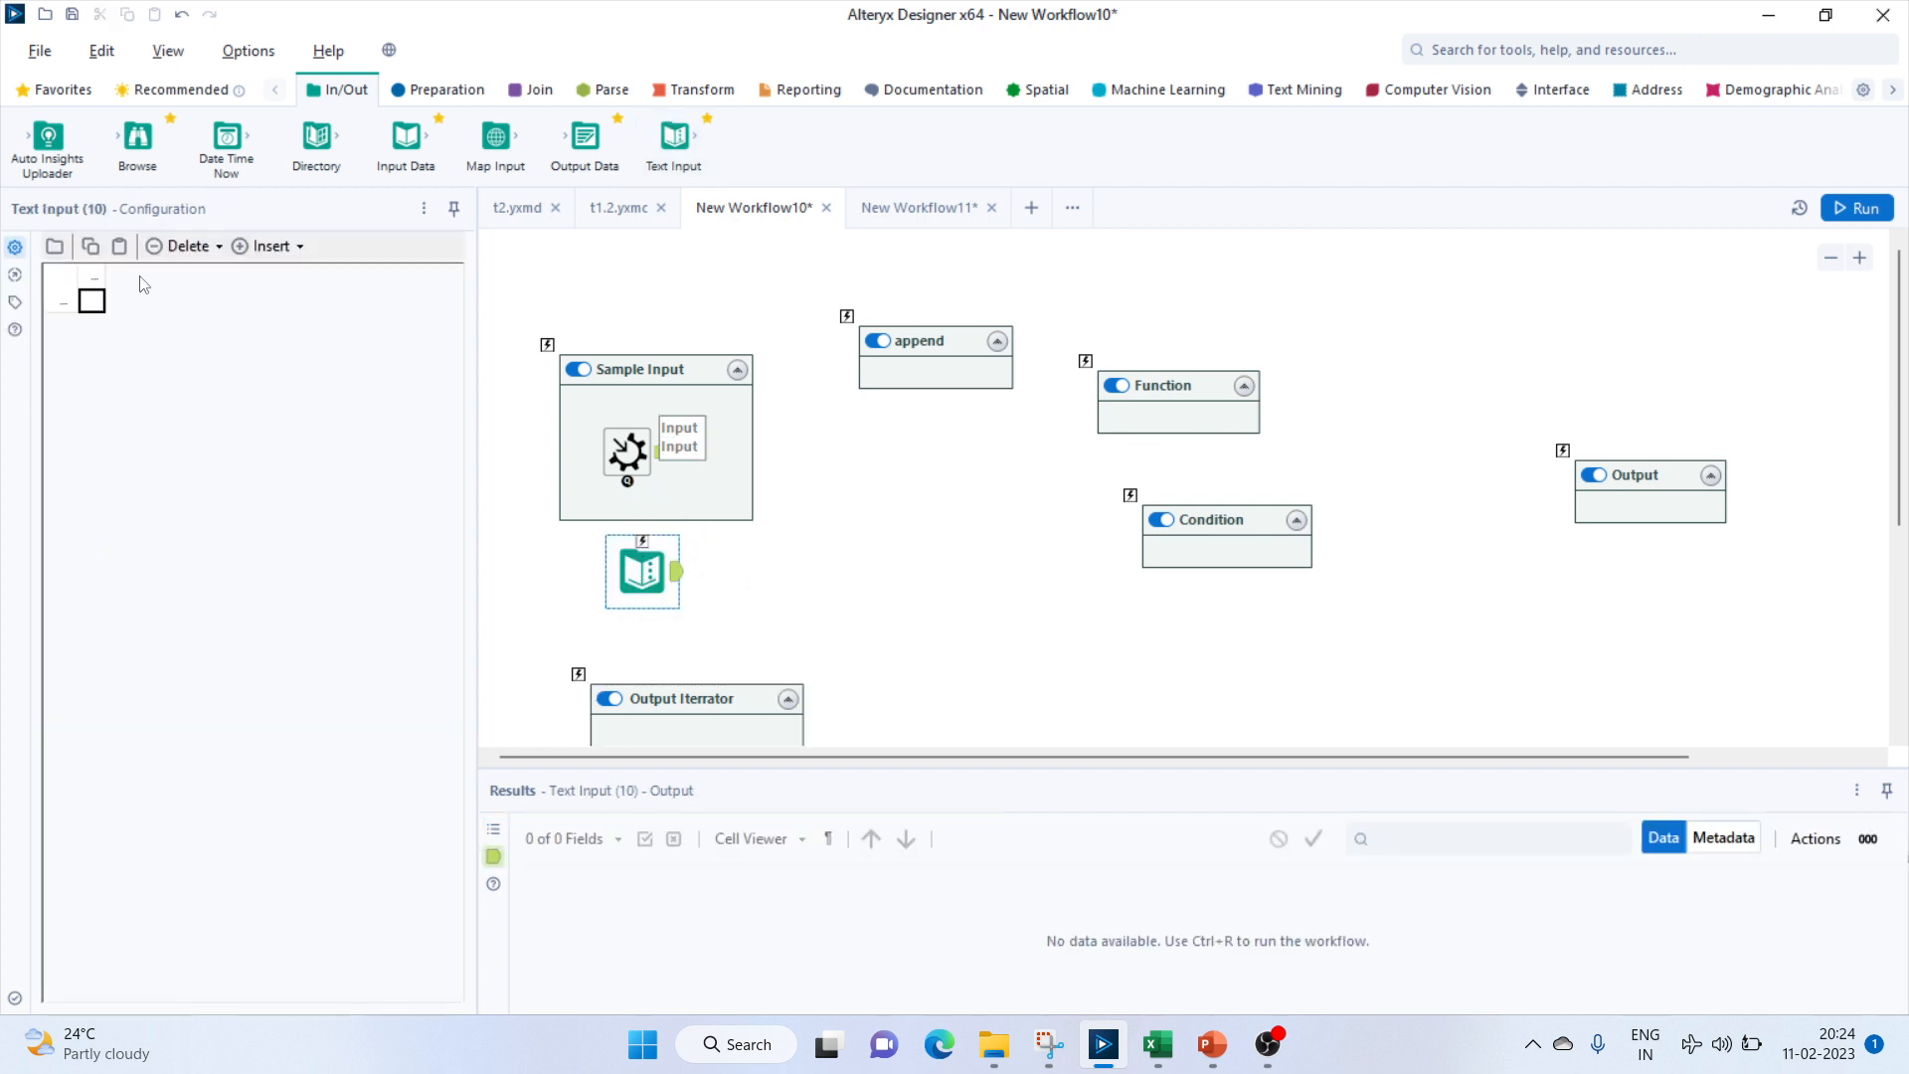
{"action": "left_click", "coordinate": [97, 278]}
{"action": "type", "text": "sum"}
{"action": "left_click", "coordinate": [146, 273]}
{"action": "type", "text": "count"}
{"action": "left_click", "coordinate": [115, 300]}
{"action": "type", "text": "0"}
{"action": "left_click", "coordinate": [169, 303]}
{"action": "type", "text": "0"}
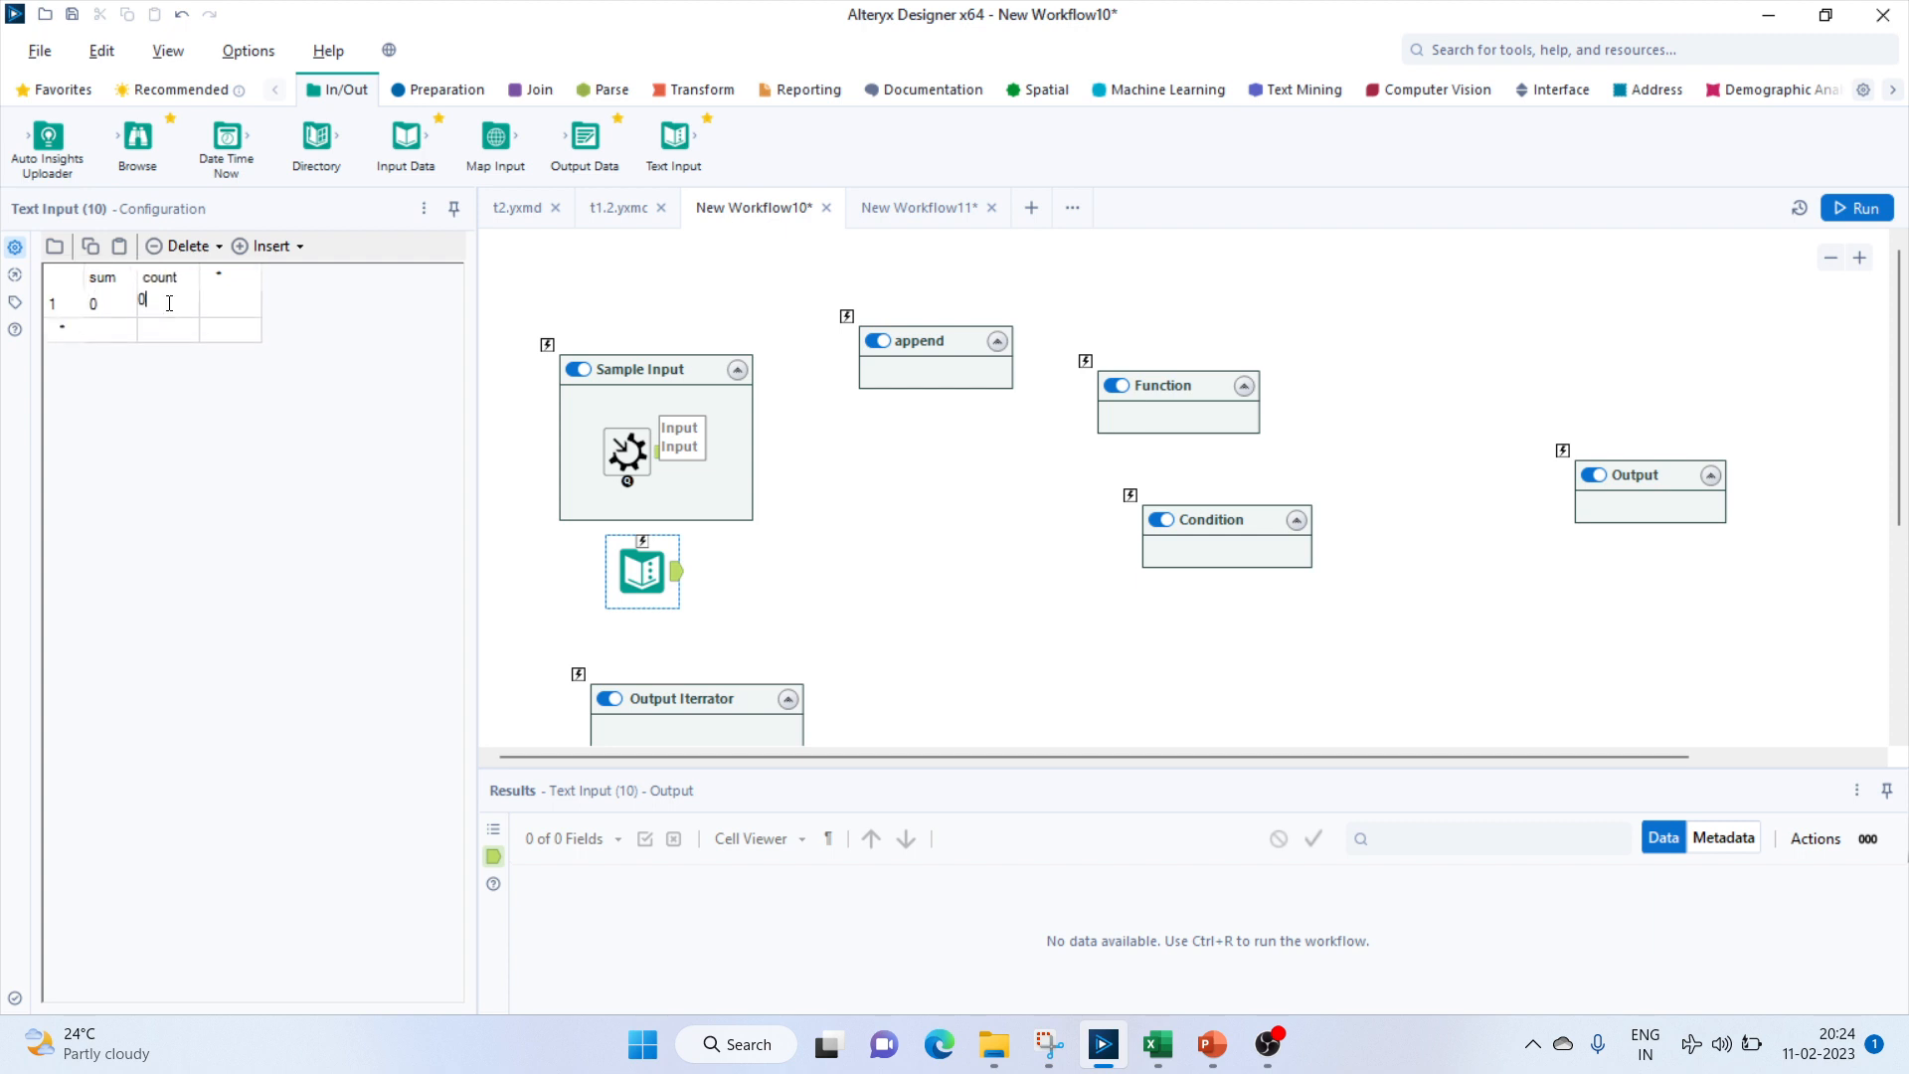
{"action": "left_click", "coordinate": [757, 577]}
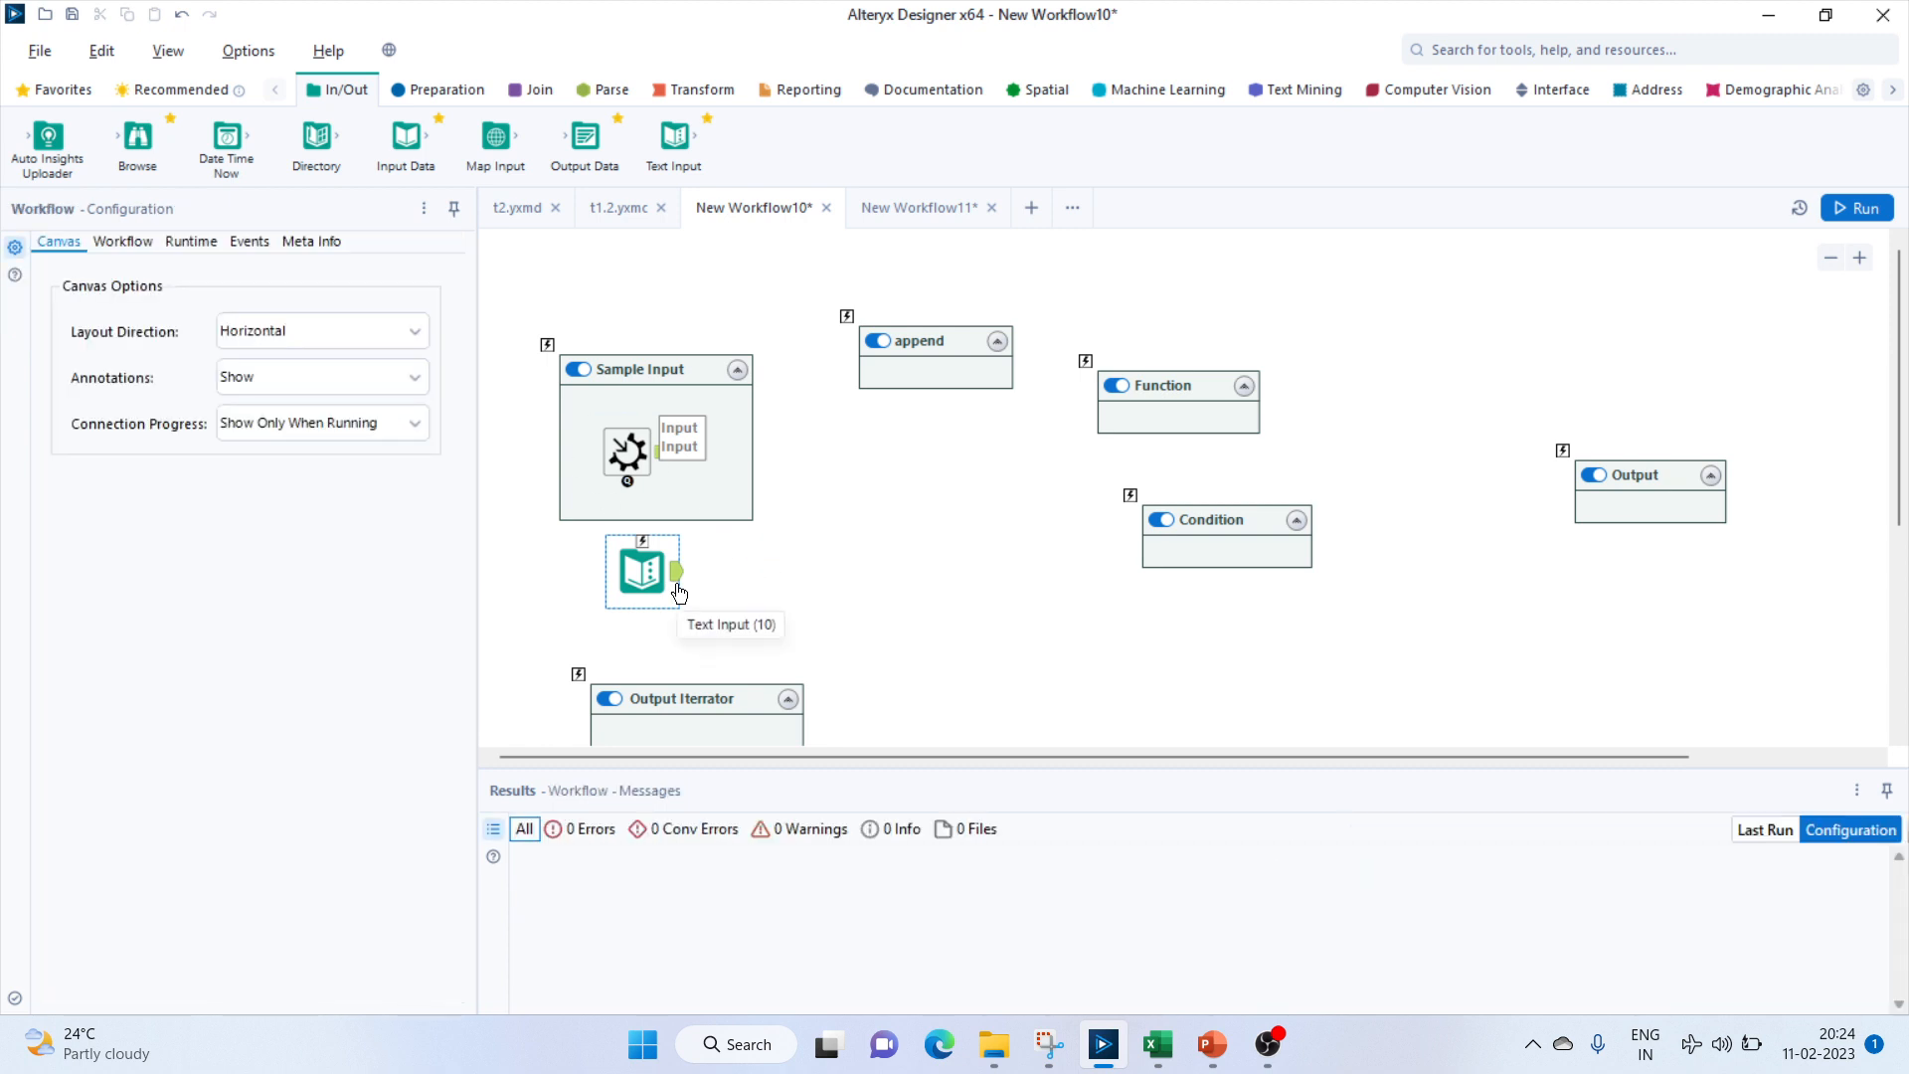
Add an Append Fields tool inside the append container and try to link the Macro Input to it.
{"action": "left_click", "coordinate": [1483, 60]}
{"action": "type", "text": "app"}
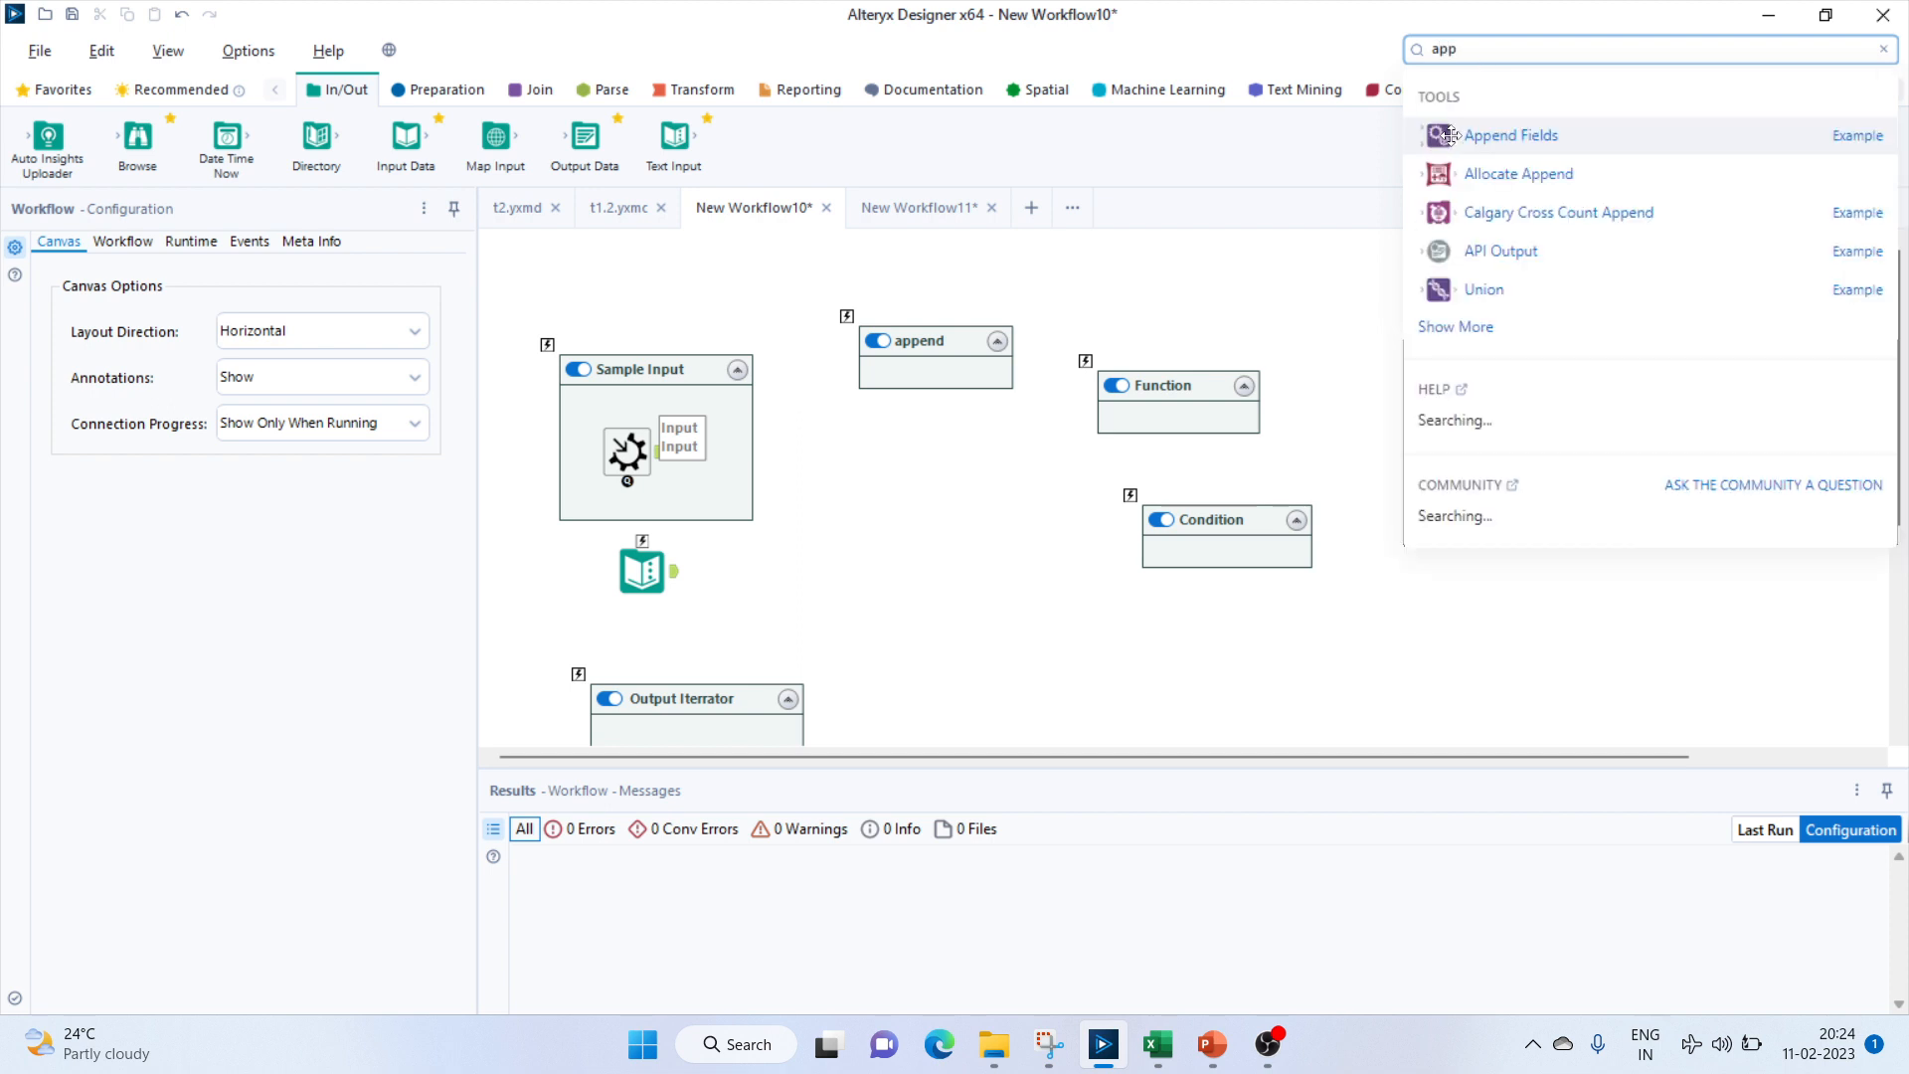
{"action": "left_click_drag", "start_coordinate": [1441, 136], "coordinate": [951, 379]}
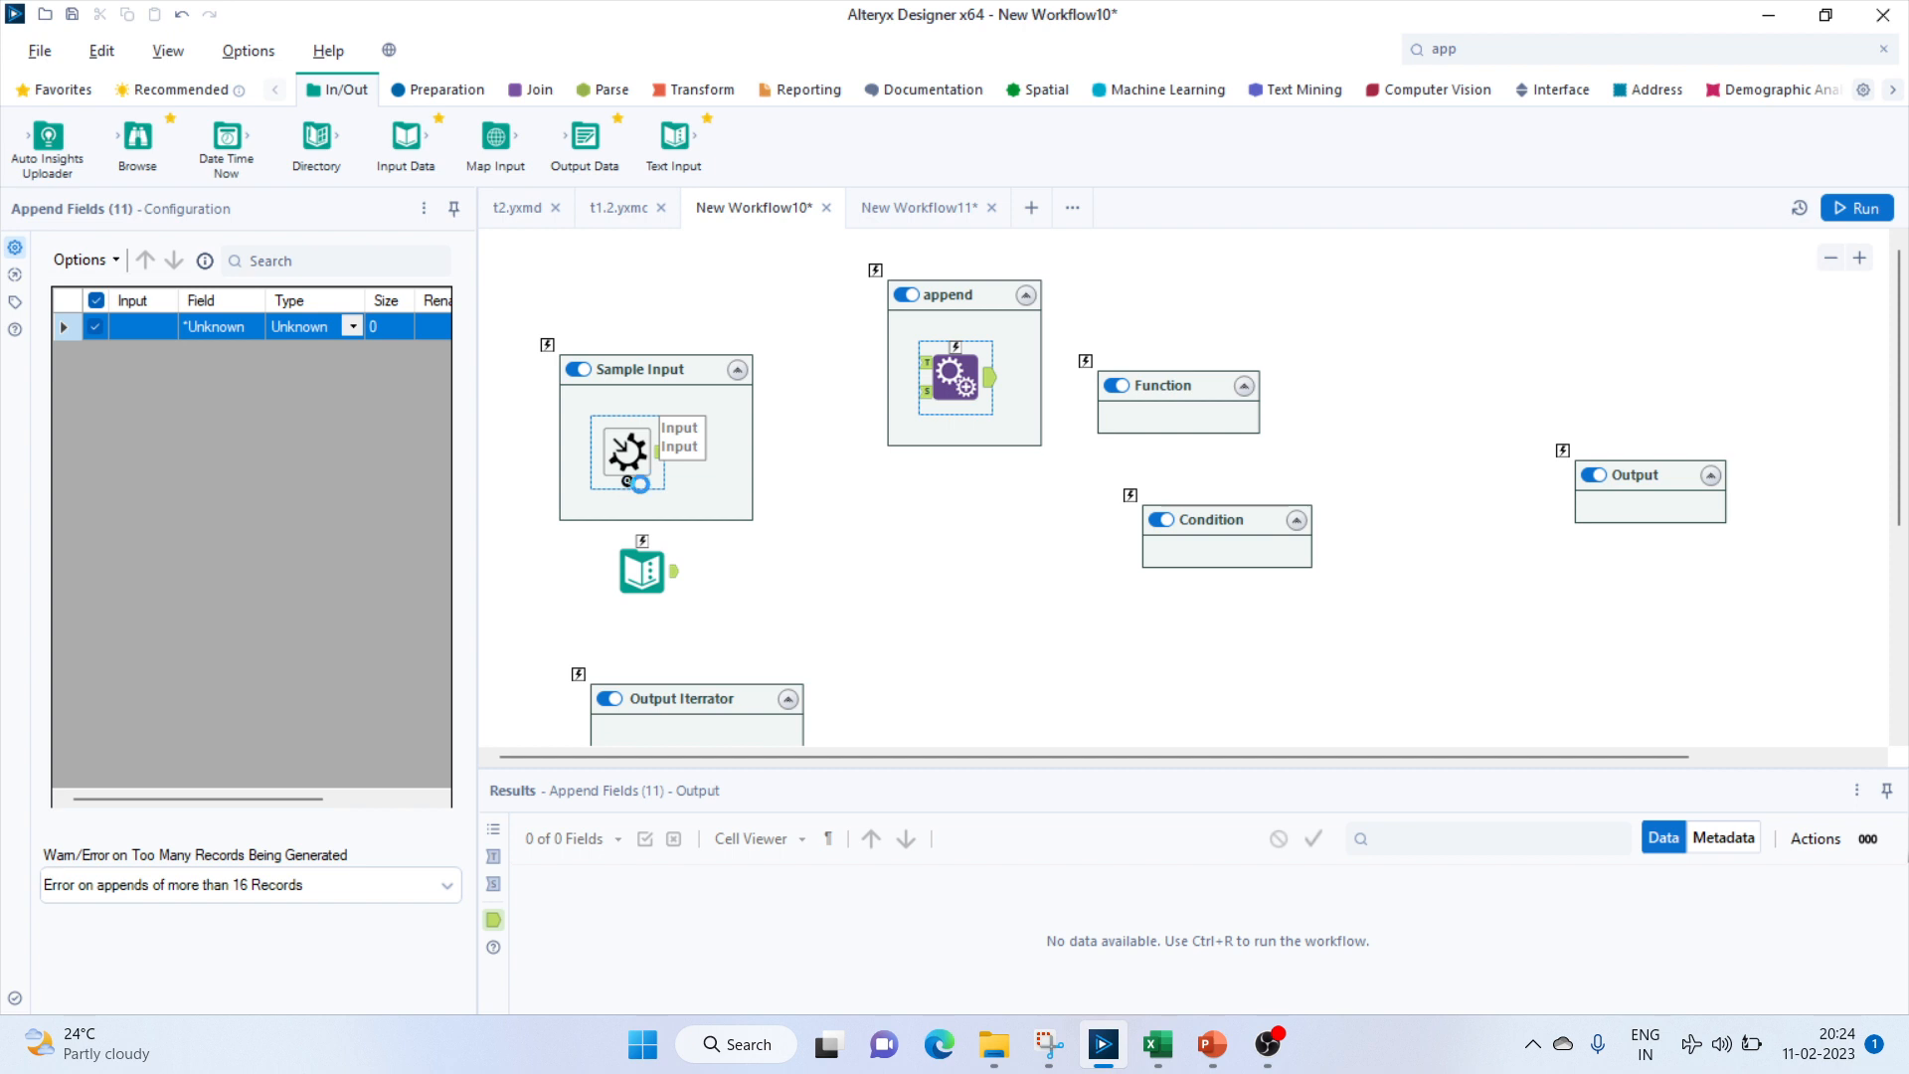
{"action": "left_click_drag", "start_coordinate": [629, 482], "coordinate": [946, 398]}
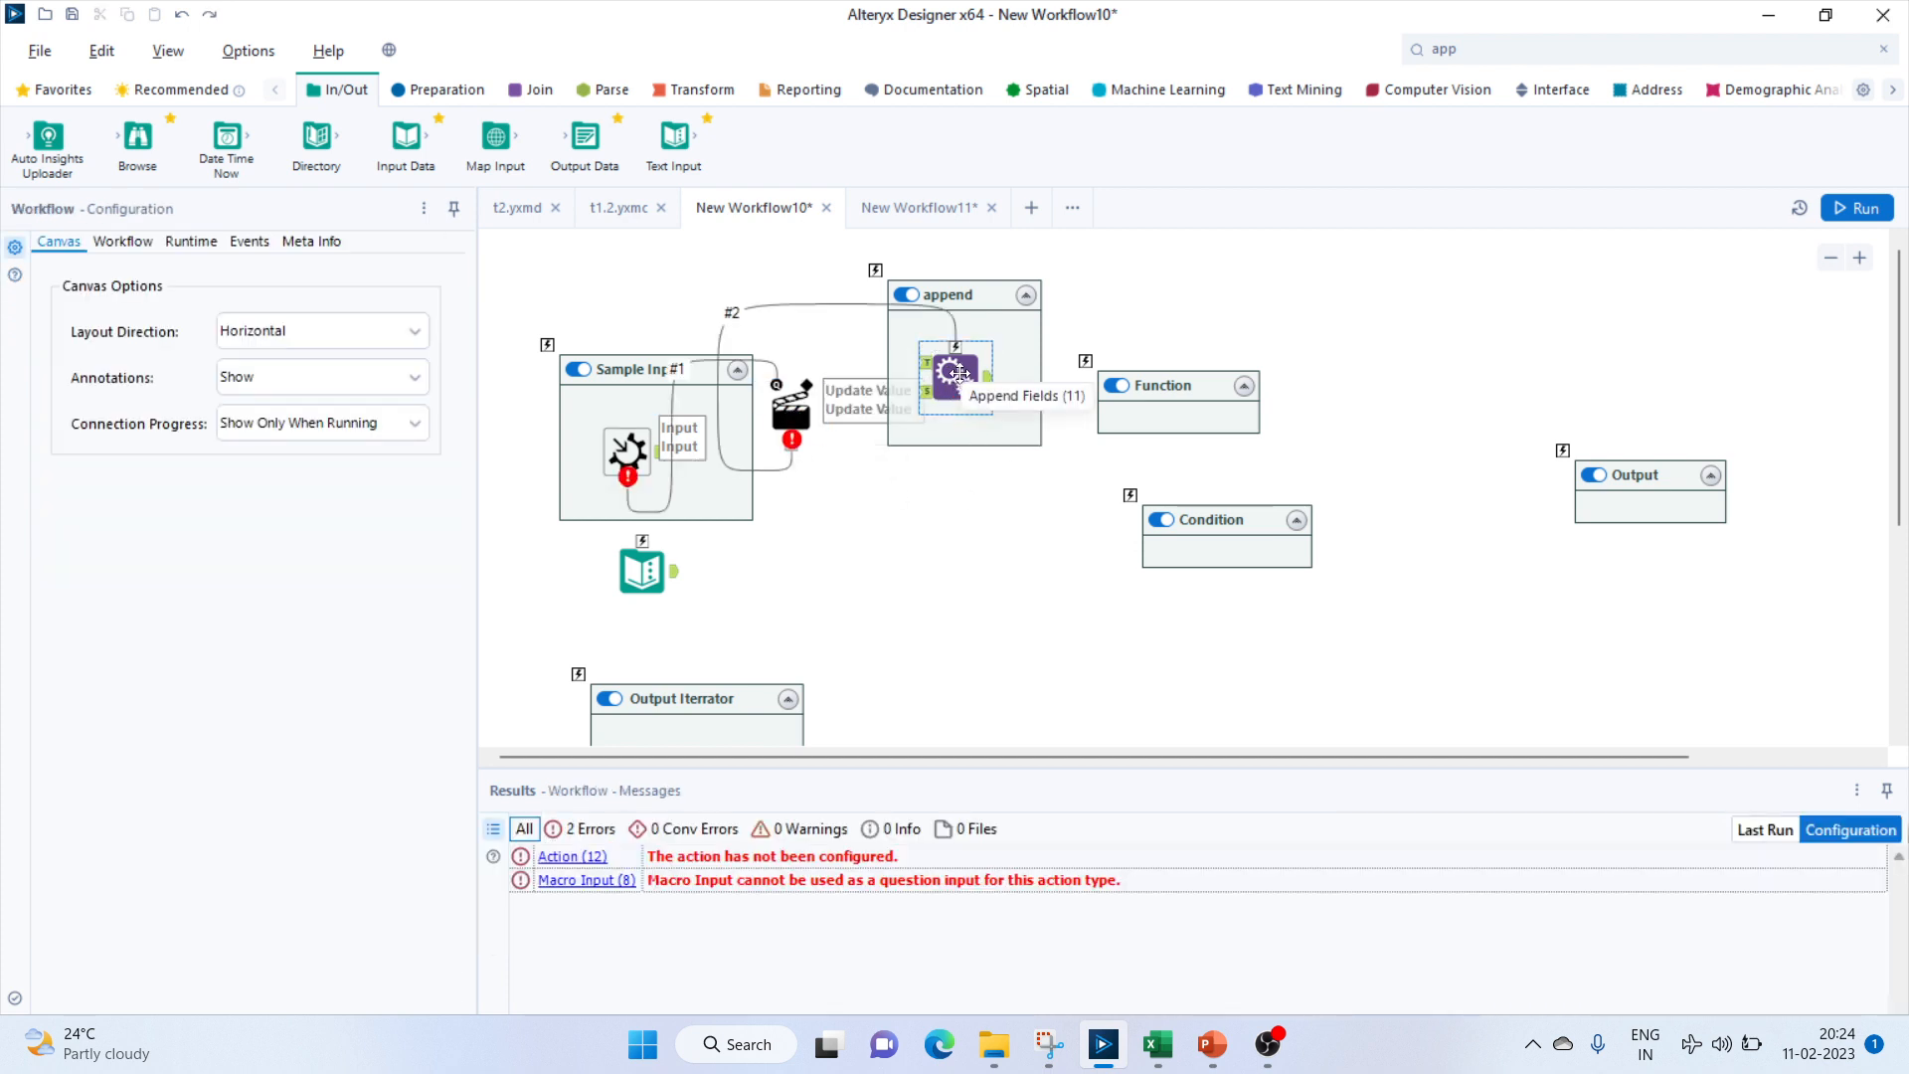
Move Append Fields out of the append container to below it, and delete the Action tool along with its connections.
{"action": "left_click_drag", "start_coordinate": [945, 421], "coordinate": [975, 570]}
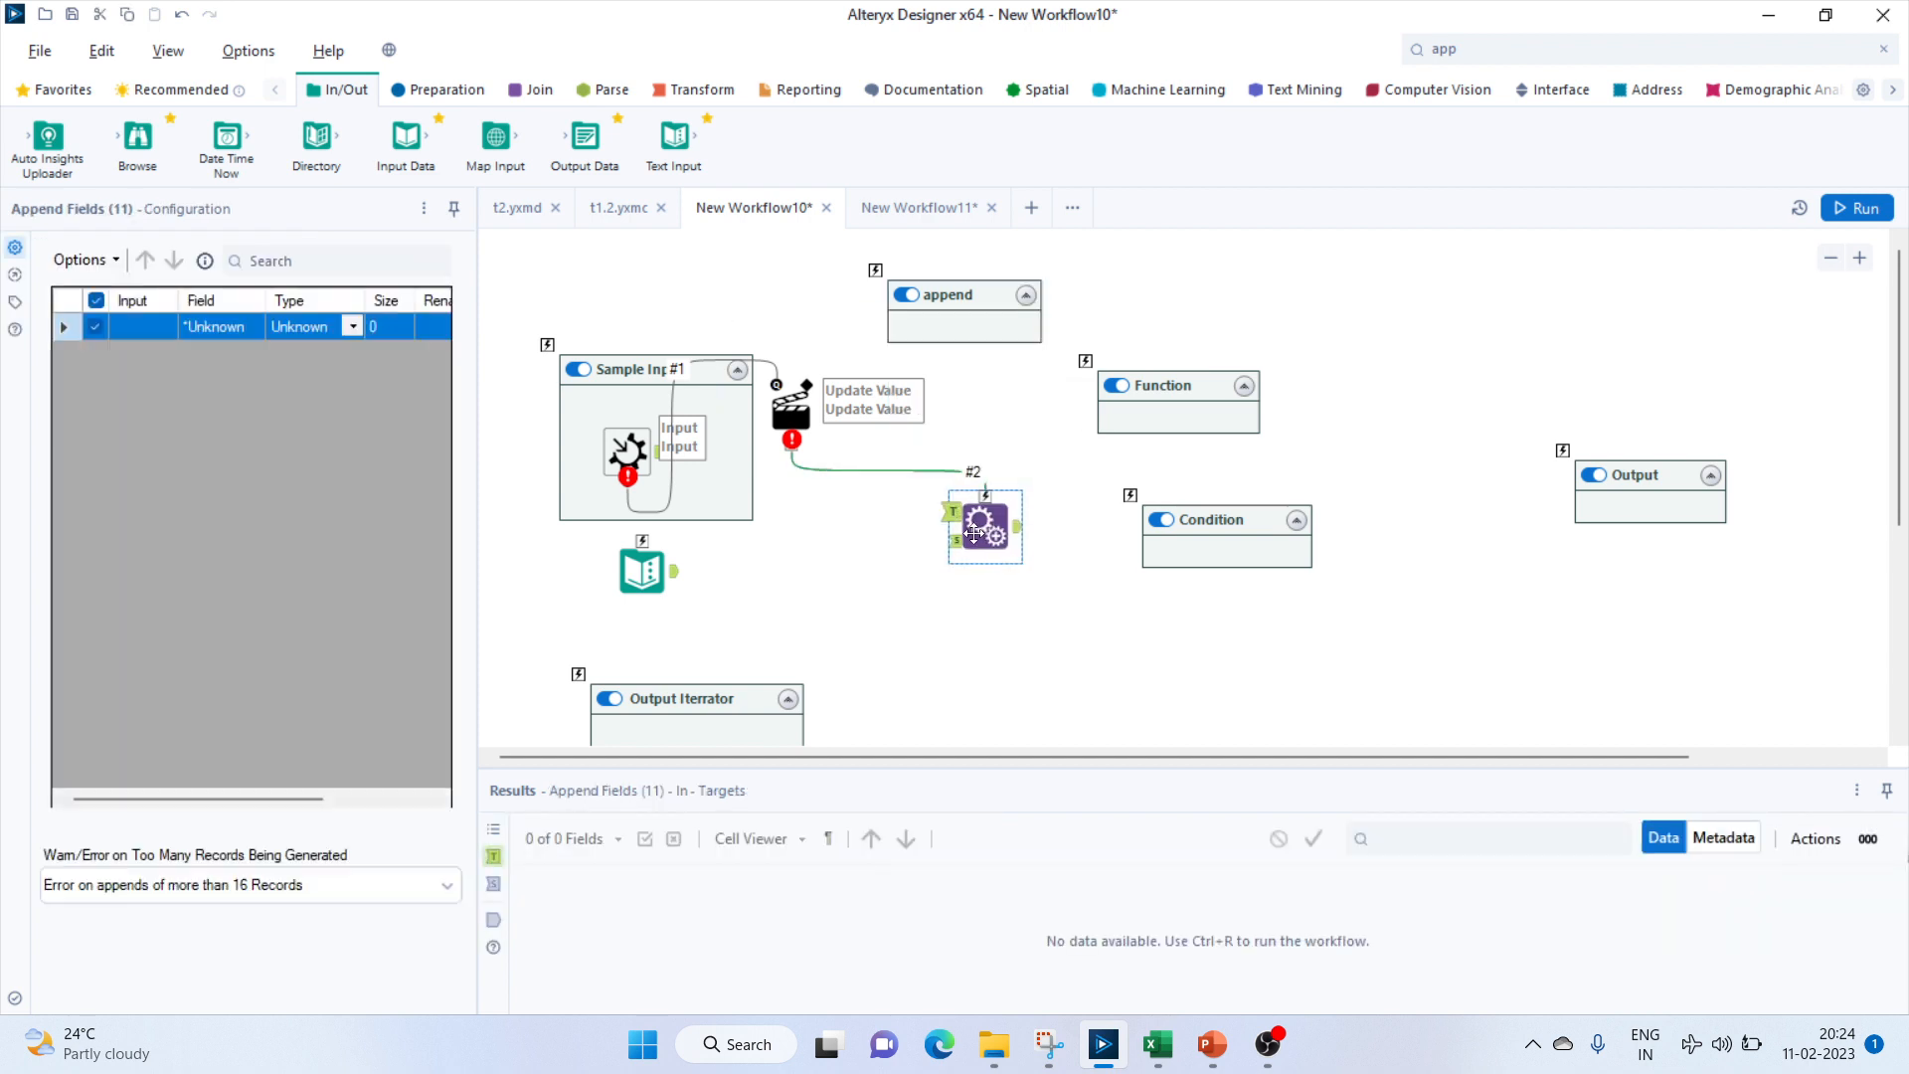
{"action": "left_click", "coordinate": [824, 472]}
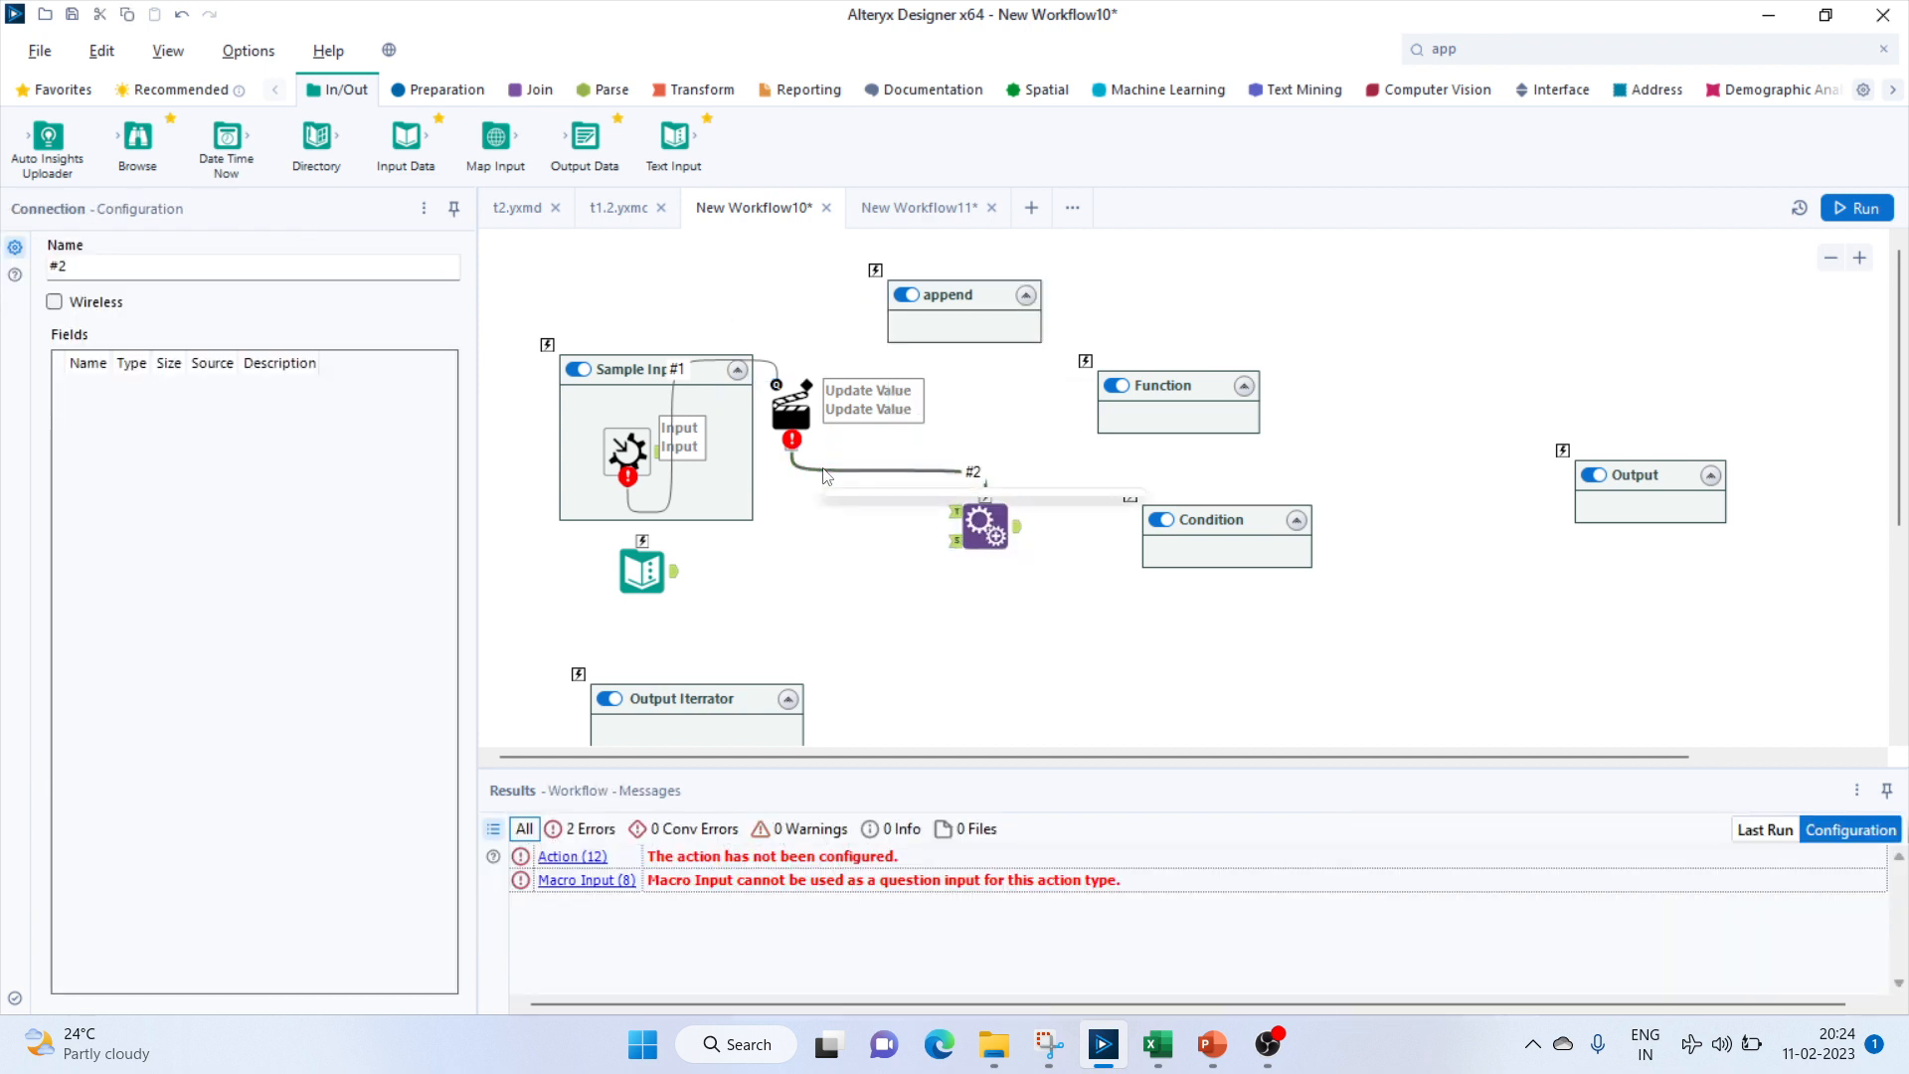
{"action": "key", "text": "Delete"}
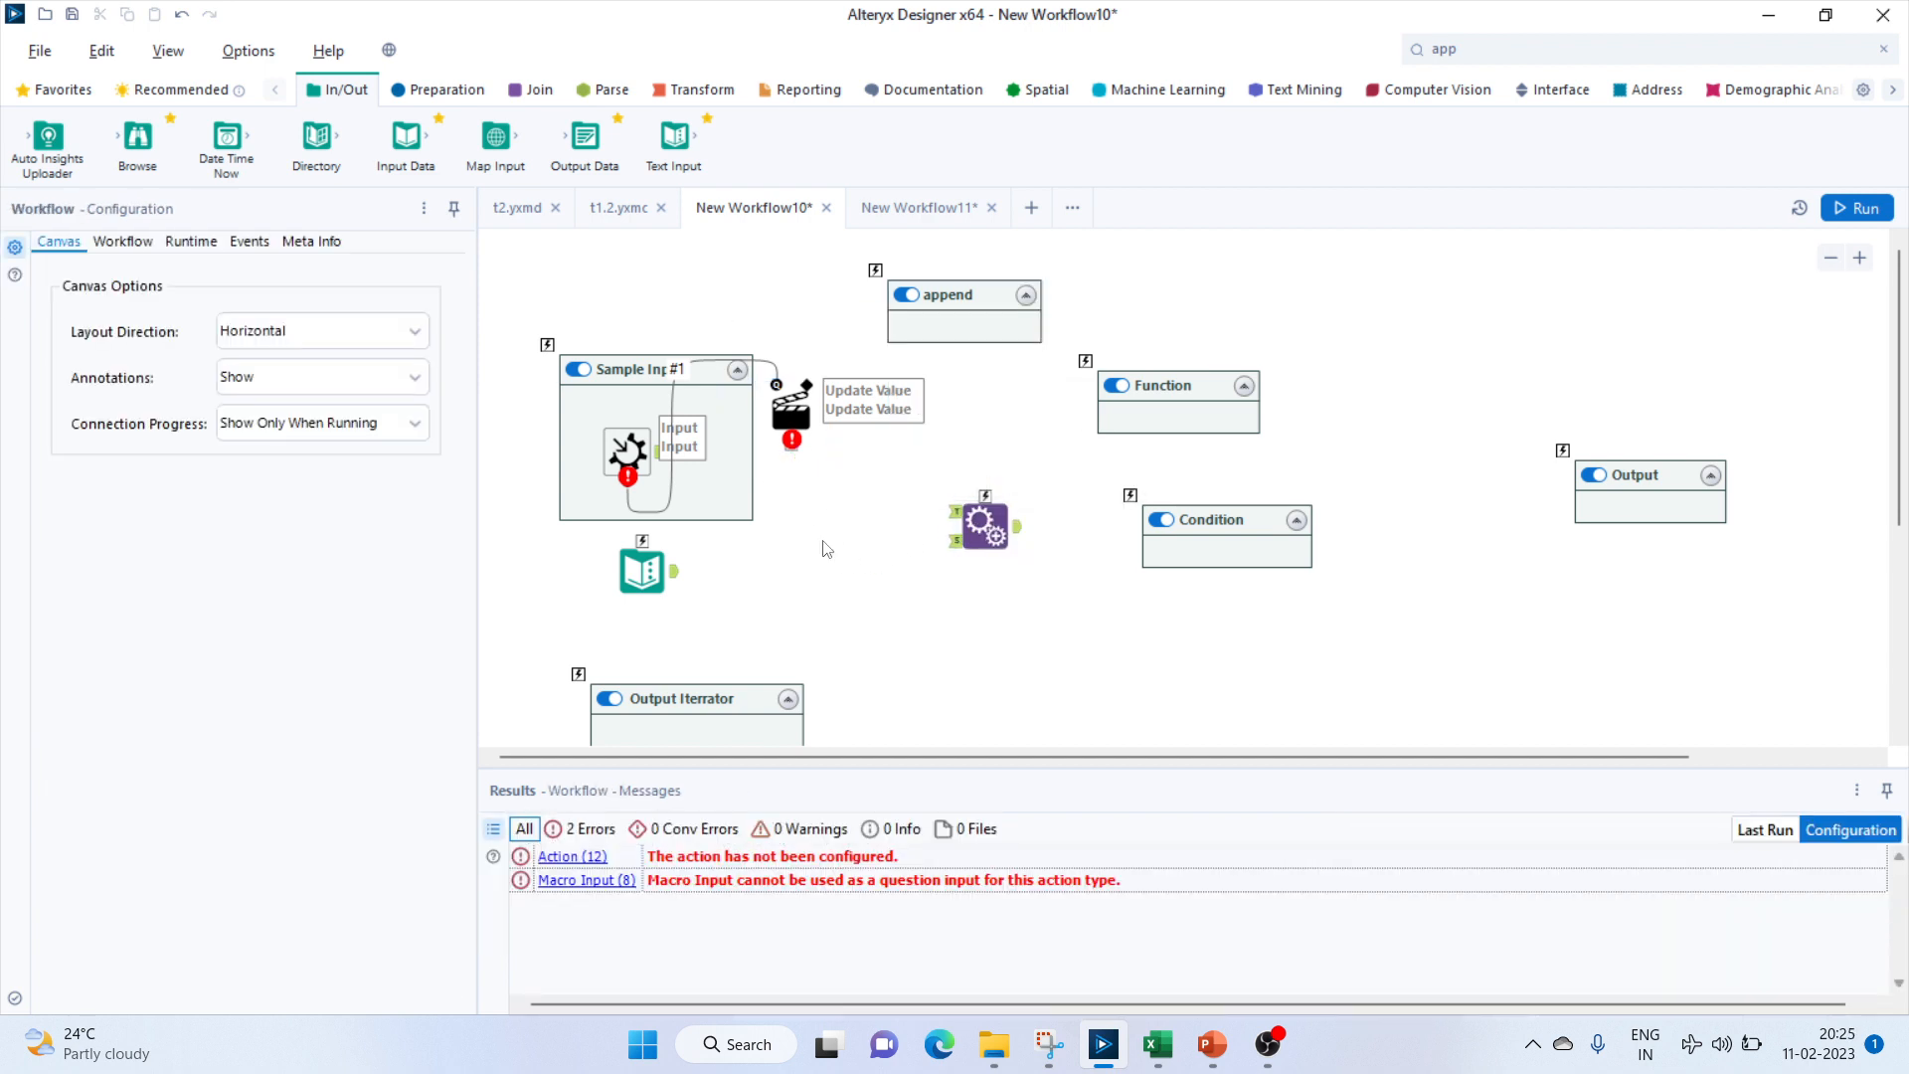
{"action": "left_click", "coordinate": [784, 390]}
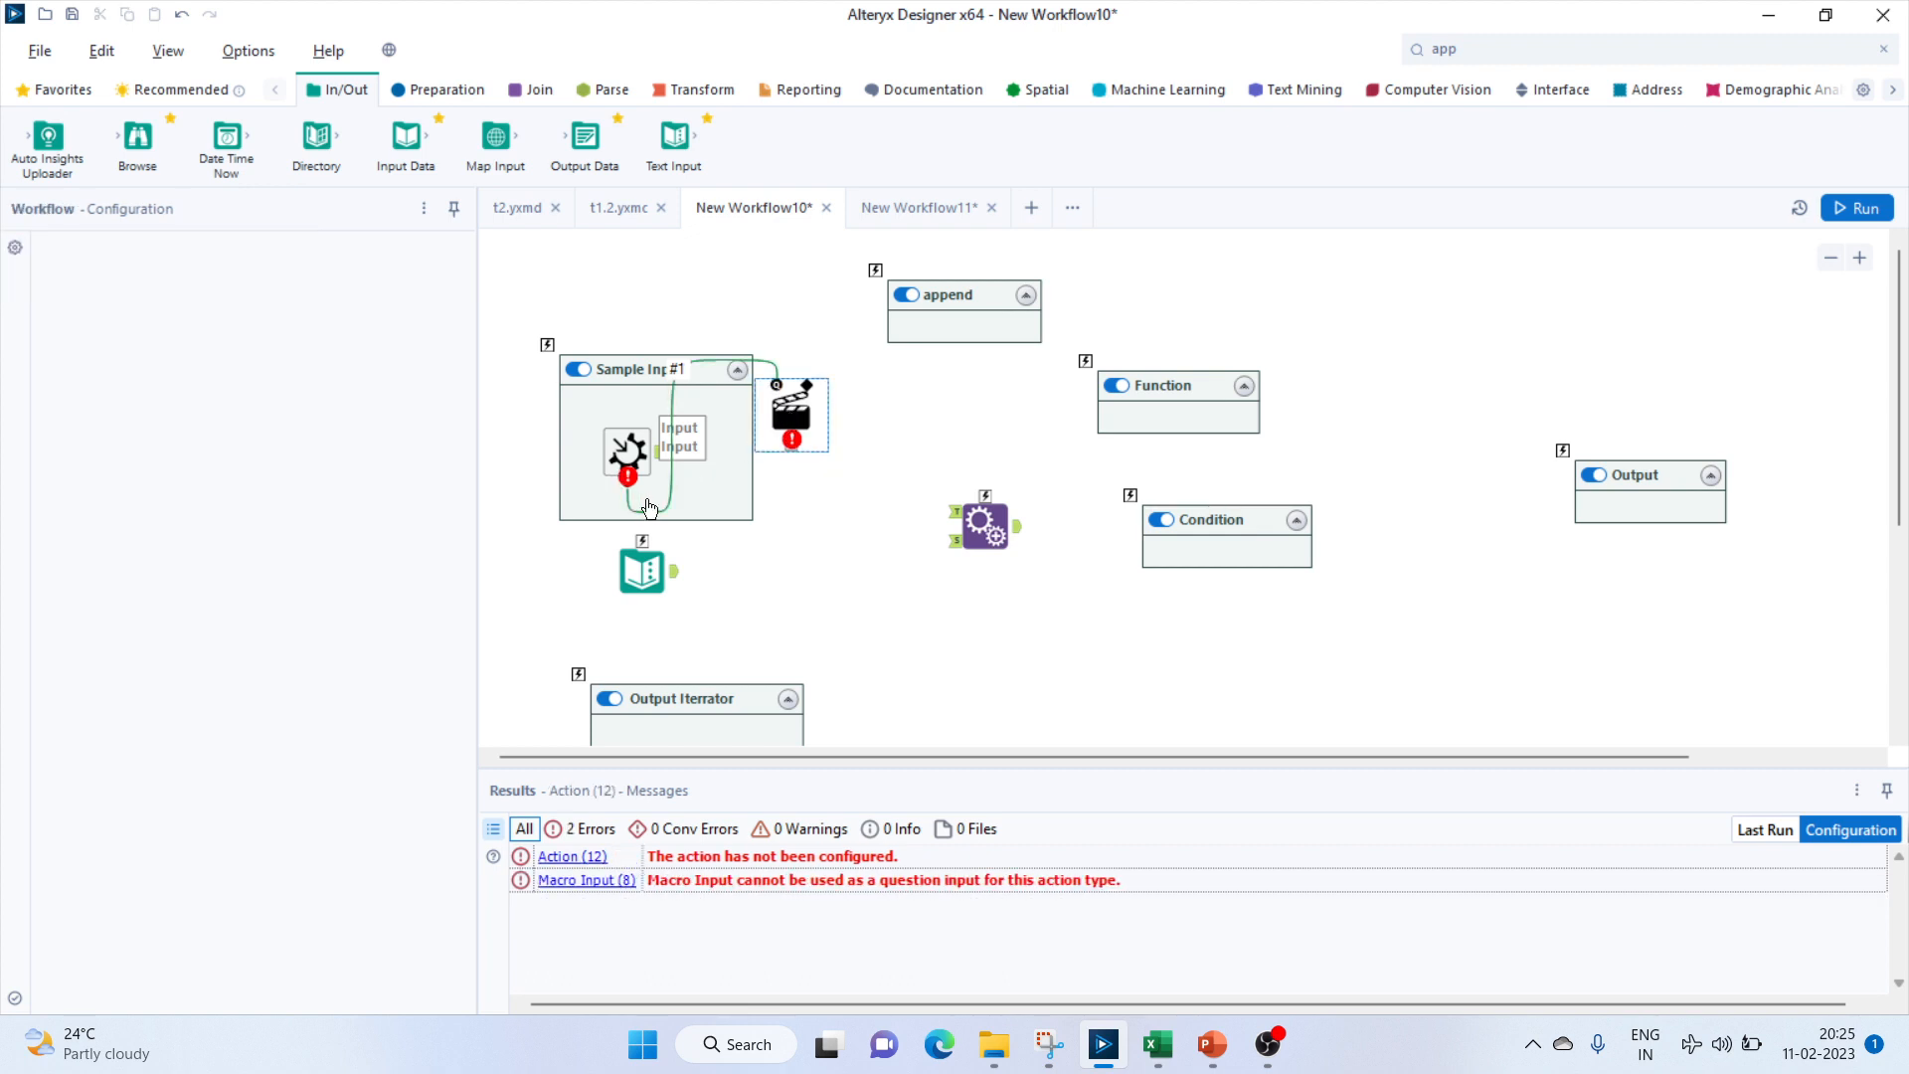
{"action": "key", "text": "Delete"}
Convert the Macro Input in the Sample Input container back from a macro input.
{"action": "mouse_move", "coordinate": [632, 490]}
{"action": "left_mouse_down"}
{"action": "mouse_move", "coordinate": [817, 525]}
{"action": "mouse_move", "coordinate": [945, 516]}
{"action": "mouse_move", "coordinate": [958, 543]}
{"action": "mouse_move", "coordinate": [926, 558]}
{"action": "mouse_move", "coordinate": [634, 483]}
{"action": "left_mouse_up"}
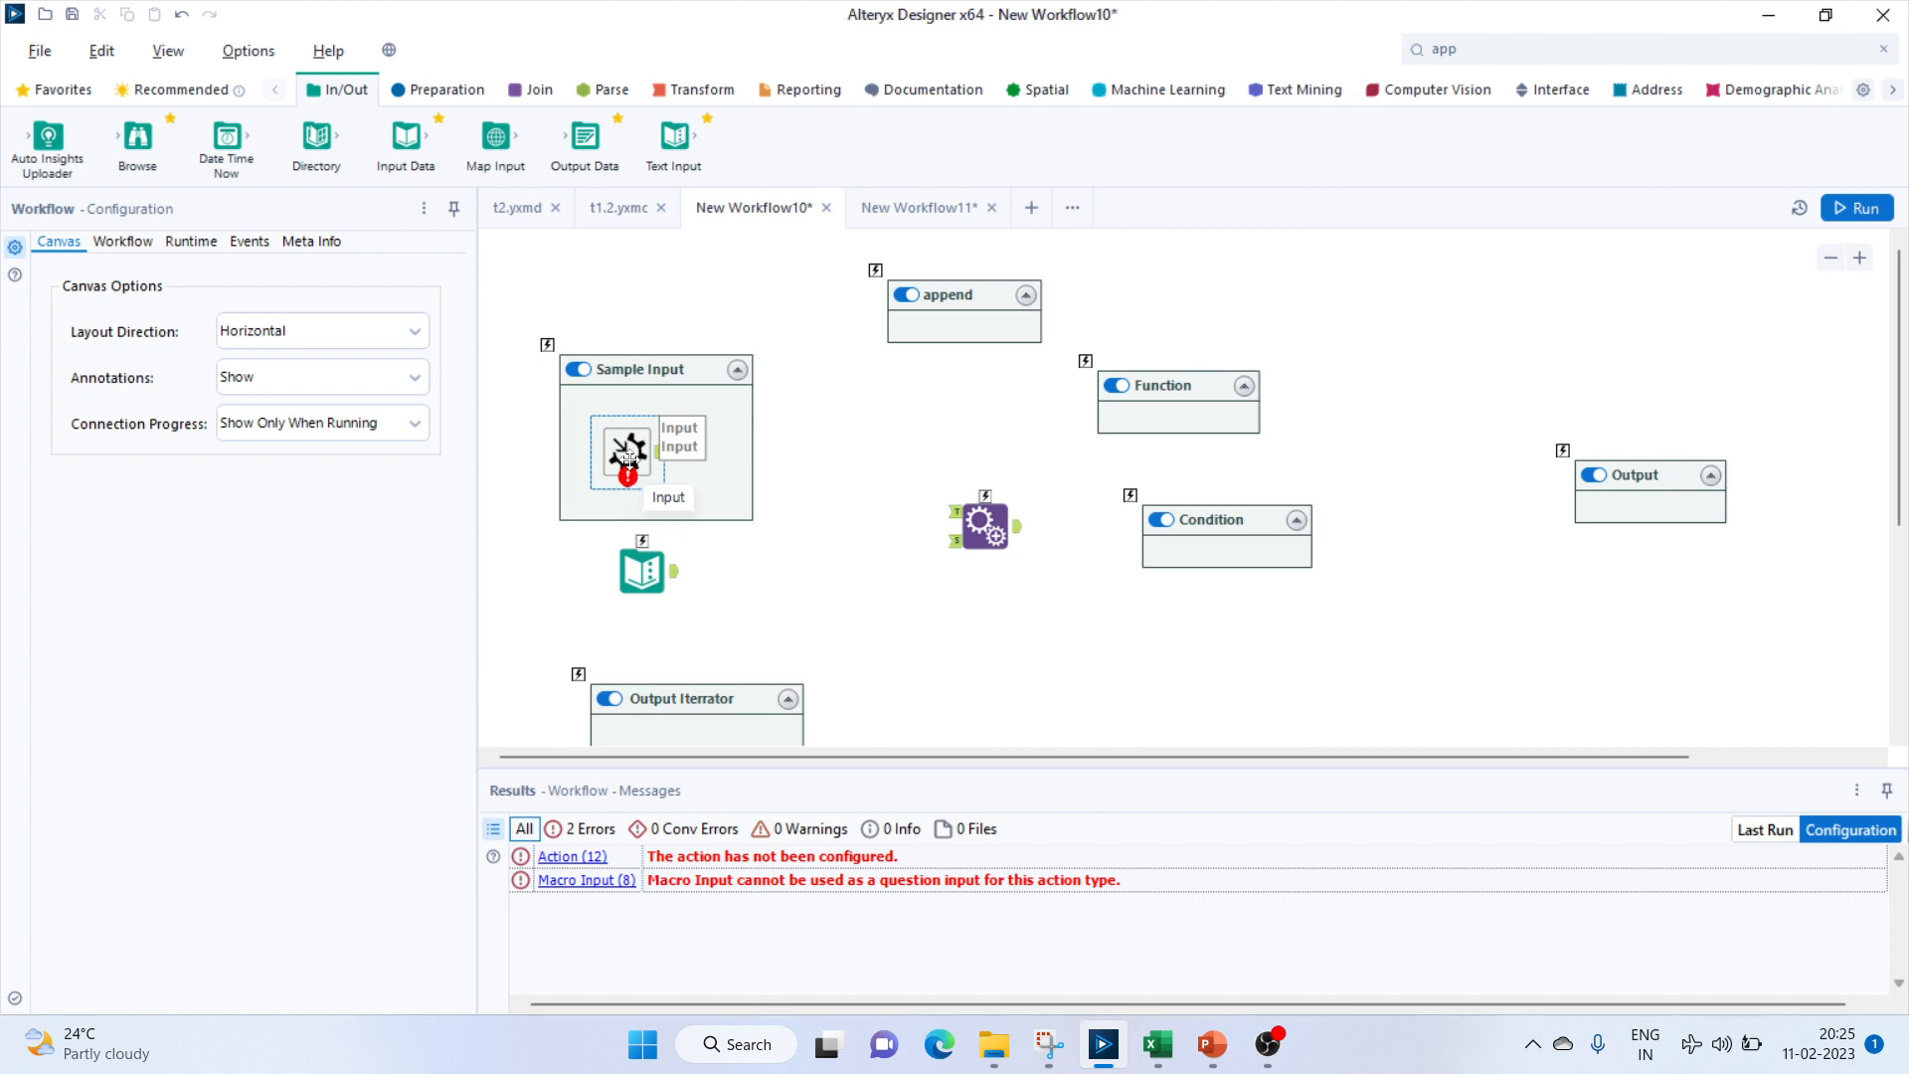
{"action": "right_click", "coordinate": [632, 445]}
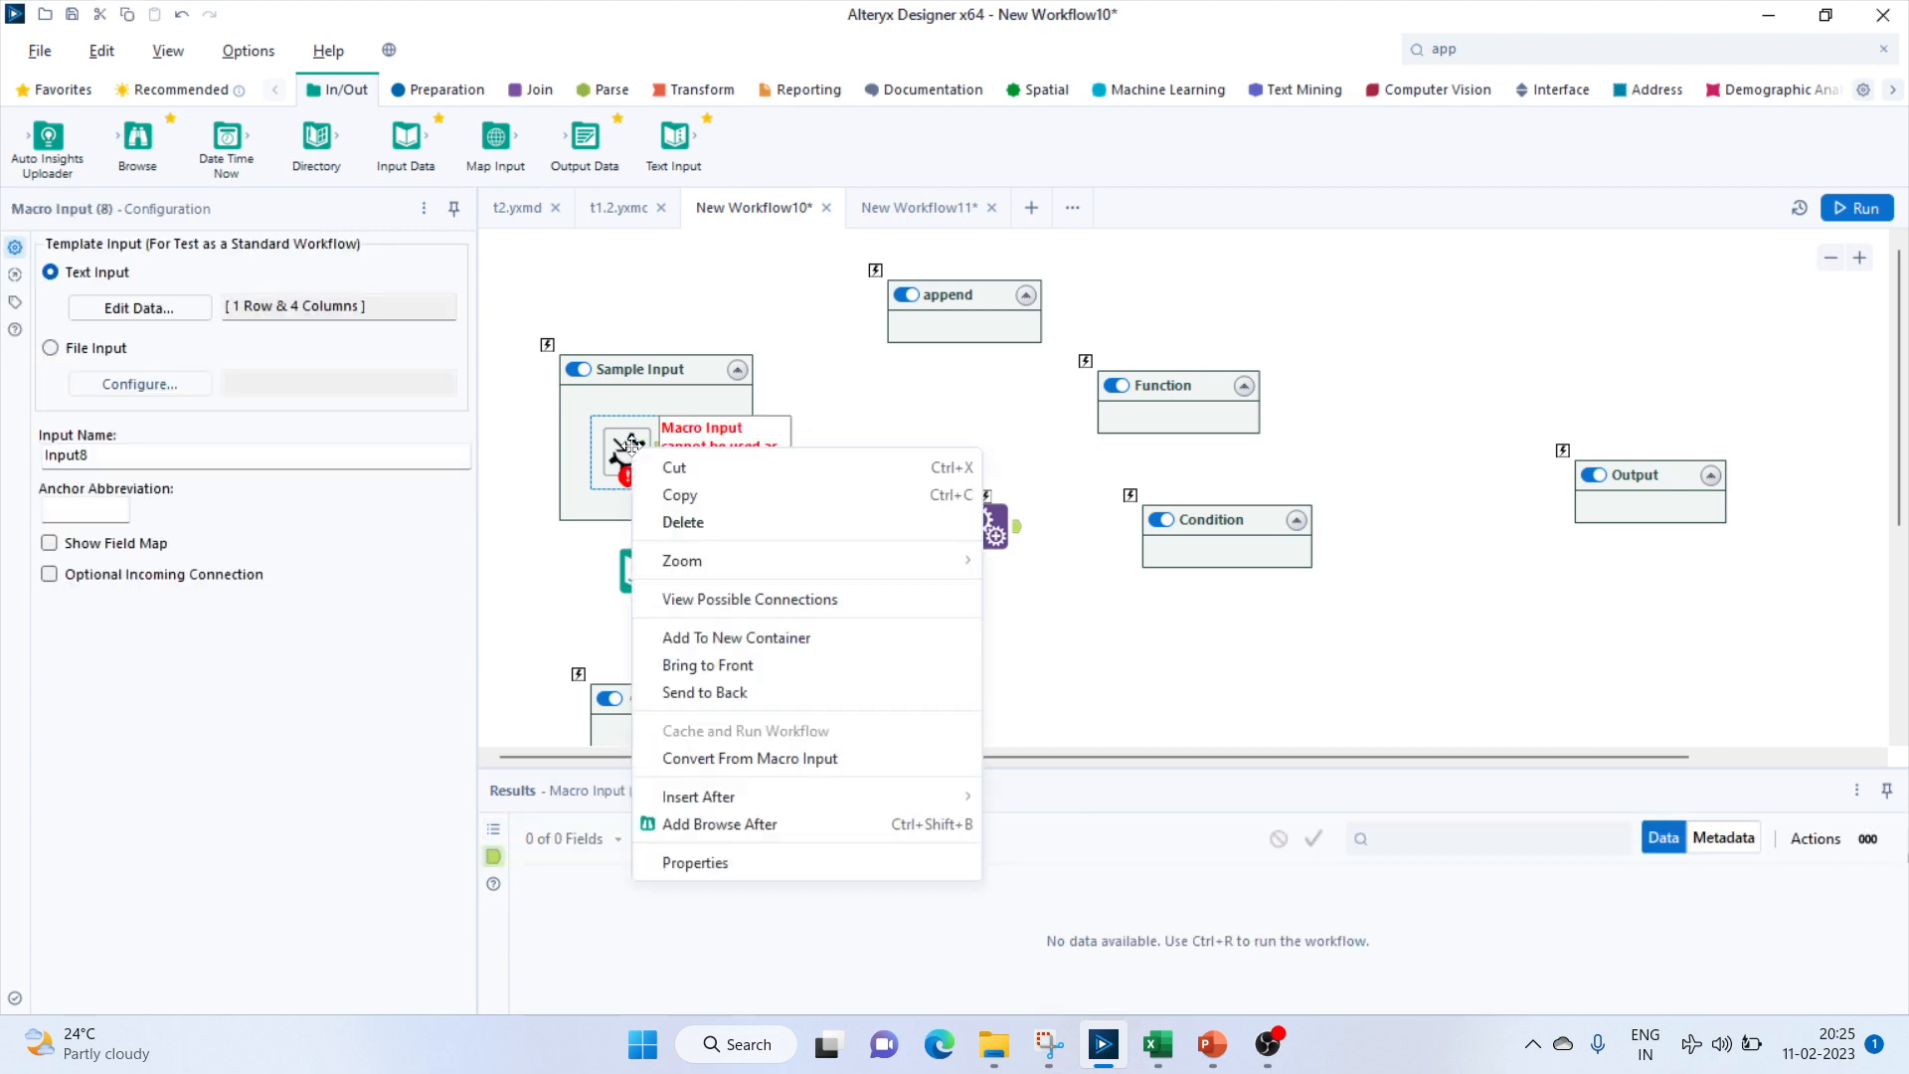
{"action": "left_click", "coordinate": [766, 758]}
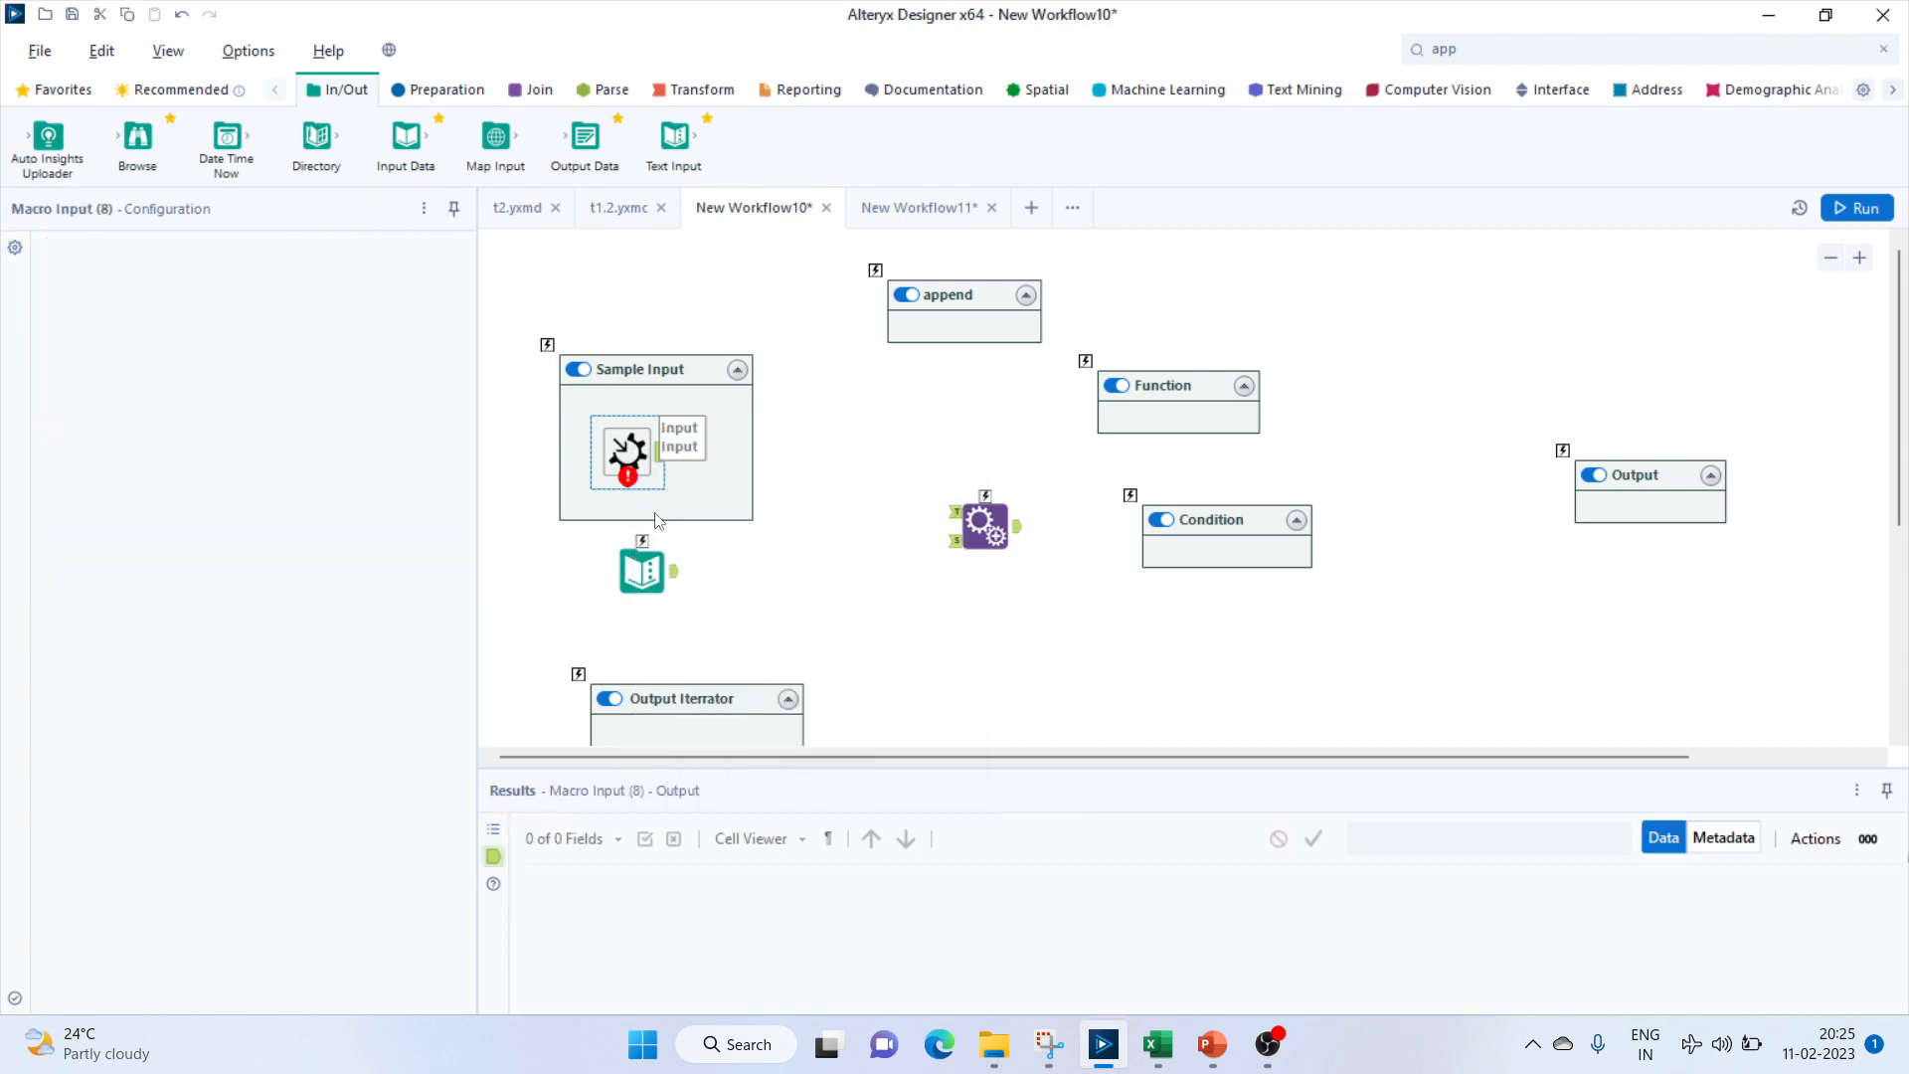
Connect the Sample Input Text Input to Append Fields' target and the sum/count Text Input to its source, converting the former to a macro input.
{"action": "left_click_drag", "start_coordinate": [661, 453], "coordinate": [952, 511]}
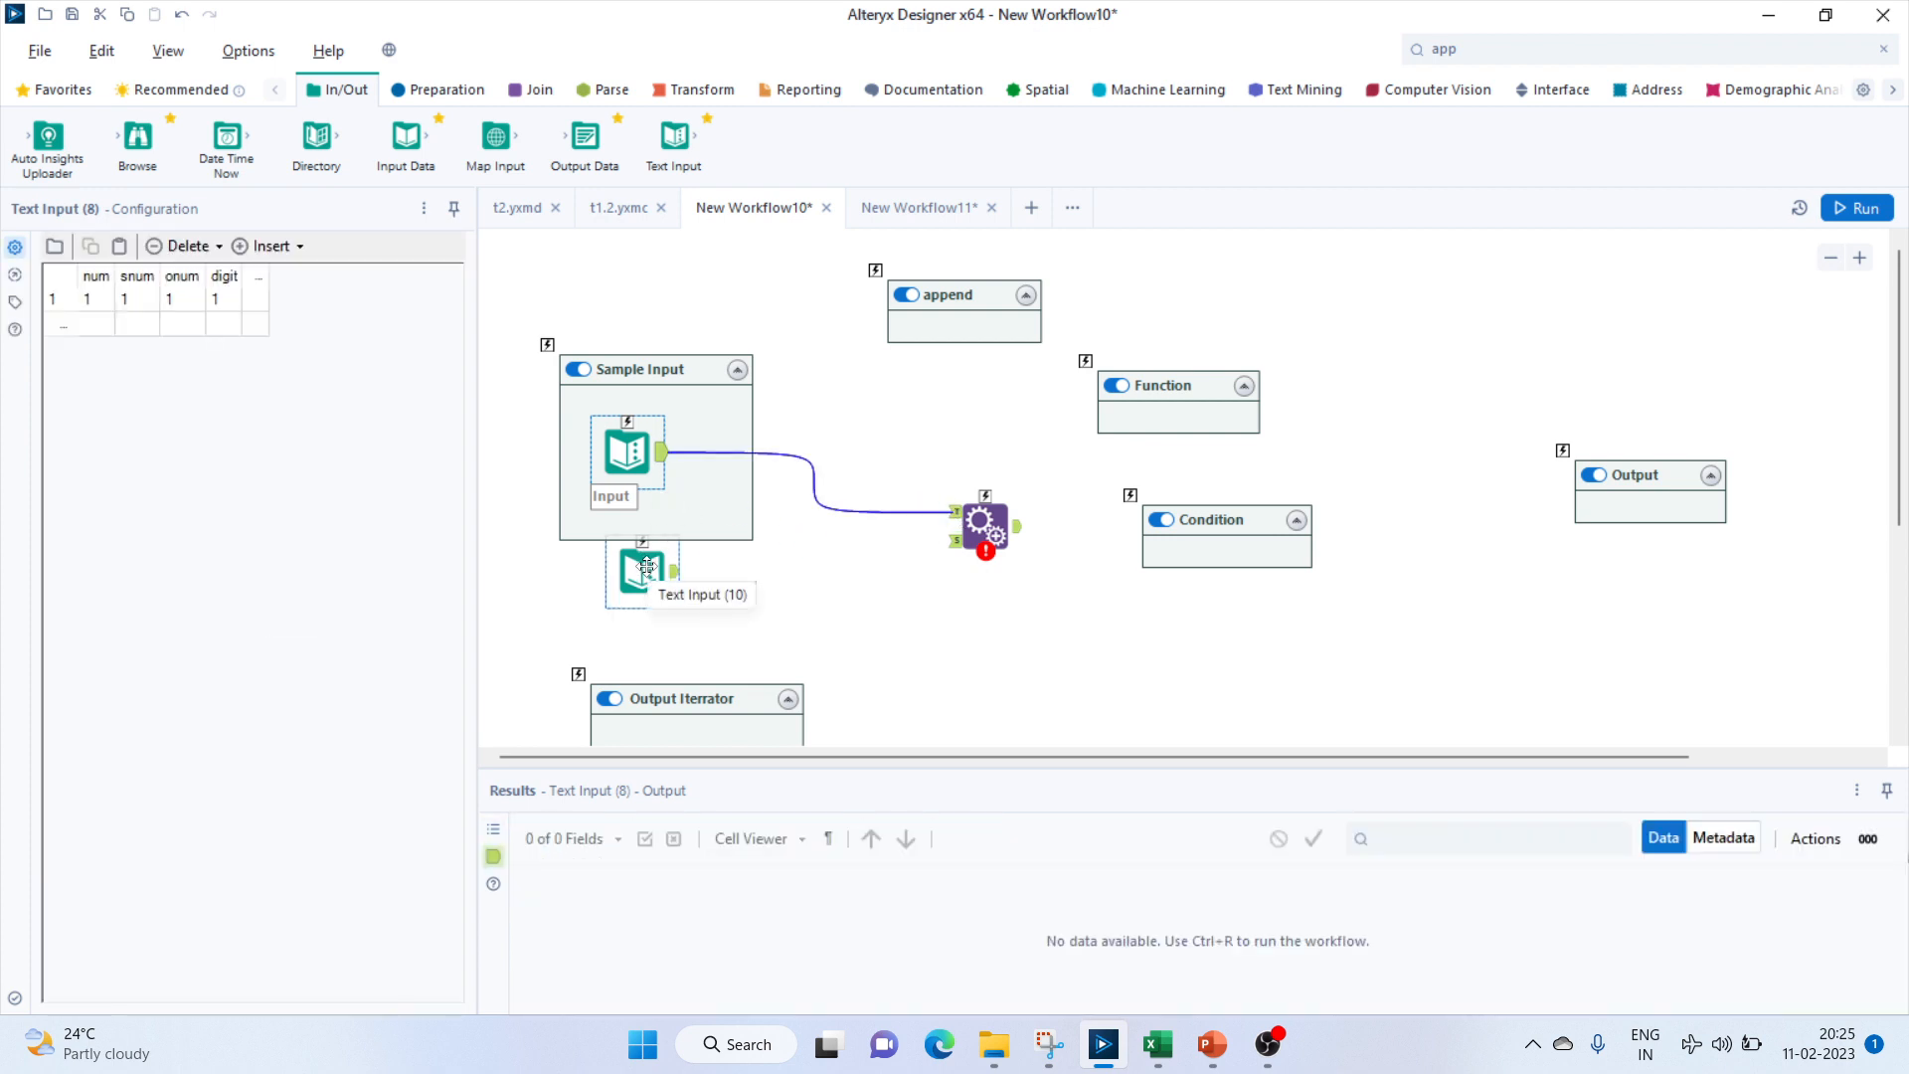
{"action": "left_click_drag", "start_coordinate": [668, 581], "coordinate": [953, 543]}
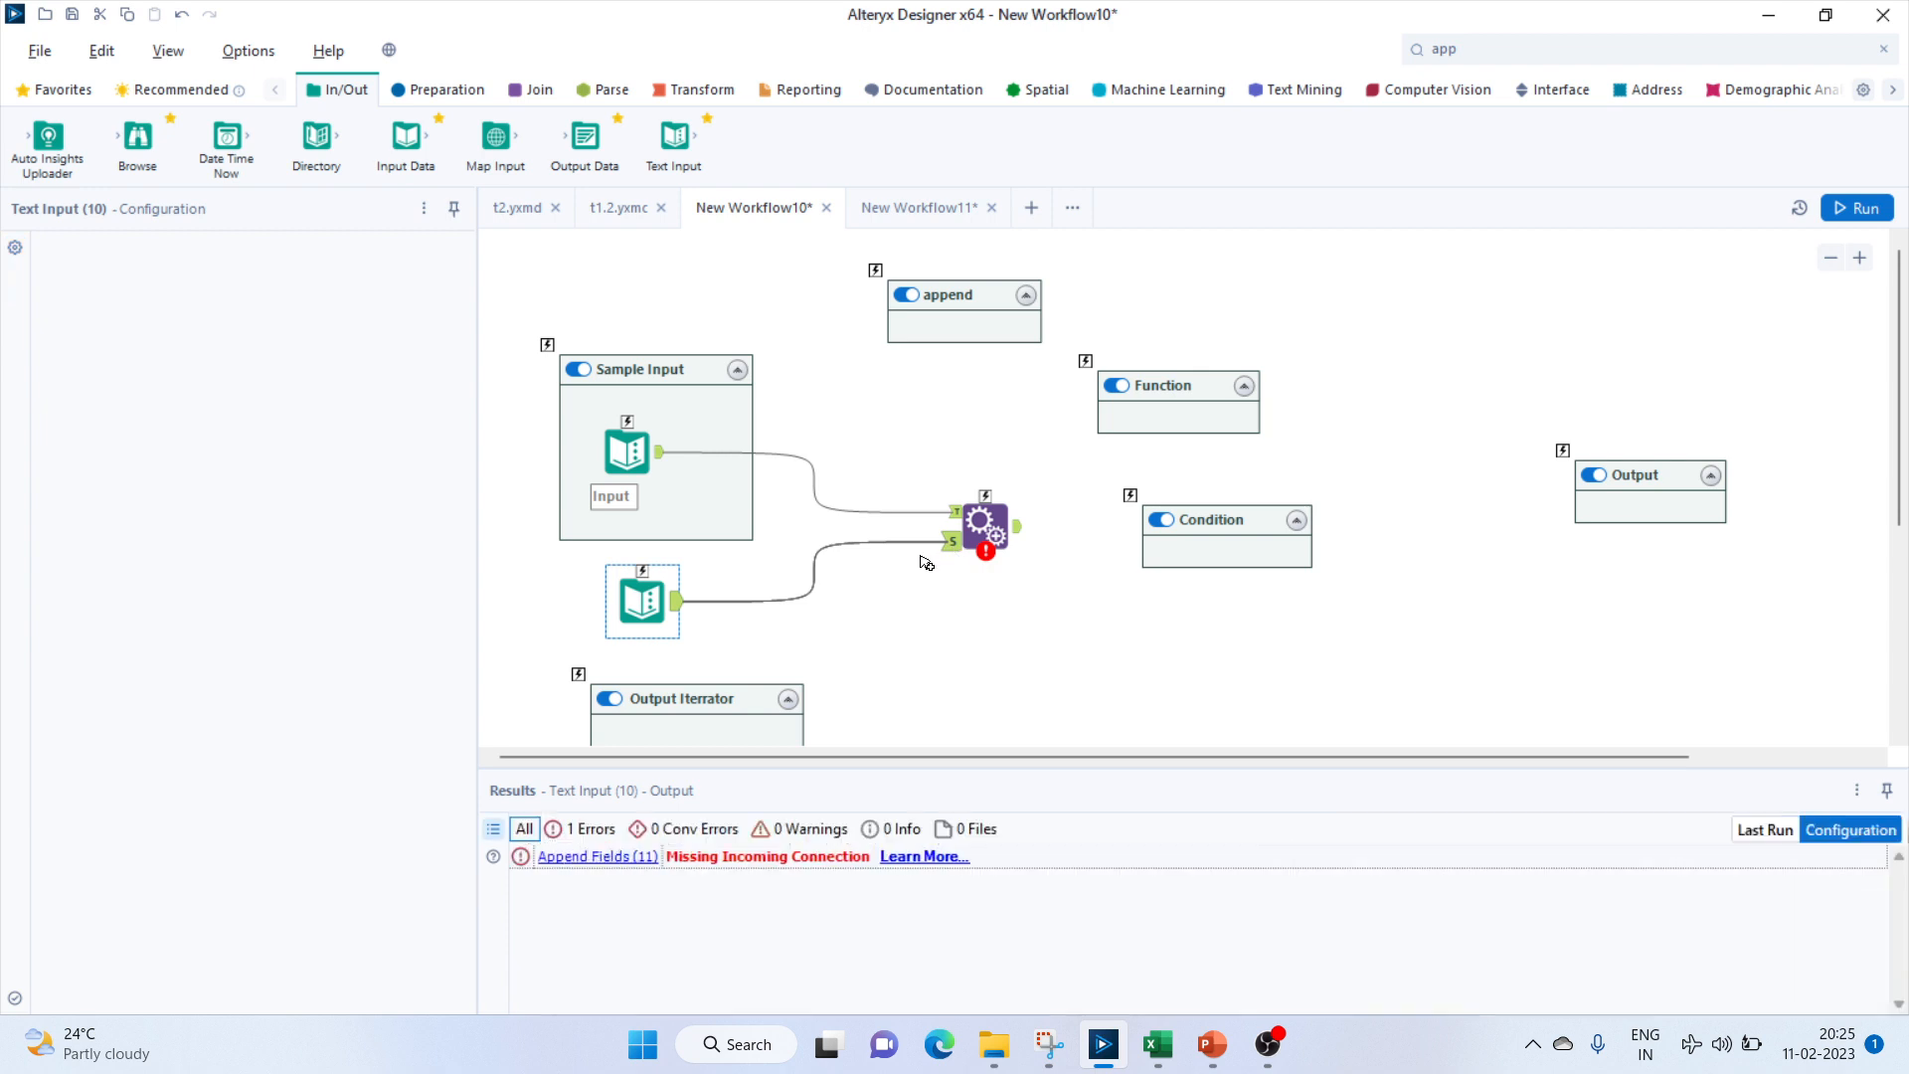
{"action": "right_click", "coordinate": [627, 449]}
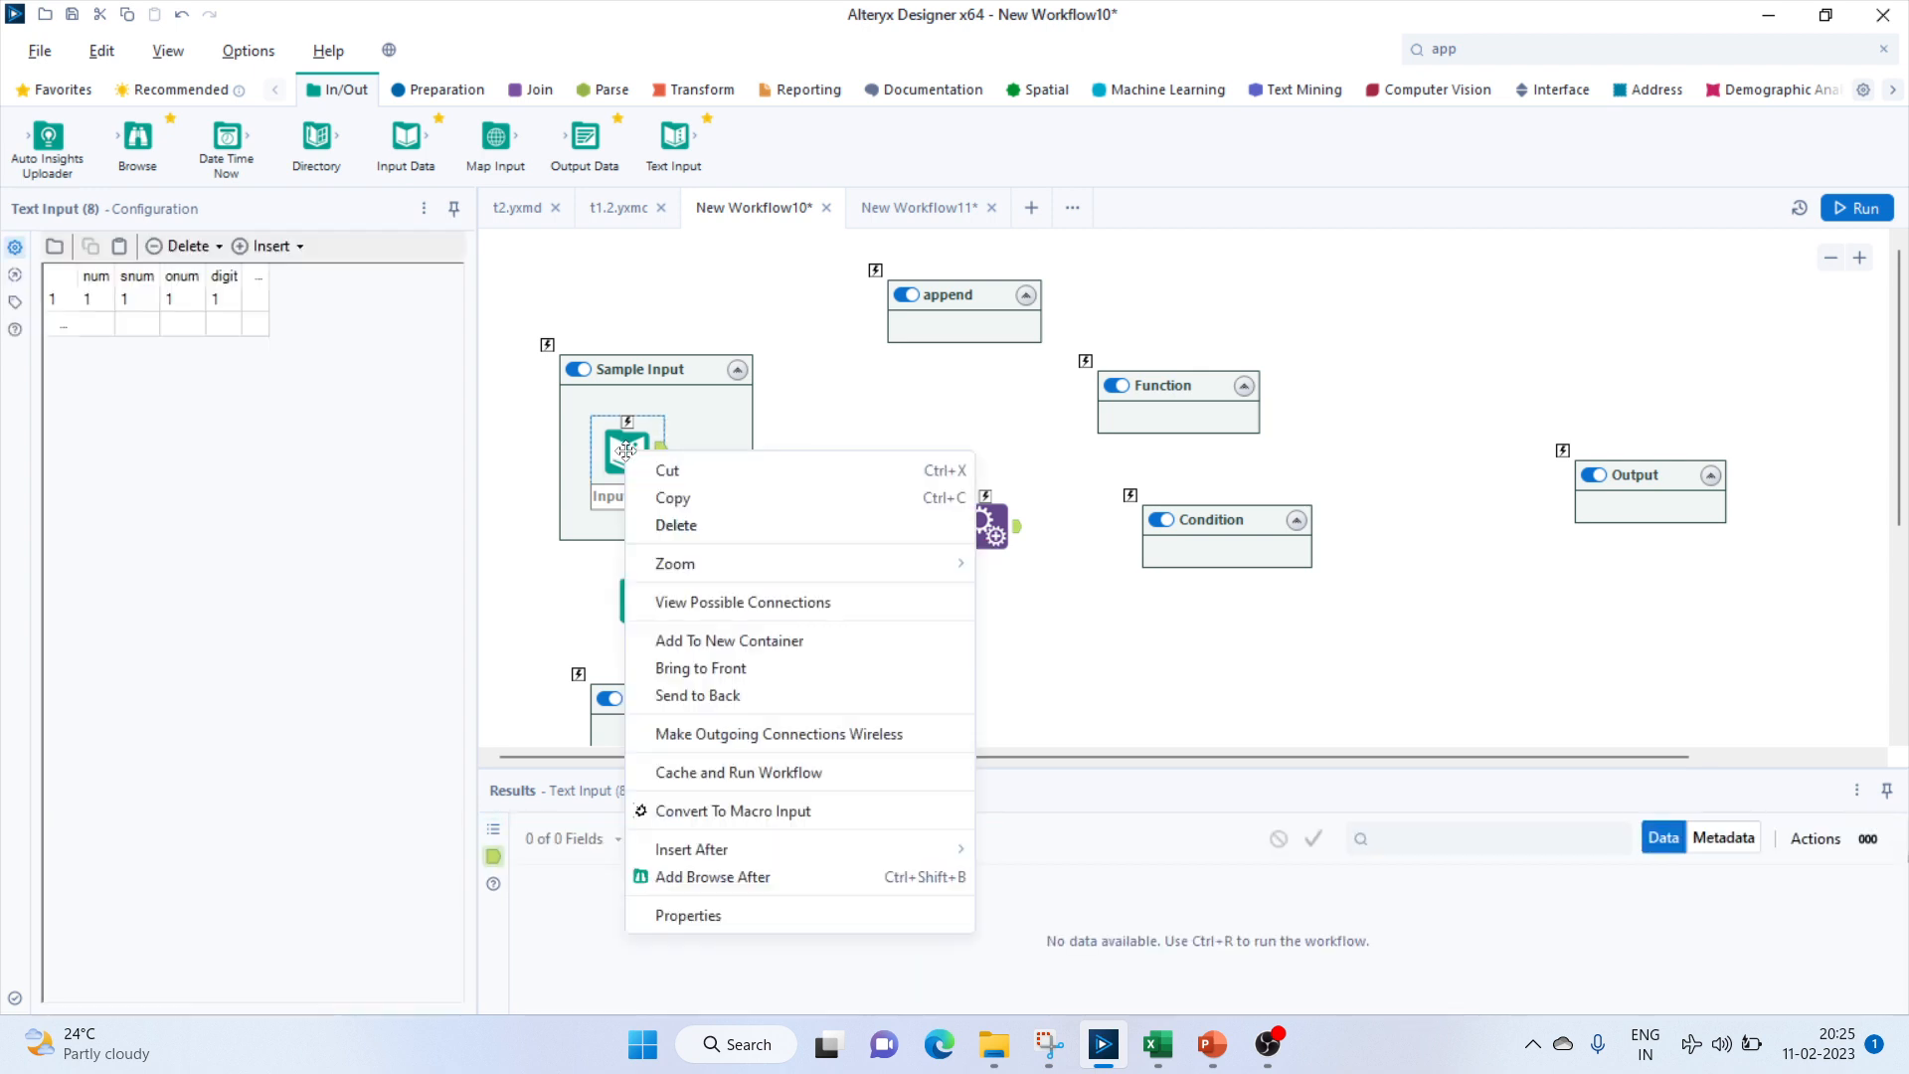
{"action": "left_click", "coordinate": [731, 812]}
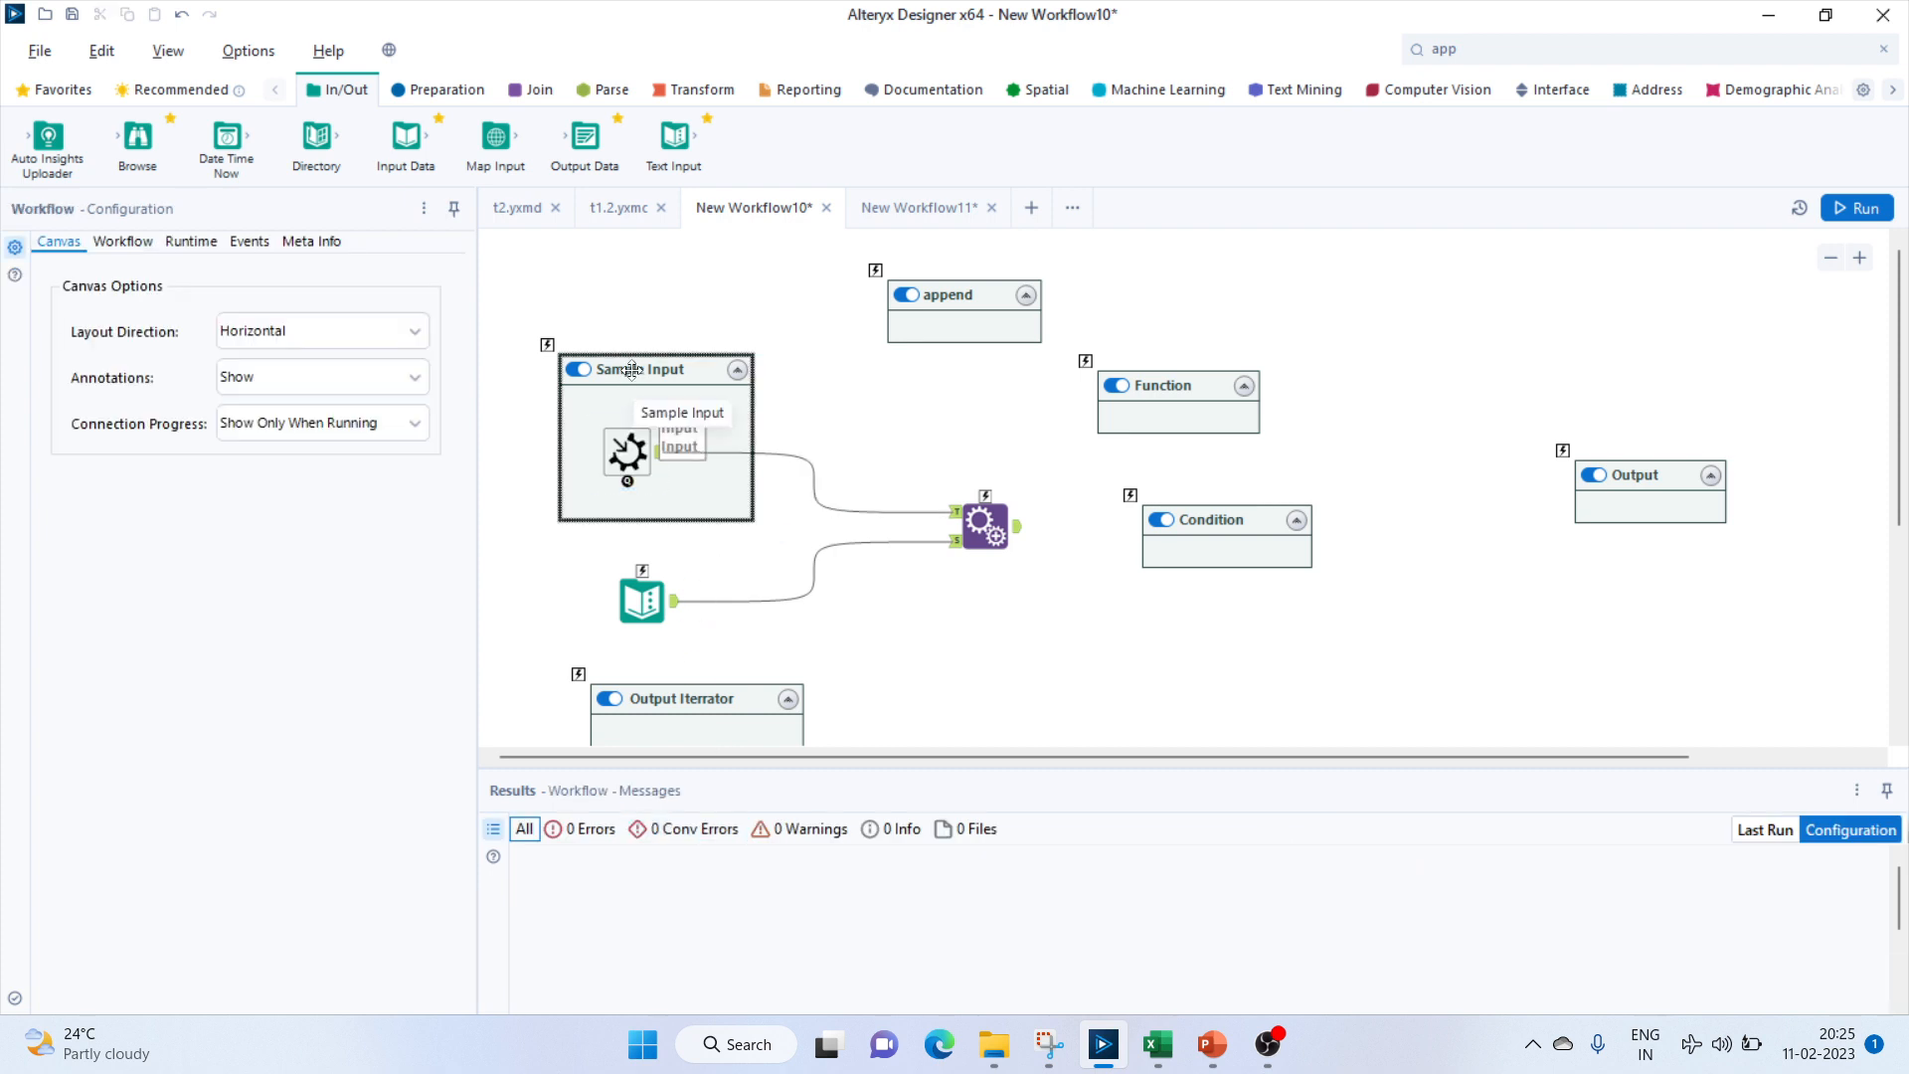
Shift the Sample Input container and the Text Input below it up slightly, and move Append Fields into the append container.
{"action": "left_click_drag", "start_coordinate": [630, 369], "coordinate": [615, 324]}
{"action": "left_click_drag", "start_coordinate": [649, 608], "coordinate": [619, 579]}
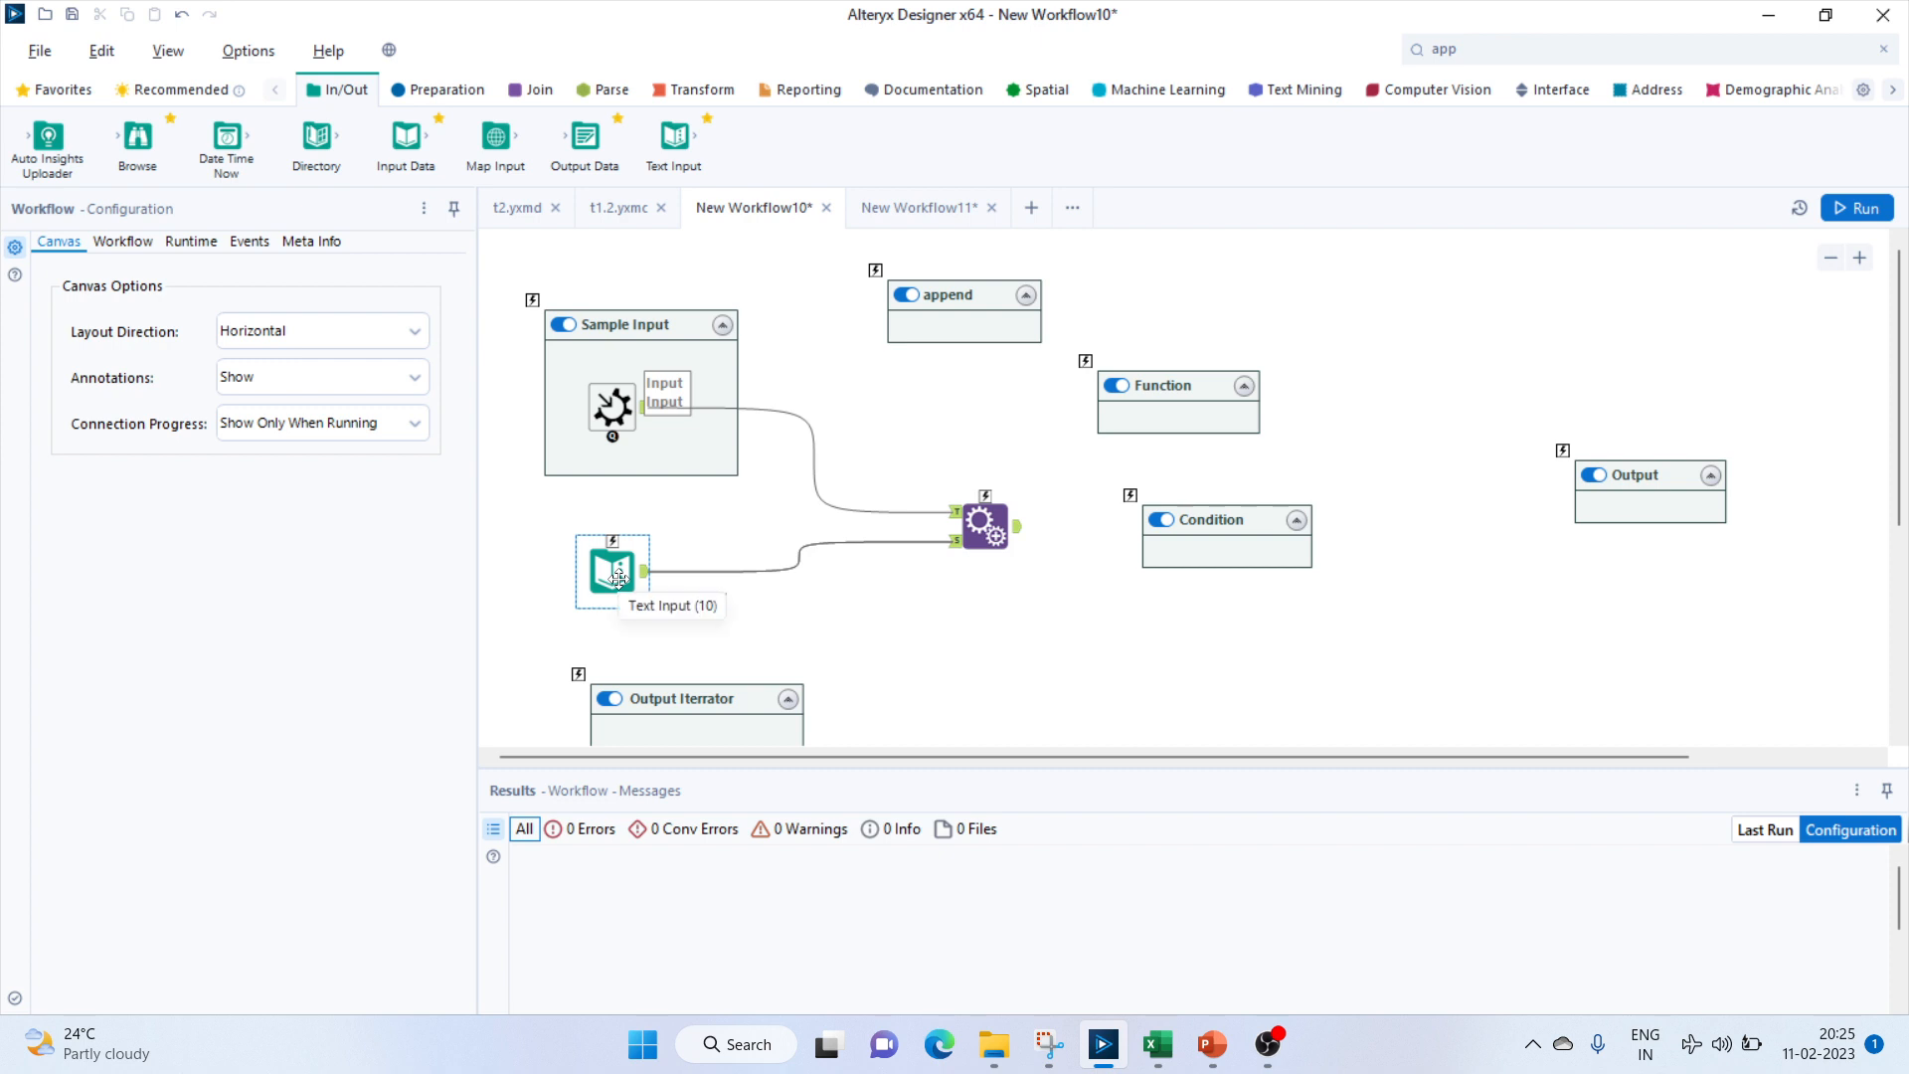
{"action": "left_click_drag", "start_coordinate": [982, 537], "coordinate": [967, 334]}
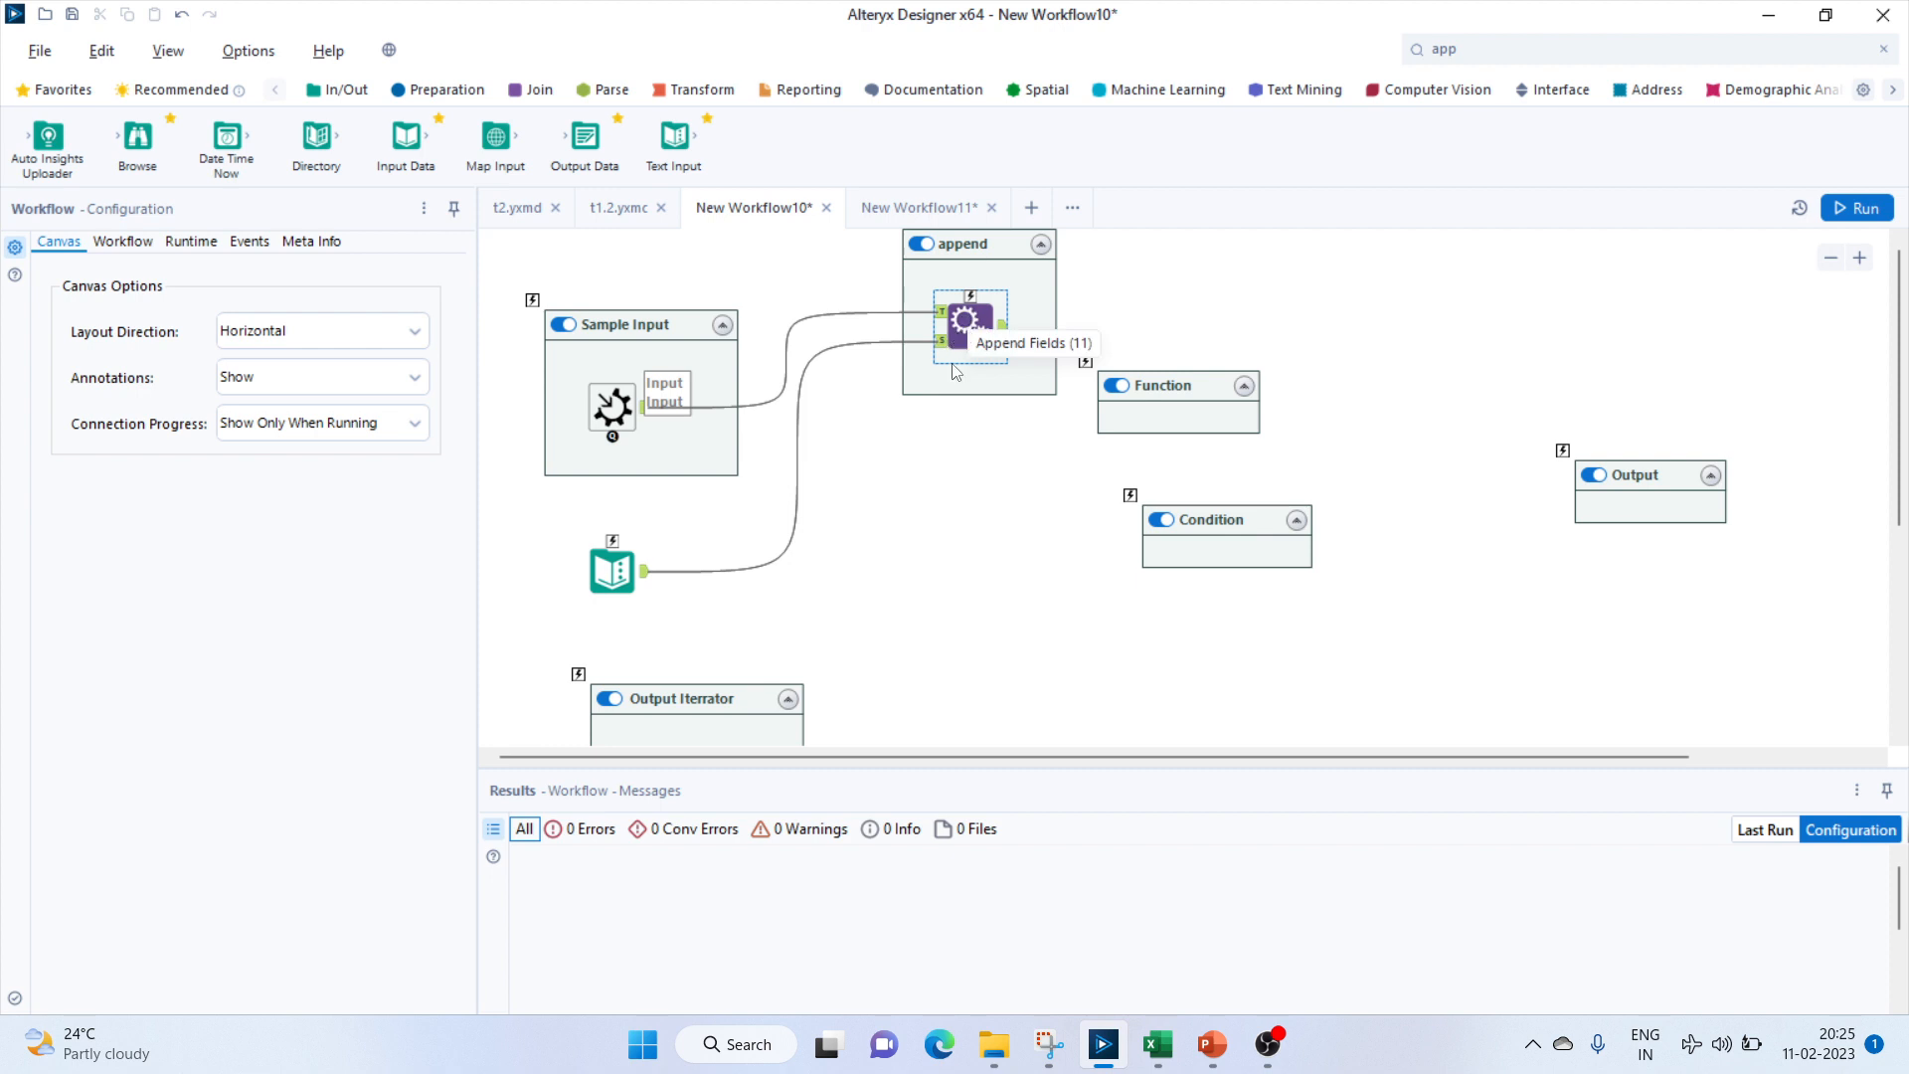
Move the Condition container further down and shift the Function container up and to the right to space out the workflow.
{"action": "left_click", "coordinate": [1258, 534]}
{"action": "left_click_drag", "start_coordinate": [1258, 534], "coordinate": [1229, 639]}
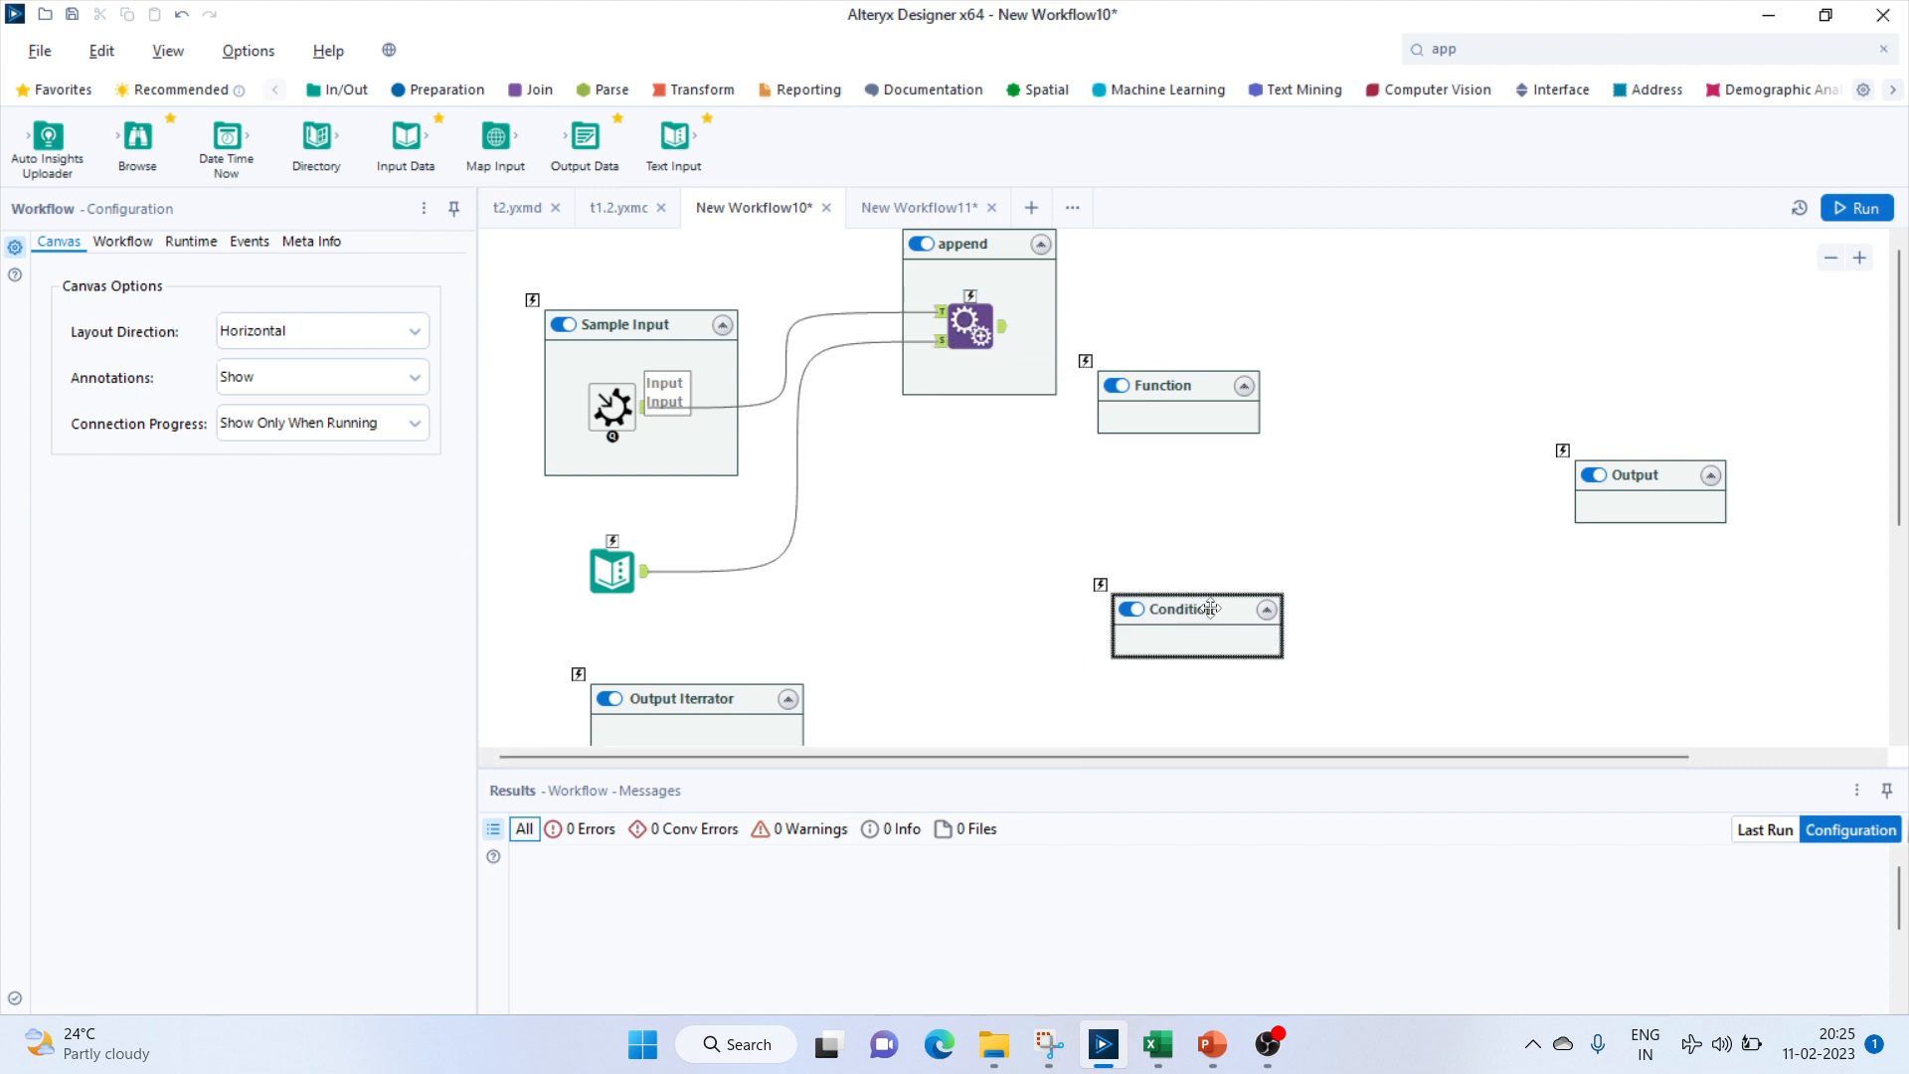
{"action": "left_click_drag", "start_coordinate": [1173, 412], "coordinate": [1248, 380]}
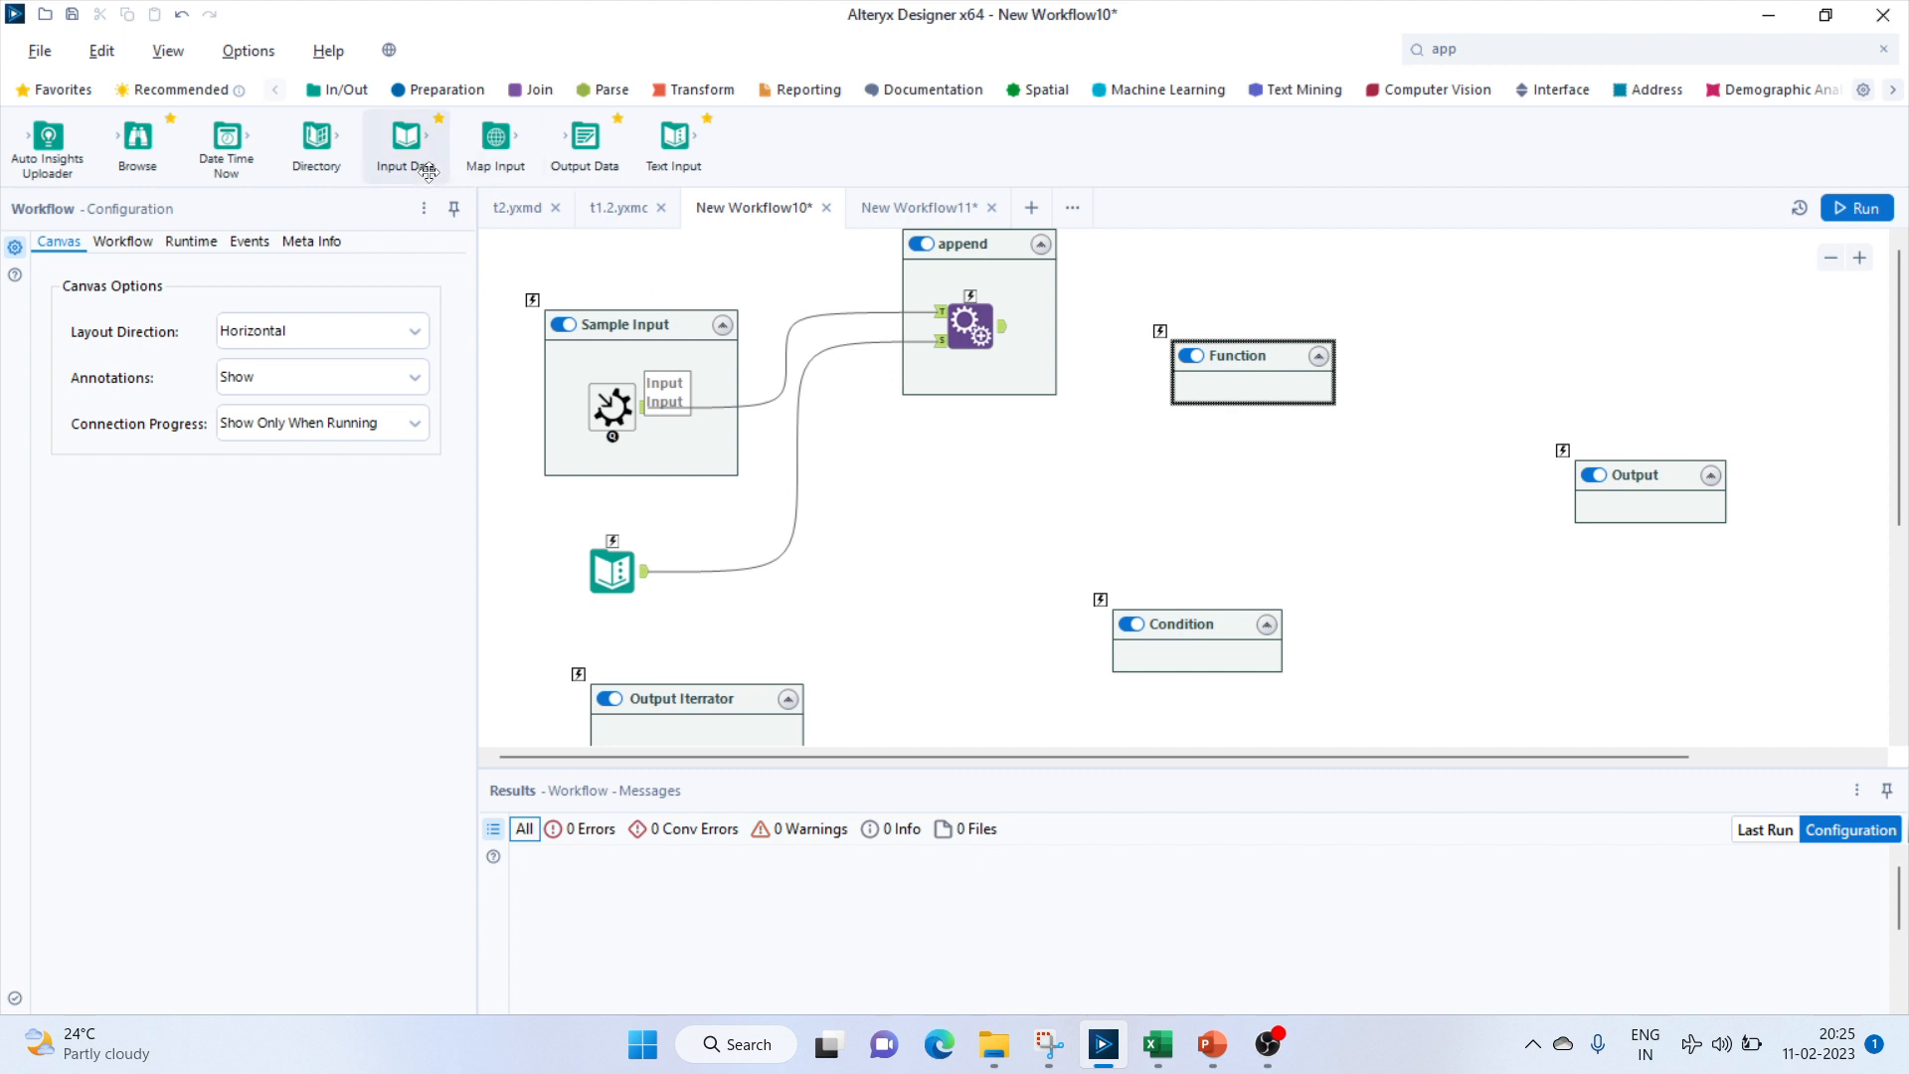
Add a Formula tool inside the Function container and connect the Append Fields output to its input.
{"action": "left_click", "coordinate": [437, 89]}
{"action": "left_click_drag", "start_coordinate": [317, 140], "coordinate": [1241, 379]}
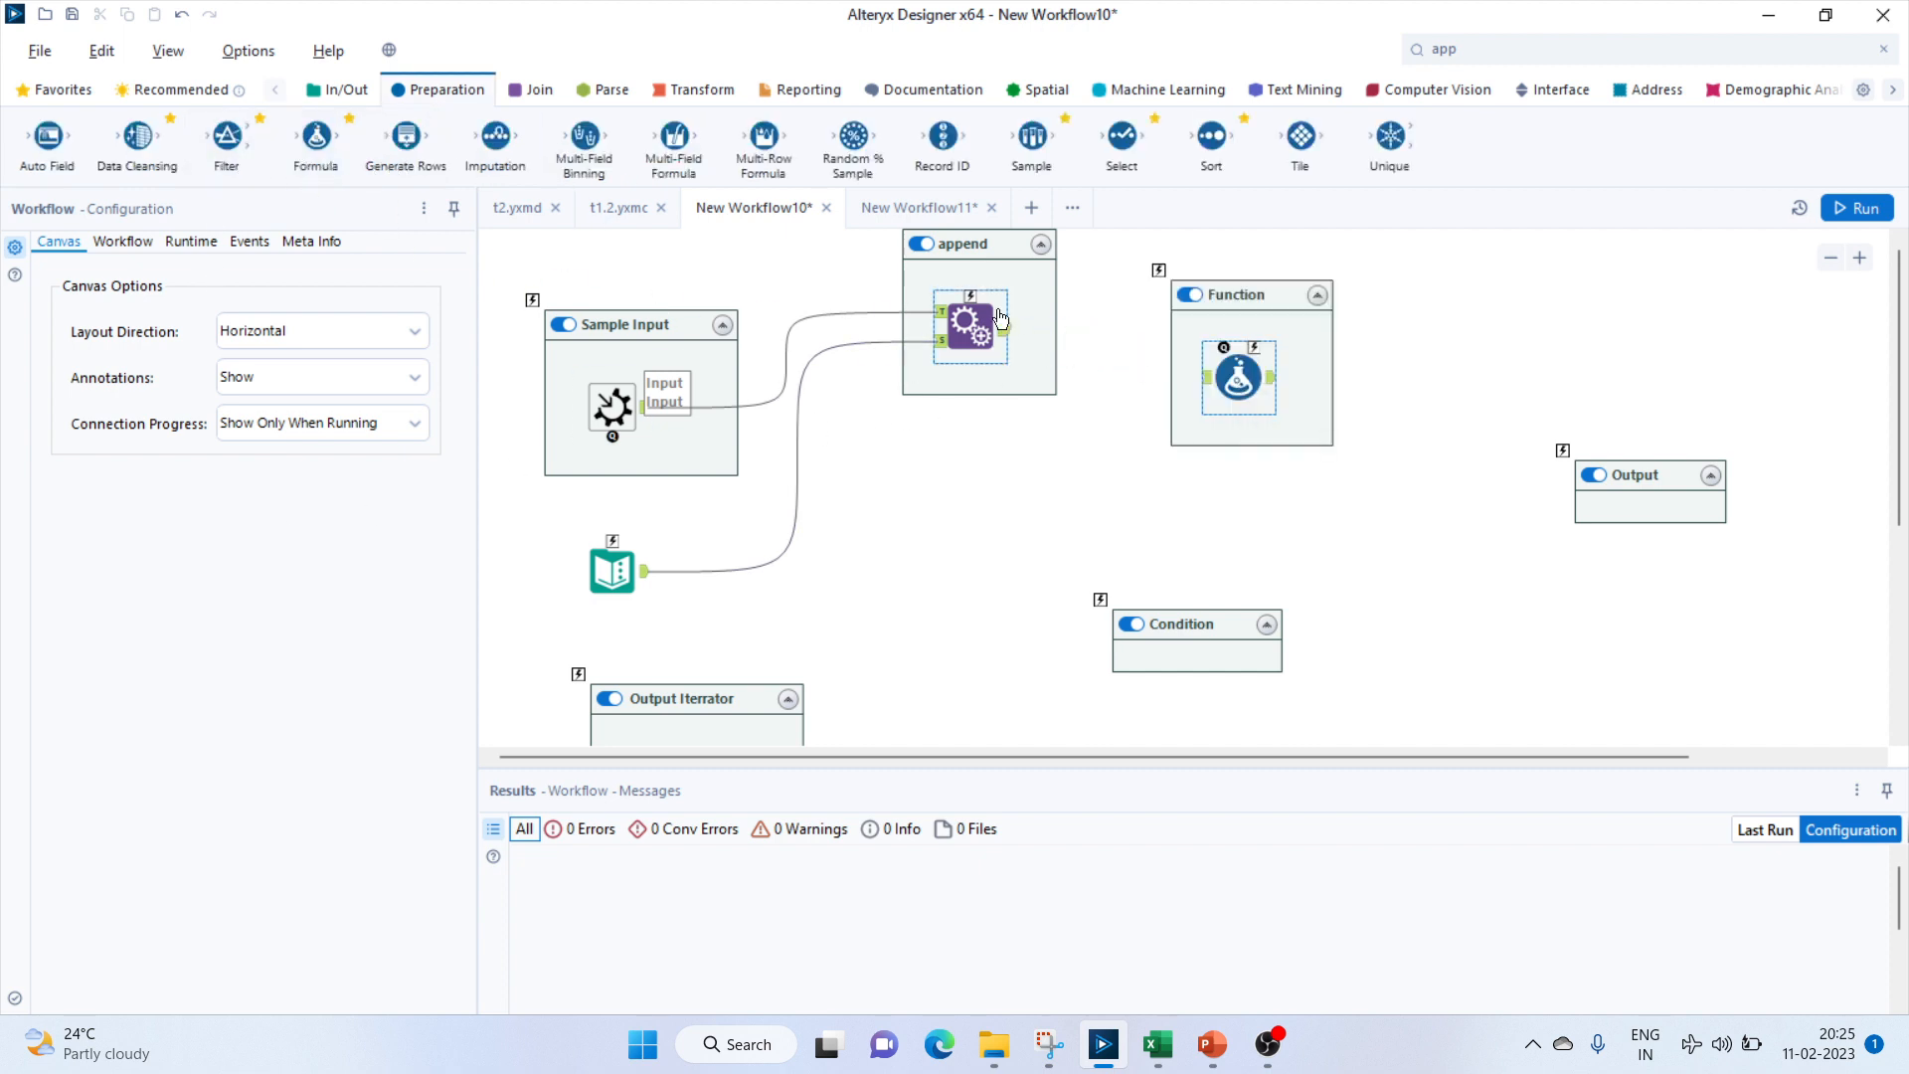
{"action": "left_click_drag", "start_coordinate": [1004, 329], "coordinate": [1207, 377]}
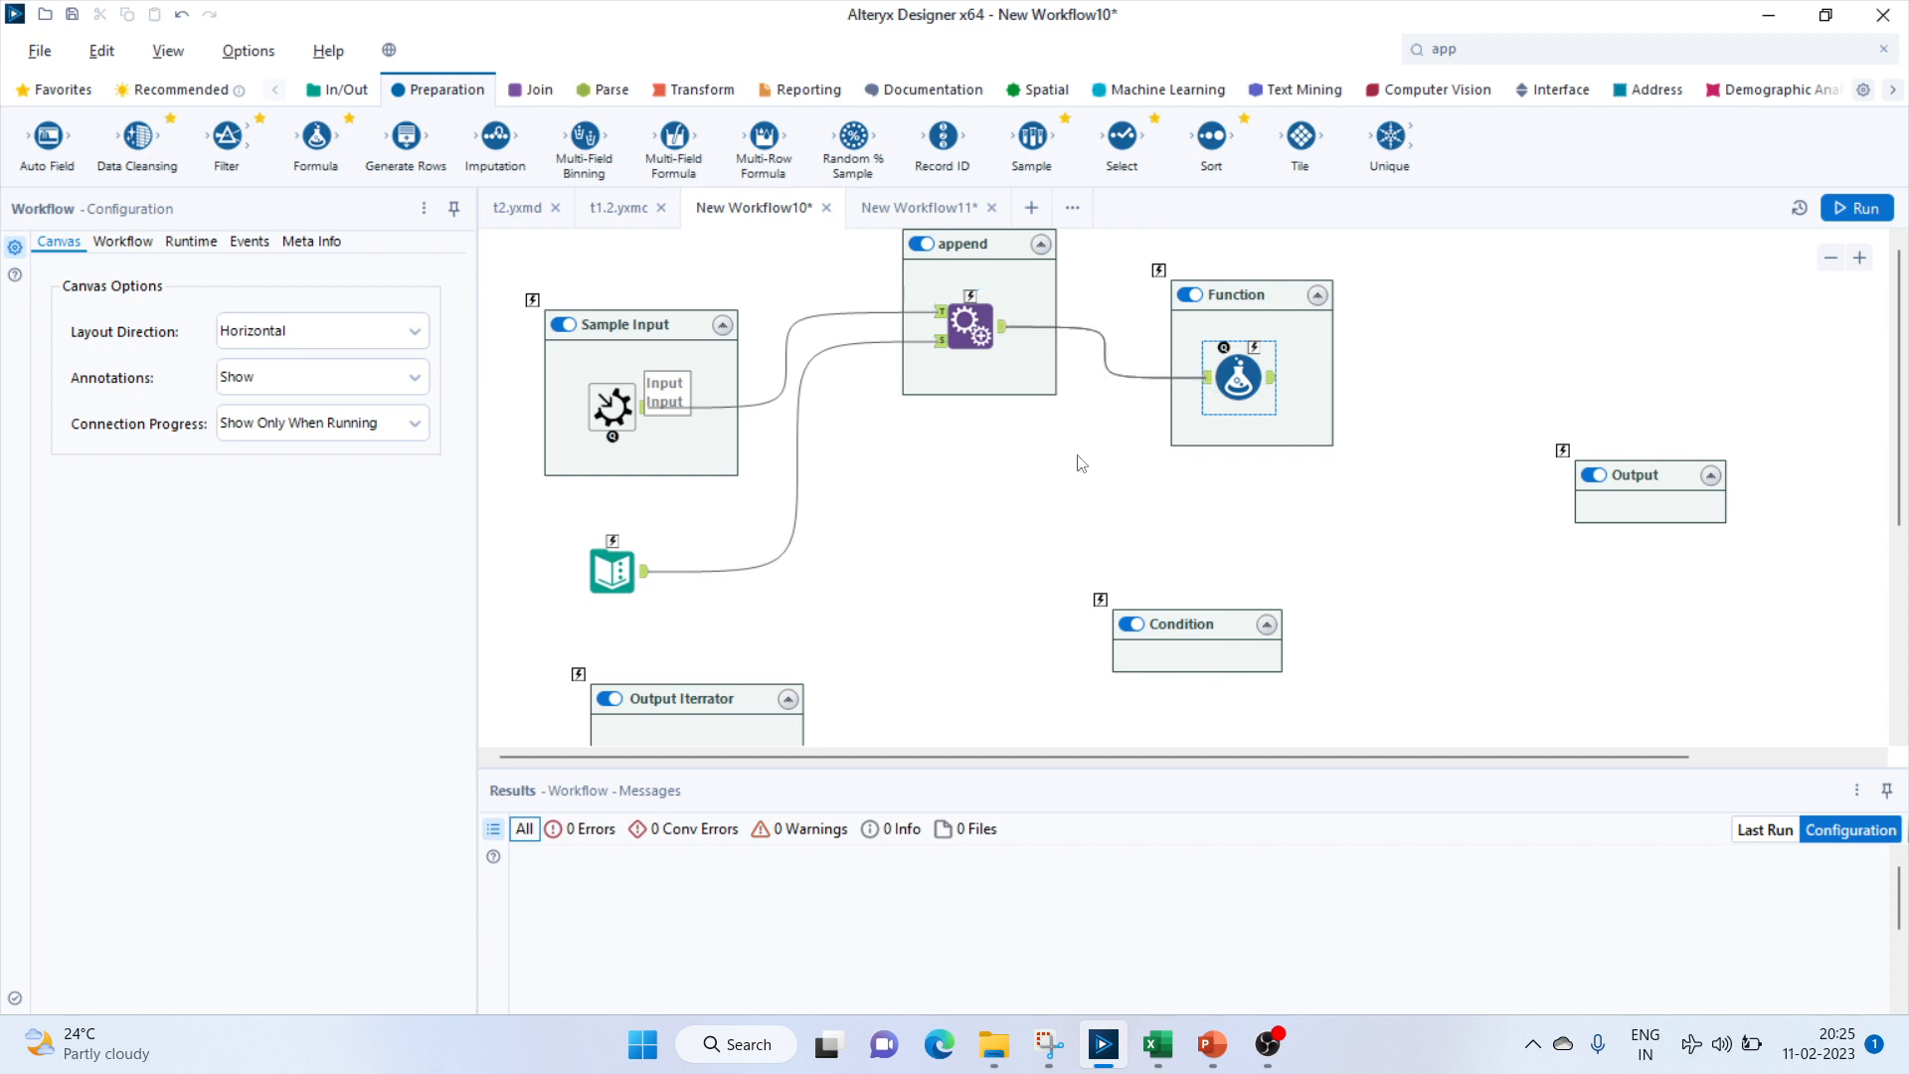
Review the fields coming through Append Fields and the digit-extraction logic in the Excel worksheet, and return to the Formula tool in Alteryx Designer.
{"action": "left_click", "coordinate": [1235, 367]}
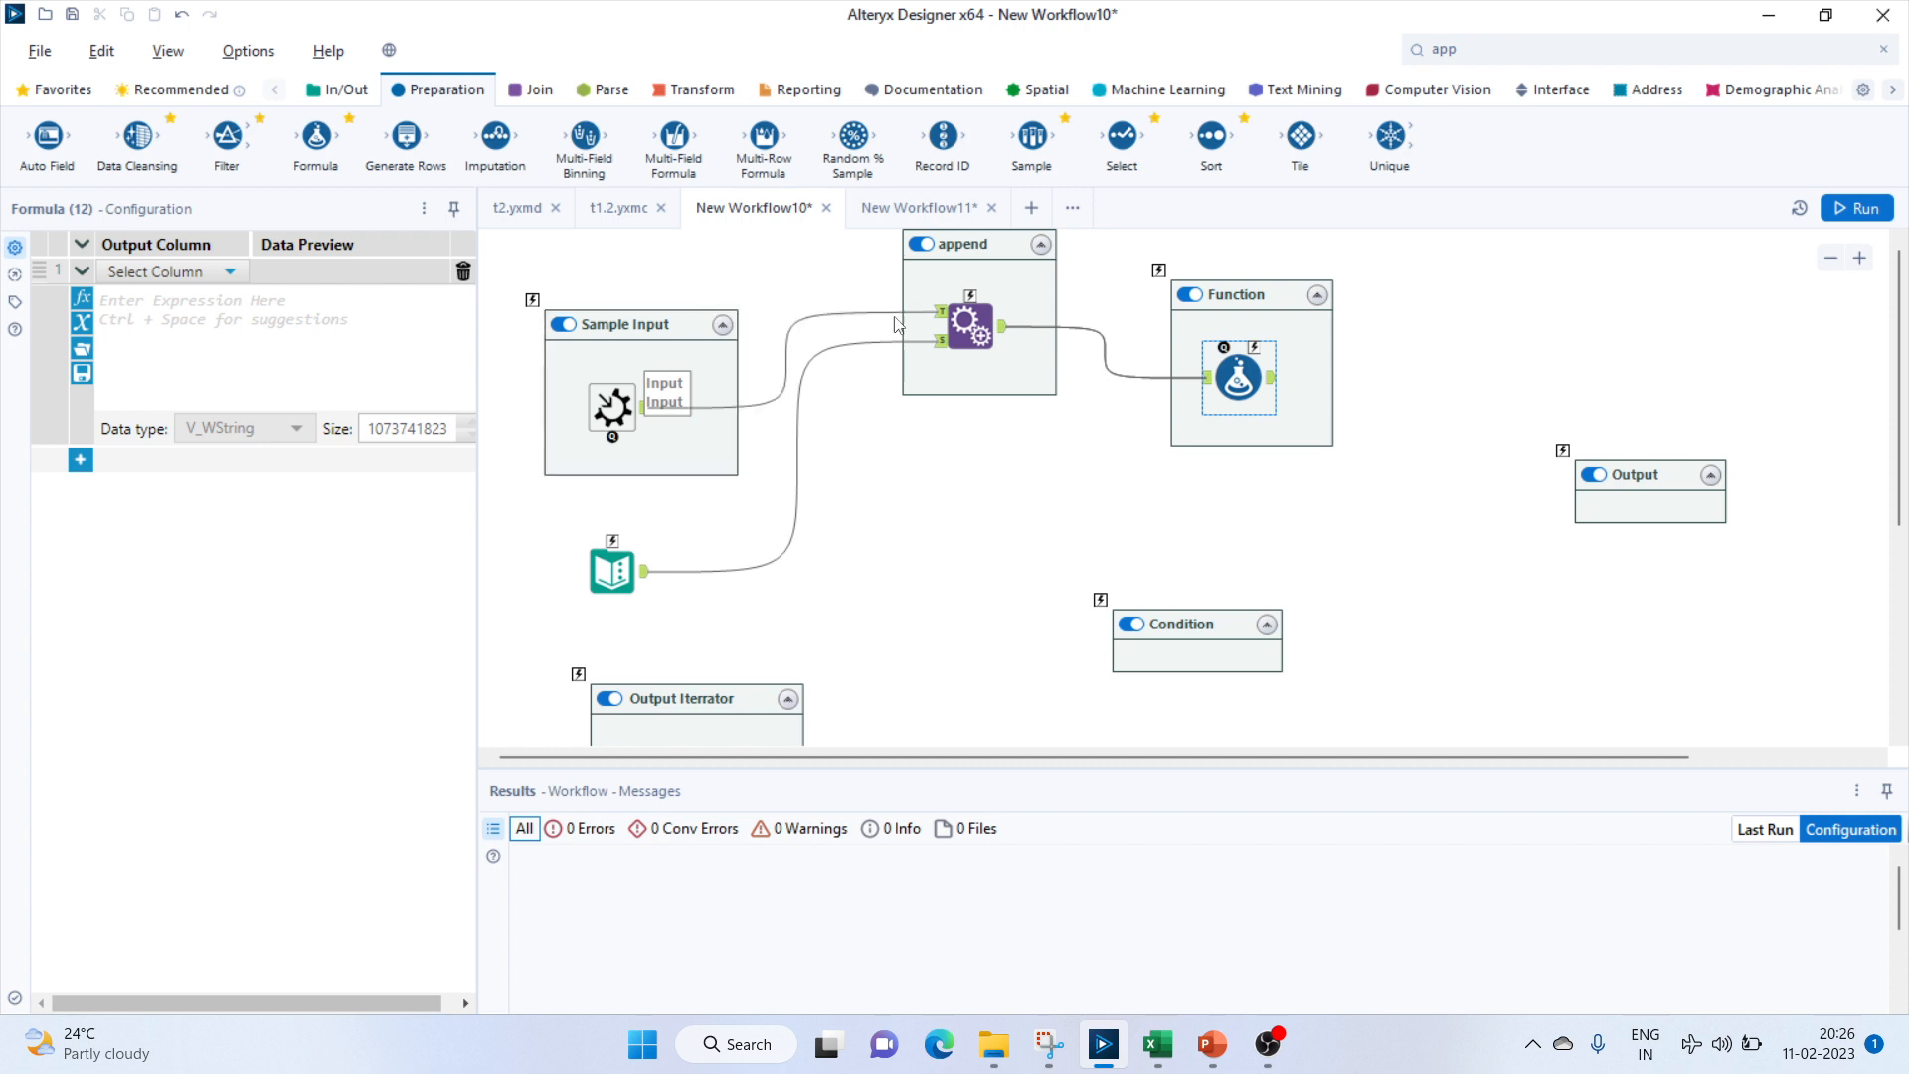
{"action": "left_click", "coordinate": [970, 325]}
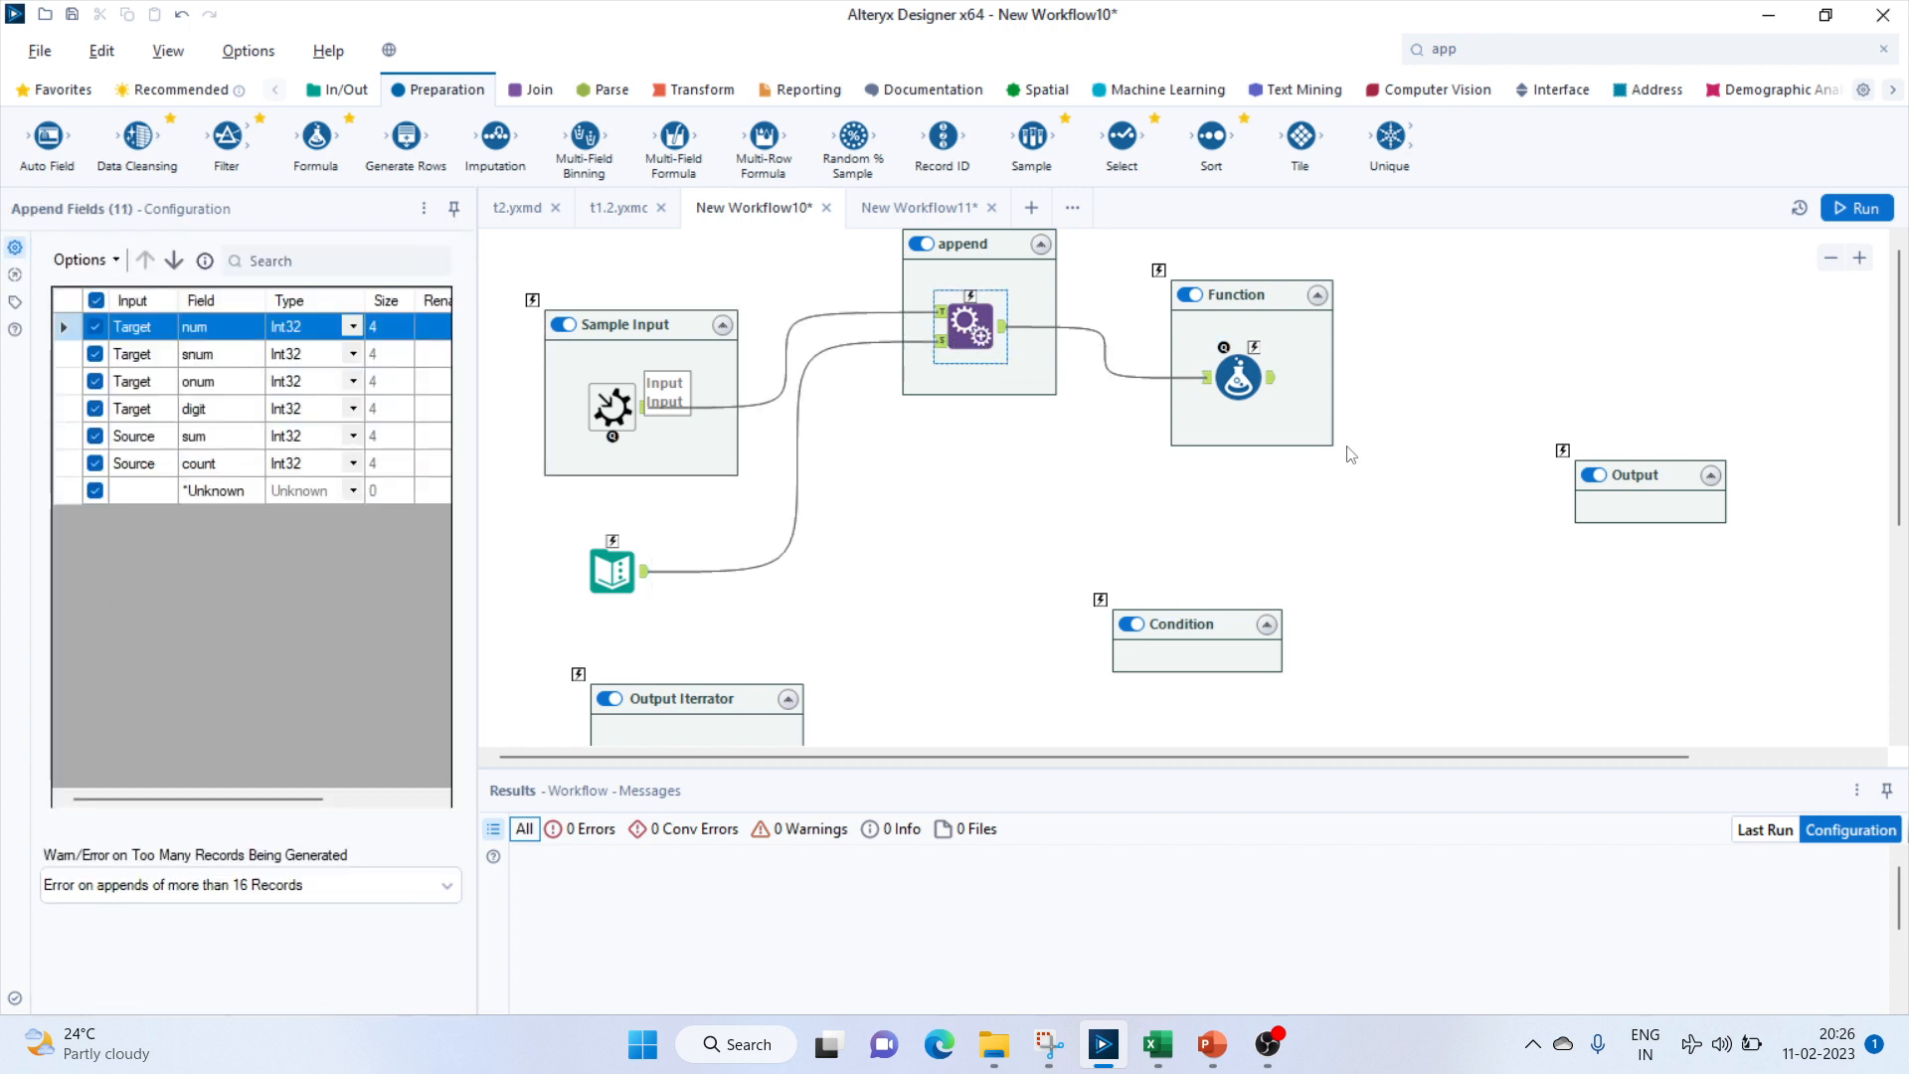
{"action": "left_click", "coordinate": [1238, 377]}
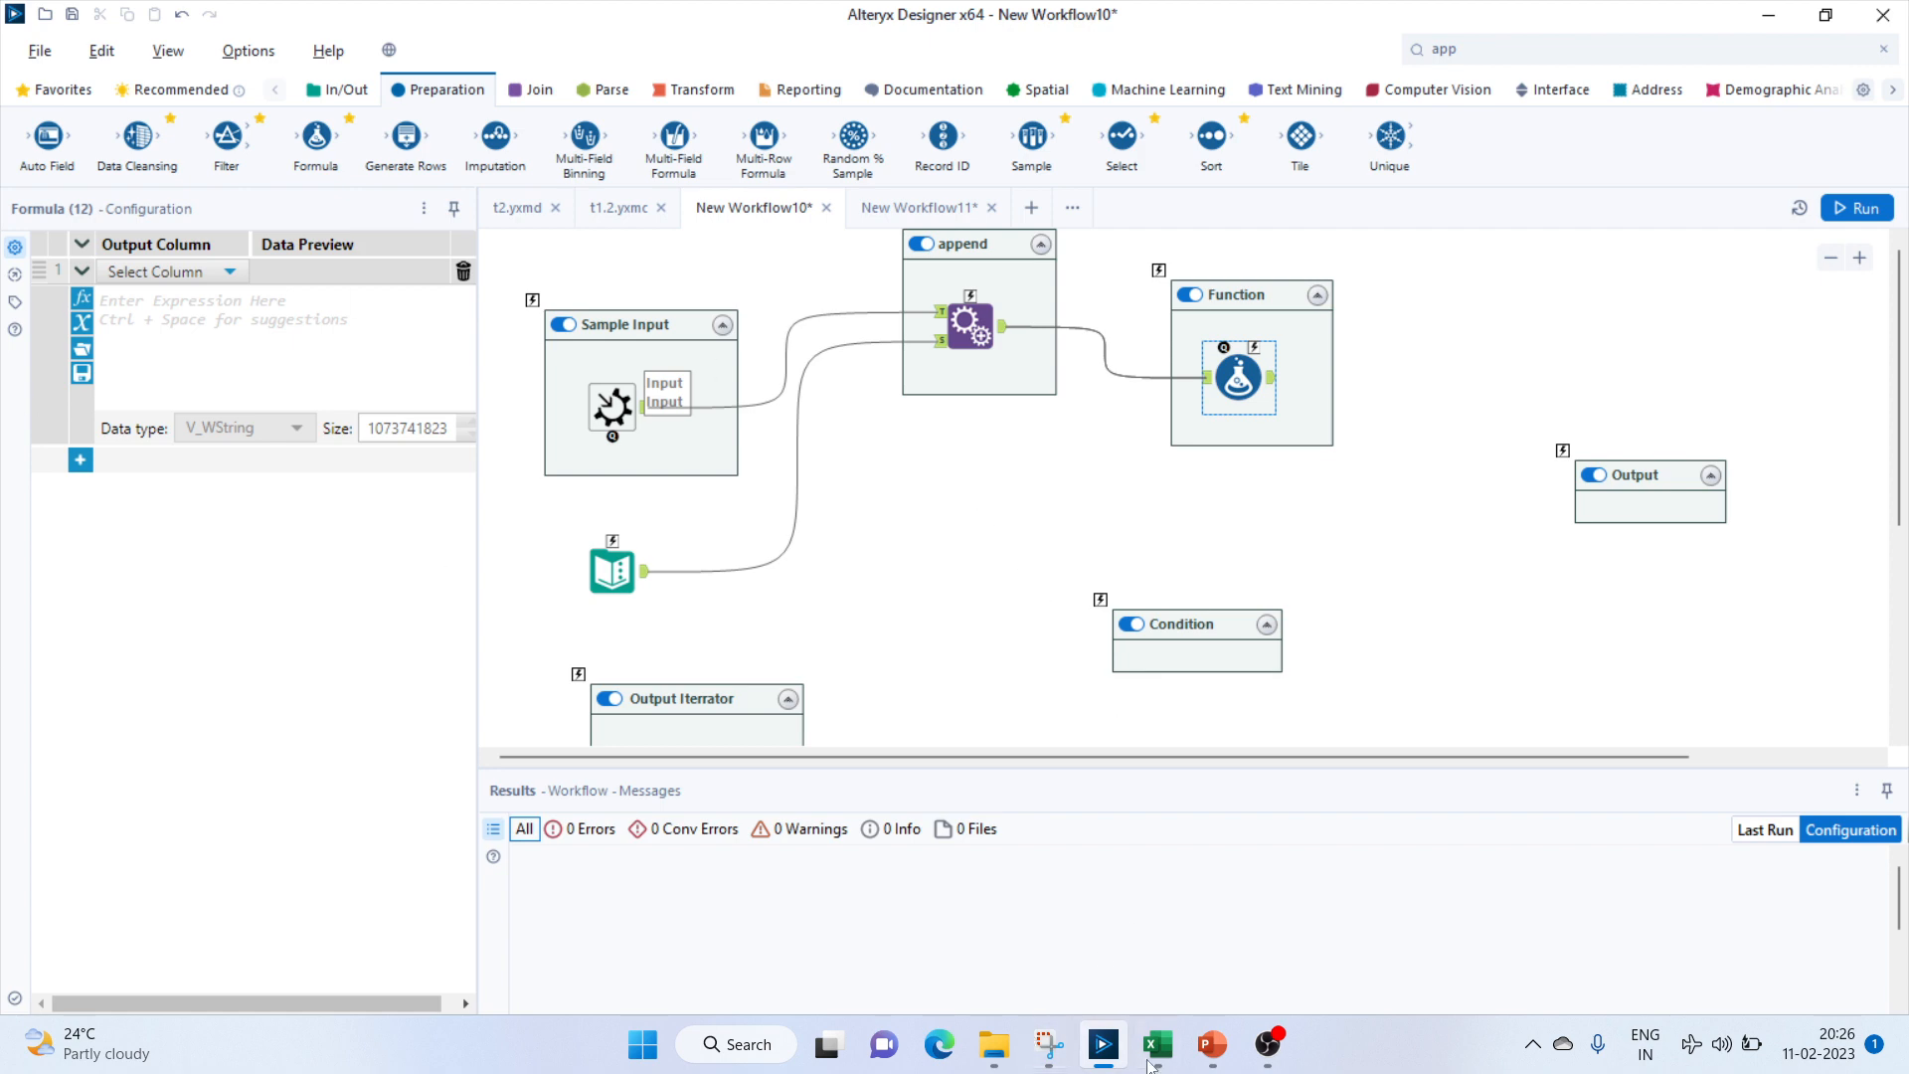
{"action": "left_click", "coordinate": [1177, 1045]}
{"action": "left_click", "coordinate": [319, 411]}
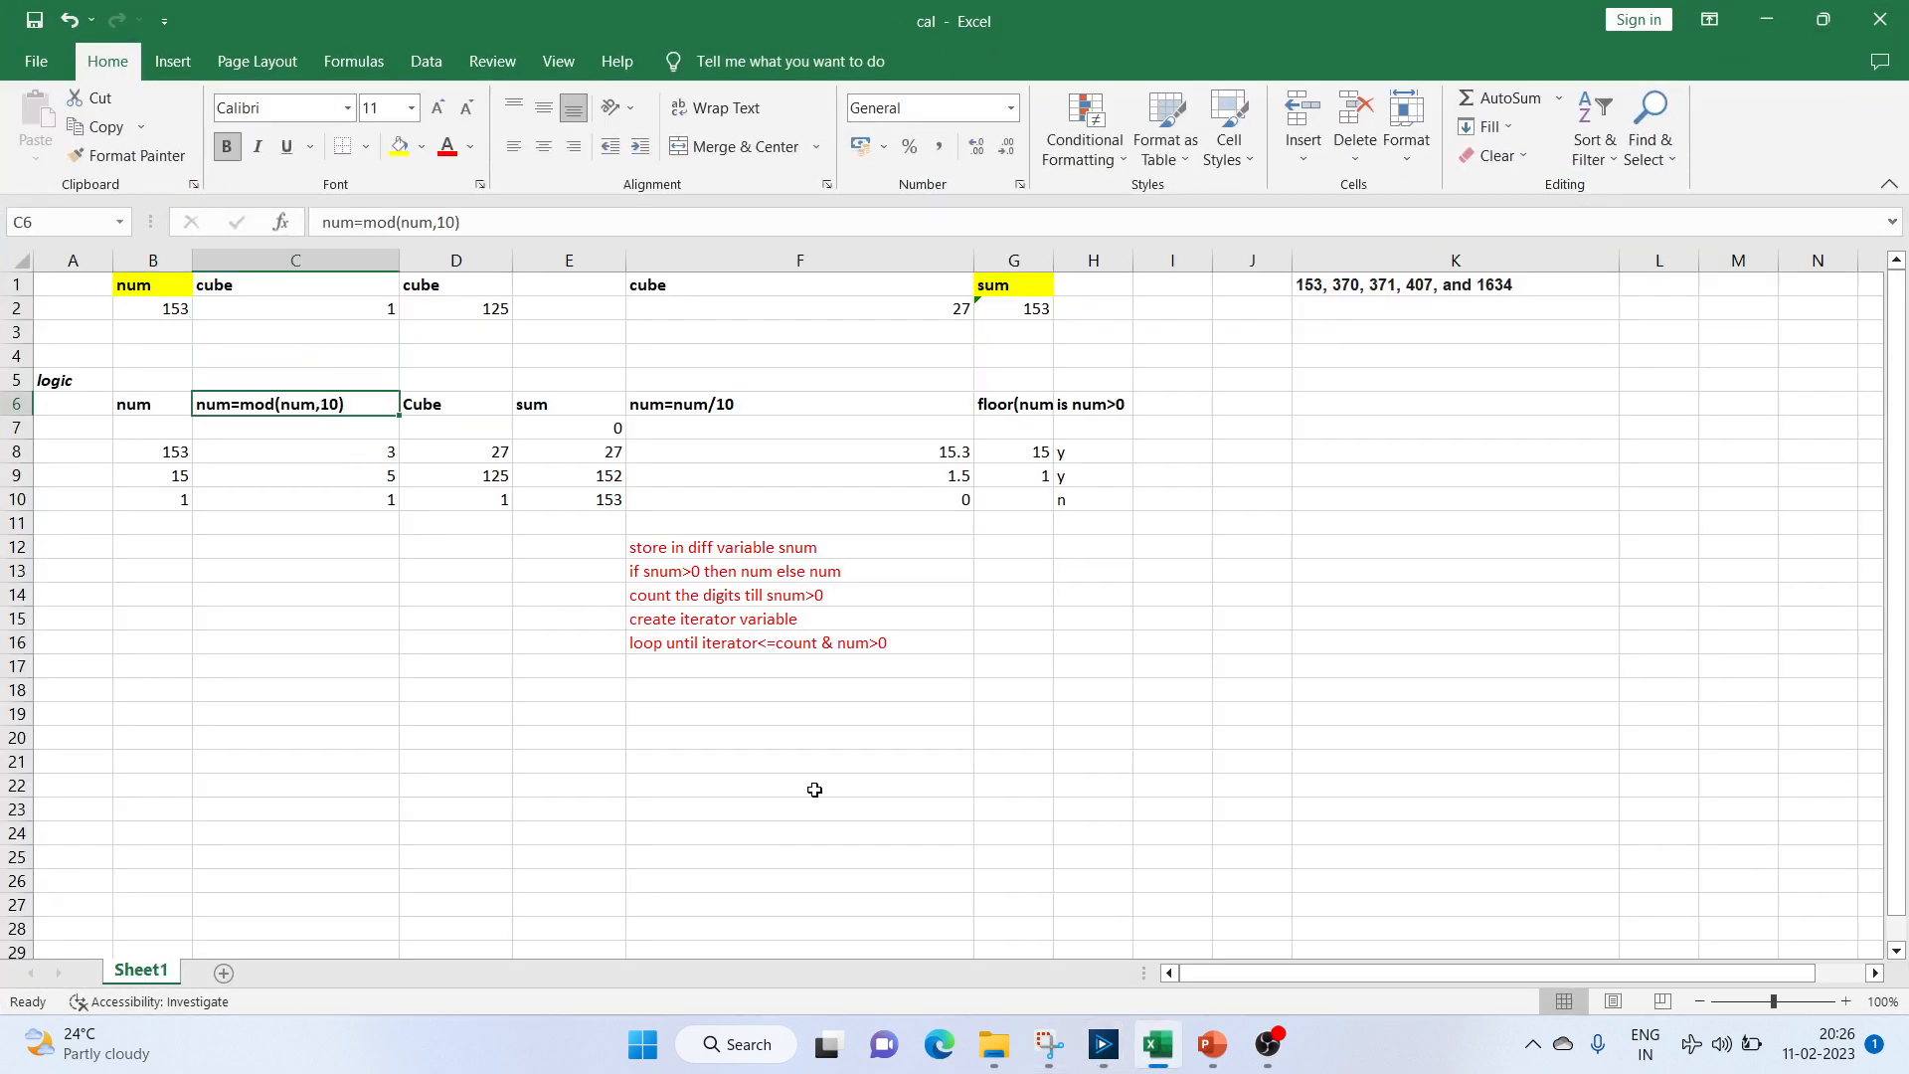
{"action": "left_click", "coordinate": [1173, 1062]}
Set the Formula tool's first expression to update the num column with mod([num],10).
{"action": "left_click", "coordinate": [145, 270]}
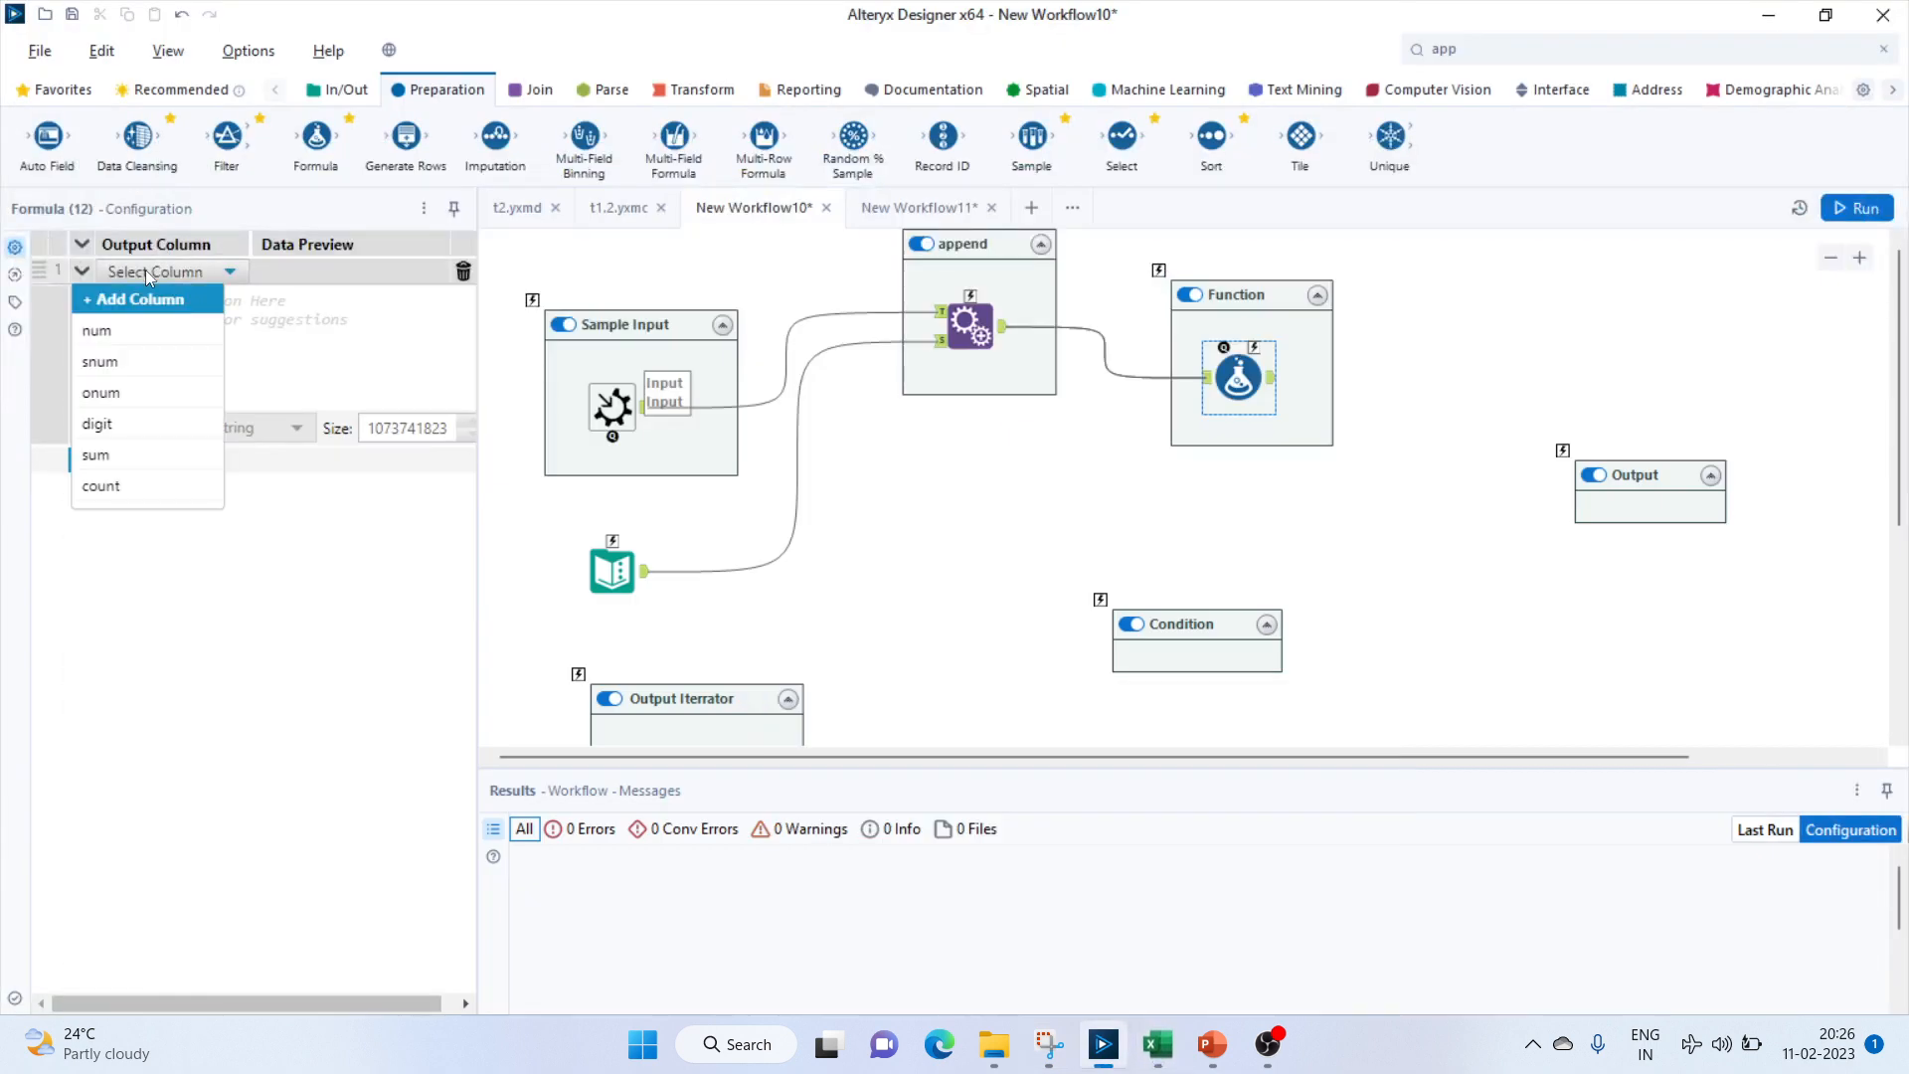
{"action": "left_click", "coordinate": [107, 328]}
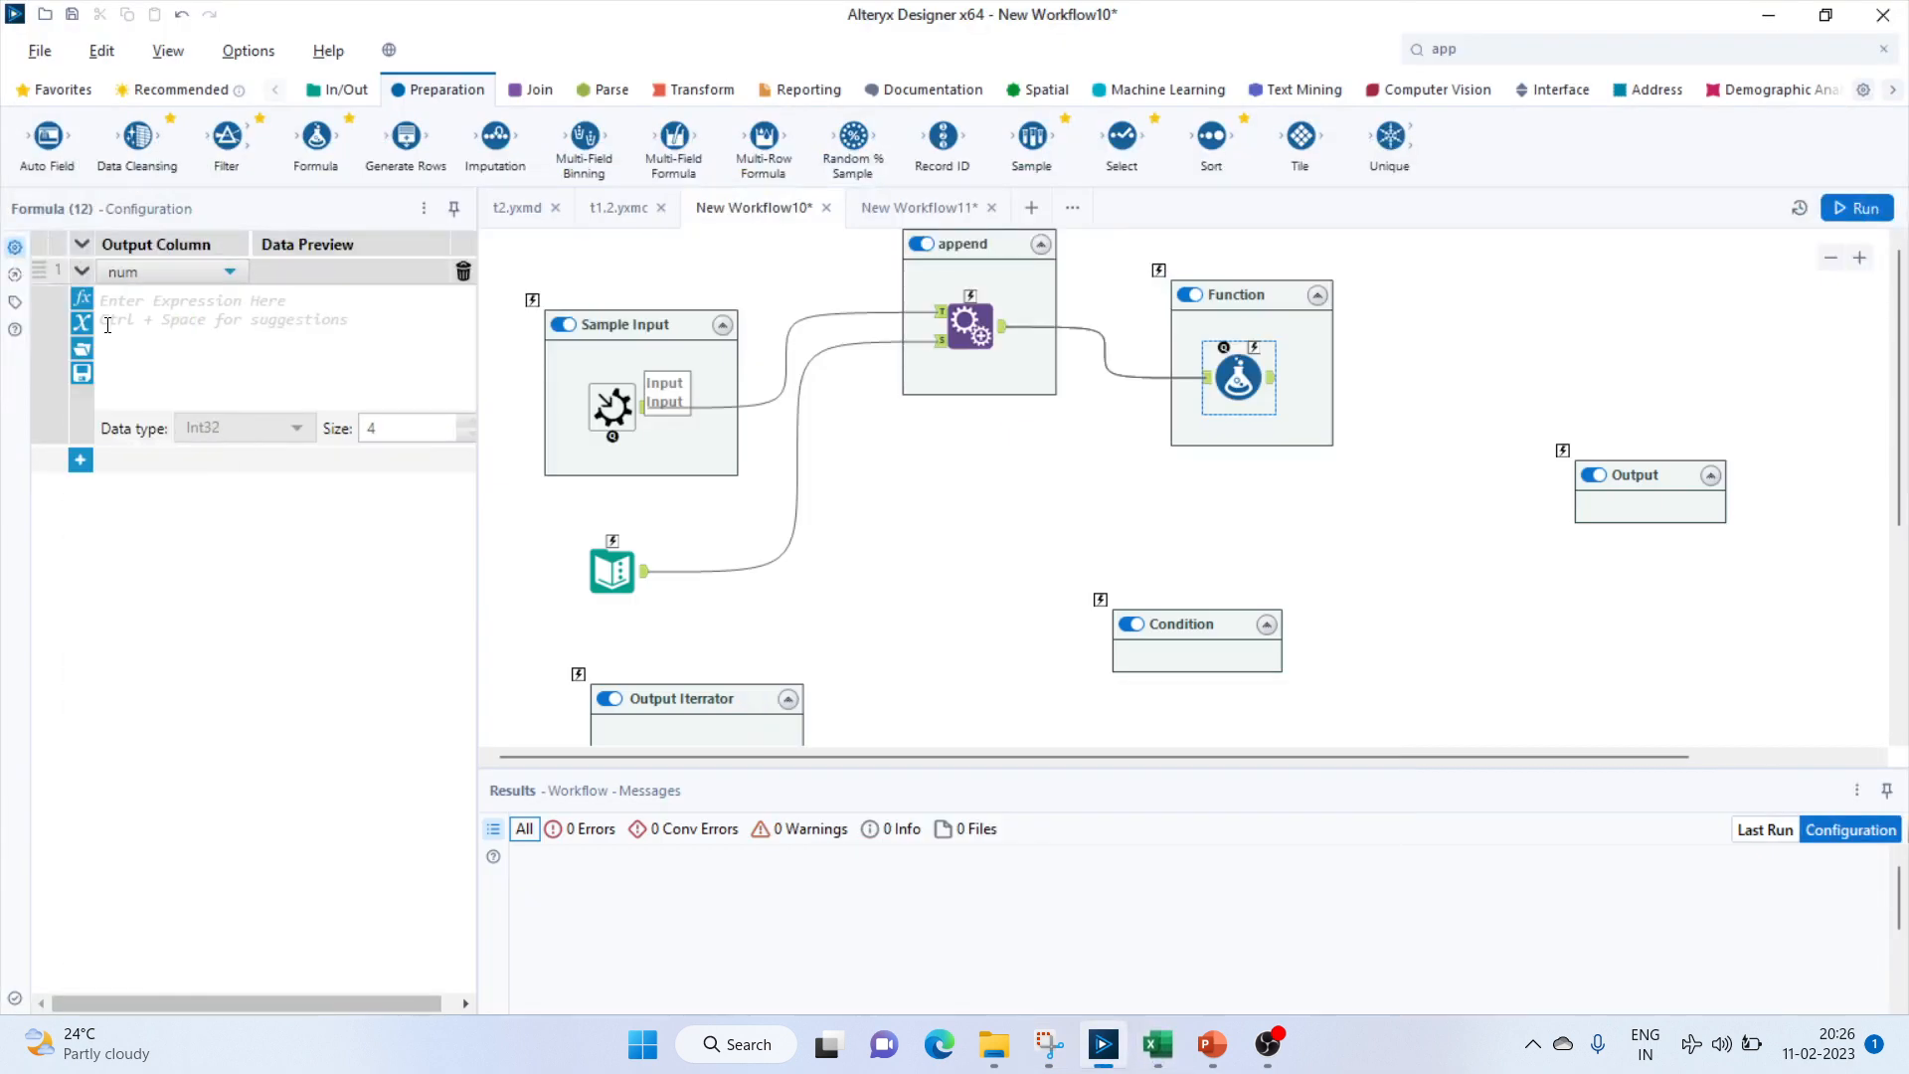
{"action": "left_click", "coordinate": [157, 324]}
{"action": "type", "text": "m"}
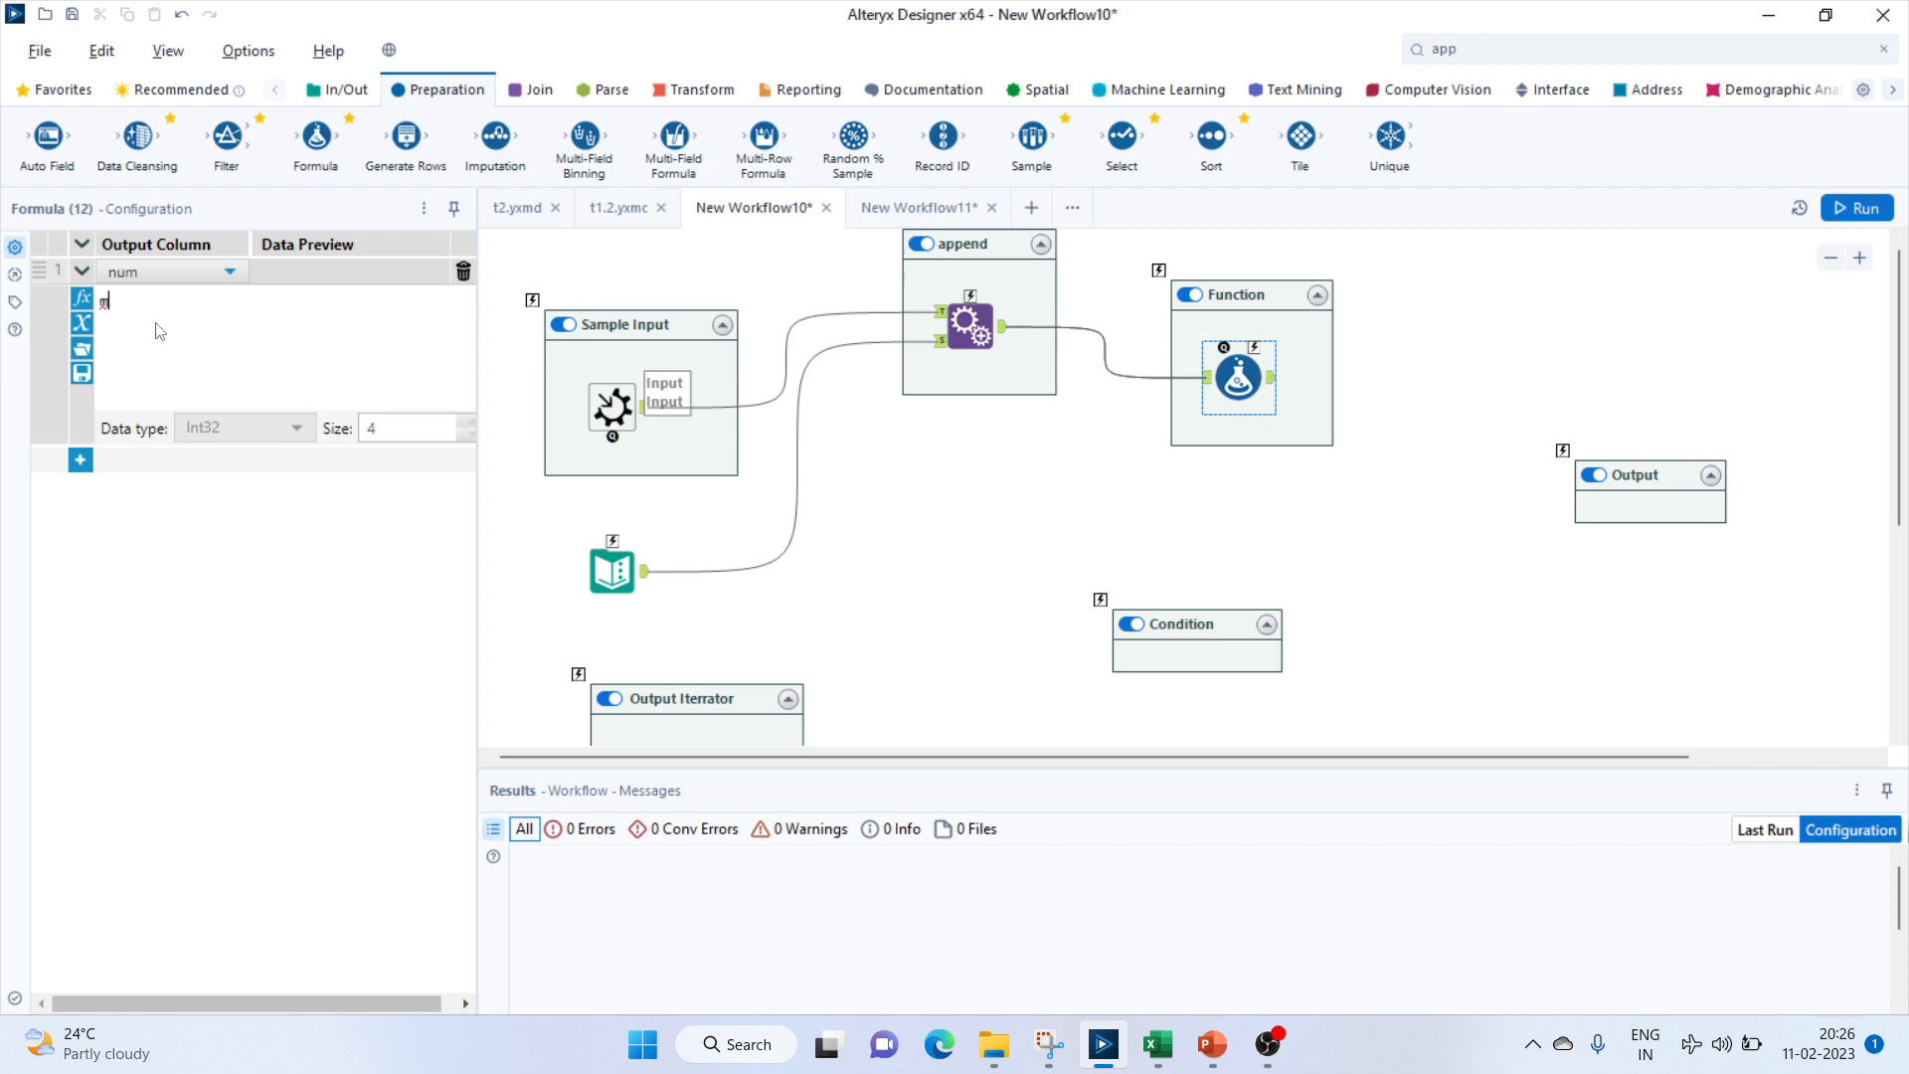
{"action": "type", "text": "od(num"}
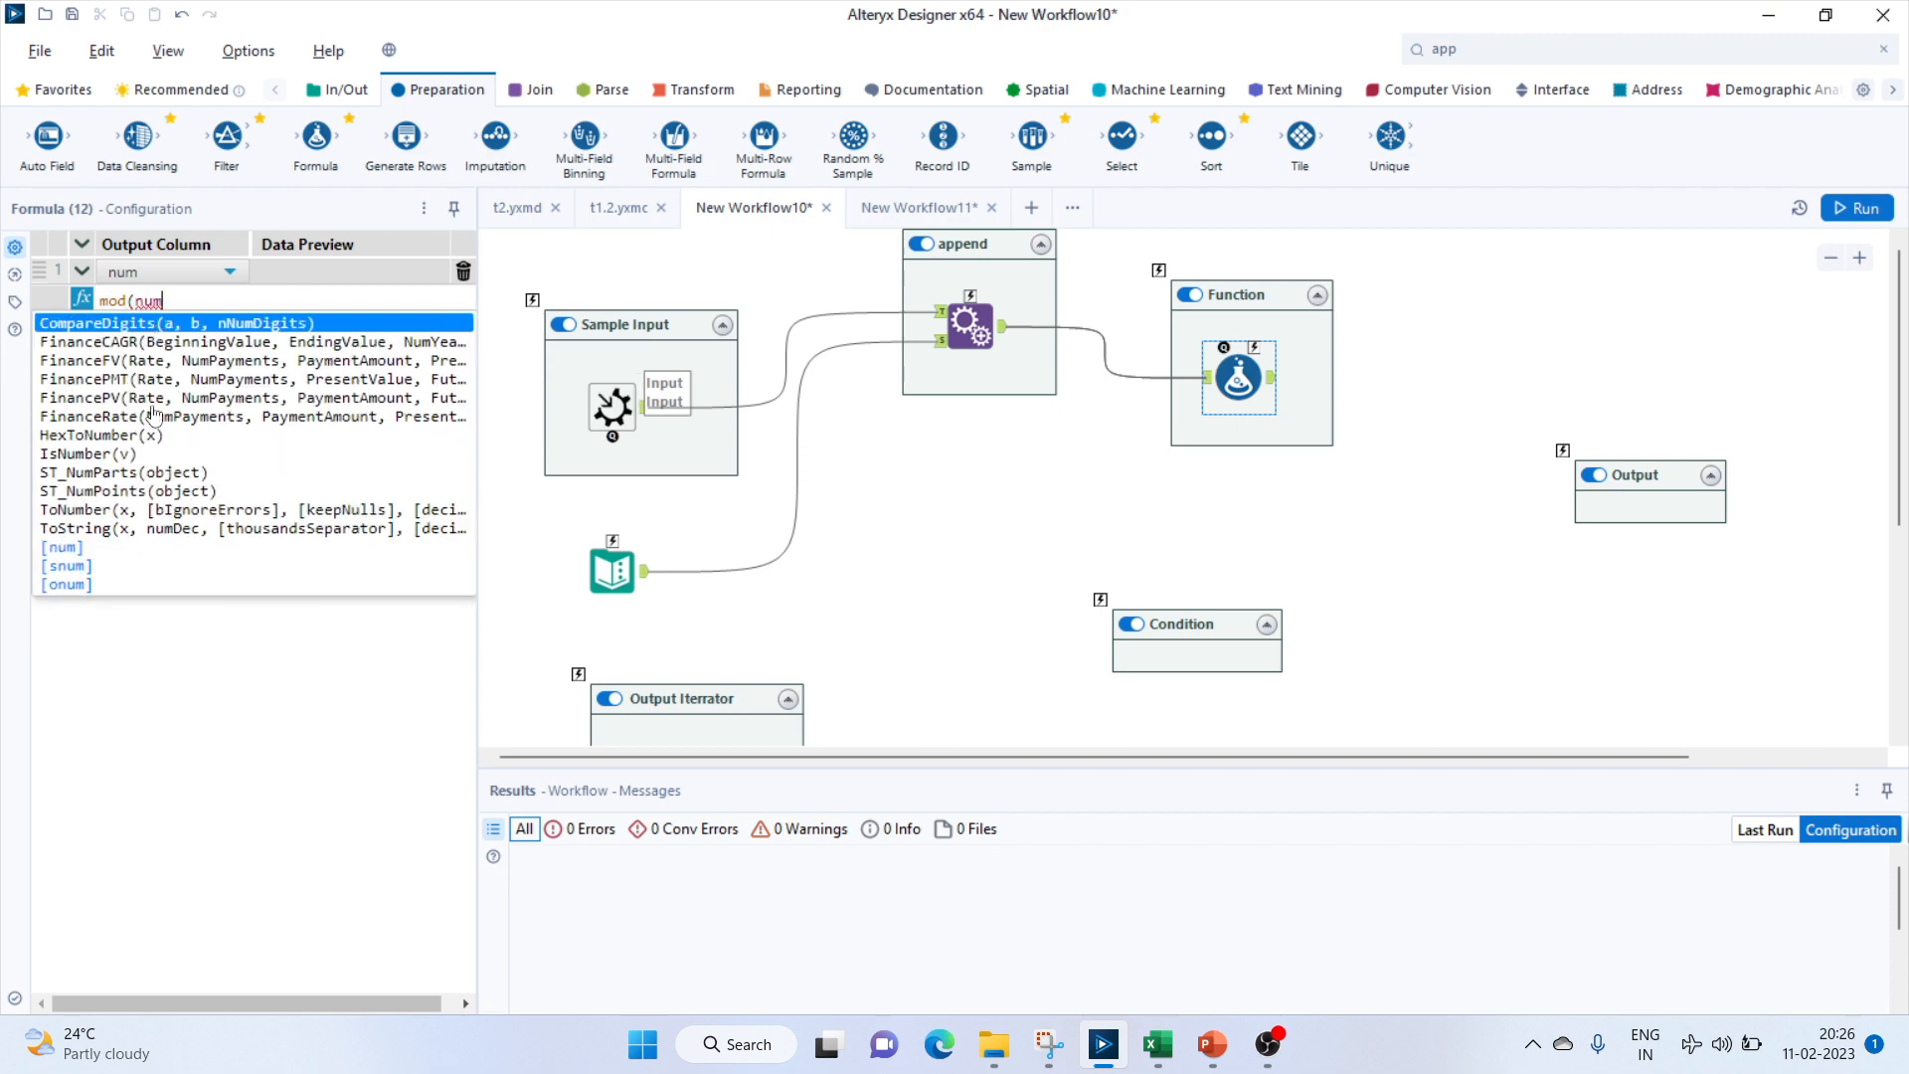
{"action": "double_click", "coordinate": [87, 547]}
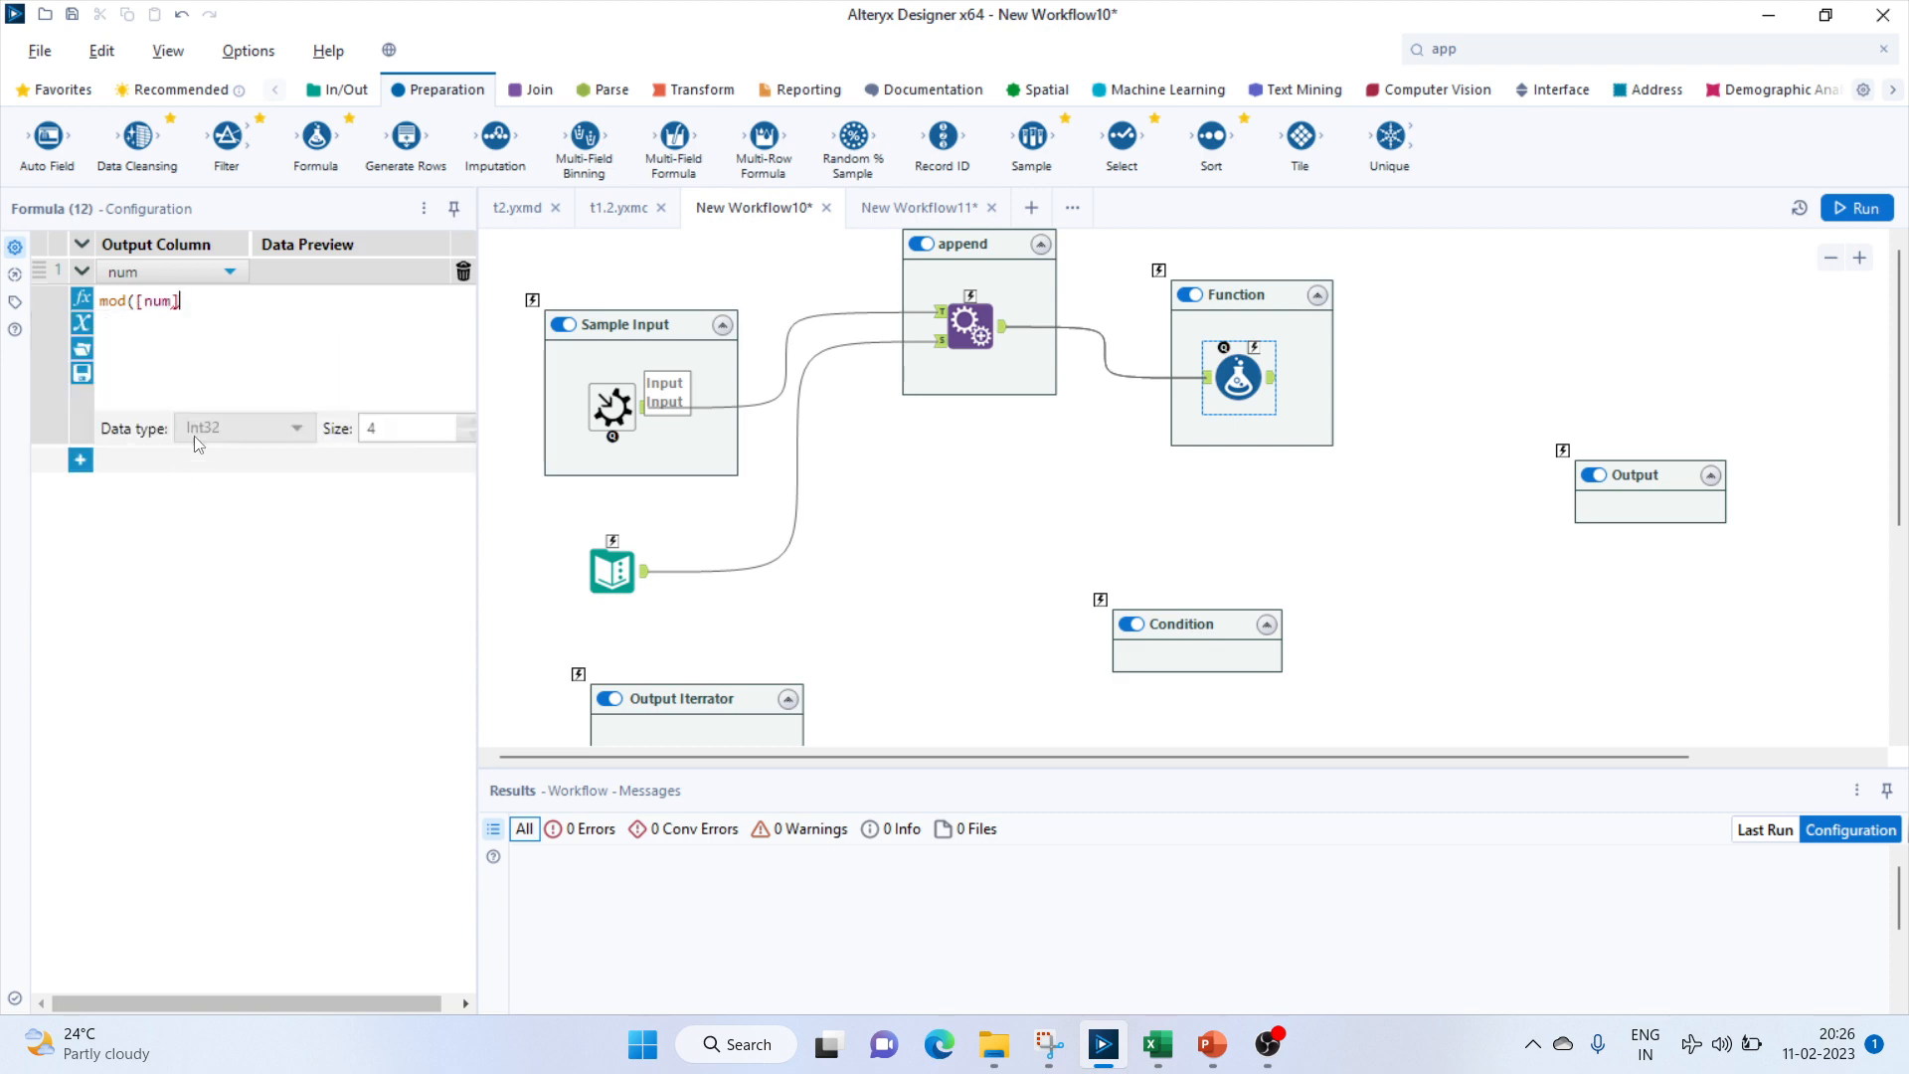
{"action": "type", "text": ",10)"}
Add a second expression that creates a new column named power with the formula pow([num],[digit]).
{"action": "left_click", "coordinate": [79, 461]}
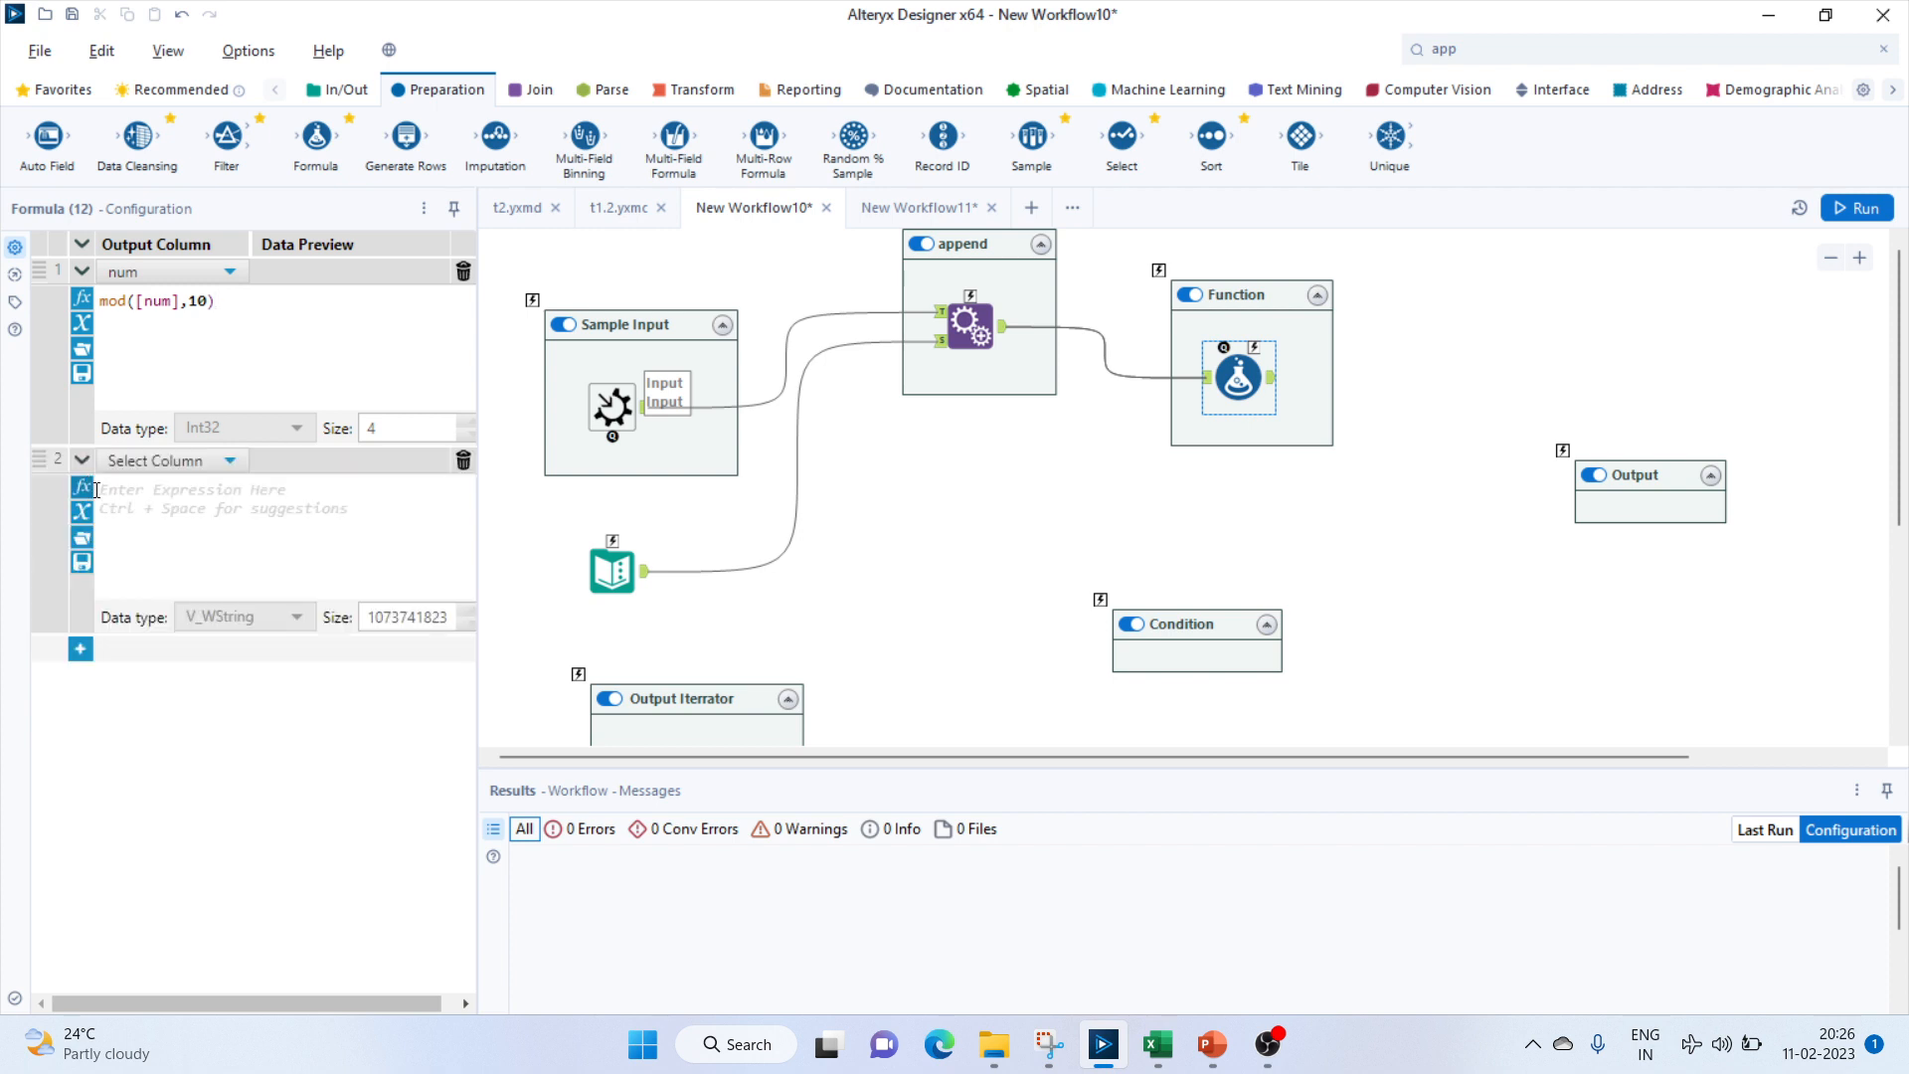
{"action": "left_click", "coordinate": [139, 463]}
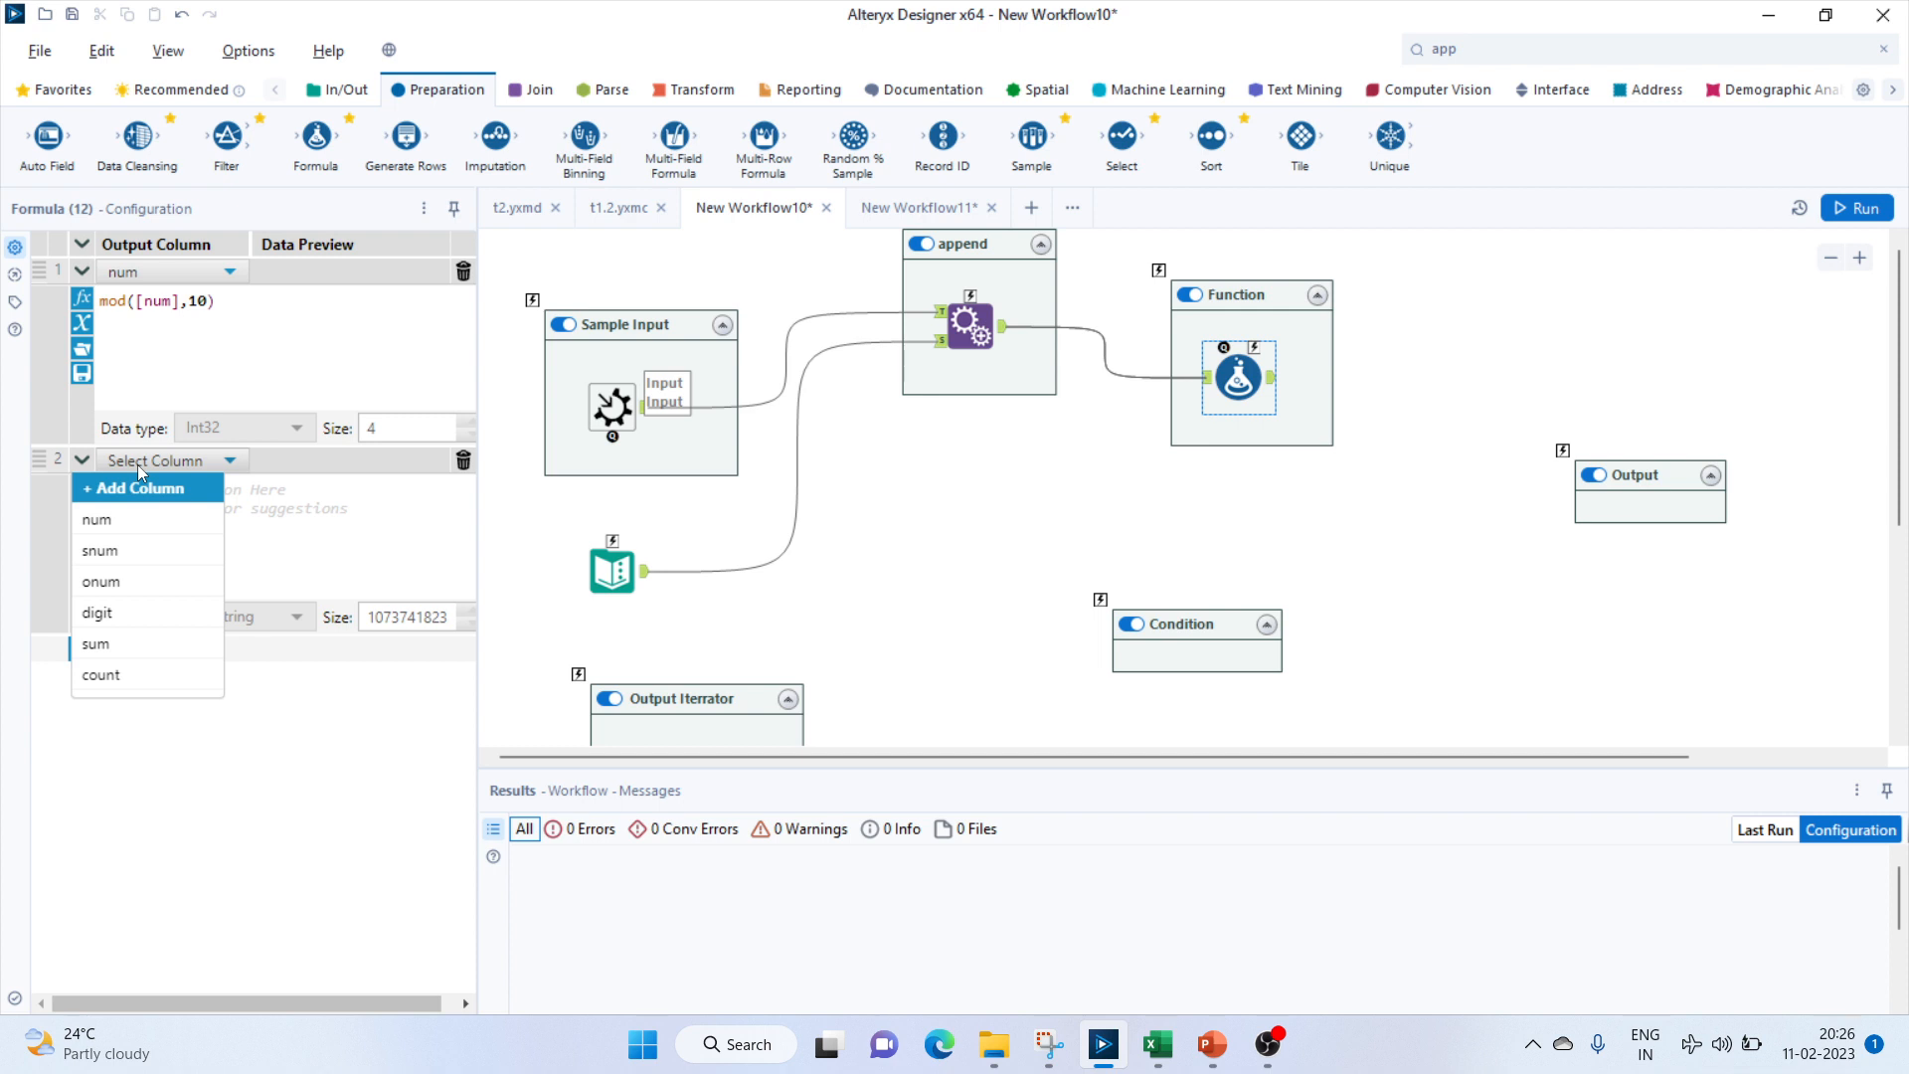
{"action": "left_click", "coordinate": [154, 485]}
{"action": "type", "text": "p"}
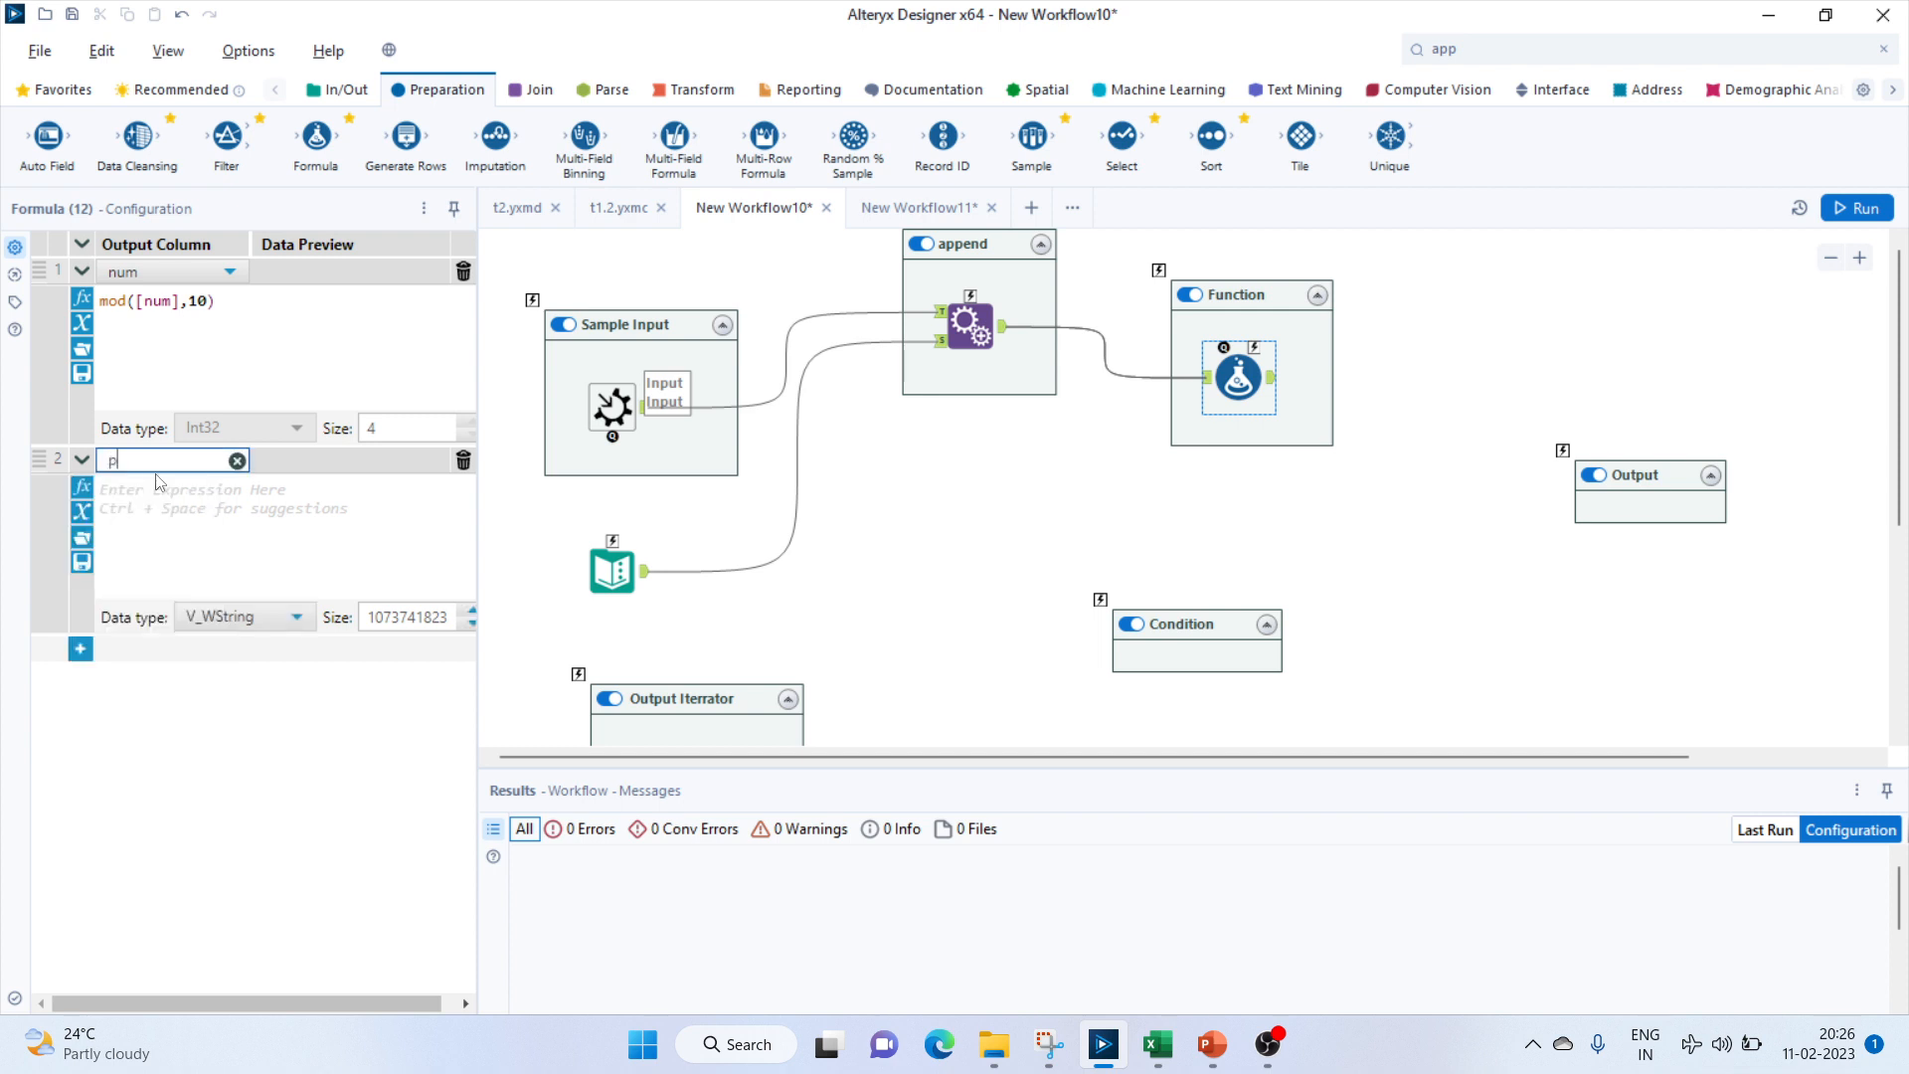
{"action": "type", "text": "ower"}
{"action": "left_click", "coordinate": [159, 530]}
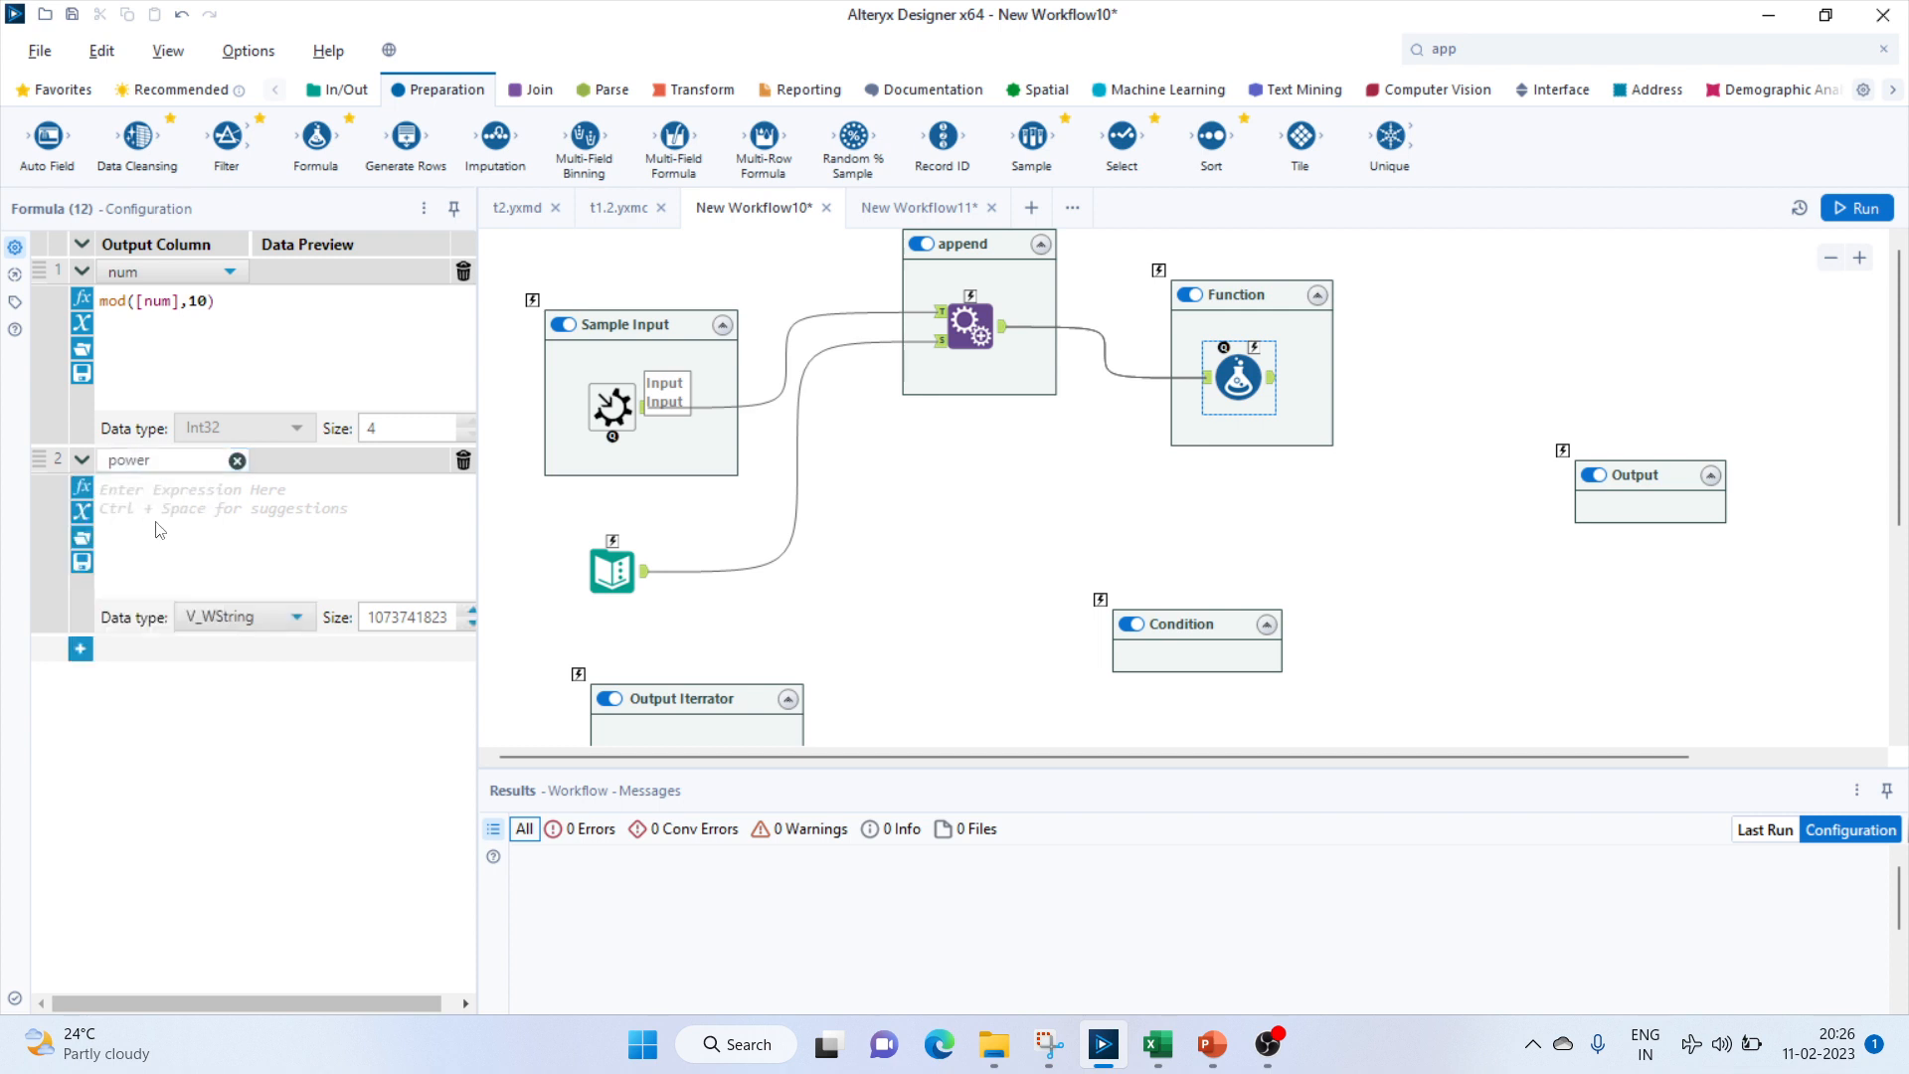
{"action": "type", "text": "po"}
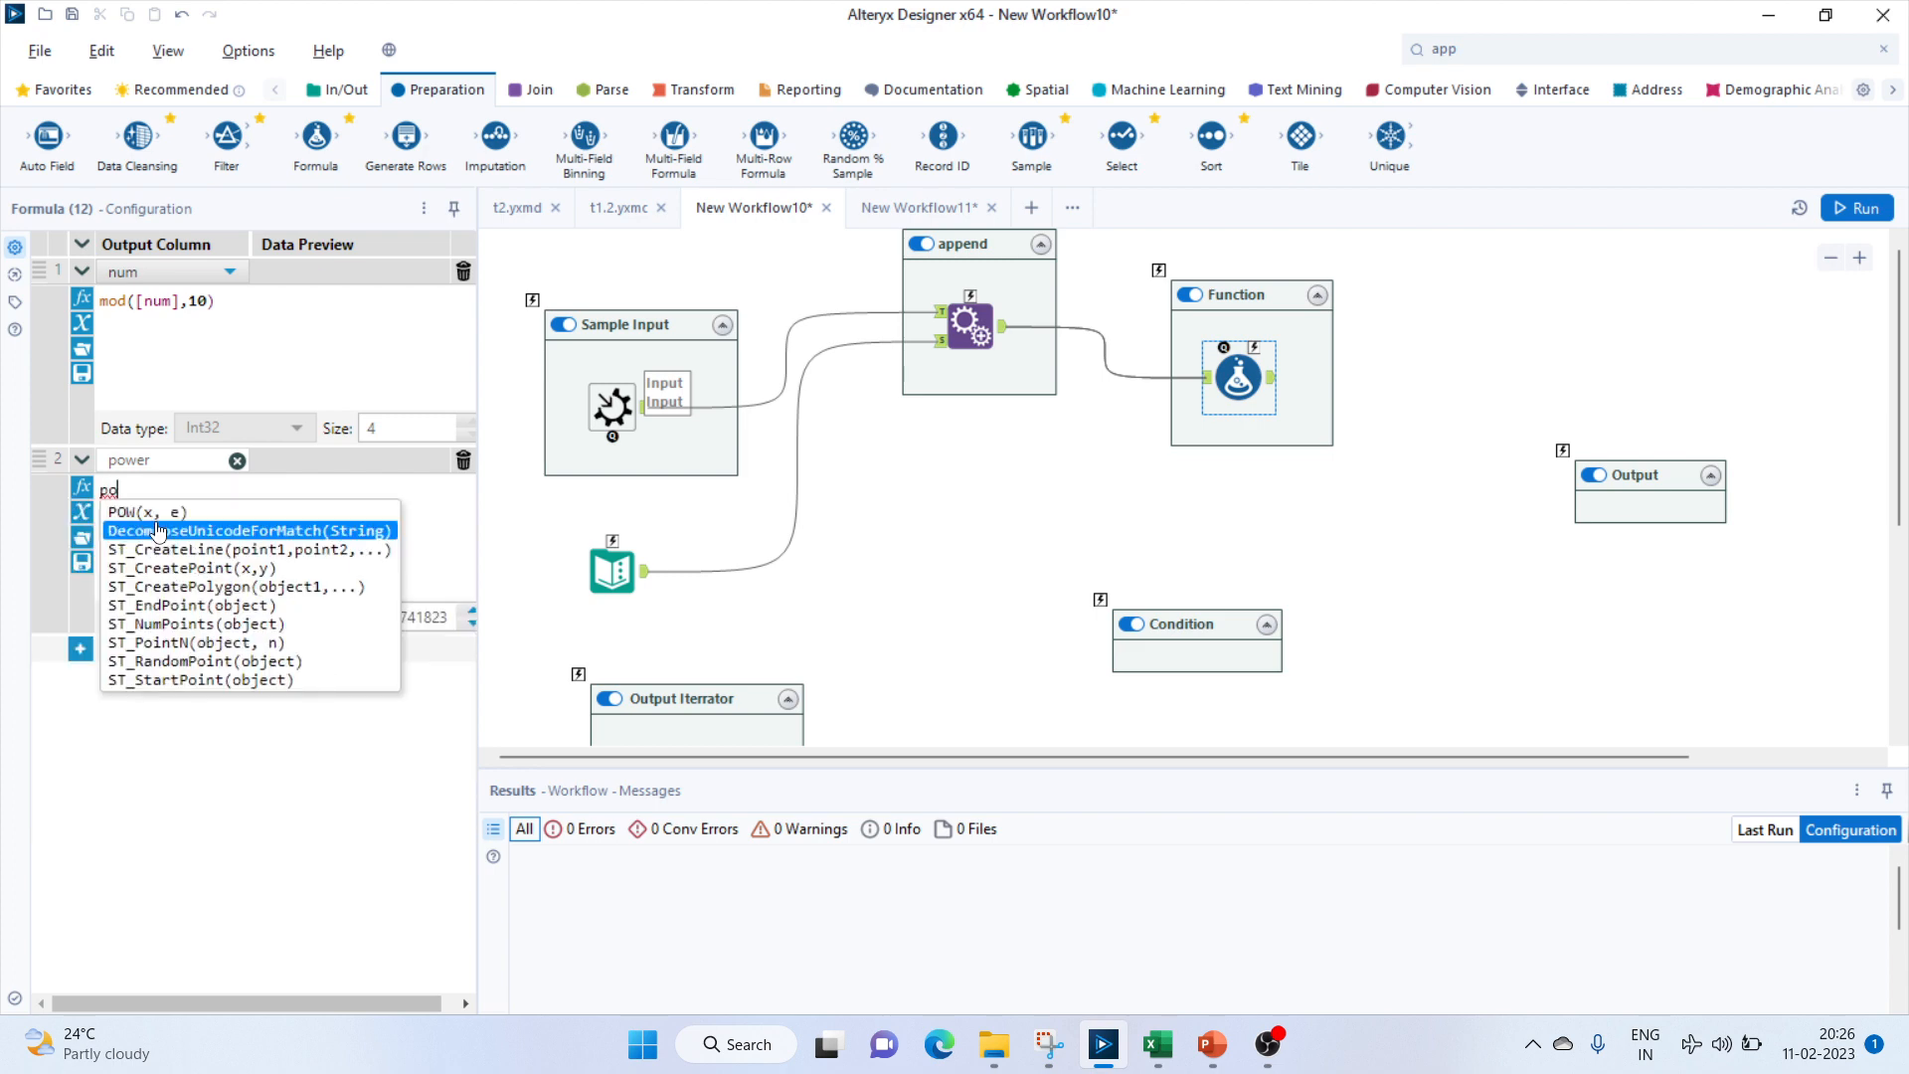
{"action": "type", "text": "w("}
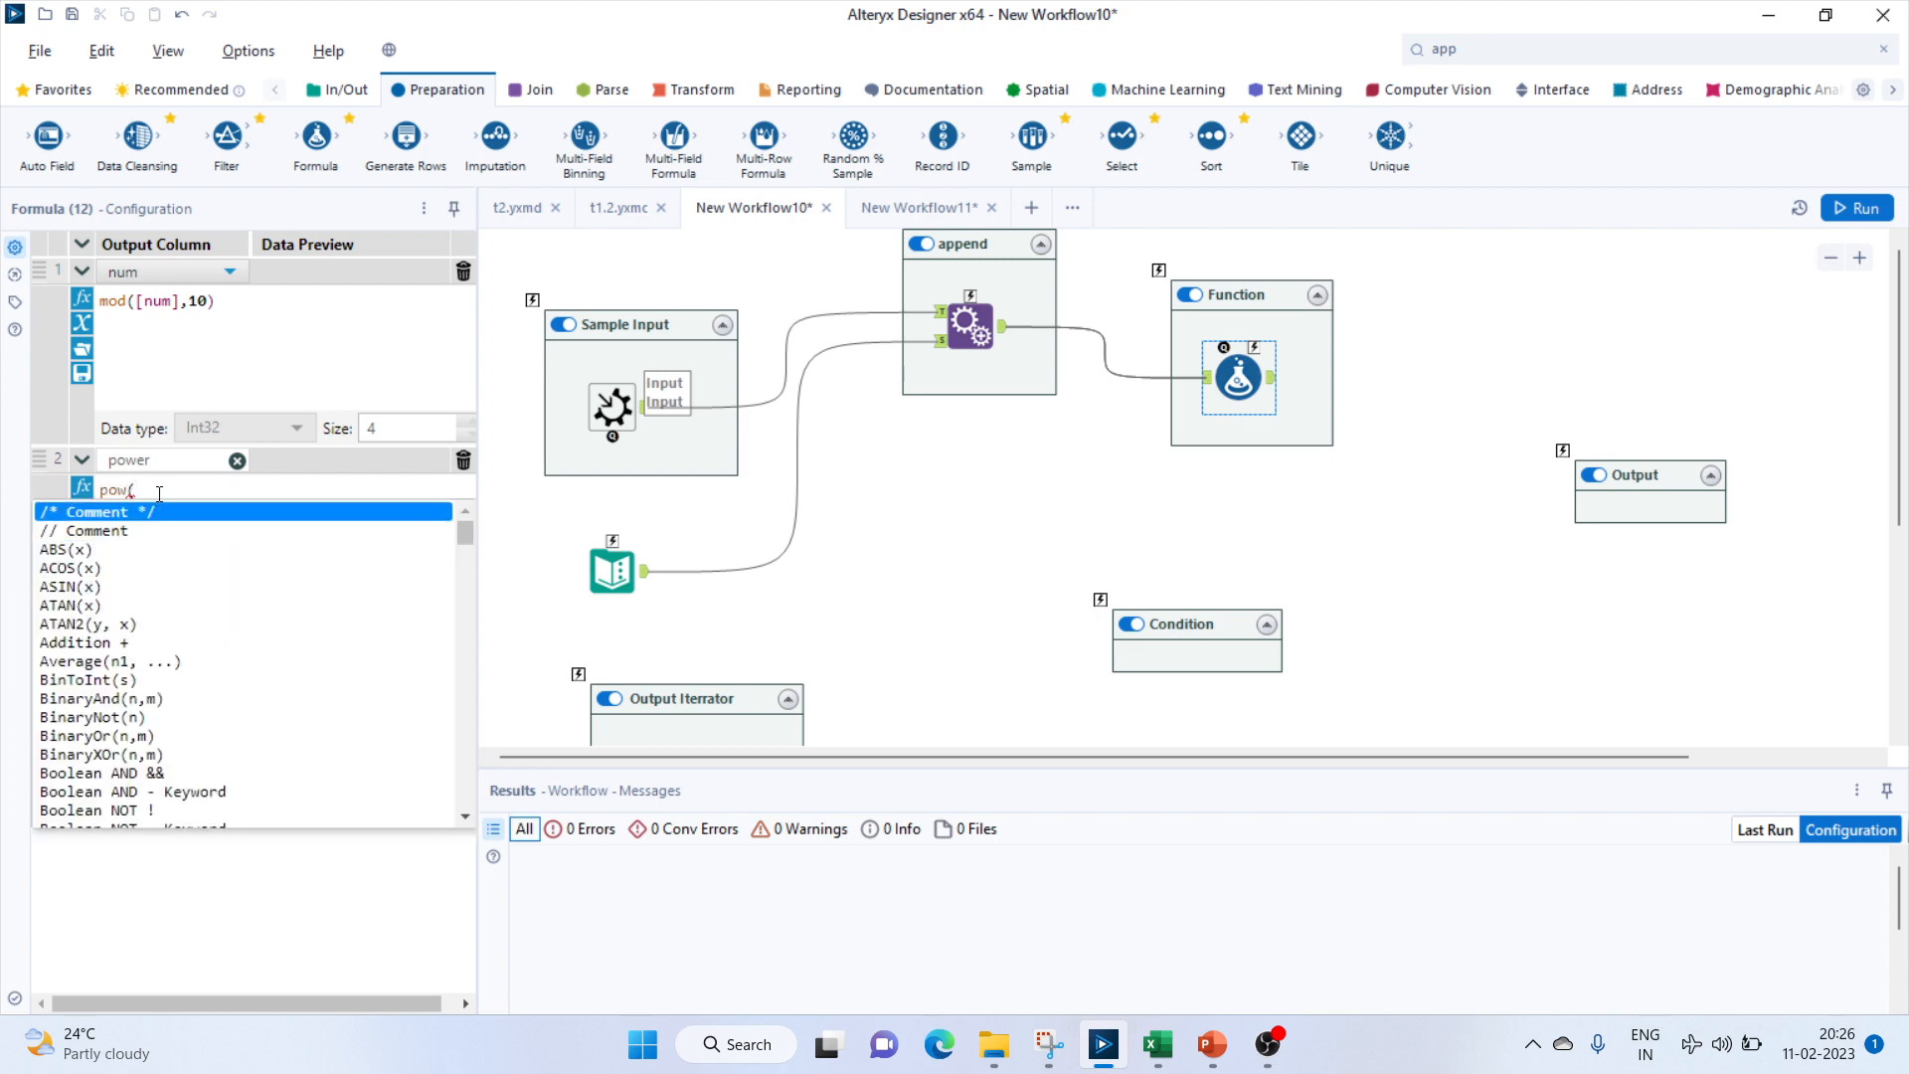
{"action": "type", "text": "num"}
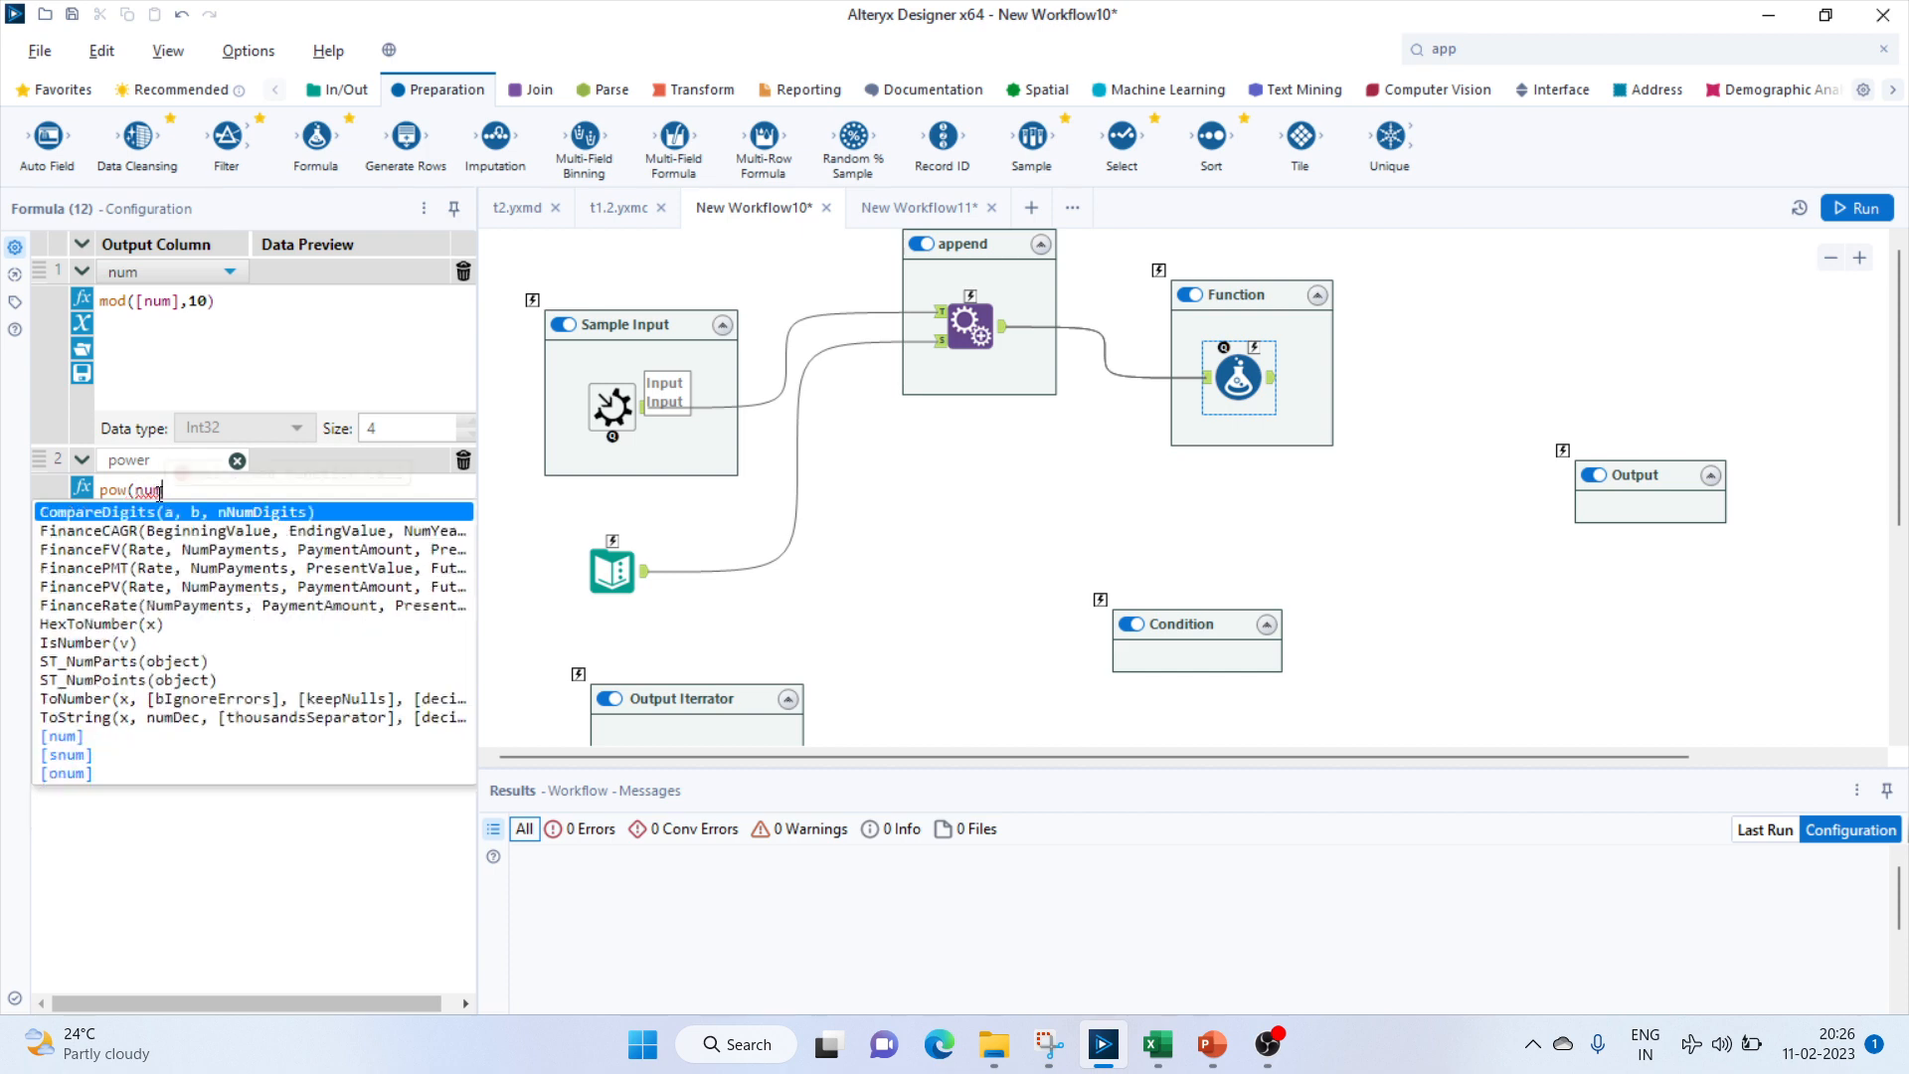
{"action": "left_click", "coordinate": [104, 737]}
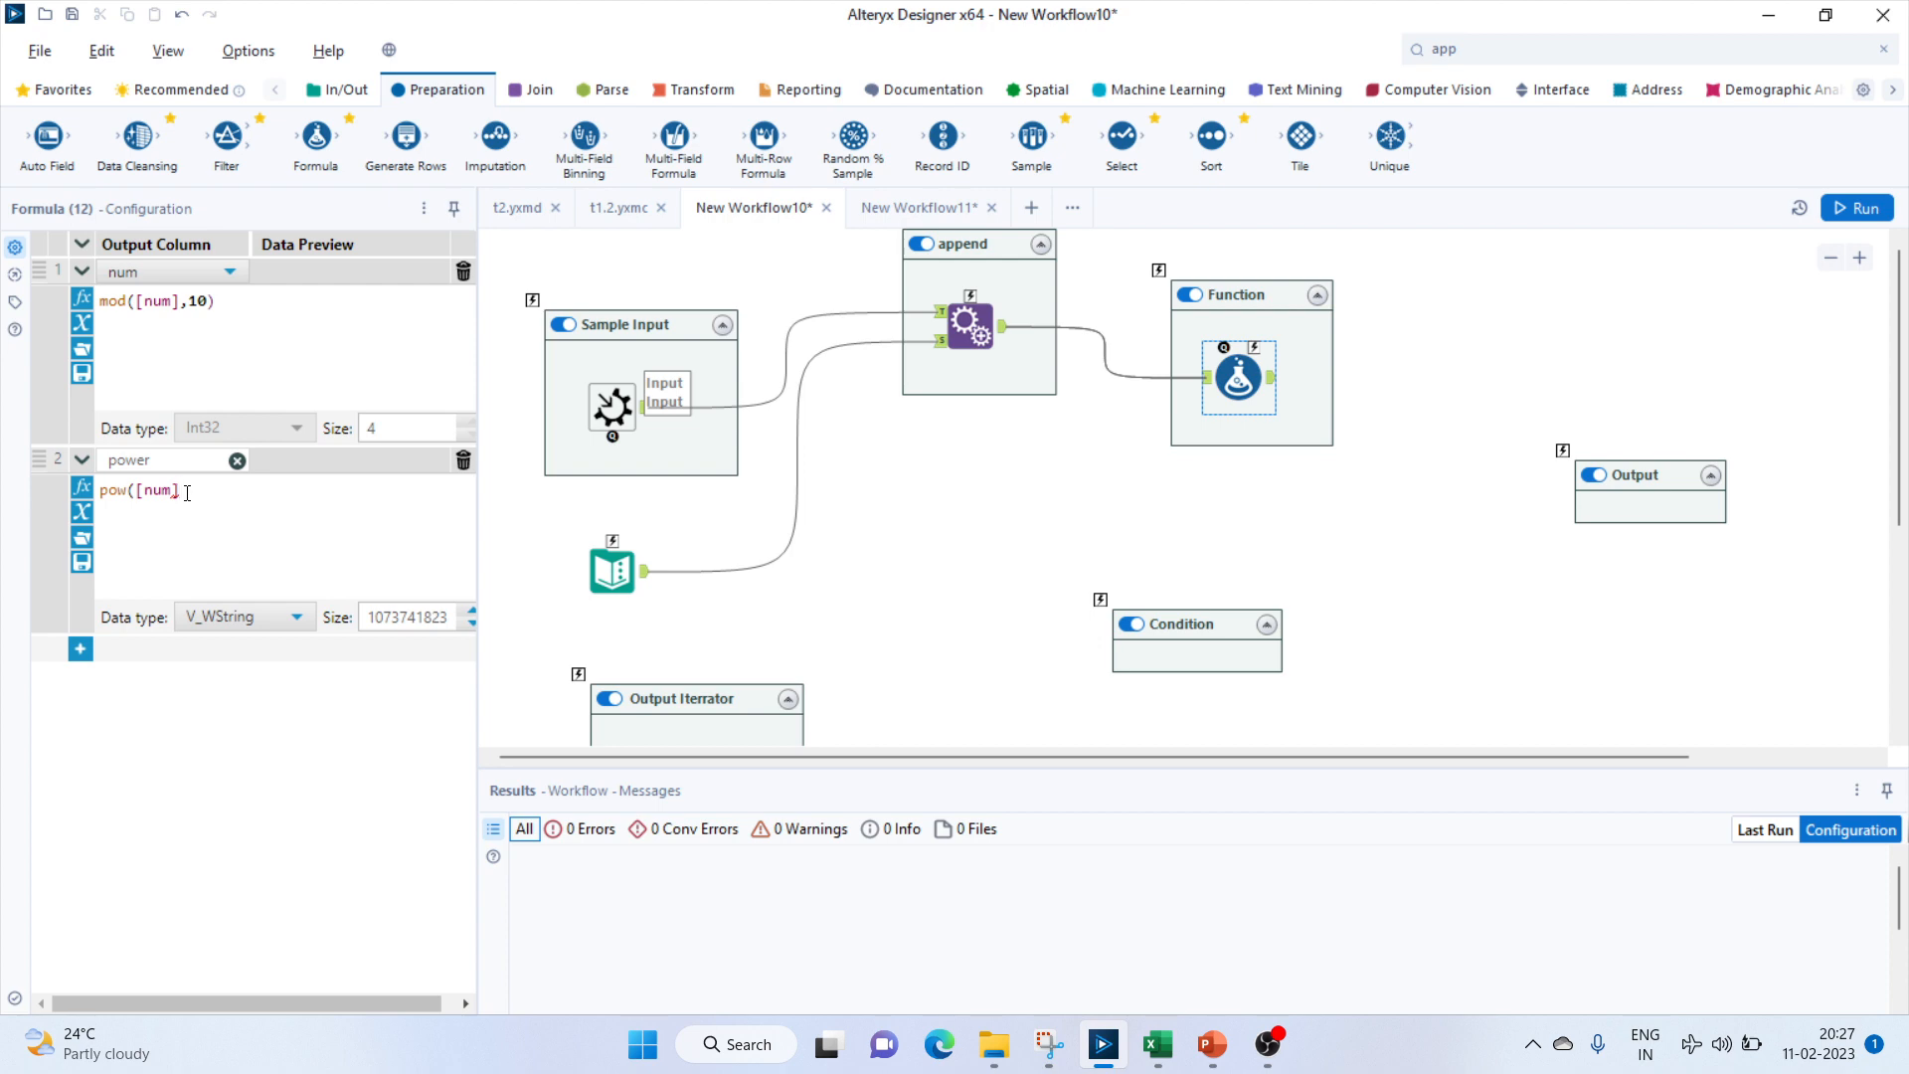
{"action": "type", "text": "di"}
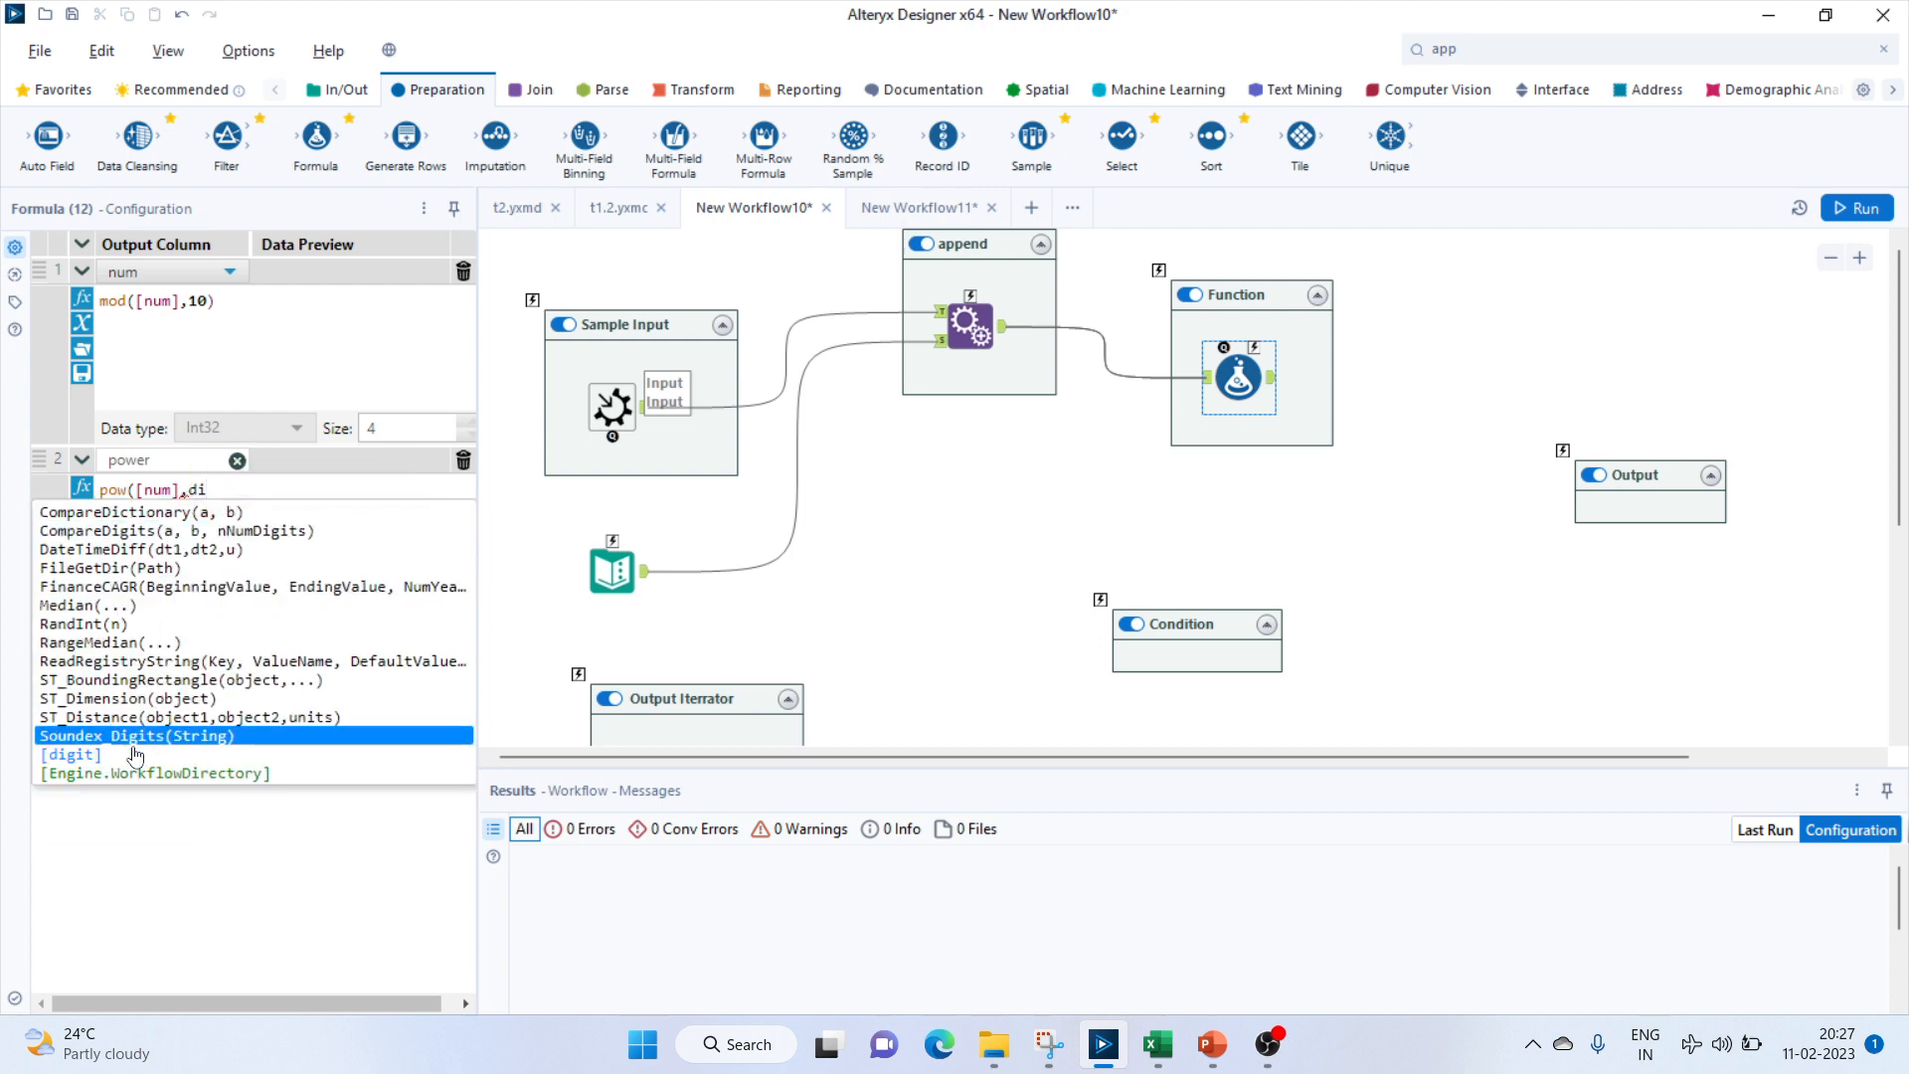
{"action": "left_click", "coordinate": [116, 761]}
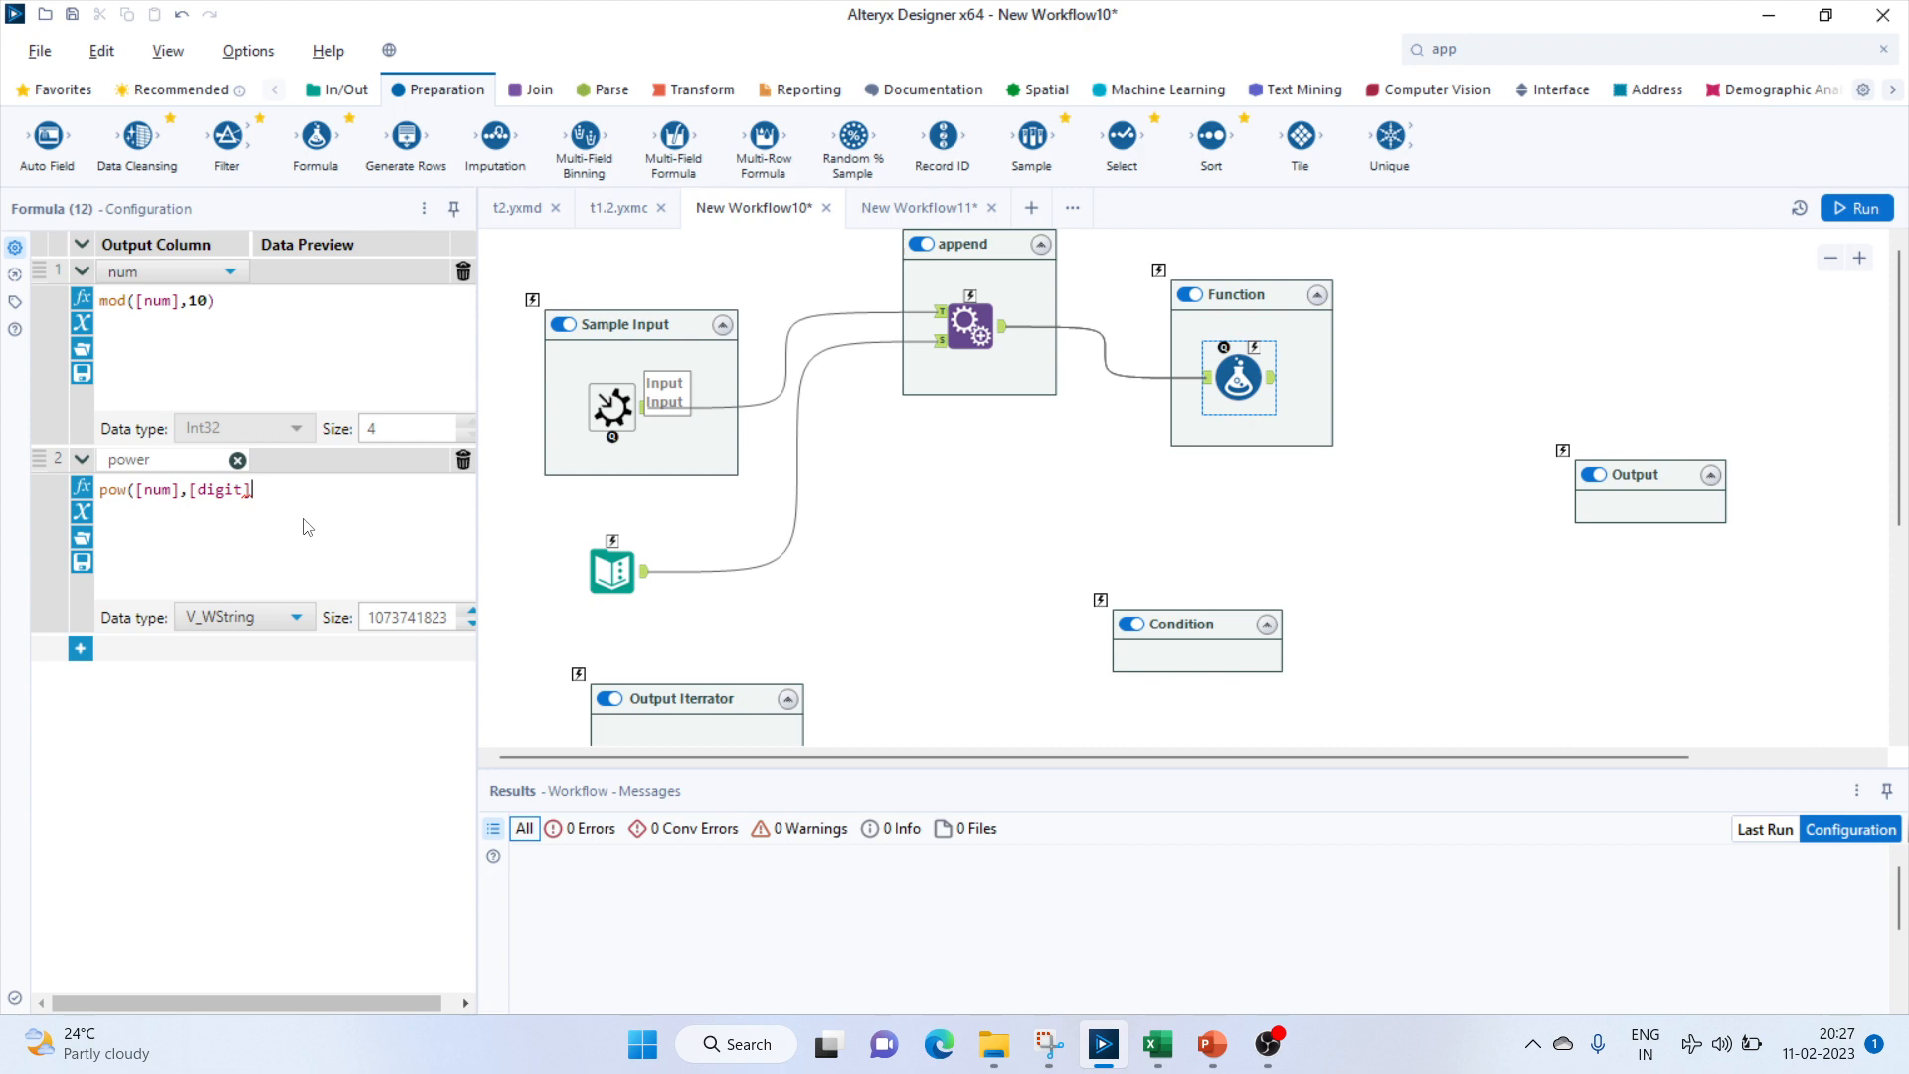
{"action": "type", "text": ")"}
Add a third expression that updates the existing sum column with [sum]+[power].
{"action": "left_click", "coordinate": [82, 649]}
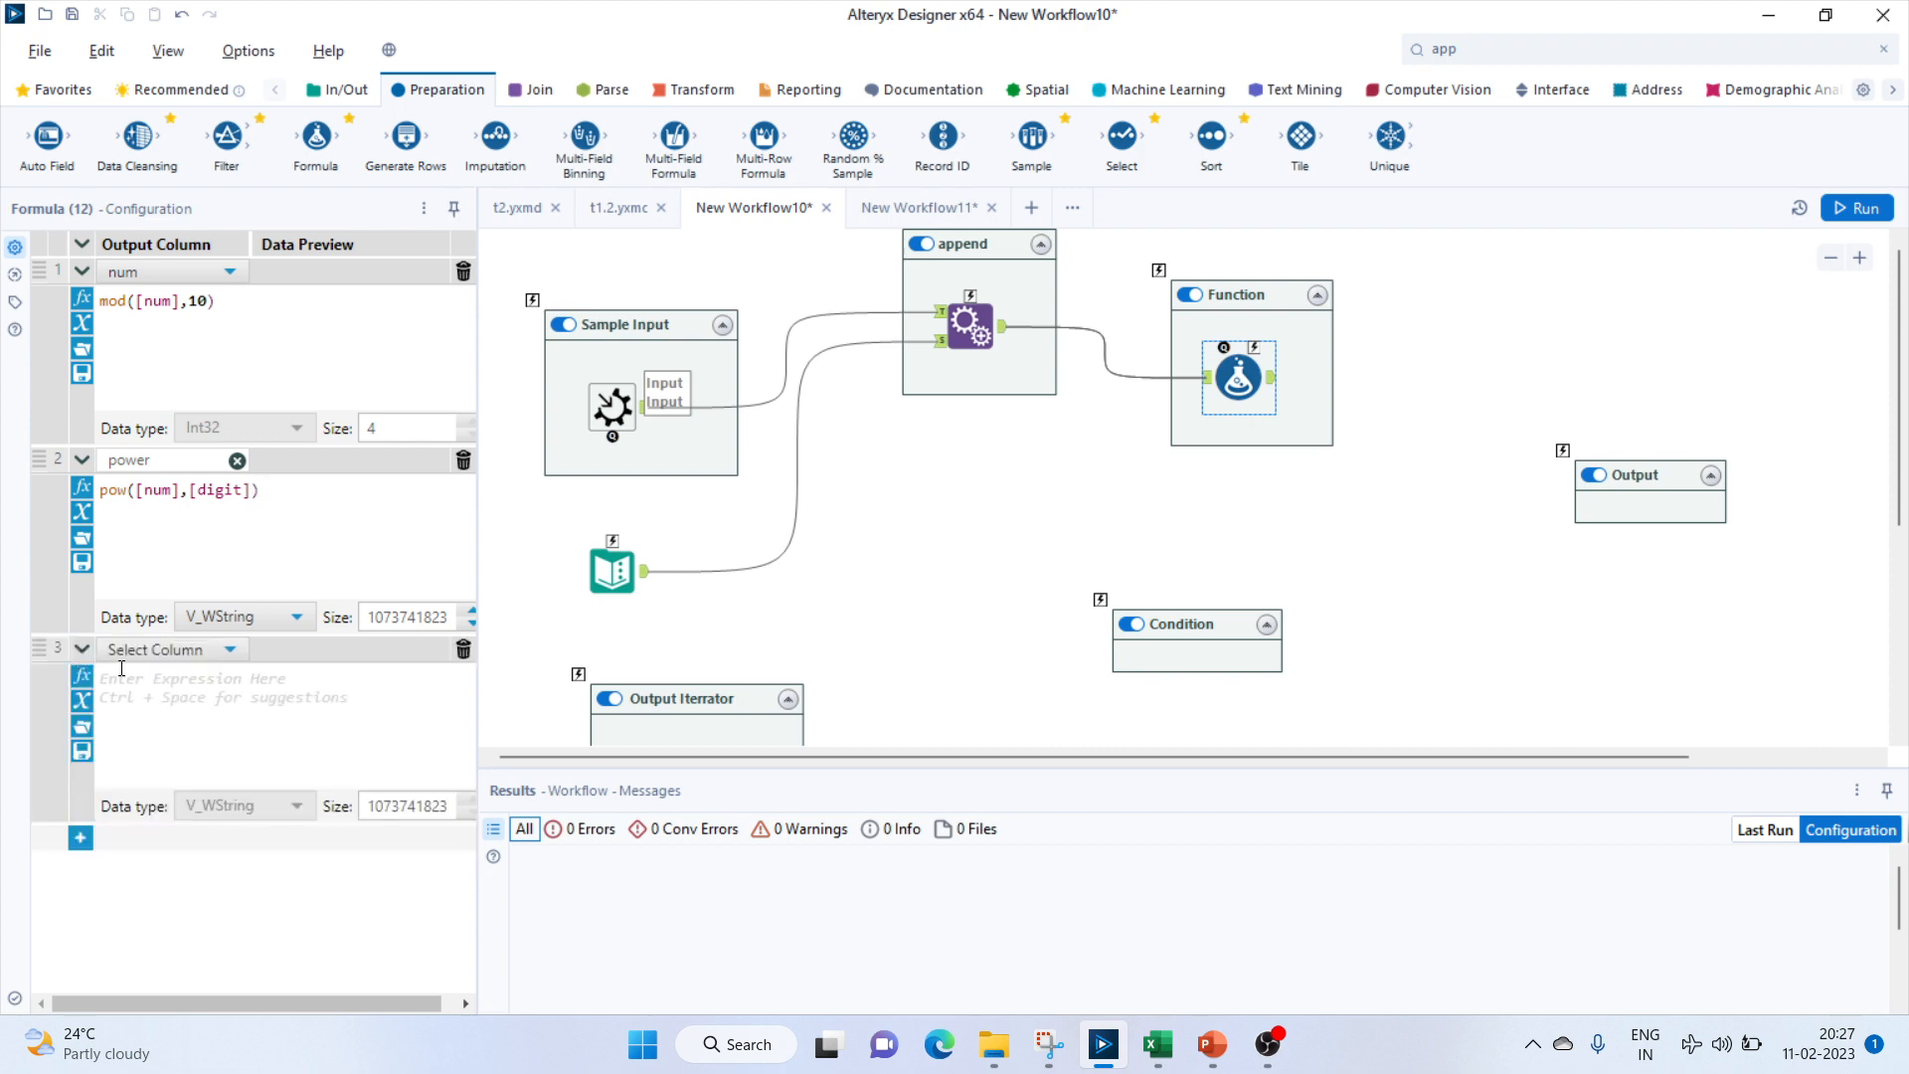
{"action": "left_click", "coordinate": [152, 650]}
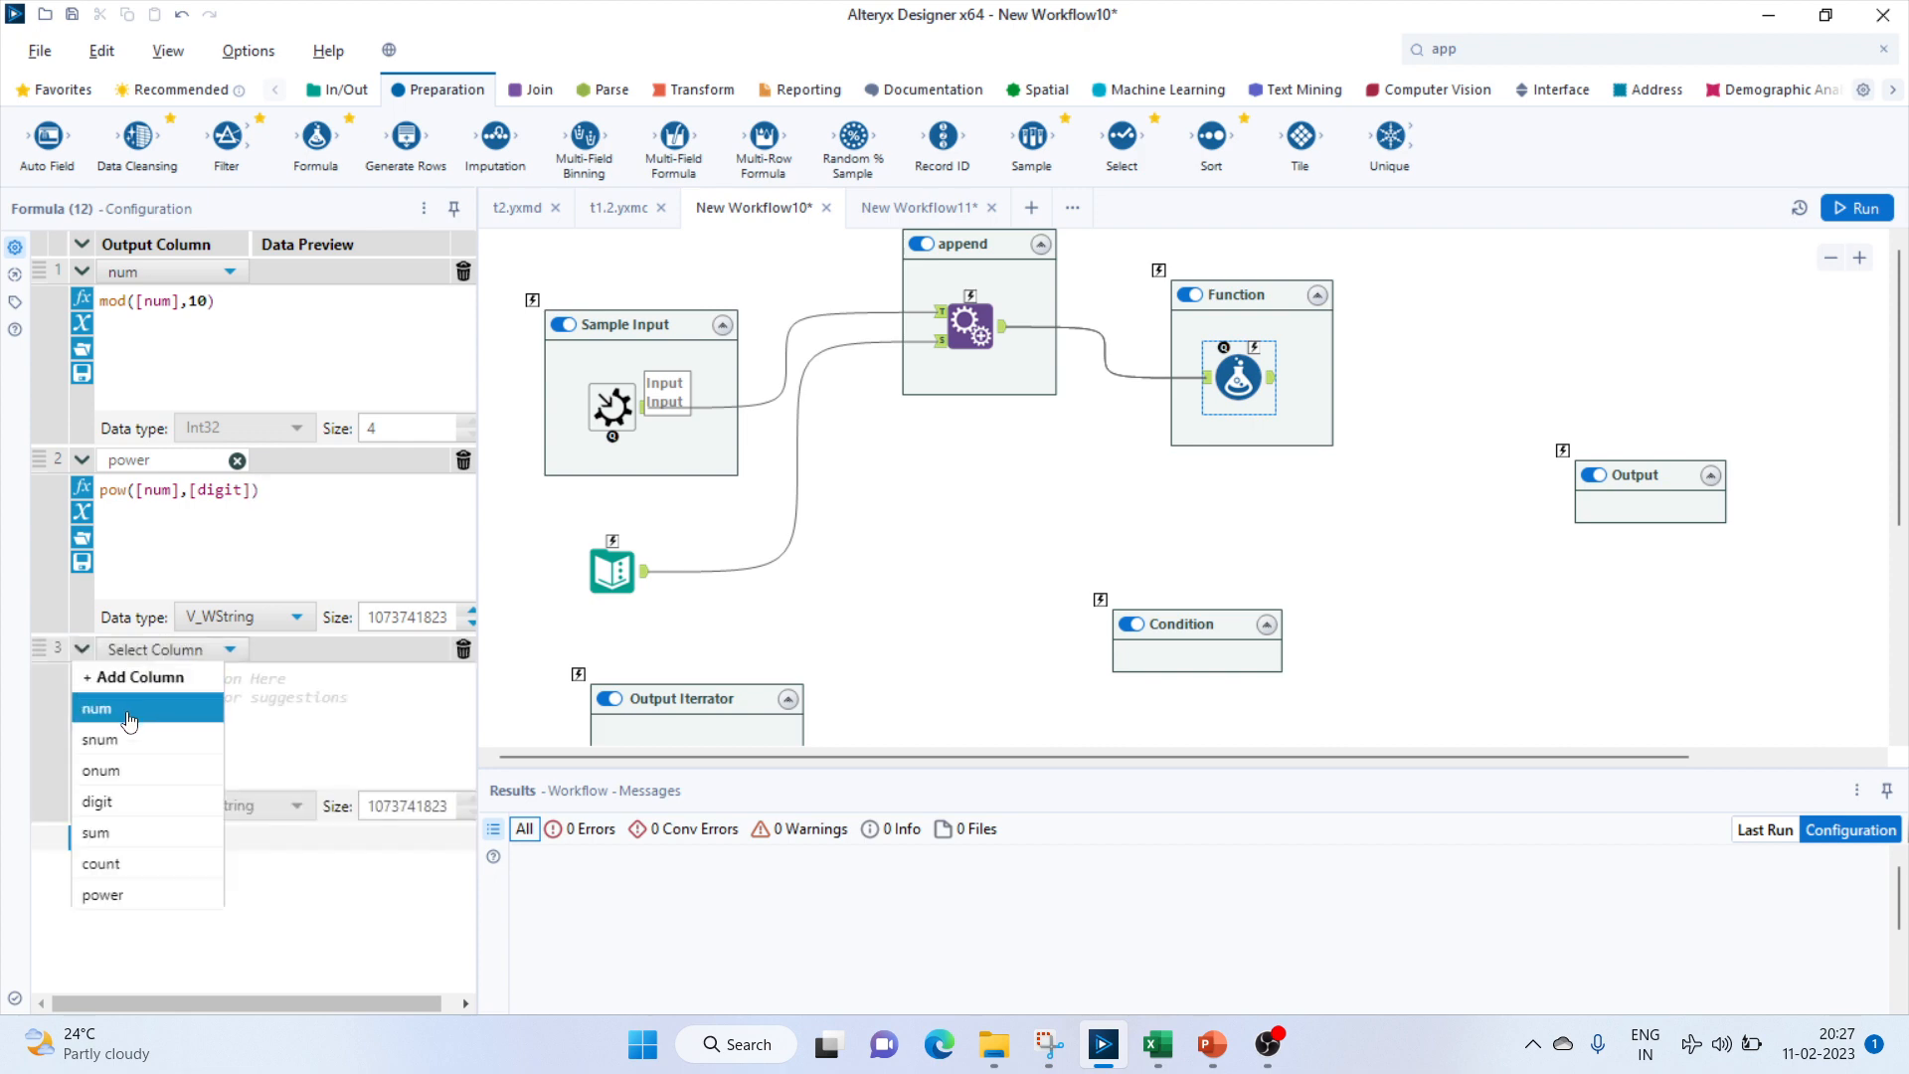
{"action": "left_click", "coordinate": [118, 832]}
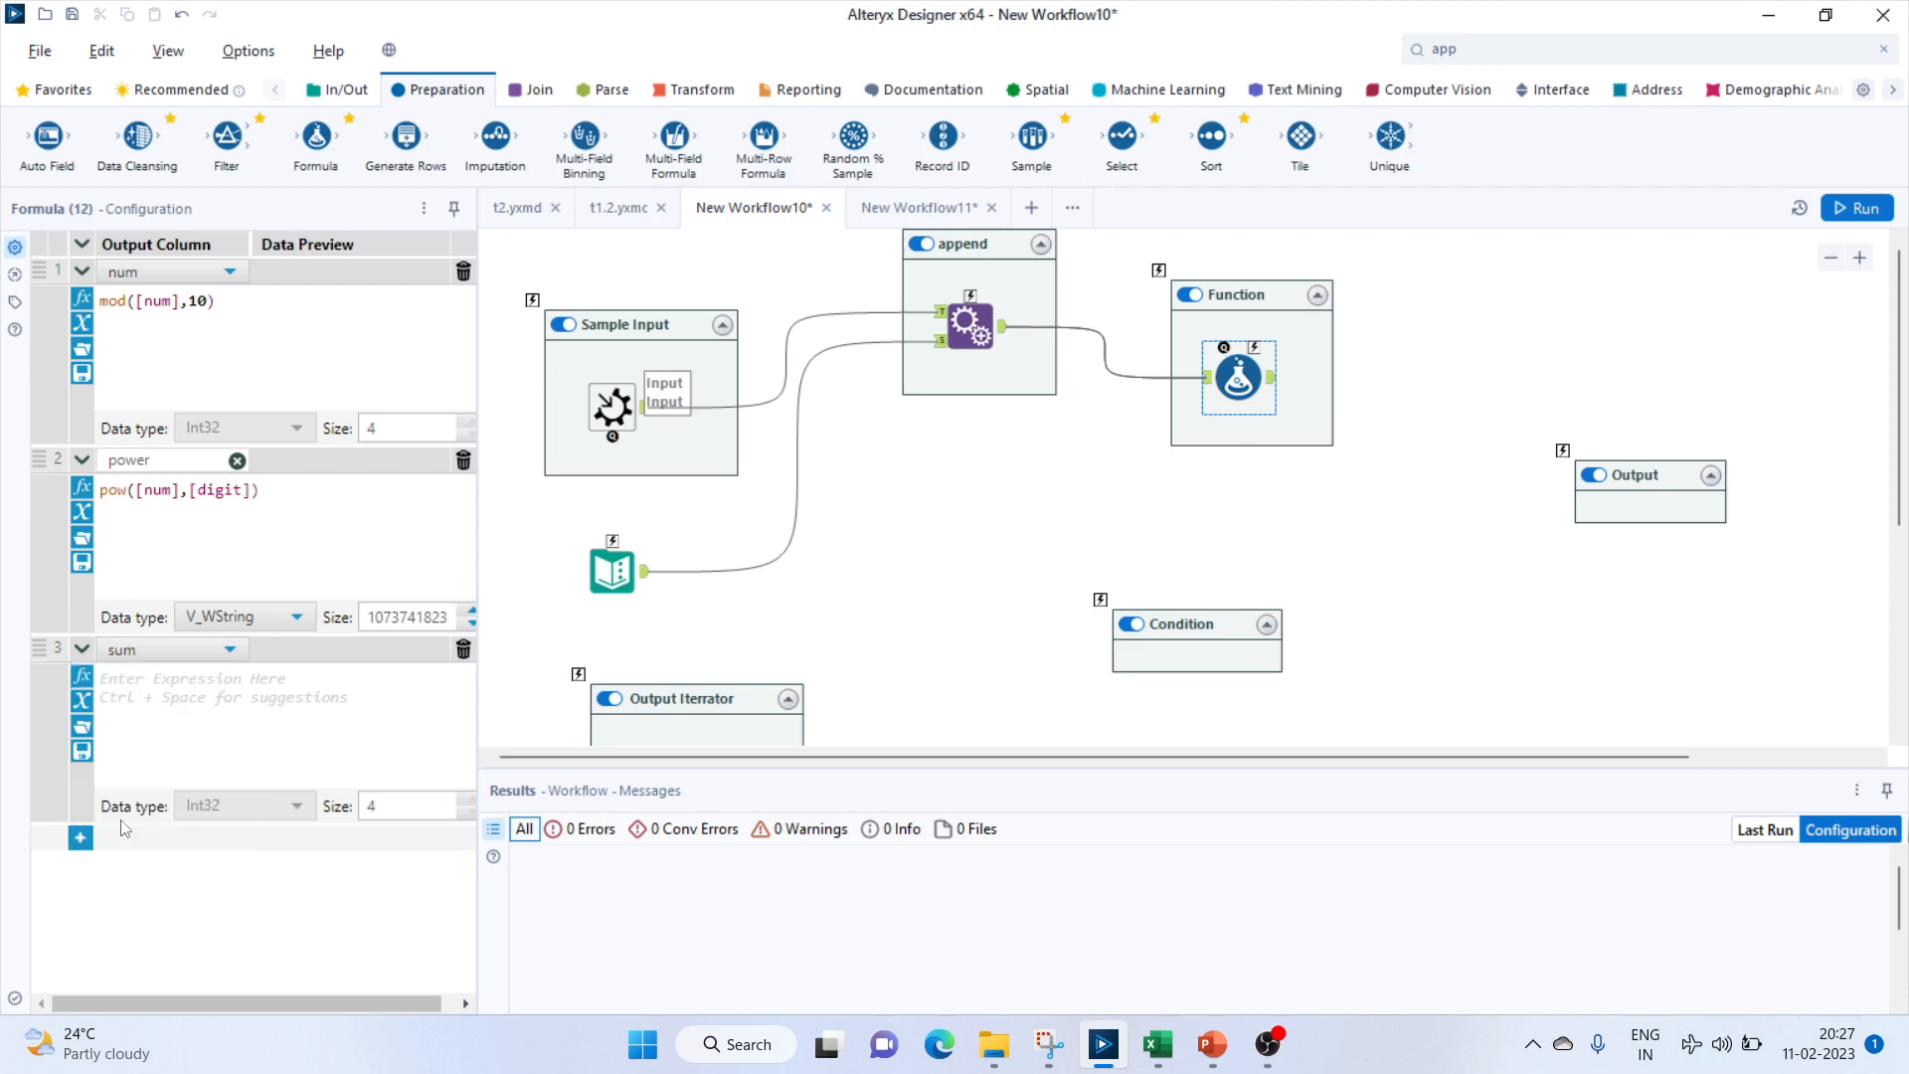
{"action": "left_click", "coordinate": [140, 697]}
{"action": "type", "text": "sum"}
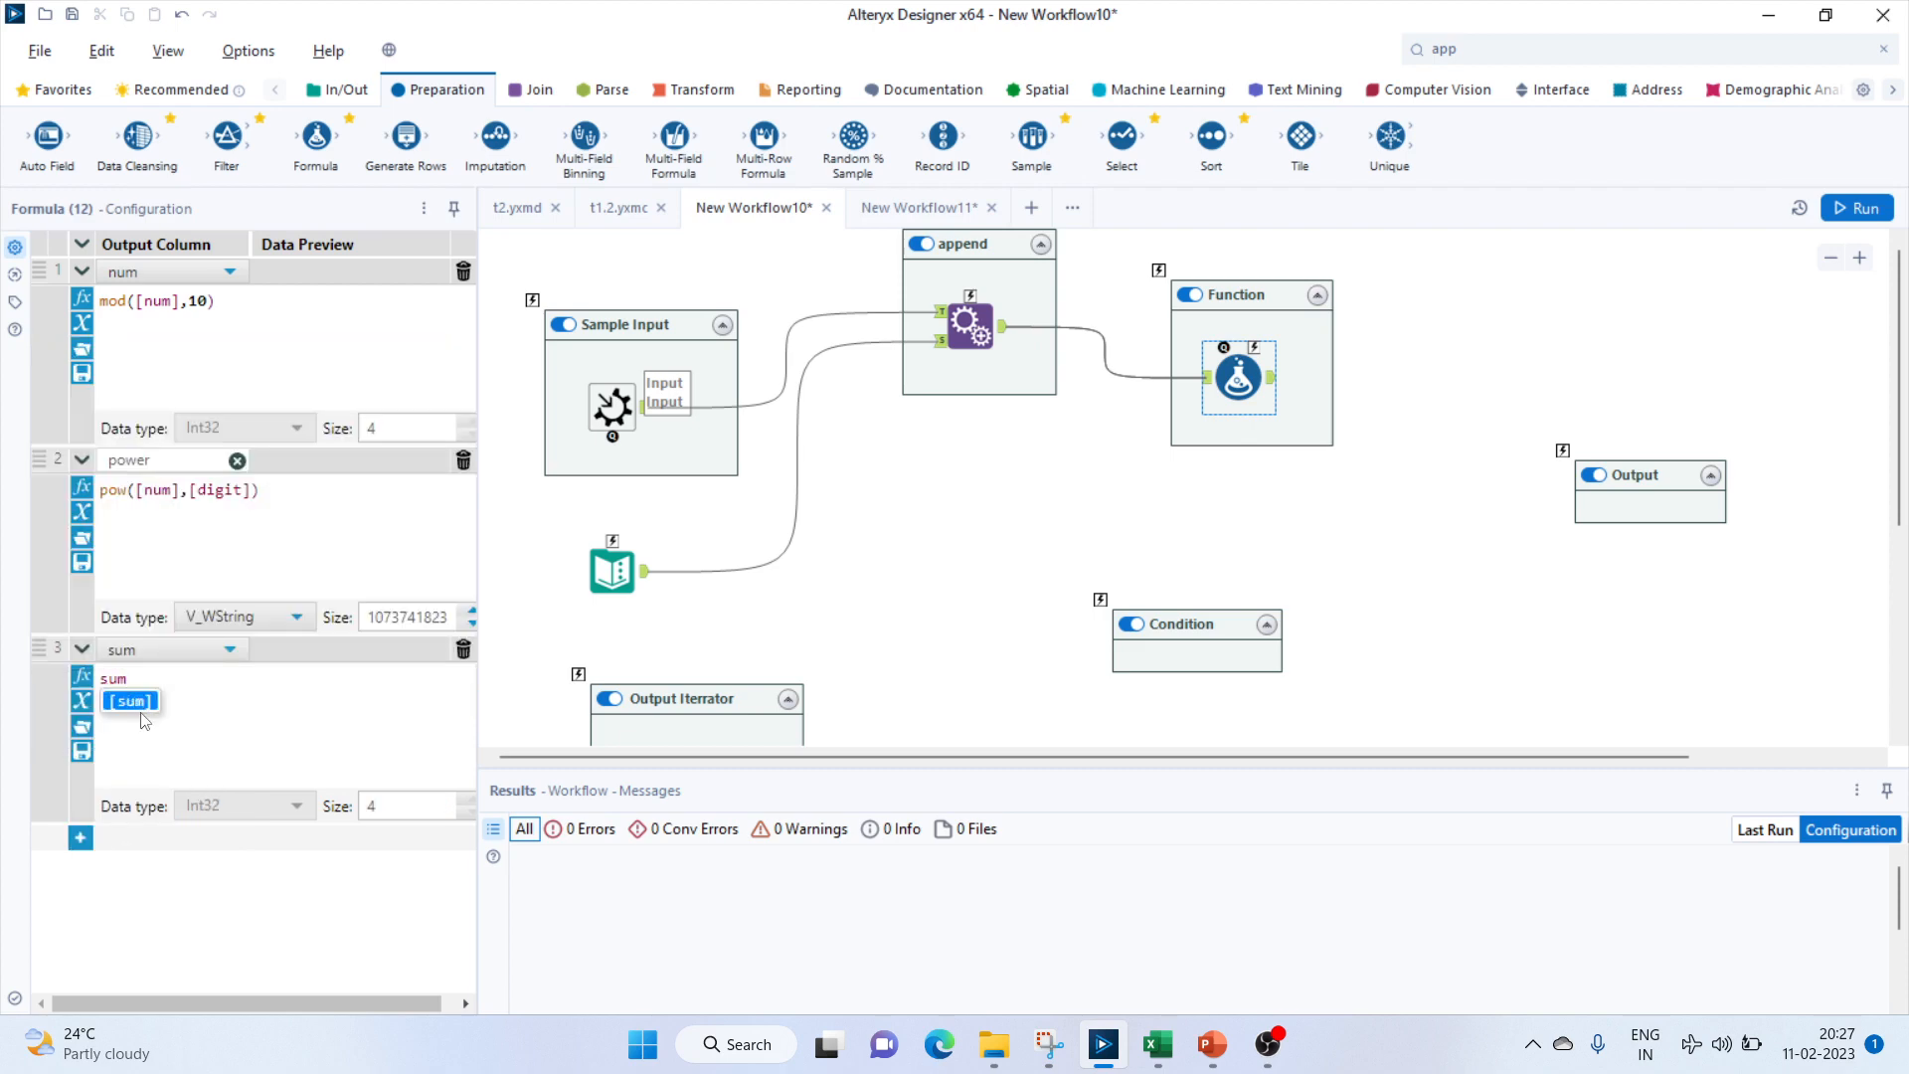
{"action": "left_click", "coordinate": [140, 707]}
{"action": "type", "text": "+power"}
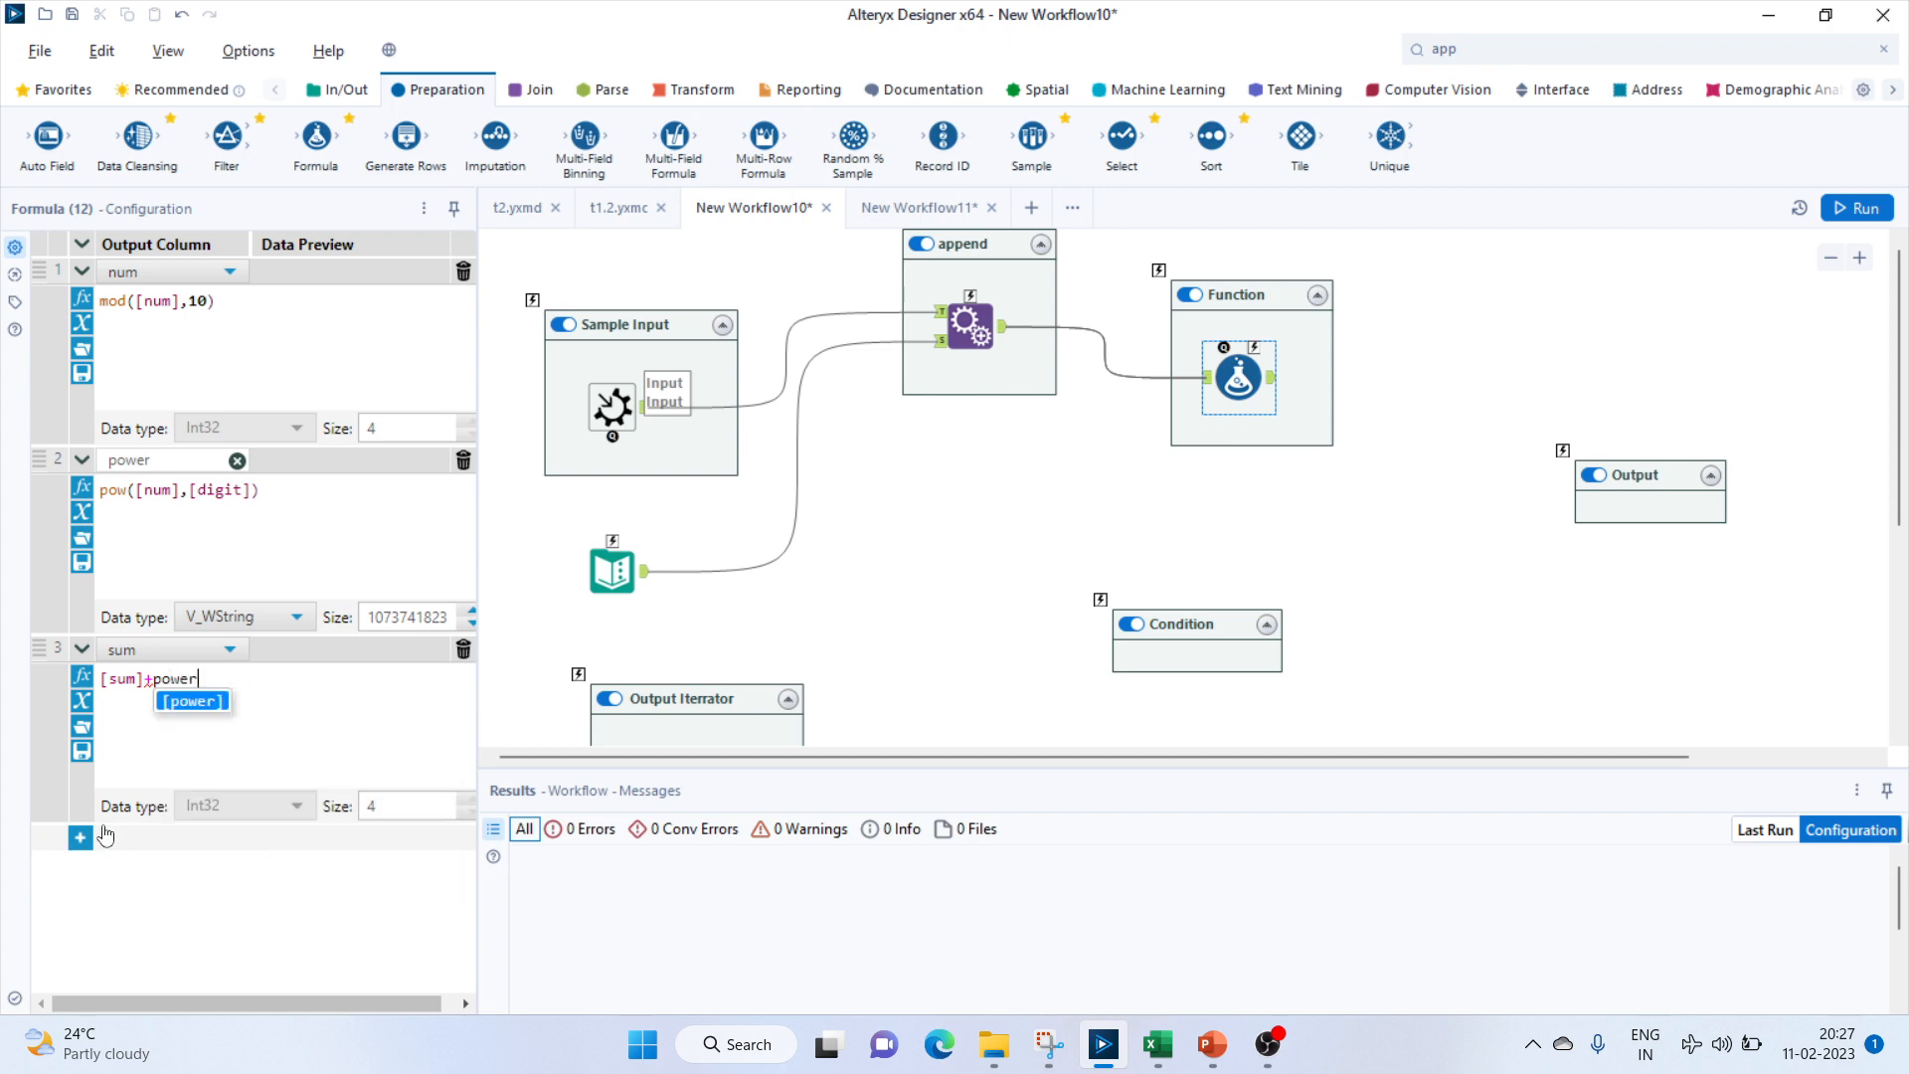
{"action": "left_click", "coordinate": [192, 702]}
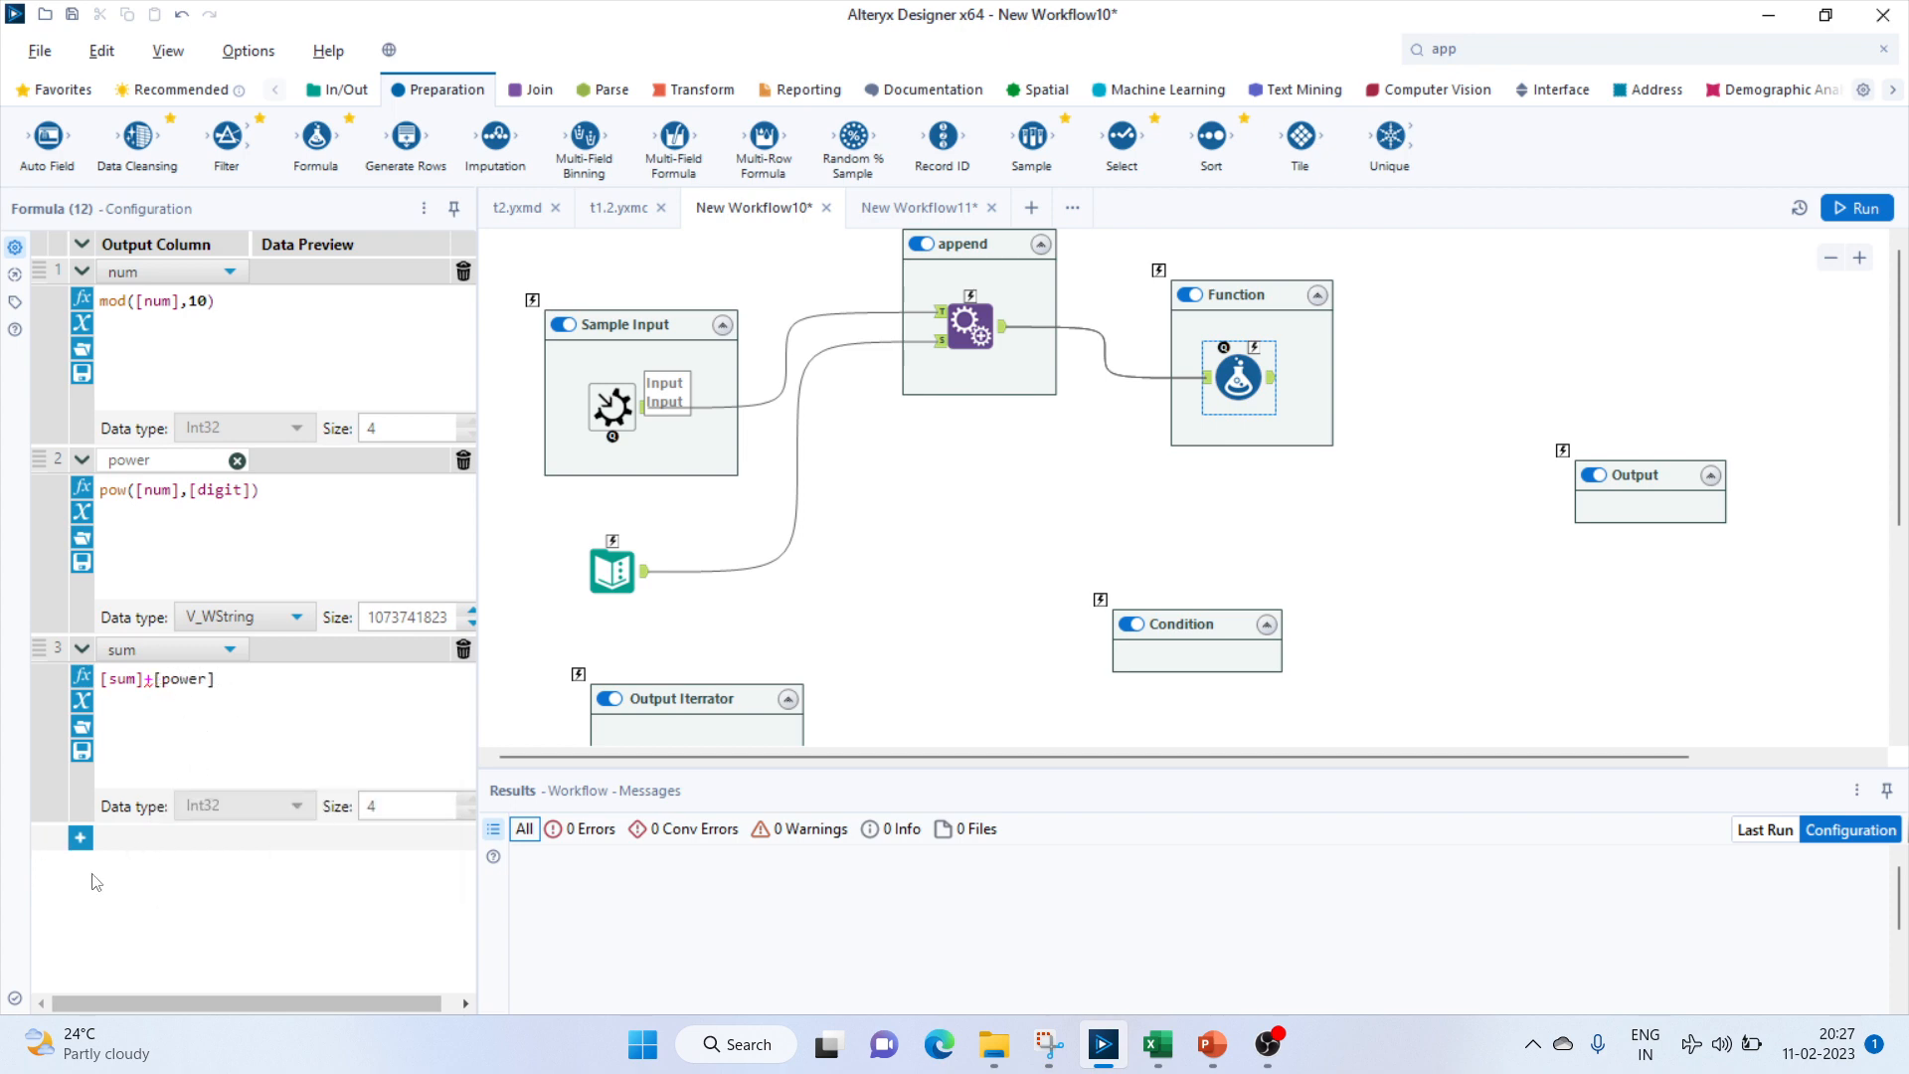
Add a fourth expression to the Formula tool, check the num=num/10 step in the Excel worksheet, and return to Alteryx Designer.
{"action": "left_click", "coordinate": [80, 837]}
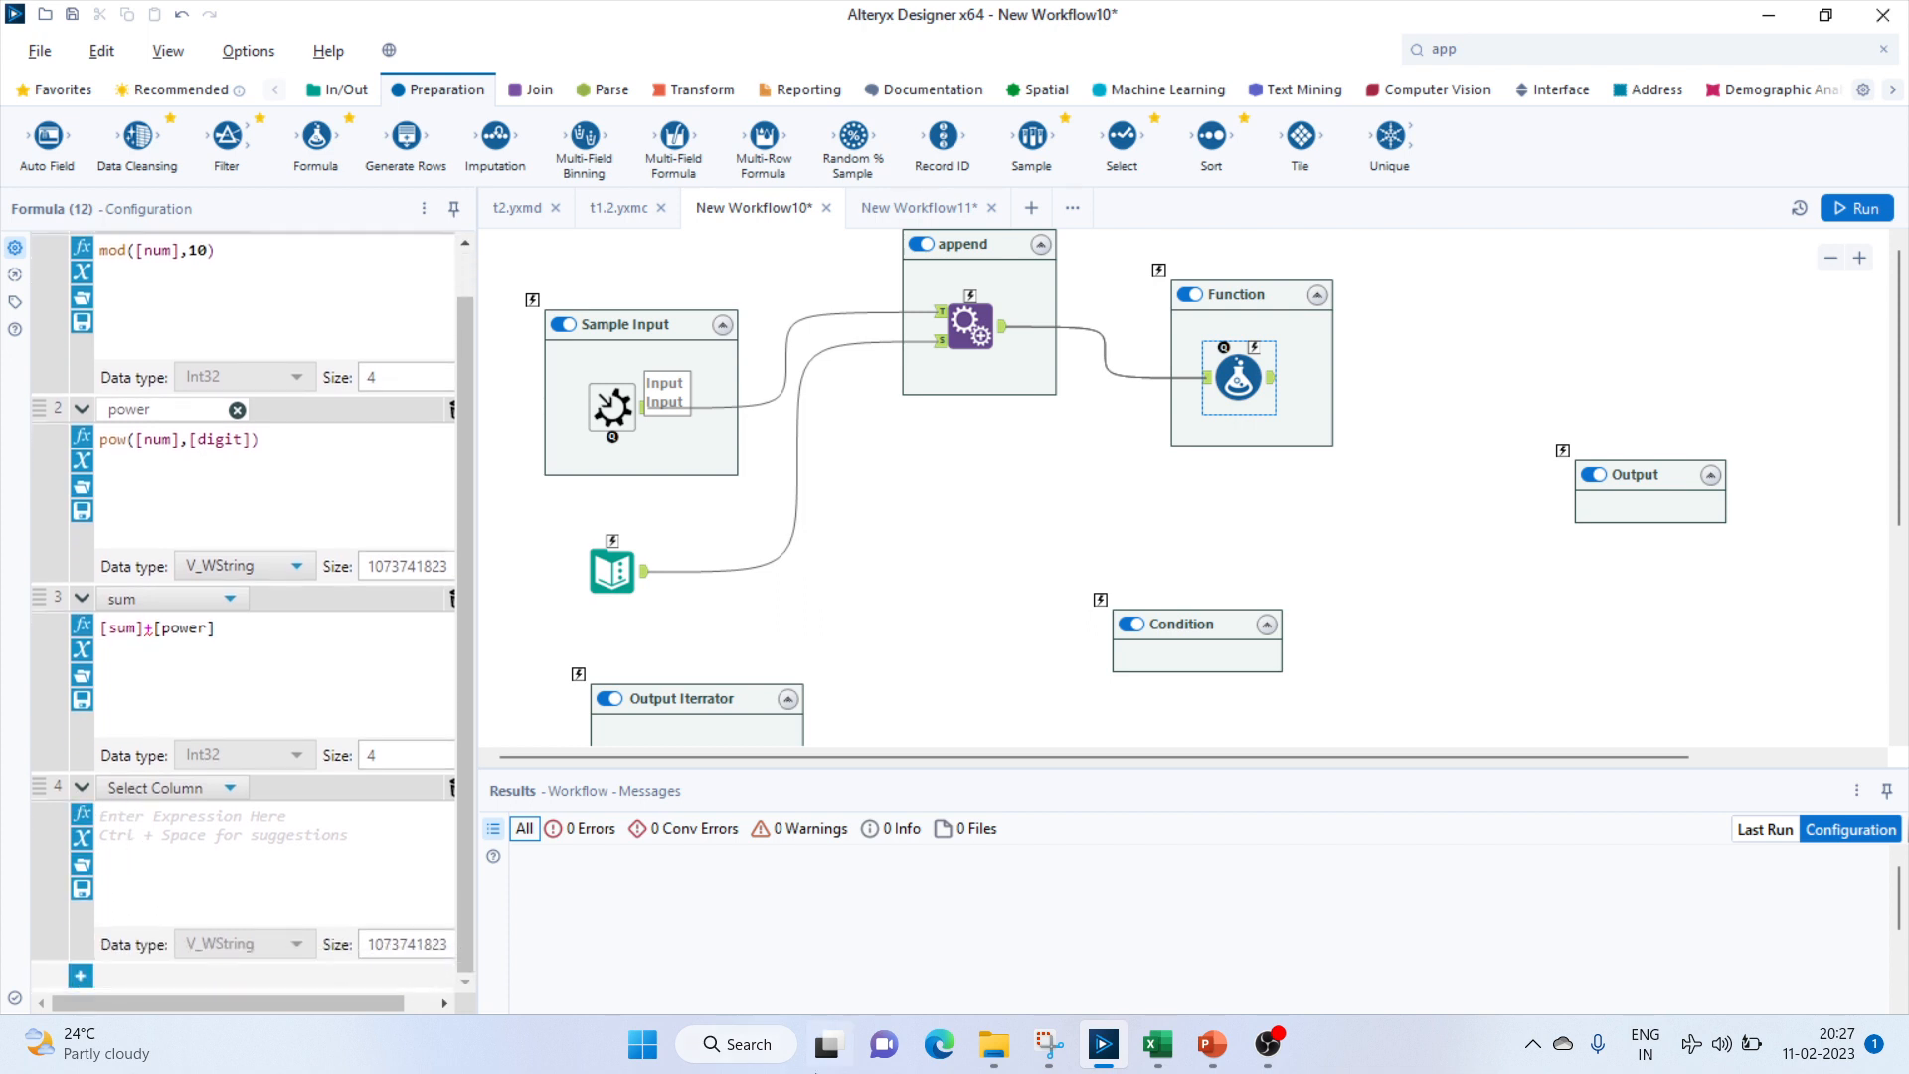
{"action": "left_click", "coordinate": [1169, 1052]}
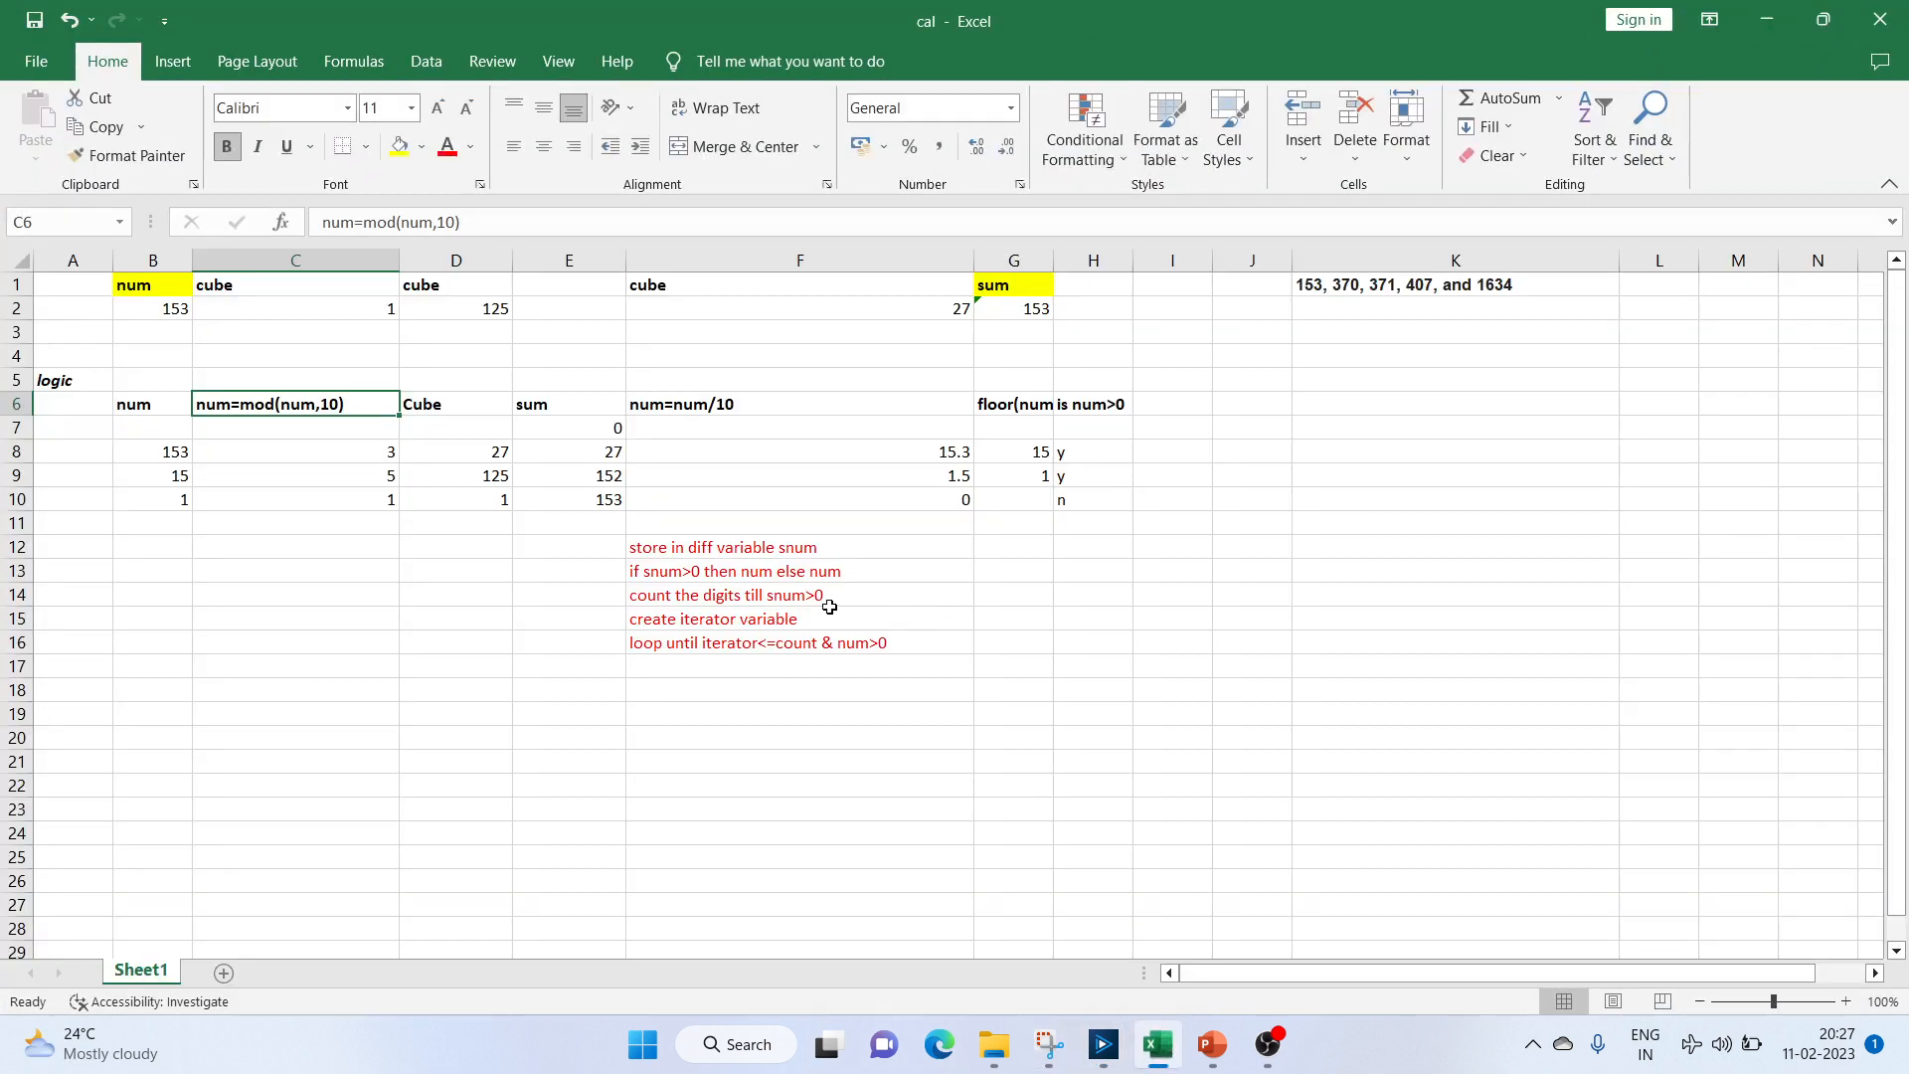
{"action": "left_click", "coordinate": [741, 408]}
{"action": "left_click", "coordinate": [1159, 1044]}
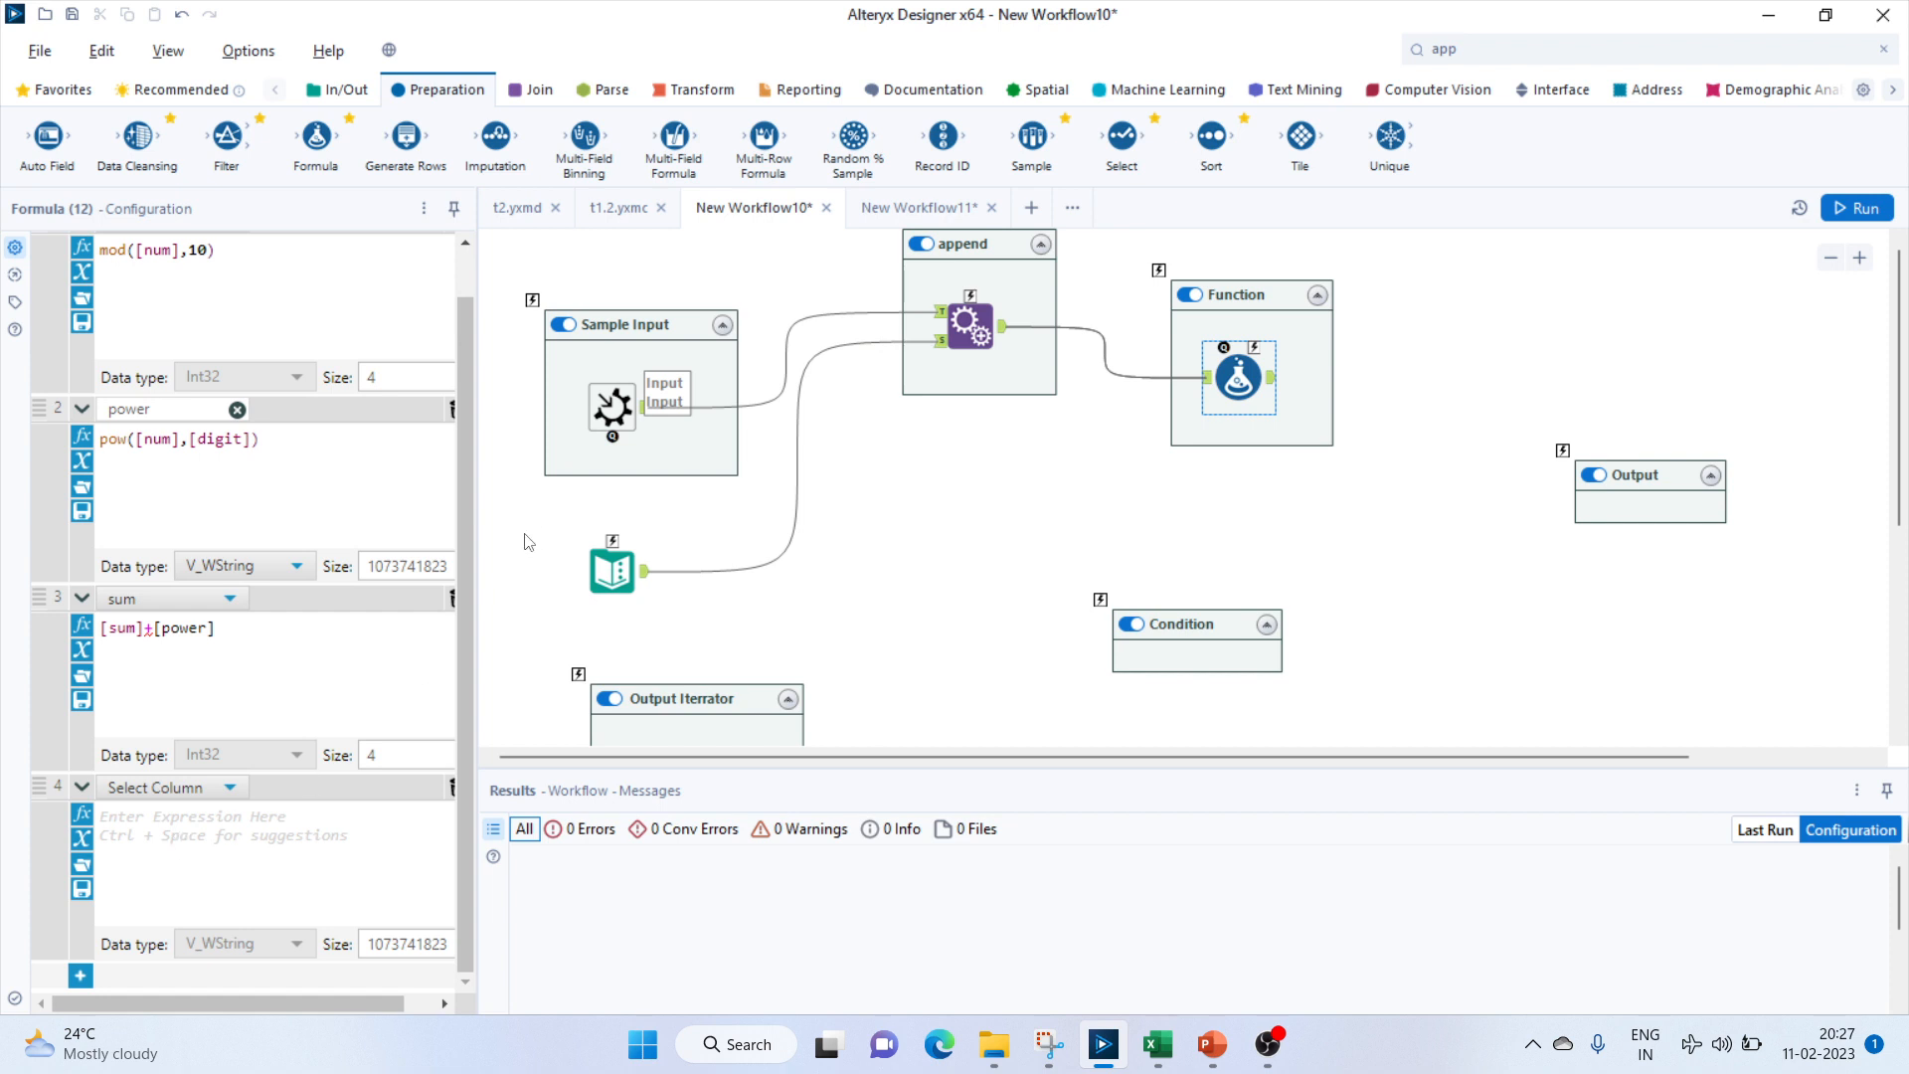
Widen the Formula configuration area and make the fourth expression update the existing snum column.
{"action": "left_click_drag", "start_coordinate": [478, 599], "coordinate": [538, 599]}
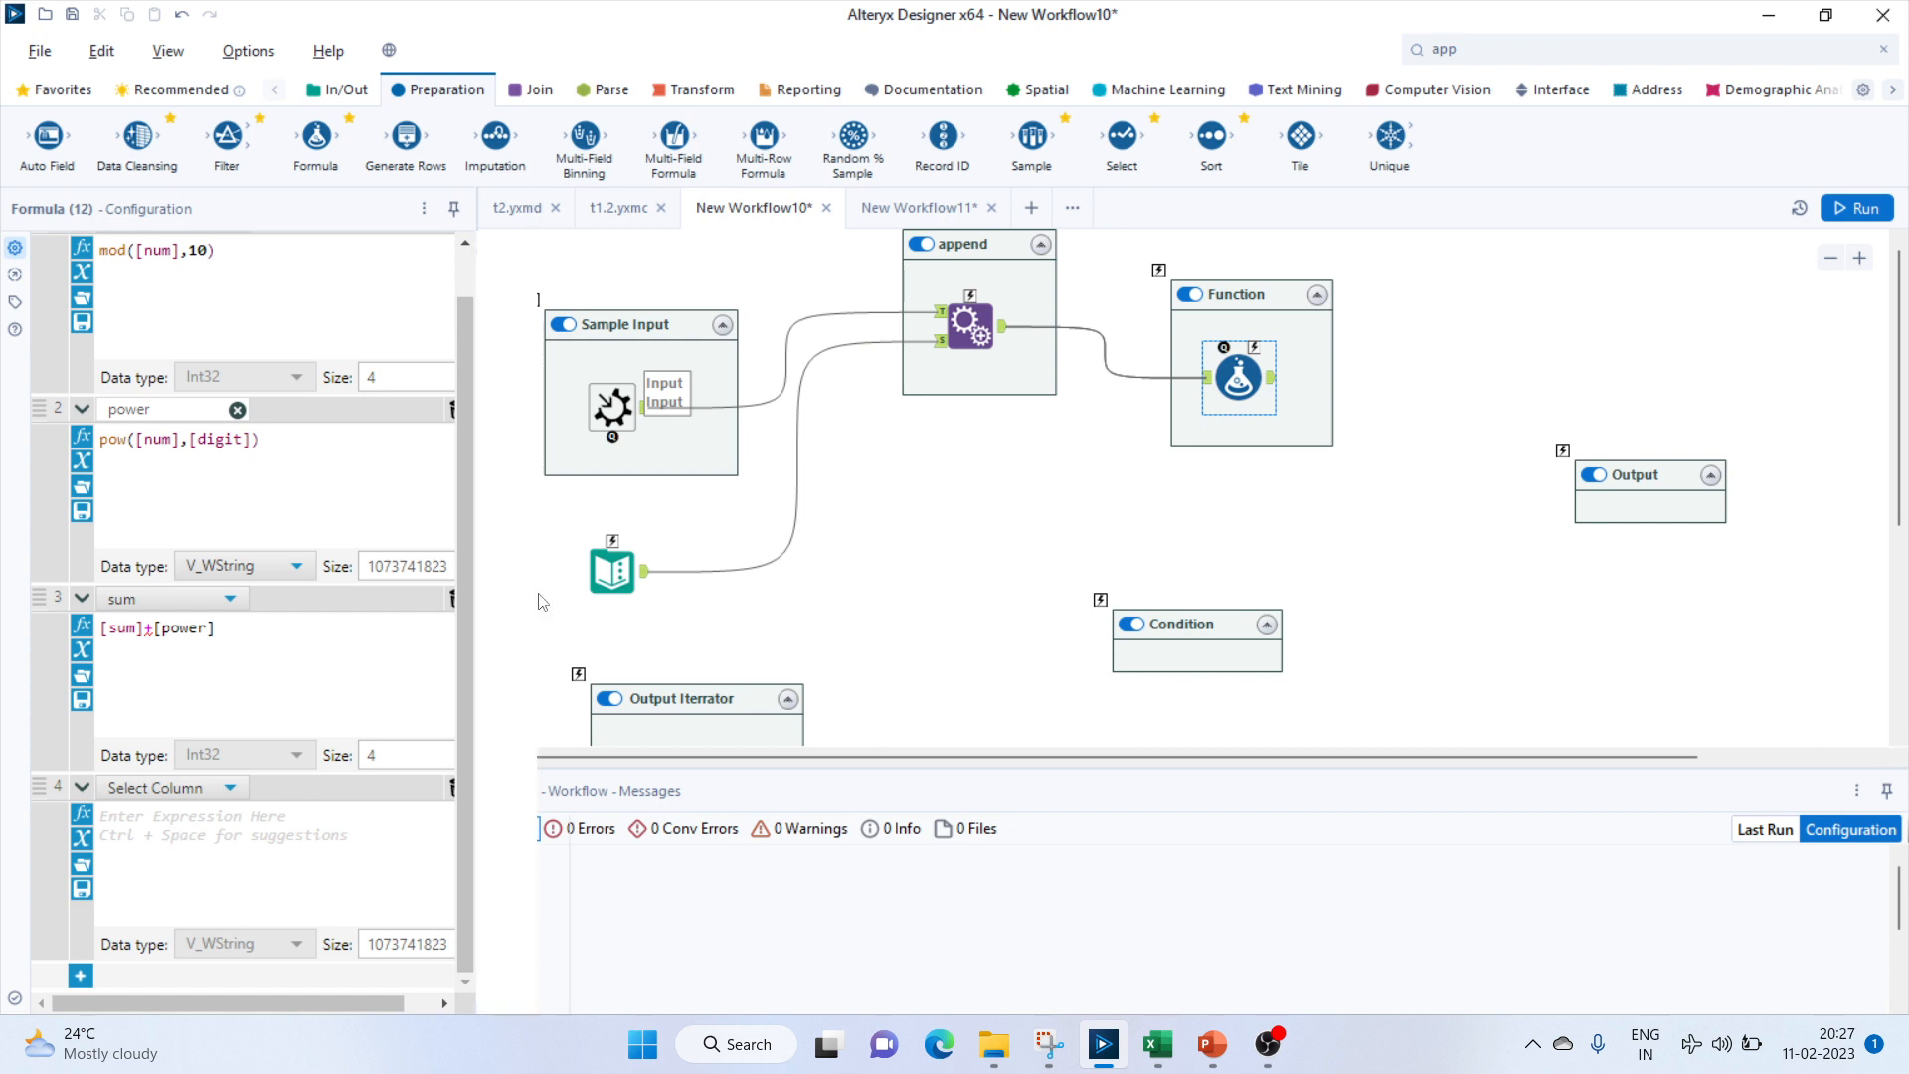
{"action": "scroll", "coordinate": [296, 729], "scroll_direction": "up", "scroll_amount": 1}
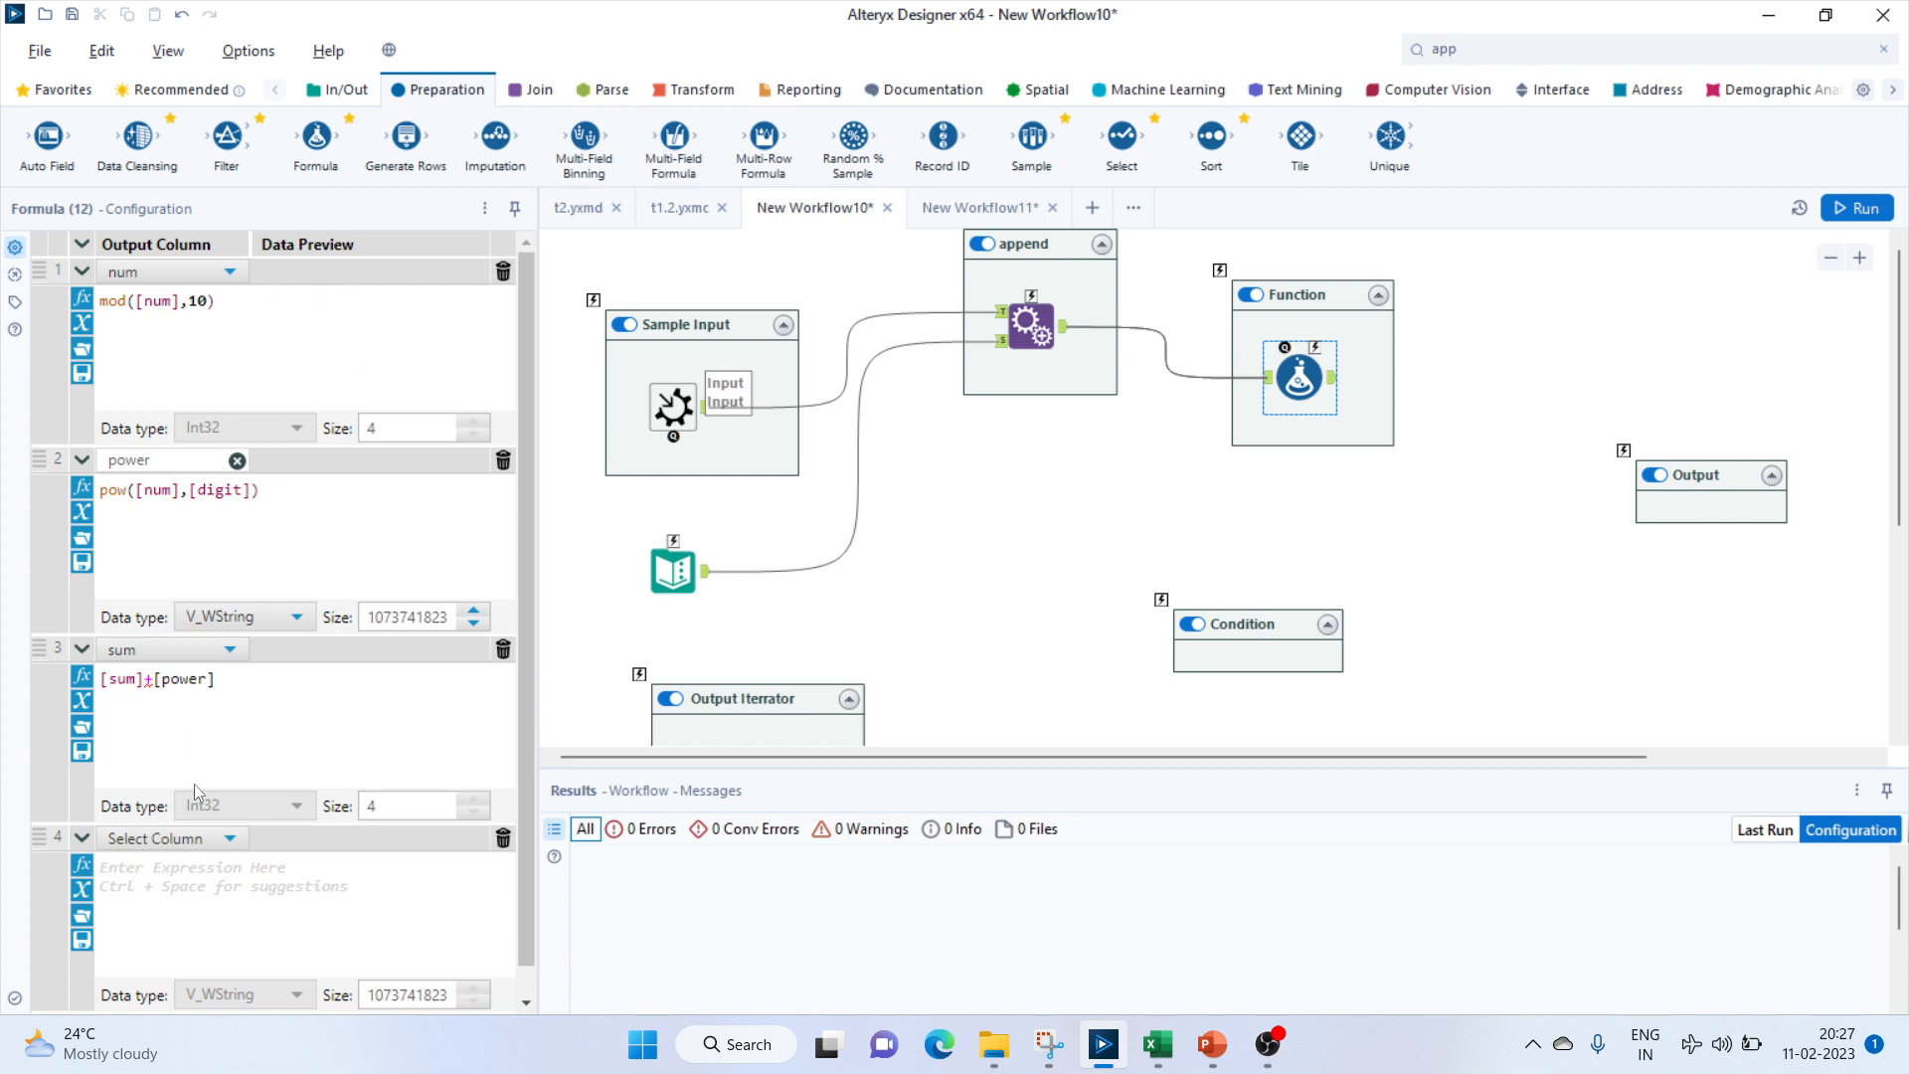
{"action": "left_click", "coordinate": [152, 841]}
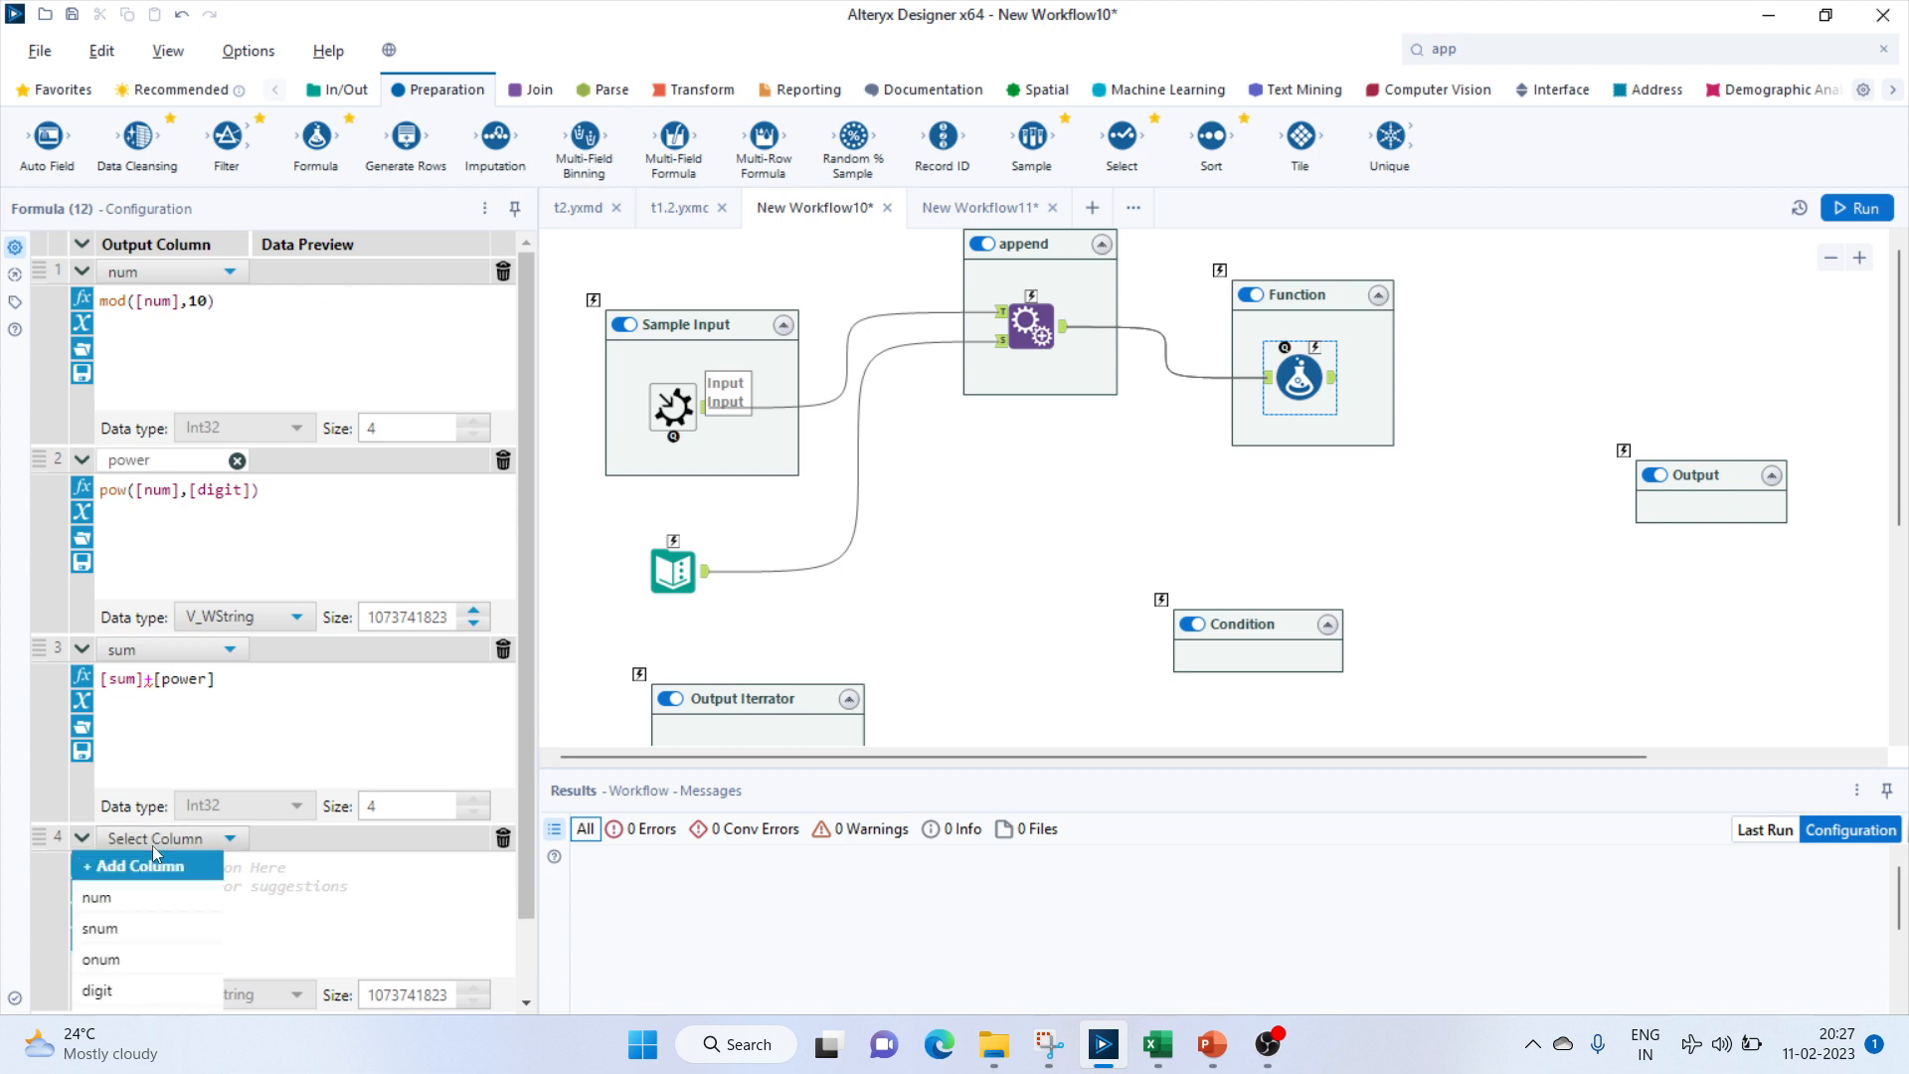
{"action": "left_click", "coordinate": [123, 934]}
Enter FLOOR([snum]/10) as the formula for the fourth expression on the snum column.
{"action": "scroll", "coordinate": [161, 887], "scroll_direction": "down", "scroll_amount": 1}
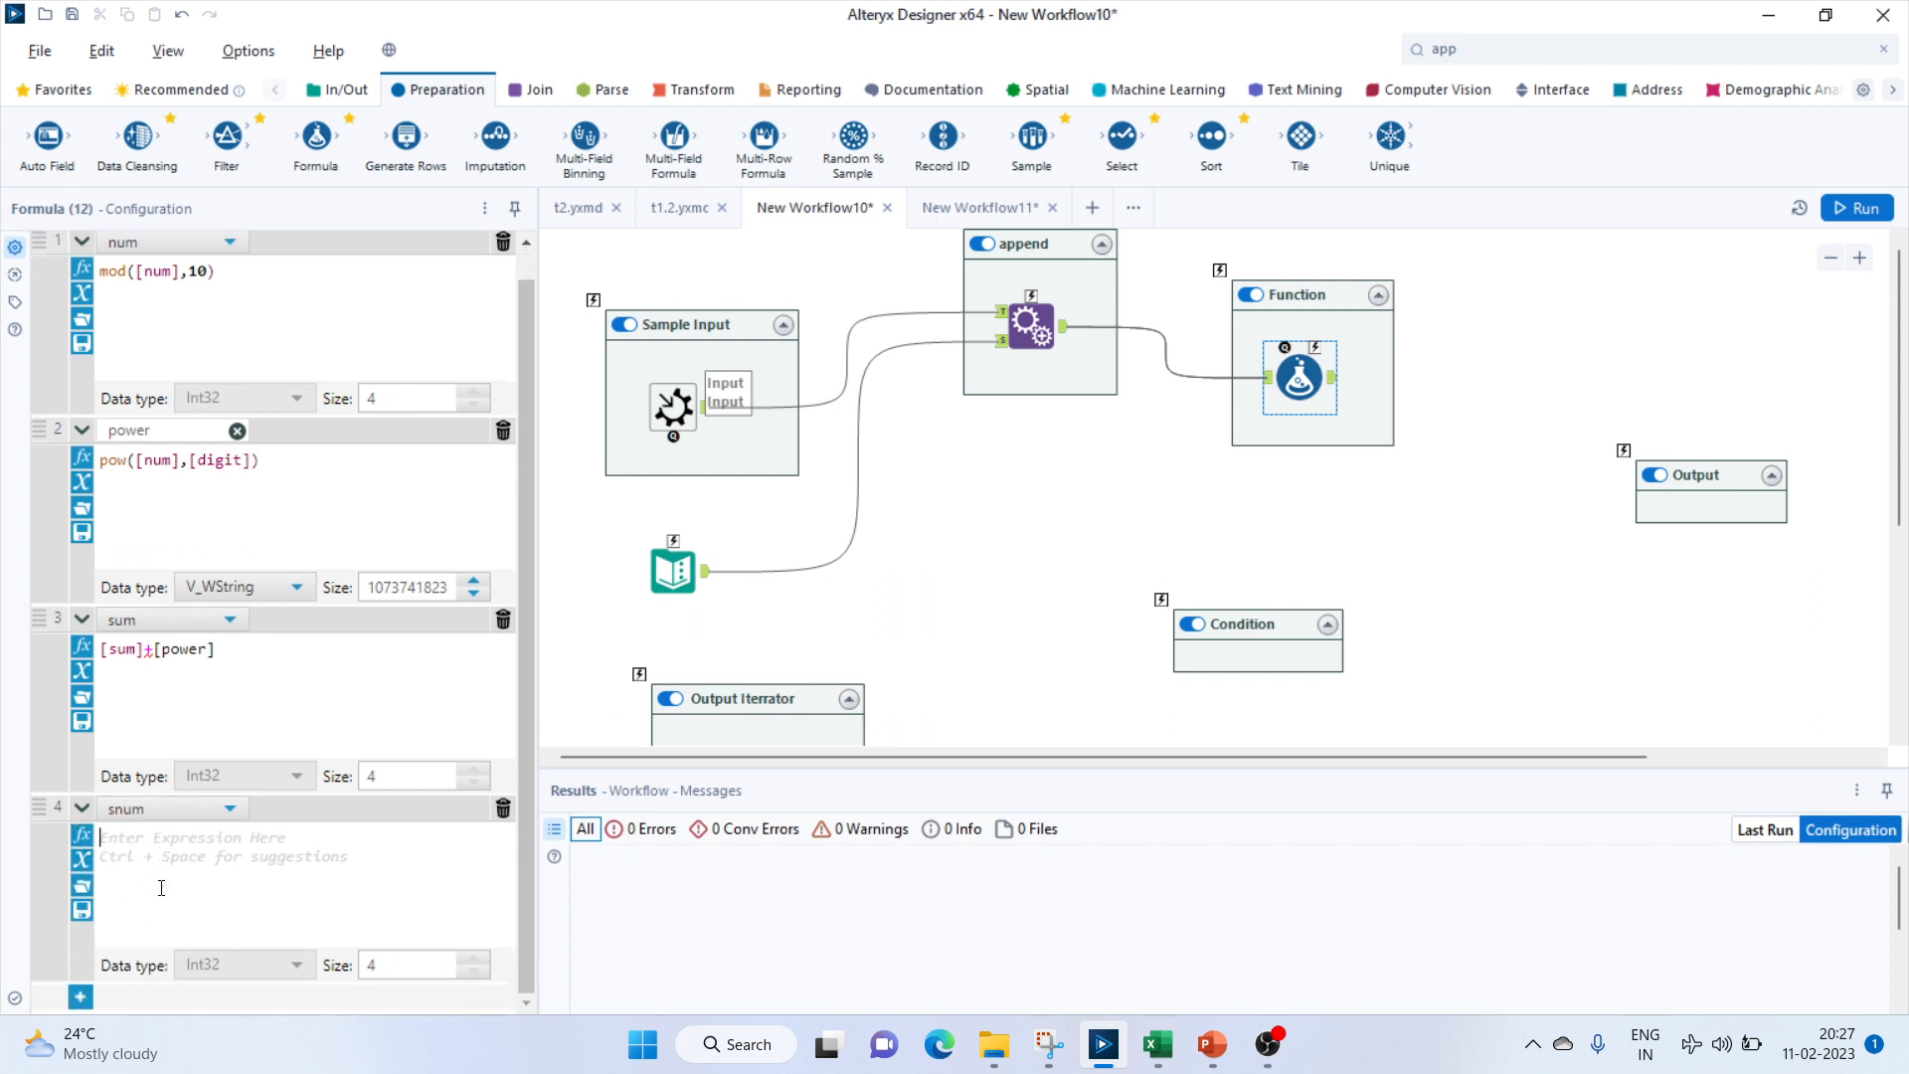
{"action": "left_click", "coordinate": [173, 851]}
{"action": "type", "text": "fl"}
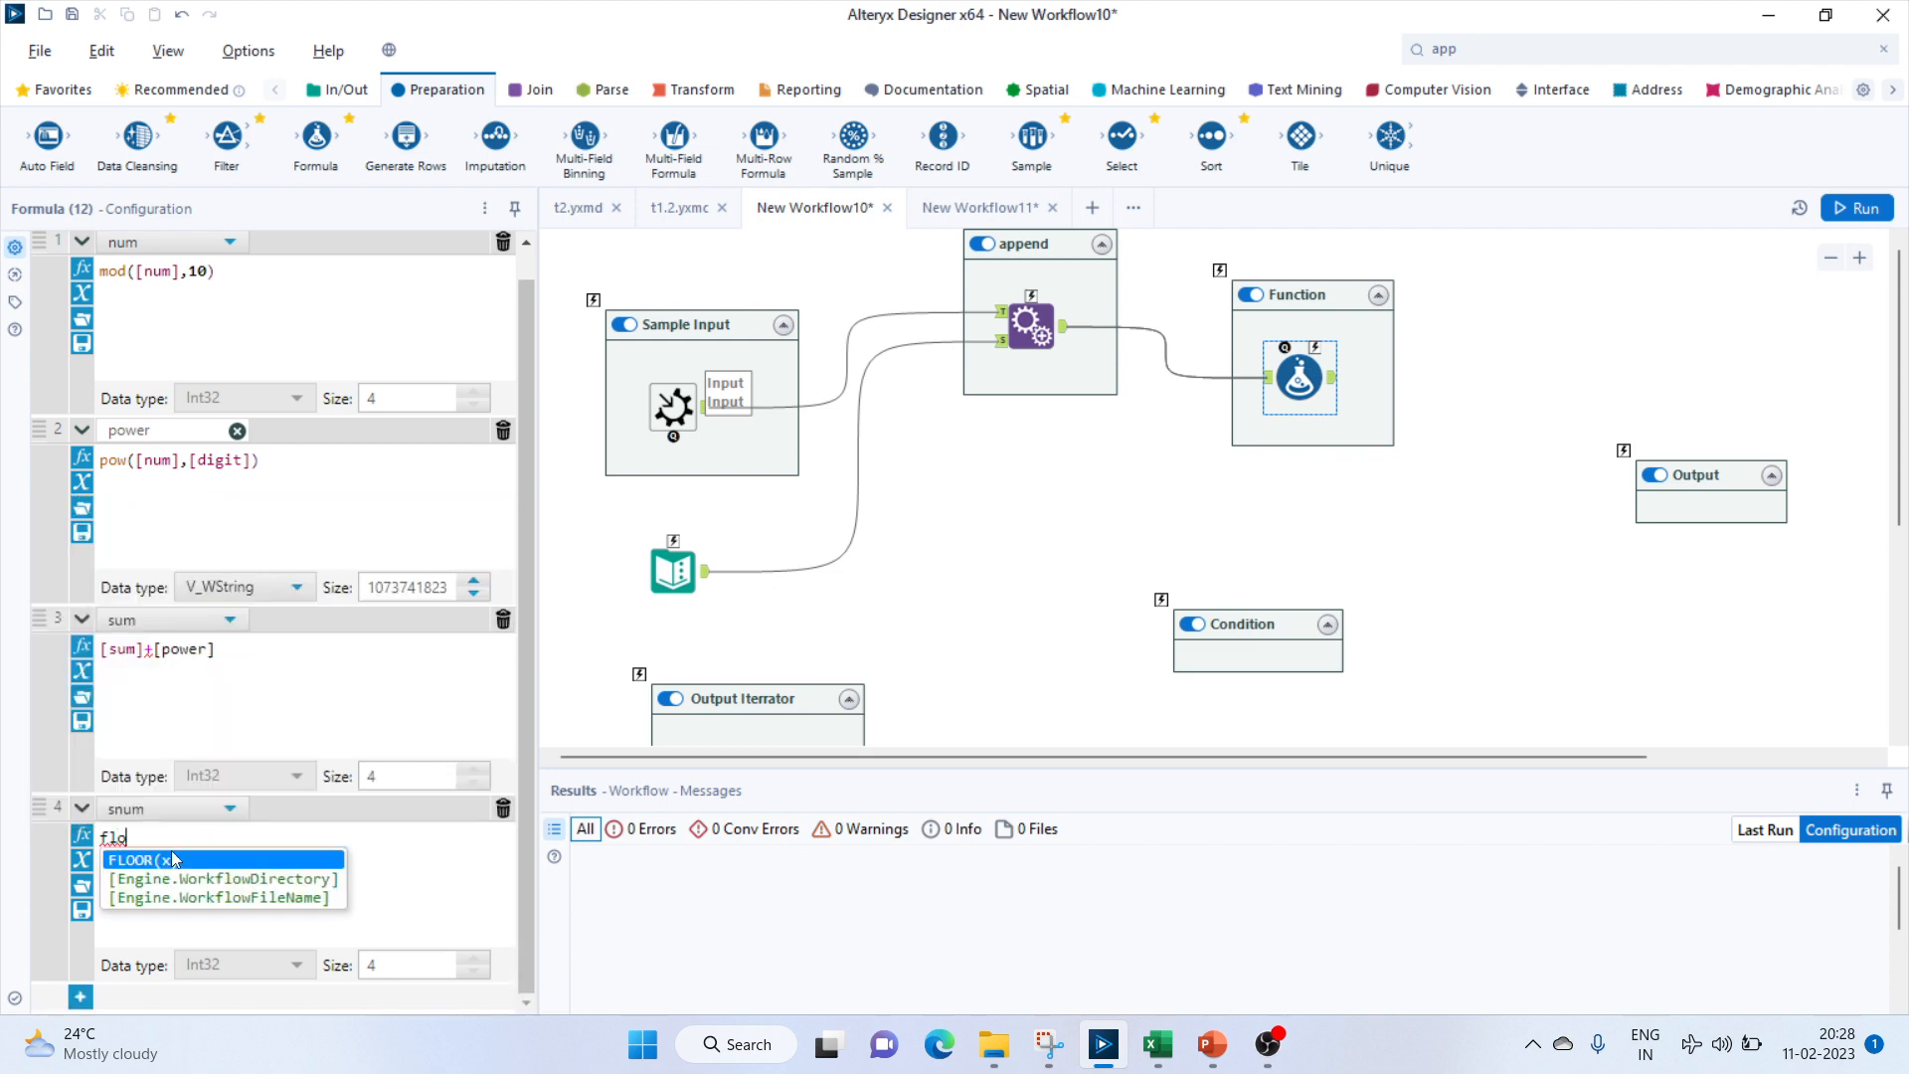
{"action": "type", "text": "o"}
{"action": "key", "text": "Return"}
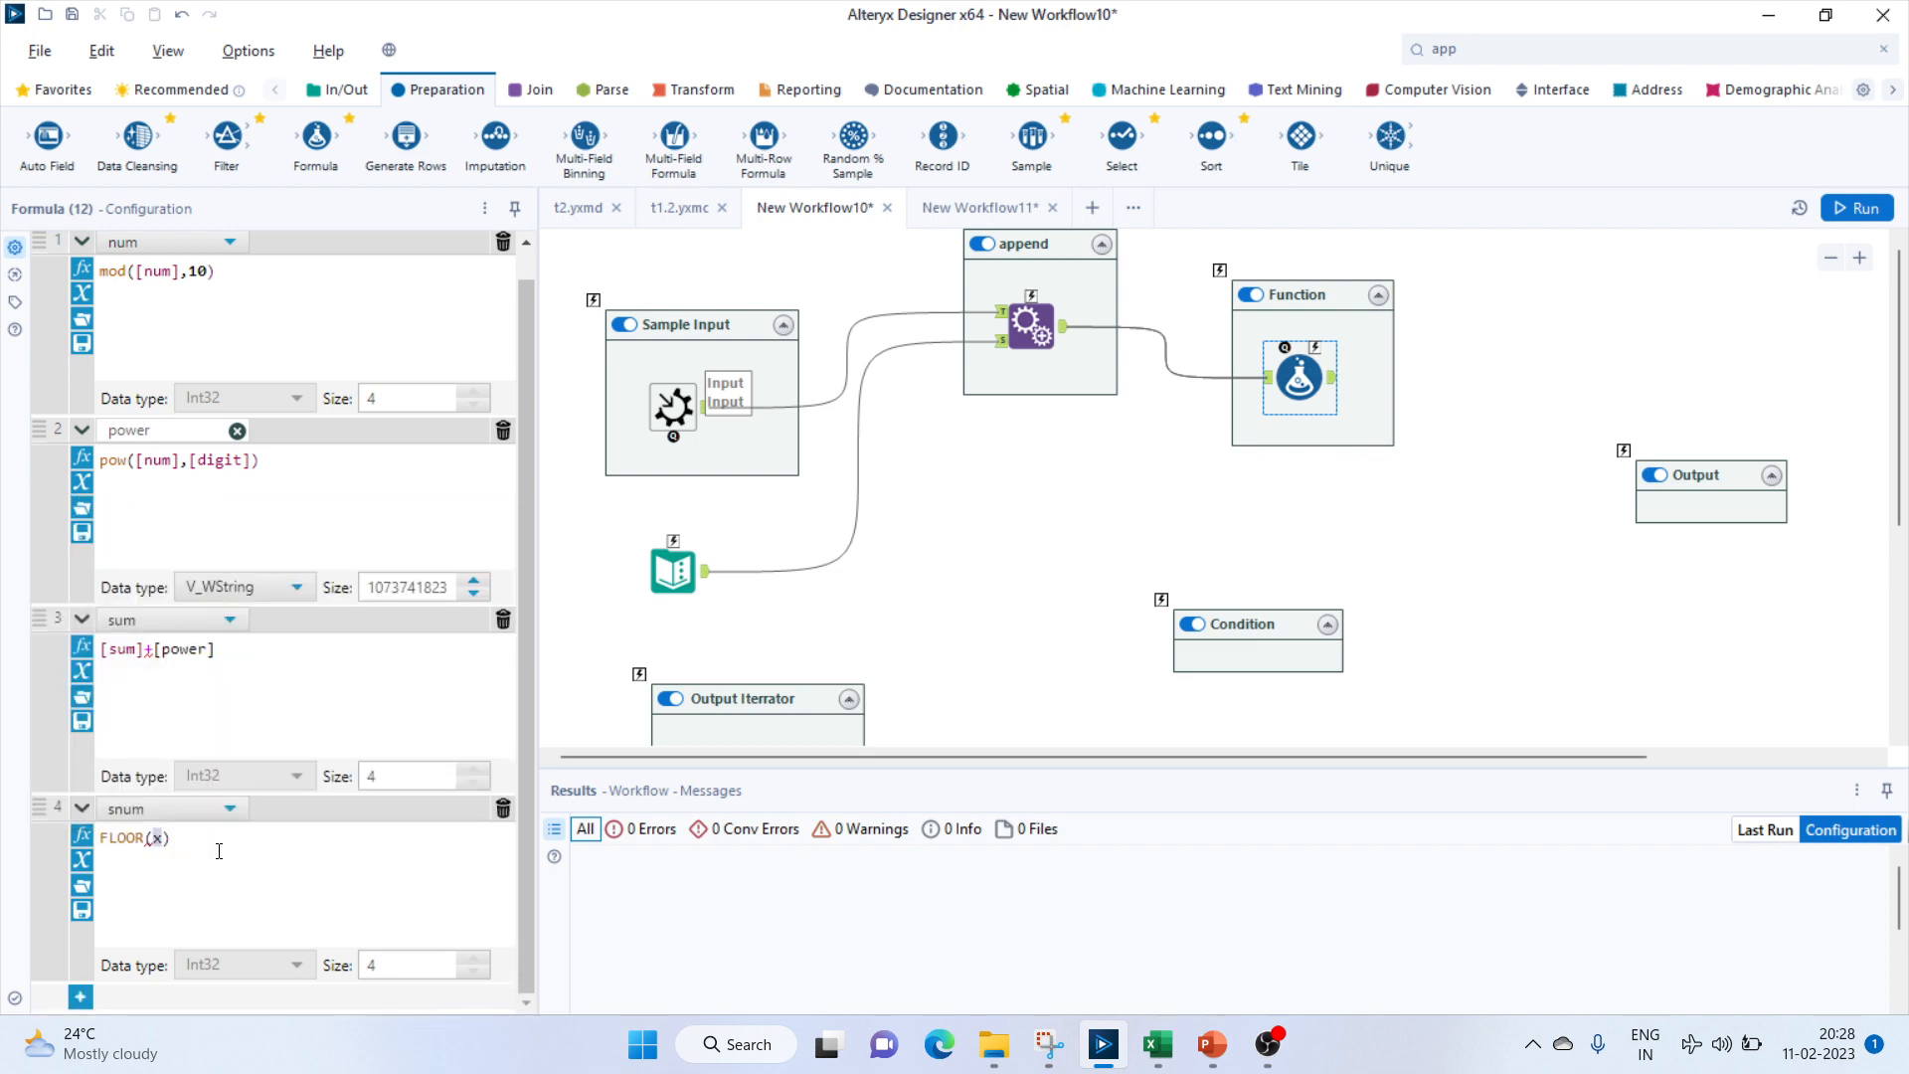
{"action": "key", "text": "BackSpace"}
{"action": "key", "text": "BackSpace"}
{"action": "type", "text": "sn"}
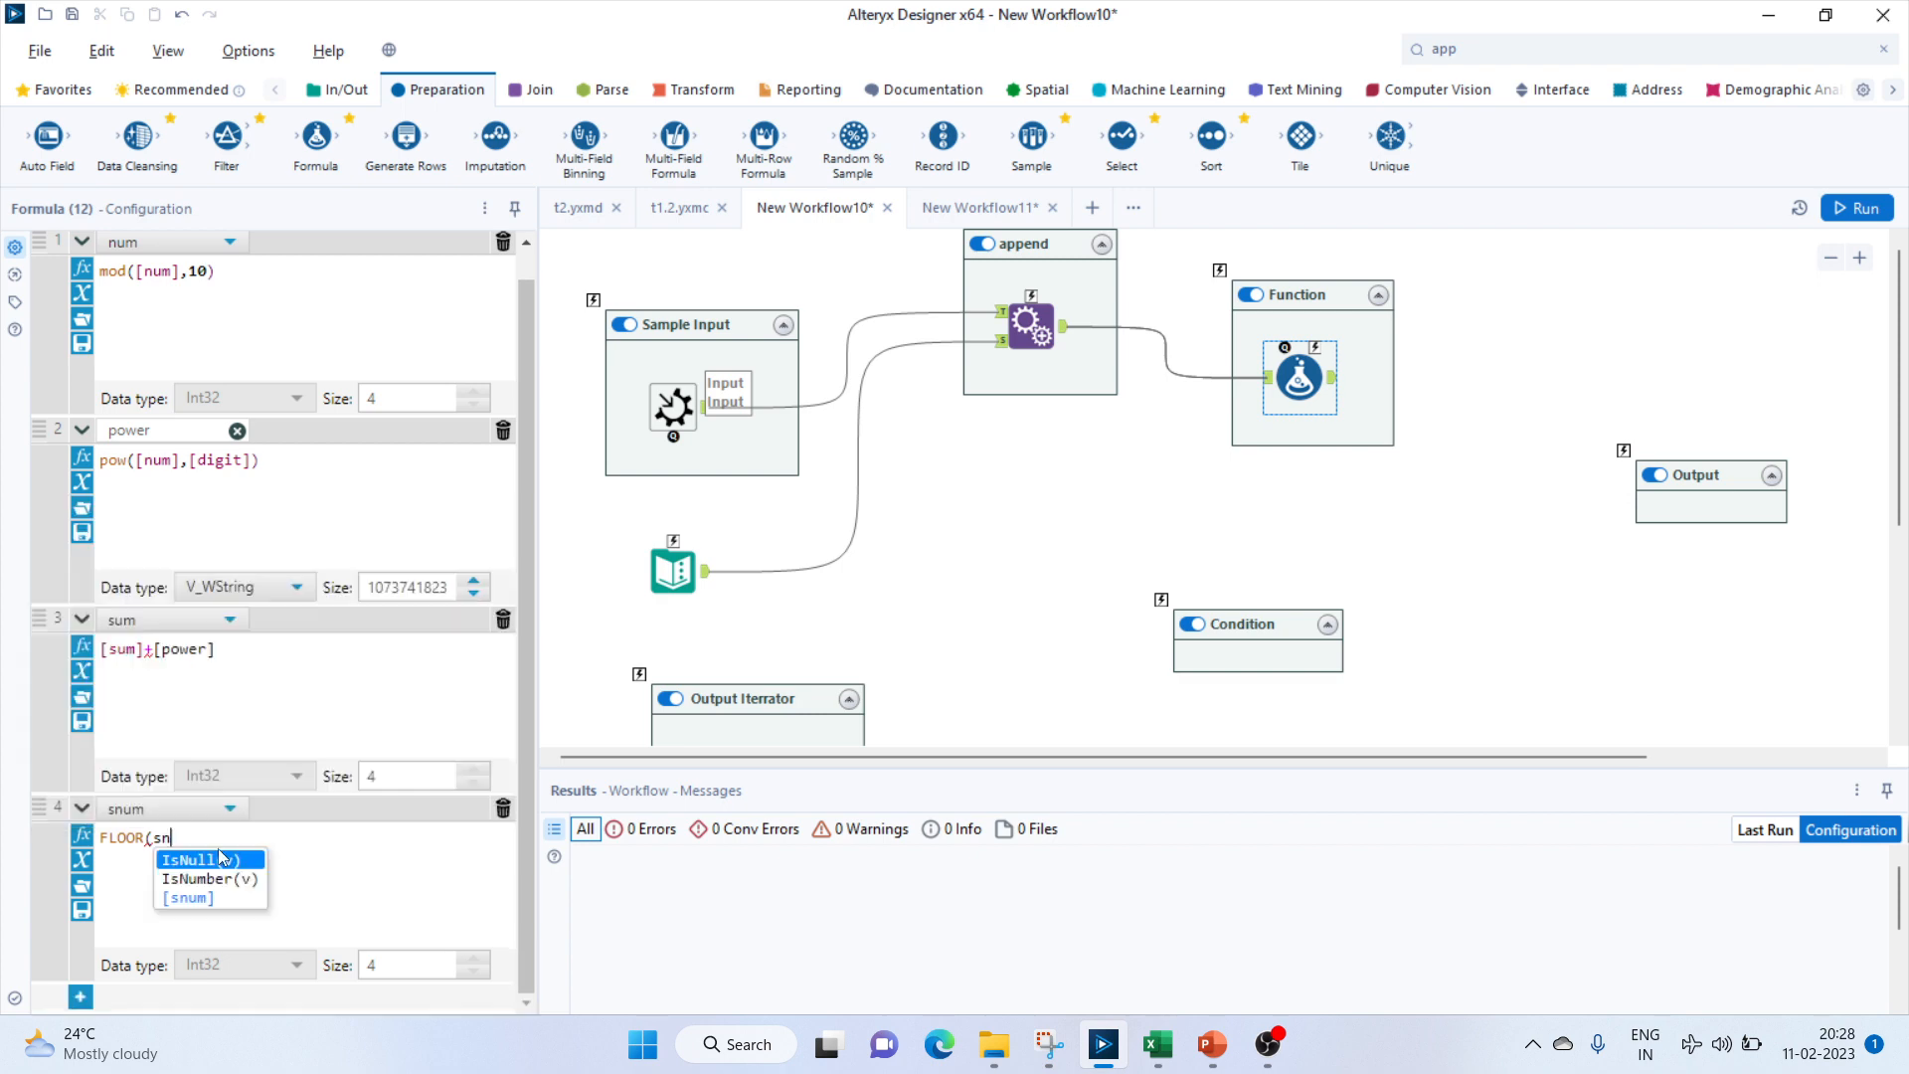
{"action": "key", "text": "Down"}
{"action": "key", "text": "Down"}
{"action": "key", "text": "Return"}
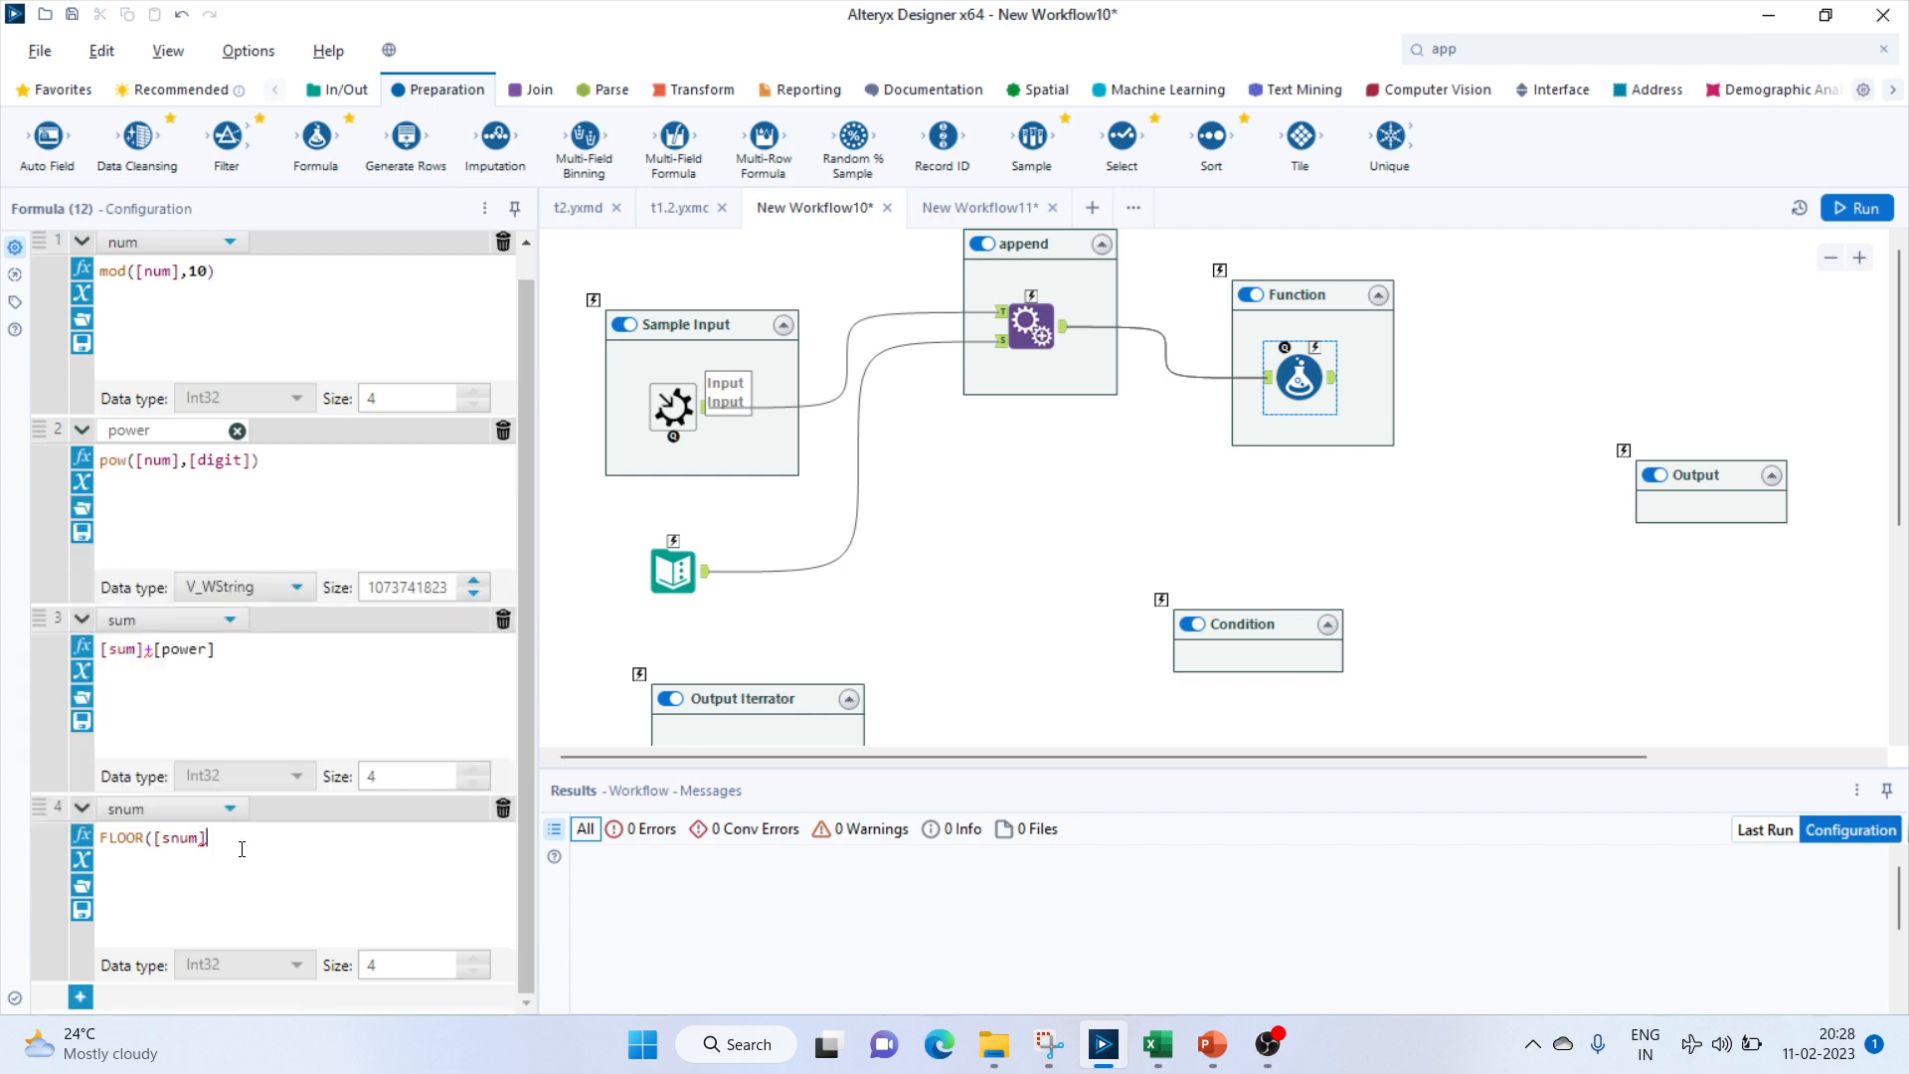
{"action": "type", "text": "/10)"}
Add a fifth expression that updates the existing num column.
{"action": "left_click", "coordinate": [81, 997]}
{"action": "scroll", "coordinate": [298, 914], "scroll_direction": "down", "scroll_amount": 2}
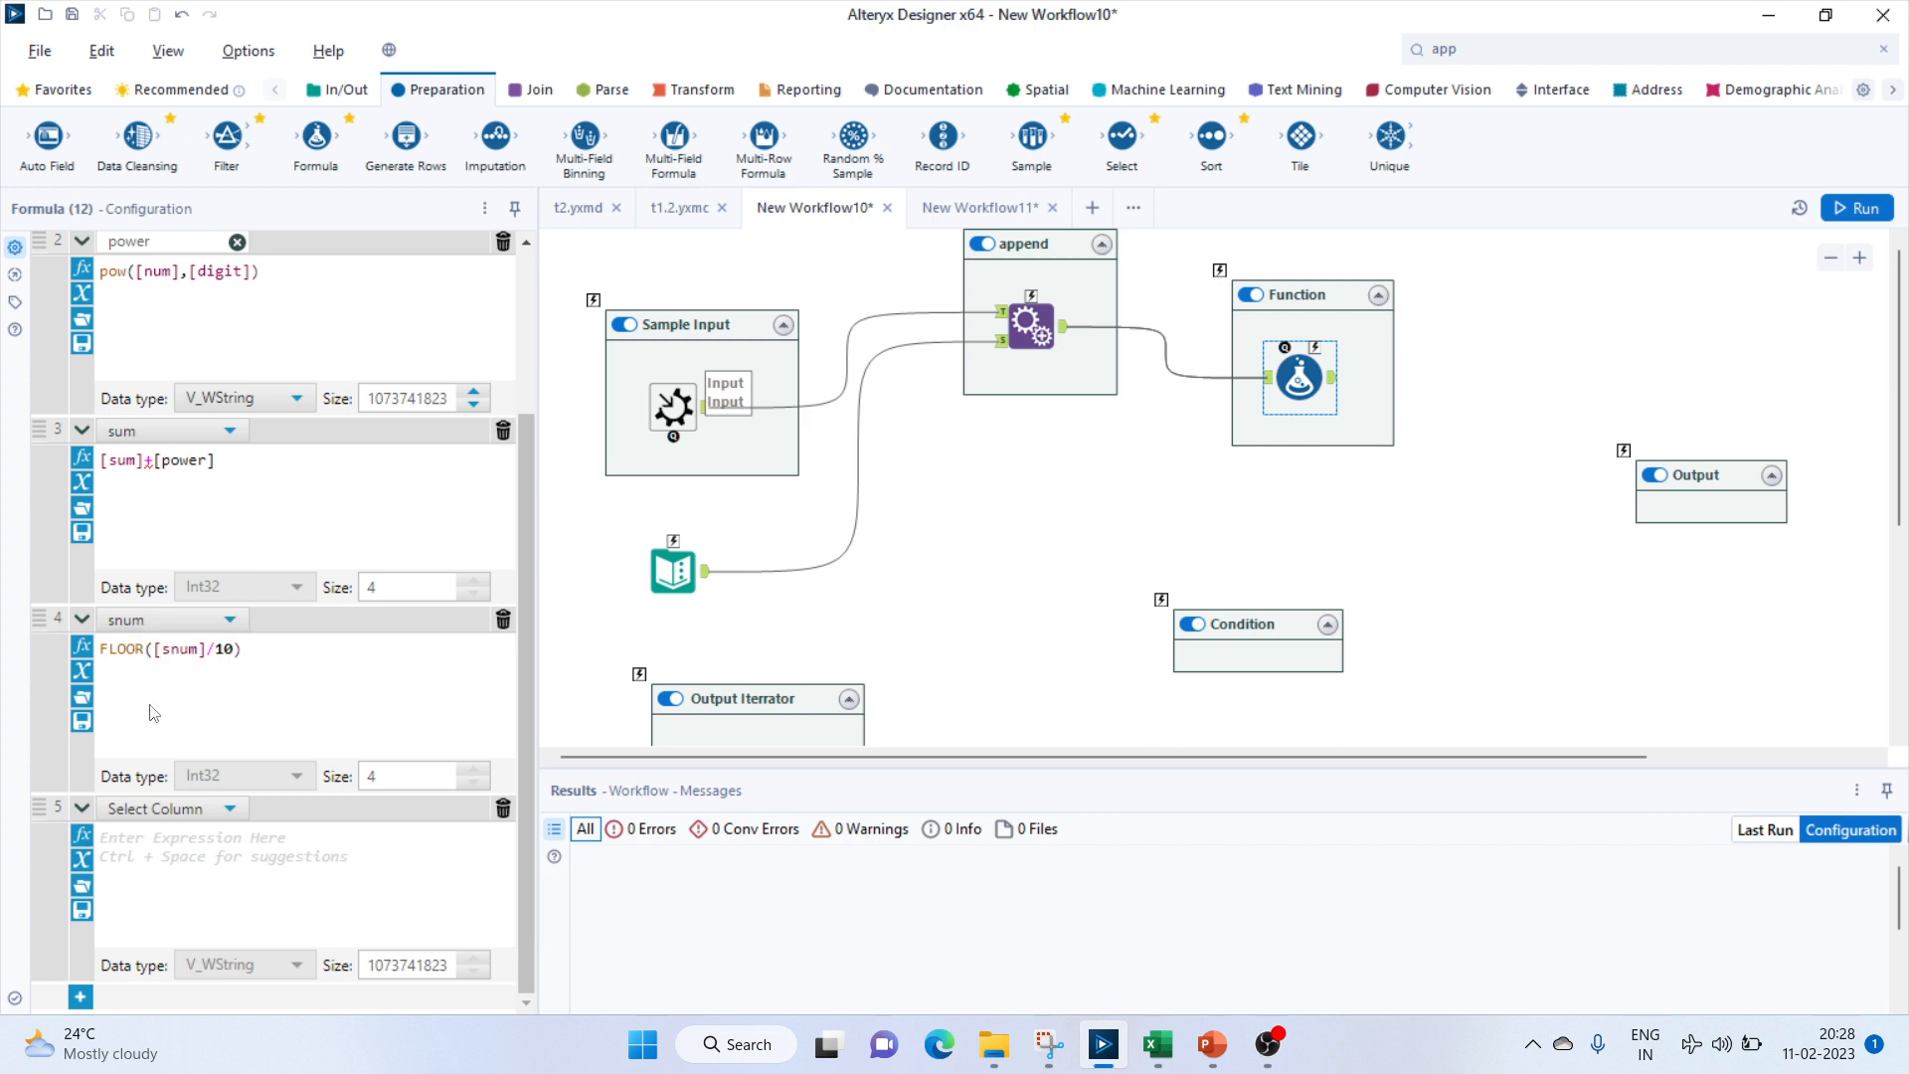
{"action": "left_click", "coordinate": [156, 810]}
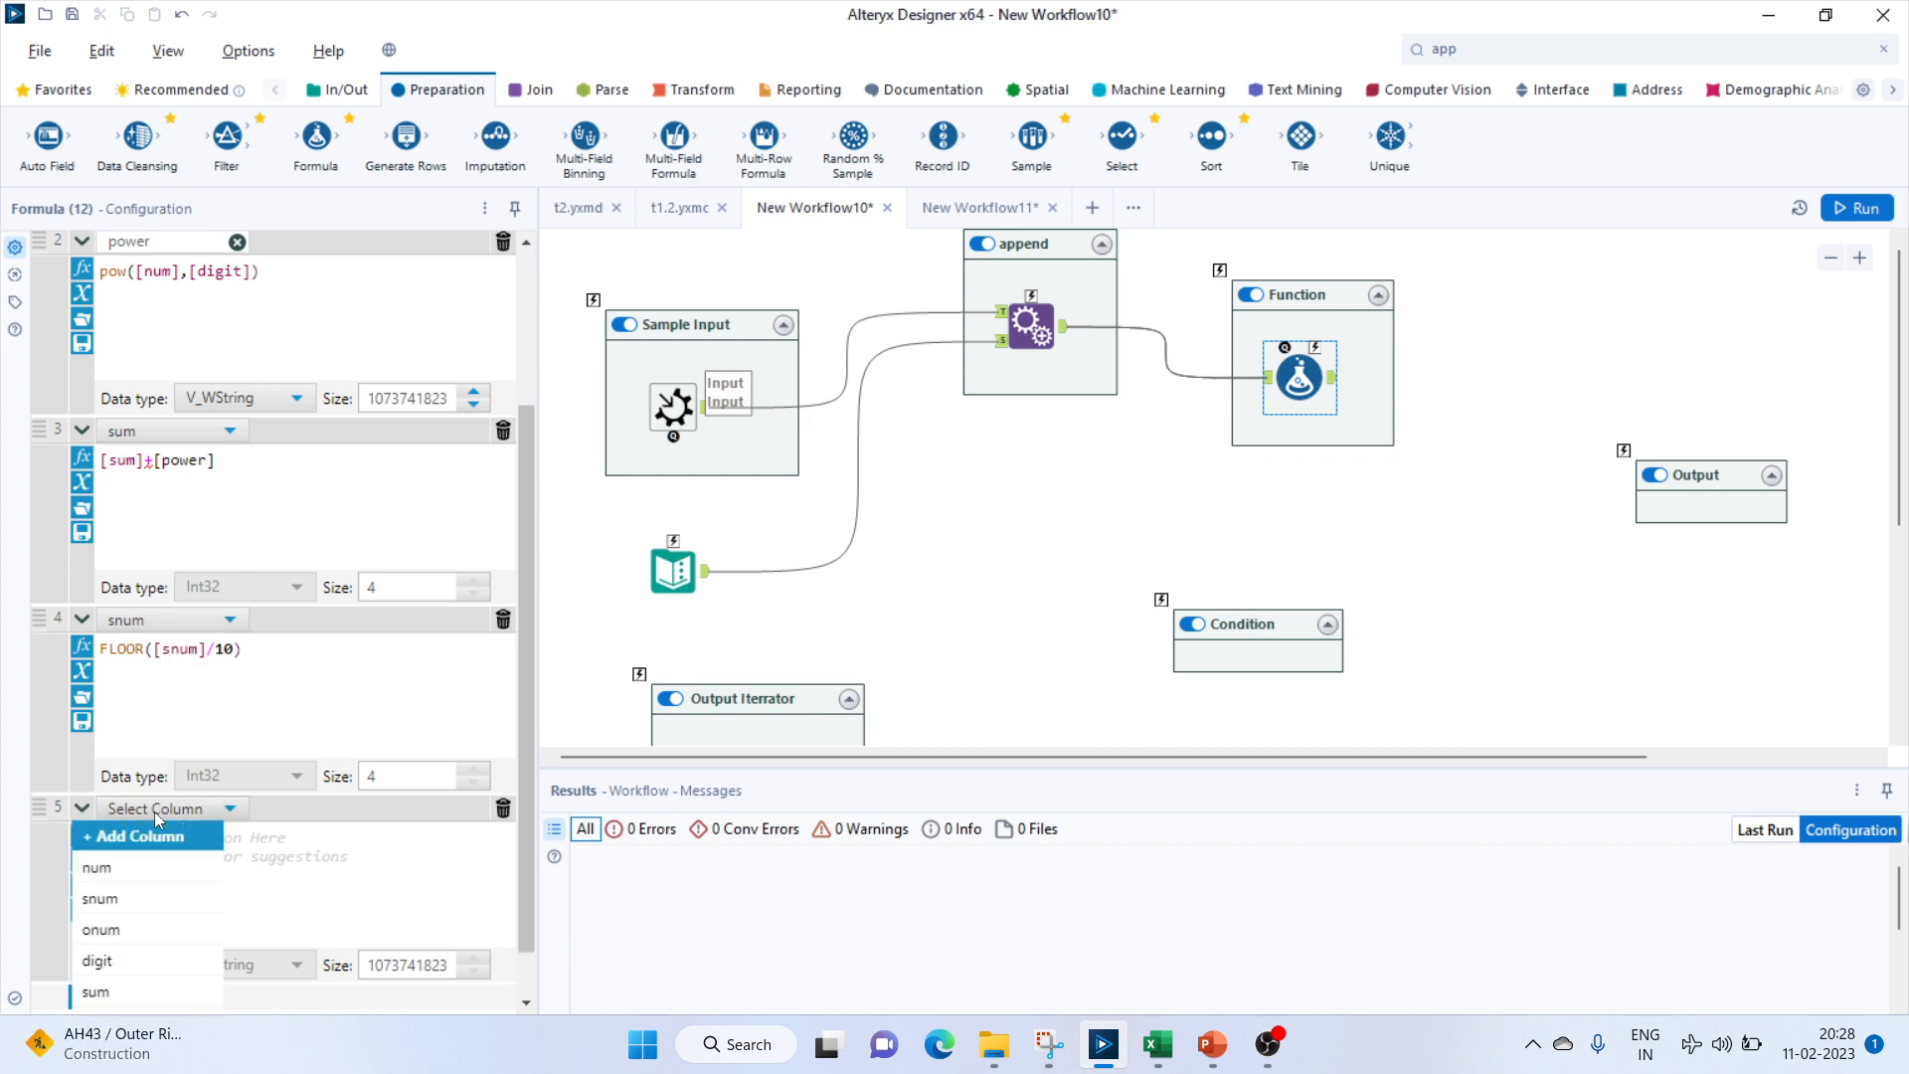
{"action": "left_click", "coordinate": [135, 869]}
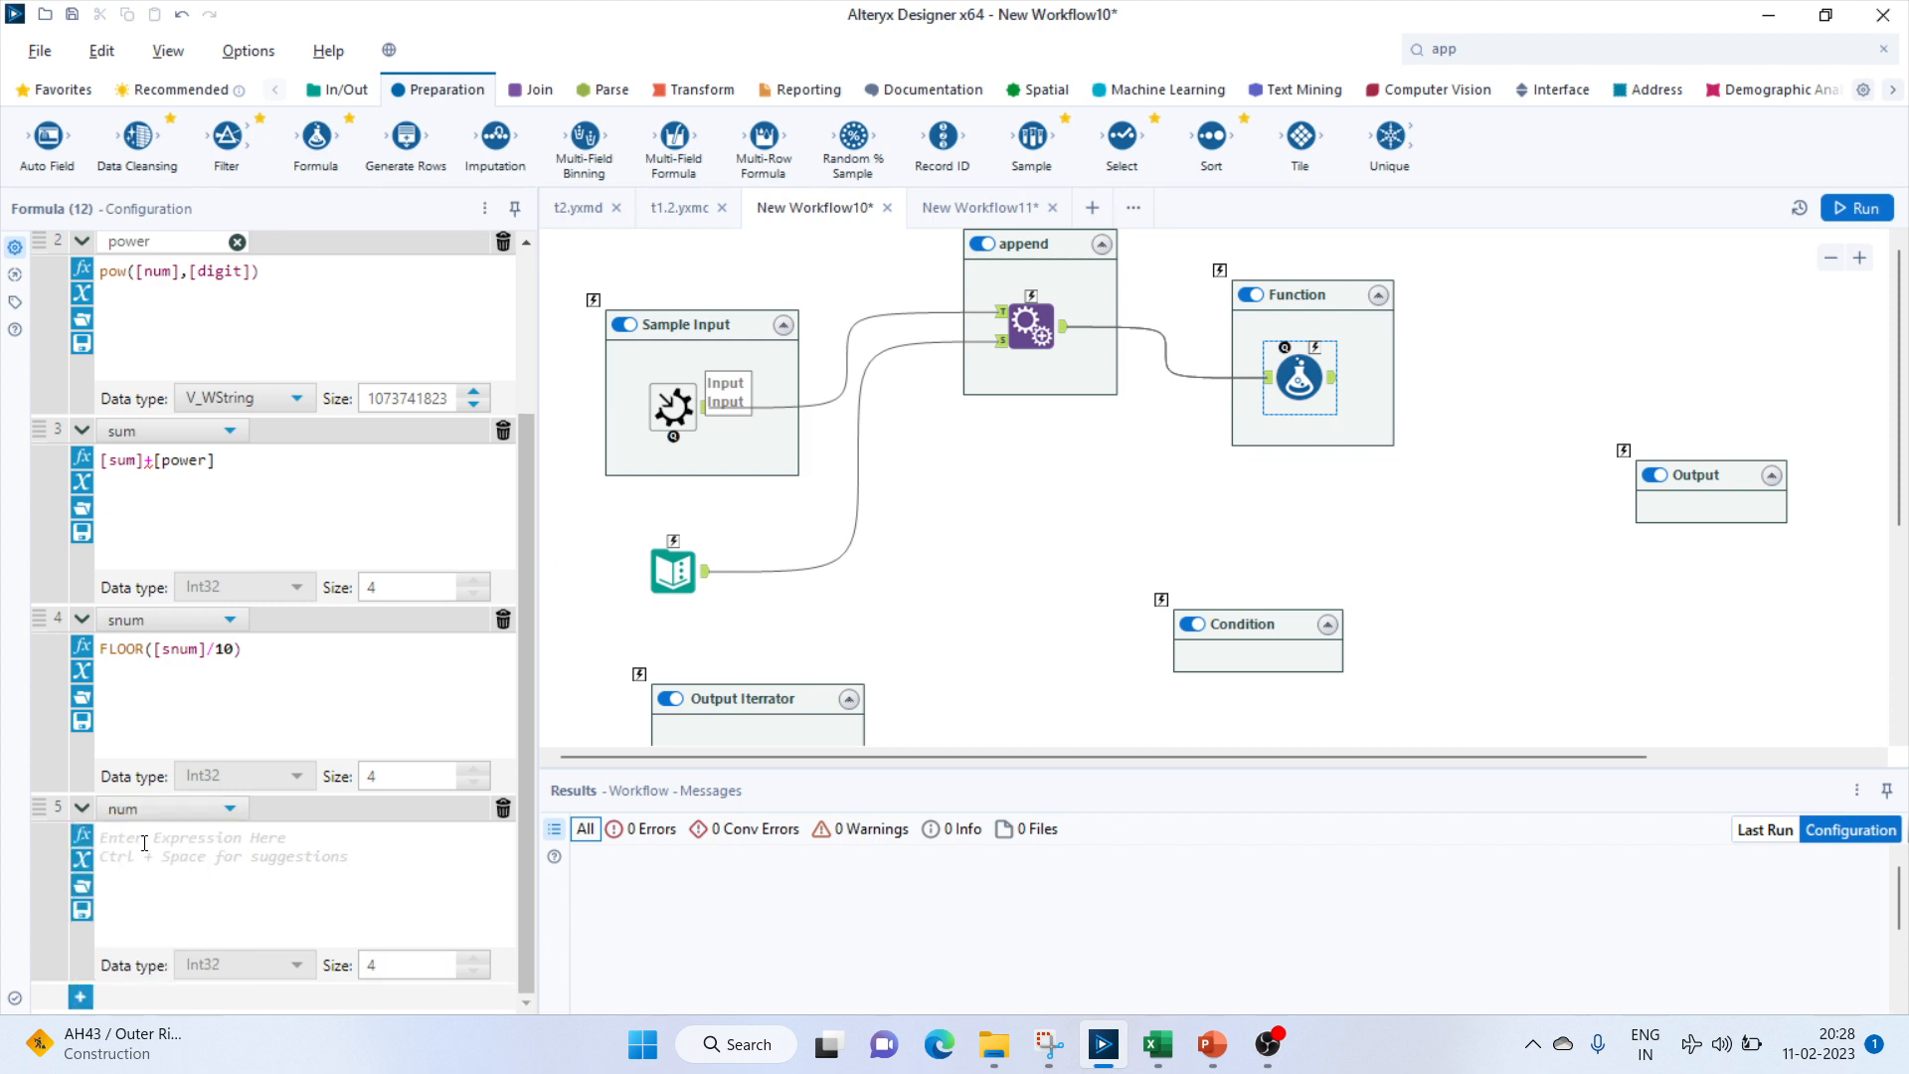
Enter the conditional formula if [snum]>0 then [snum] else [num] endif for the fifth expression on num.
{"action": "left_click", "coordinate": [145, 844]}
{"action": "type", "text": "if ["}
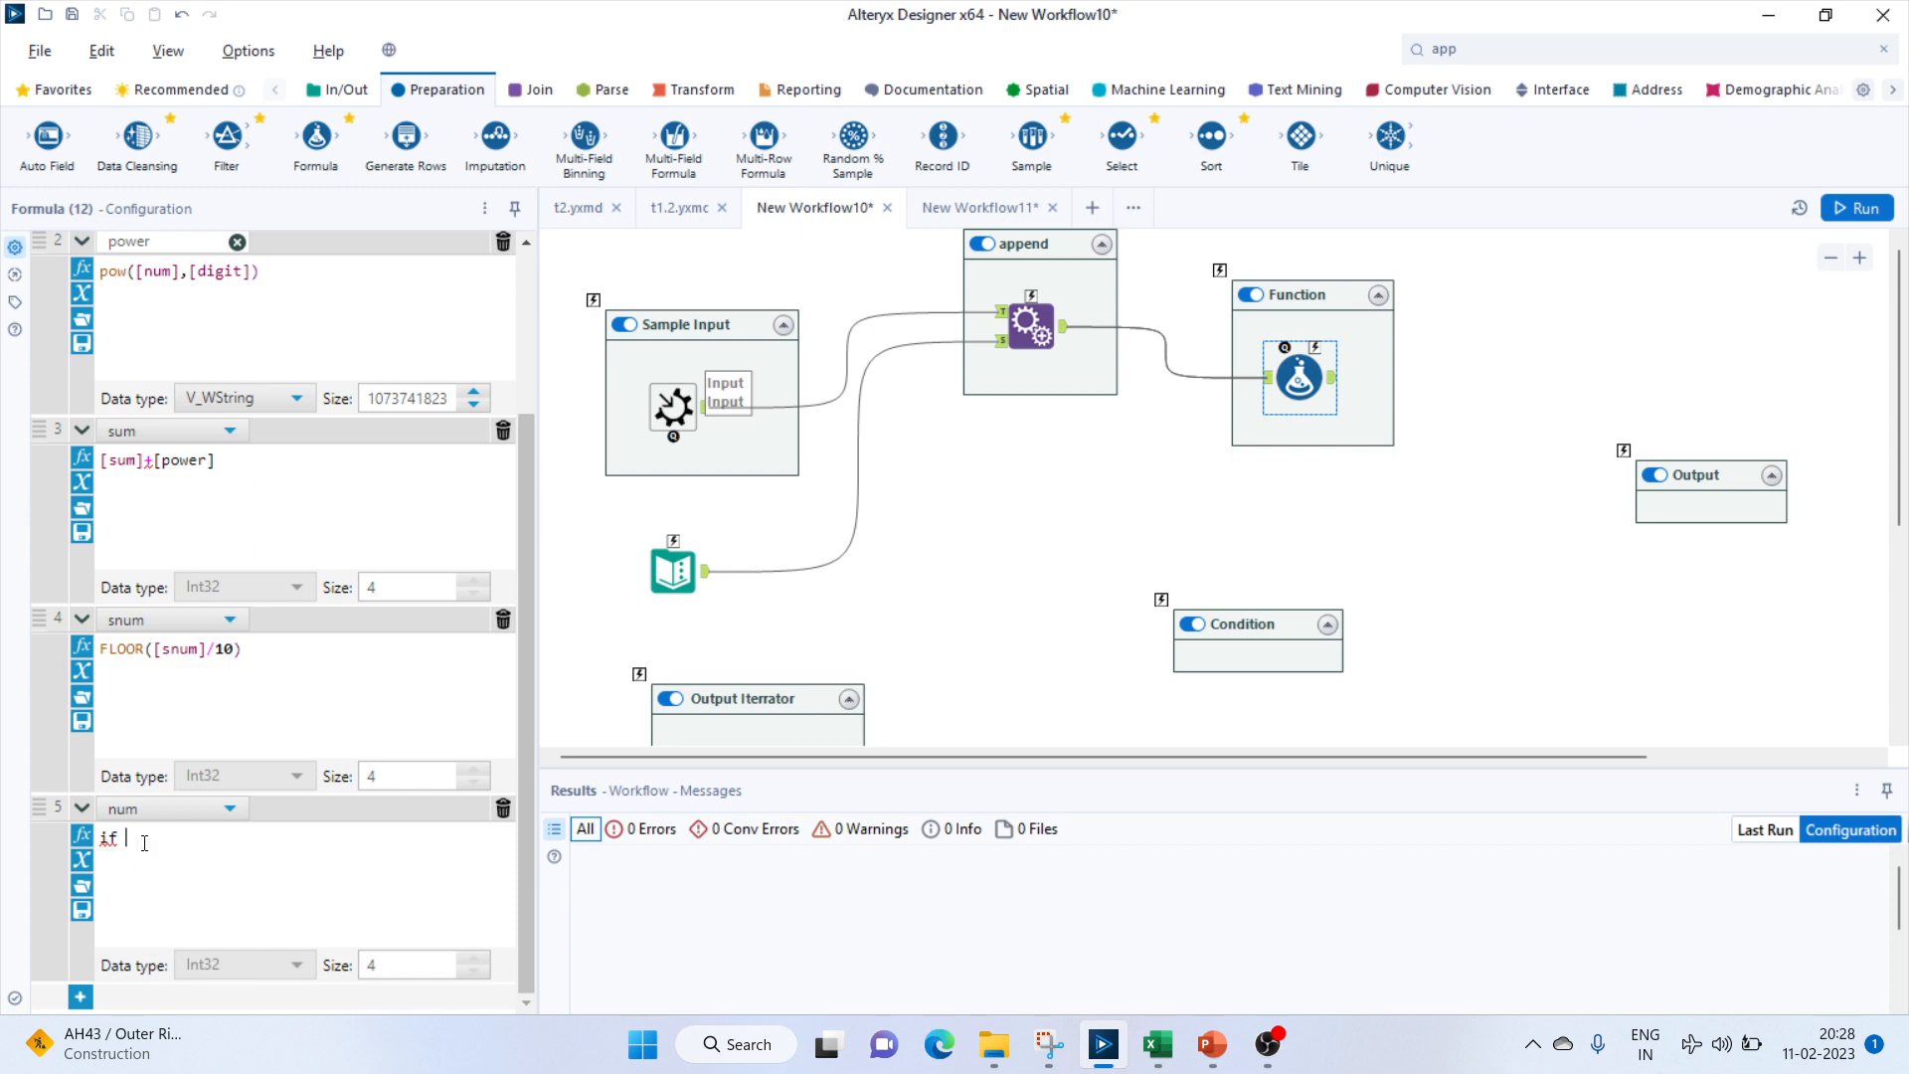
{"action": "type", "text": "s"}
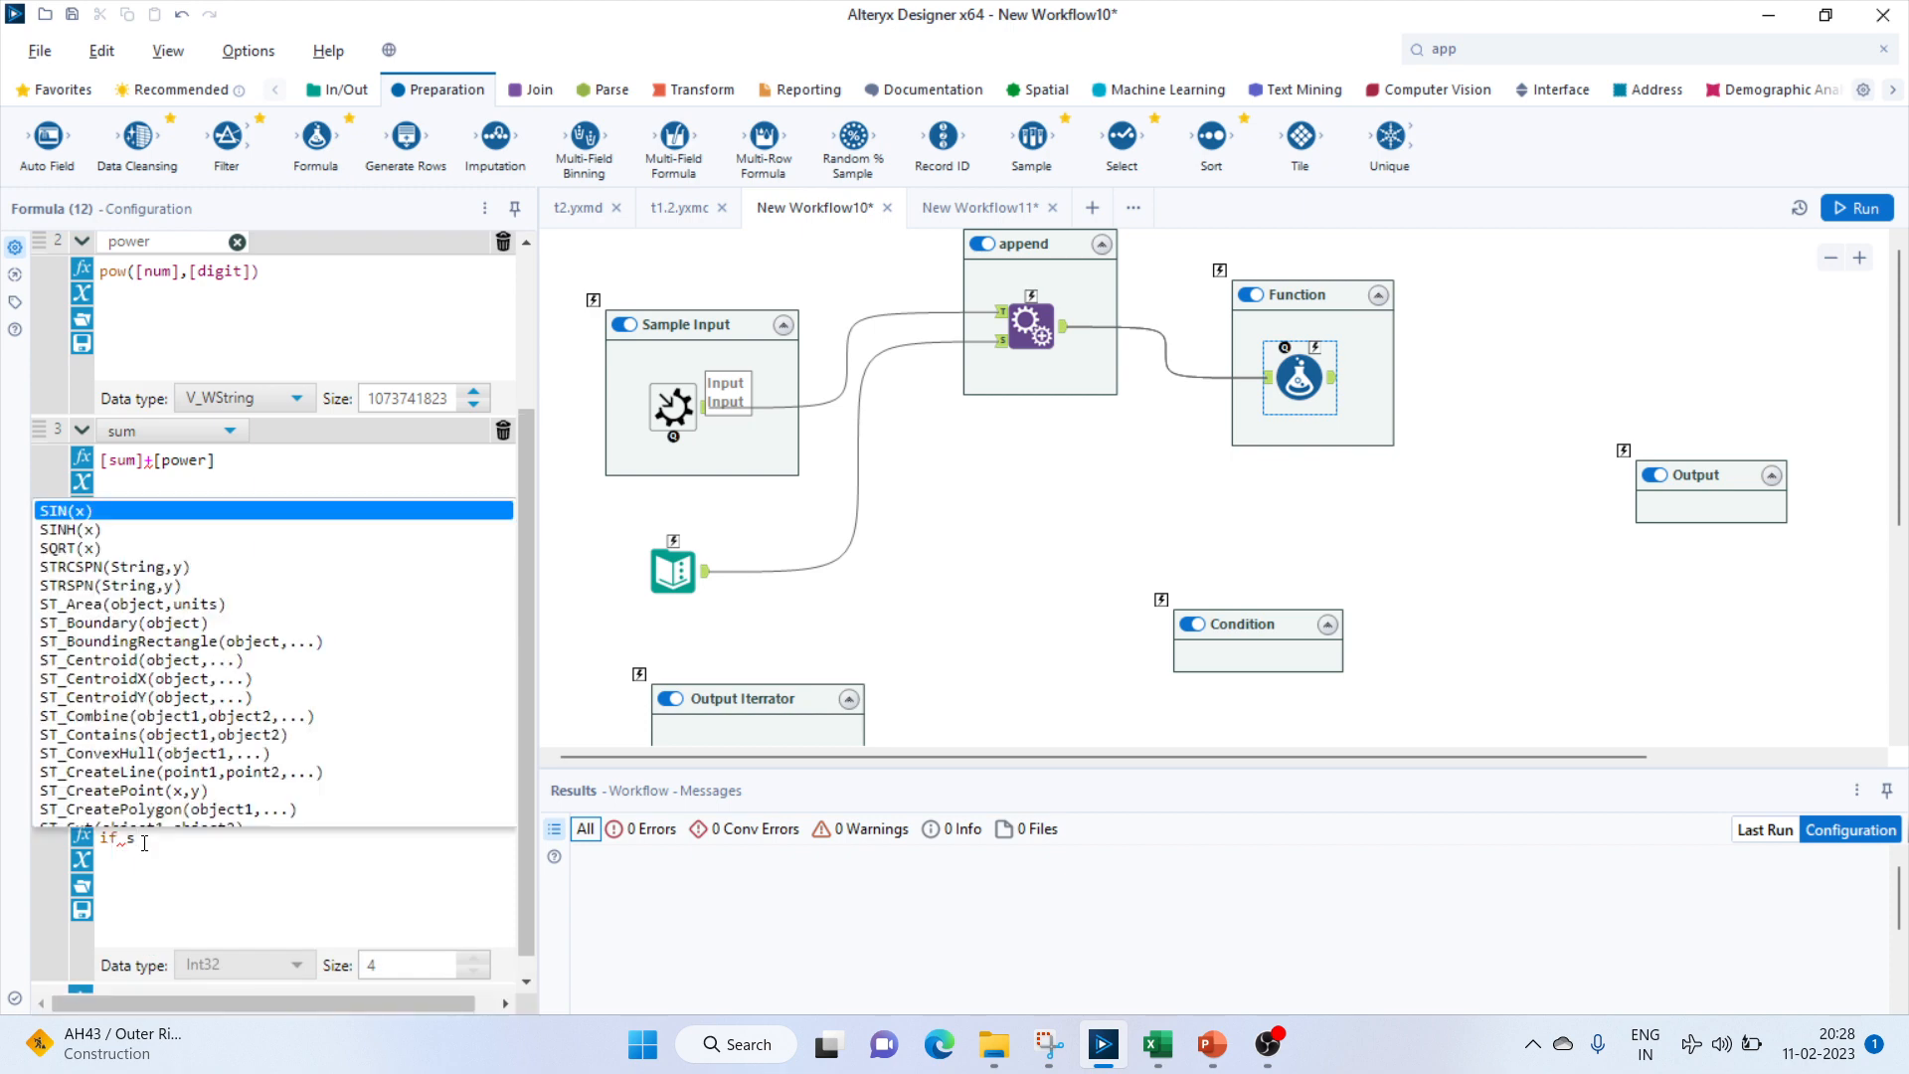
{"action": "type", "text": "nu"}
{"action": "left_click", "coordinate": [160, 901]}
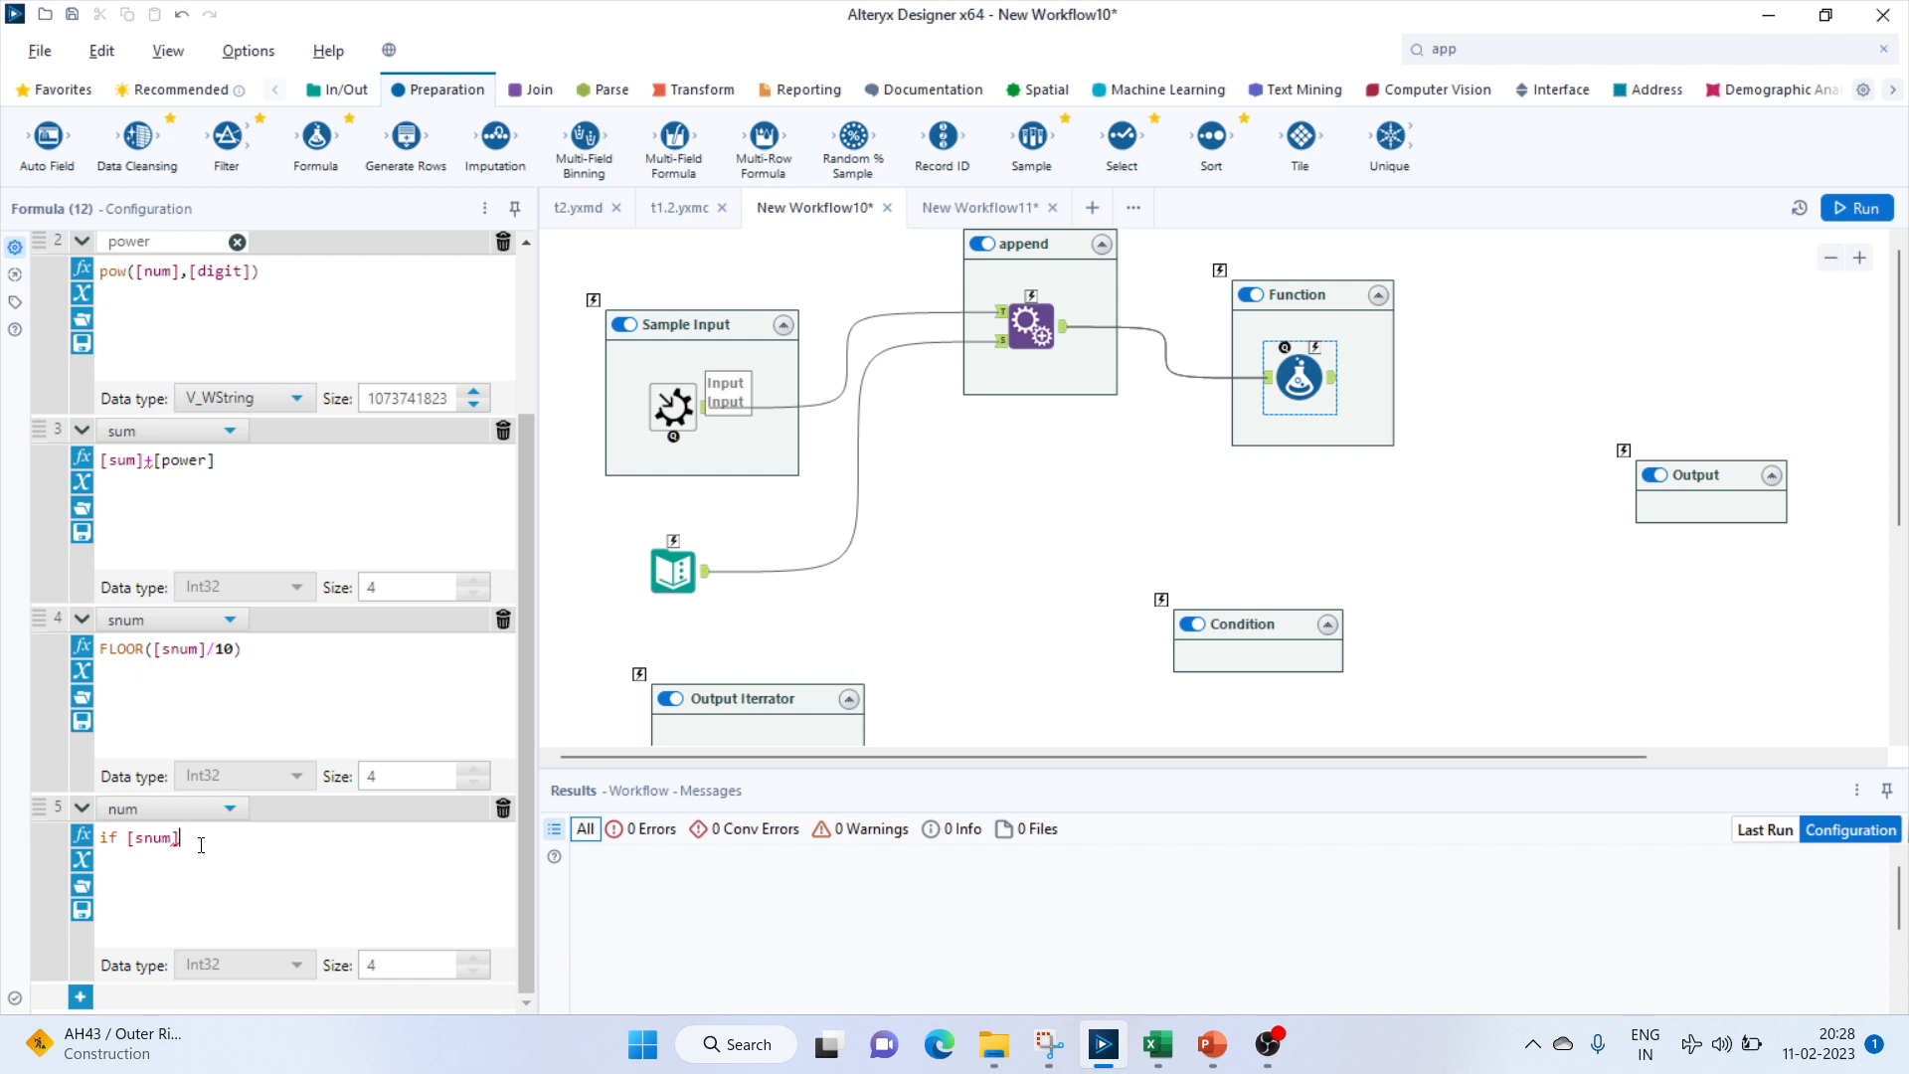
{"action": "type", "text": ">0 the"}
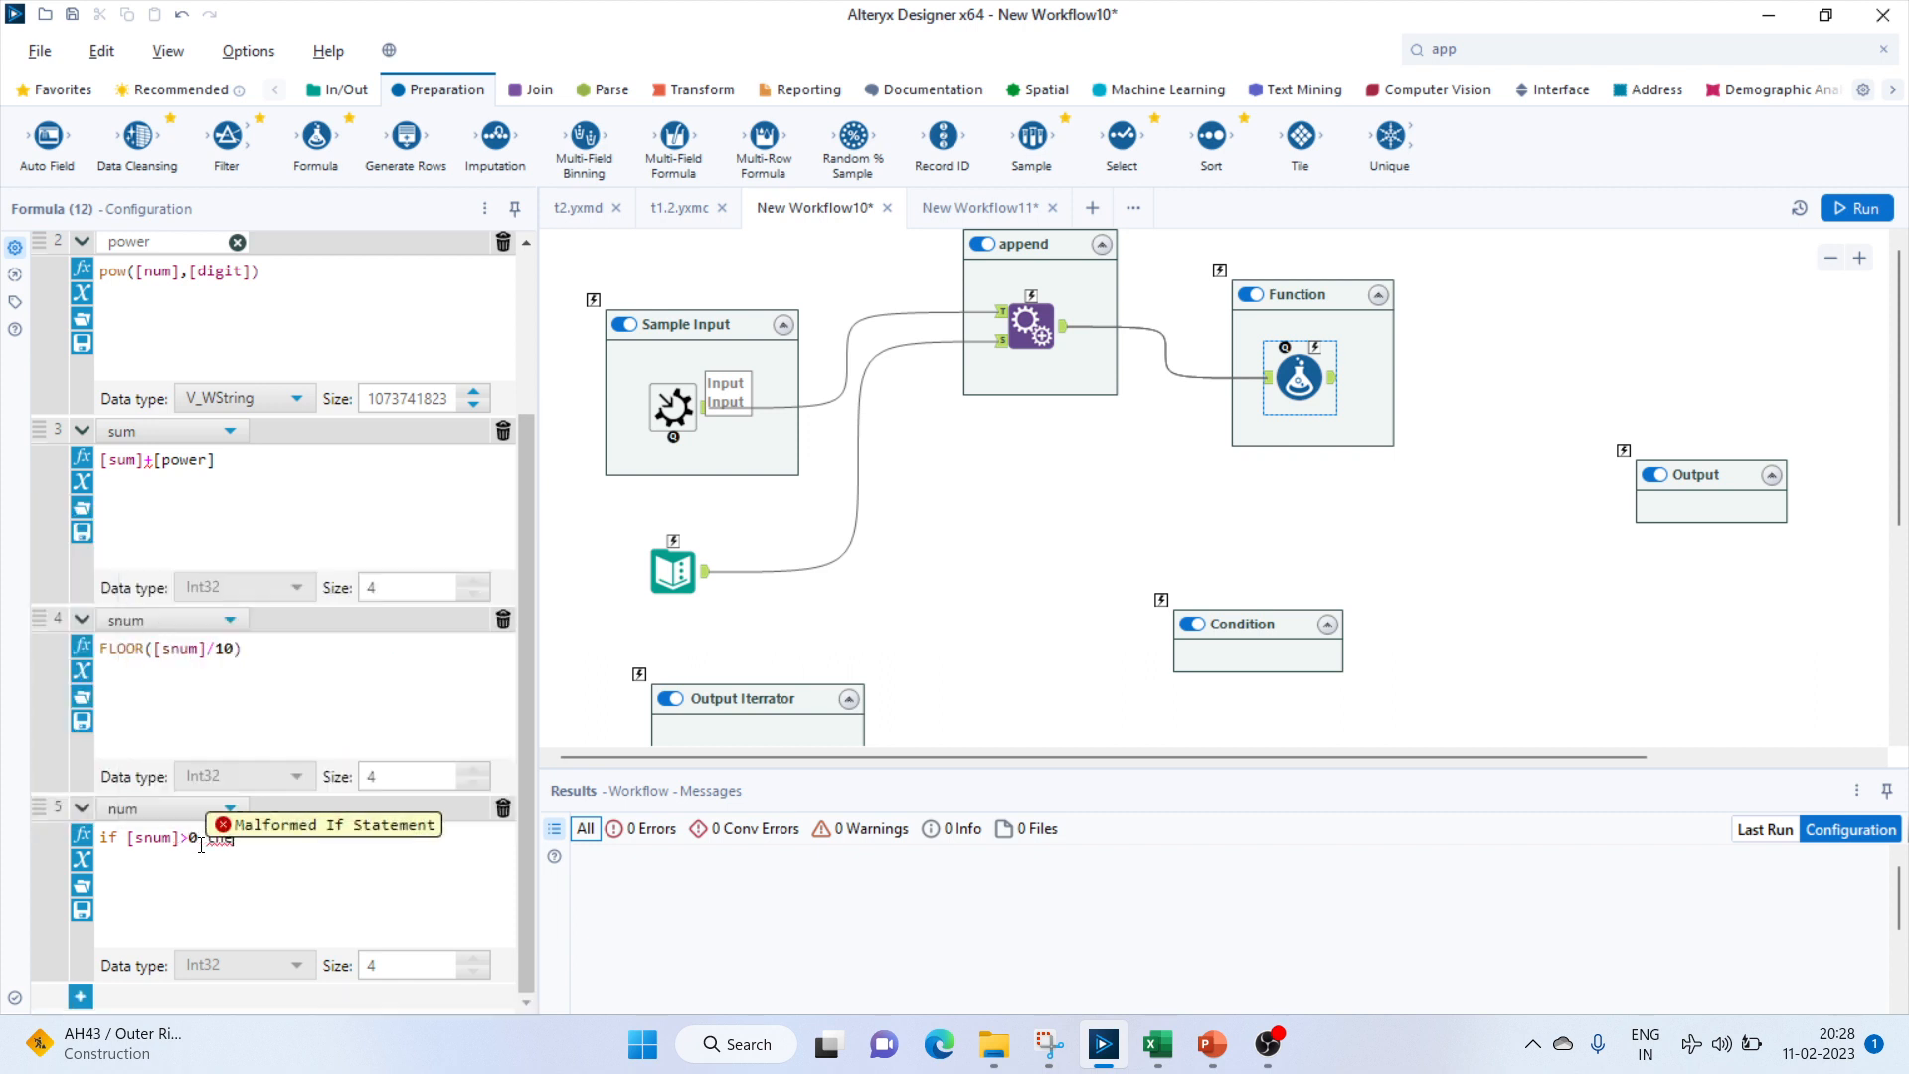
{"action": "type", "text": "n sn"}
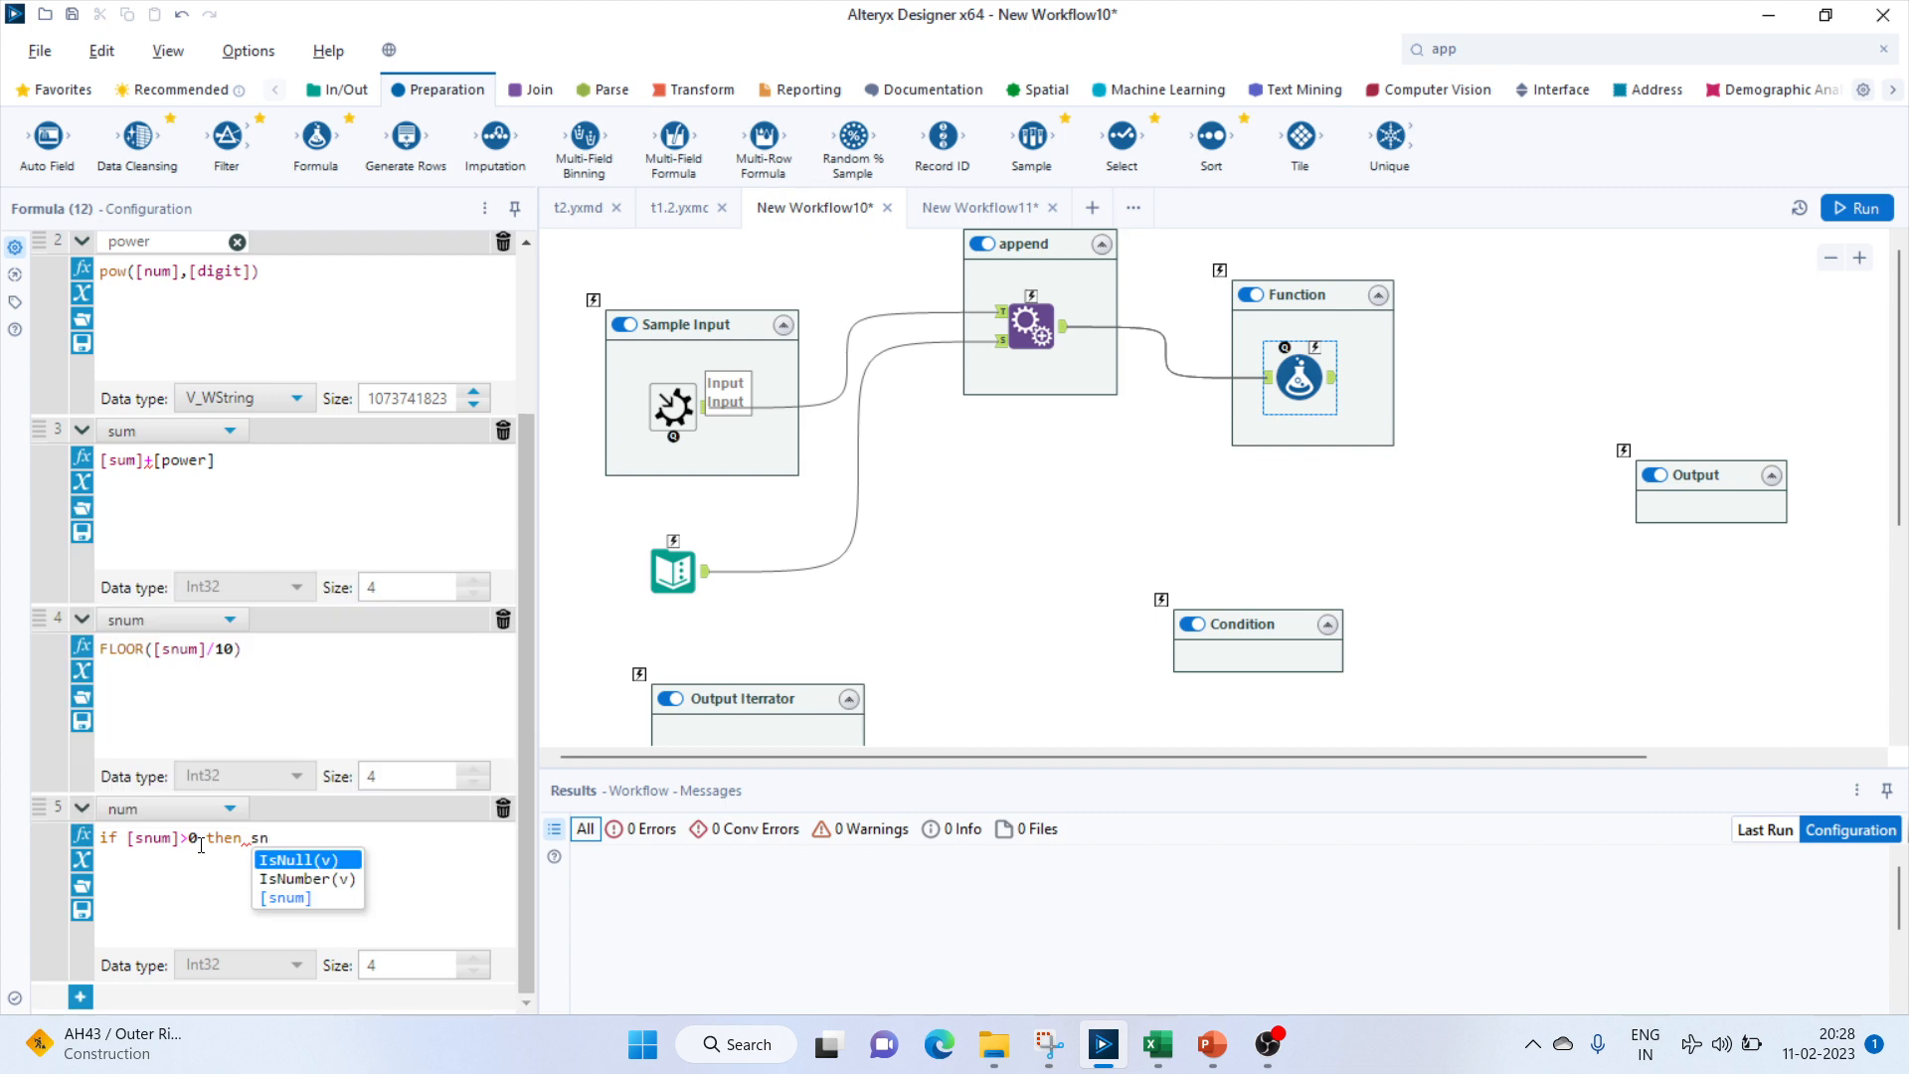
{"action": "left_click", "coordinate": [288, 898]}
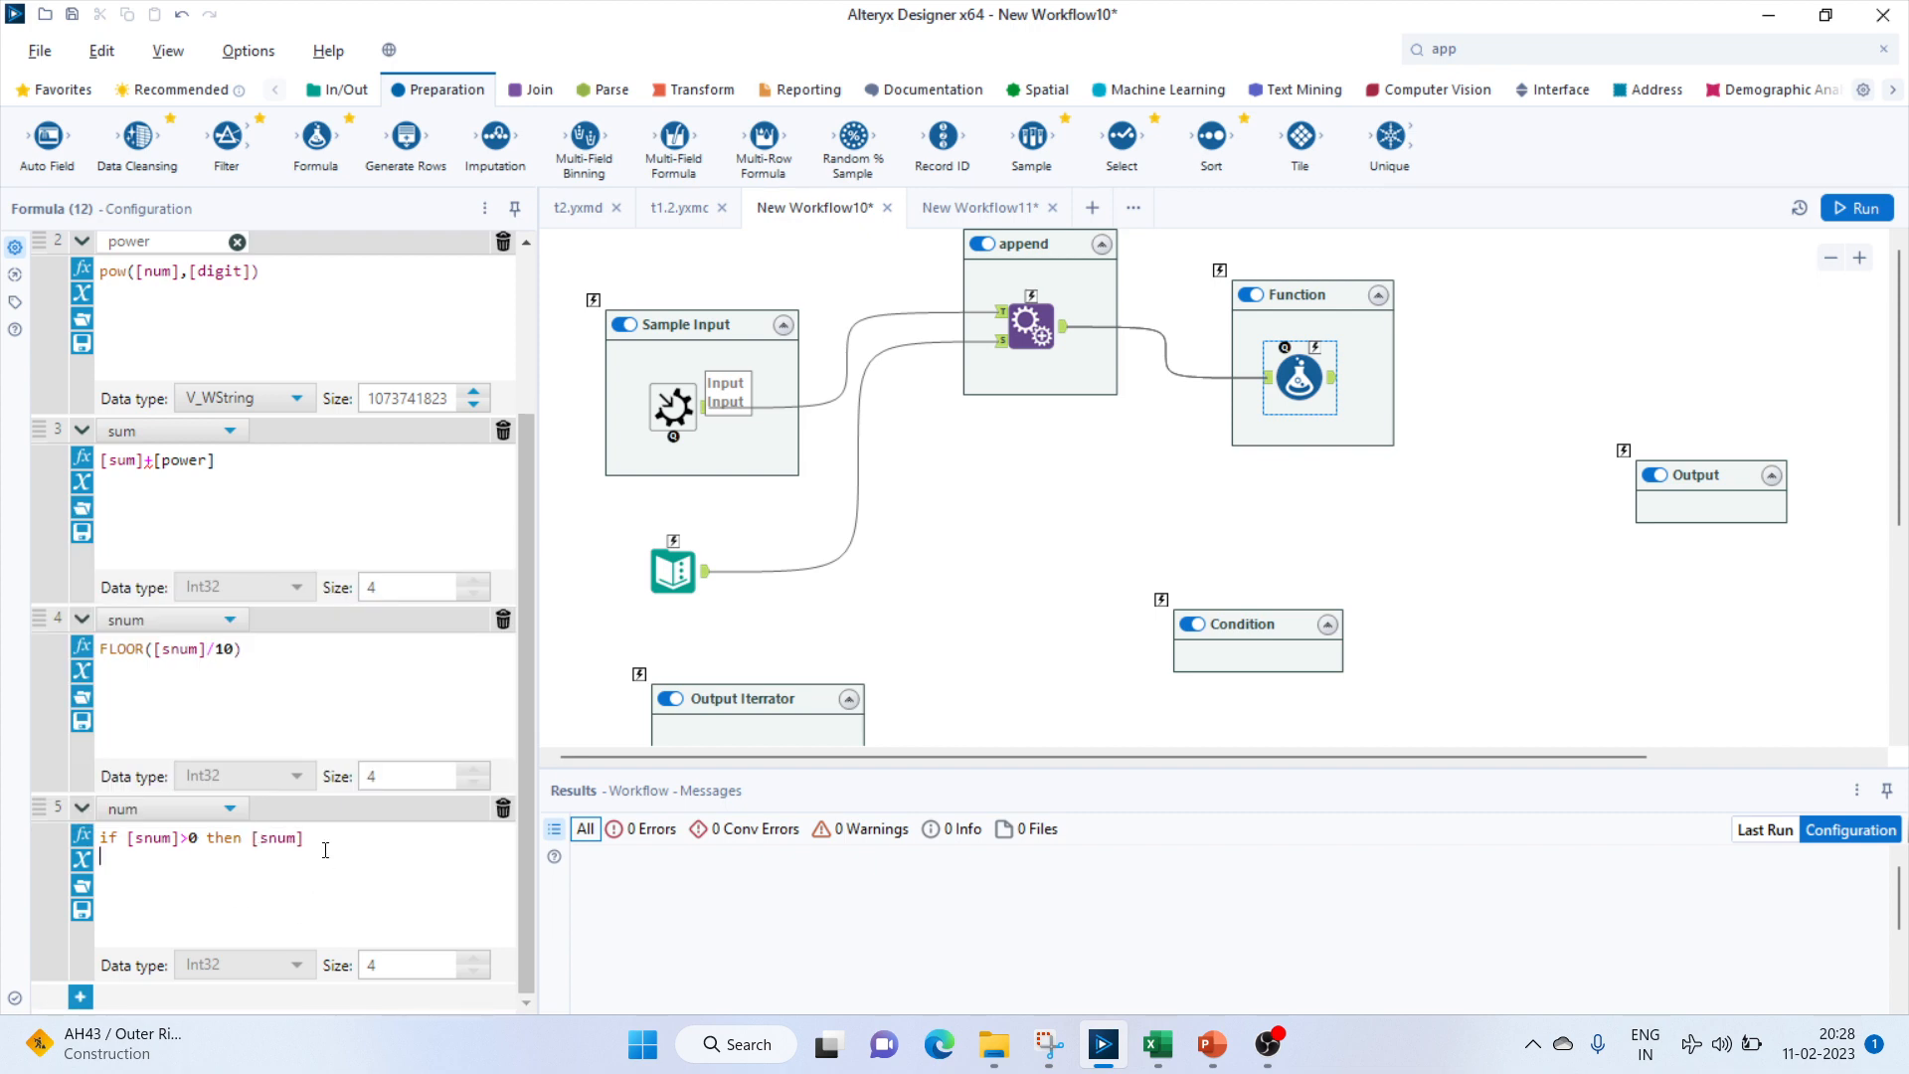
{"action": "type", "text": "else nu"}
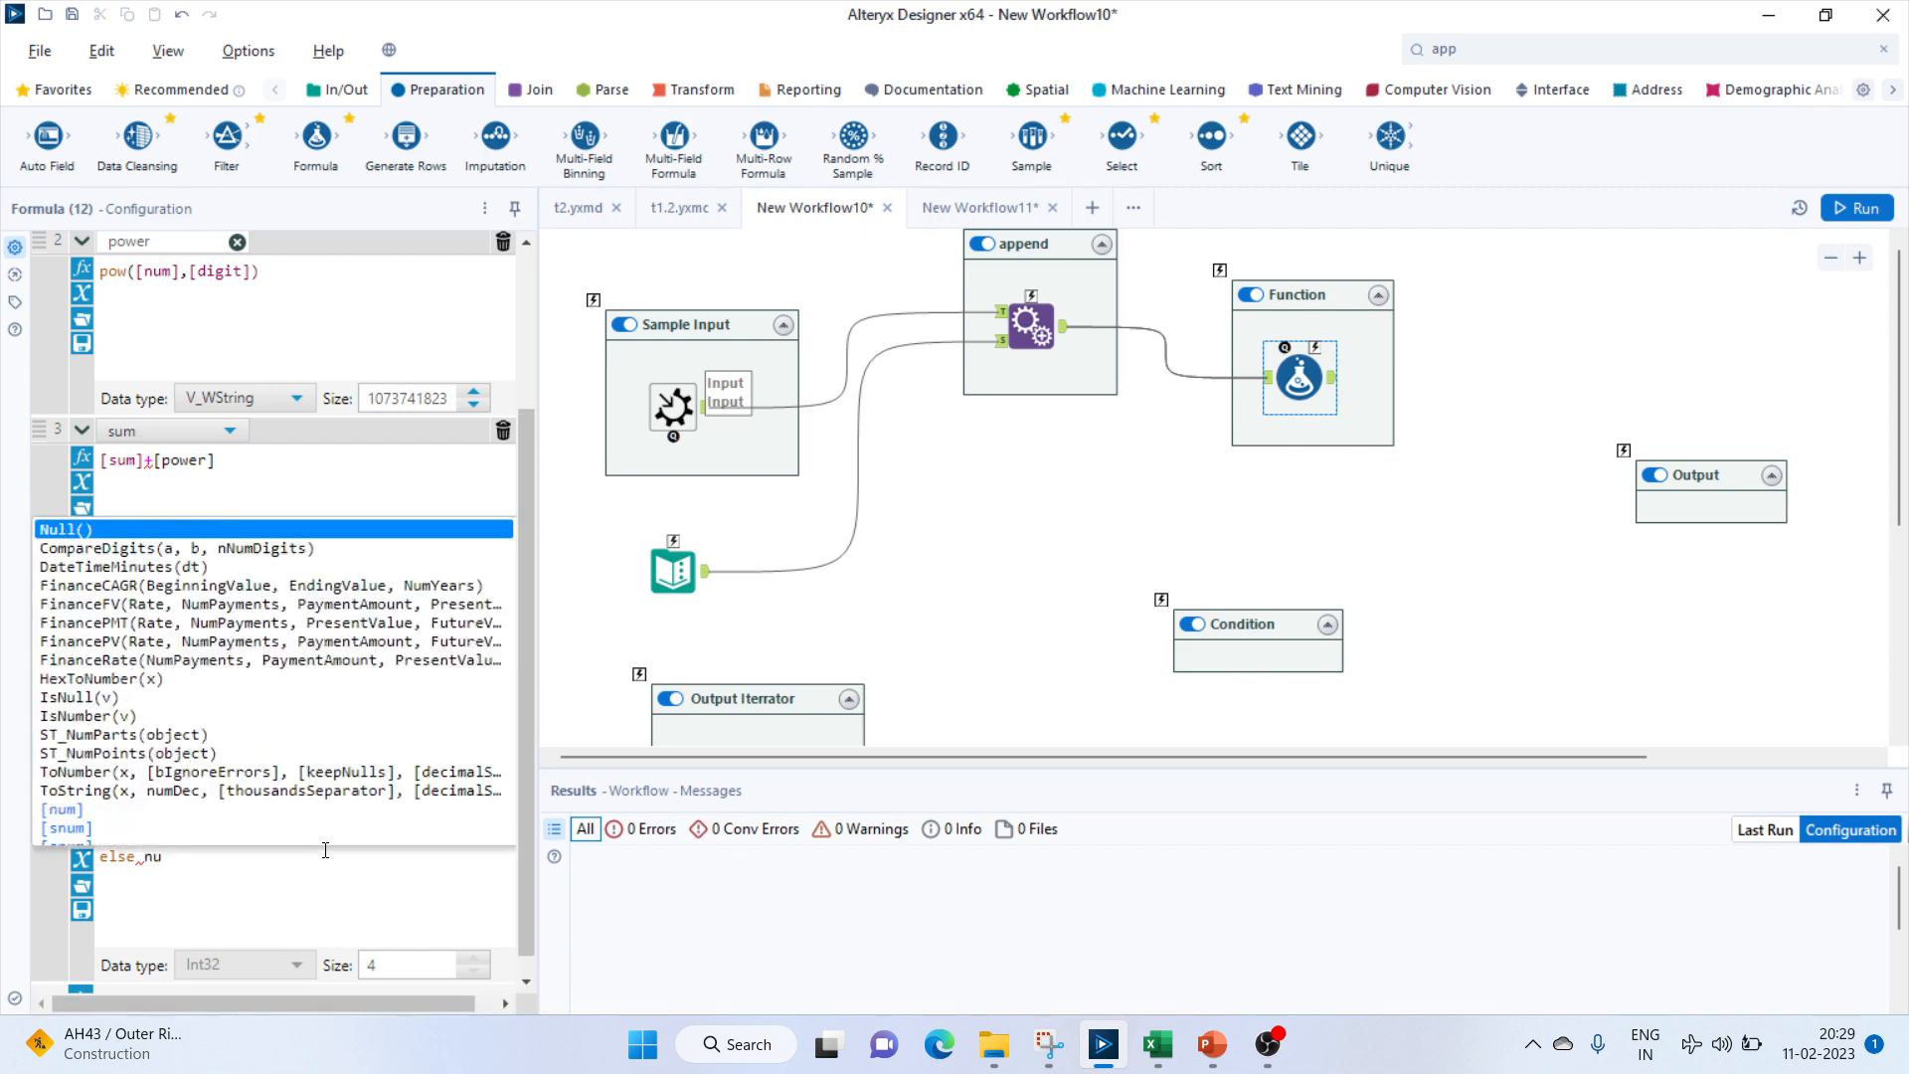
{"action": "left_click", "coordinate": [87, 801]}
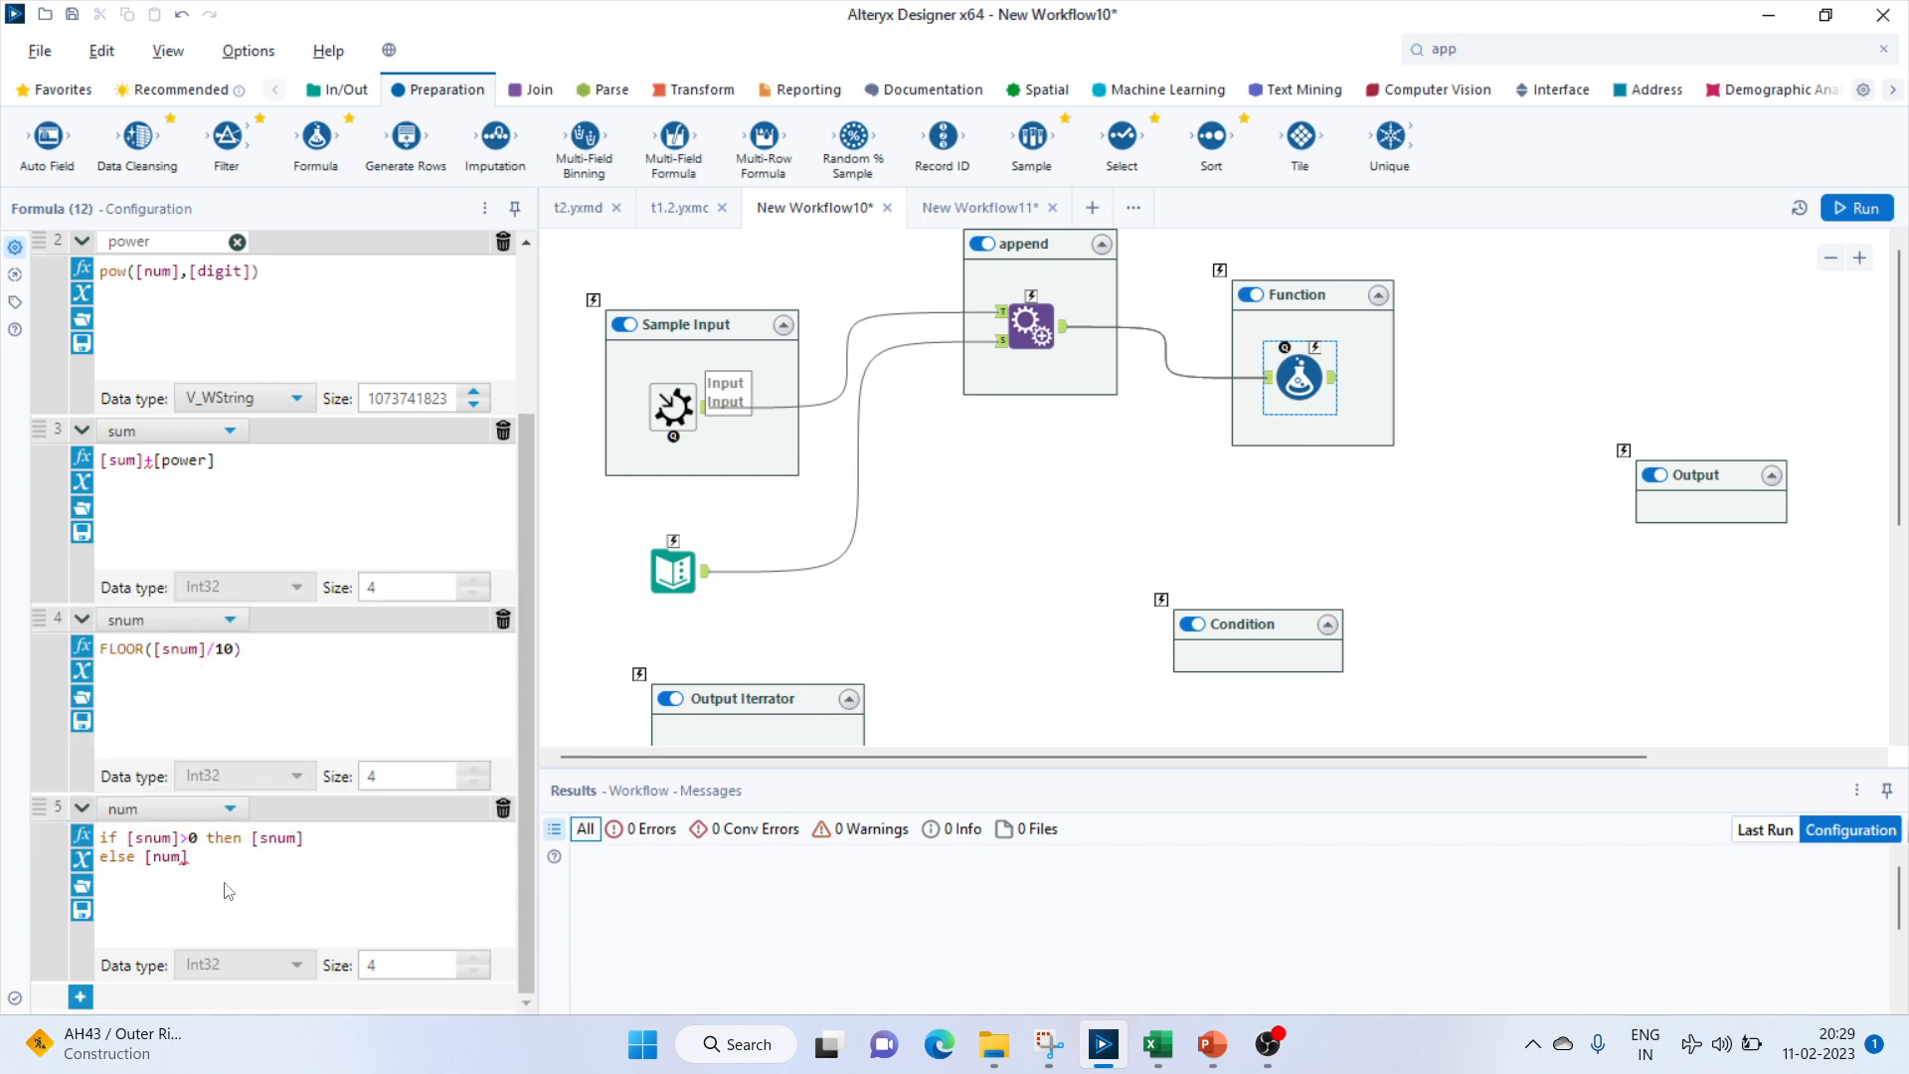
{"action": "type", "text": "endif"}
Add a sixth expression that updates the existing count column.
{"action": "scroll", "coordinate": [149, 960], "scroll_direction": "down", "scroll_amount": 3}
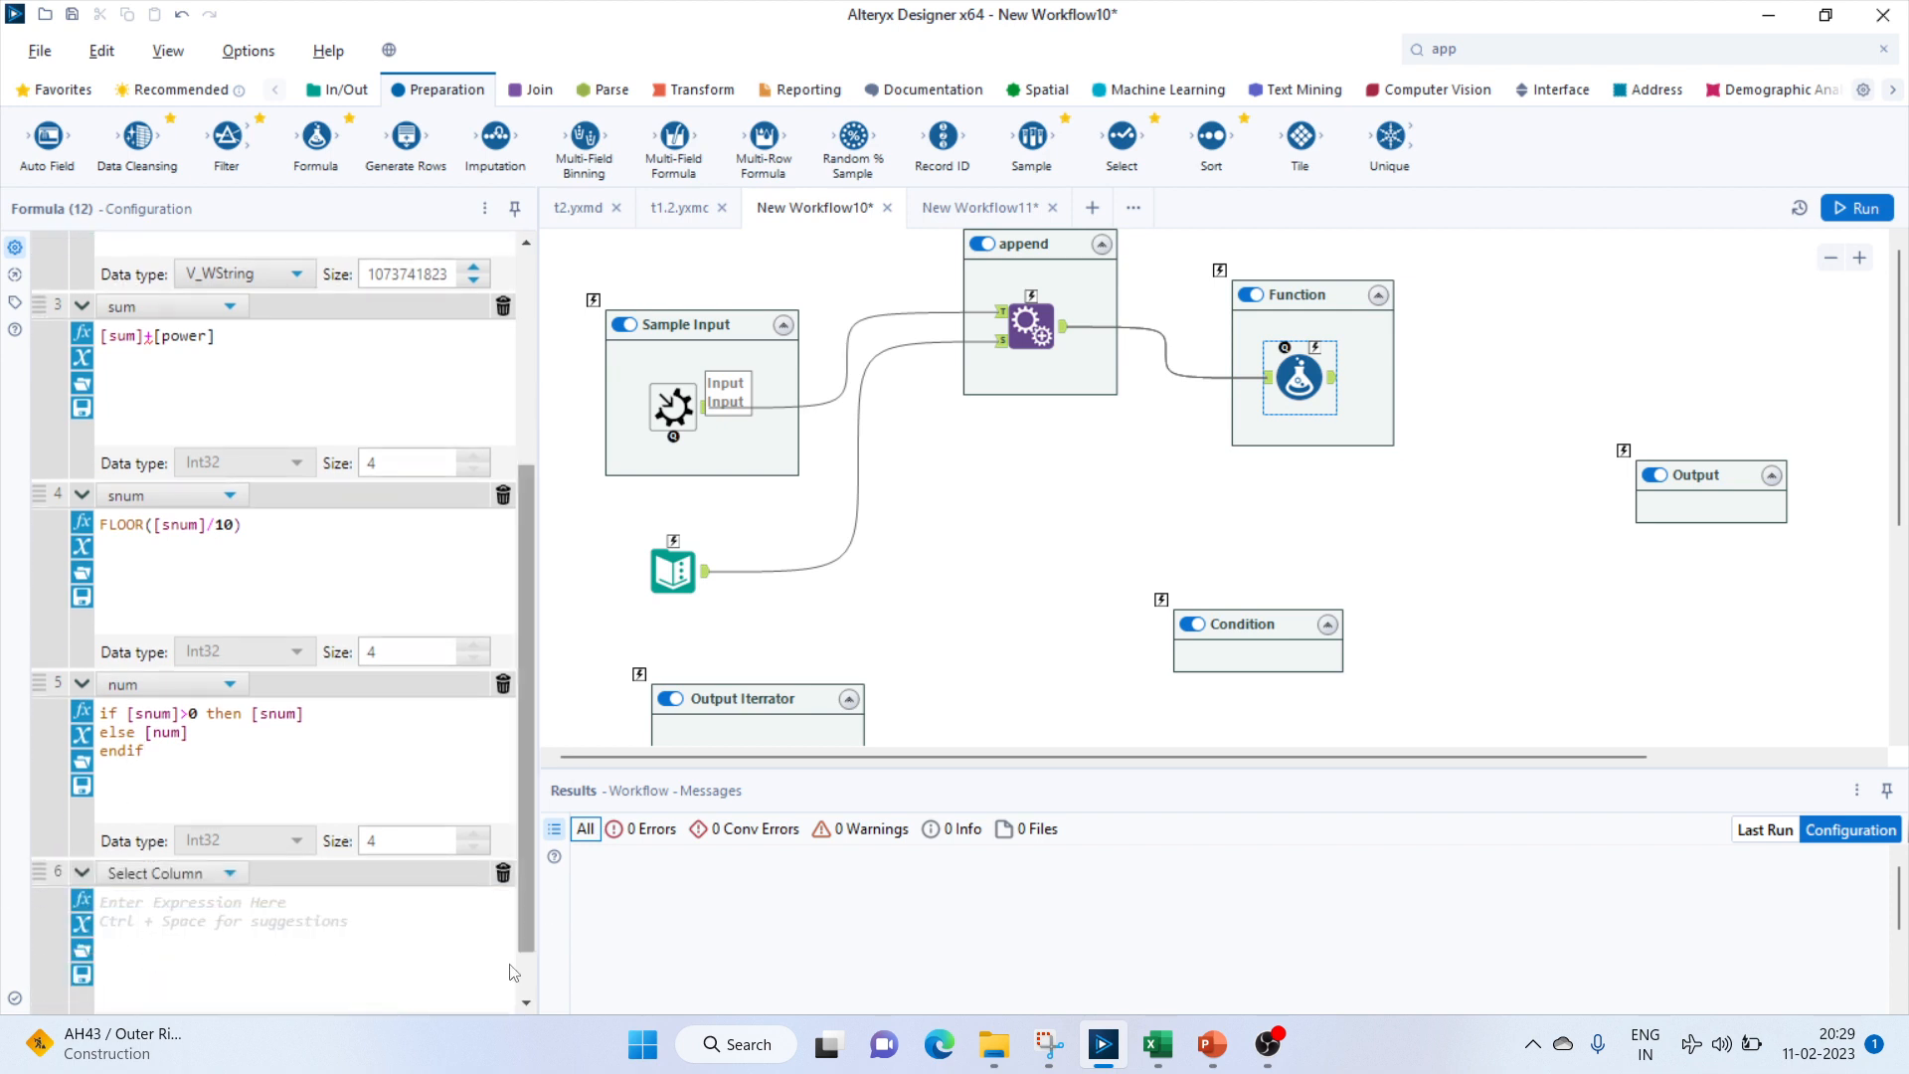
{"action": "left_click", "coordinate": [159, 873]}
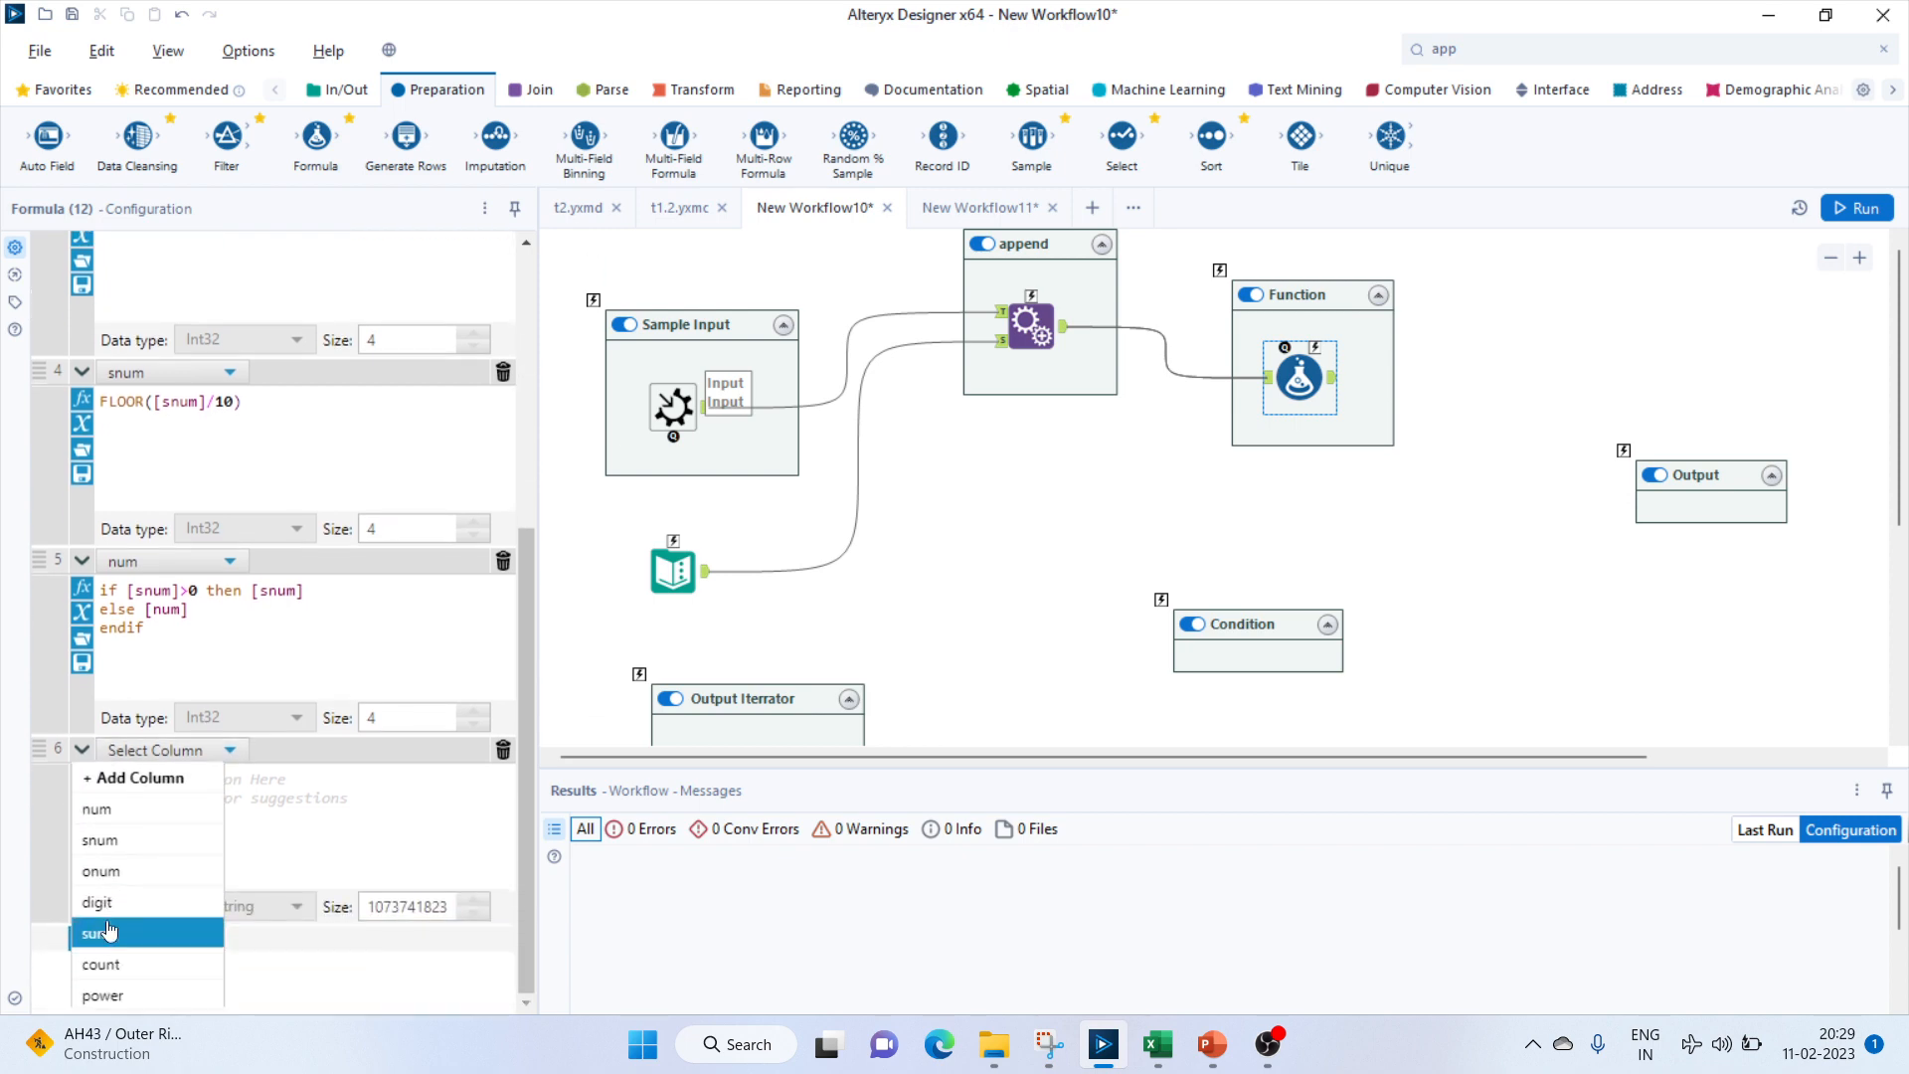
{"action": "left_click", "coordinate": [109, 963]}
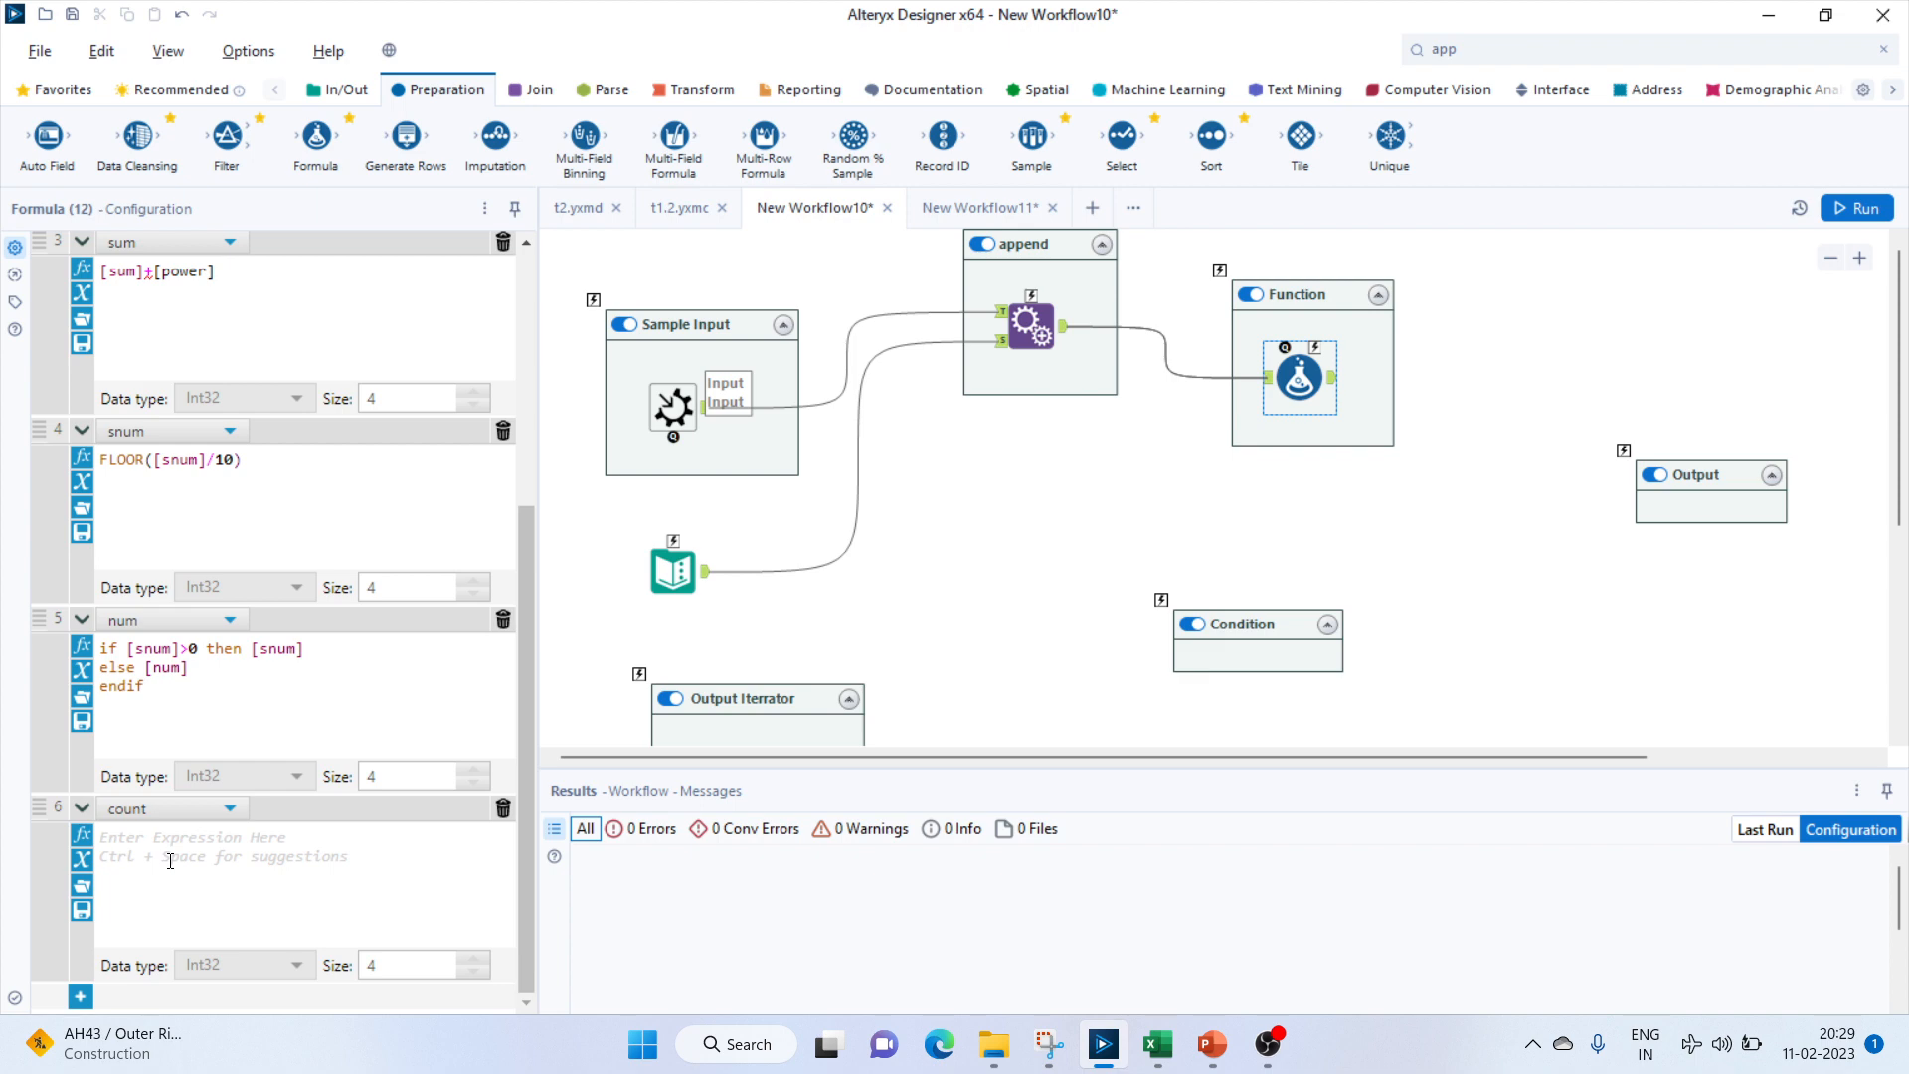
Enter the conditional formula if [snum]>0 then [count]+1 else 0 endif for the sixth expression on count.
{"action": "left_click", "coordinate": [170, 861]}
{"action": "type", "text": "if"}
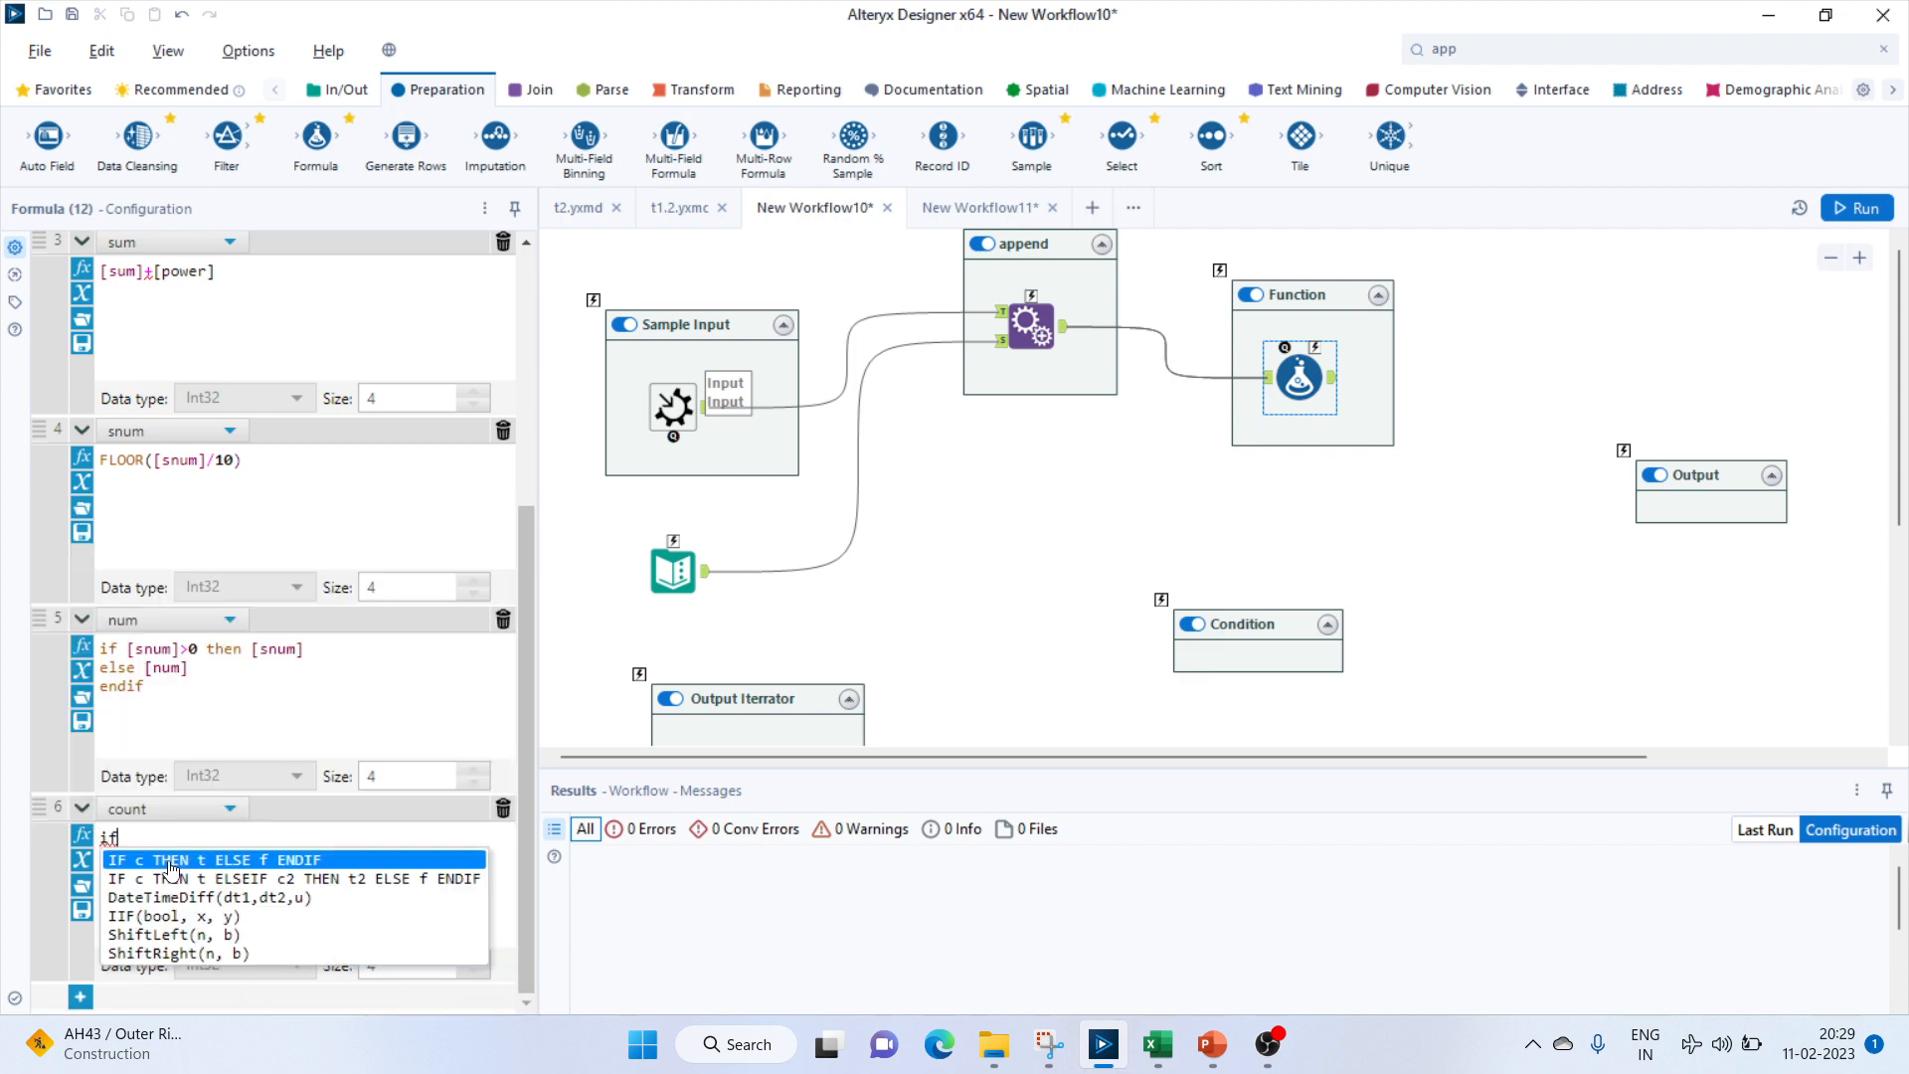
{"action": "type", "text": " [sn"}
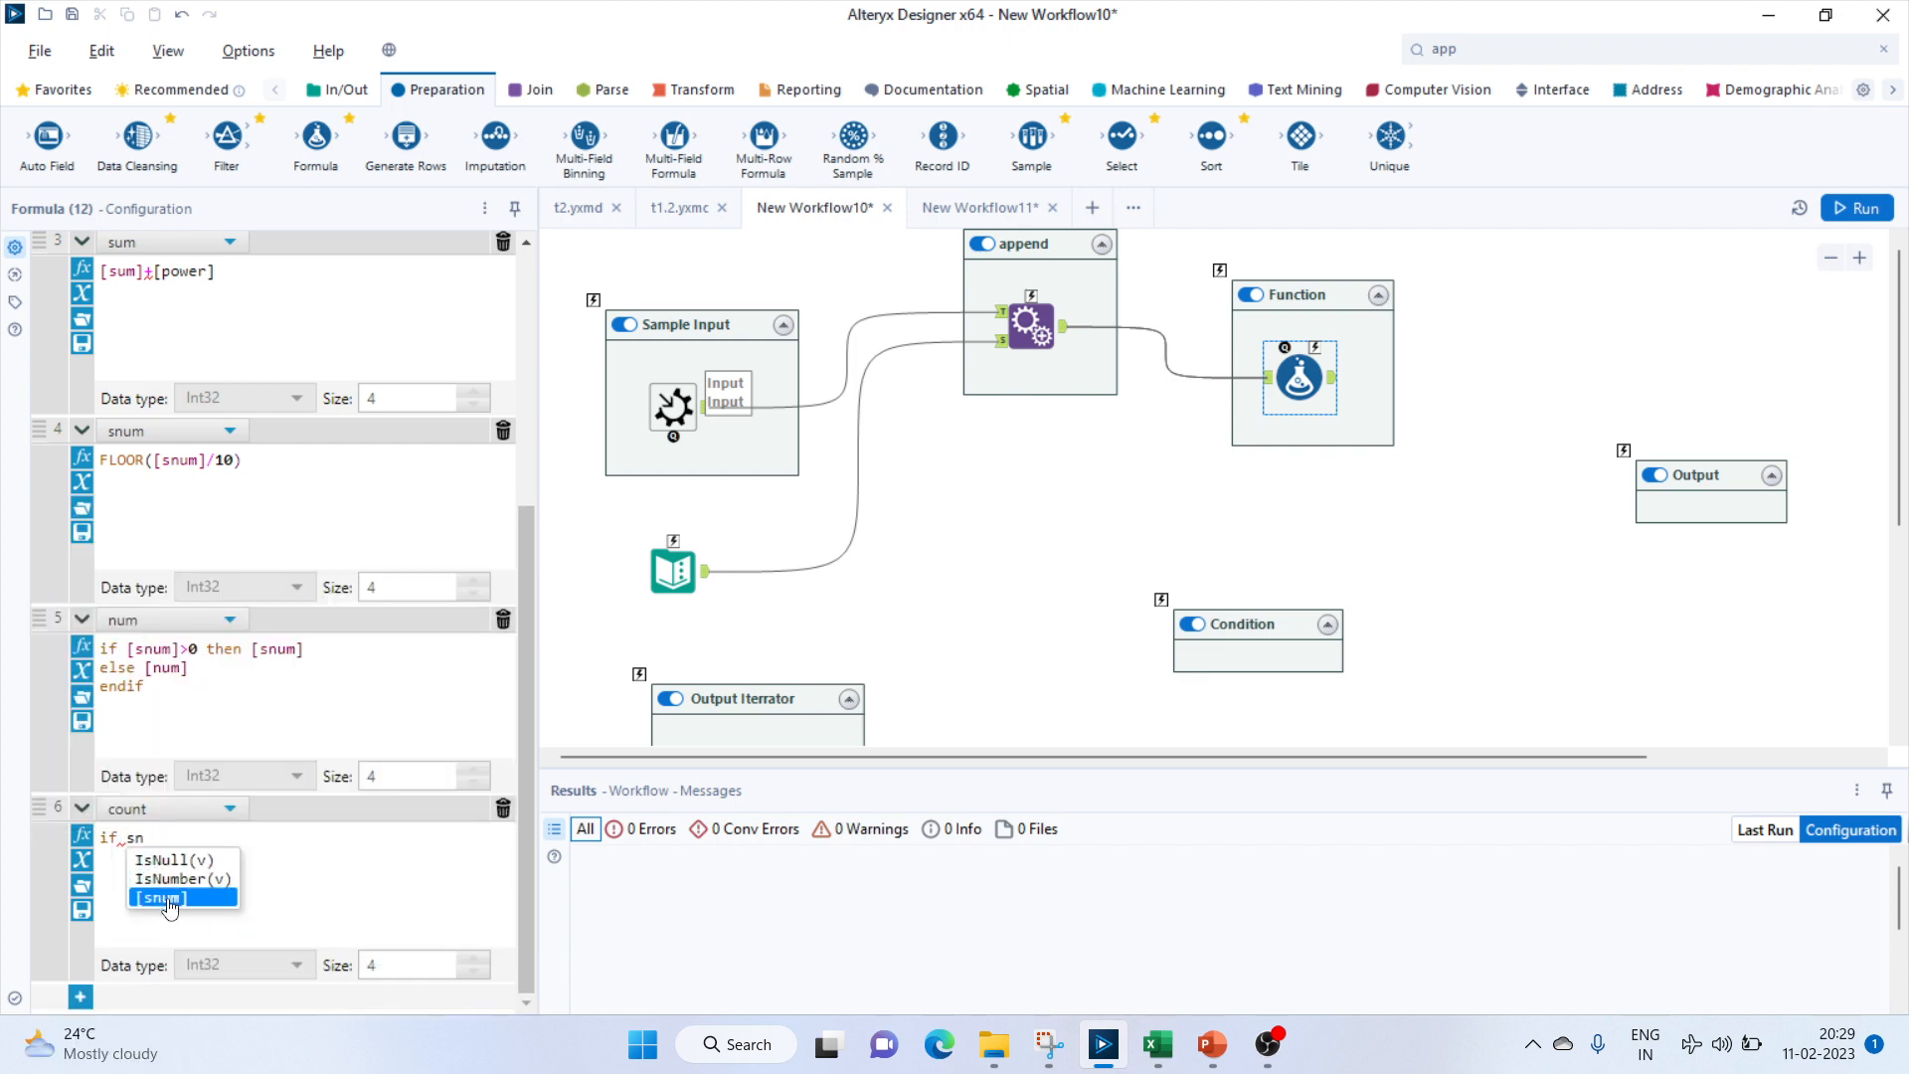
{"action": "double_click", "coordinate": [166, 902]}
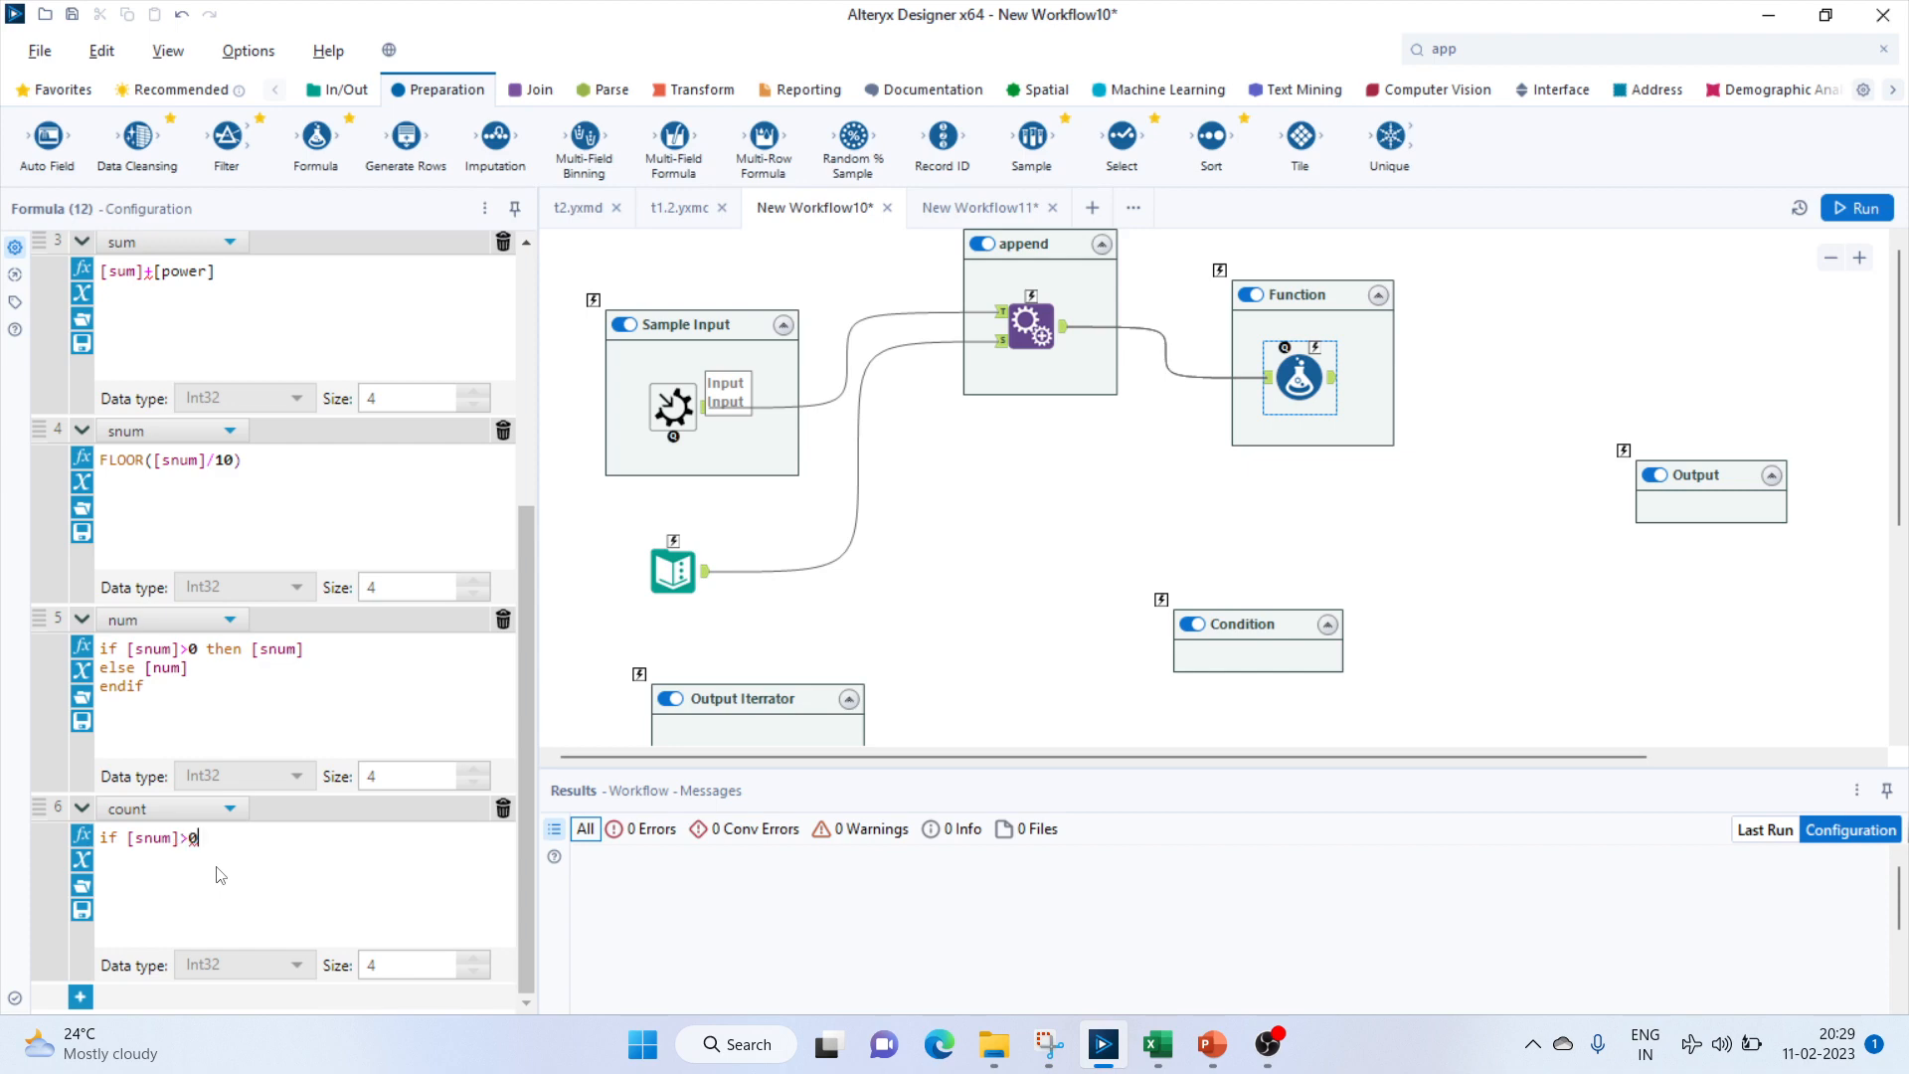
{"action": "type", "text": ">0"}
{"action": "key", "text": "Return"}
{"action": "type", "text": "t"}
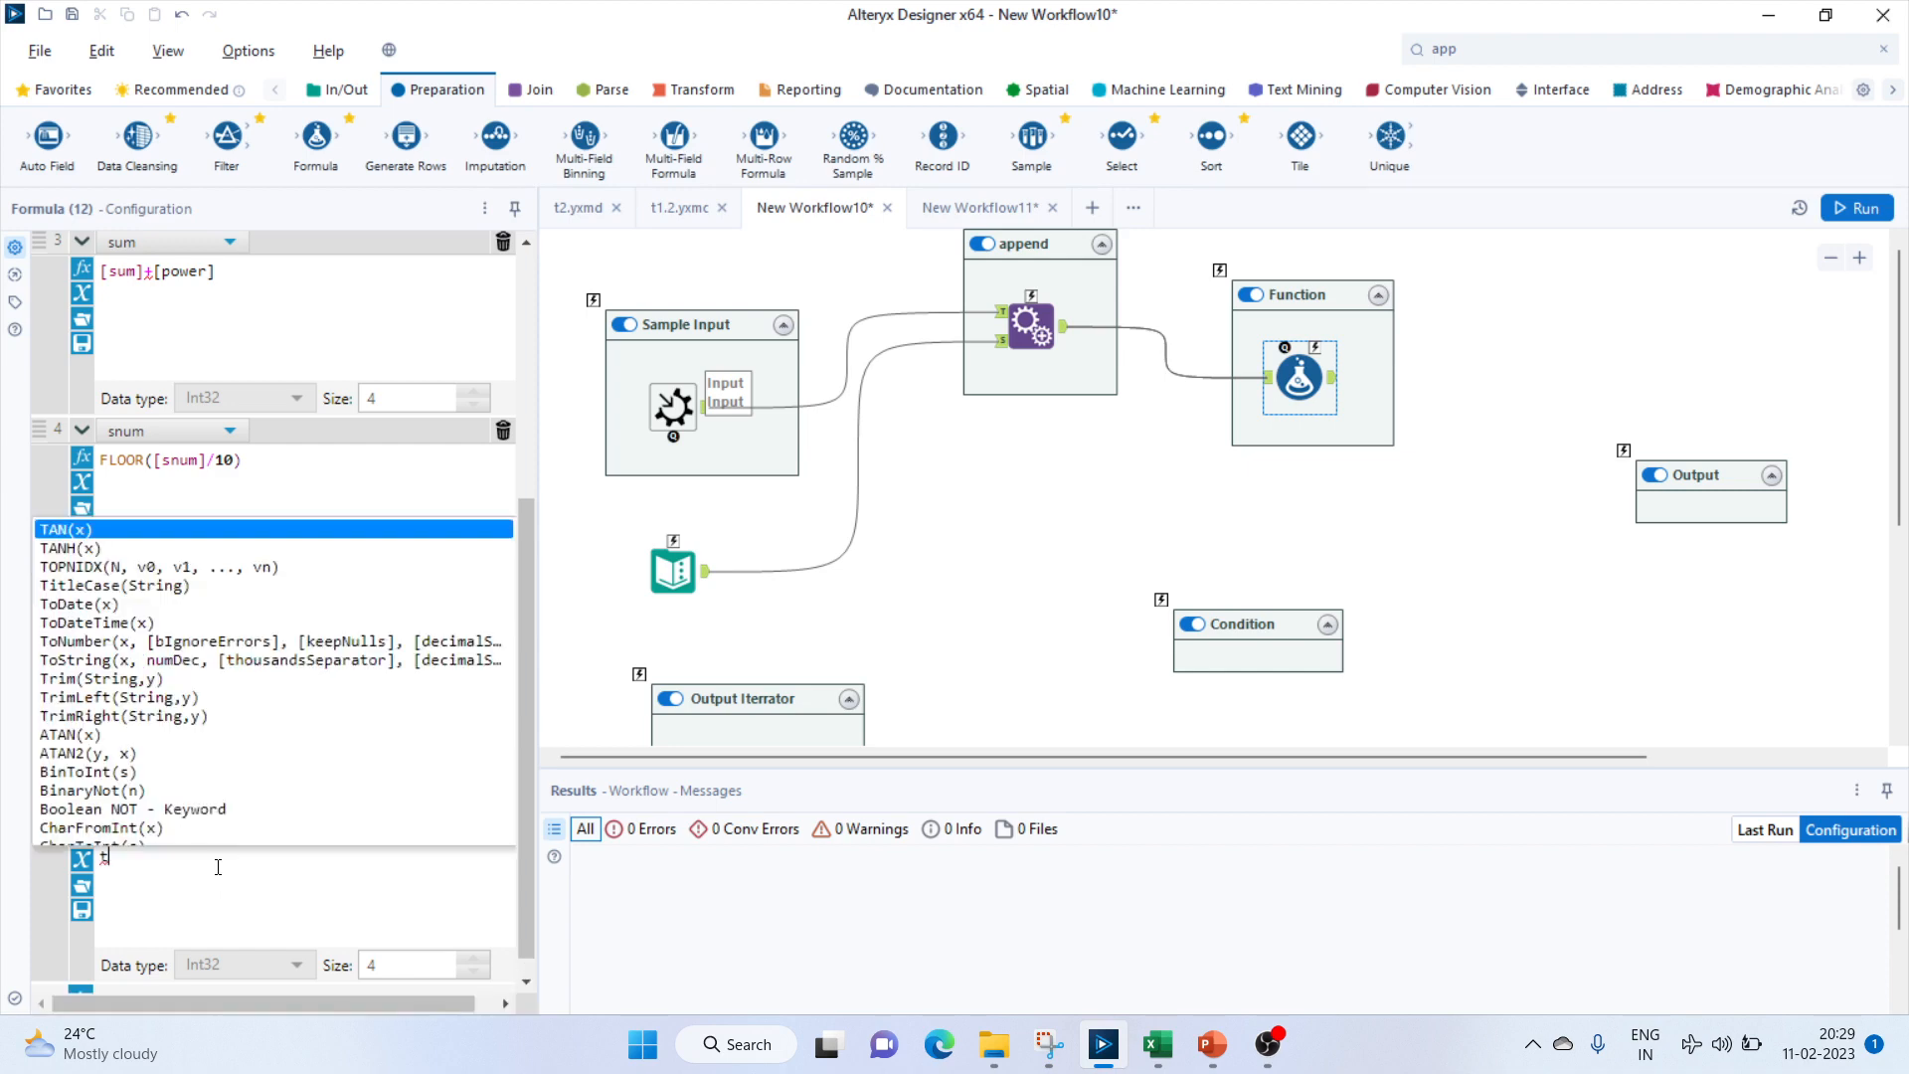
{"action": "type", "text": "hen"}
{"action": "key", "text": "Return"}
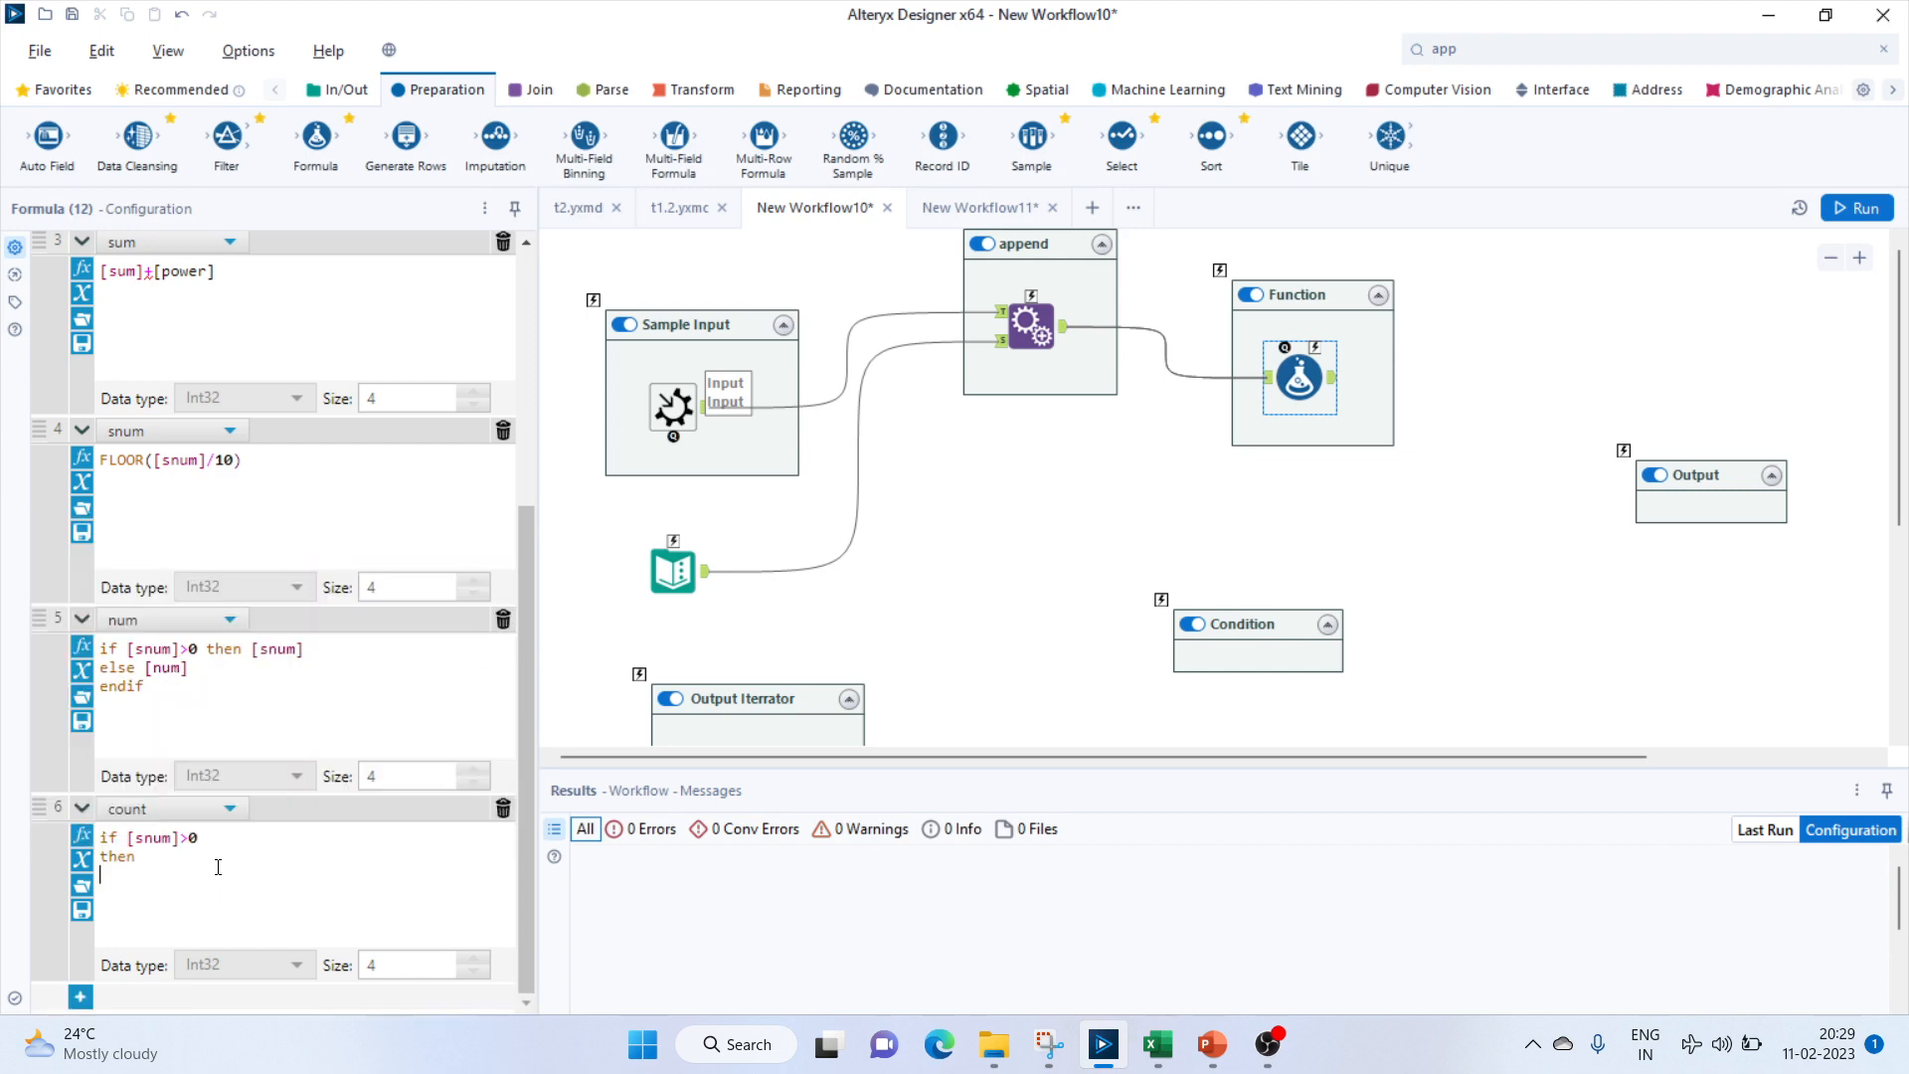
{"action": "type", "text": "cou"}
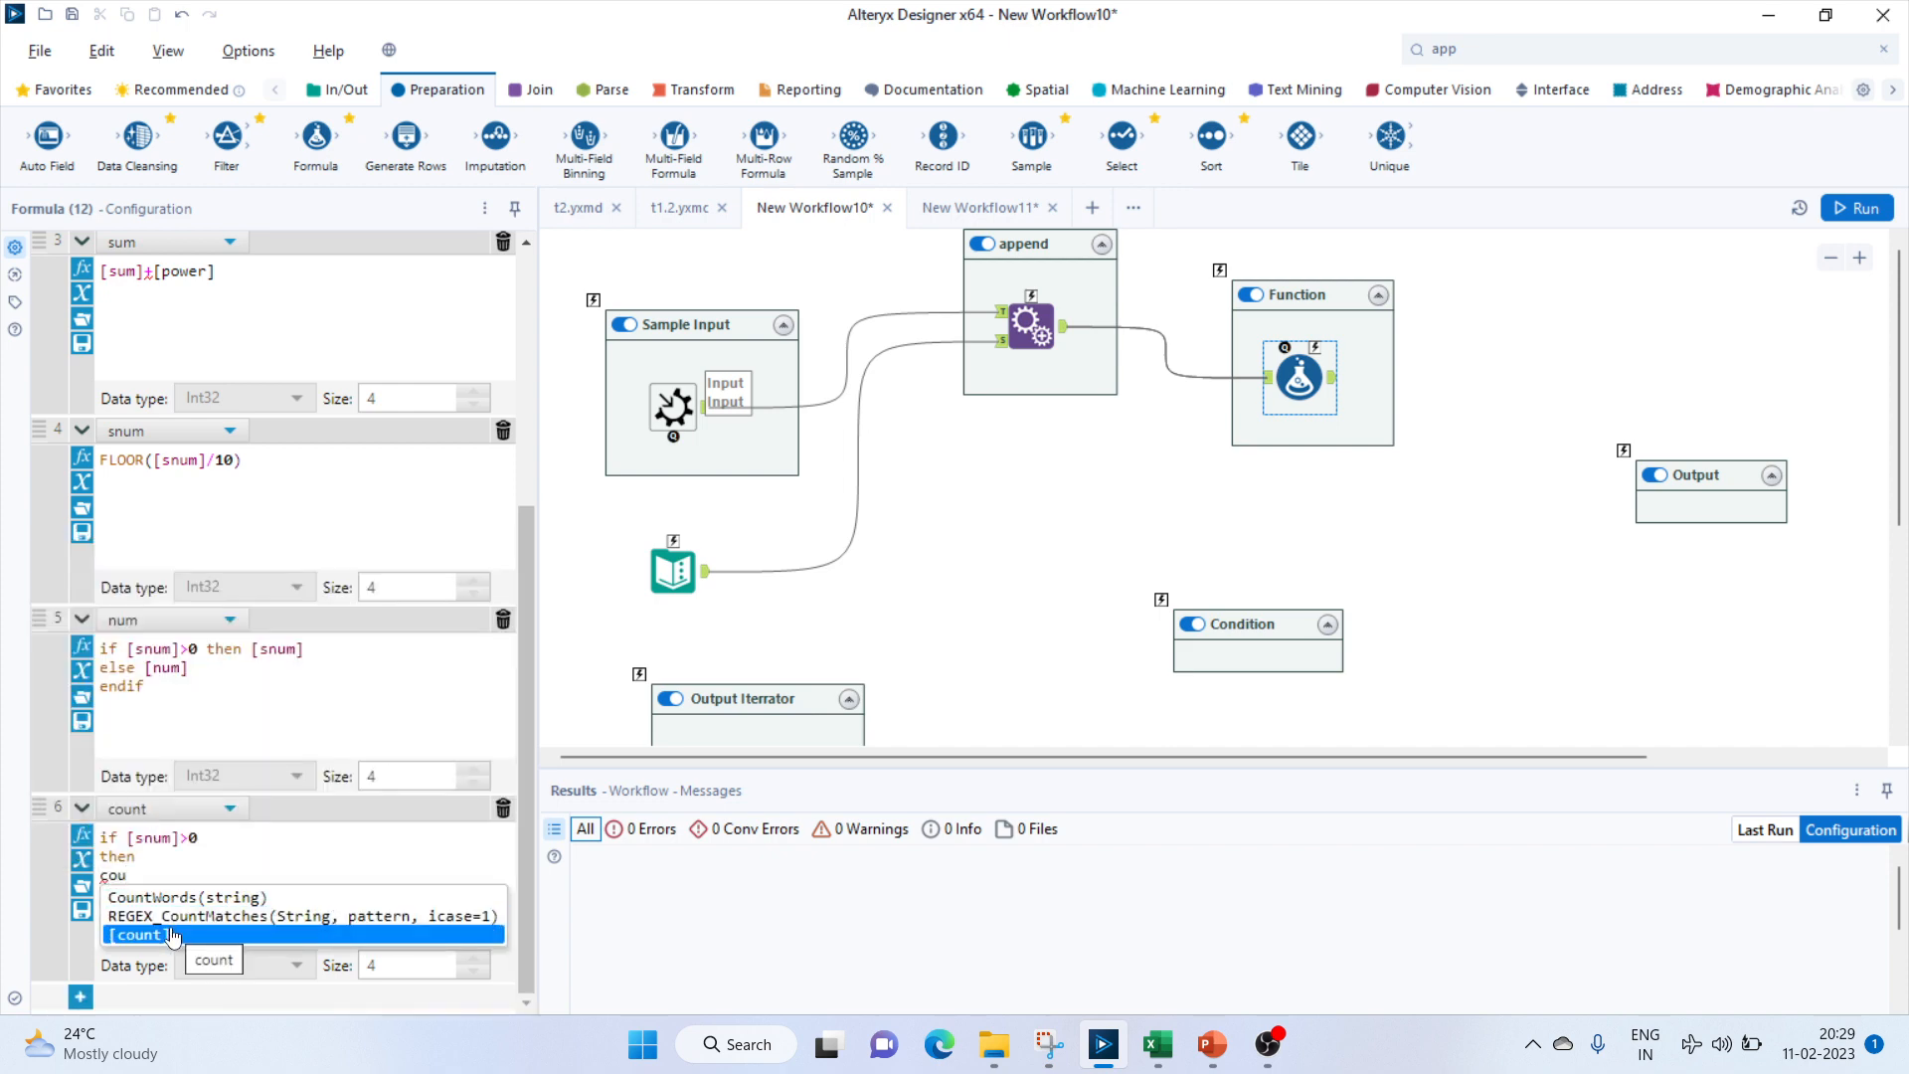
{"action": "double_click", "coordinate": [172, 936]}
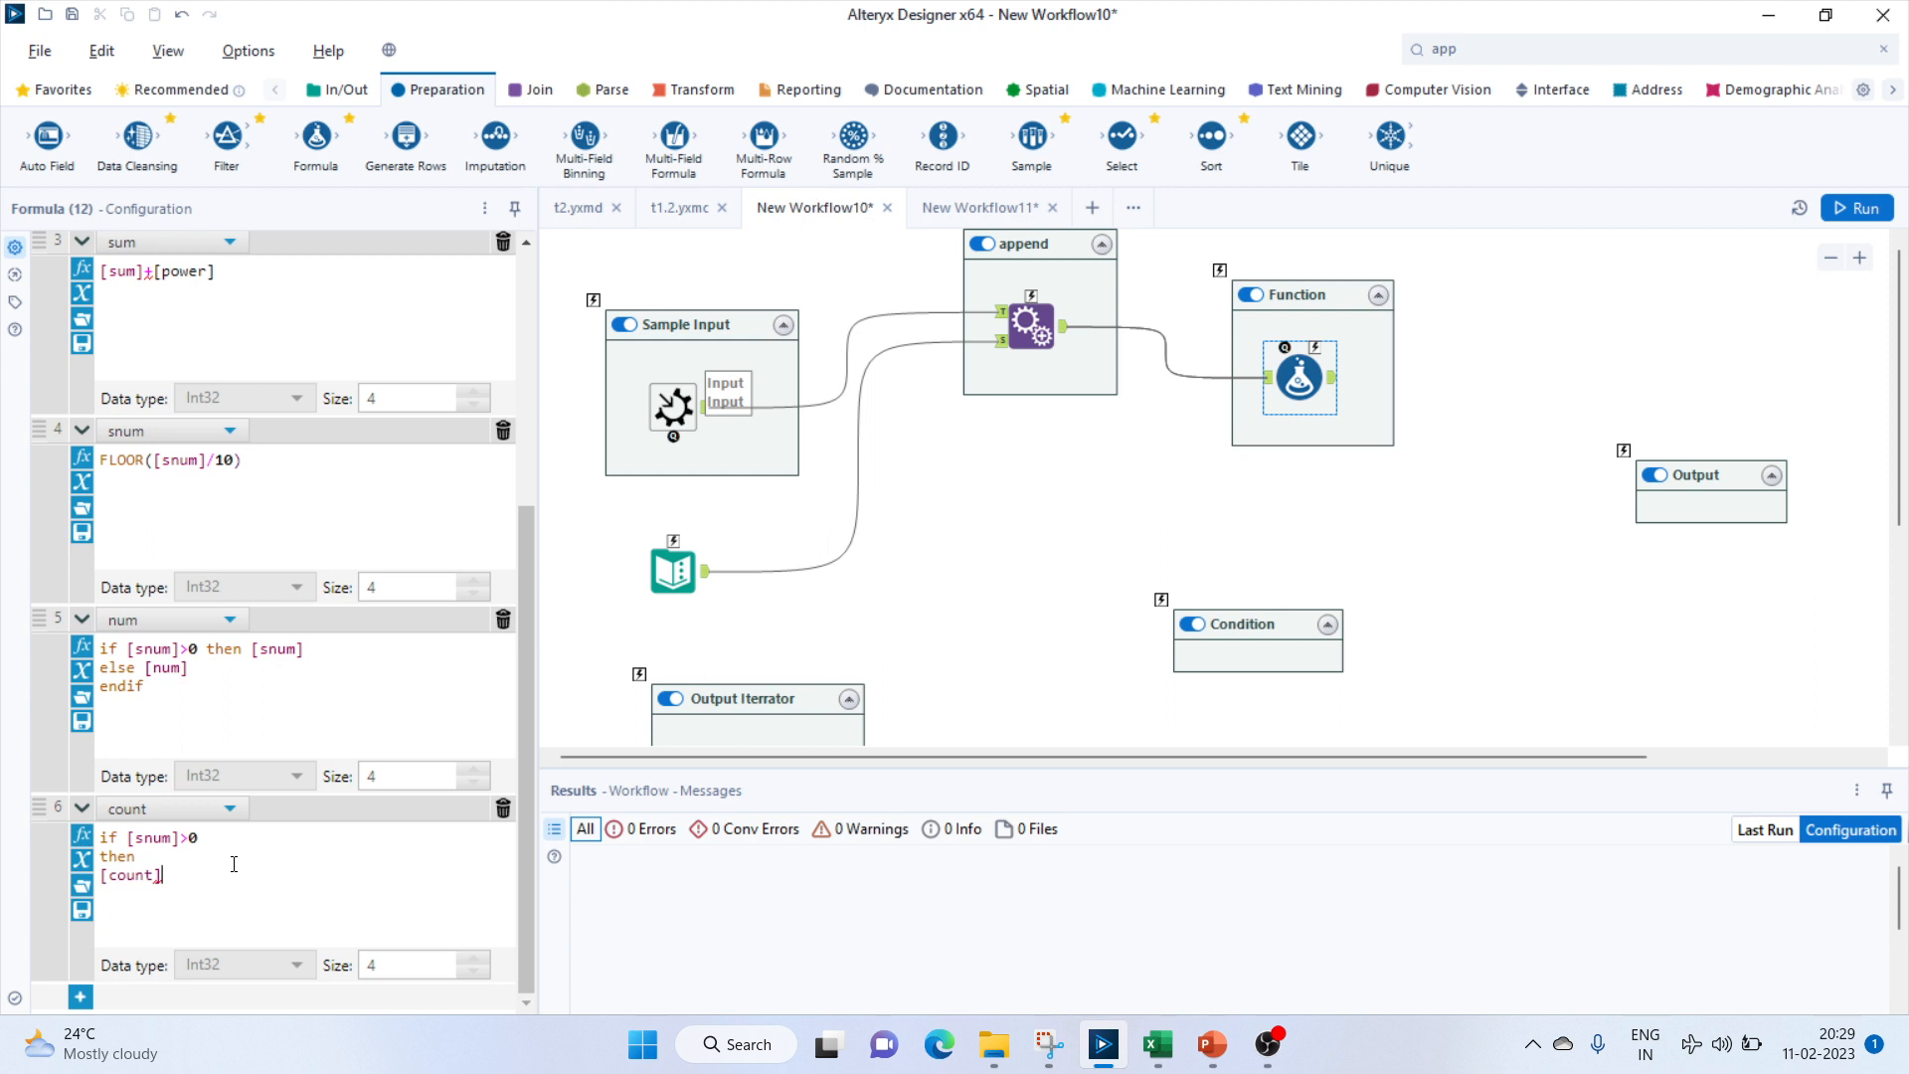
{"action": "type", "text": "+1 "}
{"action": "type", "text": "else"}
{"action": "key", "text": "Return"}
{"action": "type", "text": "0"}
{"action": "key", "text": "Return"}
{"action": "type", "text": "endif"}
Change the data type of the new power column from V_WString to an integer type.
{"action": "scroll", "coordinate": [318, 484], "scroll_direction": "up", "scroll_amount": 5}
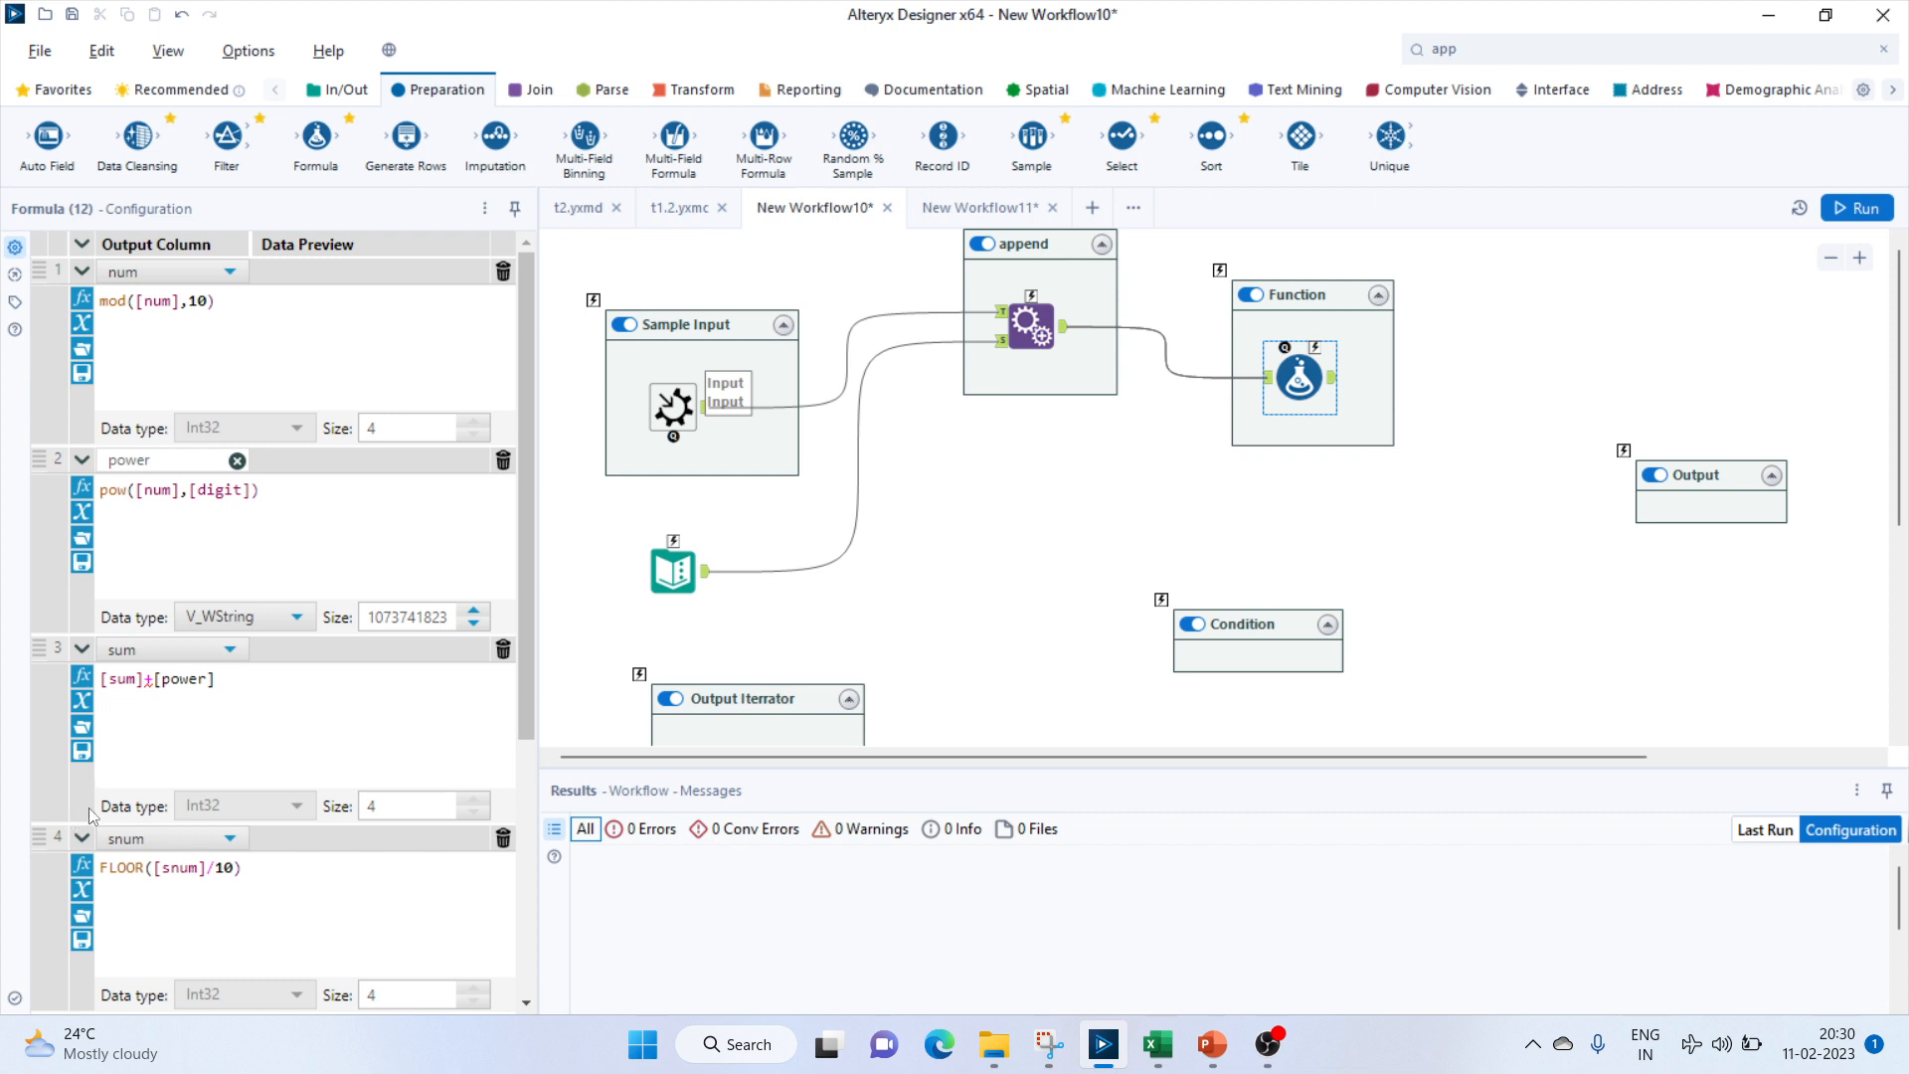
{"action": "left_click", "coordinate": [266, 624]}
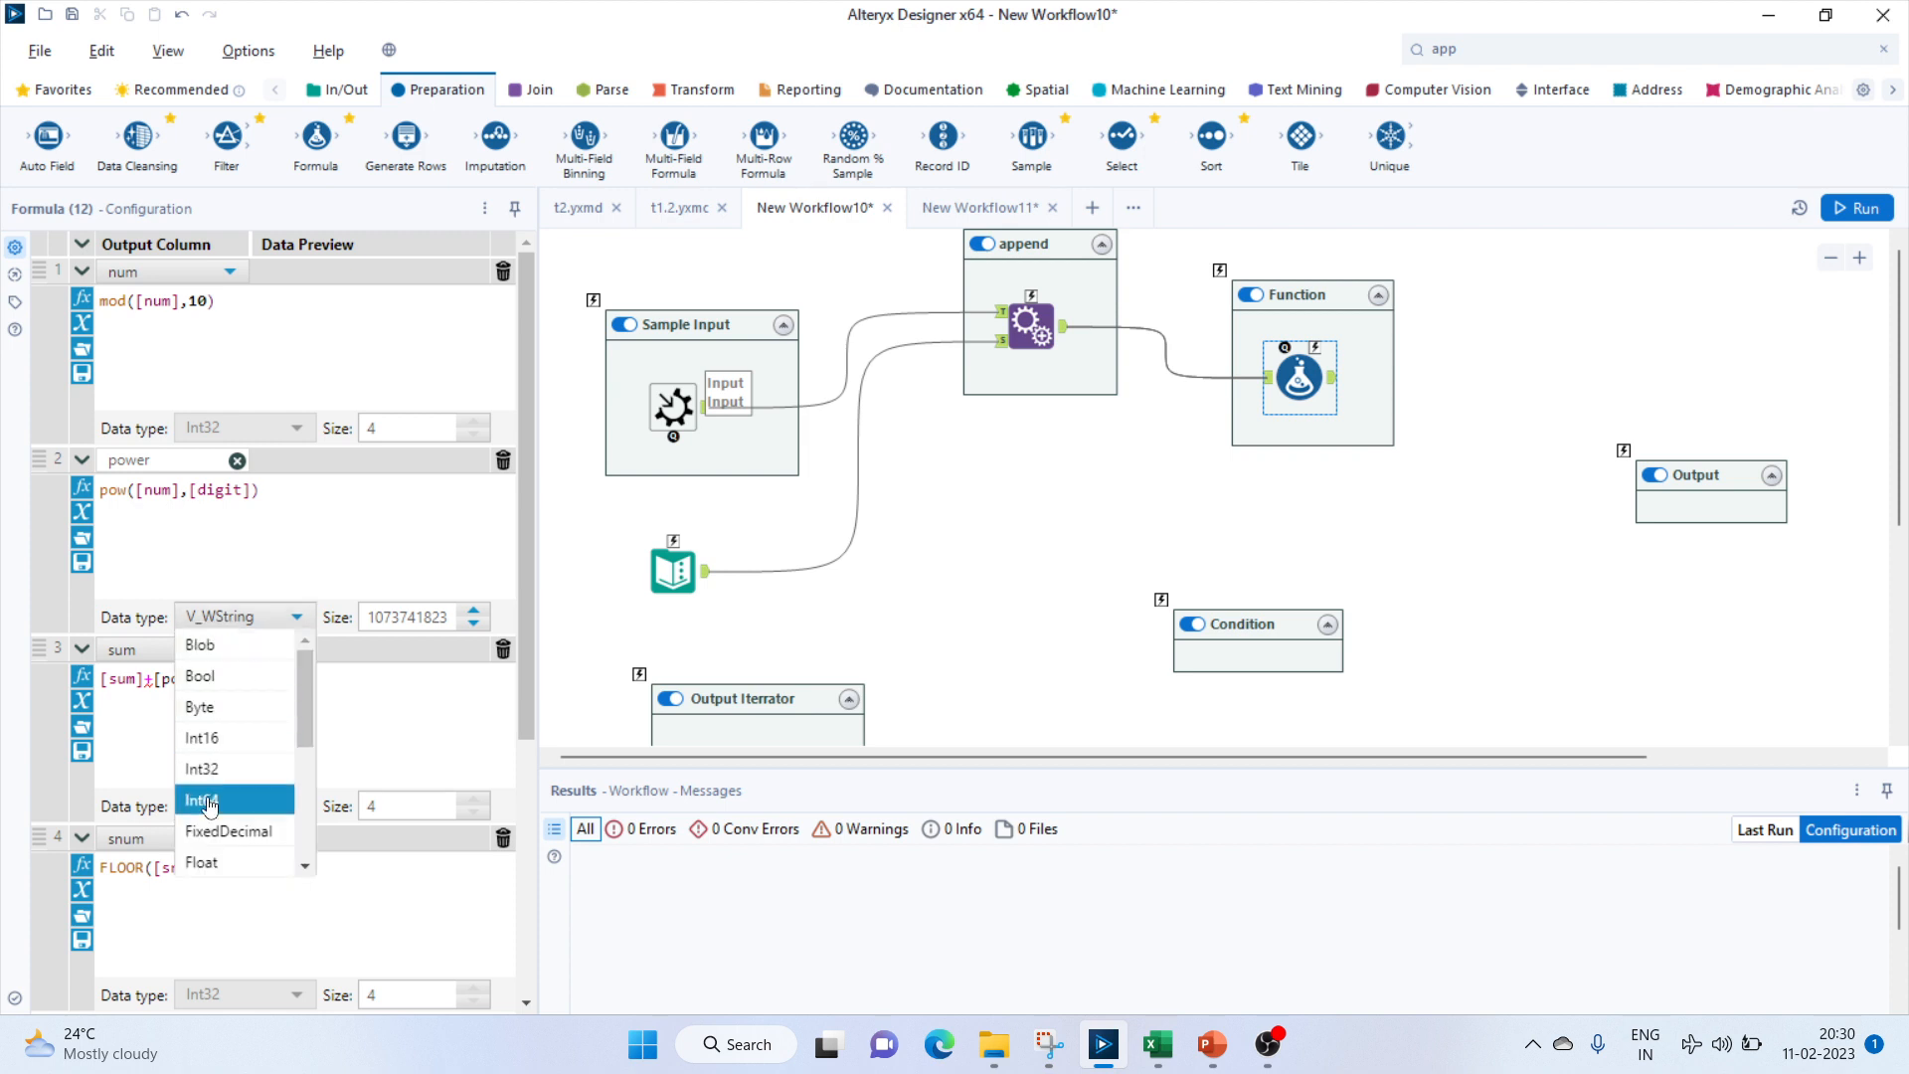
{"action": "left_click", "coordinate": [214, 786]}
{"action": "scroll", "coordinate": [213, 781], "scroll_direction": "down", "scroll_amount": 1}
{"action": "scroll", "coordinate": [214, 781], "scroll_direction": "down", "scroll_amount": 5}
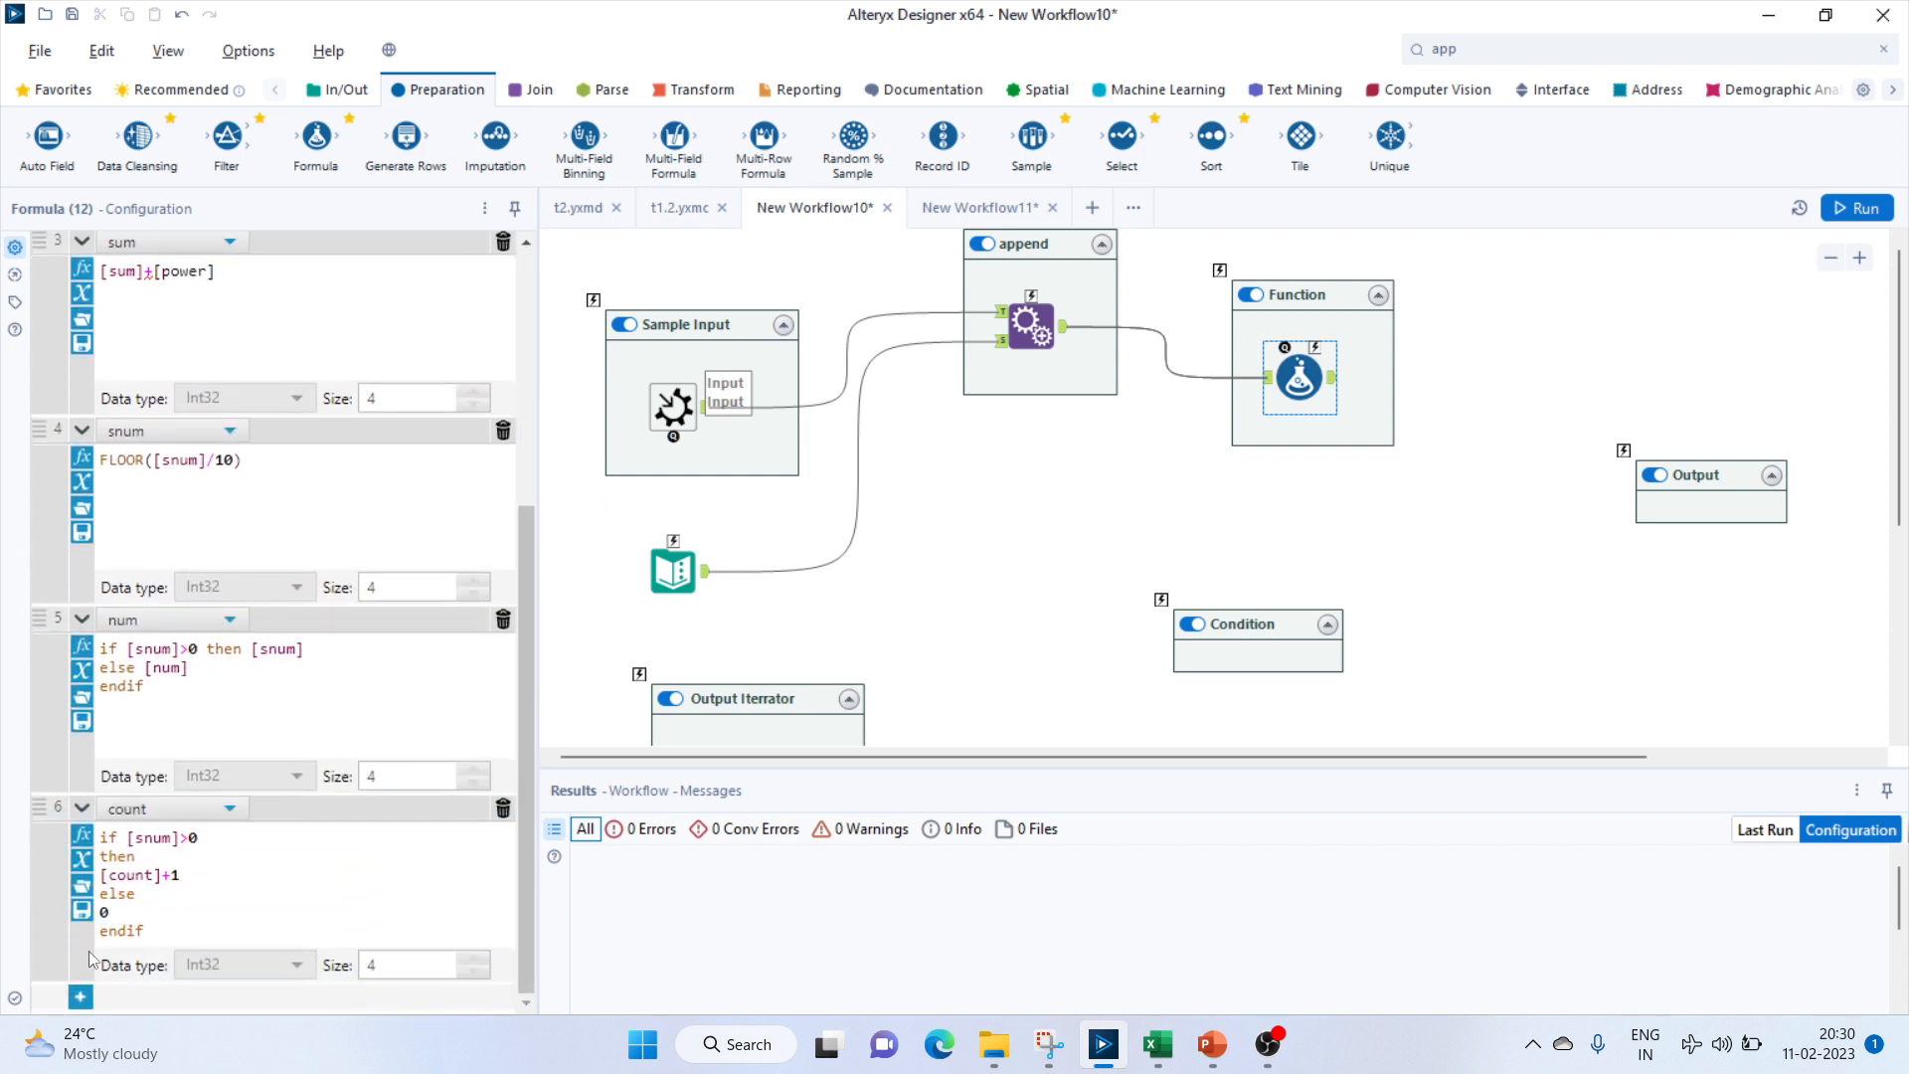
Add a seventh expression that outputs to a new column named iterator.
{"action": "left_click", "coordinate": [81, 996]}
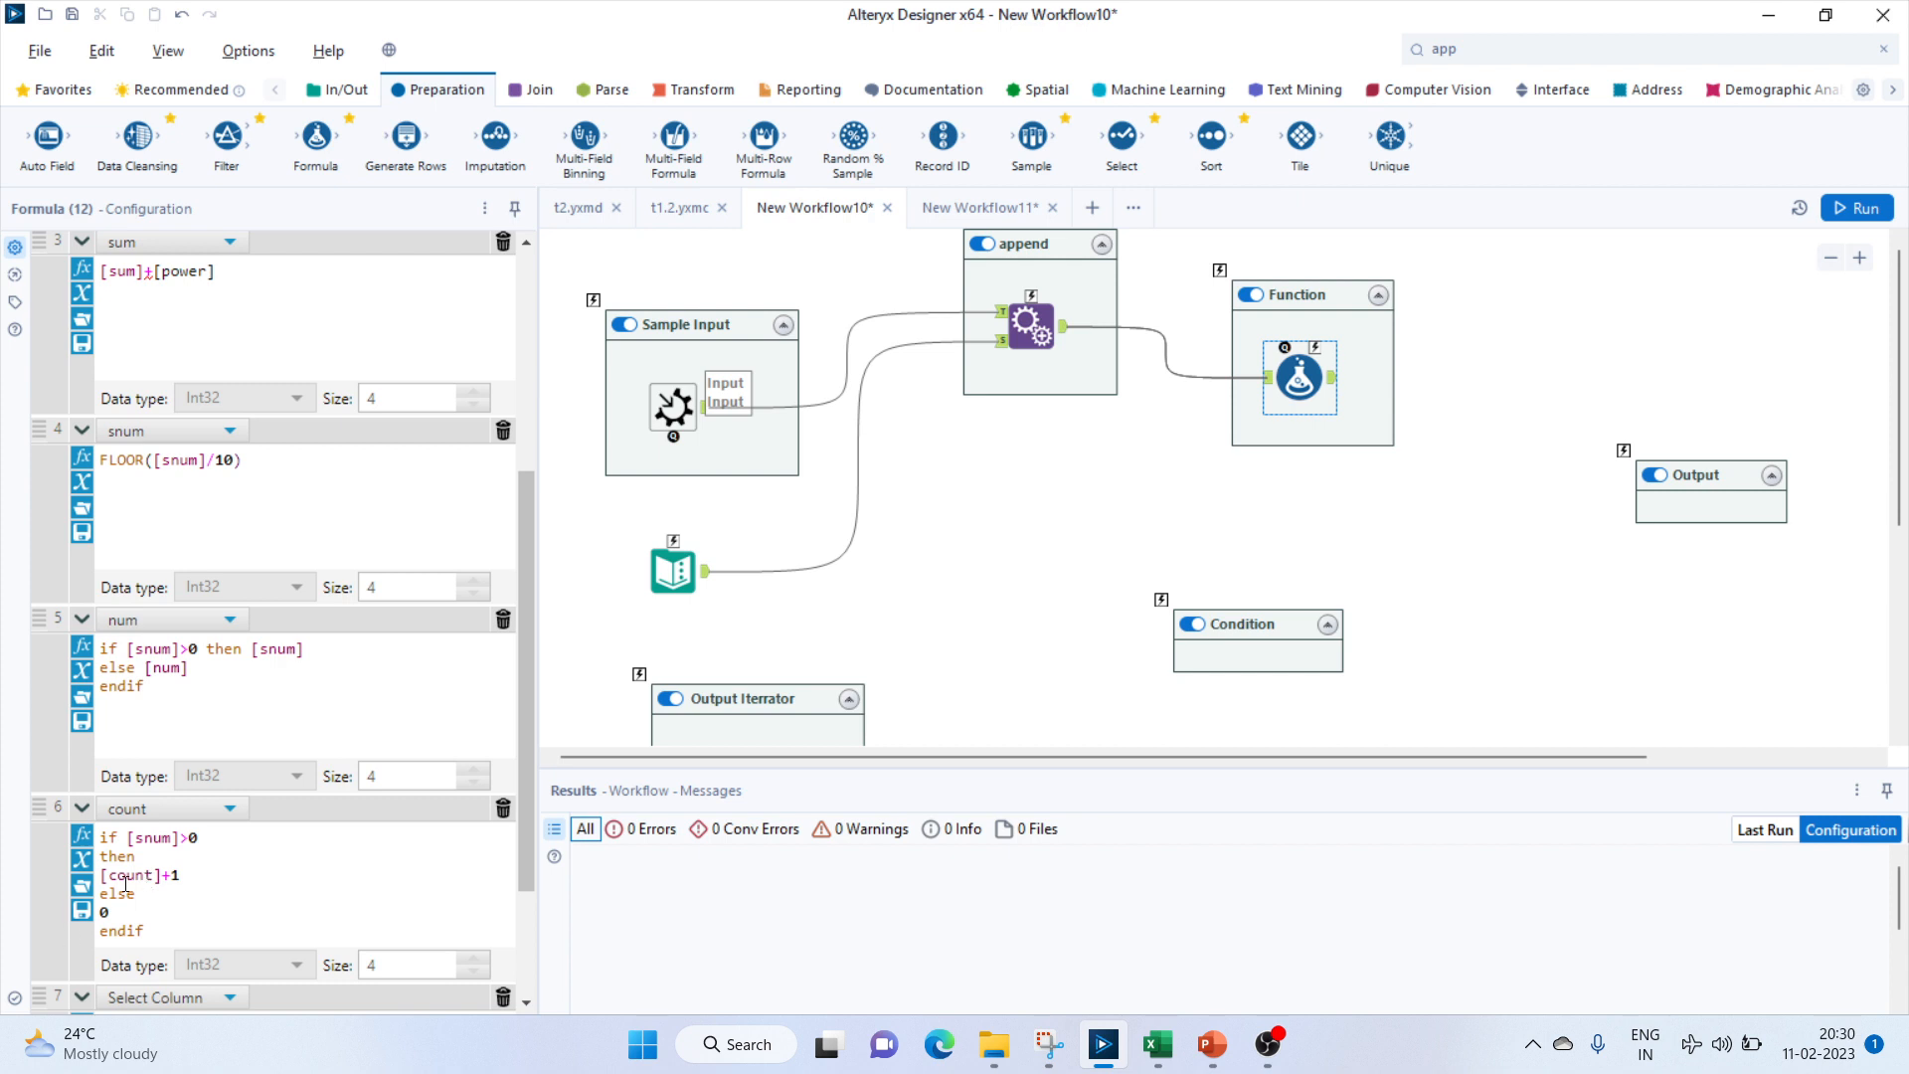
{"action": "scroll", "coordinate": [126, 885], "scroll_direction": "down", "scroll_amount": 4}
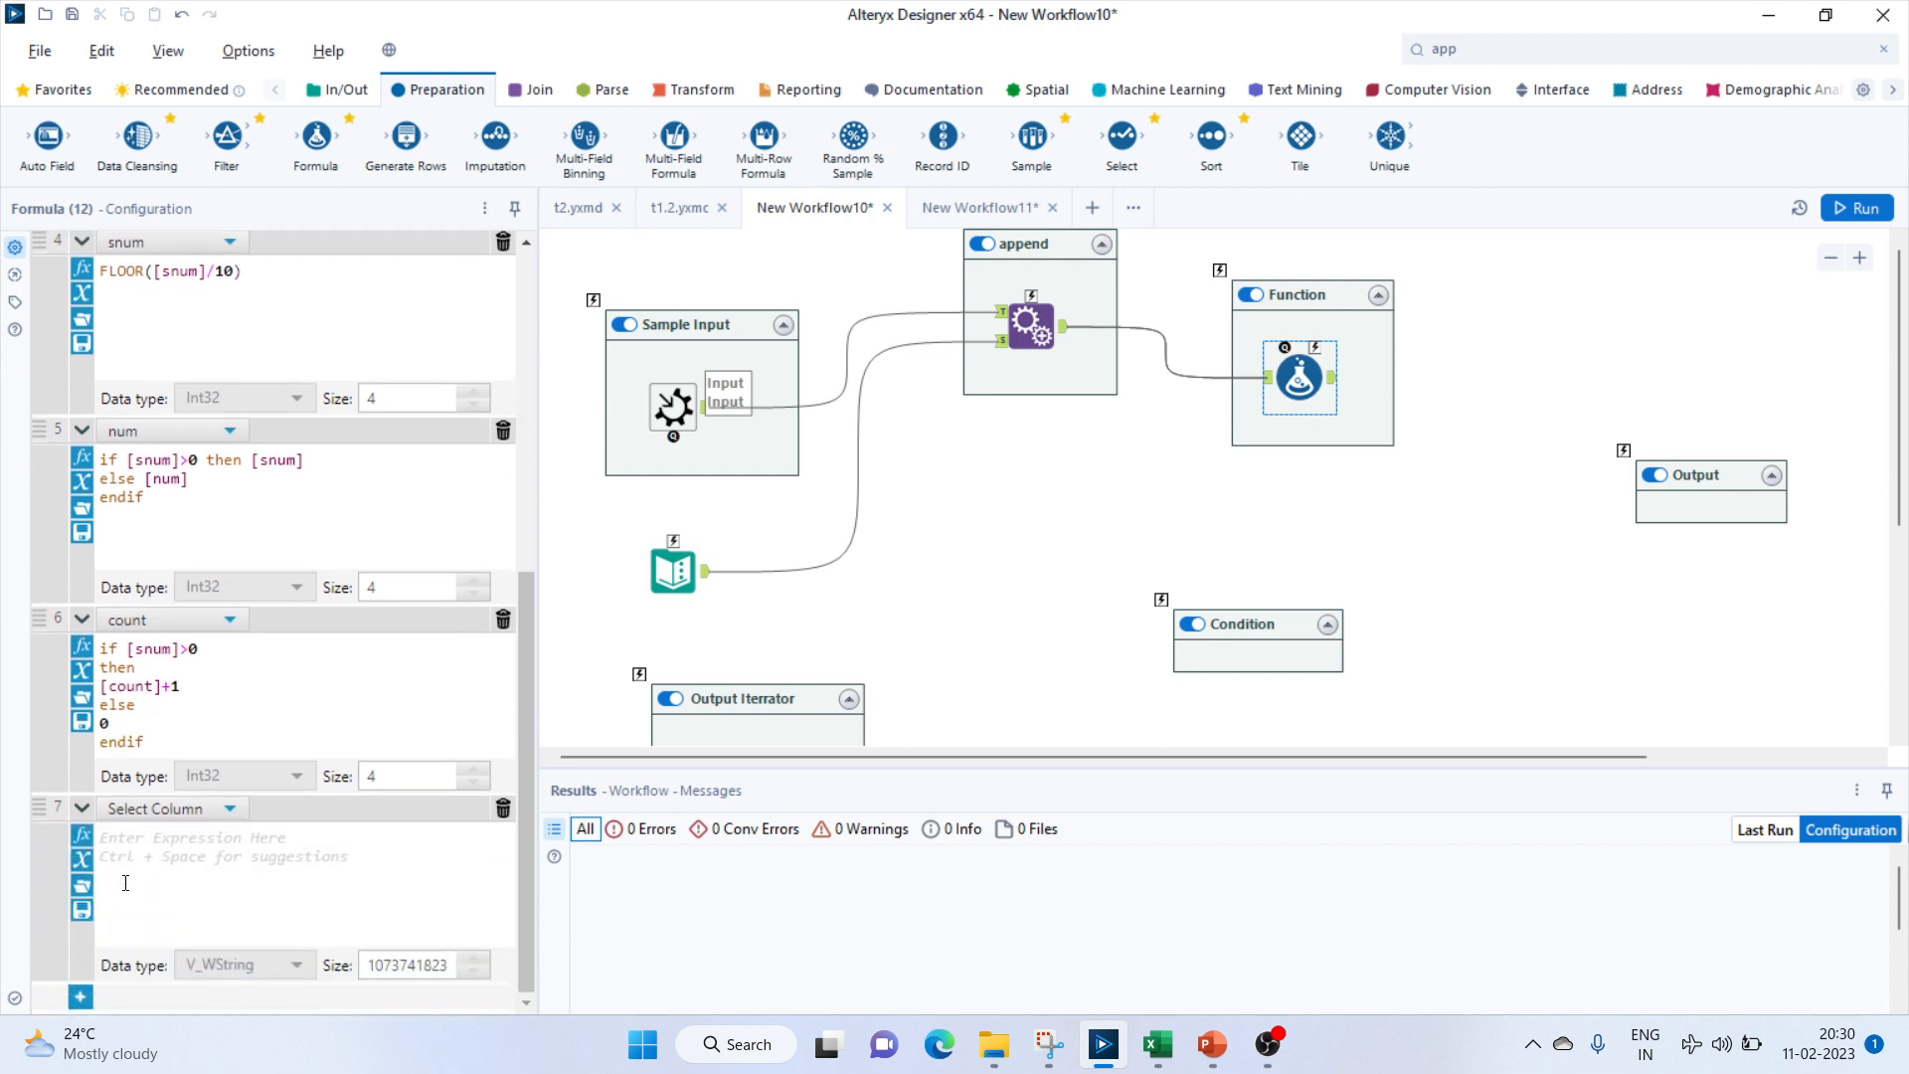
{"action": "left_click", "coordinate": [162, 811]}
{"action": "left_click", "coordinate": [165, 836]}
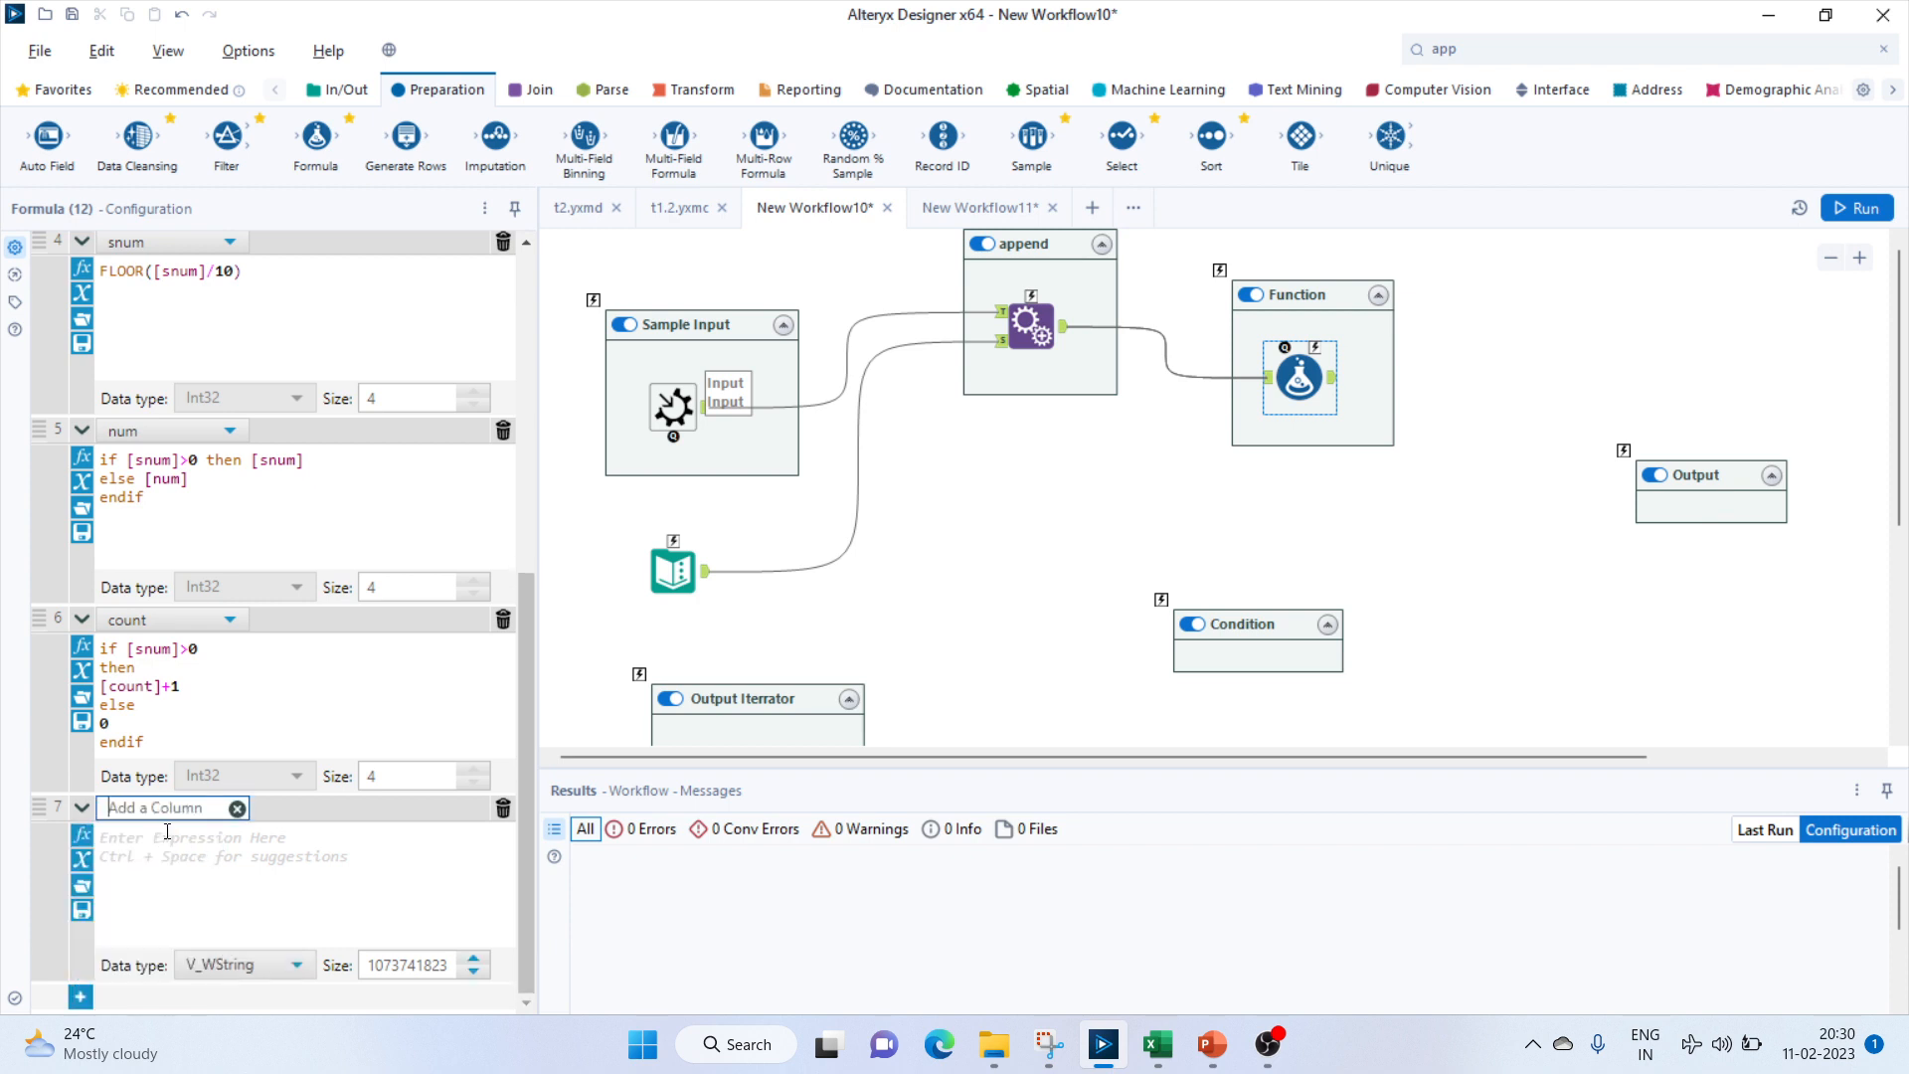
{"action": "type", "text": "itr"}
{"action": "left_click", "coordinate": [178, 861]}
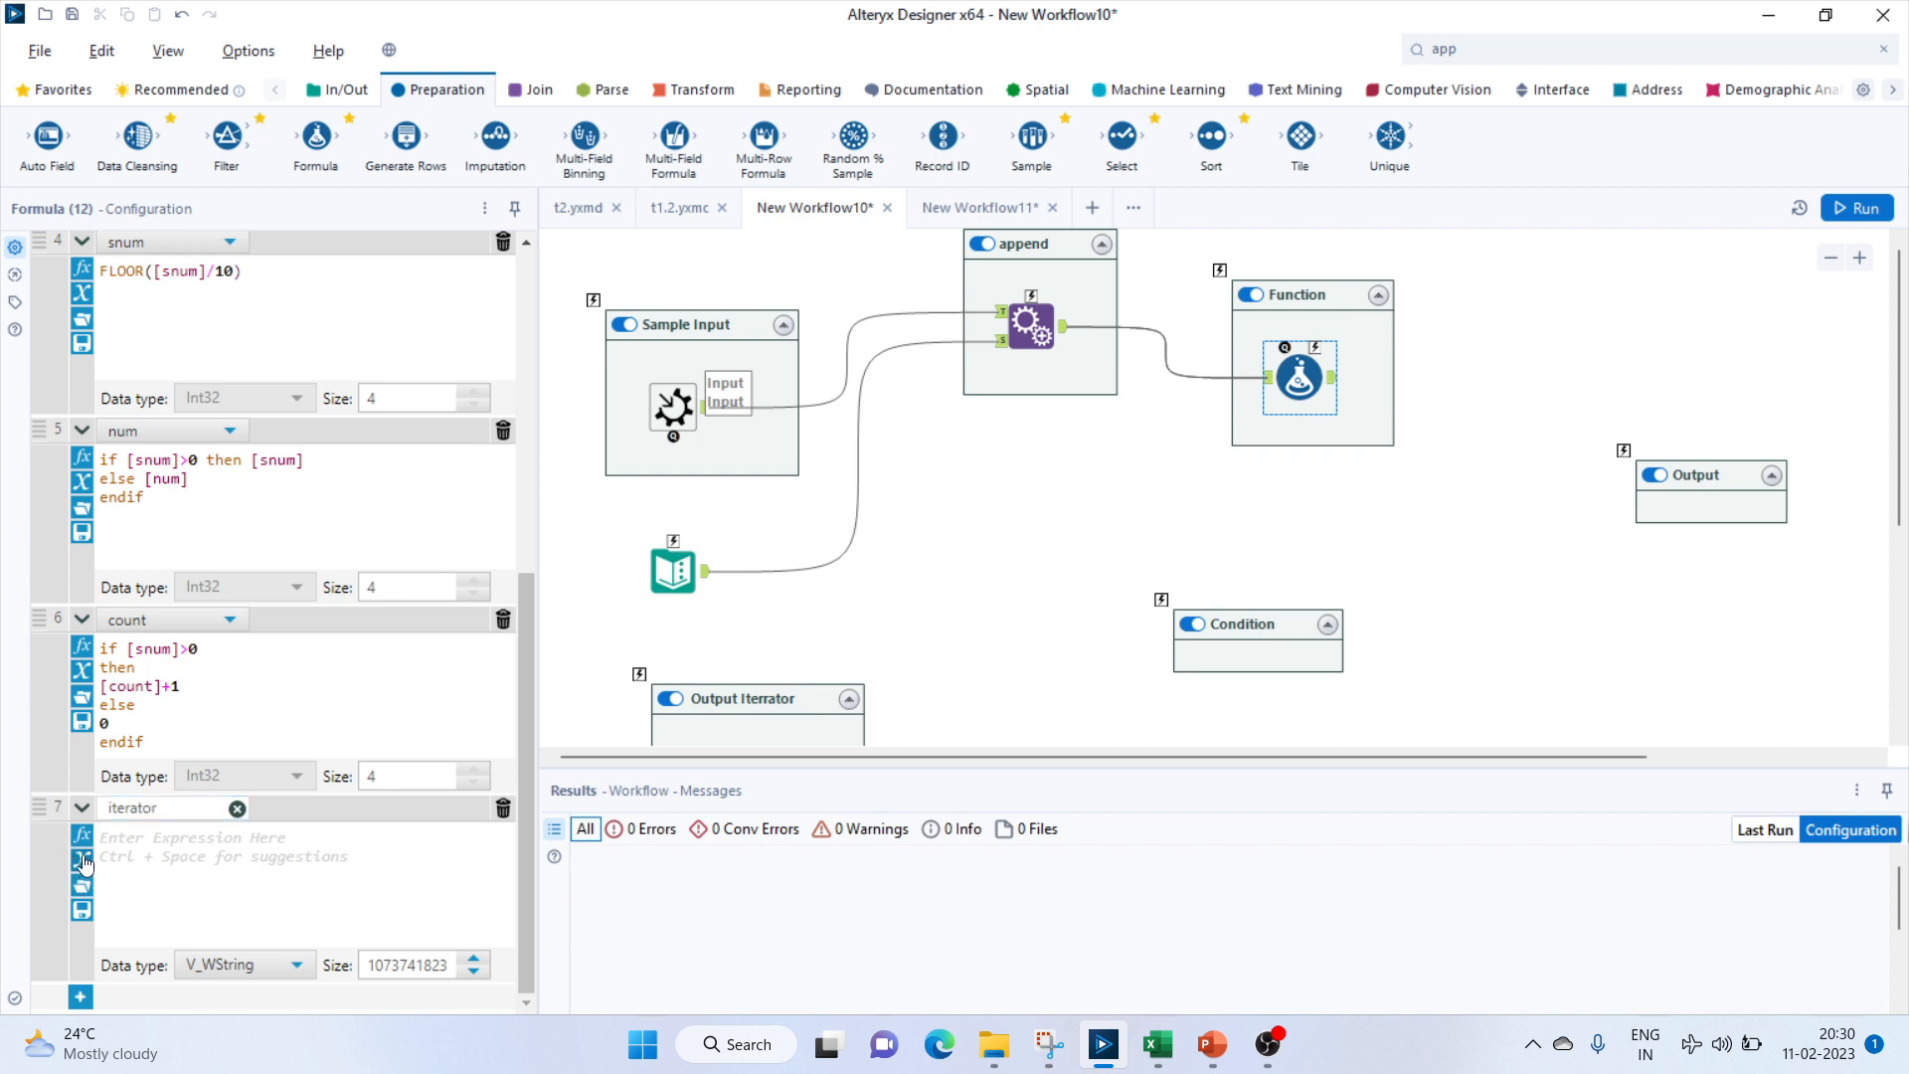
Look through the new fields and engine constants available for the iterator expression.
{"action": "left_click", "coordinate": [84, 862]}
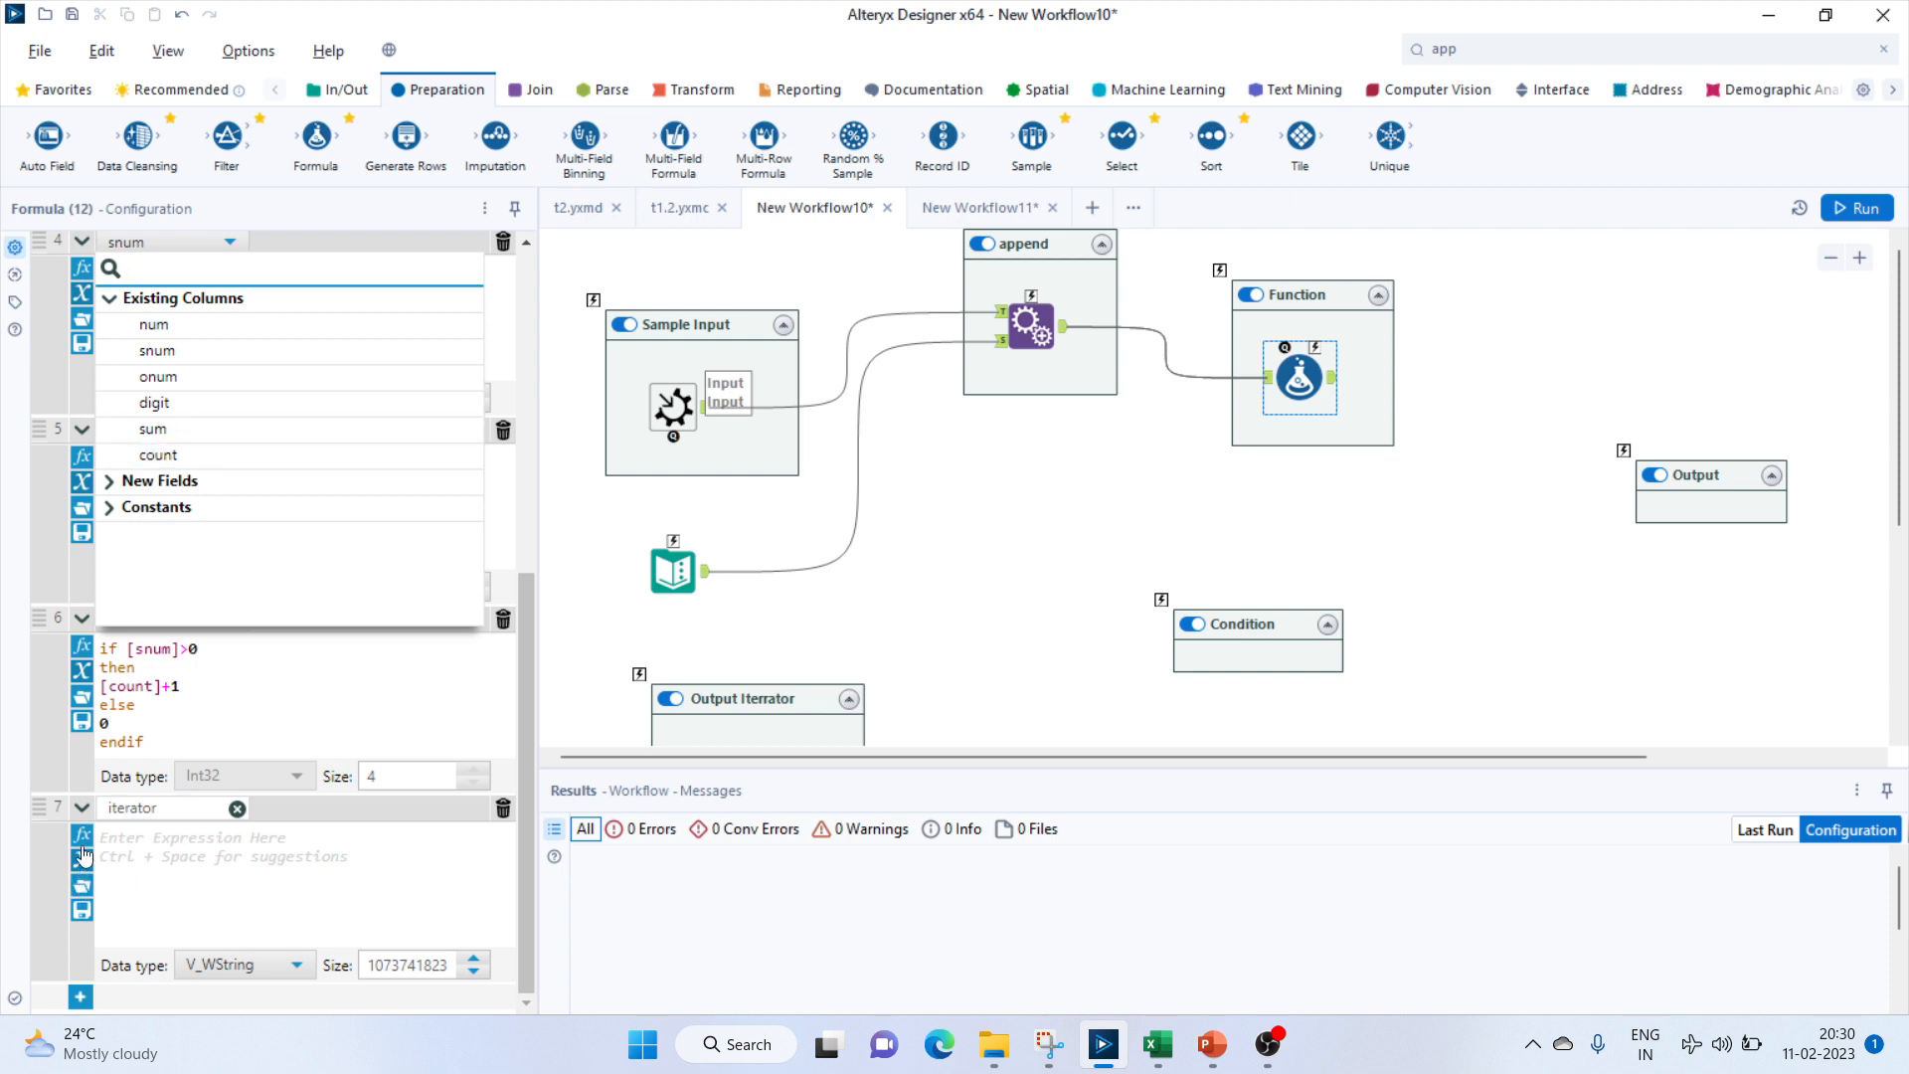
{"action": "left_click", "coordinate": [111, 507]}
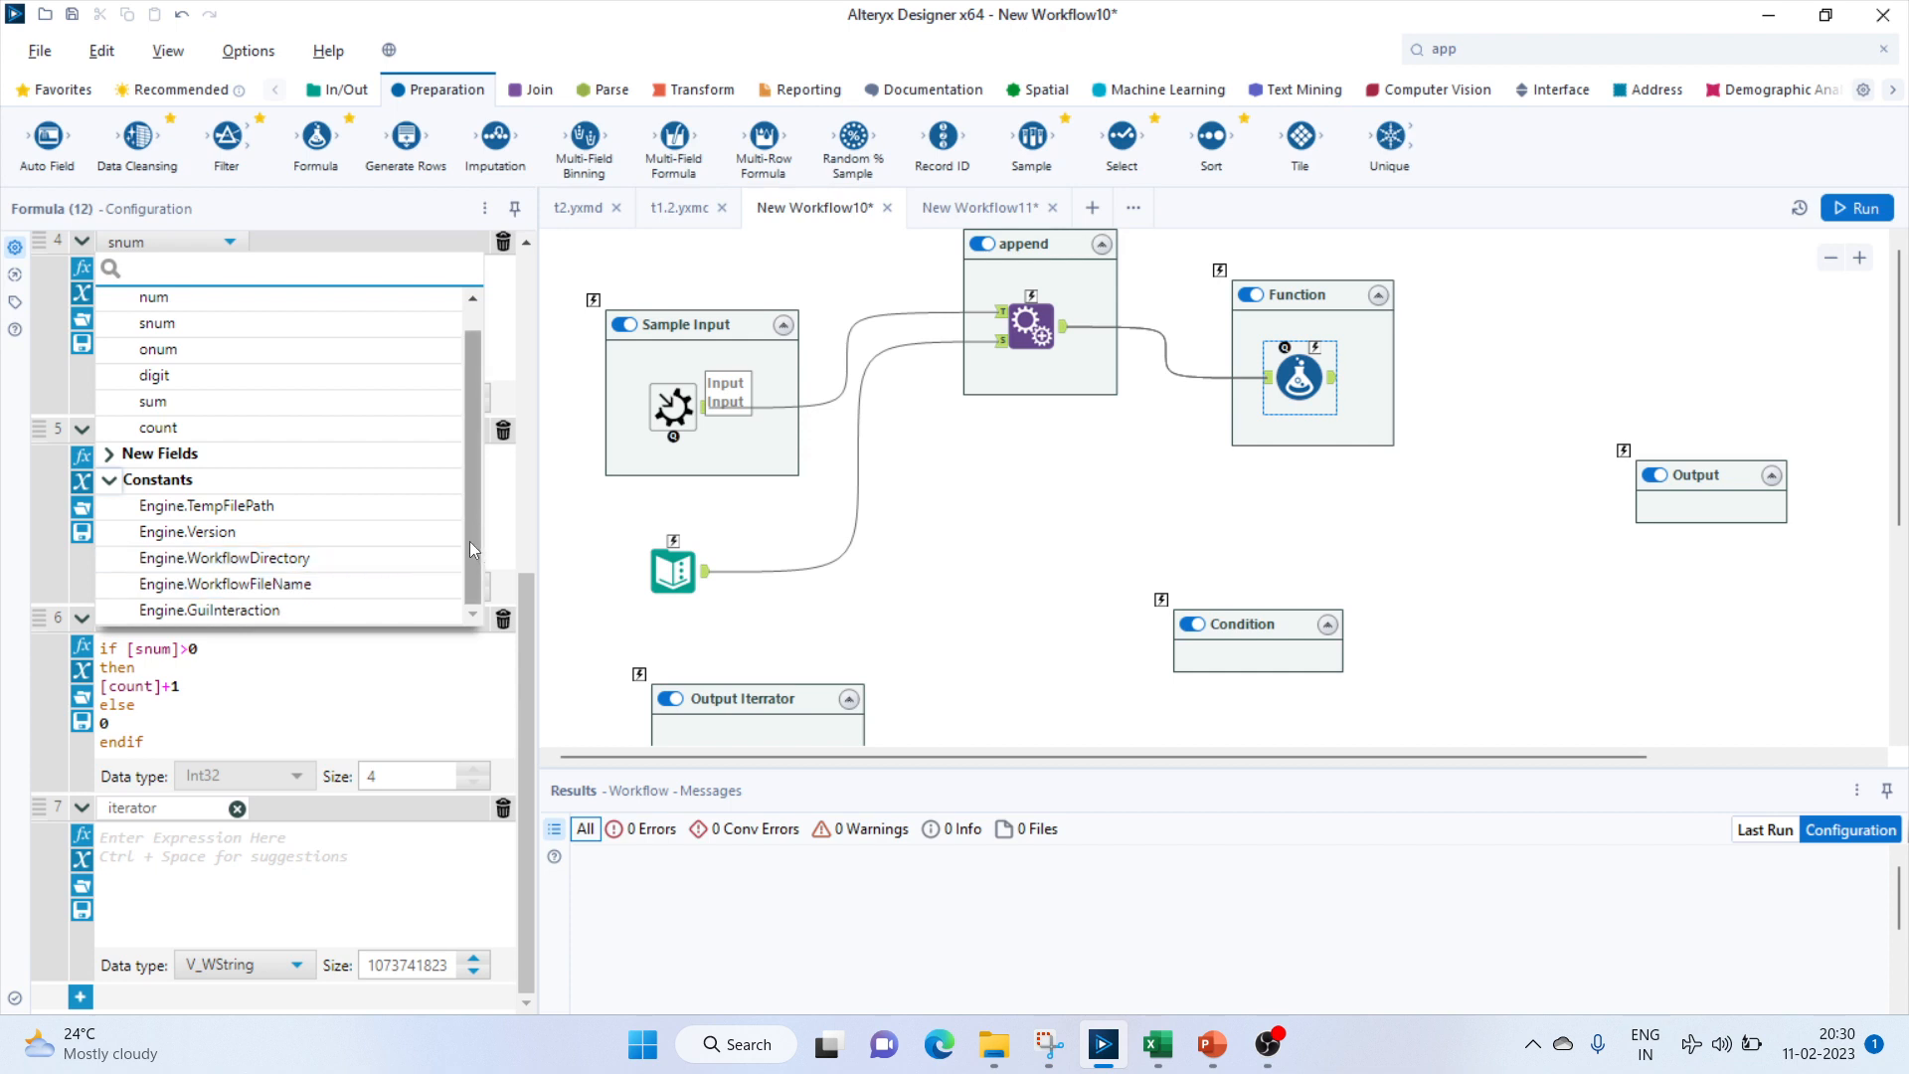
{"action": "scroll", "coordinate": [469, 541], "scroll_direction": "up", "scroll_amount": 1}
{"action": "left_click", "coordinate": [131, 479]}
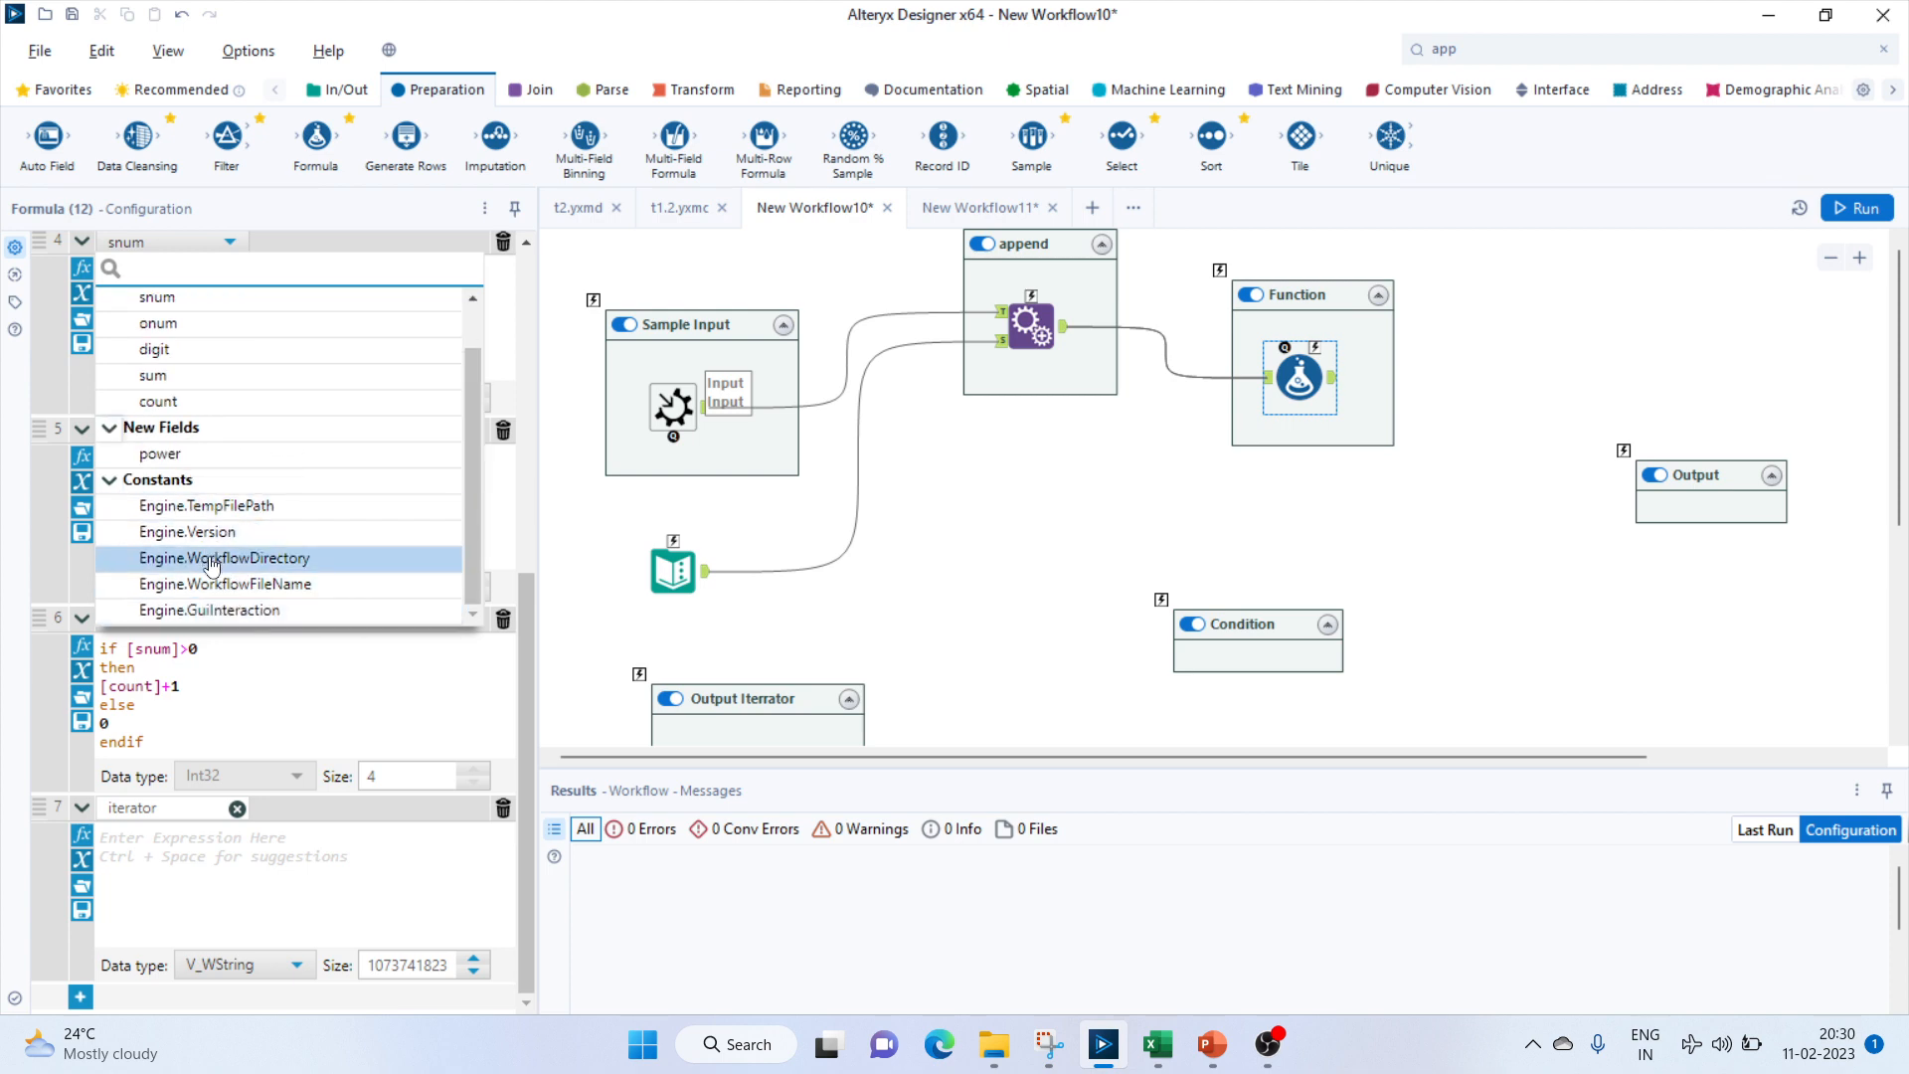
{"action": "left_click", "coordinate": [166, 868]}
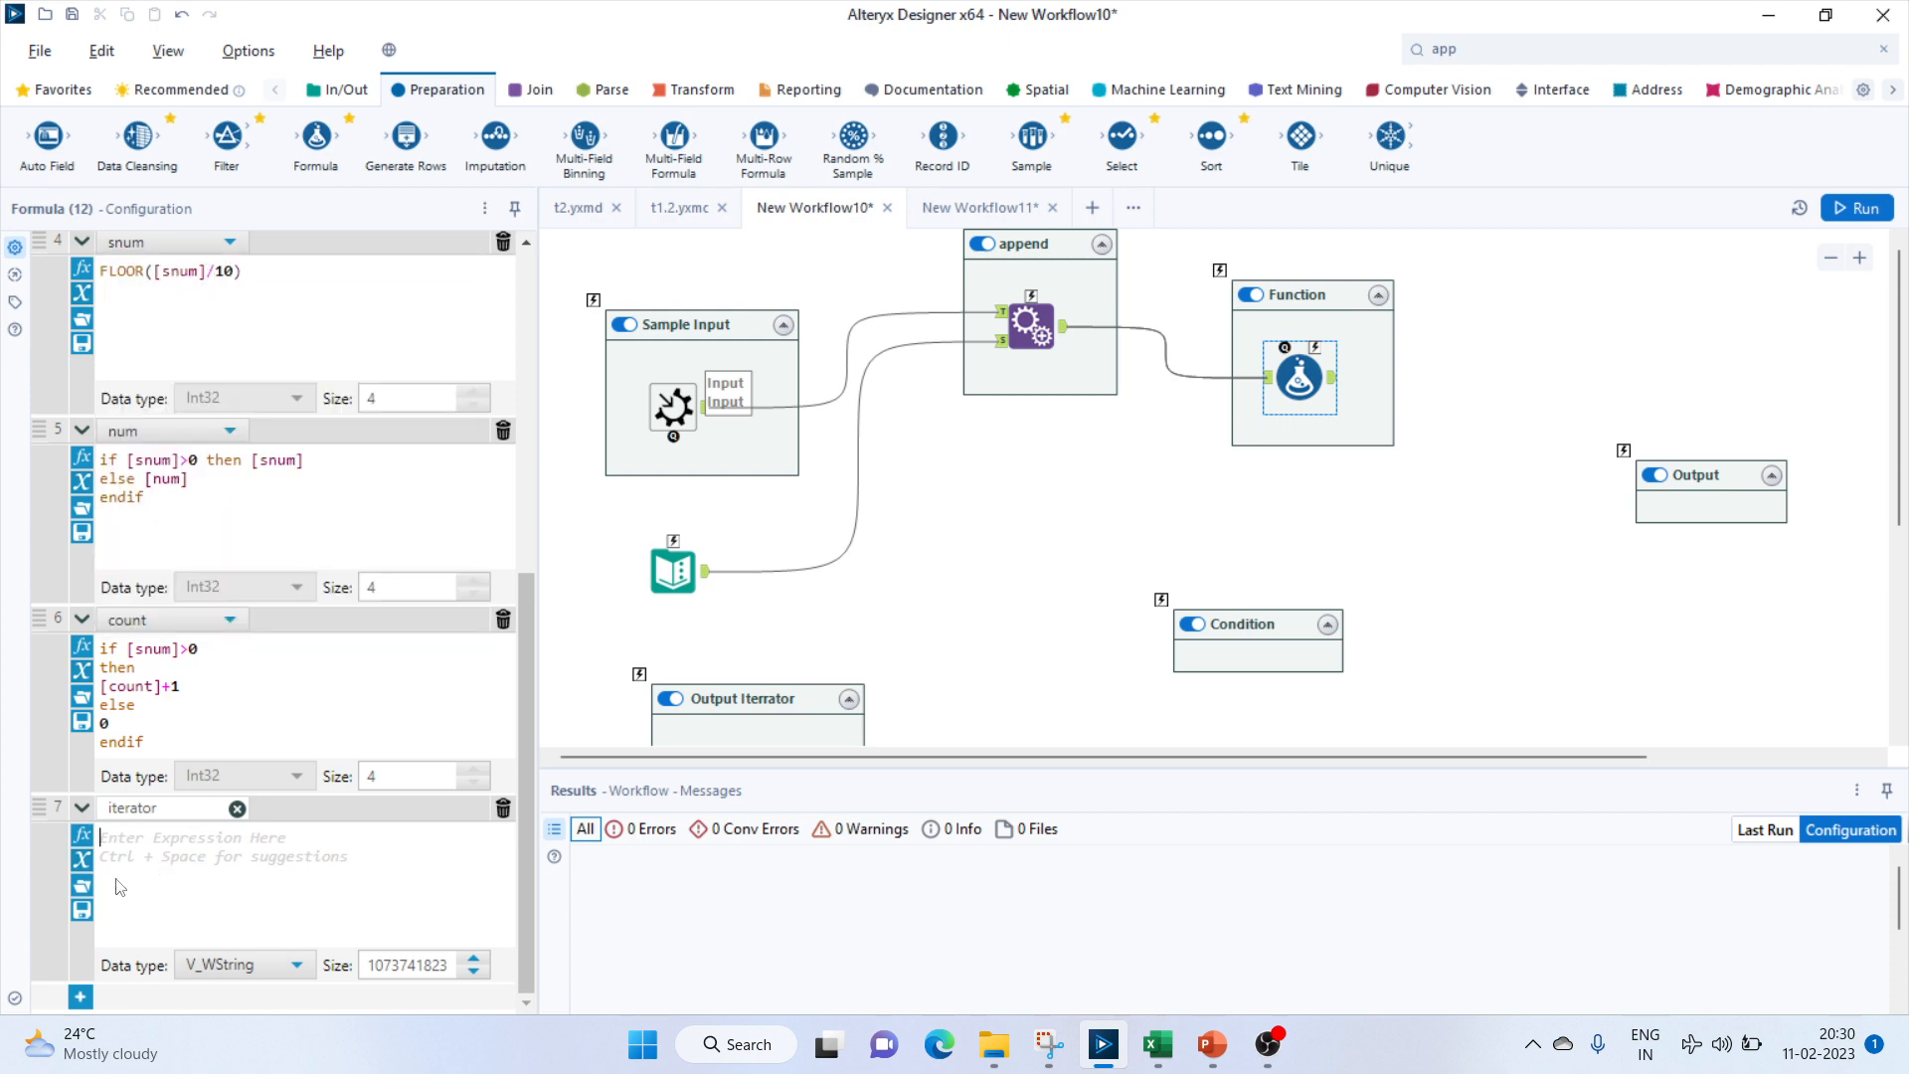
{"action": "left_click", "coordinate": [81, 860]}
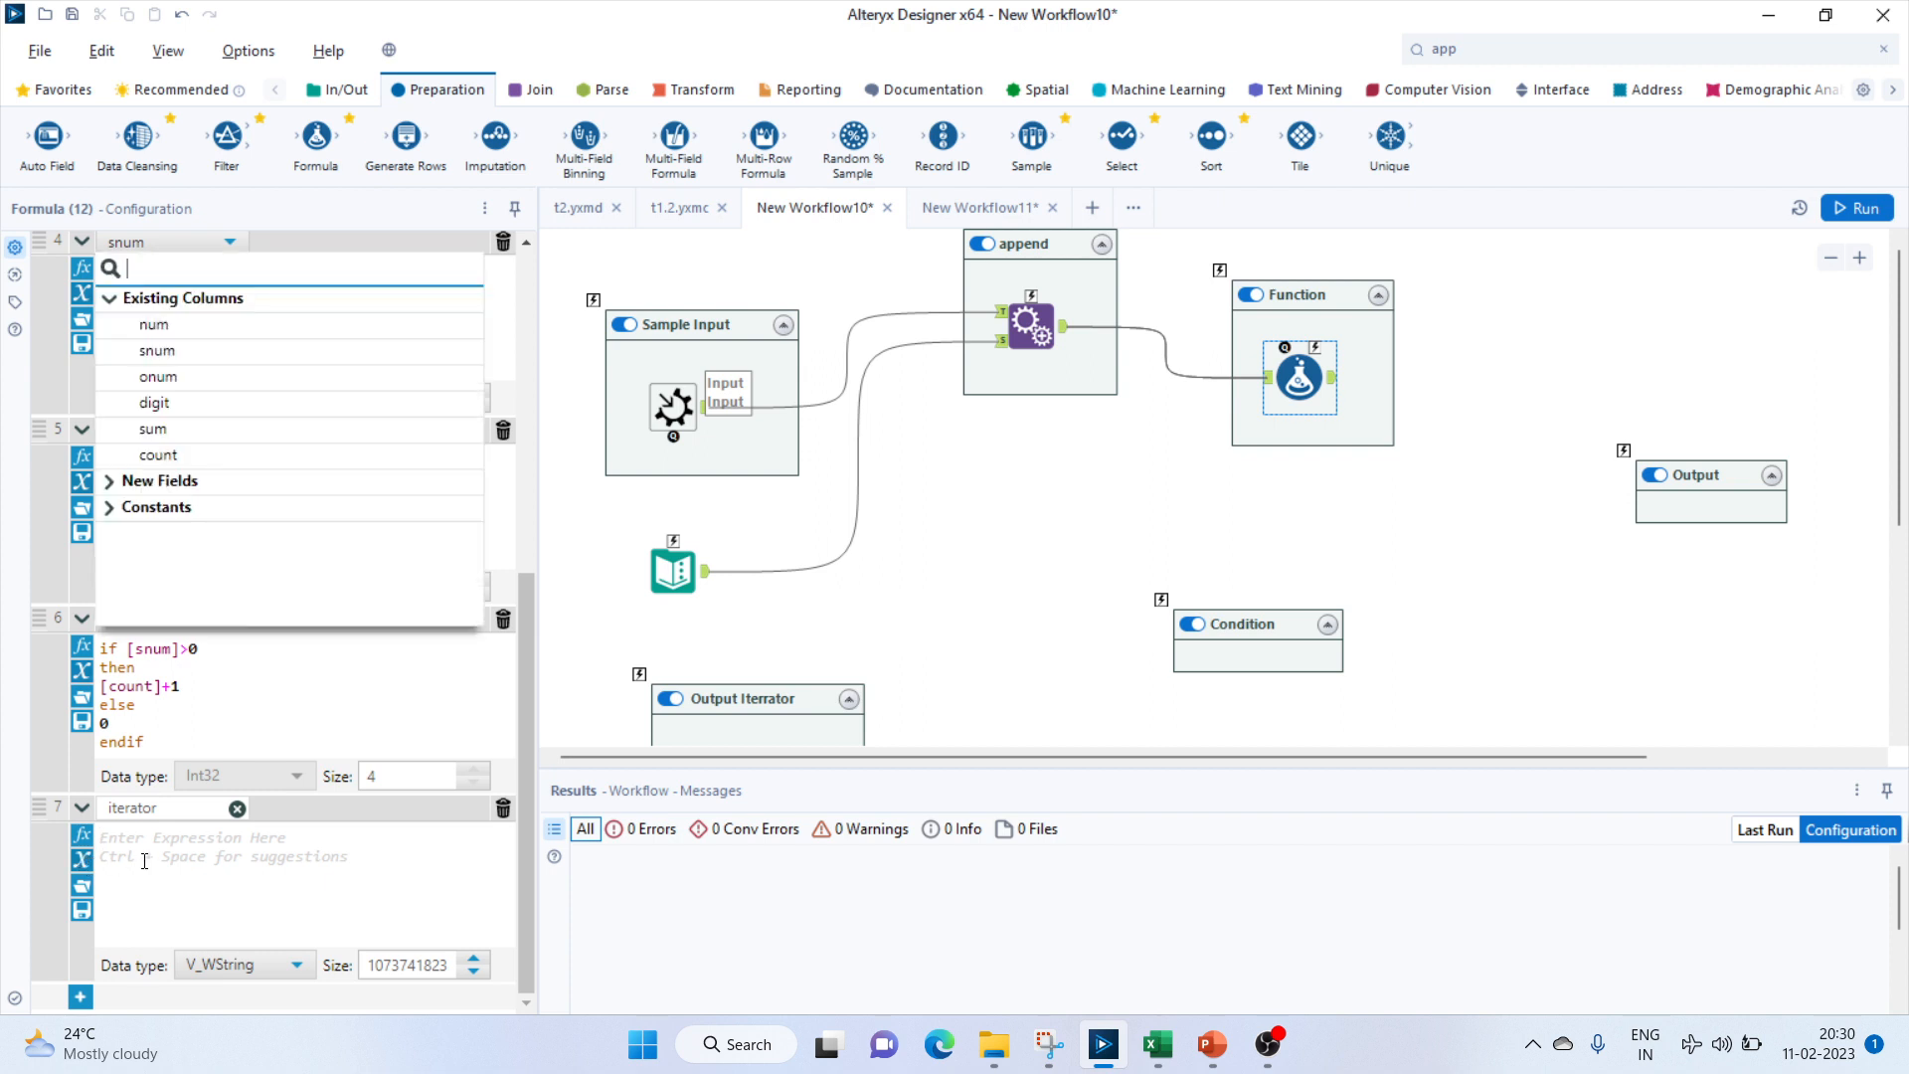
{"action": "left_click", "coordinate": [111, 481]}
{"action": "left_click", "coordinate": [125, 538]}
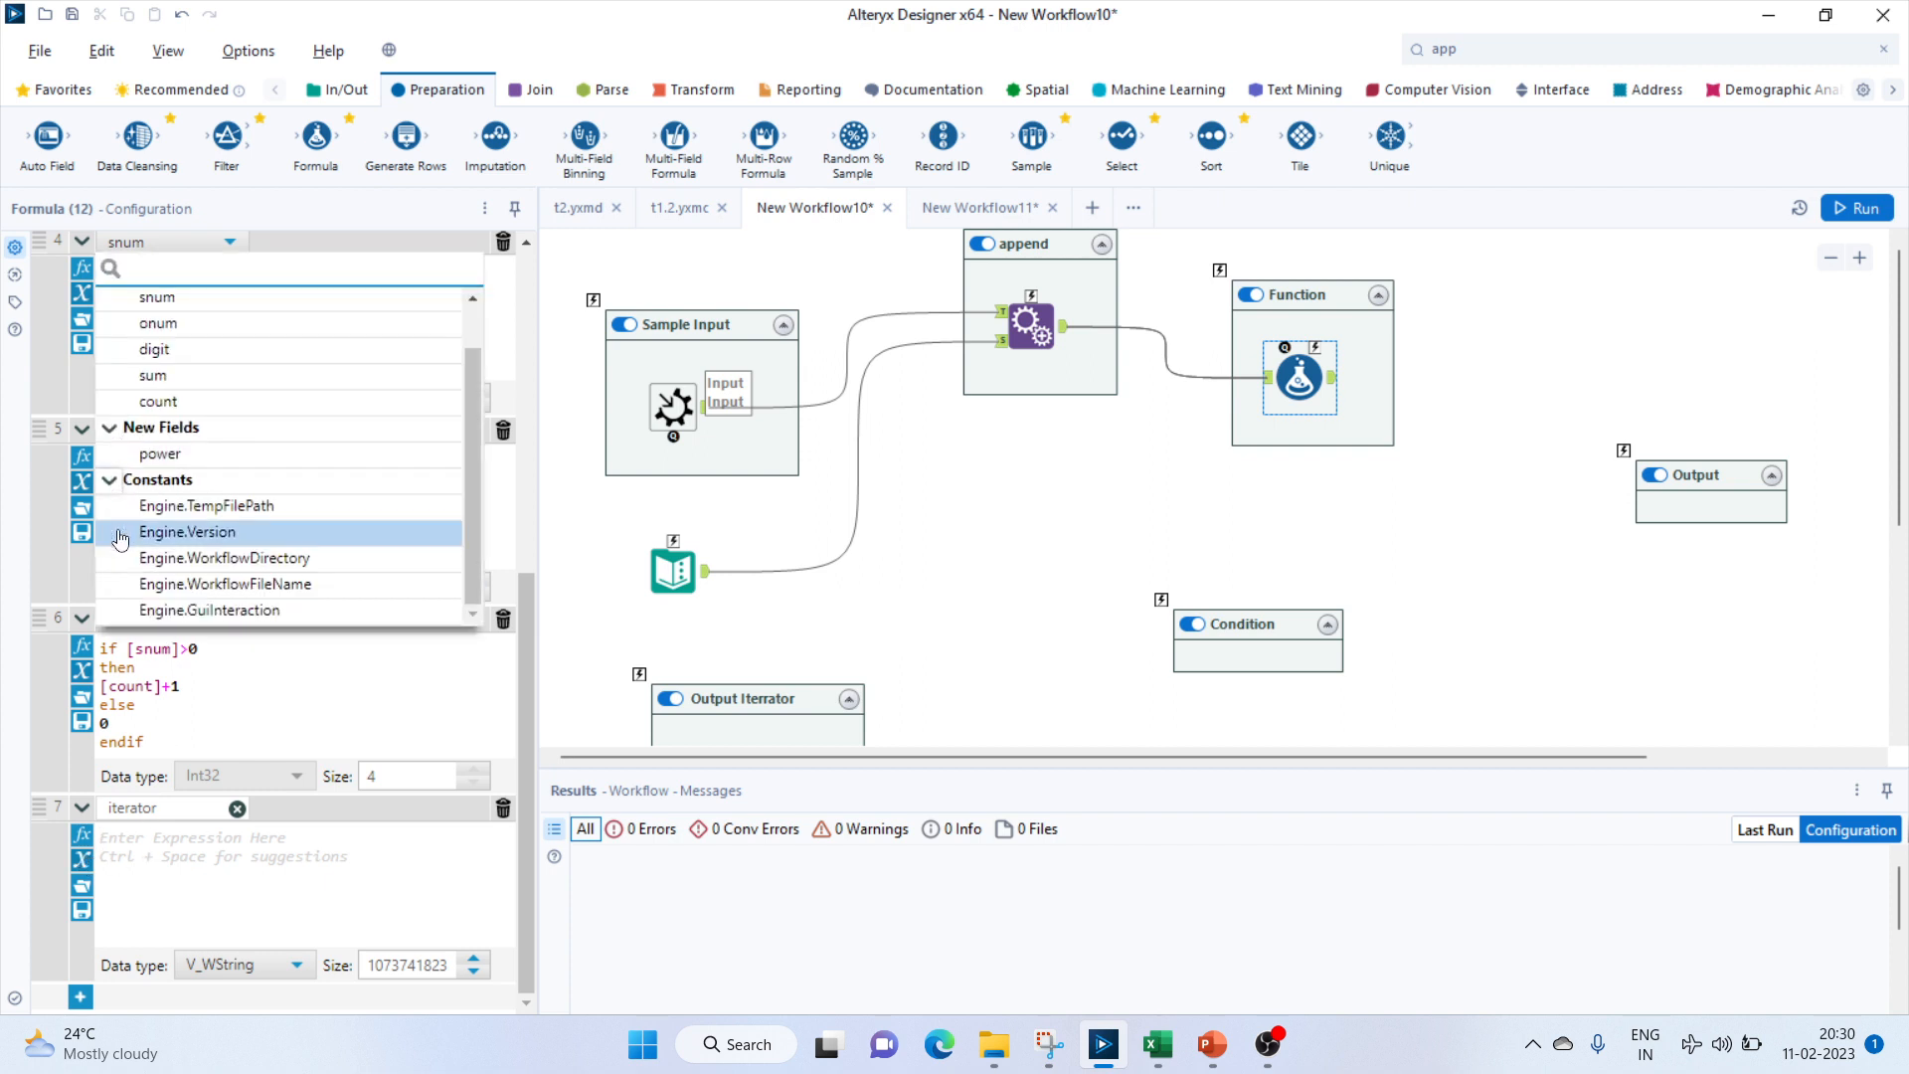
{"action": "left_click", "coordinate": [943, 564]}
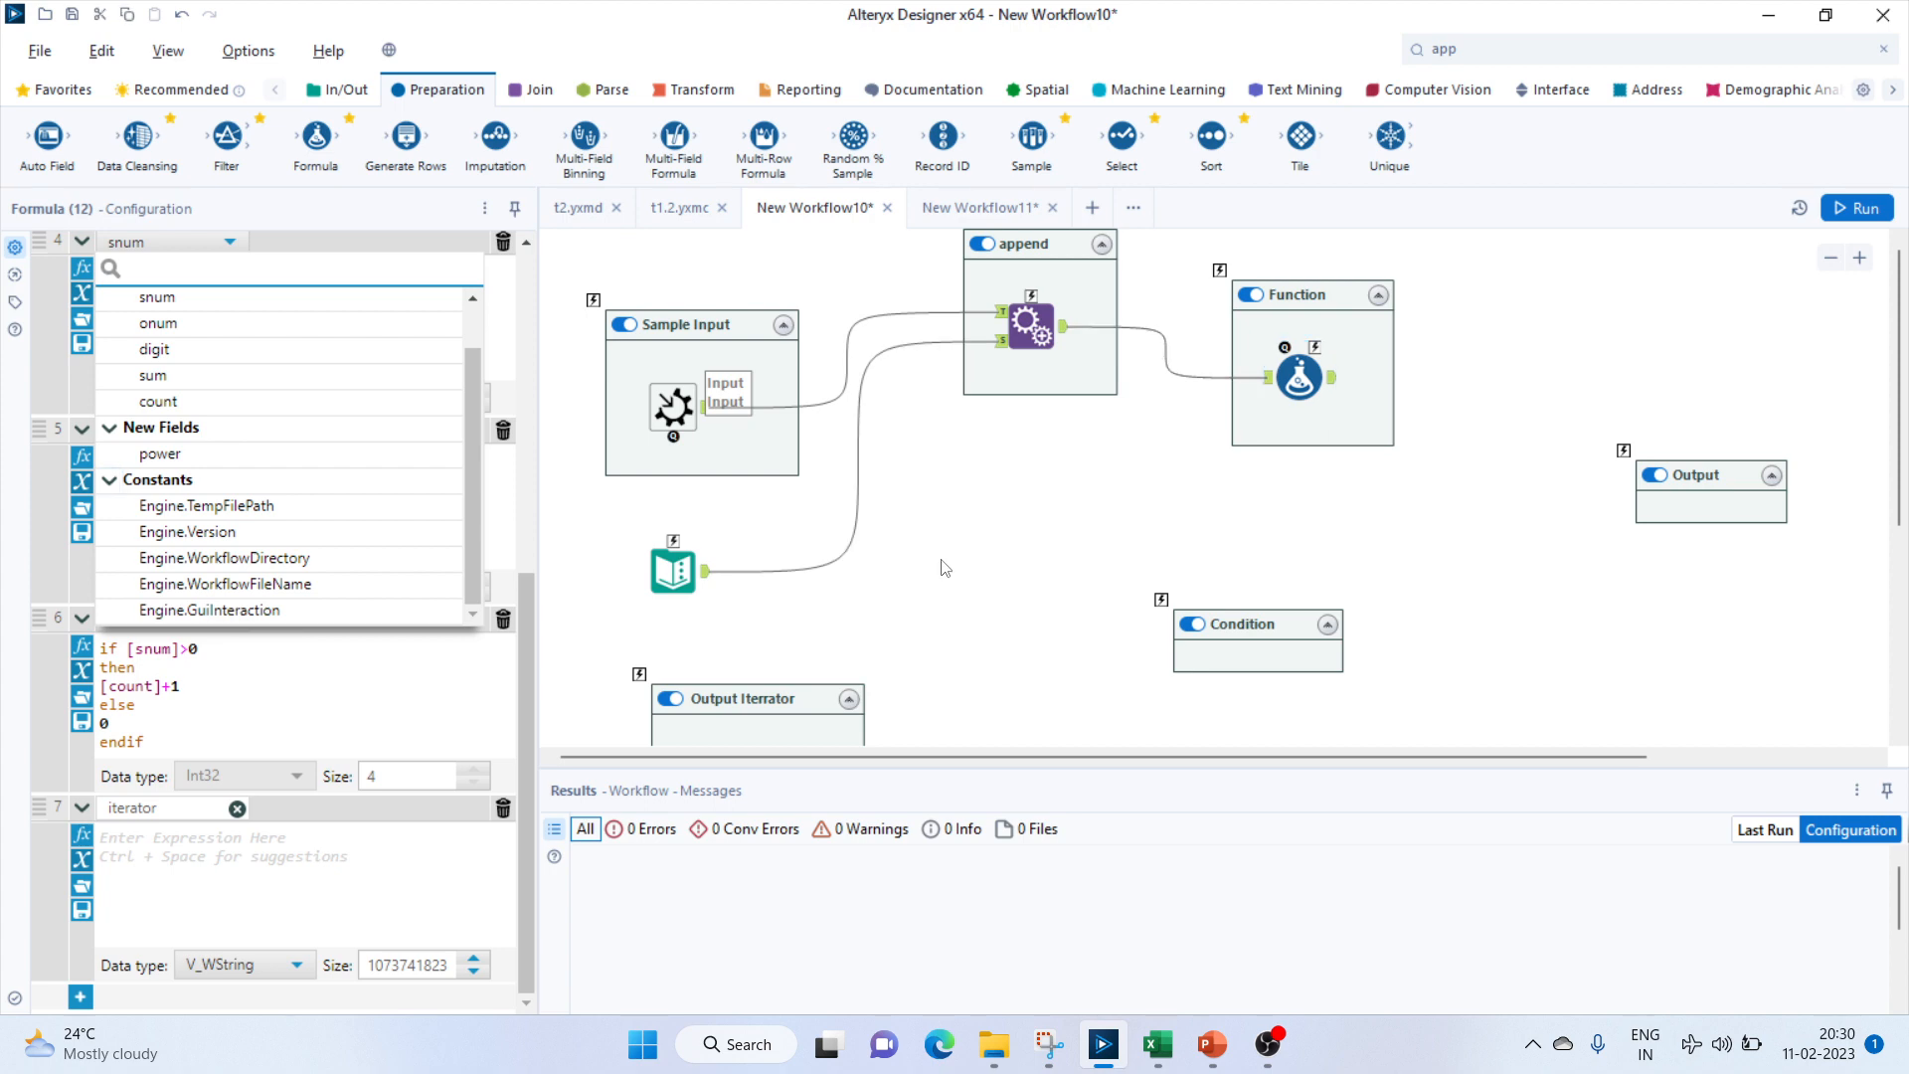
{"action": "left_click", "coordinate": [774, 433]}
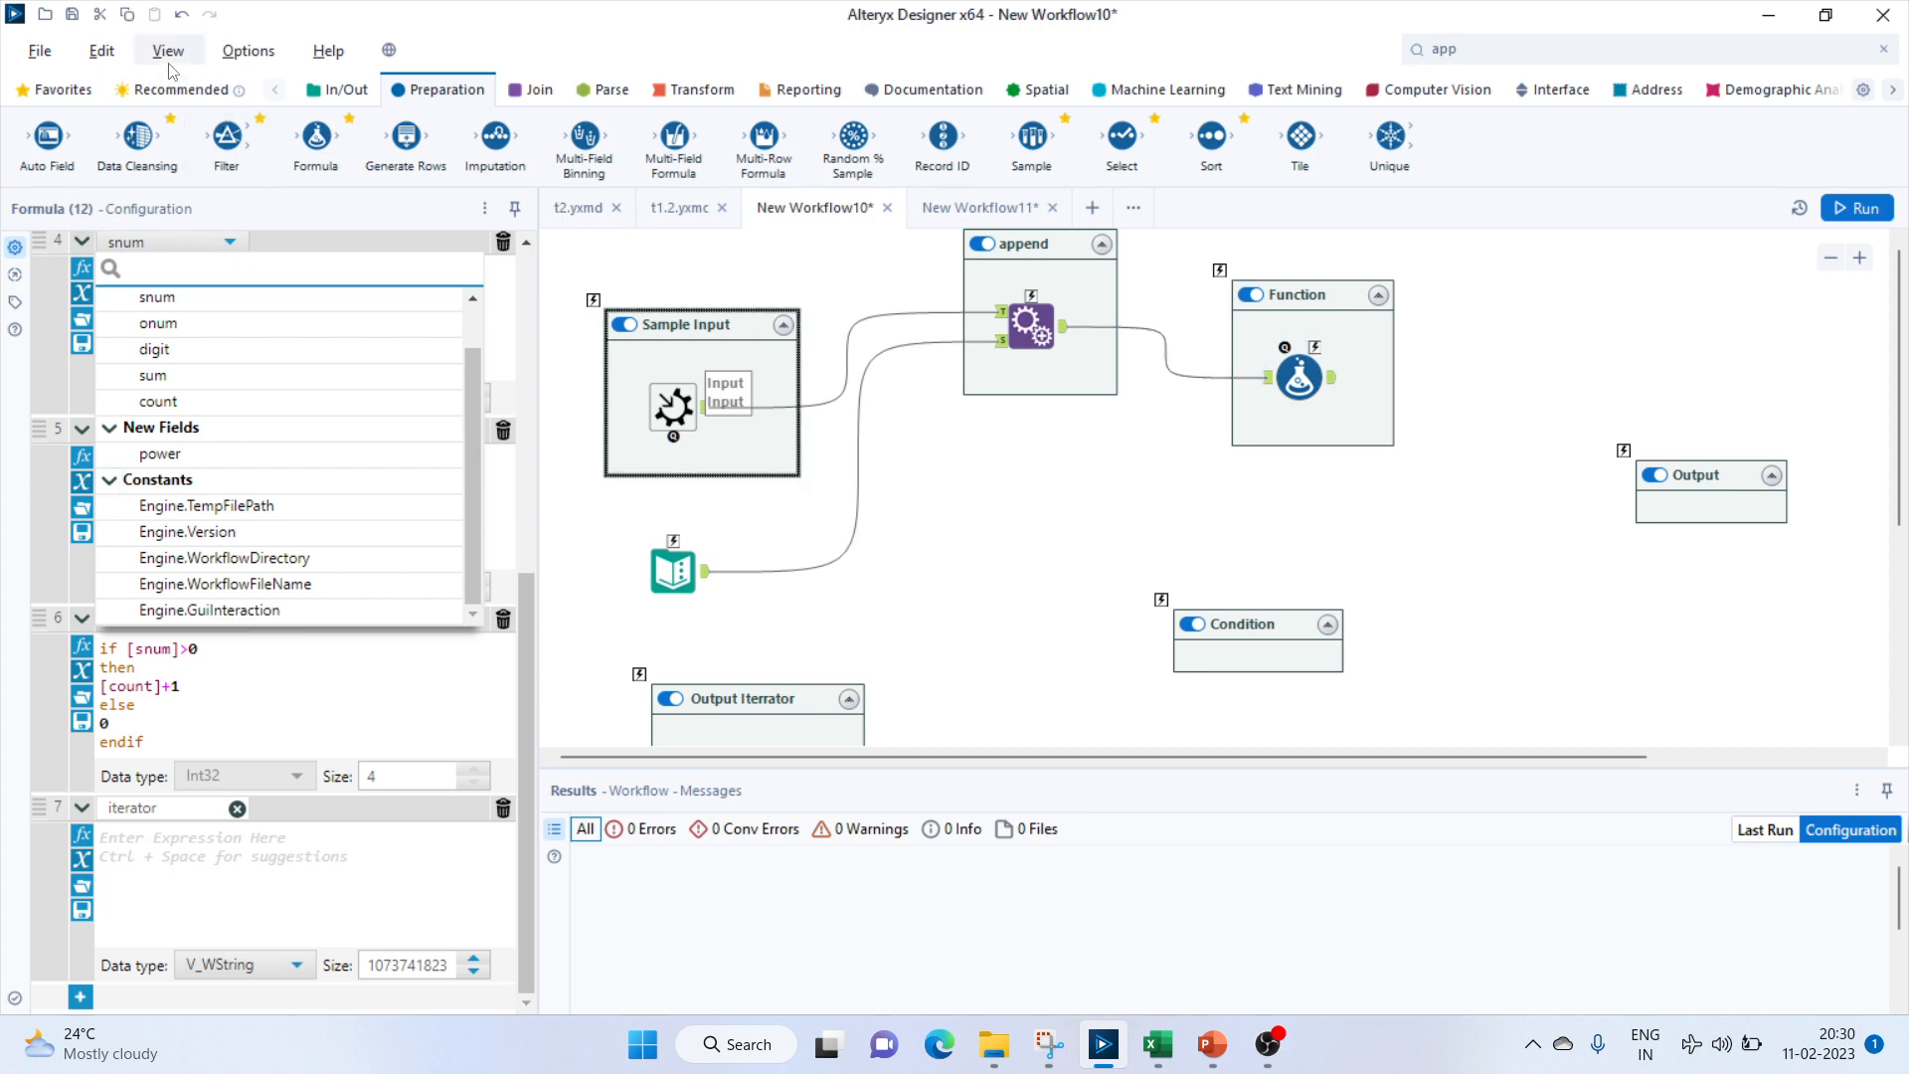
{"action": "right_click", "coordinate": [946, 500]}
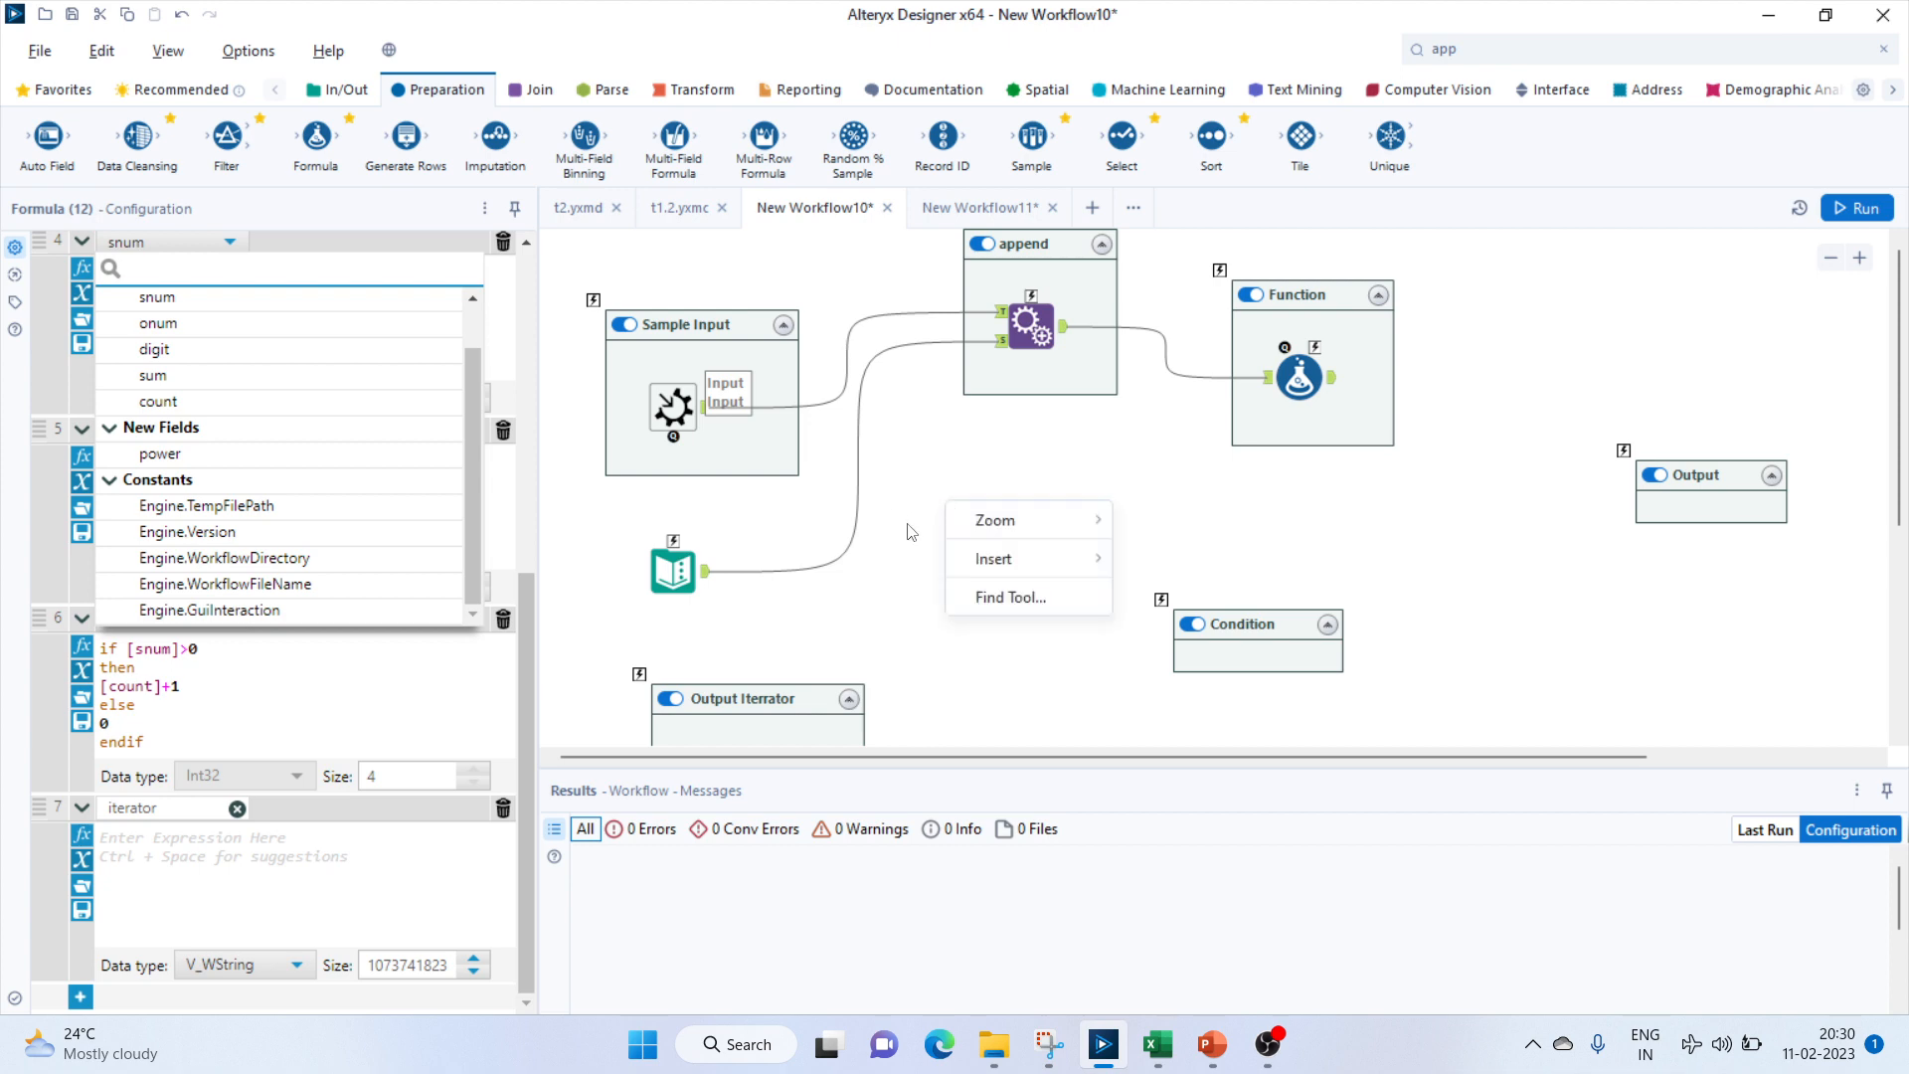
{"action": "left_click", "coordinate": [885, 507]}
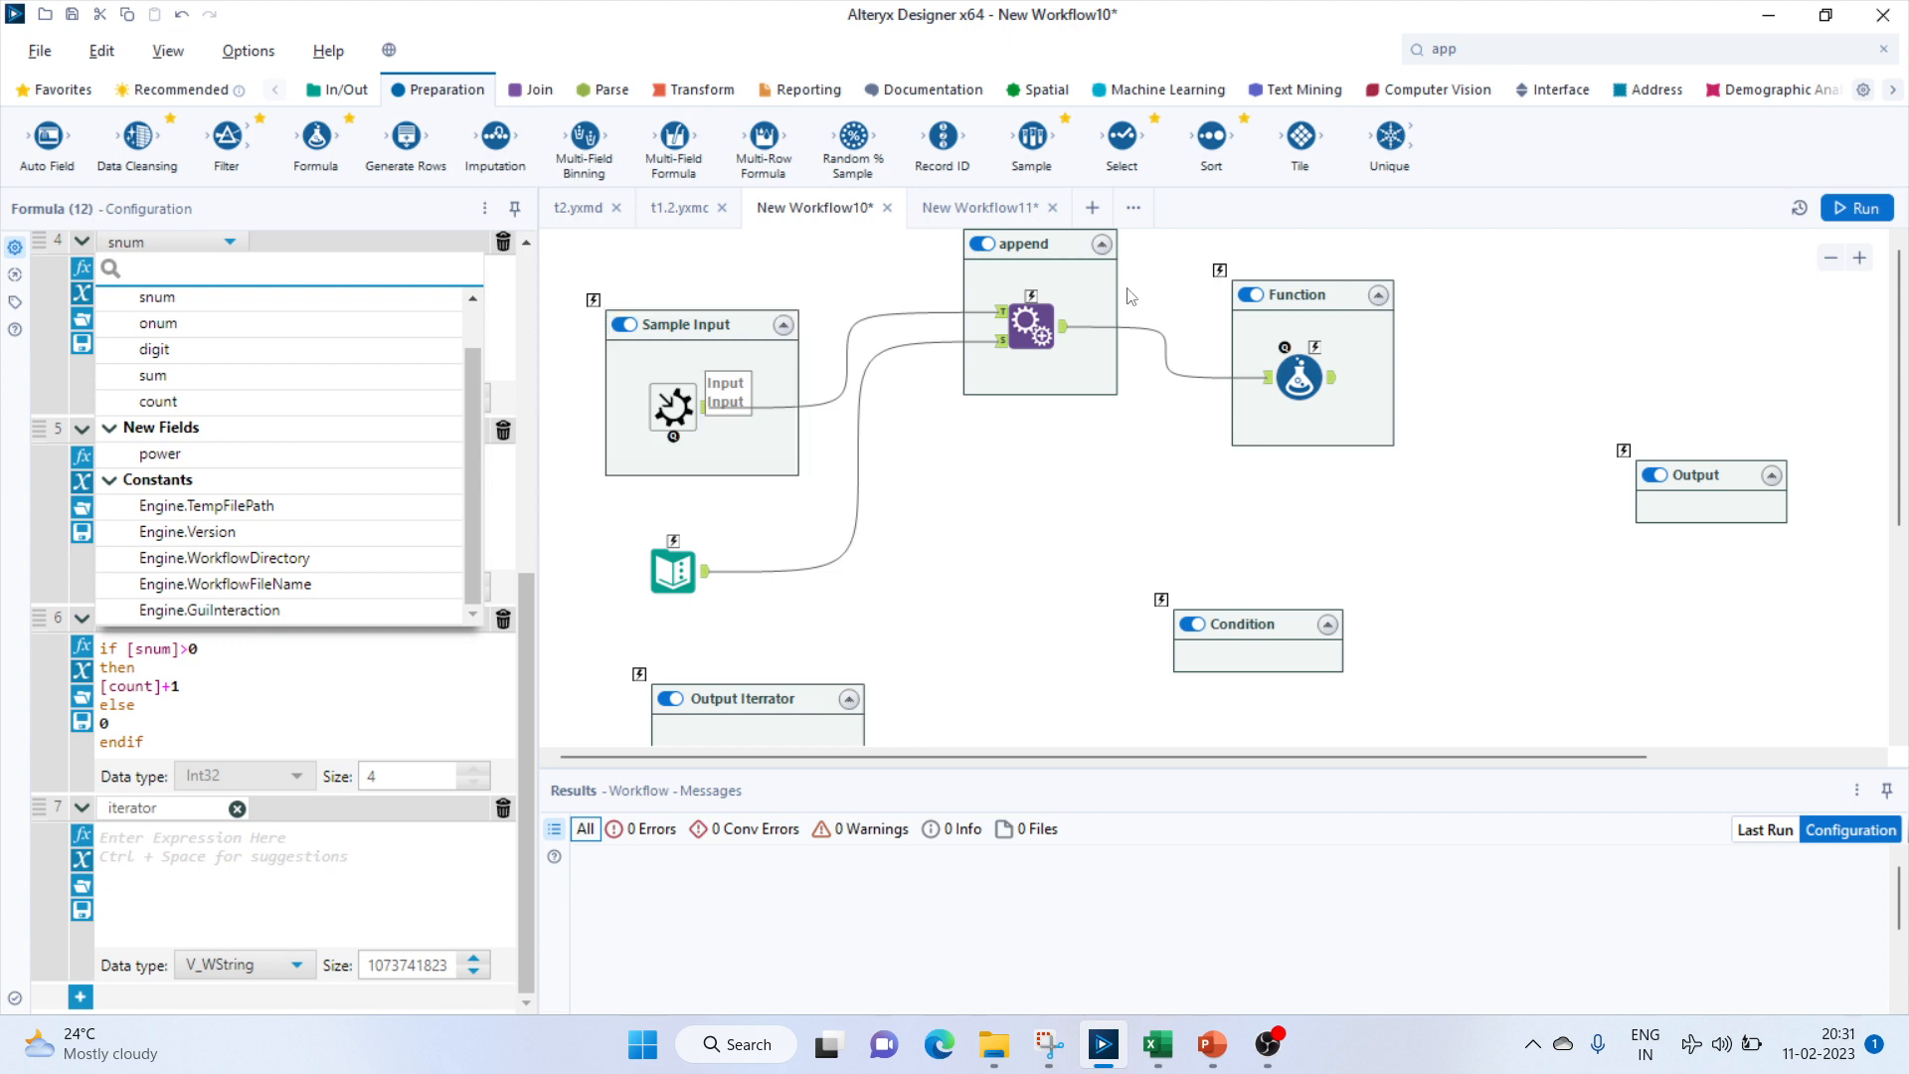
{"action": "right_click", "coordinate": [973, 479]}
{"action": "left_click", "coordinate": [962, 586]}
{"action": "left_click", "coordinate": [167, 51]}
{"action": "left_click", "coordinate": [181, 206]}
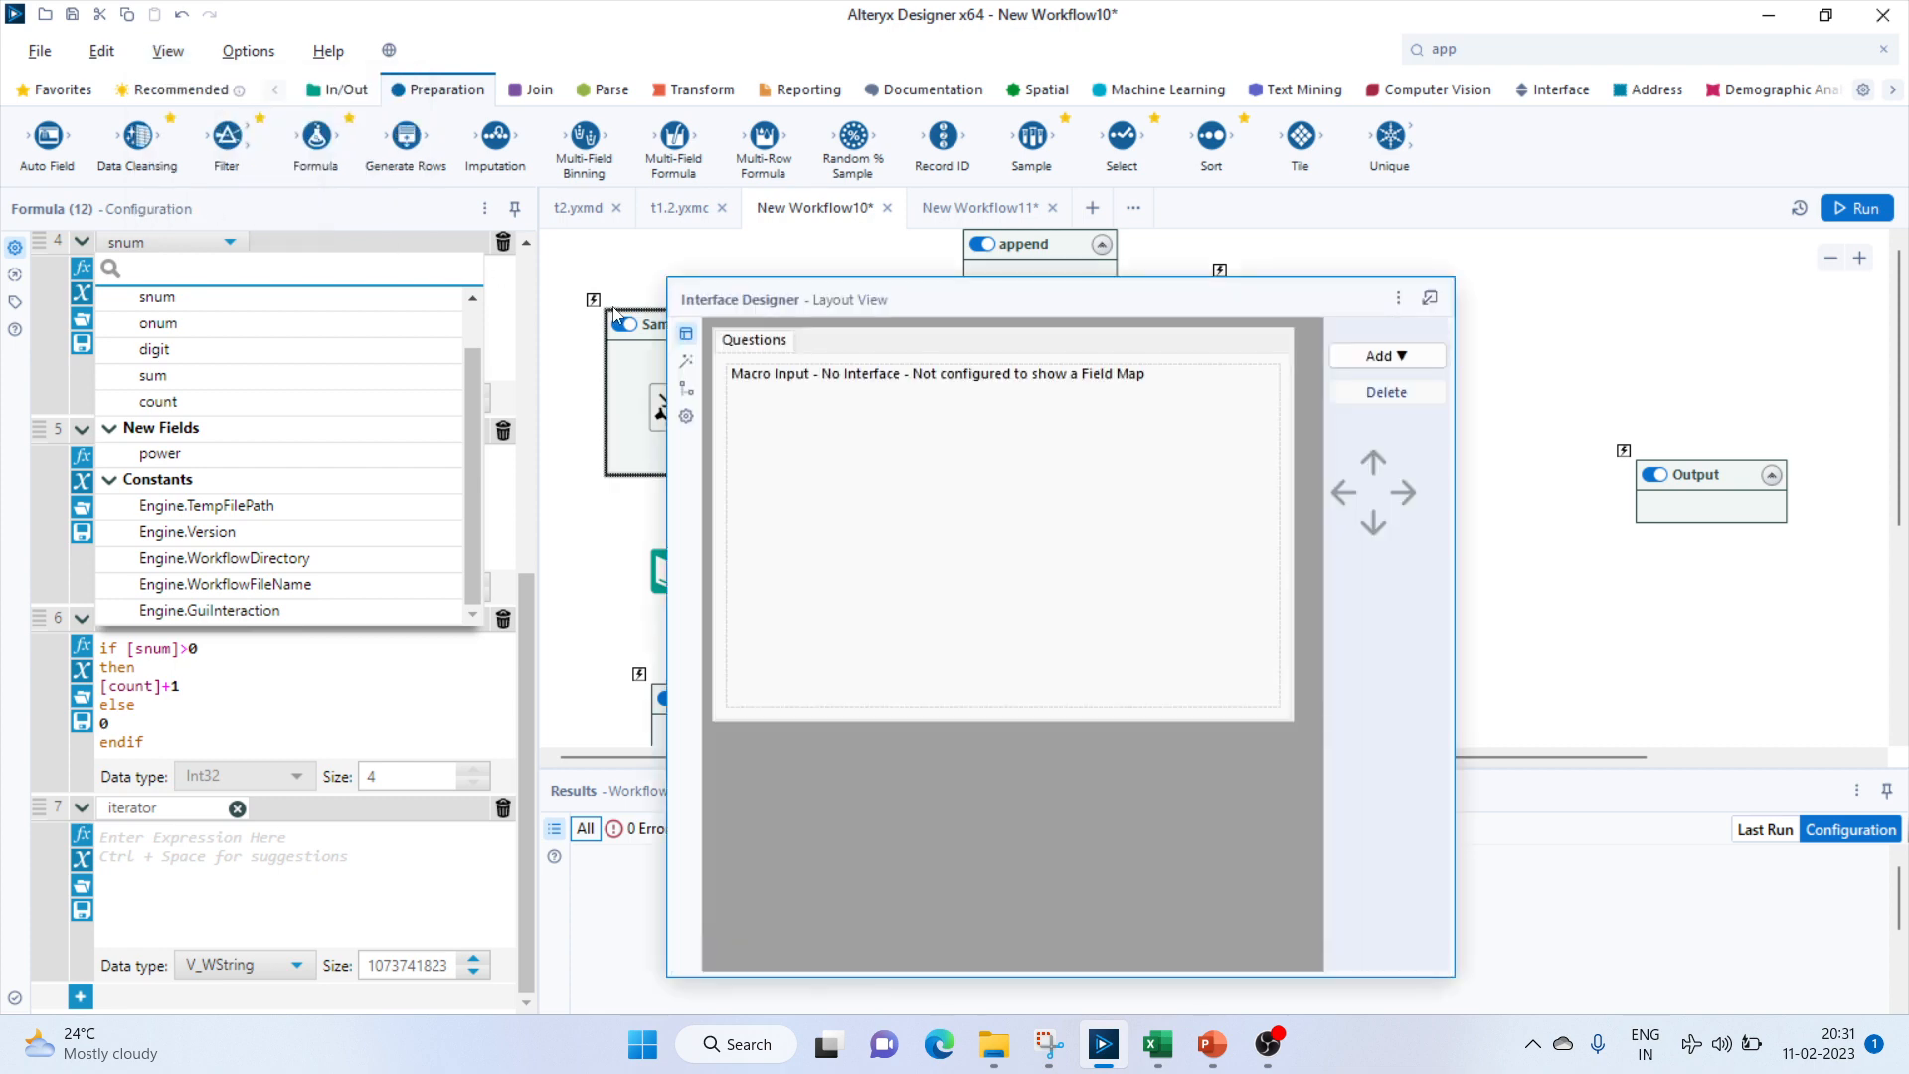
{"action": "left_click", "coordinate": [167, 51]}
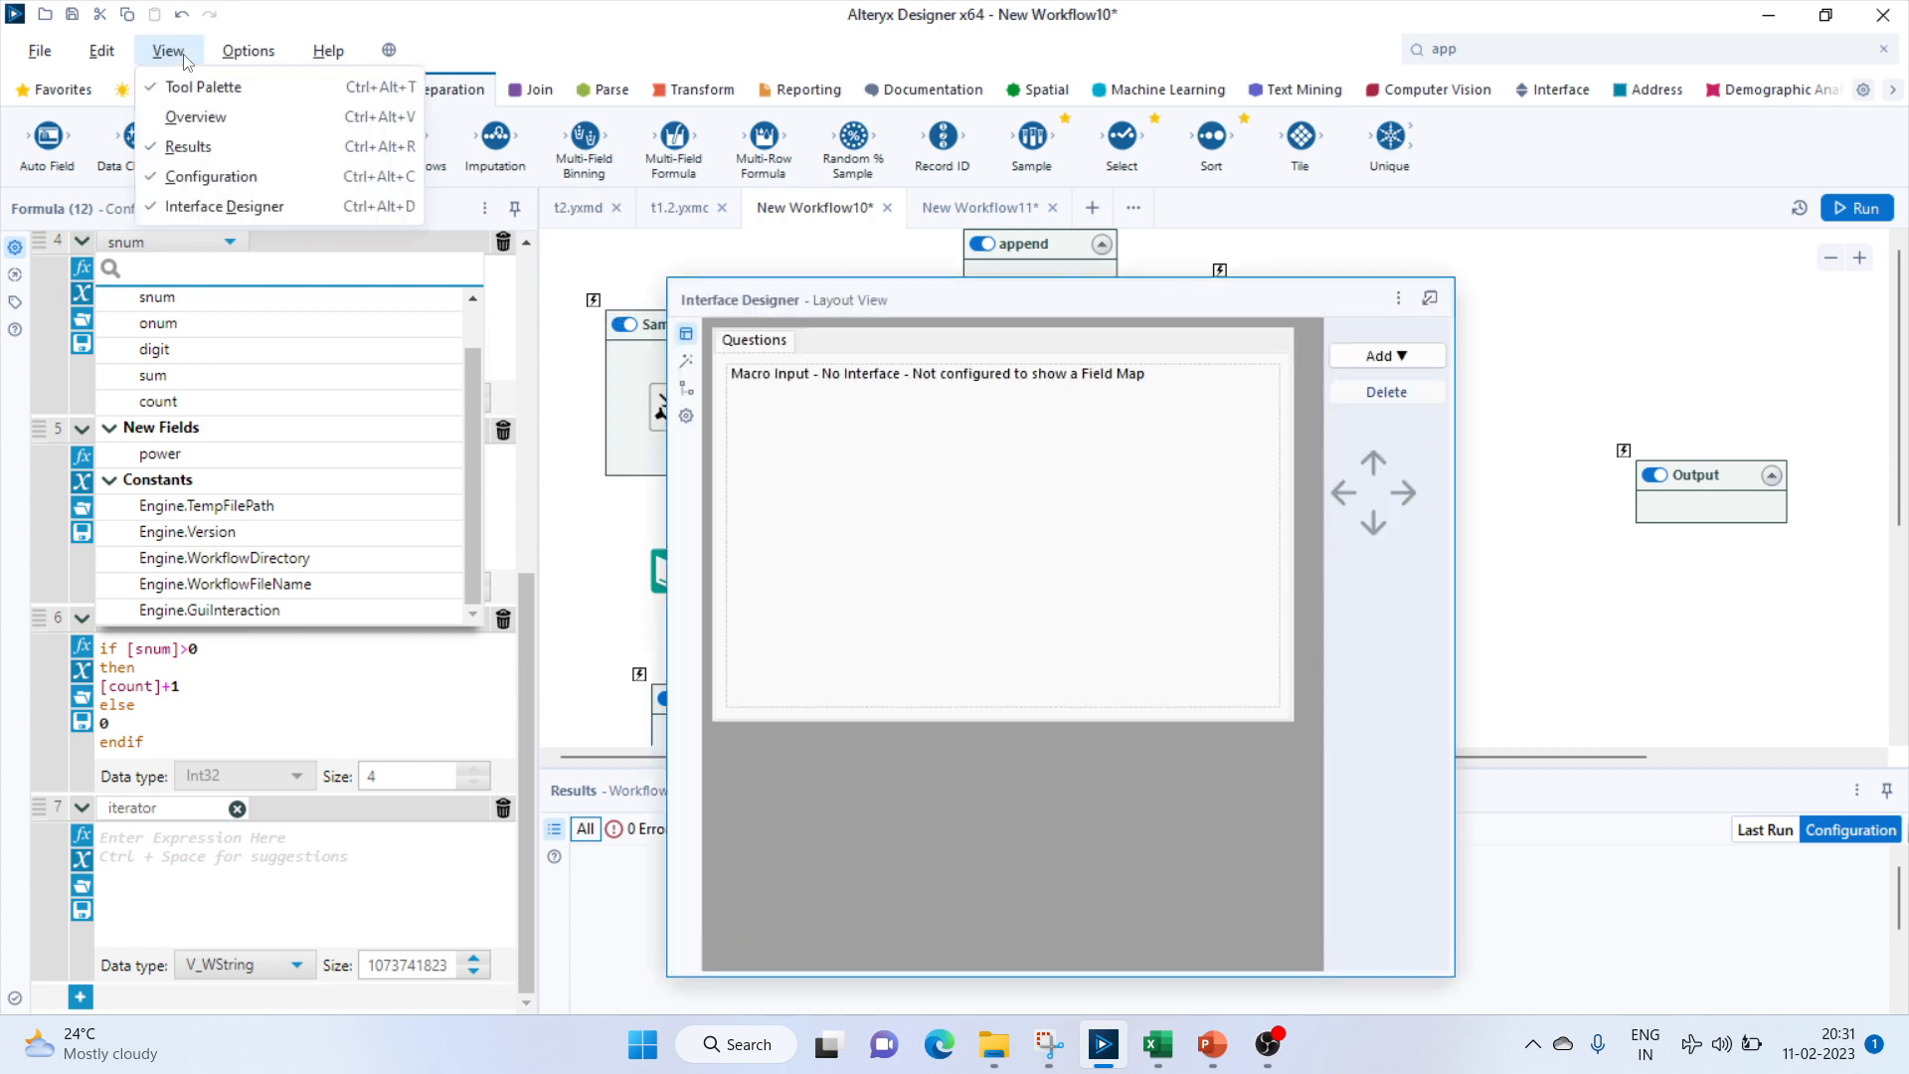
{"action": "left_click", "coordinate": [211, 206]}
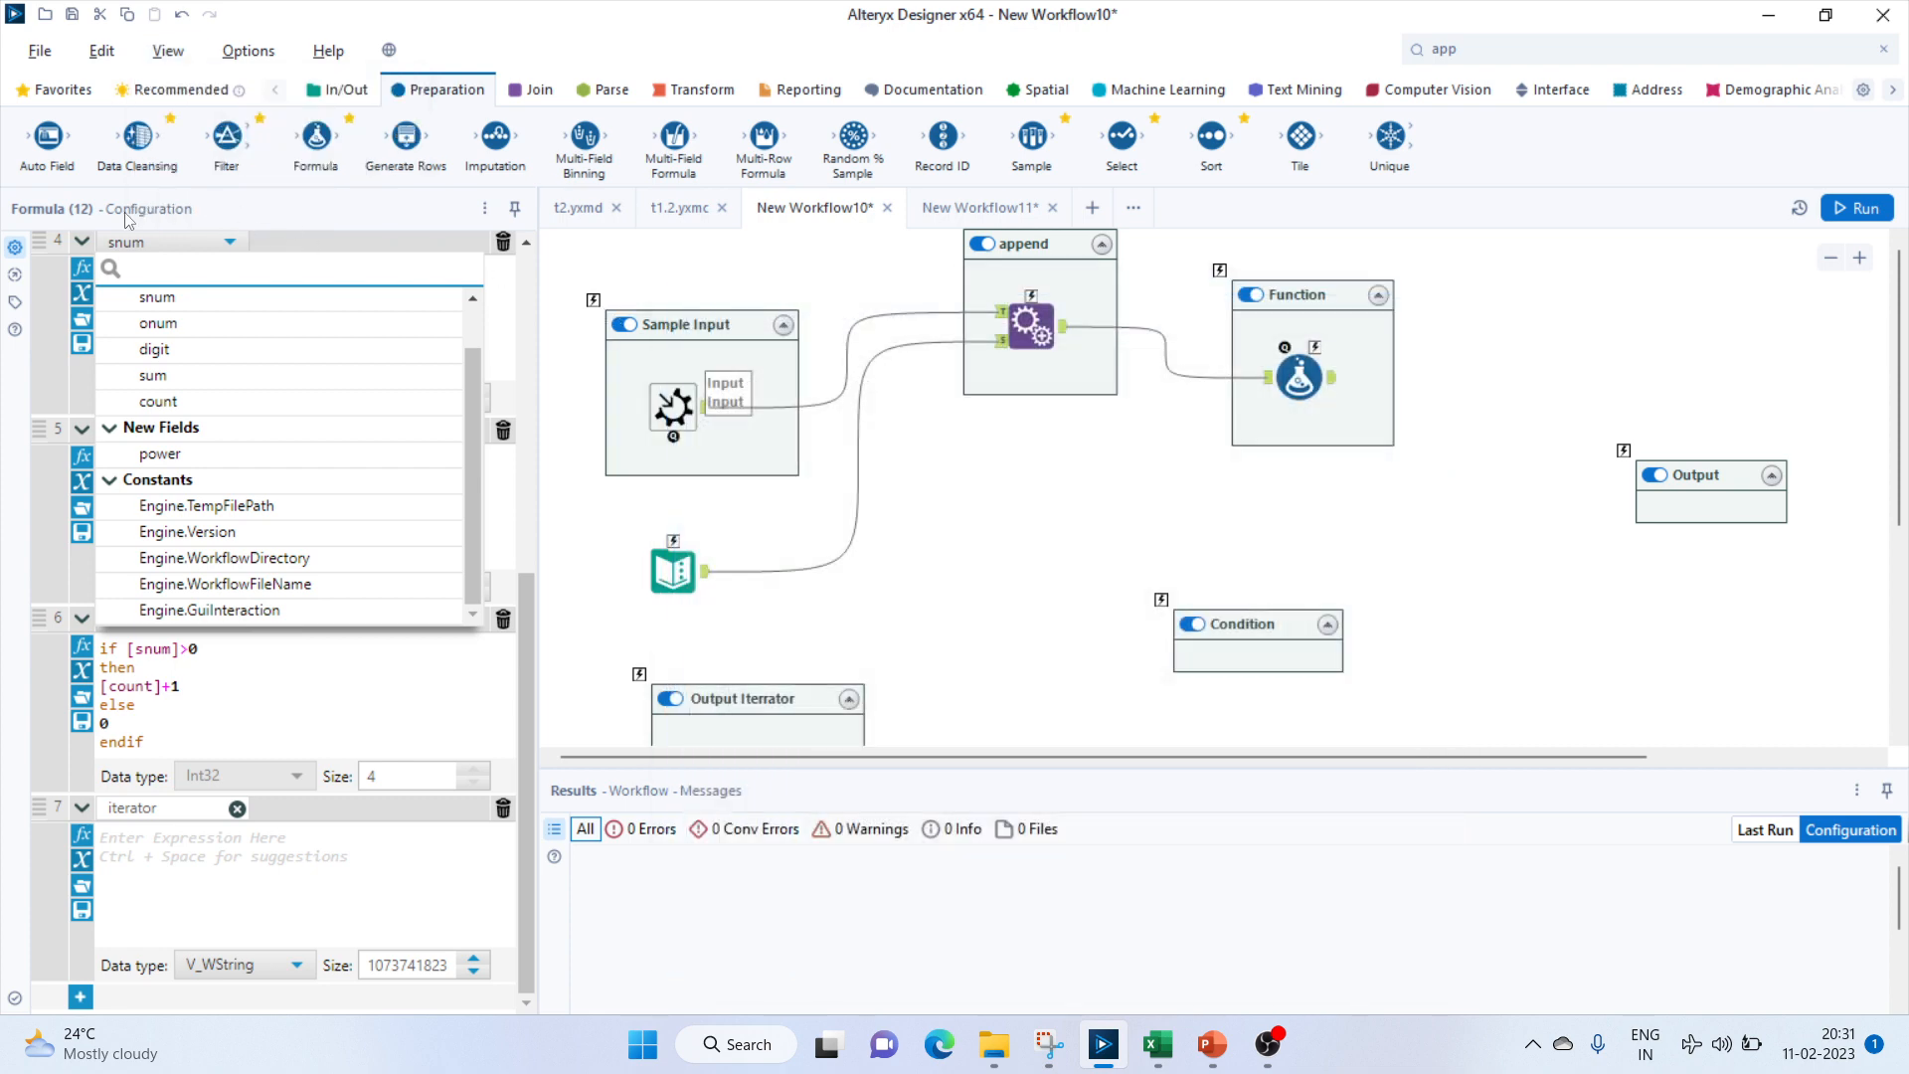
{"action": "left_click", "coordinate": [15, 274]}
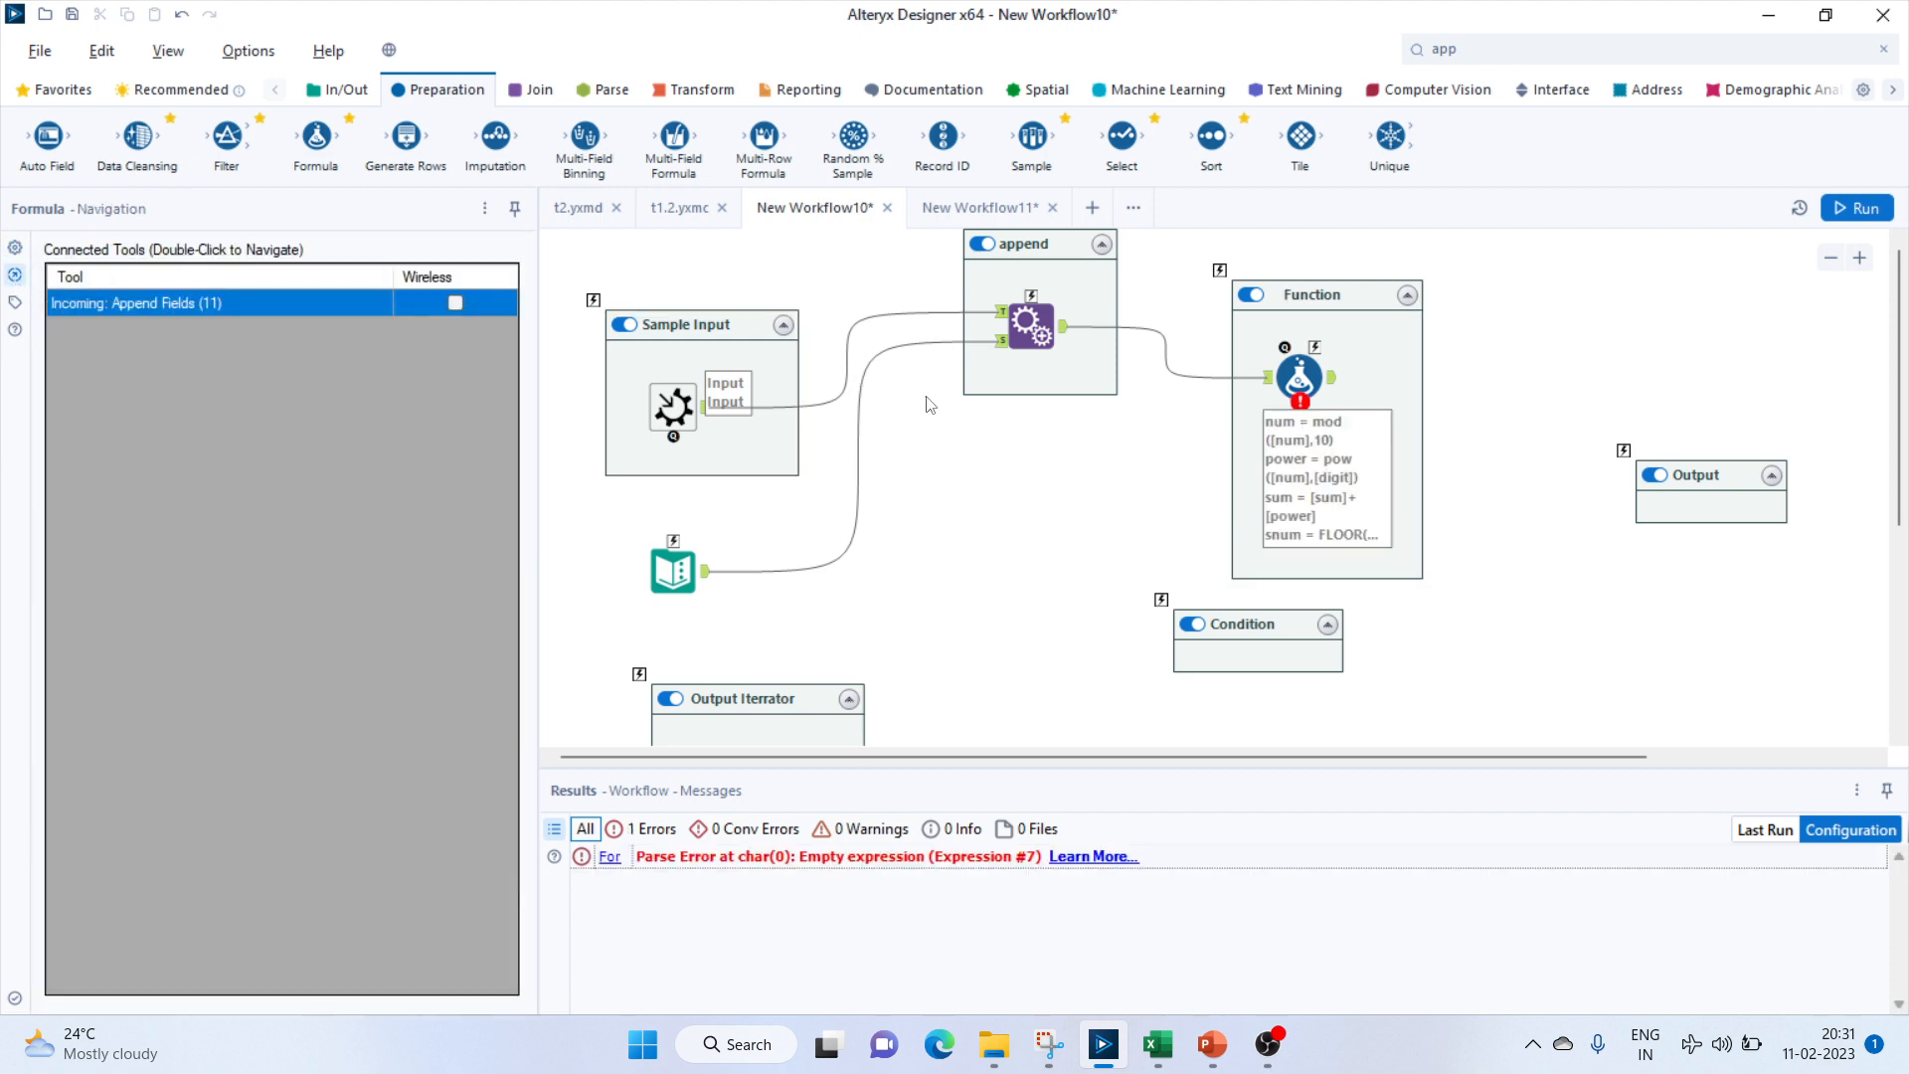
{"action": "left_click", "coordinate": [674, 406]}
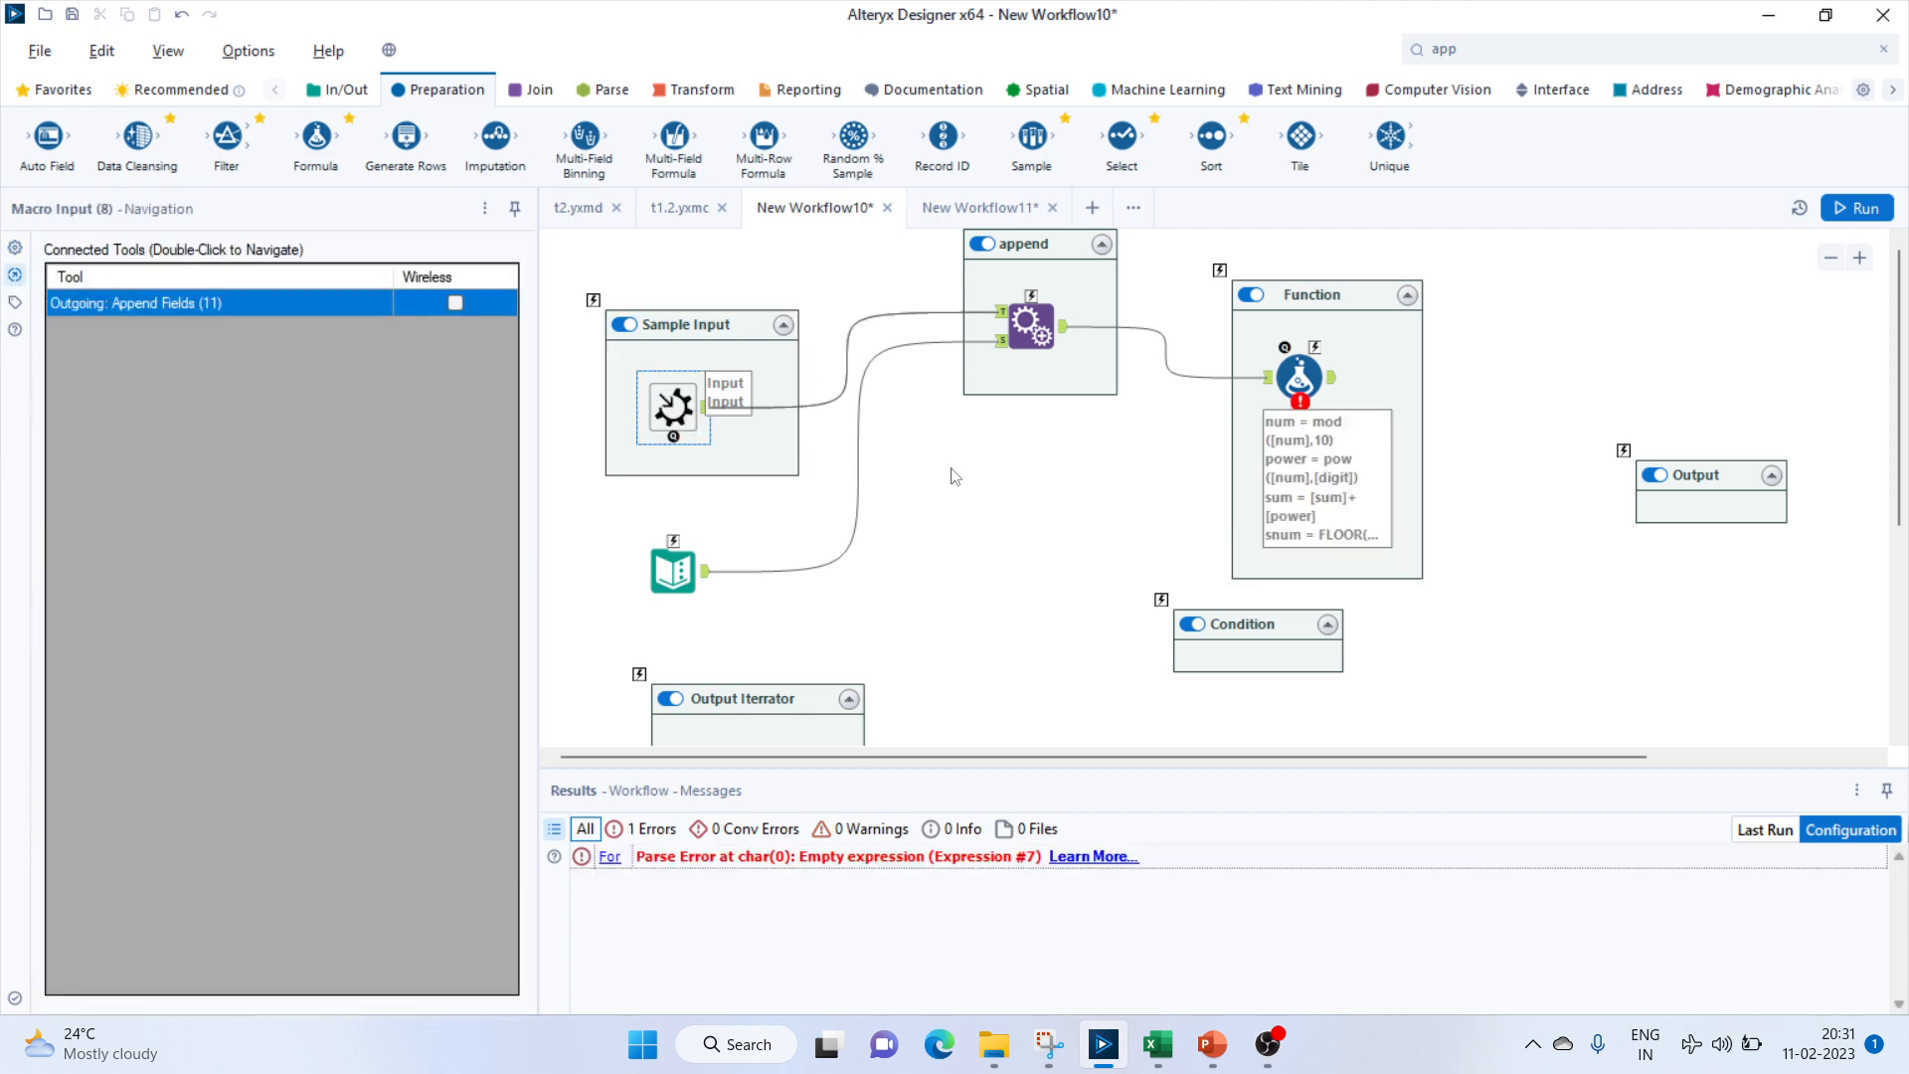
{"action": "scroll", "coordinate": [956, 582], "scroll_direction": "down", "scroll_amount": 2}
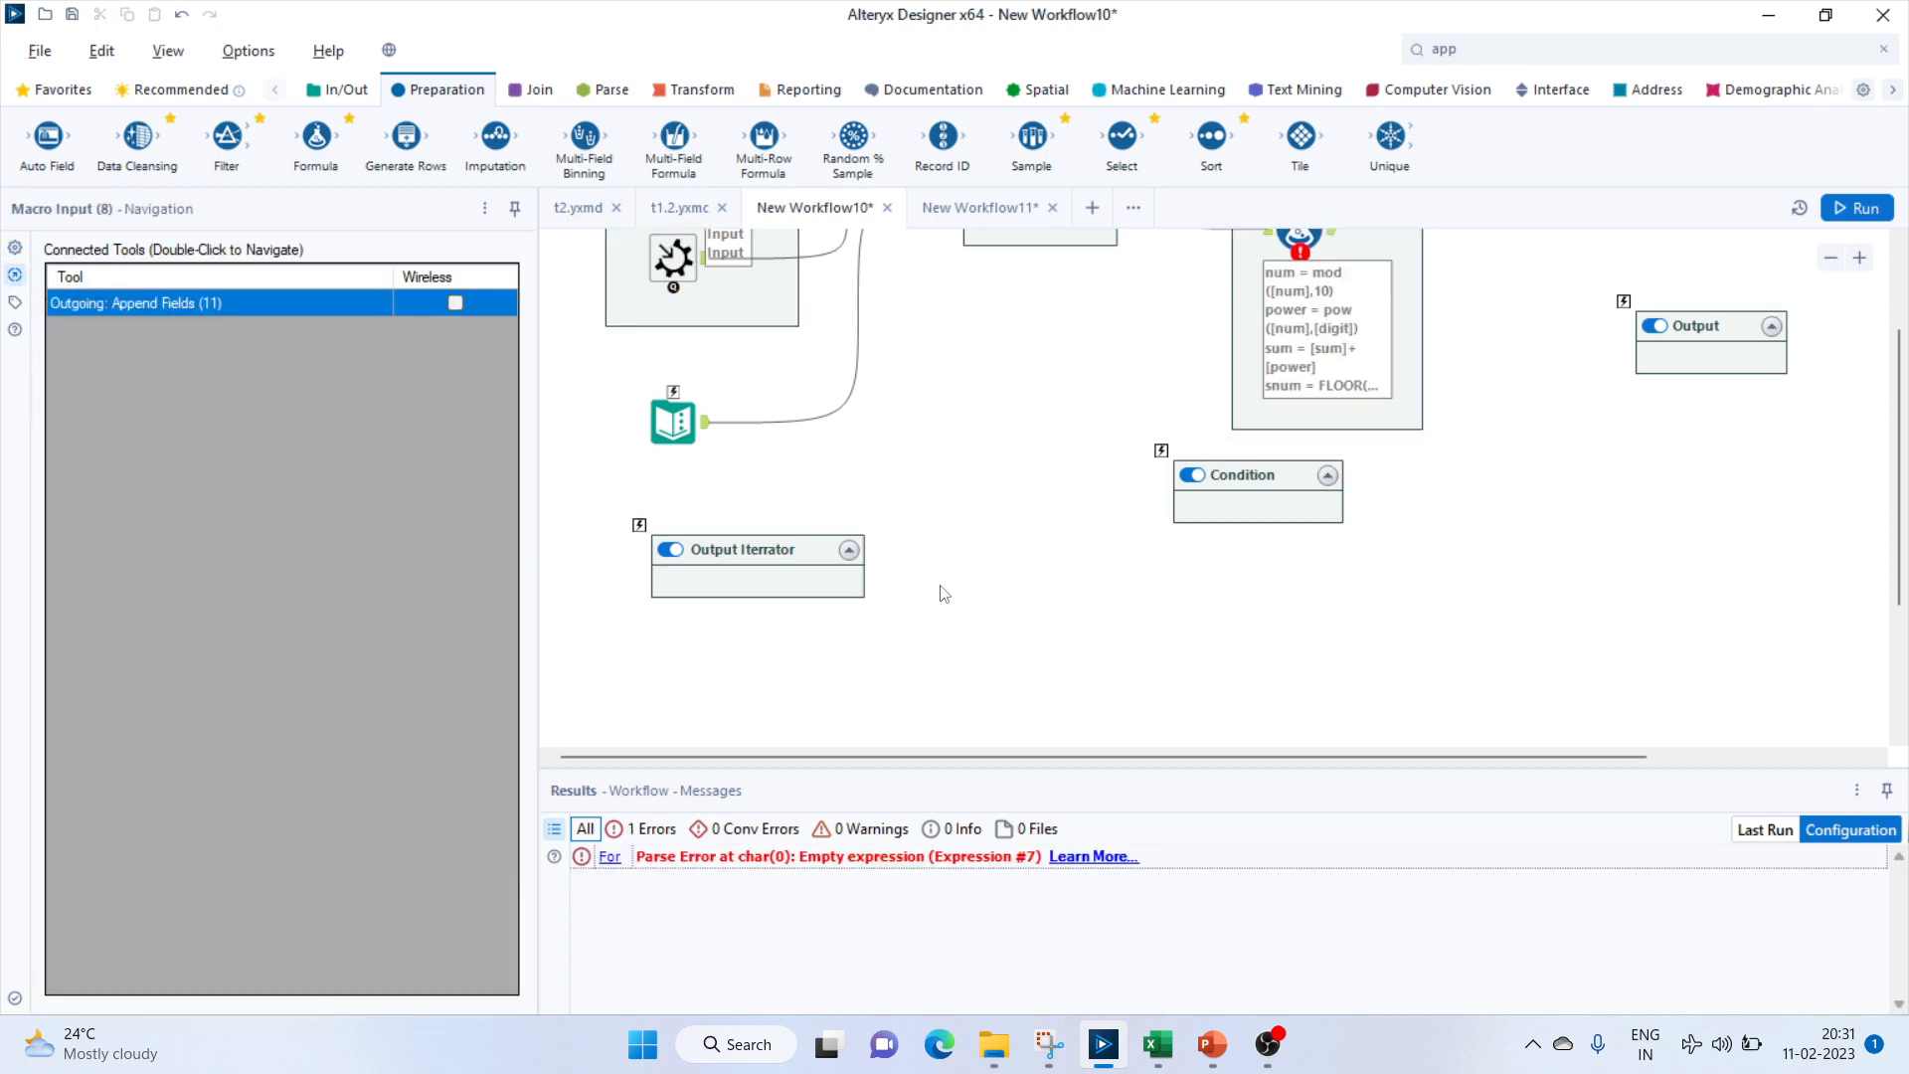
{"action": "scroll", "coordinate": [935, 631], "scroll_direction": "up", "scroll_amount": 2}
{"action": "right_click", "coordinate": [947, 567]}
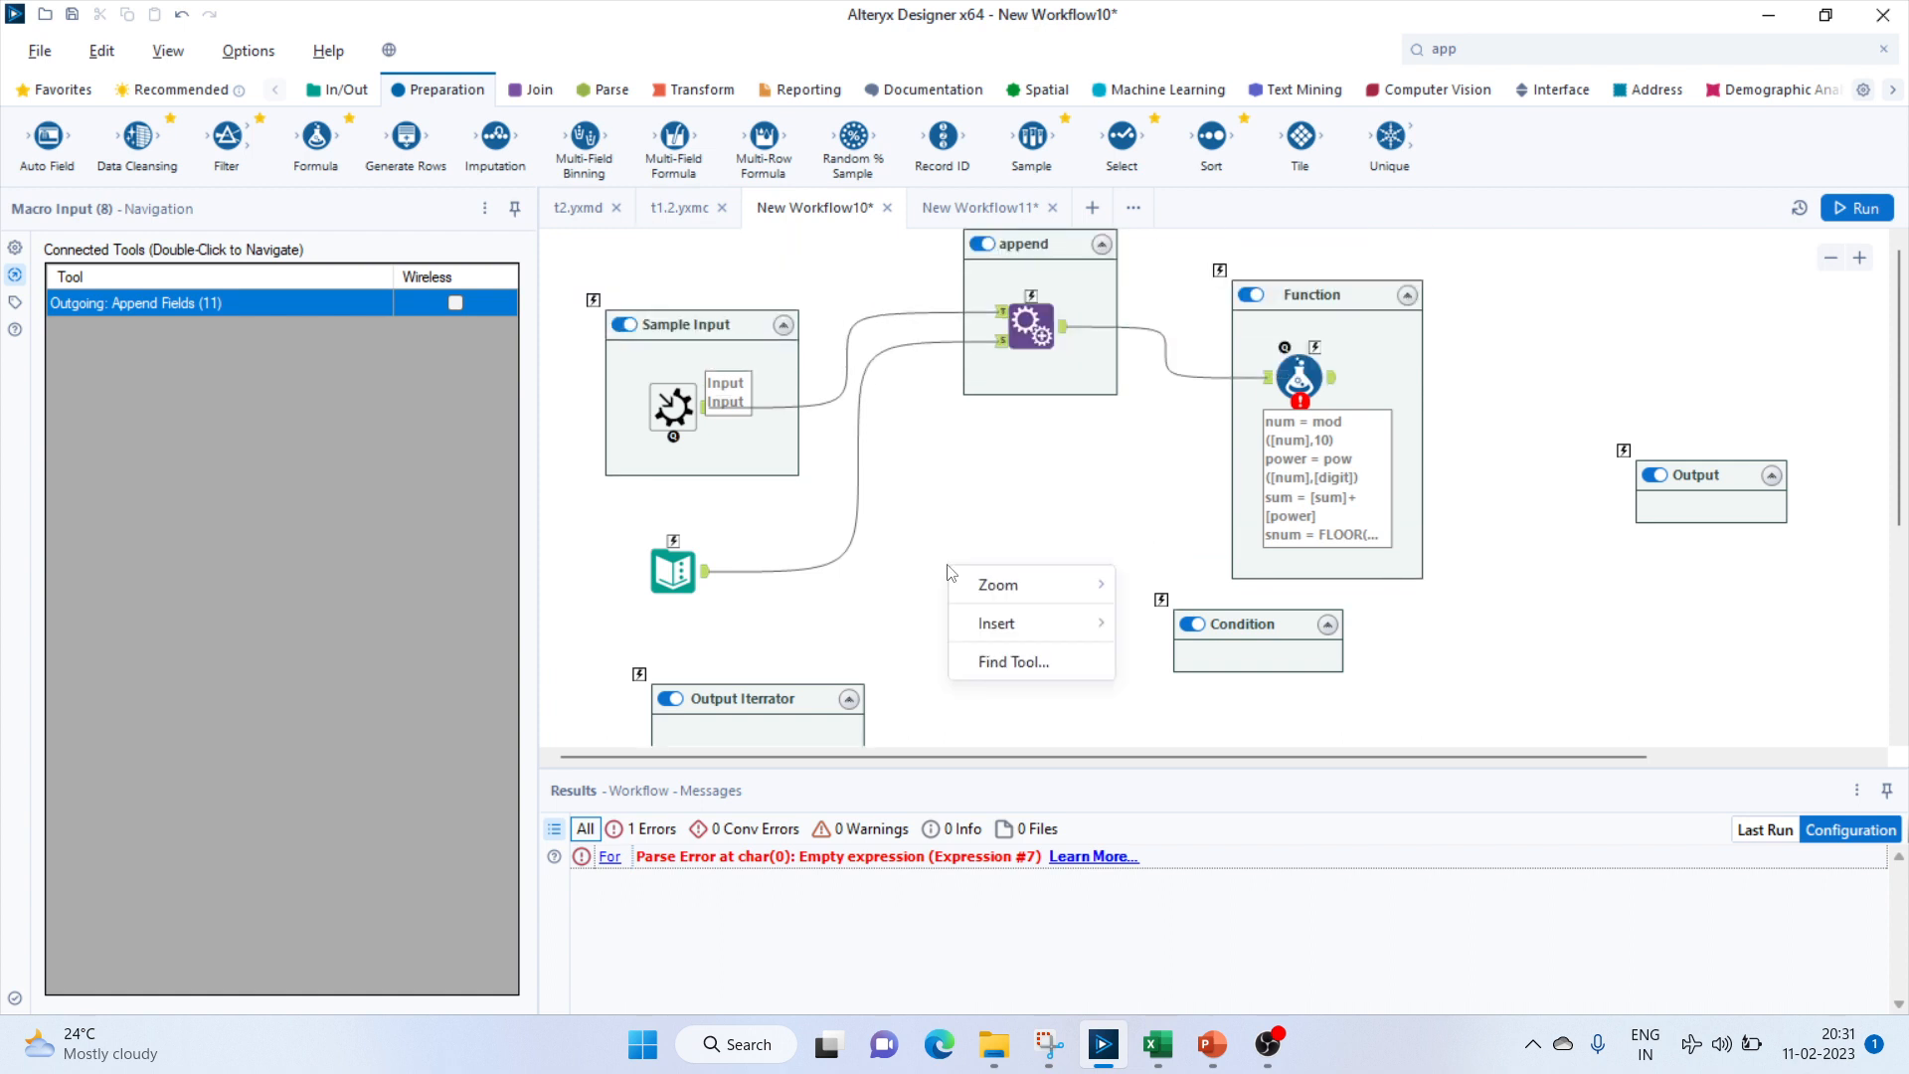
{"action": "left_click", "coordinate": [903, 527]}
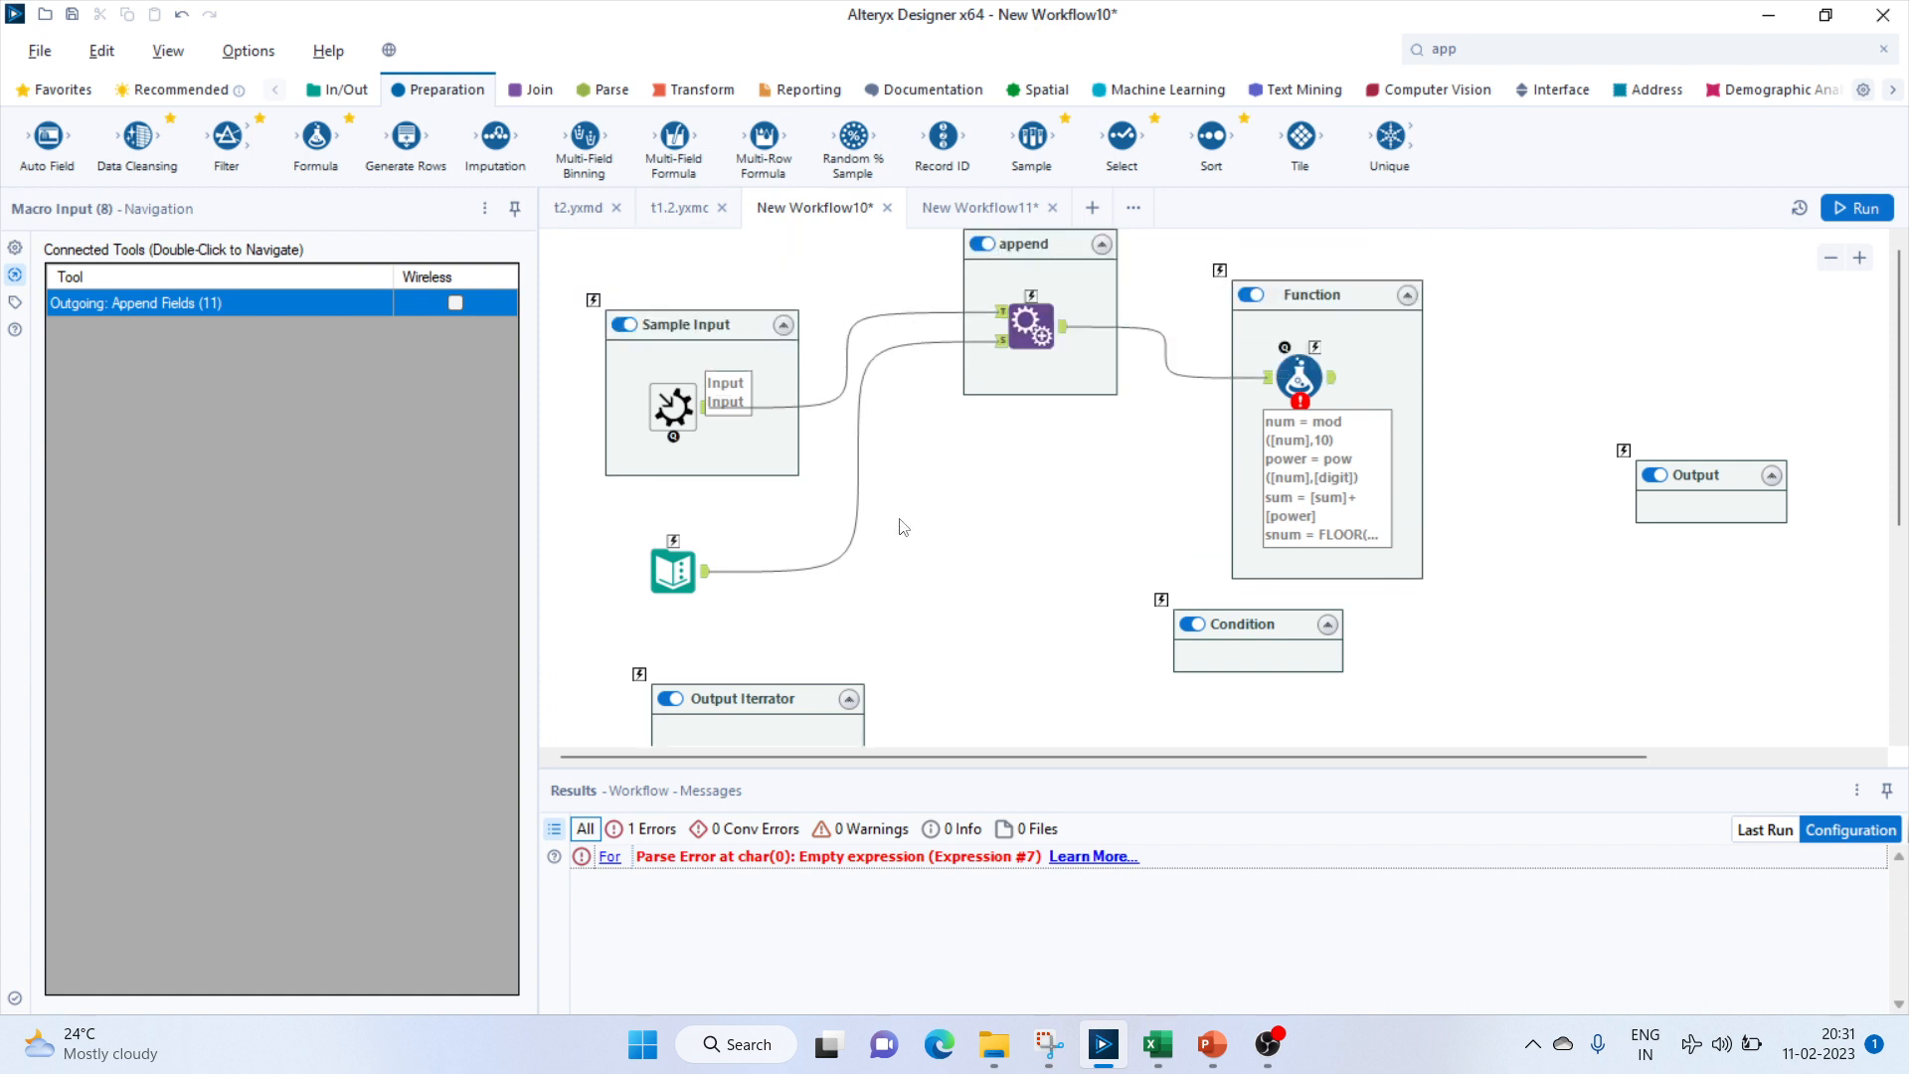
{"action": "left_click", "coordinate": [484, 212]}
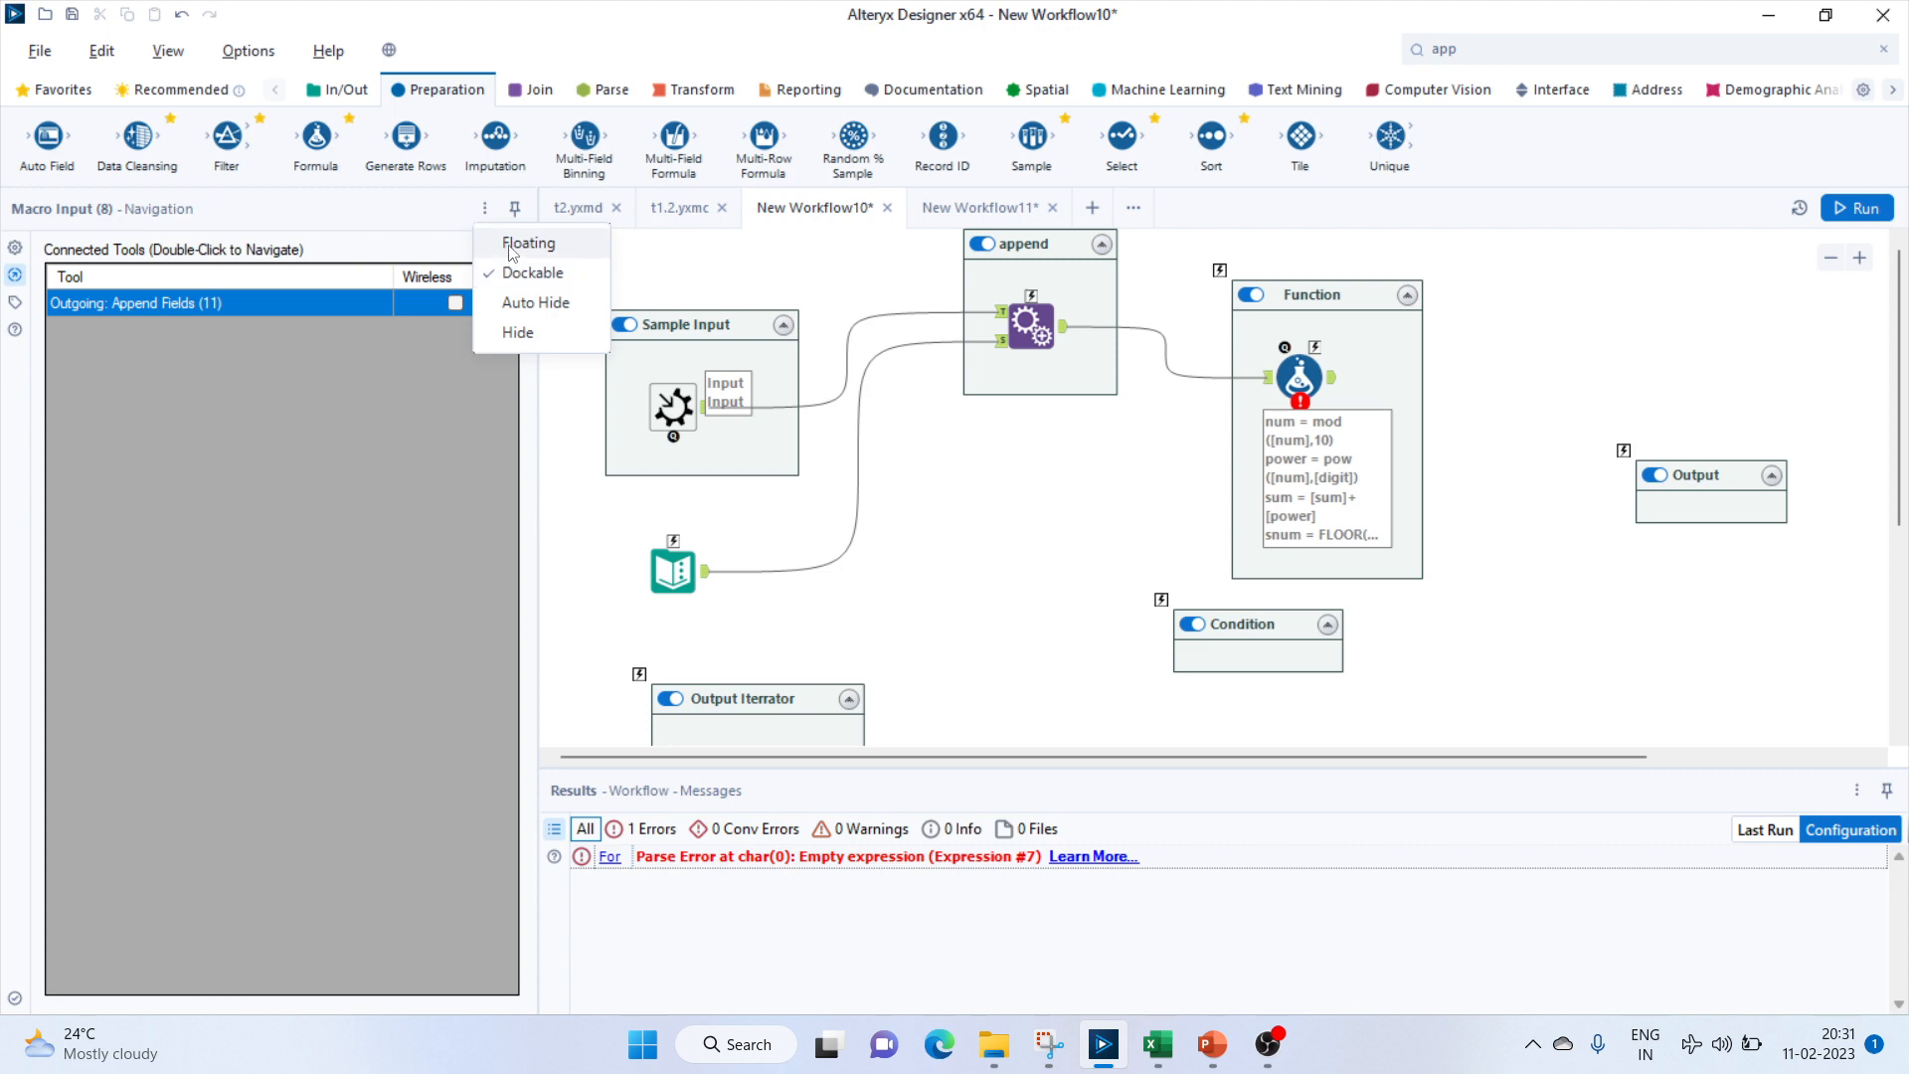
{"action": "left_click", "coordinate": [1030, 538]}
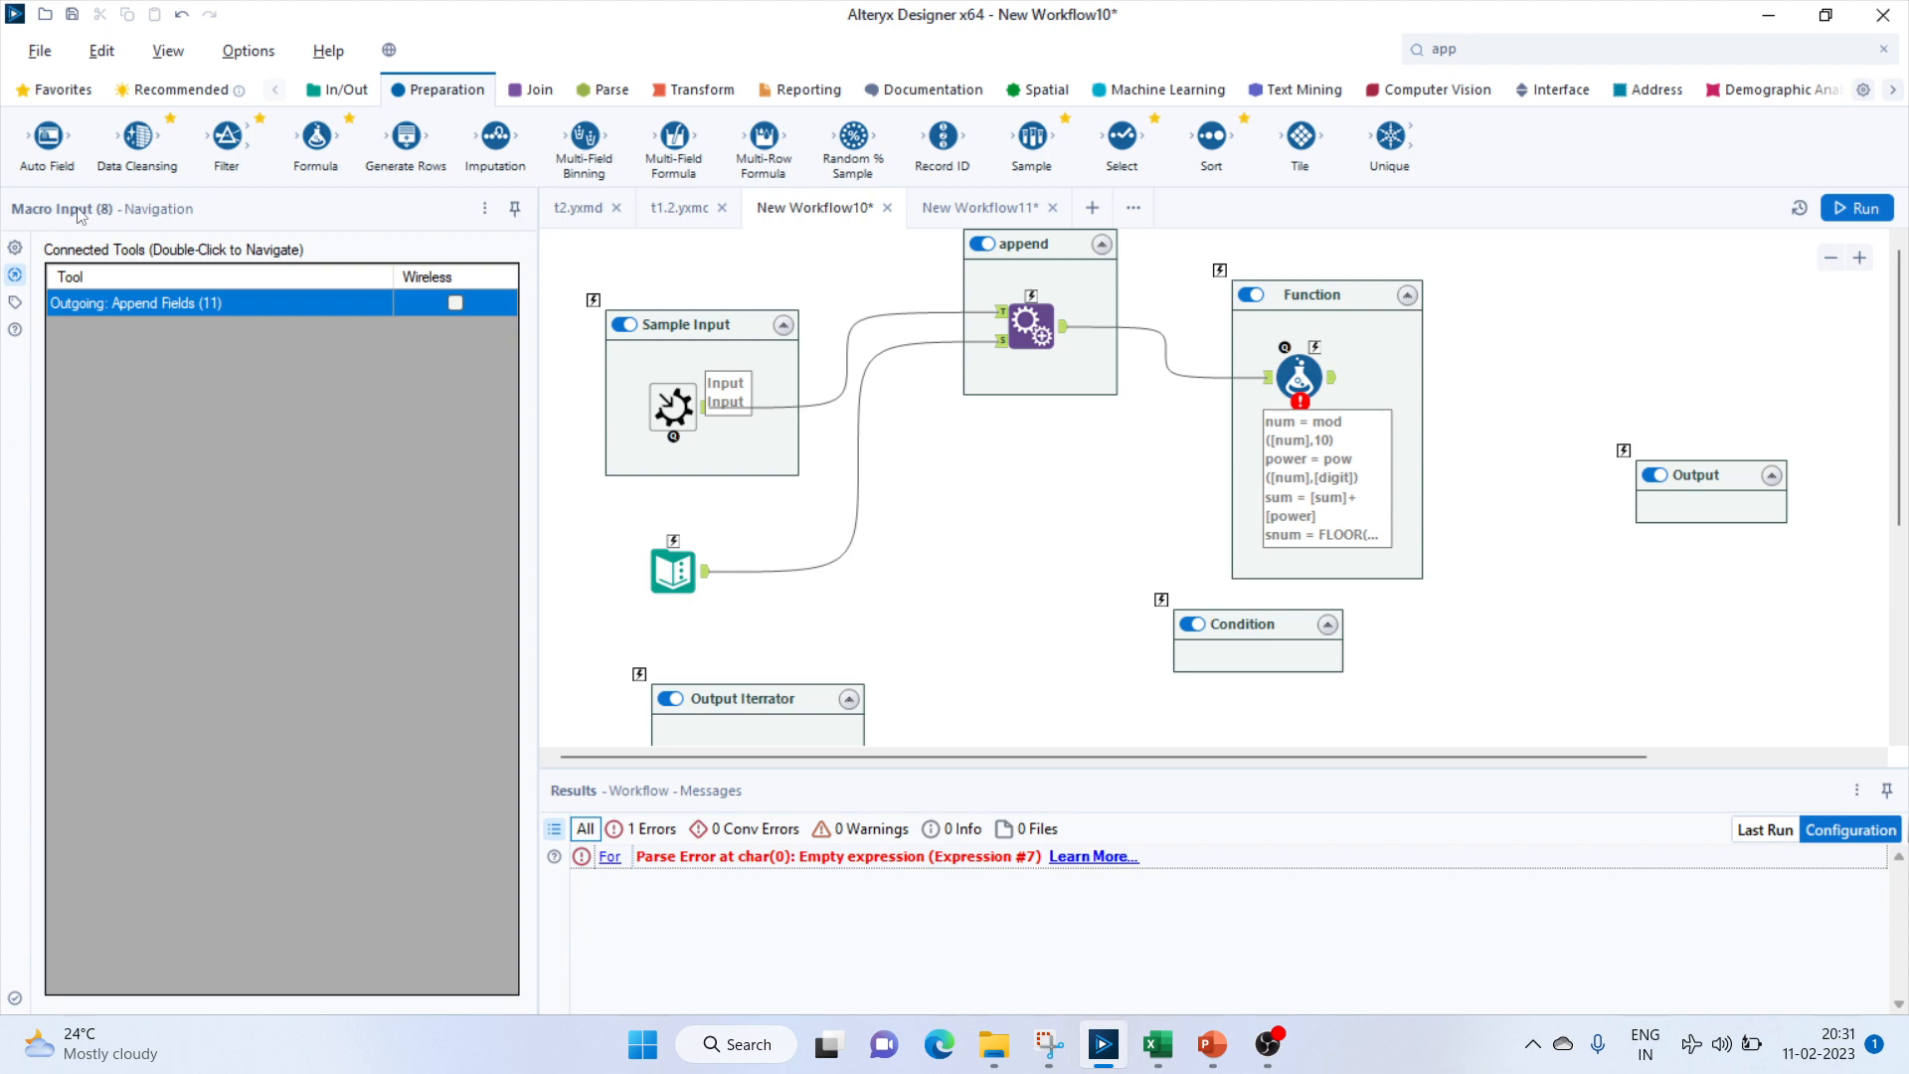
{"action": "left_click", "coordinate": [334, 89]}
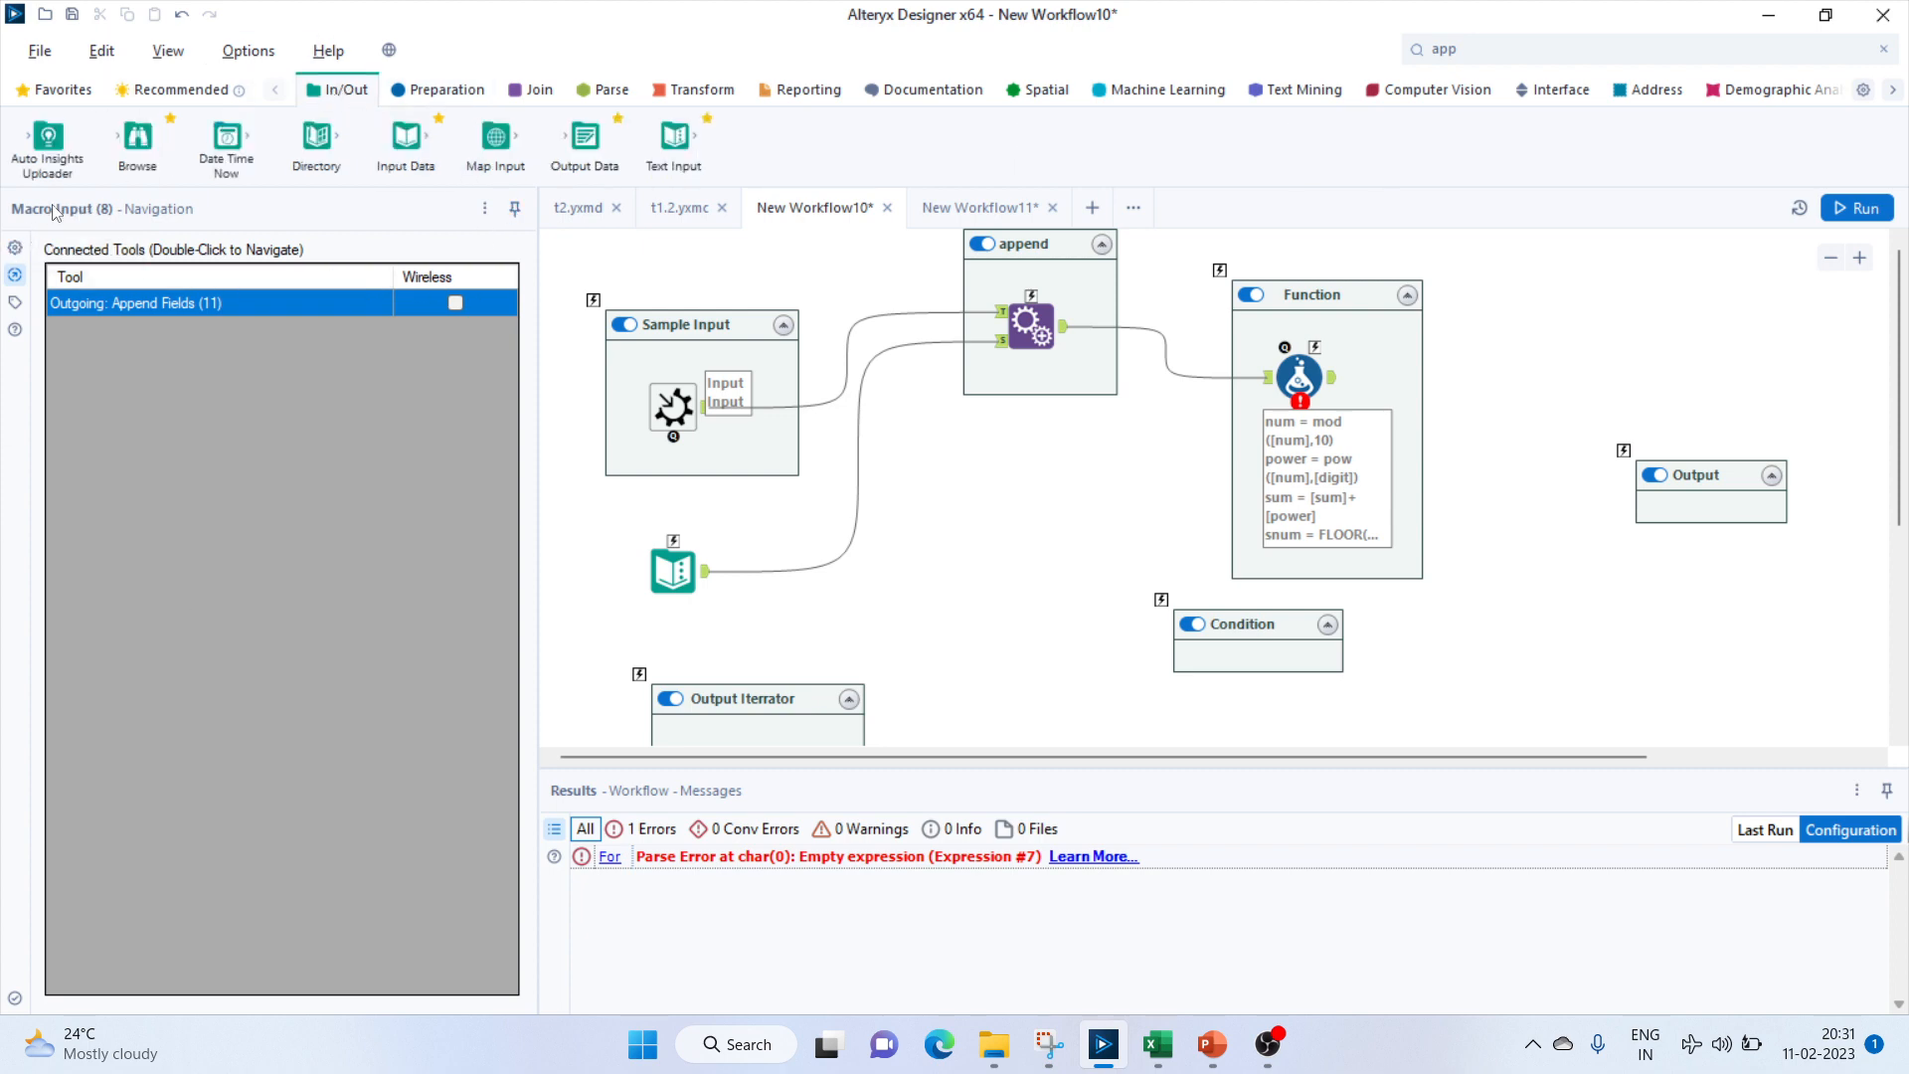
Change the macro type of New Workflow10 to Iterative Macro in its workflow configuration.
{"action": "left_click", "coordinate": [983, 290]}
{"action": "left_click", "coordinate": [982, 208]}
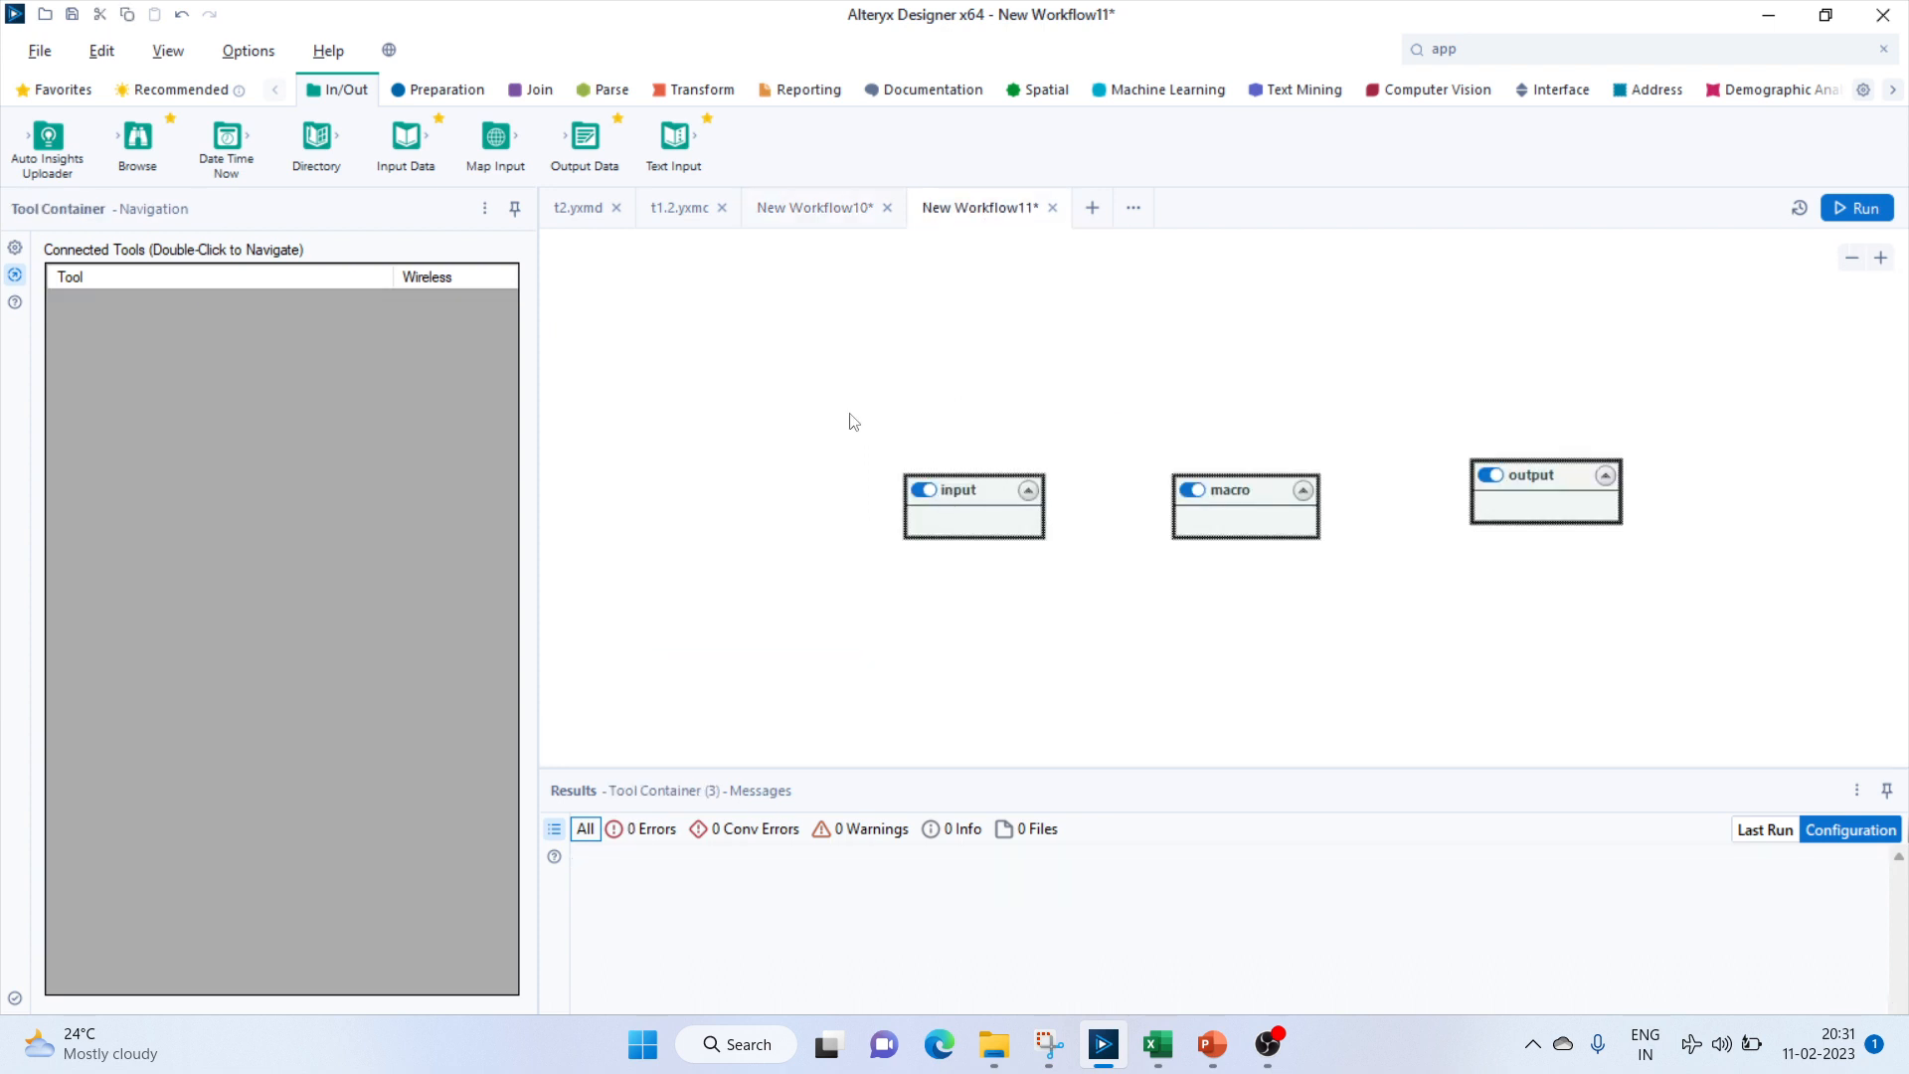
{"action": "left_click", "coordinate": [810, 398]}
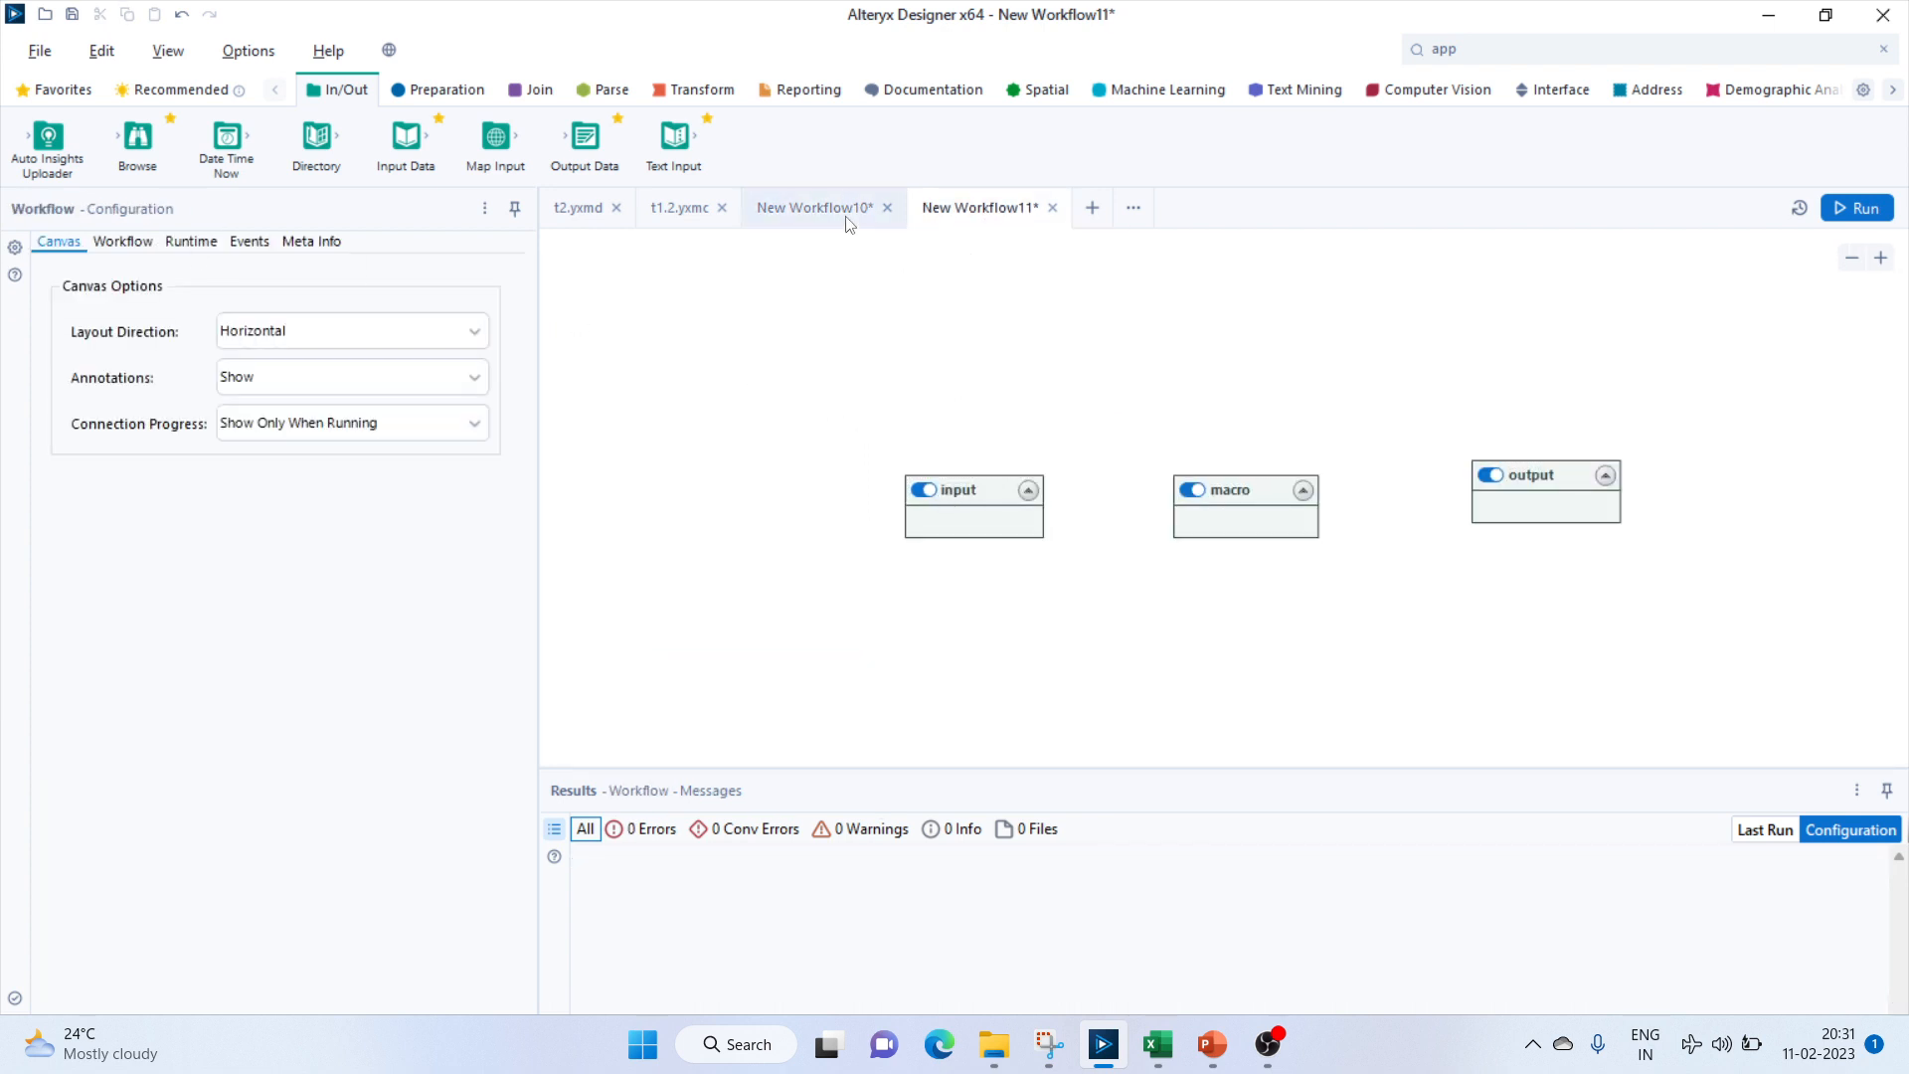
{"action": "left_click", "coordinate": [801, 224]}
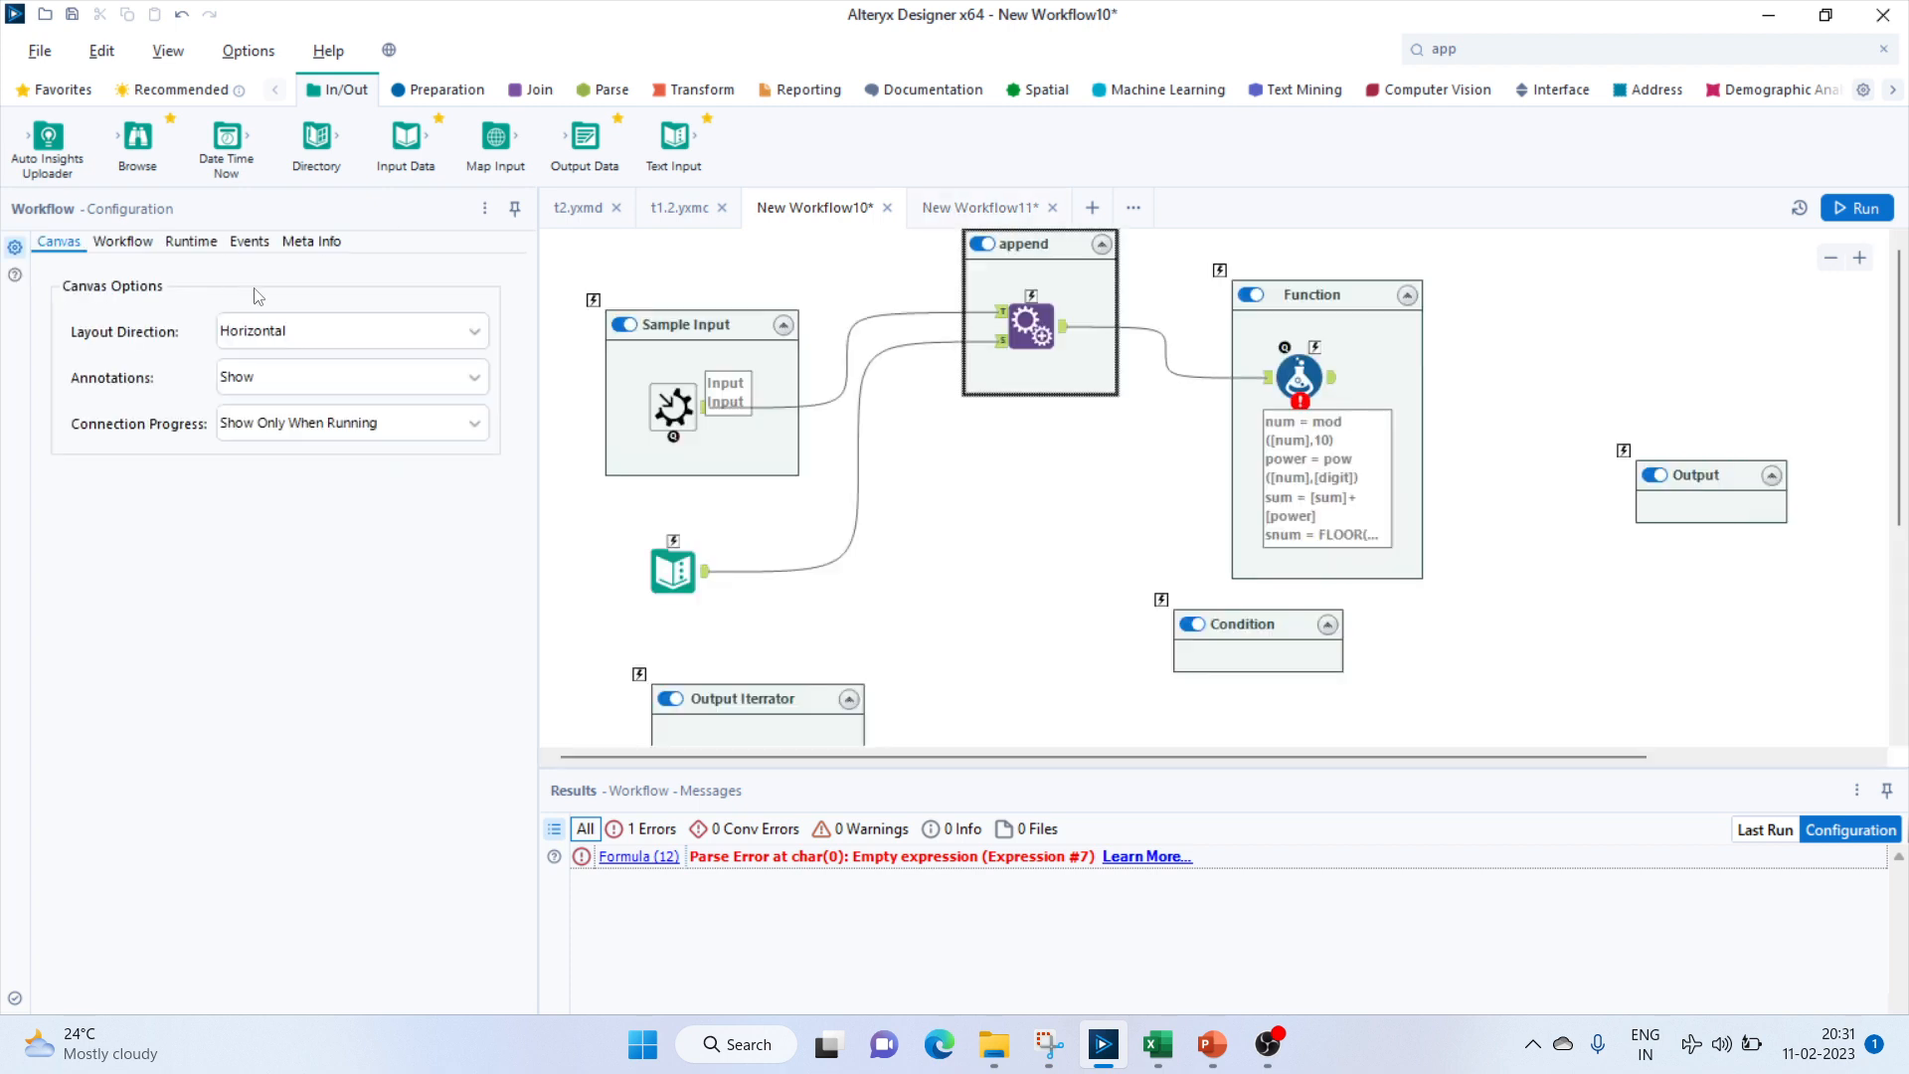
{"action": "left_click", "coordinate": [122, 242]}
{"action": "left_click", "coordinate": [248, 396]}
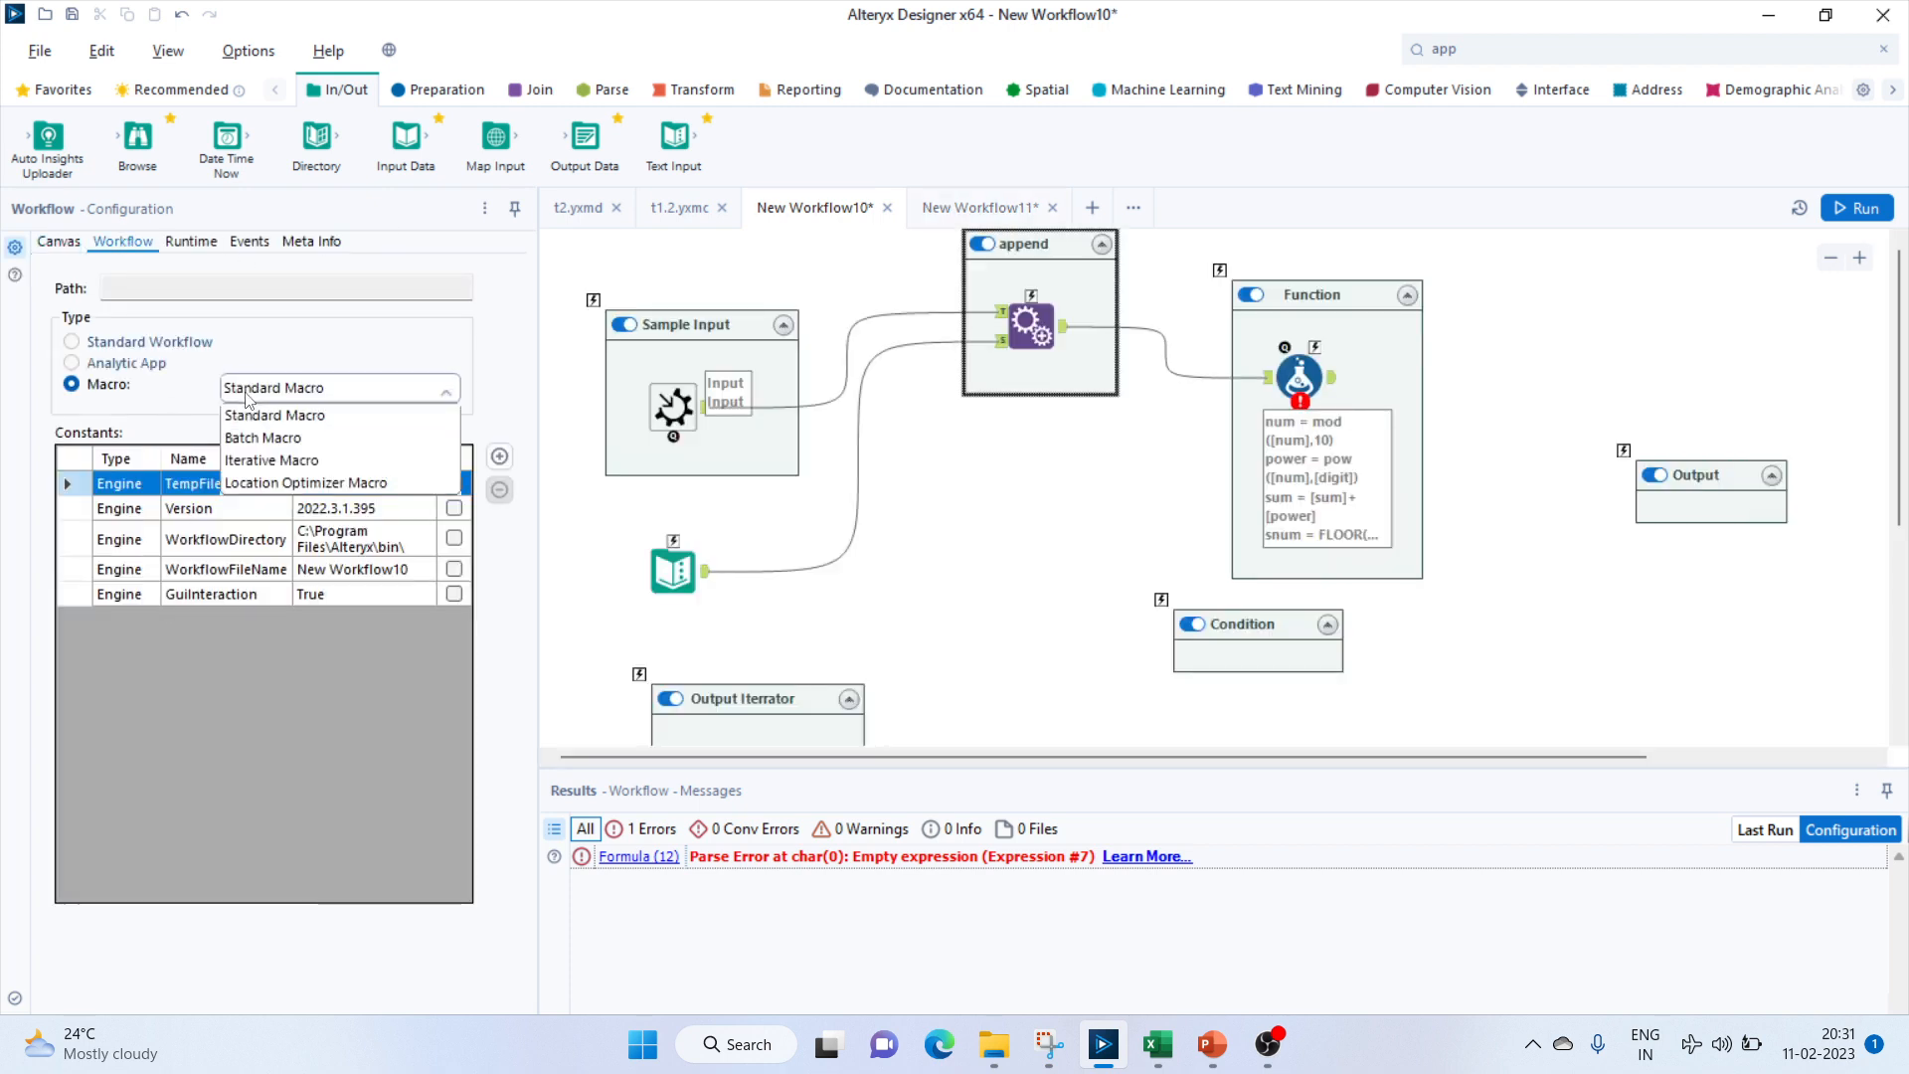
{"action": "left_click", "coordinate": [273, 460]}
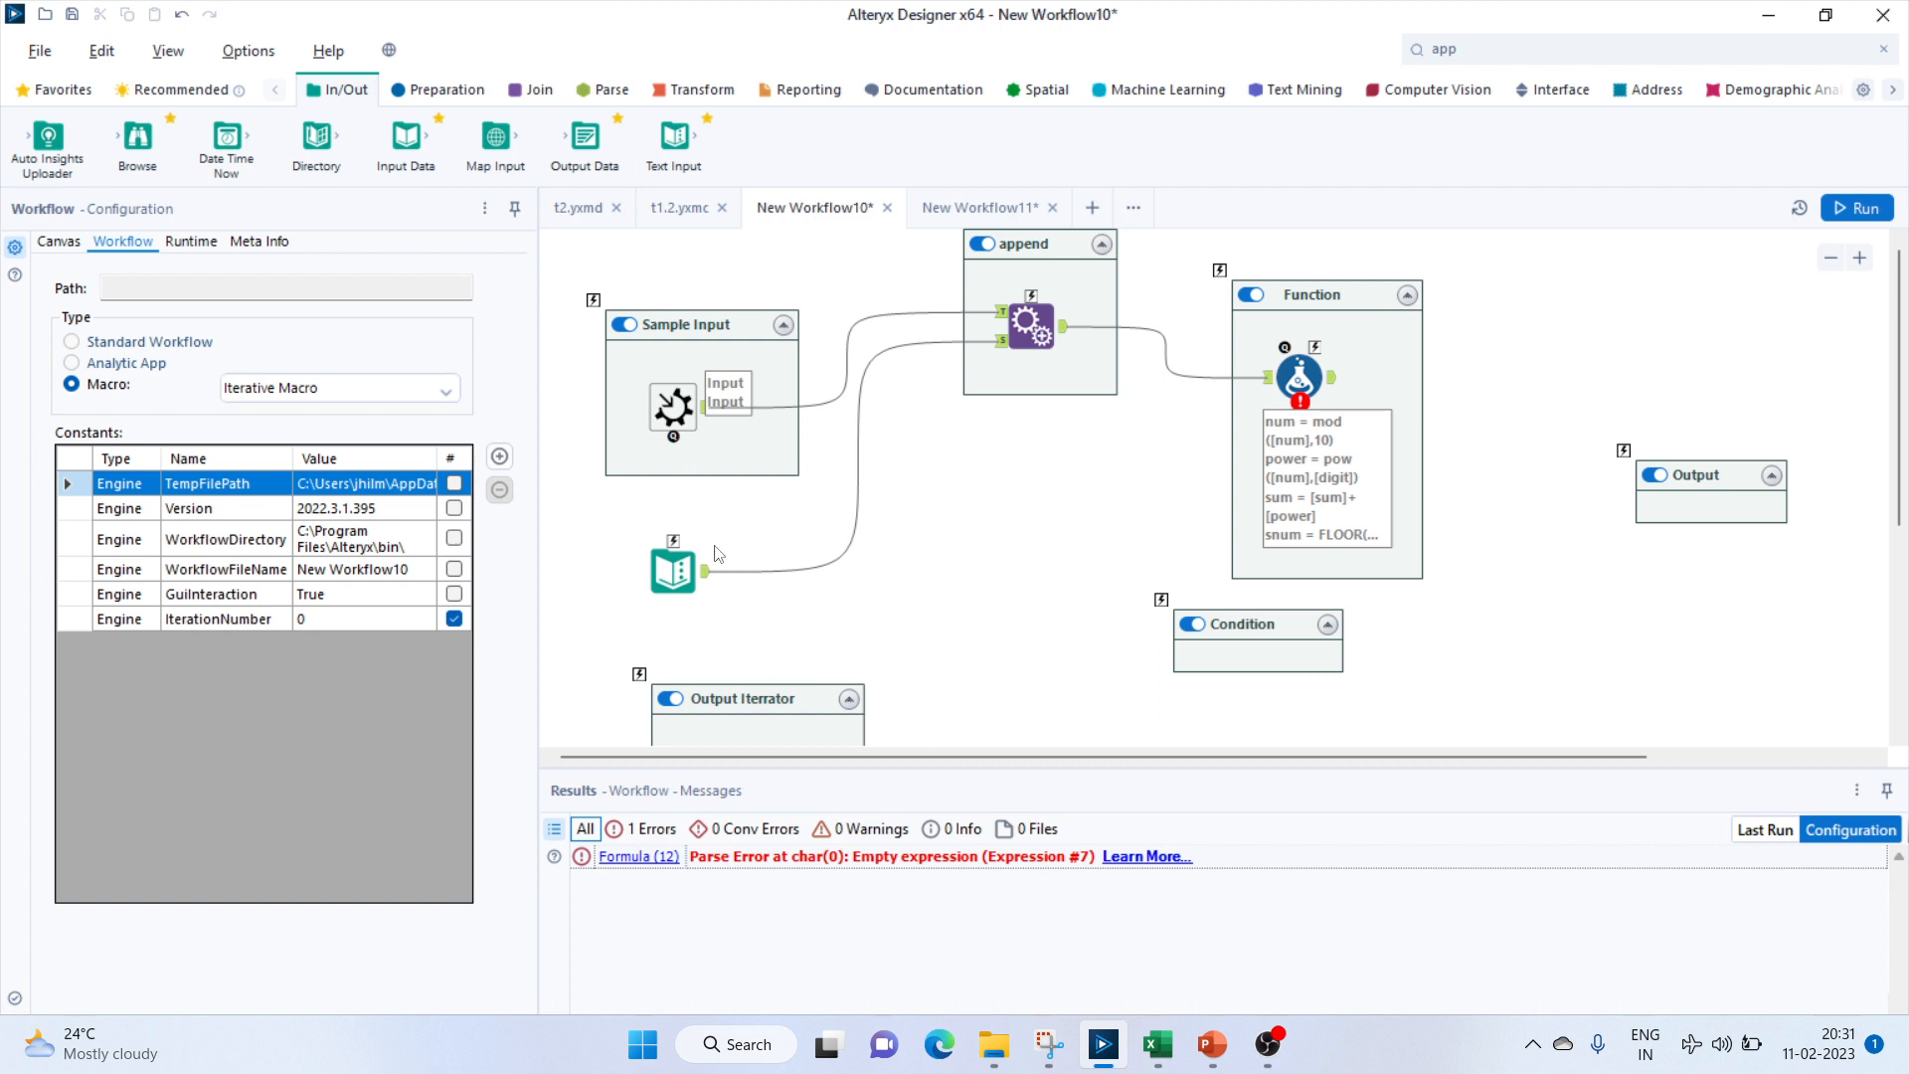
Enter the expression [Engine.IterationNumber]+1 for the iterator column of the Formula tool.
{"action": "scroll", "coordinate": [980, 557], "scroll_direction": "down", "scroll_amount": 1}
{"action": "left_click", "coordinate": [1283, 343]}
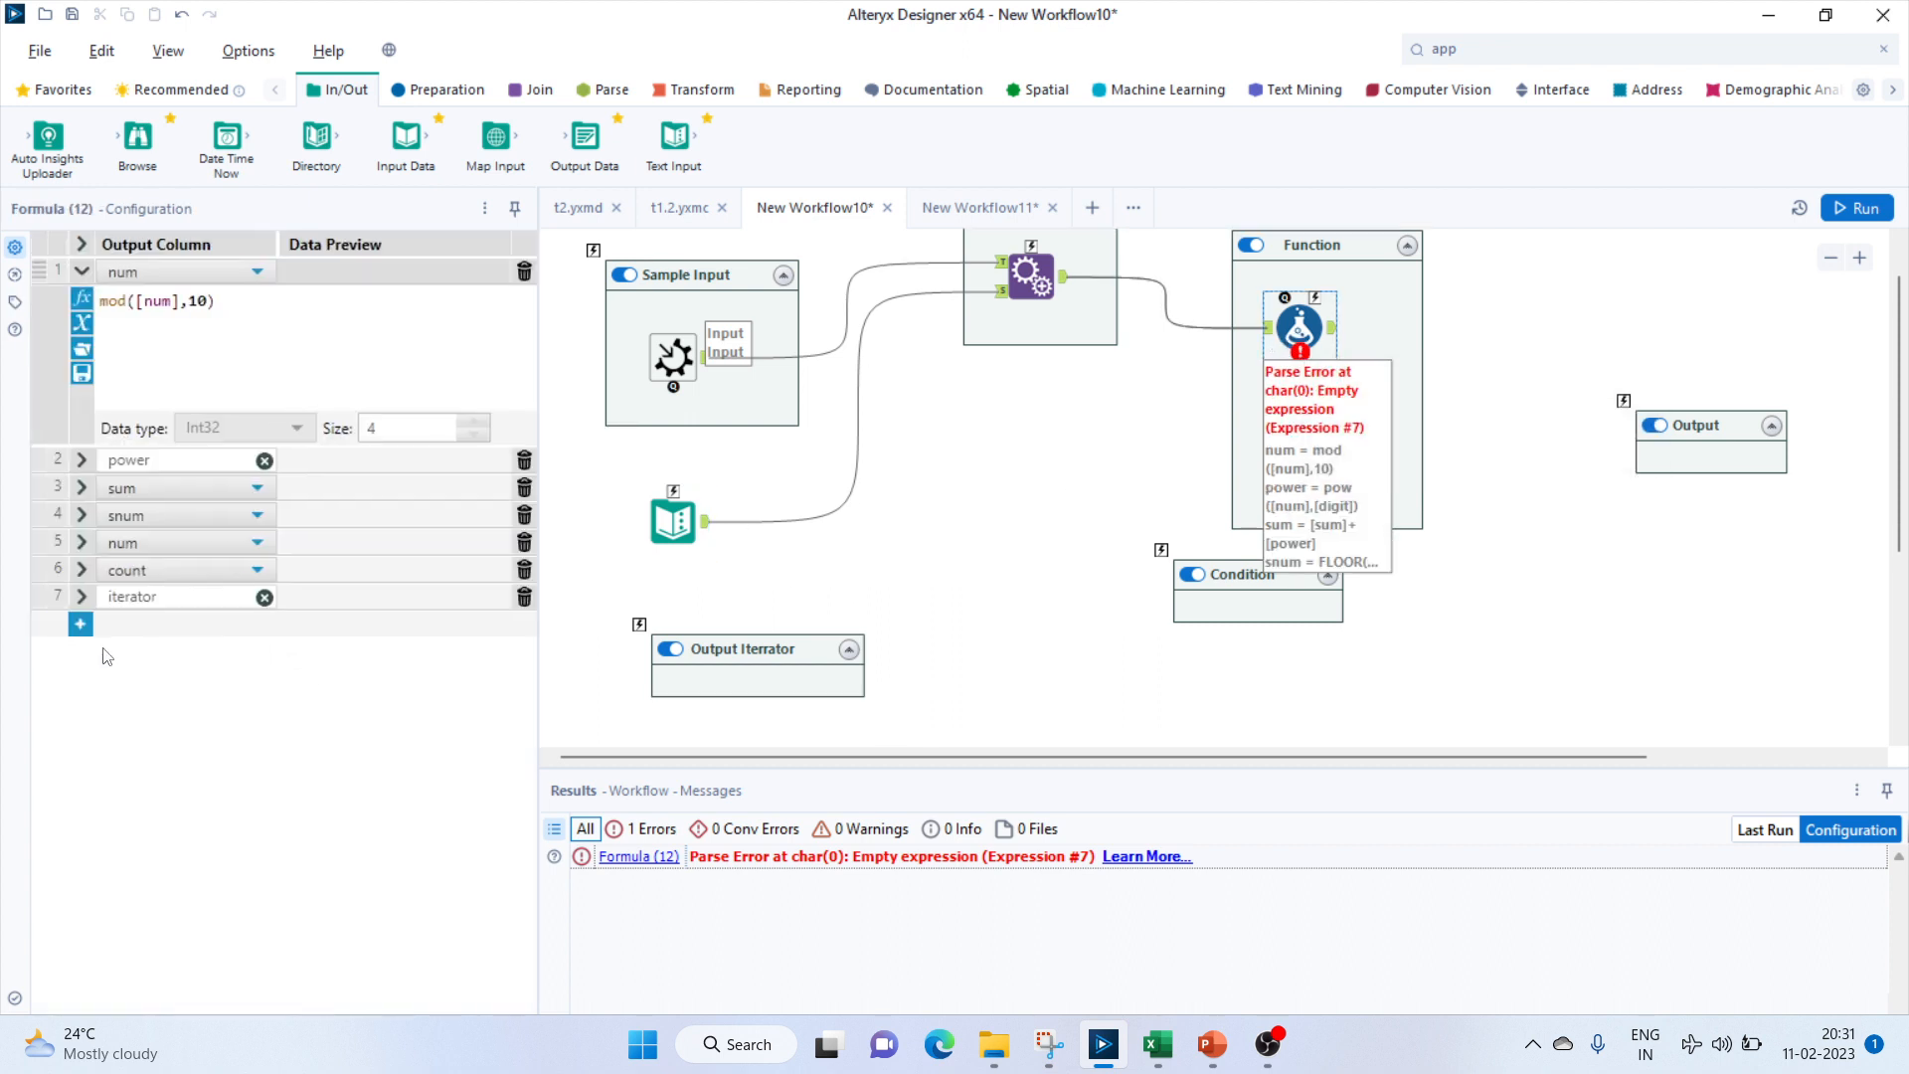
{"action": "left_click", "coordinate": [82, 597]}
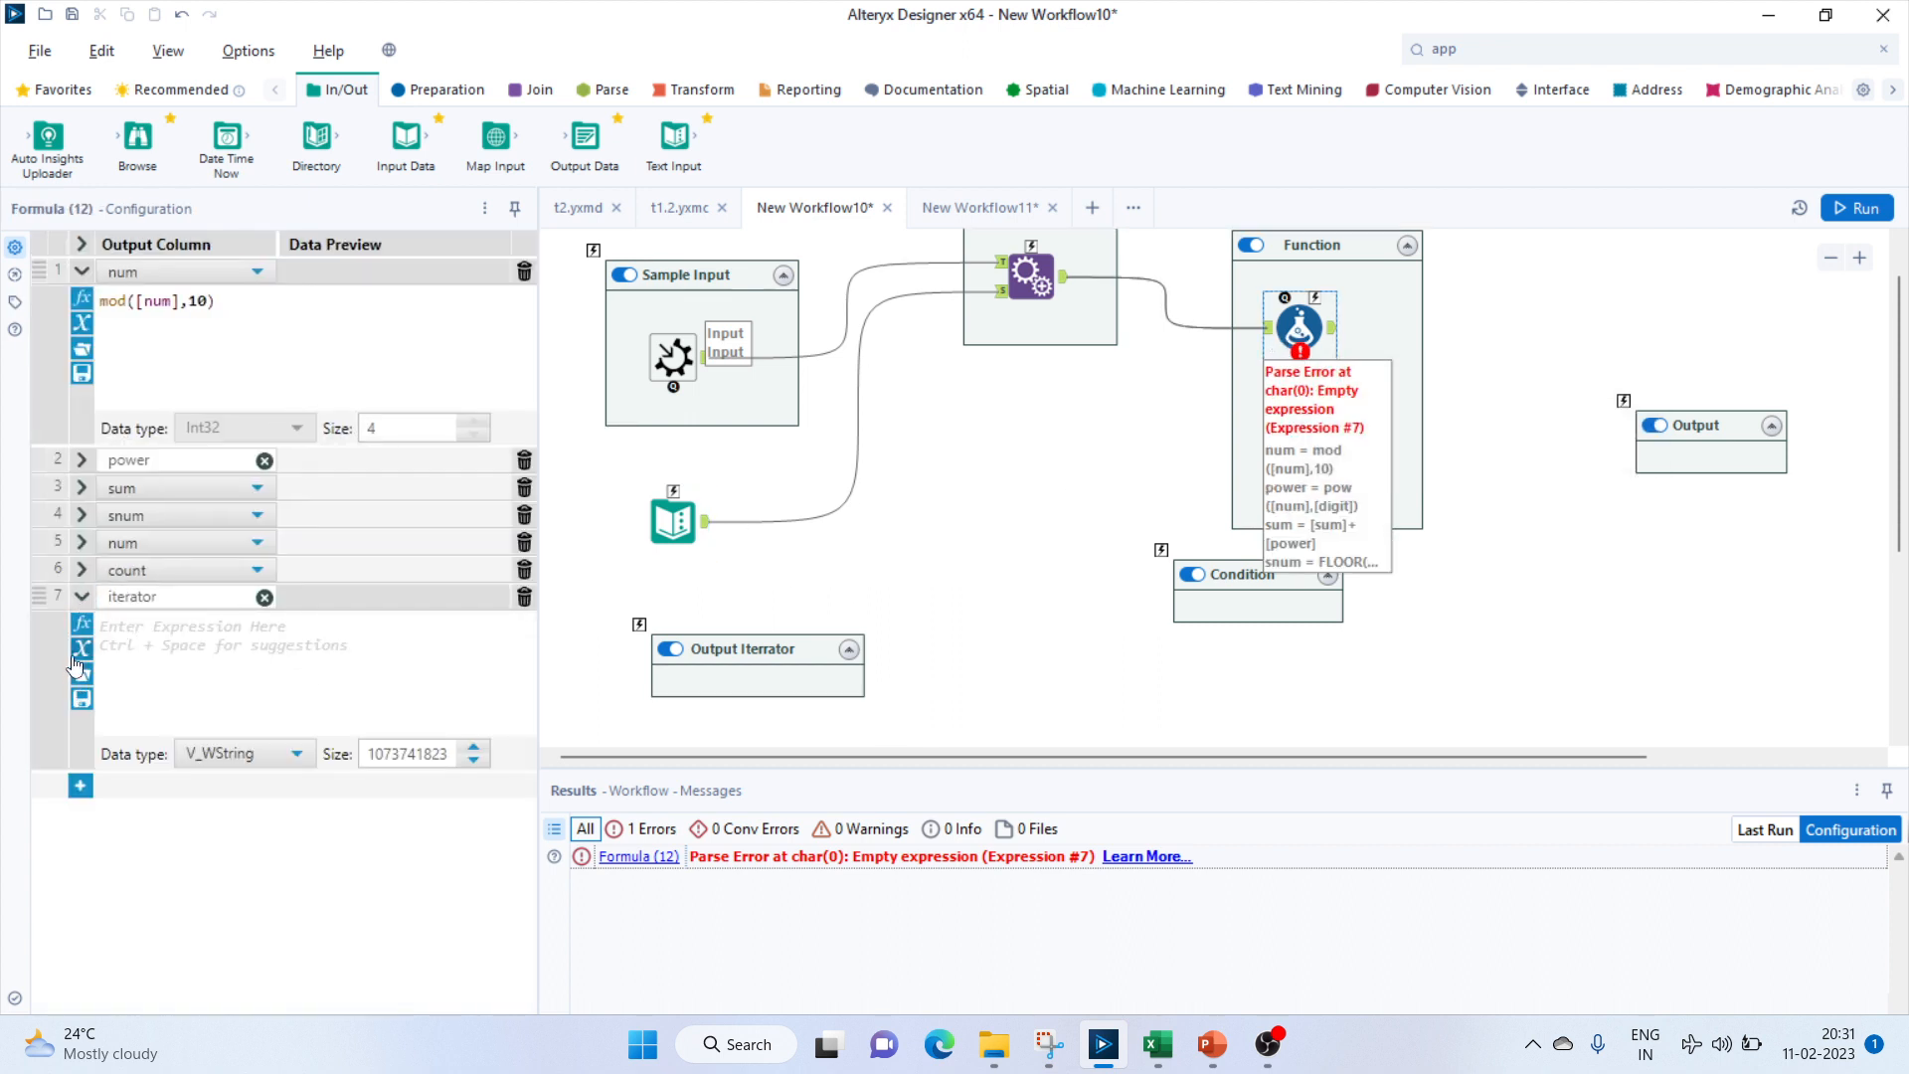
{"action": "left_click", "coordinate": [82, 648]}
{"action": "left_click", "coordinate": [126, 897]}
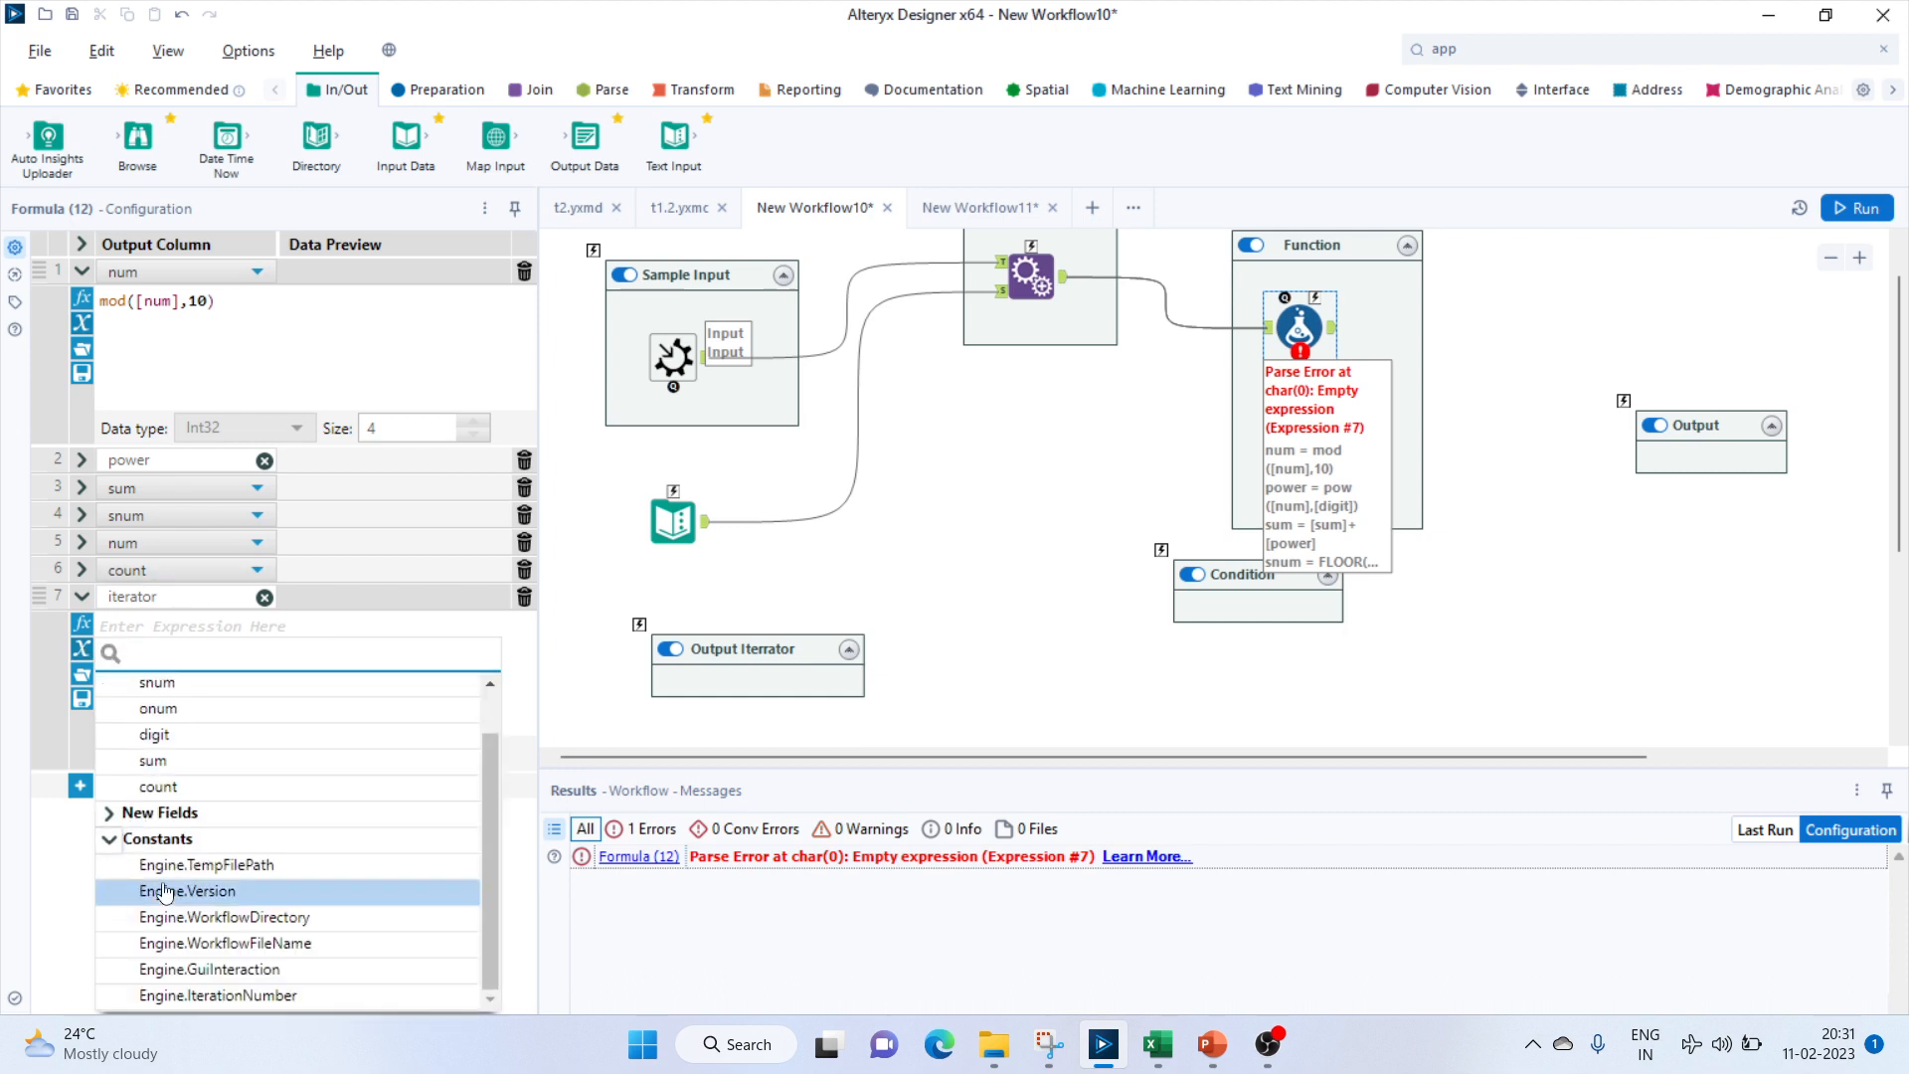
{"action": "double_click", "coordinate": [211, 995]}
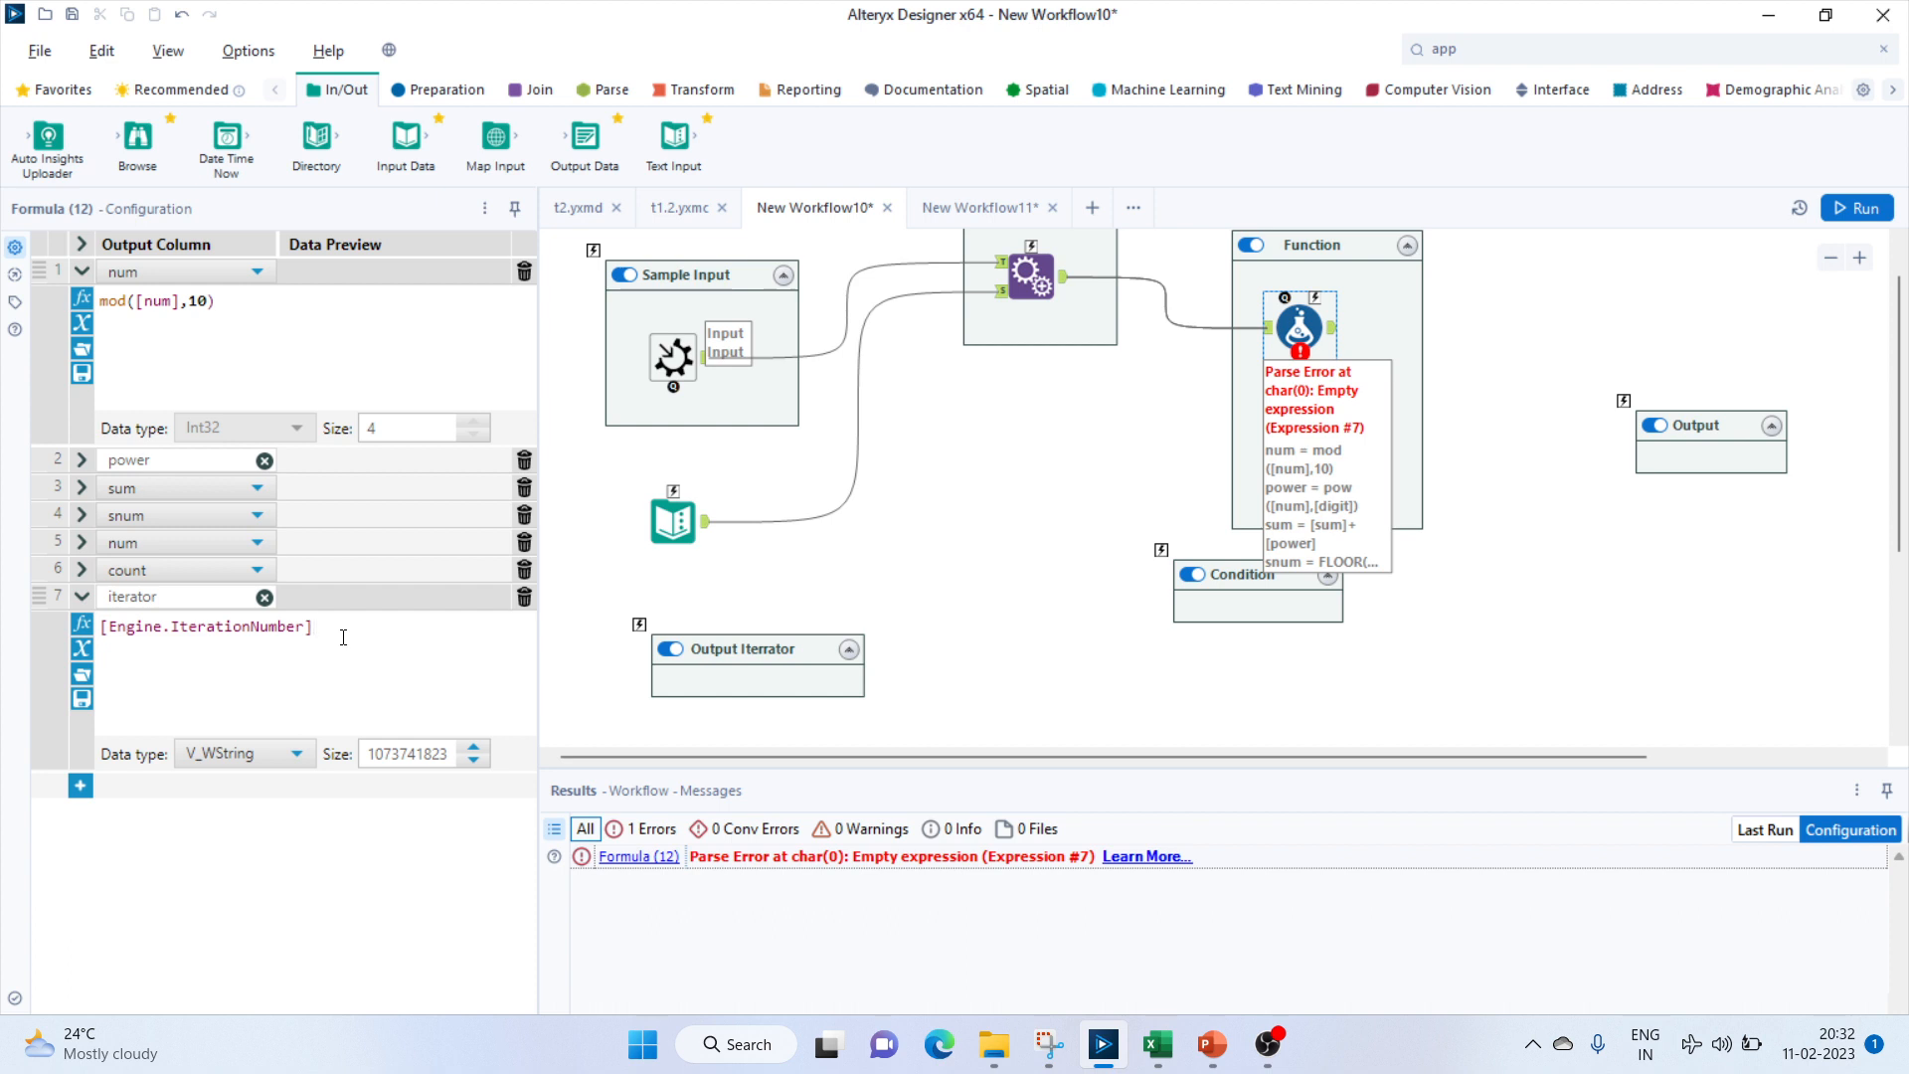
{"action": "type", "text": "+1"}
Add an eighth expression to the Formula tool that outputs to a new column named check.
{"action": "left_click", "coordinate": [82, 791]}
{"action": "left_click", "coordinate": [144, 796]}
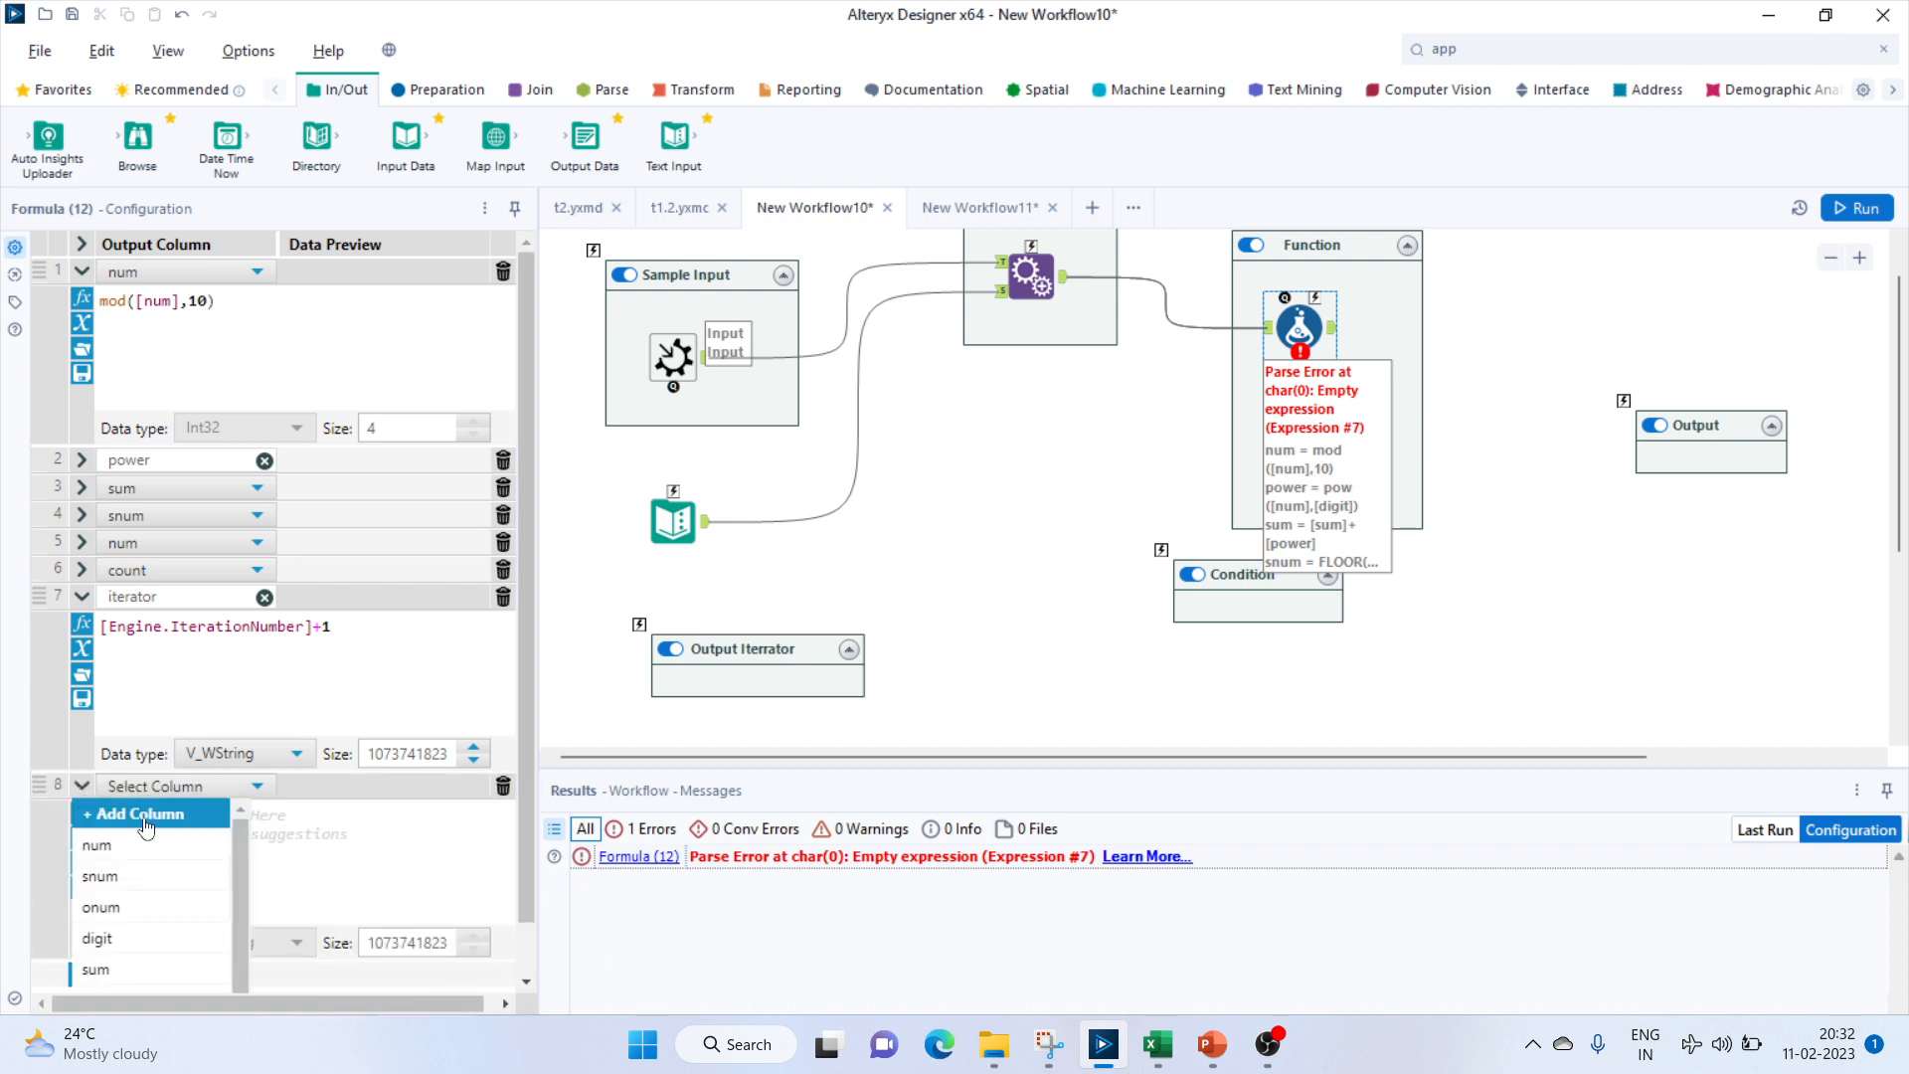
{"action": "left_click", "coordinate": [147, 811]}
{"action": "type", "text": "check"}
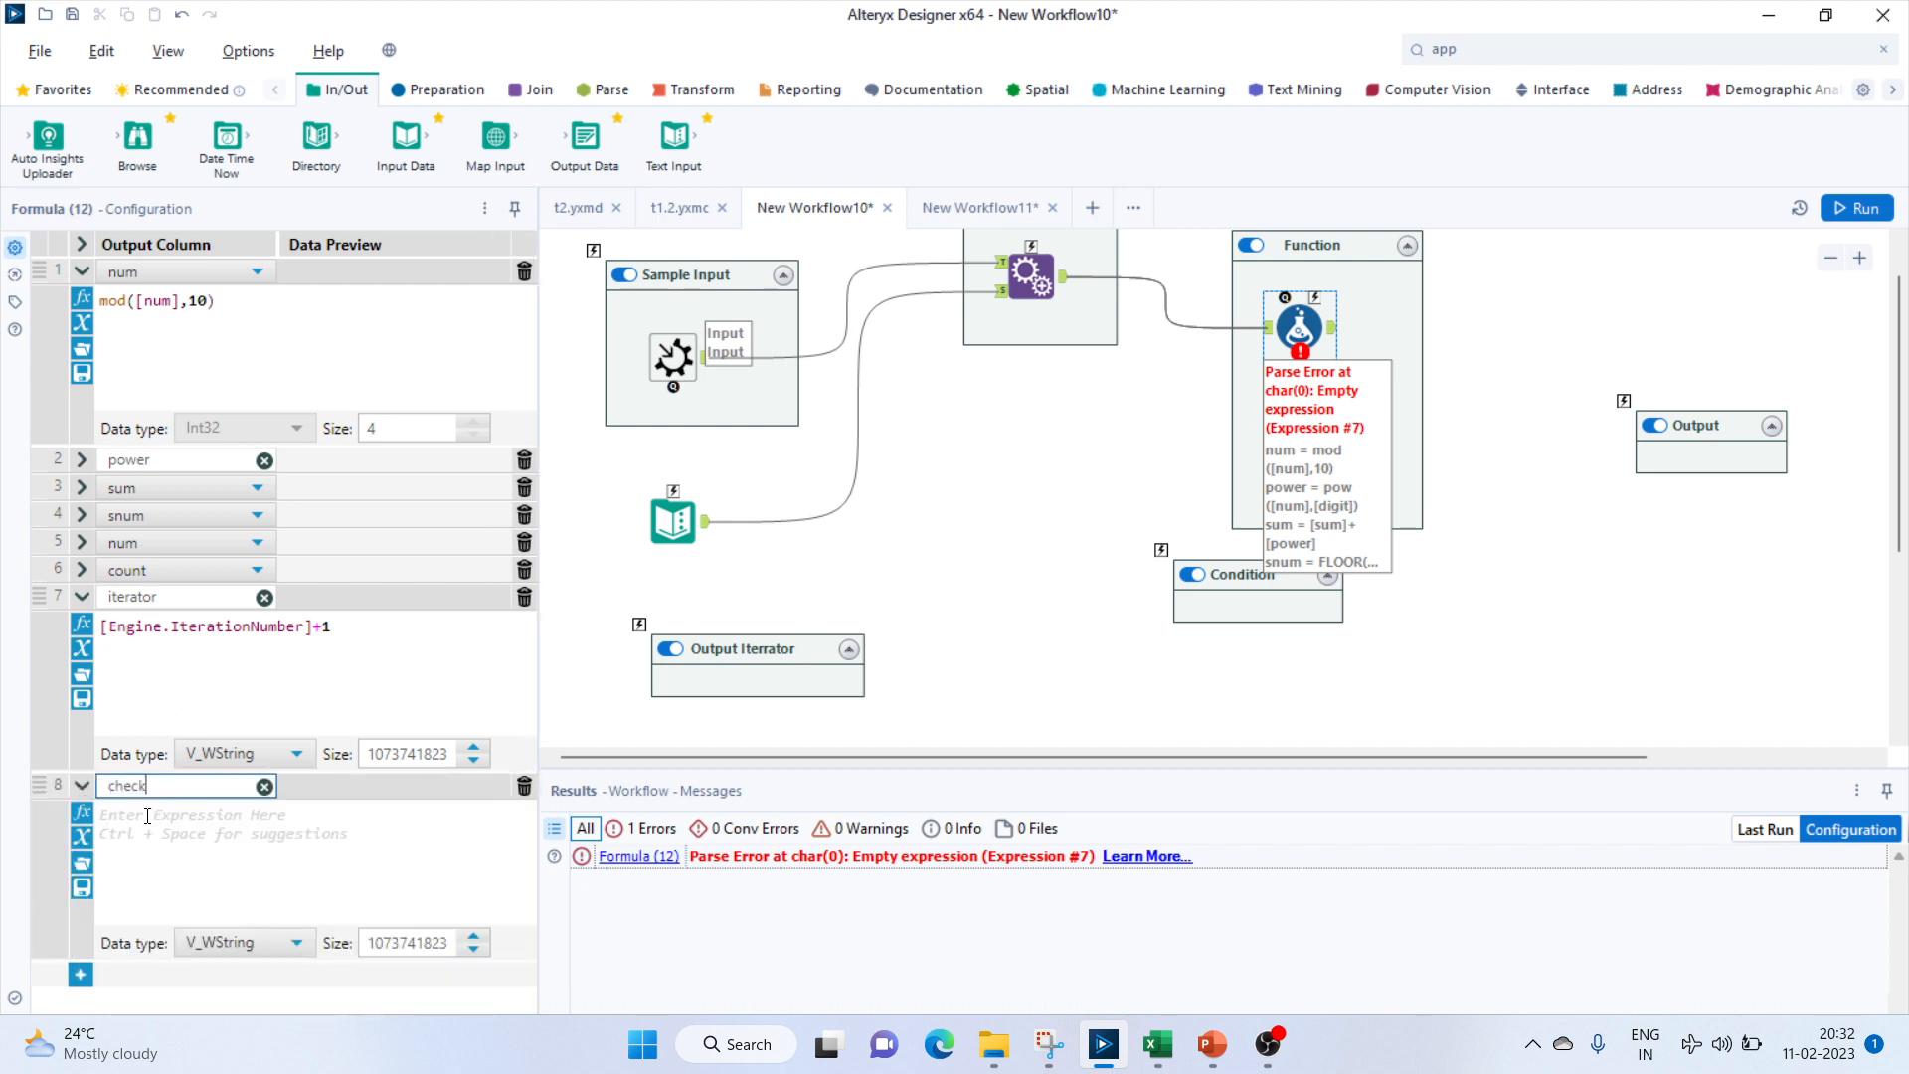
Begin the check expression with the condition if [onum]=[sum].
{"action": "left_click", "coordinate": [183, 826]}
{"action": "type", "text": "if ["}
{"action": "type", "text": "on"}
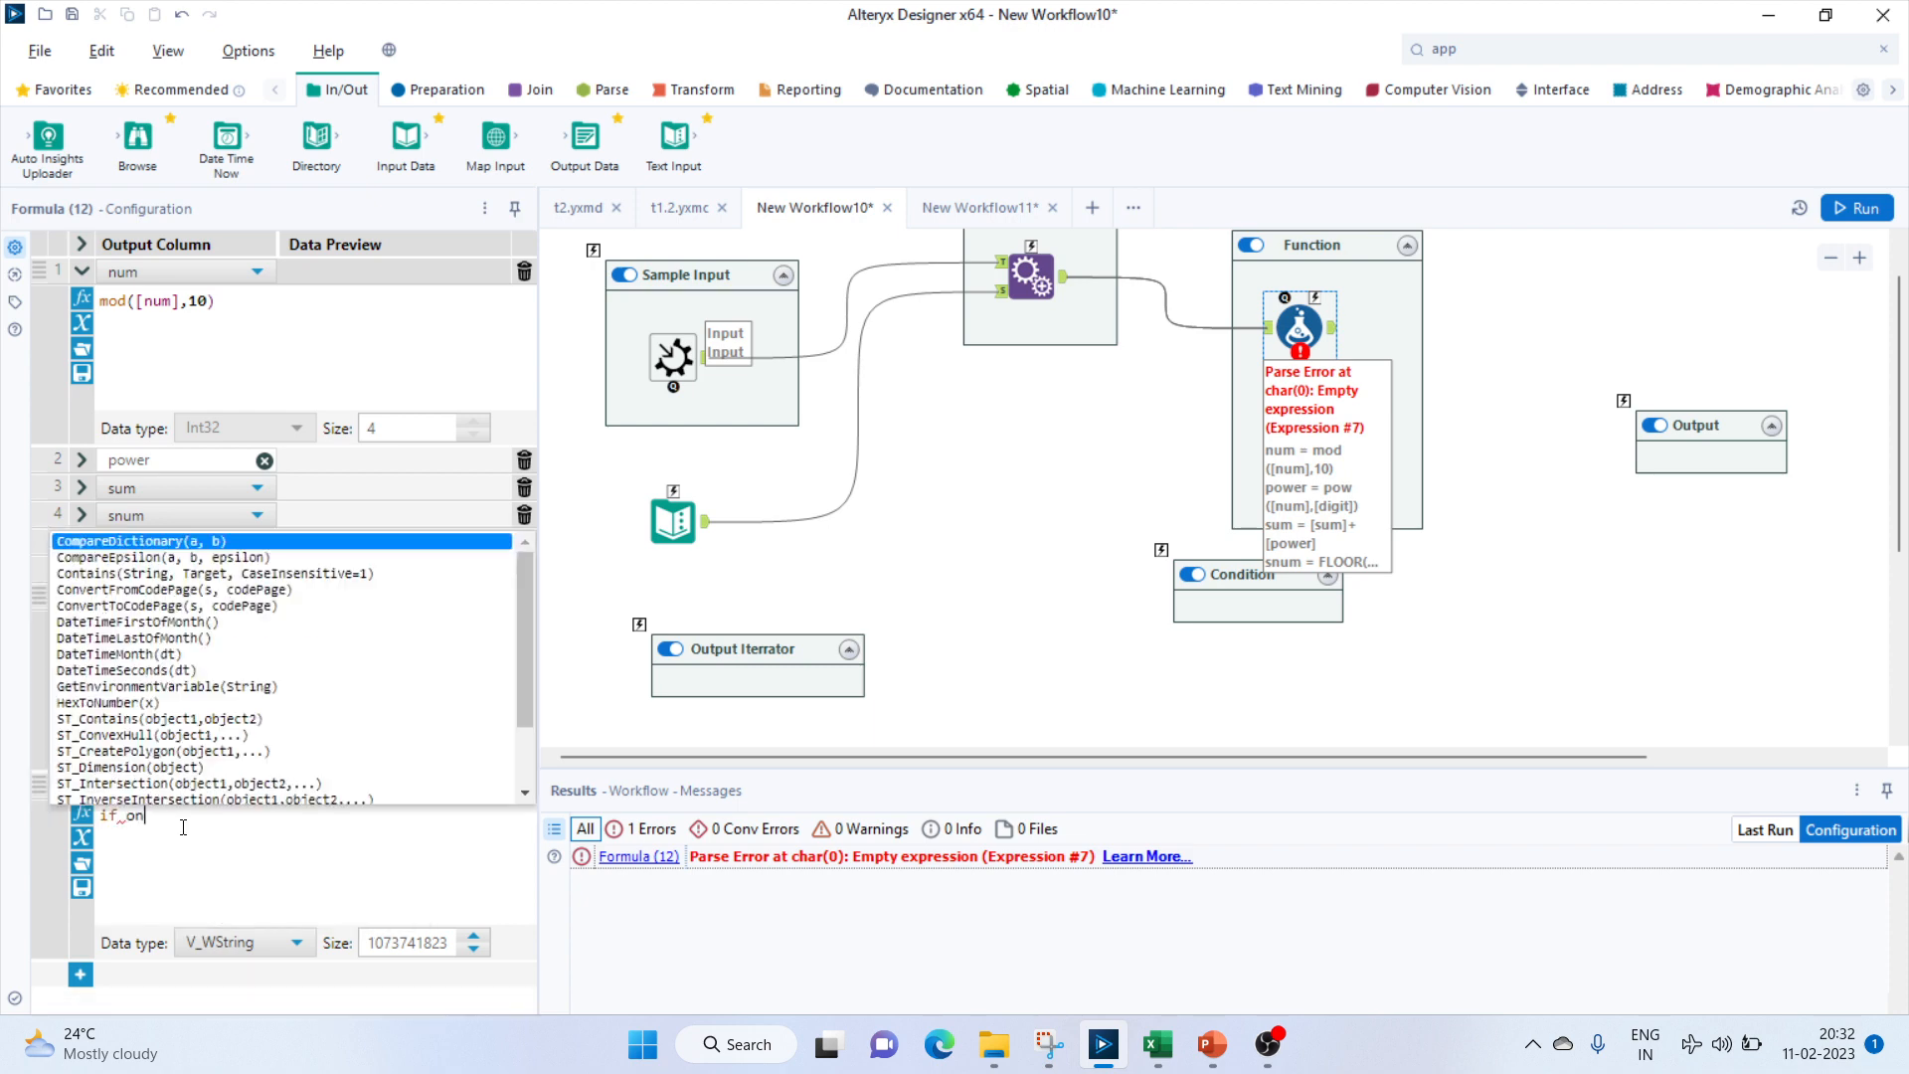
{"action": "type", "text": "u"}
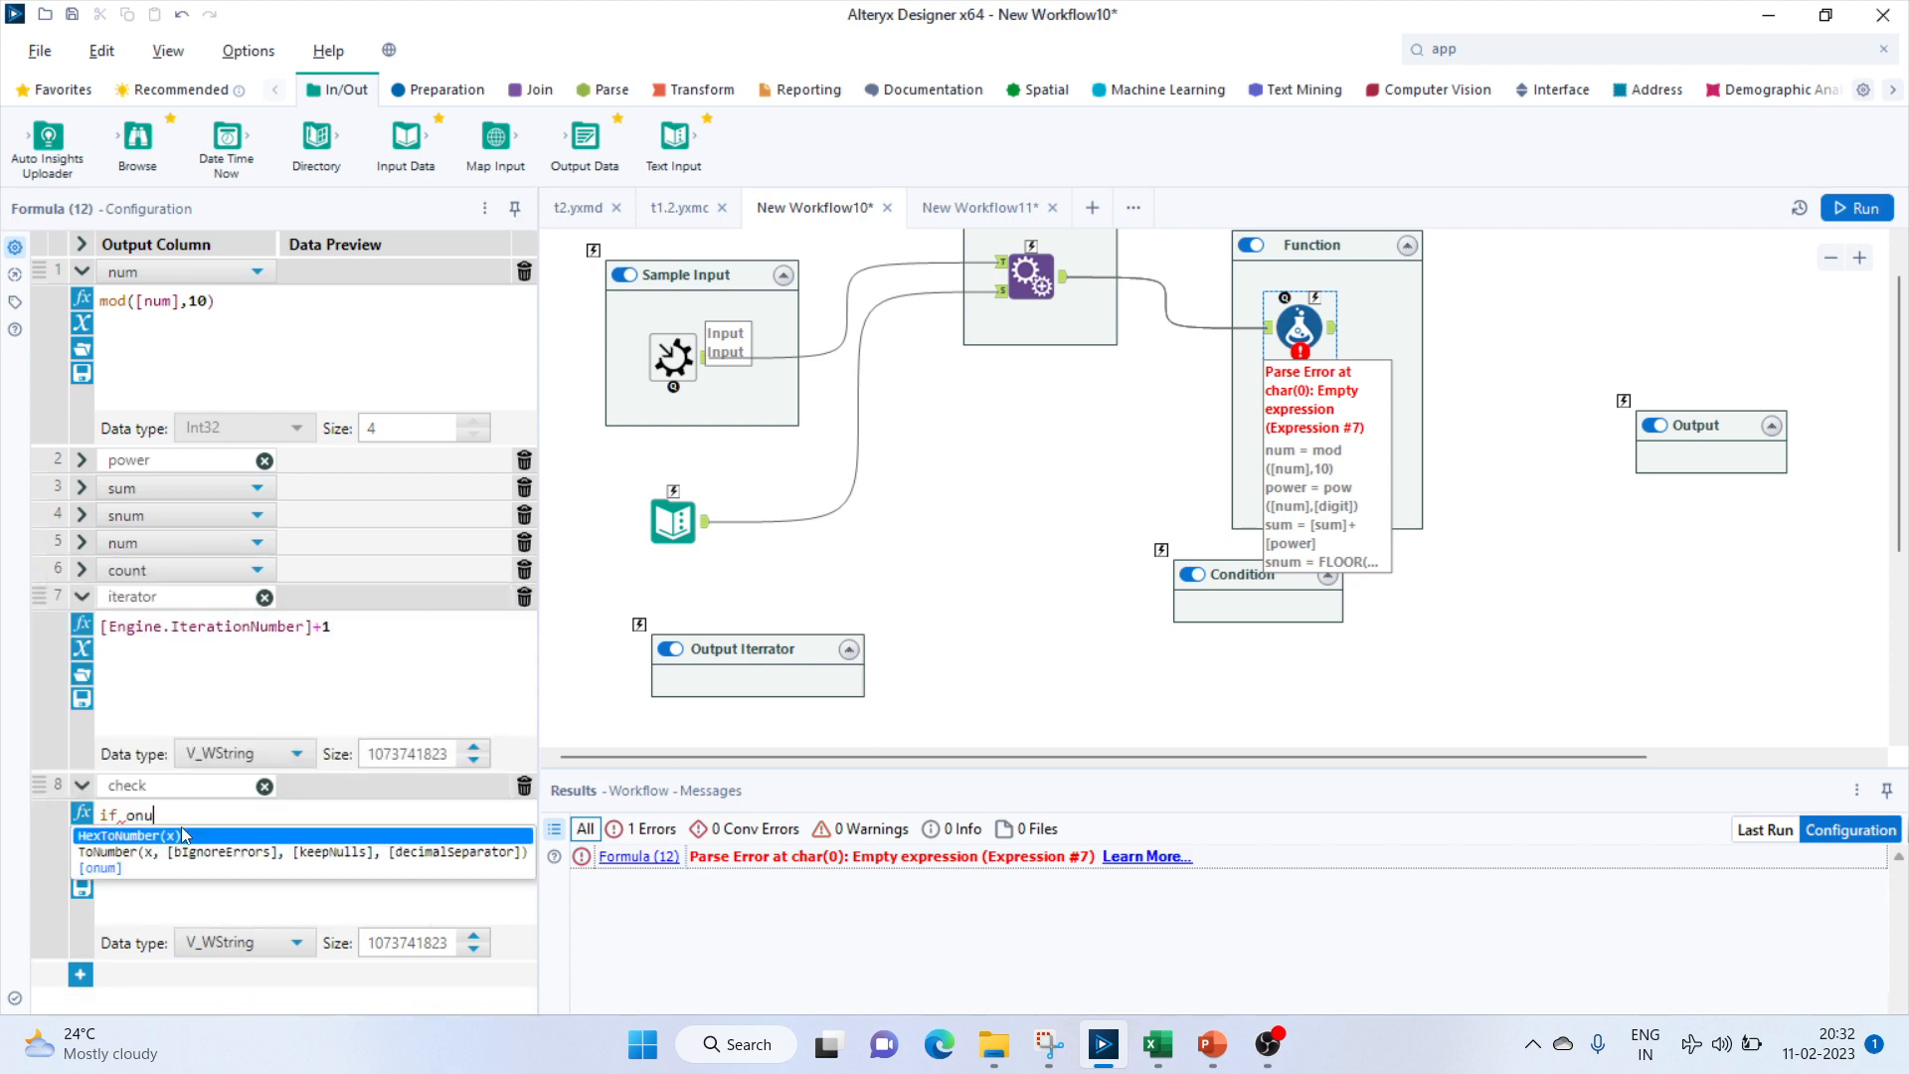
{"action": "double_click", "coordinate": [118, 871]}
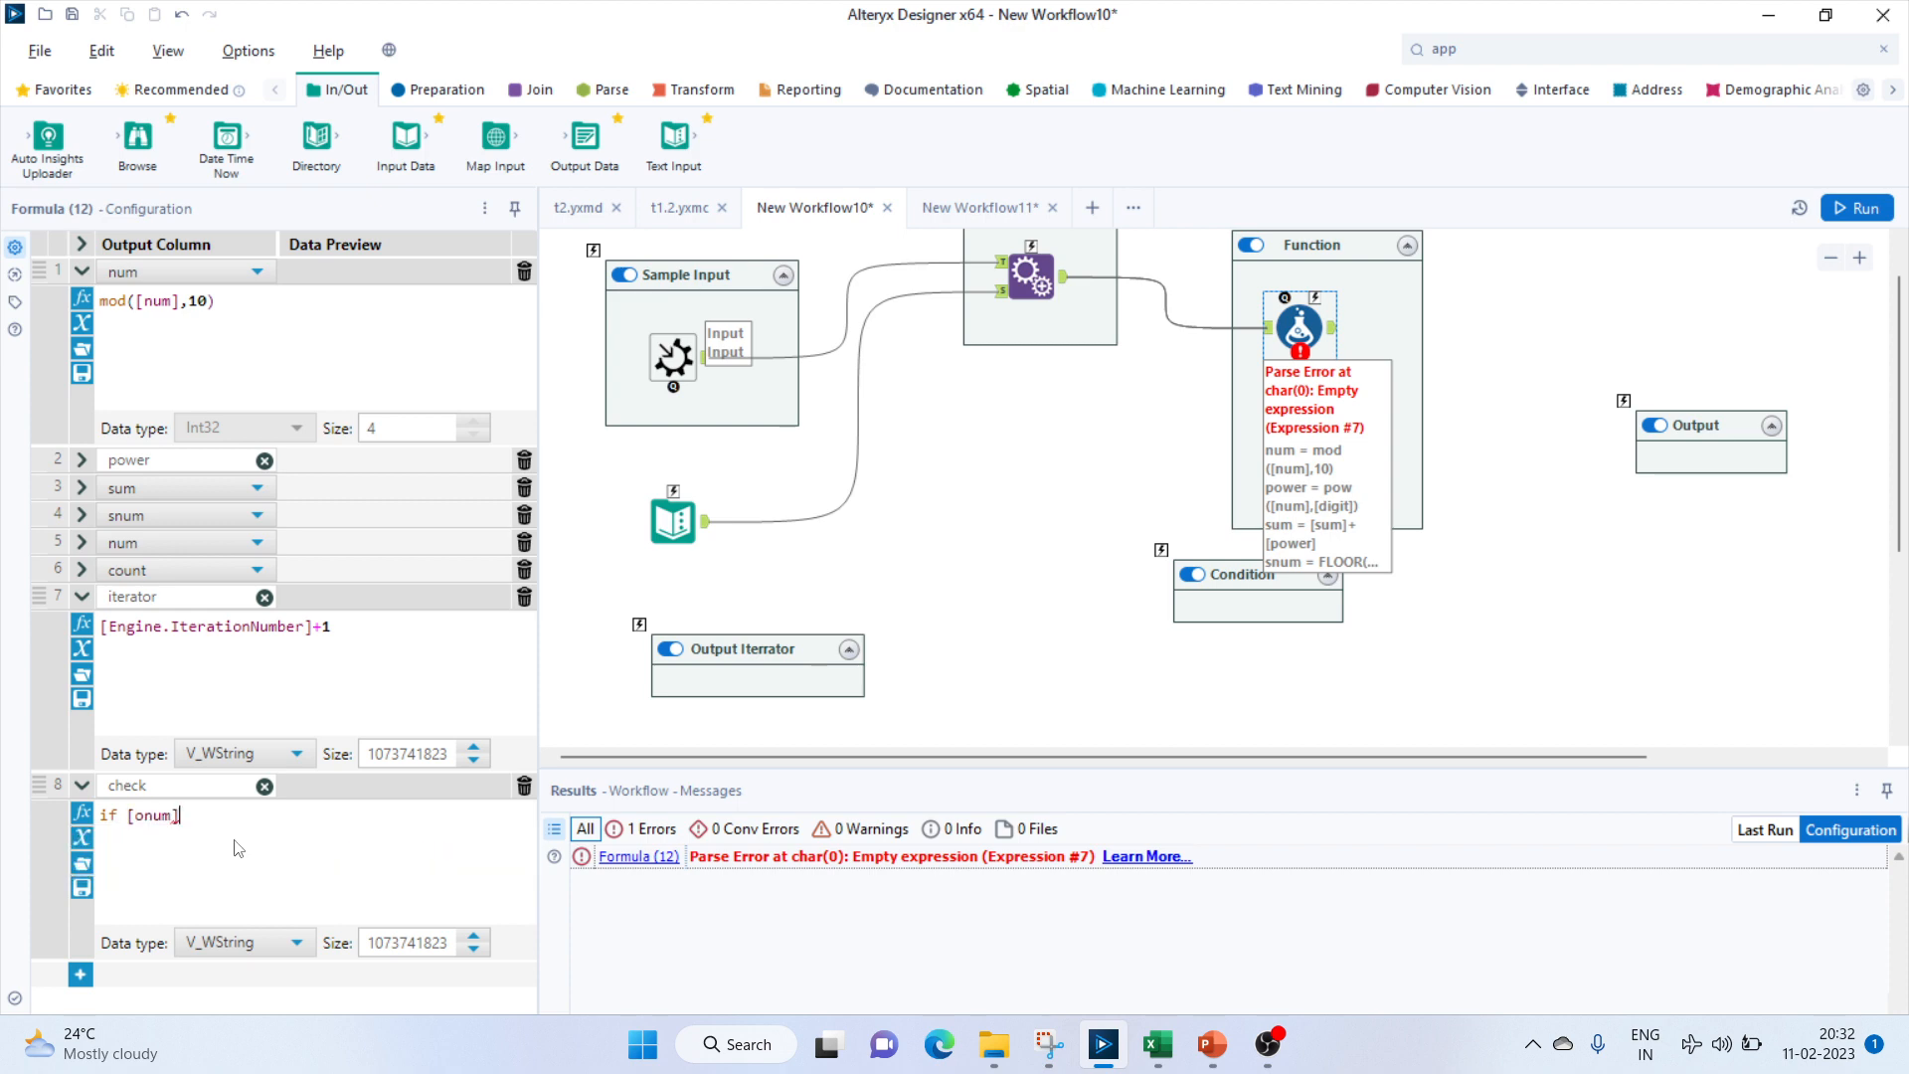
{"action": "type", "text": "=sum"}
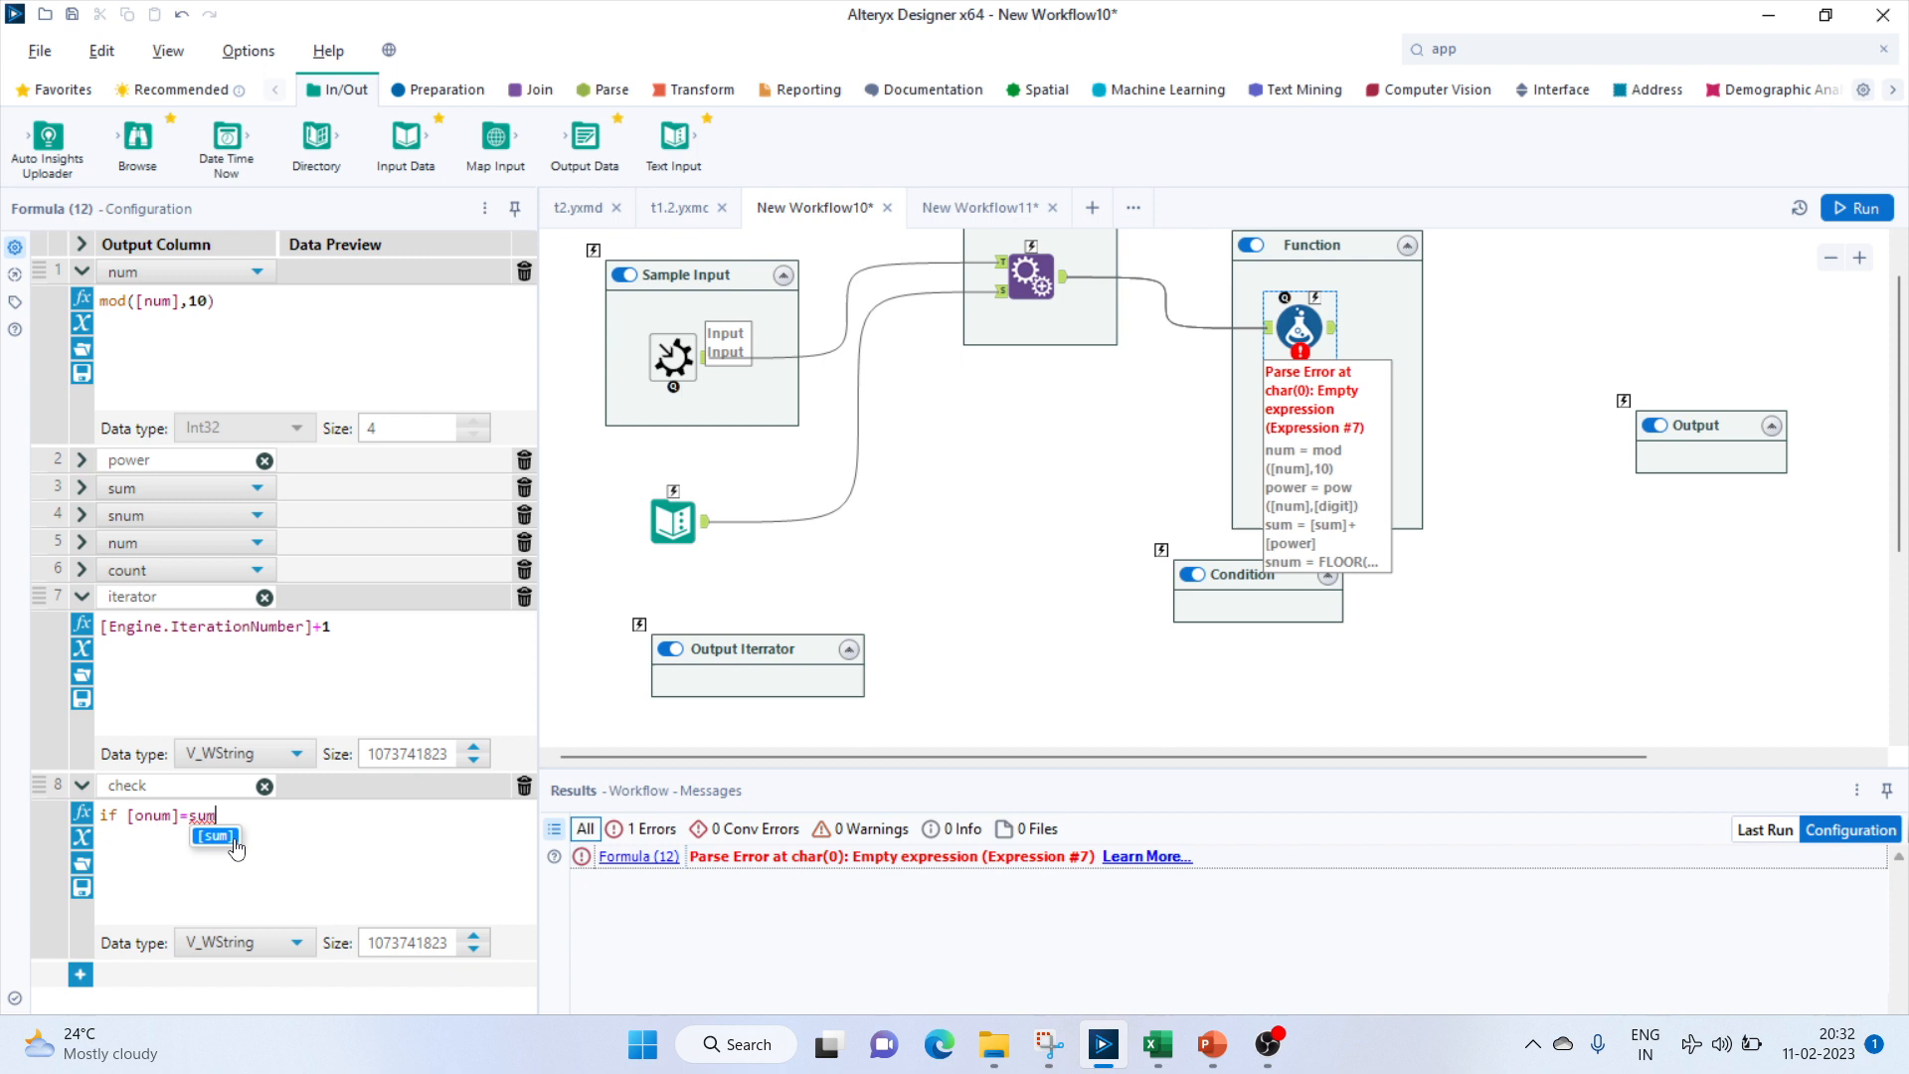
{"action": "double_click", "coordinate": [234, 842]}
Complete the check expression with then "Armstrong", else "no" and endif on separate lines.
{"action": "key", "text": "Return"}
{"action": "type", "text": "then \"Armstrong\""}
{"action": "key", "text": "Return"}
{"action": "type", "text": "else"}
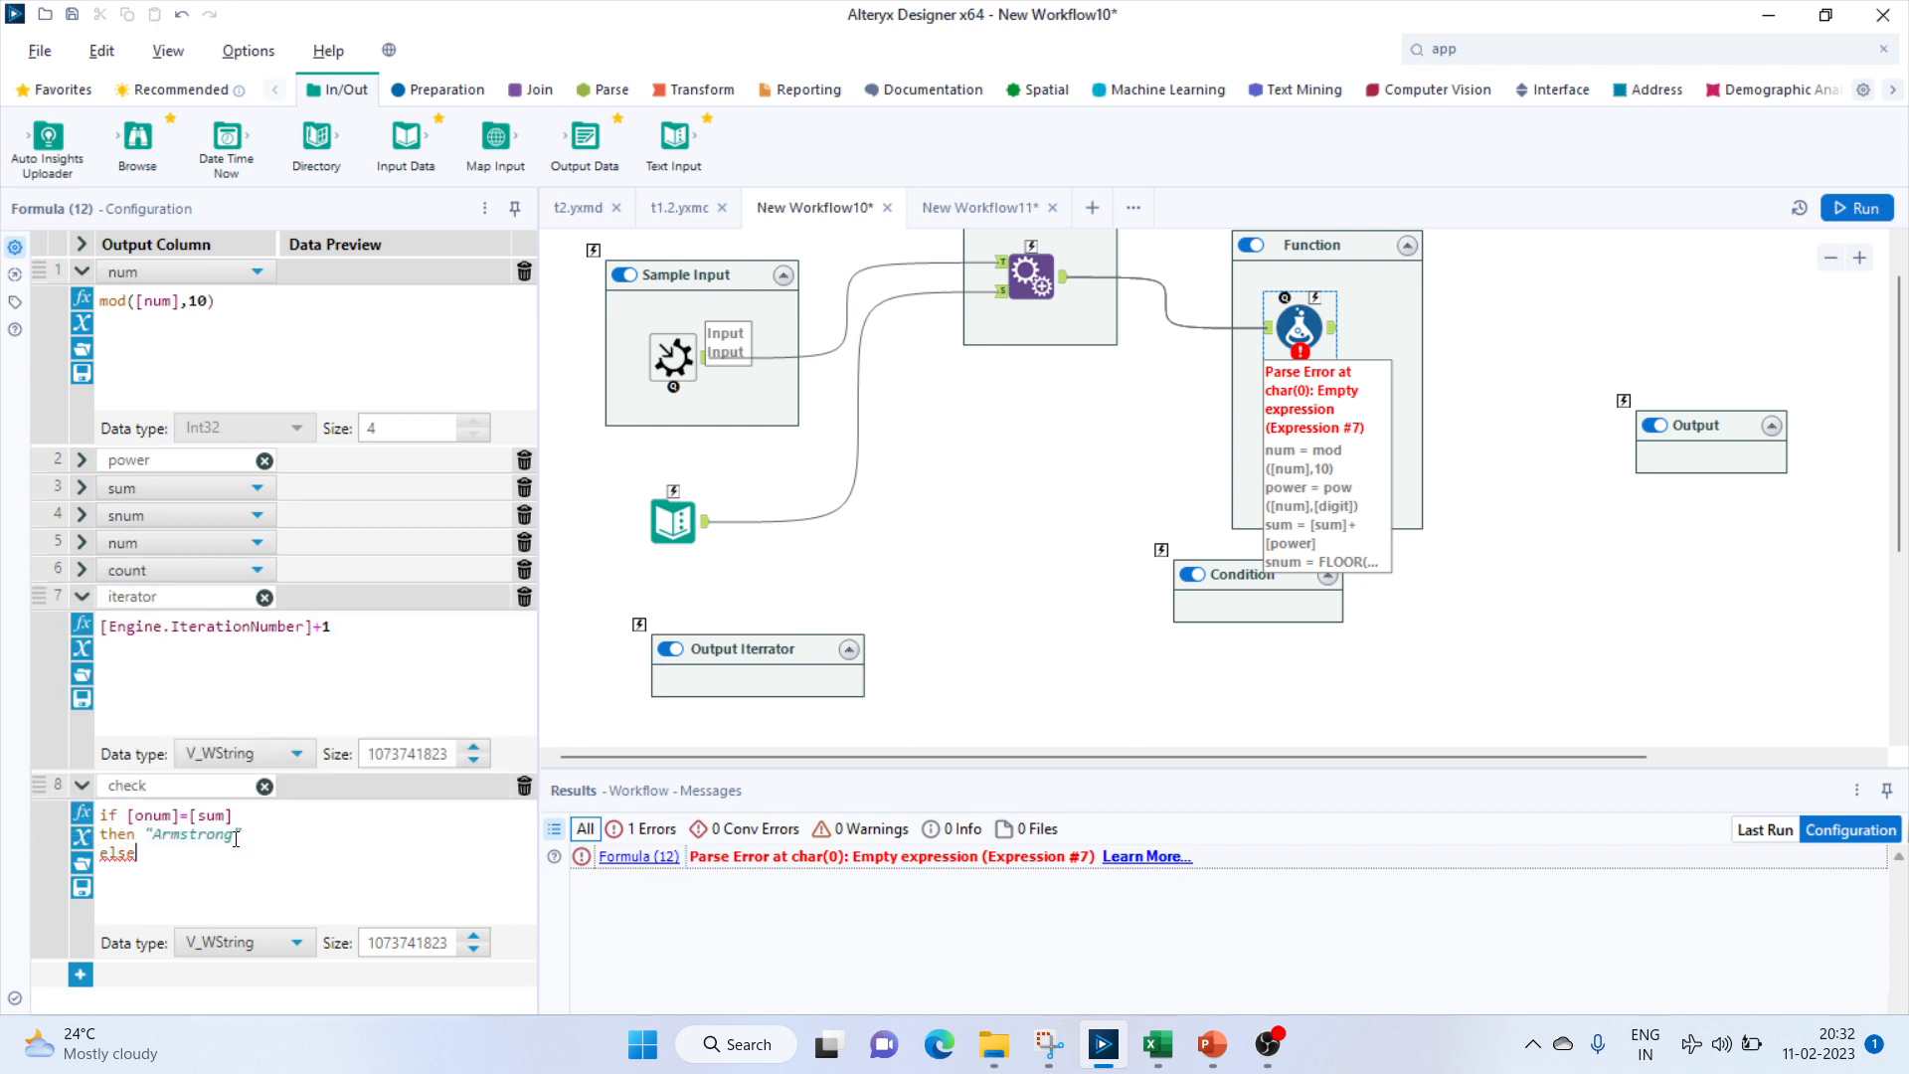
{"action": "key", "text": "Return"}
{"action": "type", "text": "\"no\""}
{"action": "key", "text": "Return"}
{"action": "type", "text": "endi"}
{"action": "type", "text": "f"}
{"action": "left_click", "coordinate": [1037, 517]}
{"action": "scroll", "coordinate": [1041, 527], "scroll_direction": "up", "scroll_amount": 1}
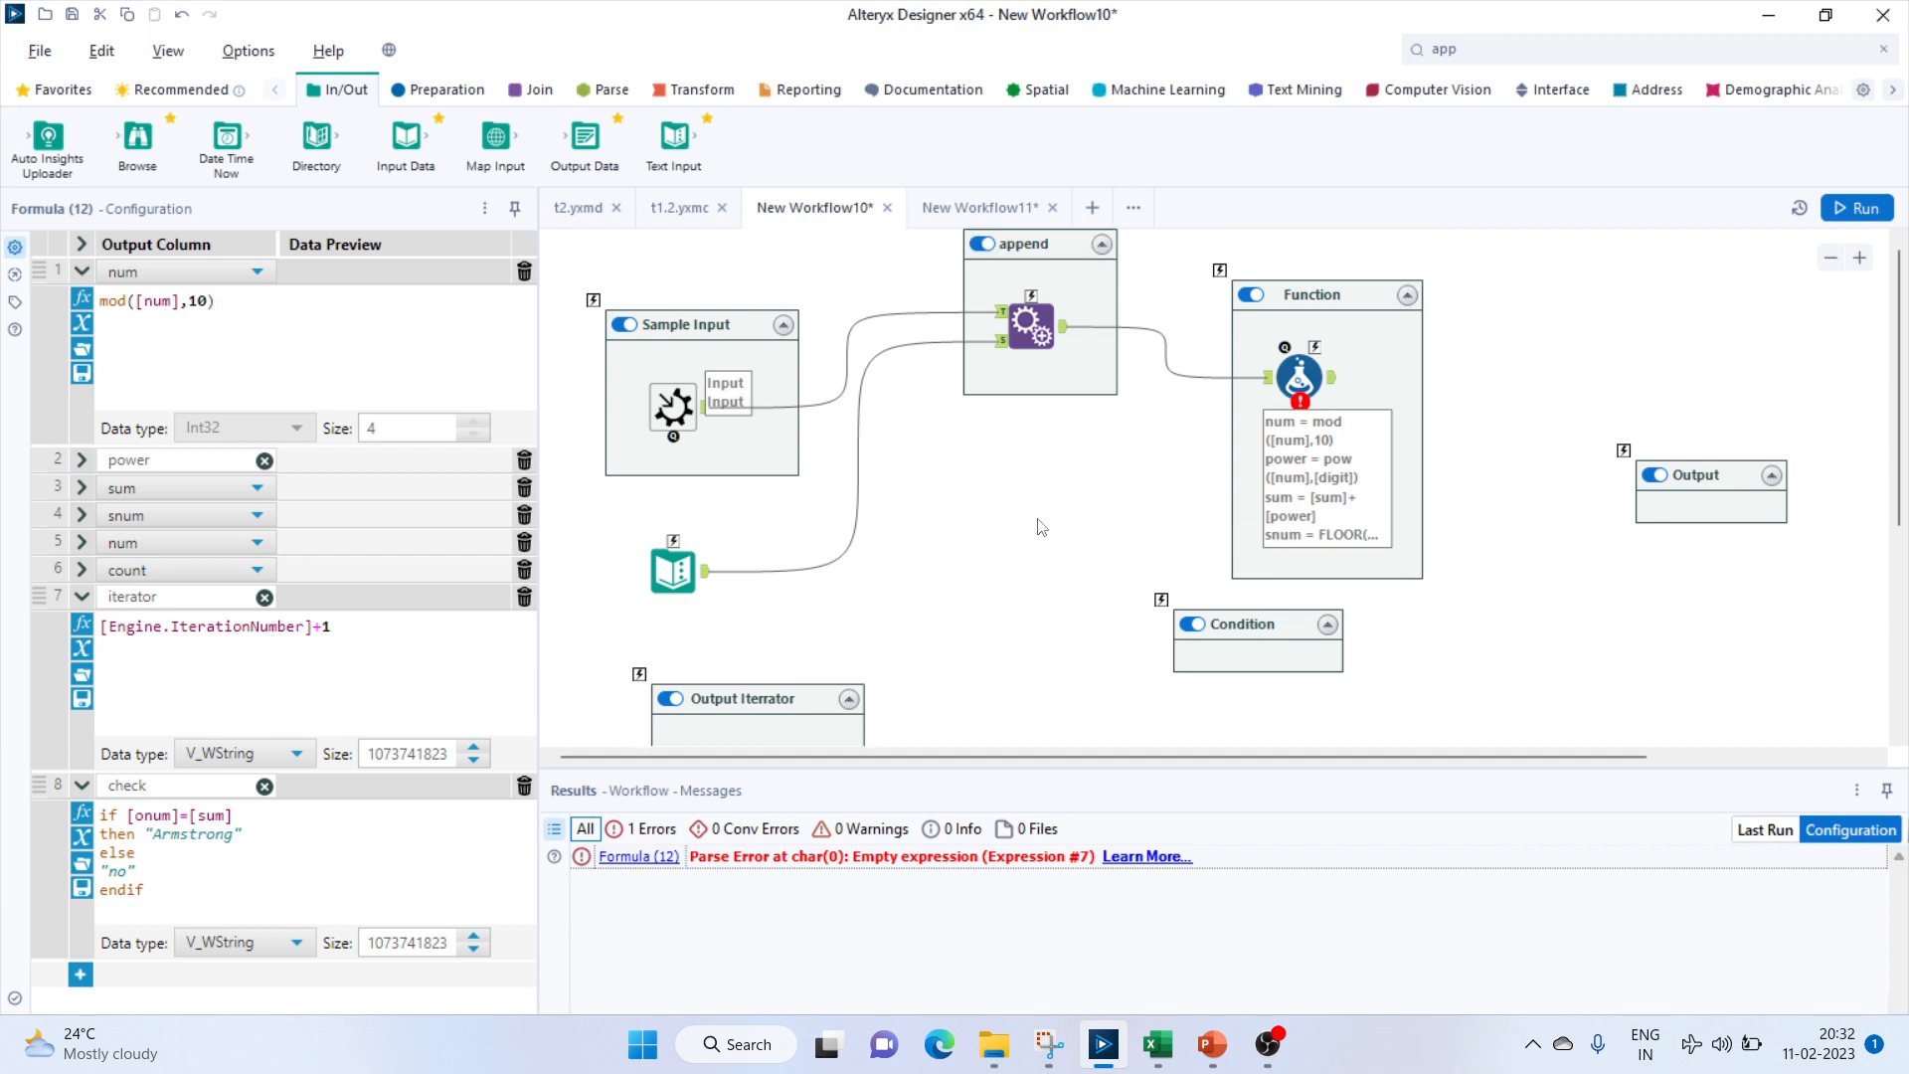
Set the data type of the iterator column in the Formula tool to Int64.
{"action": "left_click", "coordinate": [1299, 377]}
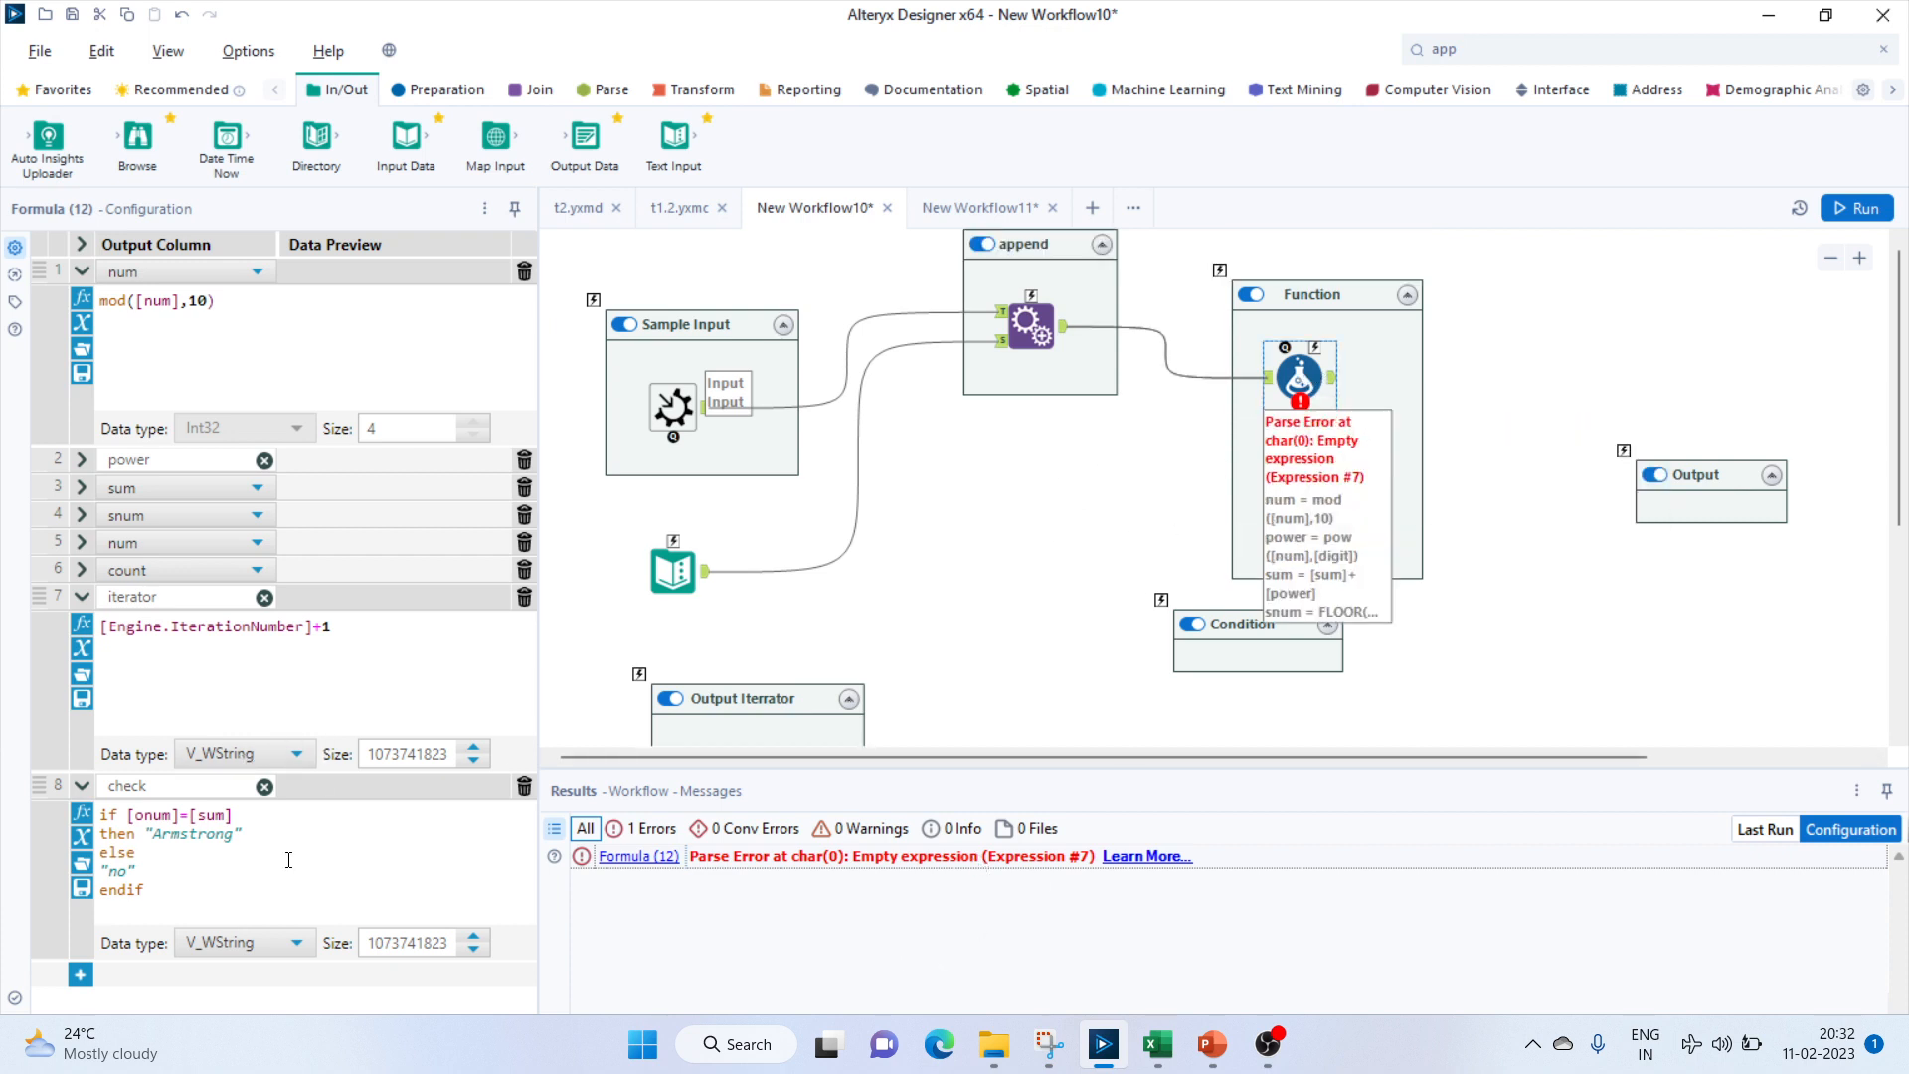
{"action": "left_click", "coordinate": [229, 754]}
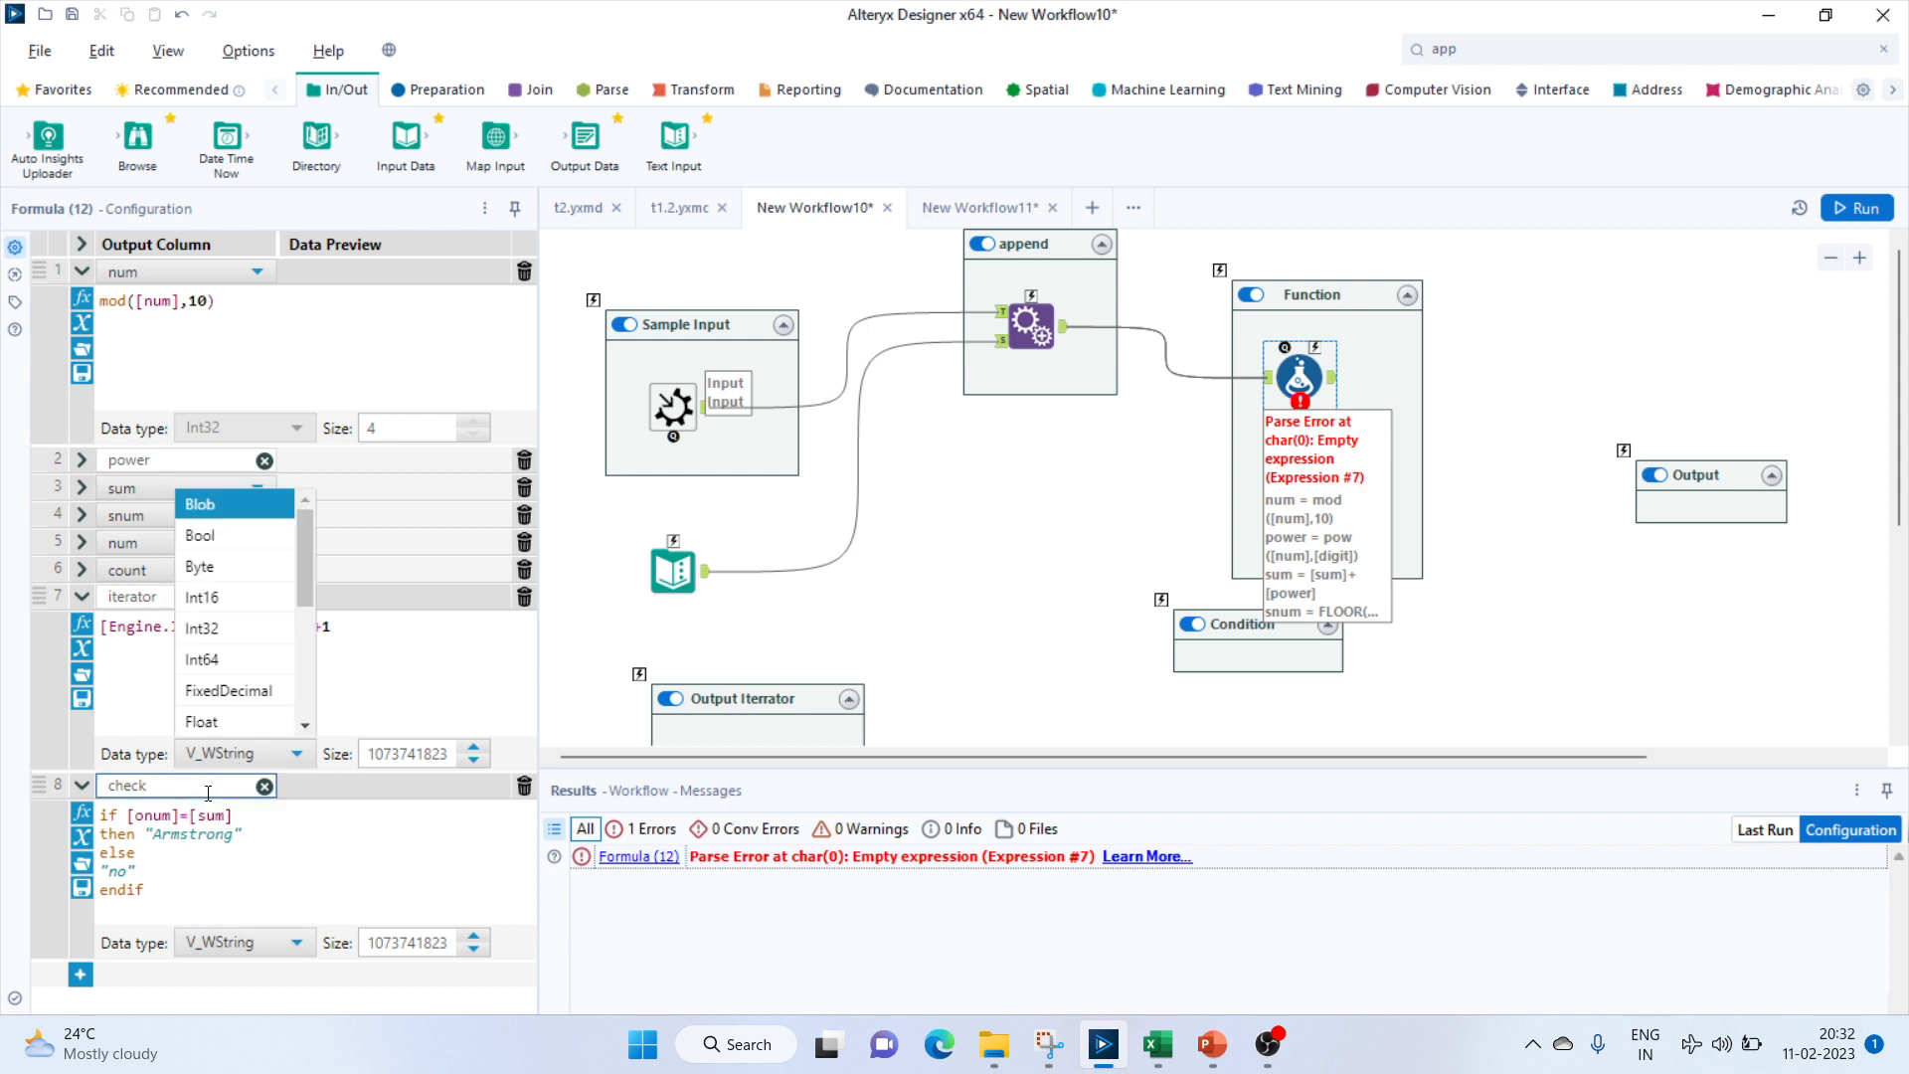
{"action": "left_click", "coordinate": [210, 662]}
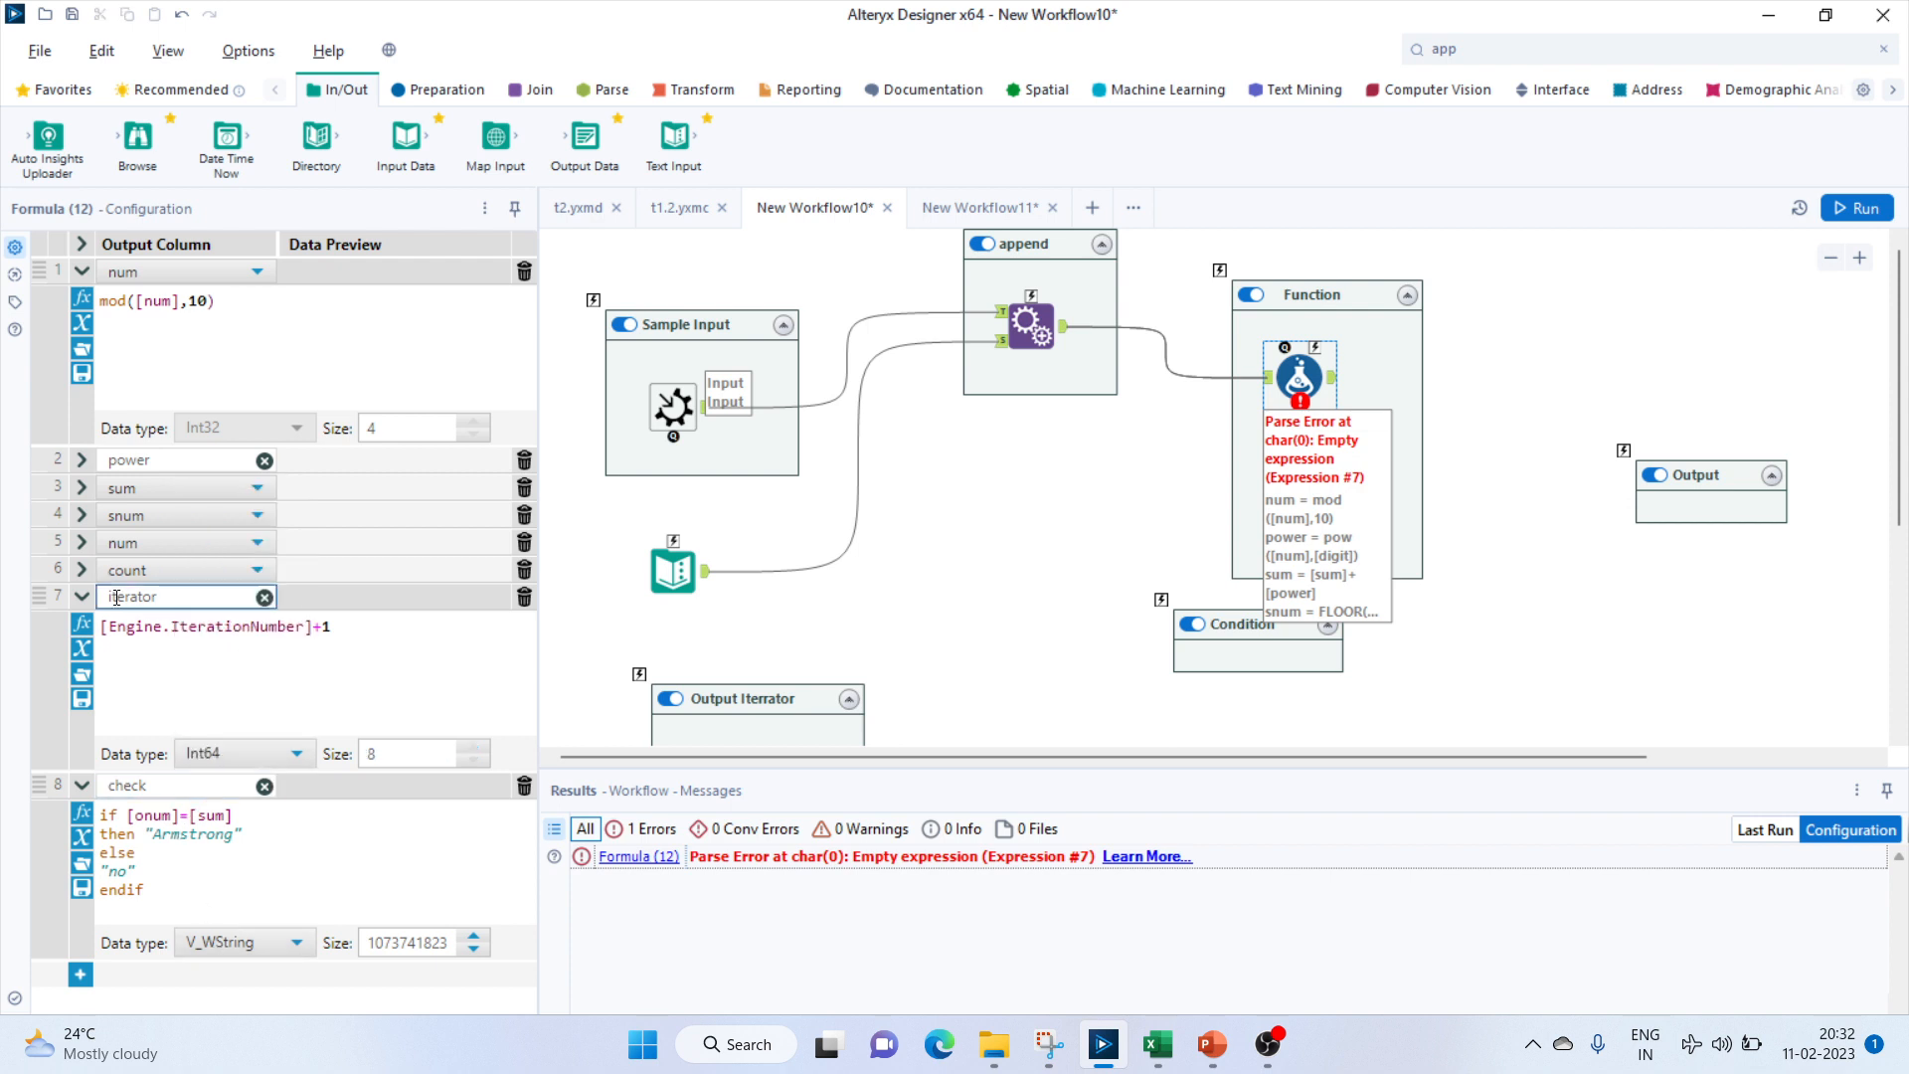
Expand the count expression to compare its data type, and set the iterator column's data type to Int32.
{"action": "left_click", "coordinate": [81, 569]}
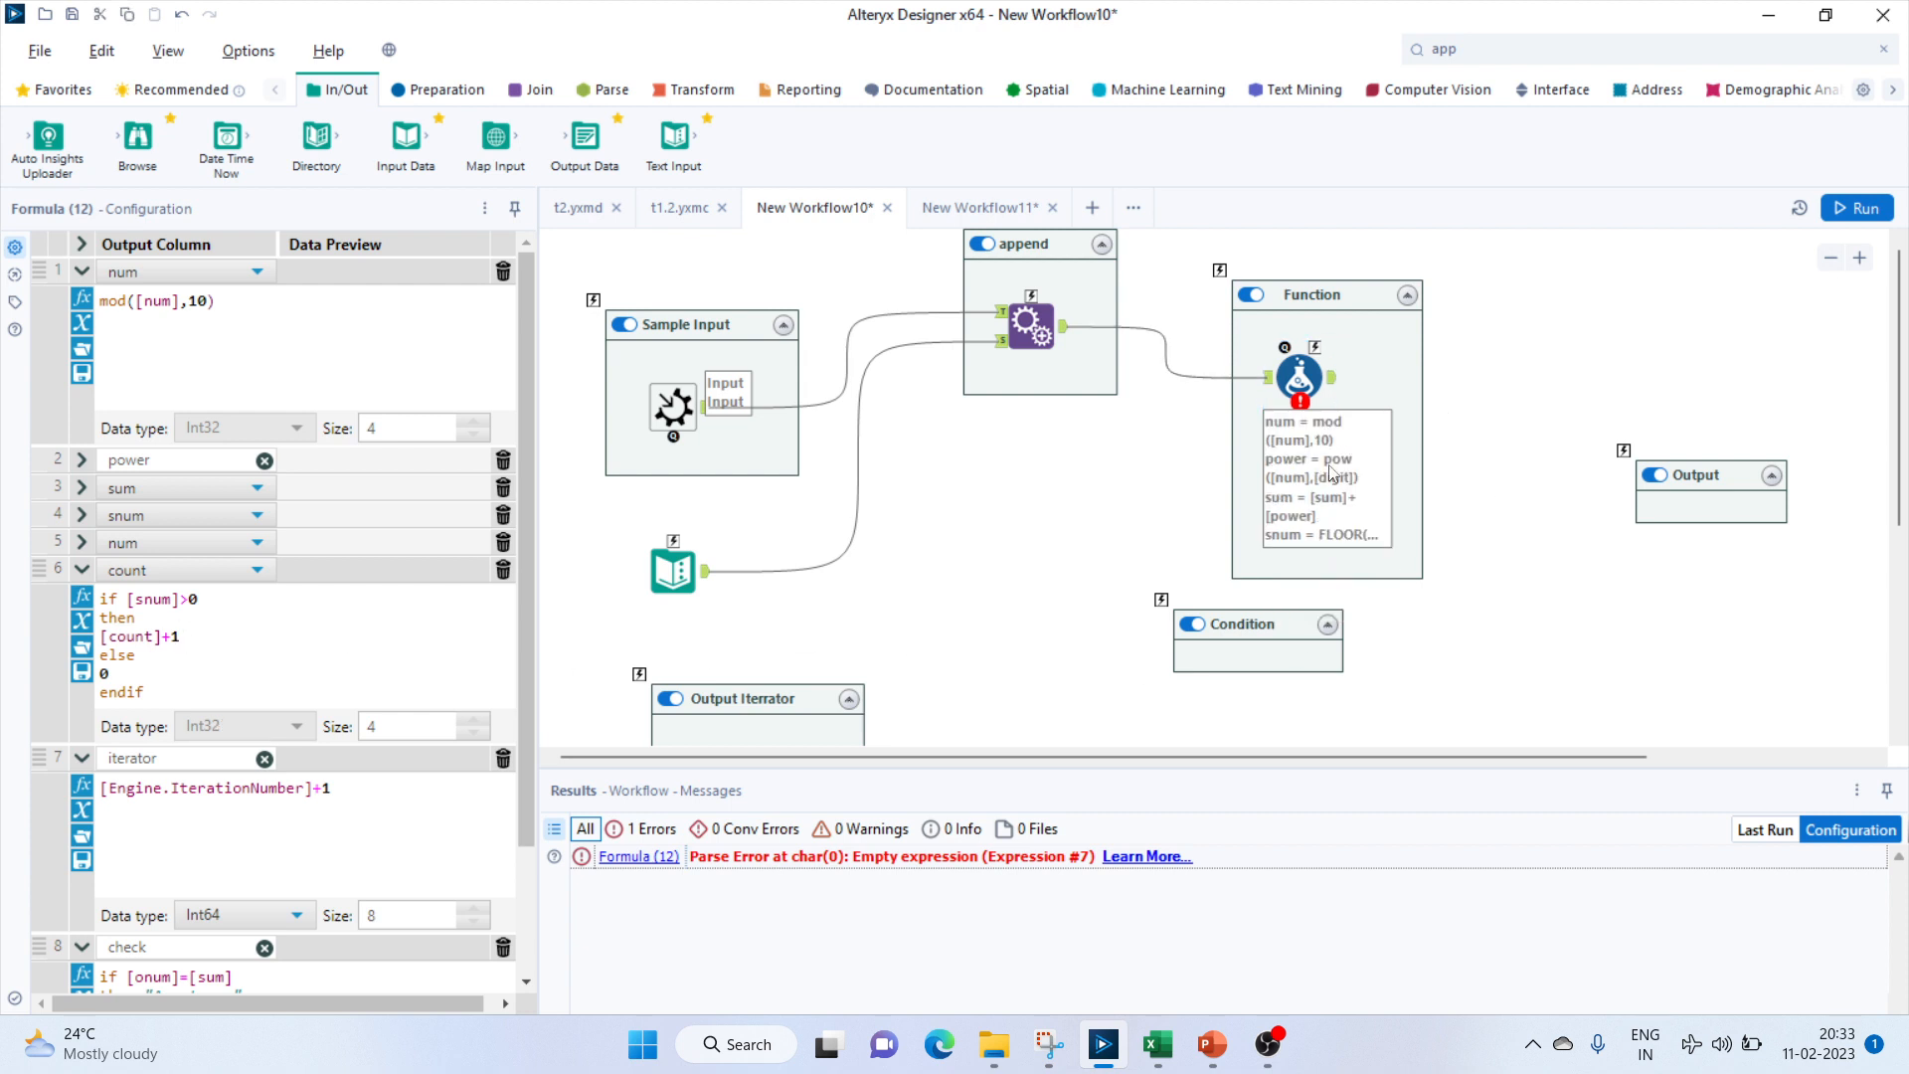
{"action": "mouse_move", "coordinate": [1315, 380]}
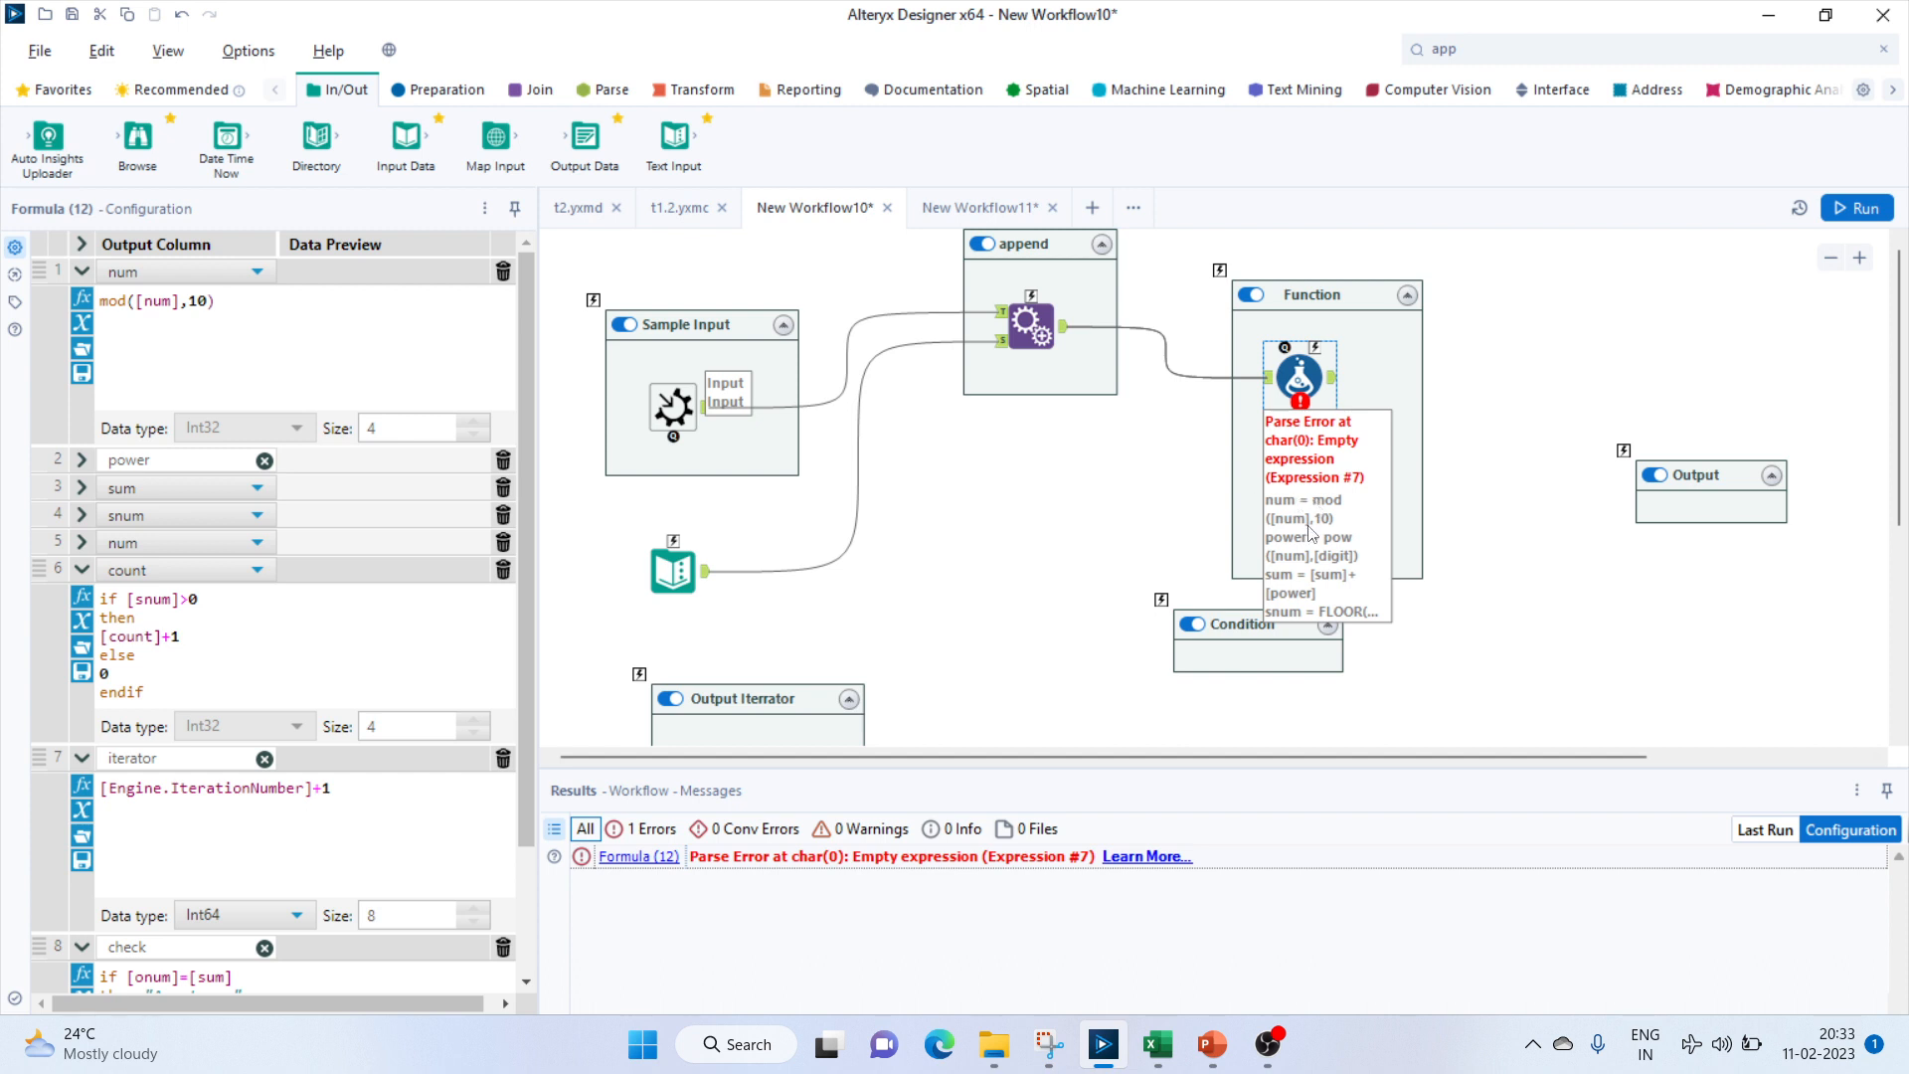
{"action": "scroll", "coordinate": [1302, 593], "scroll_direction": "down", "scroll_amount": 1}
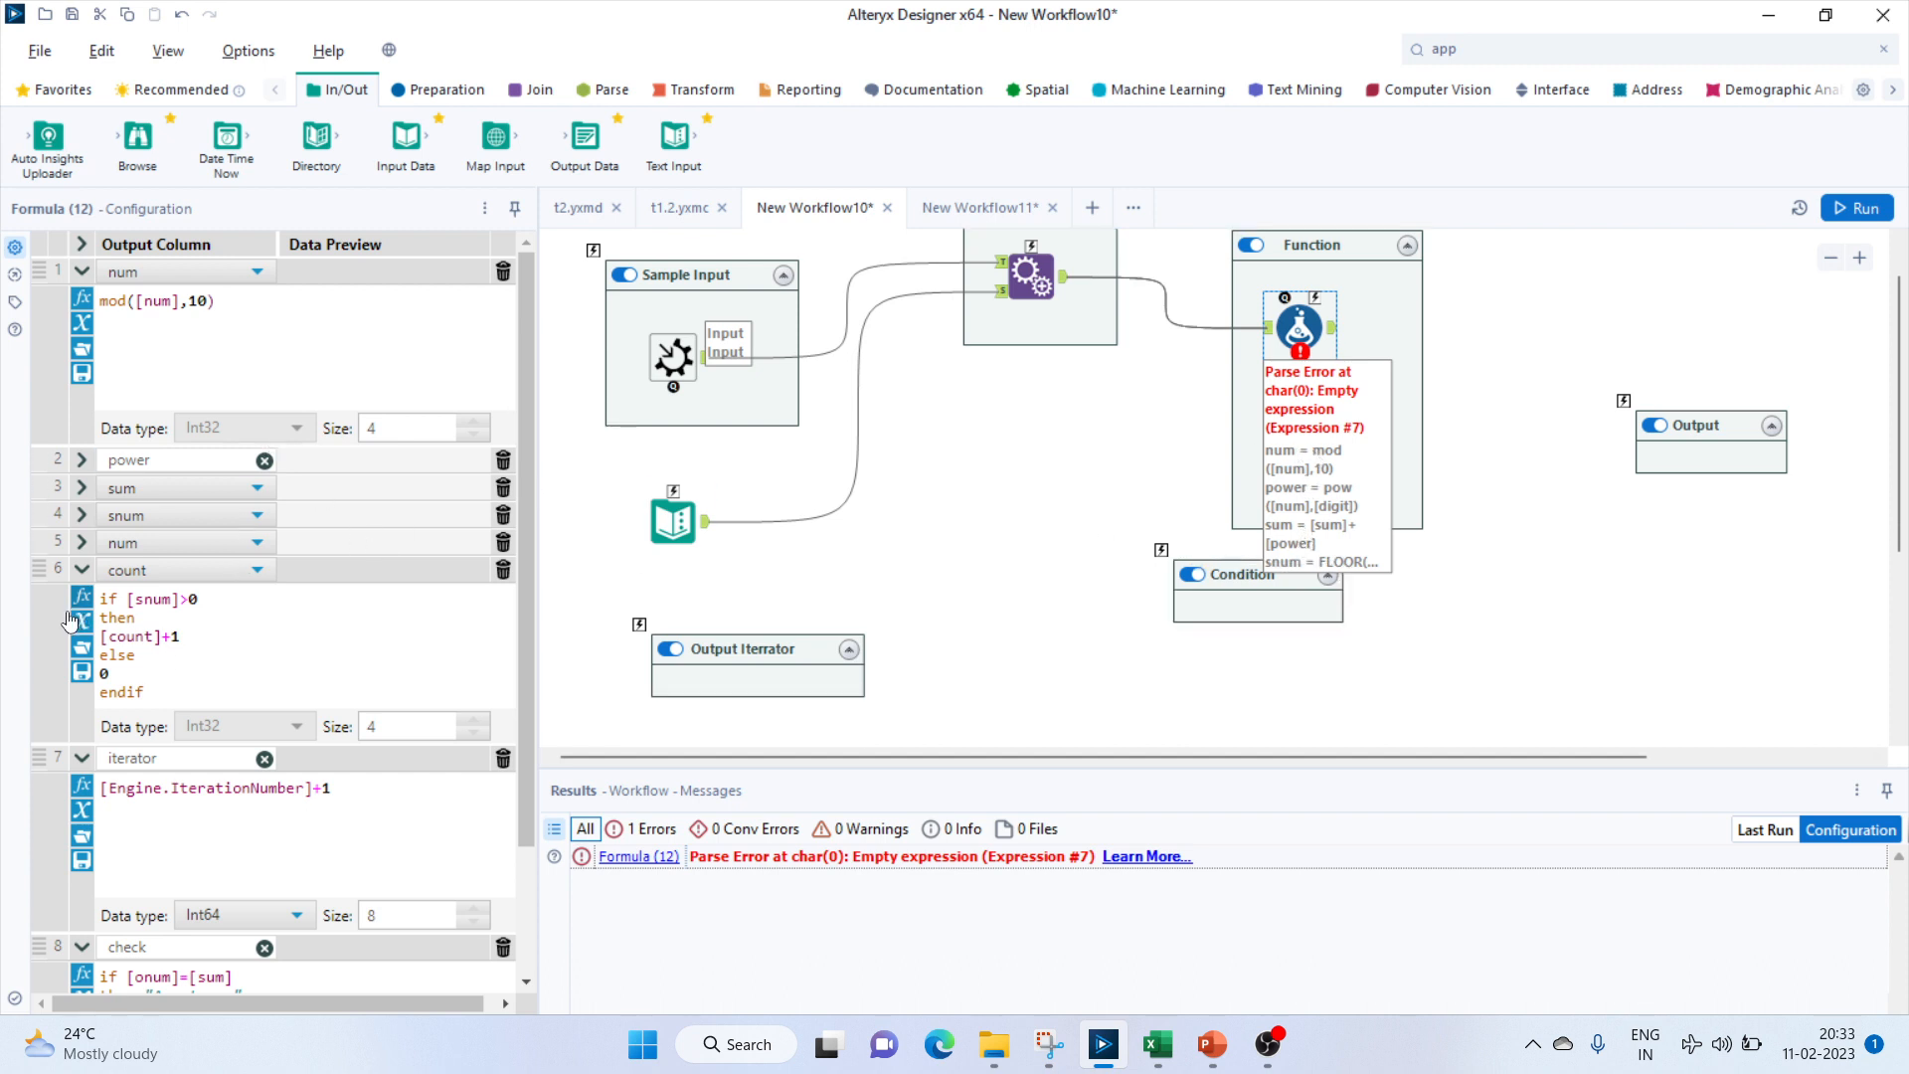
{"action": "left_click", "coordinate": [171, 815]}
{"action": "left_click", "coordinate": [786, 694]}
{"action": "left_click", "coordinate": [733, 732]}
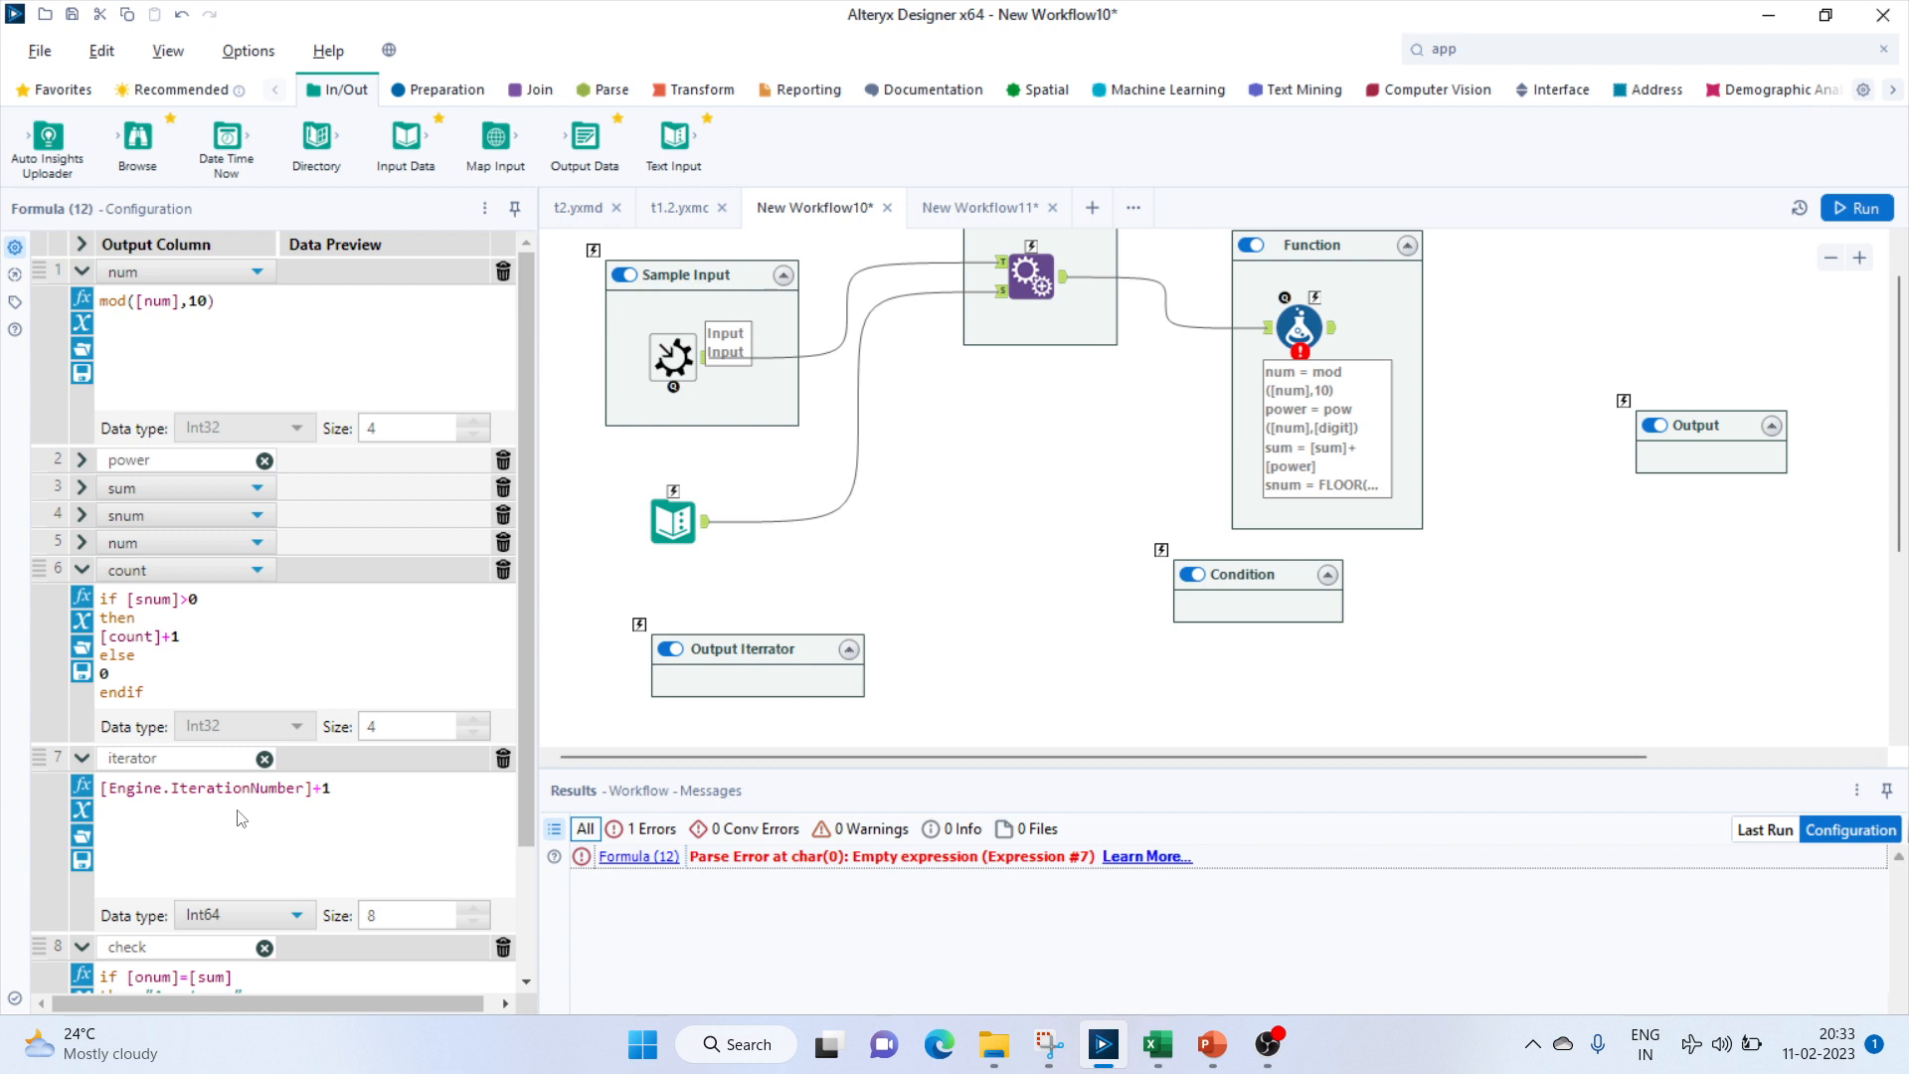
{"action": "left_click", "coordinate": [247, 914]}
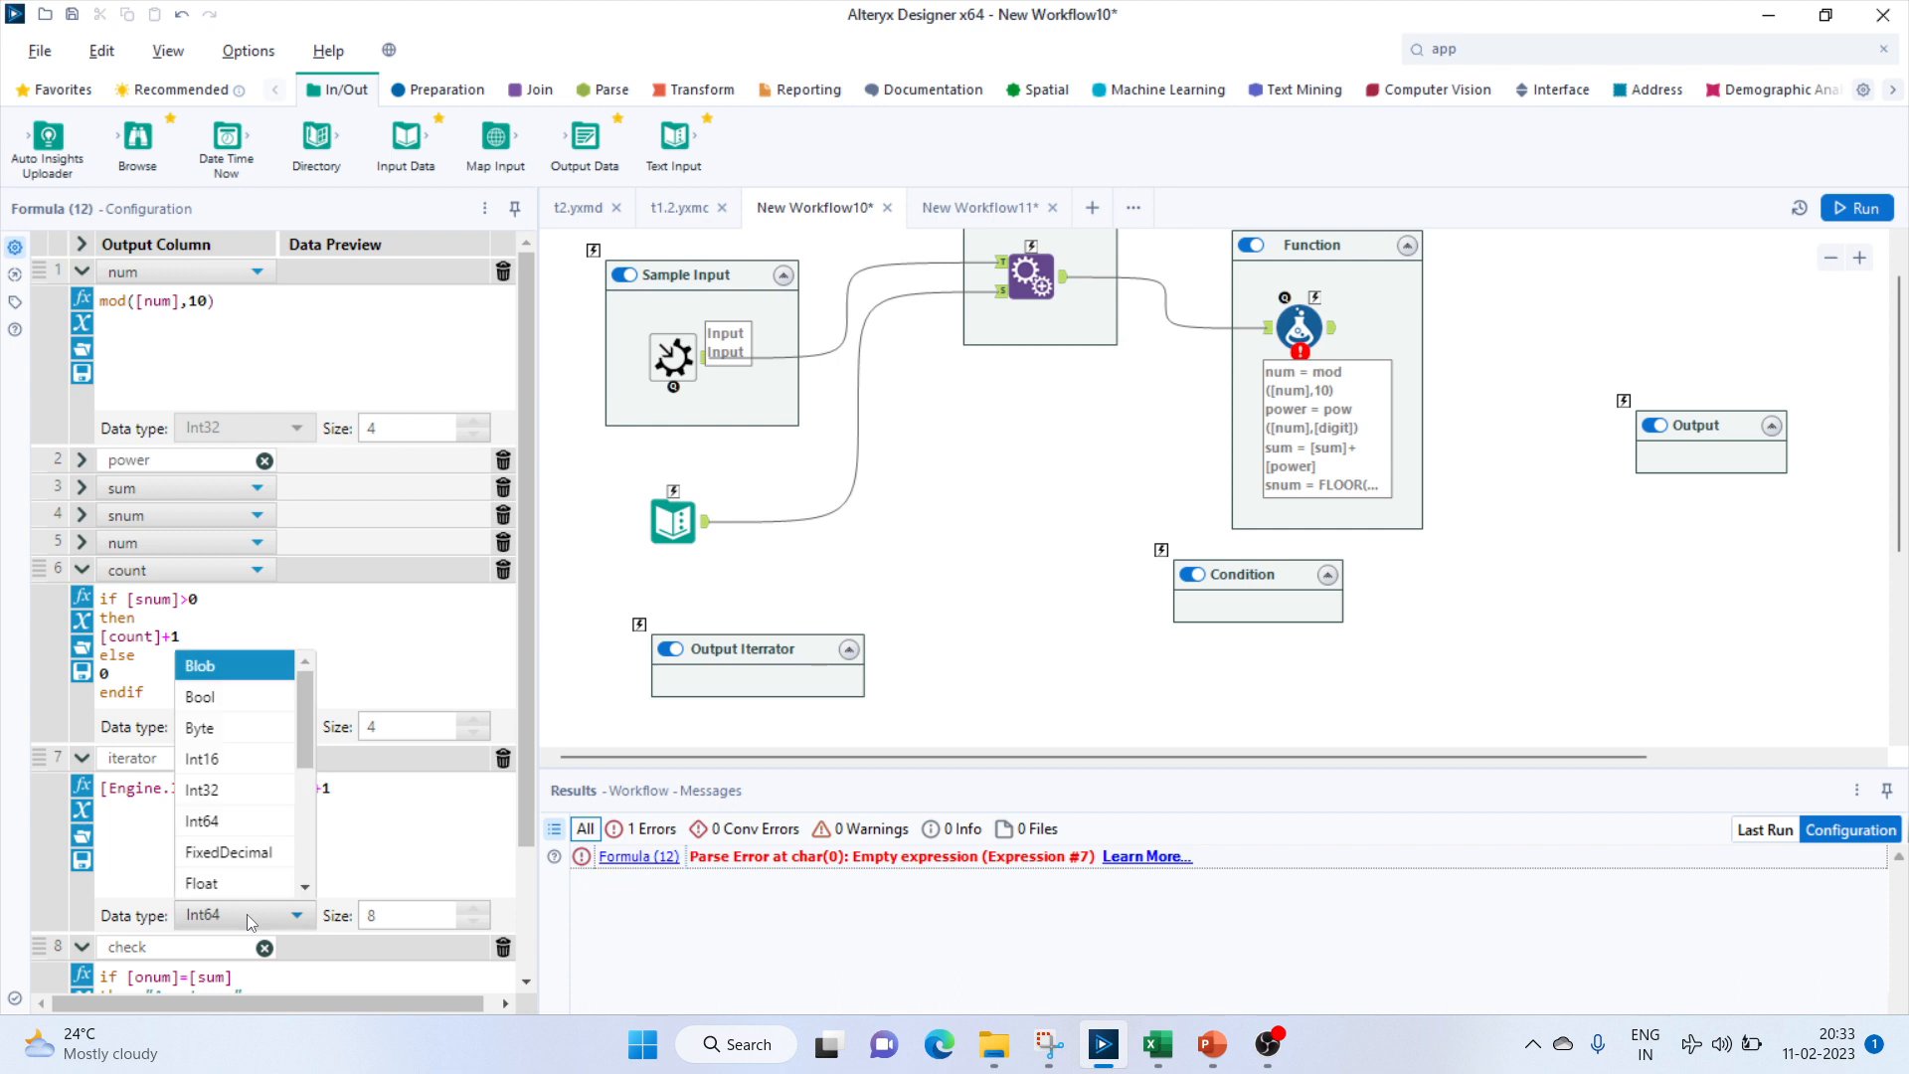
{"action": "left_click", "coordinate": [214, 789]}
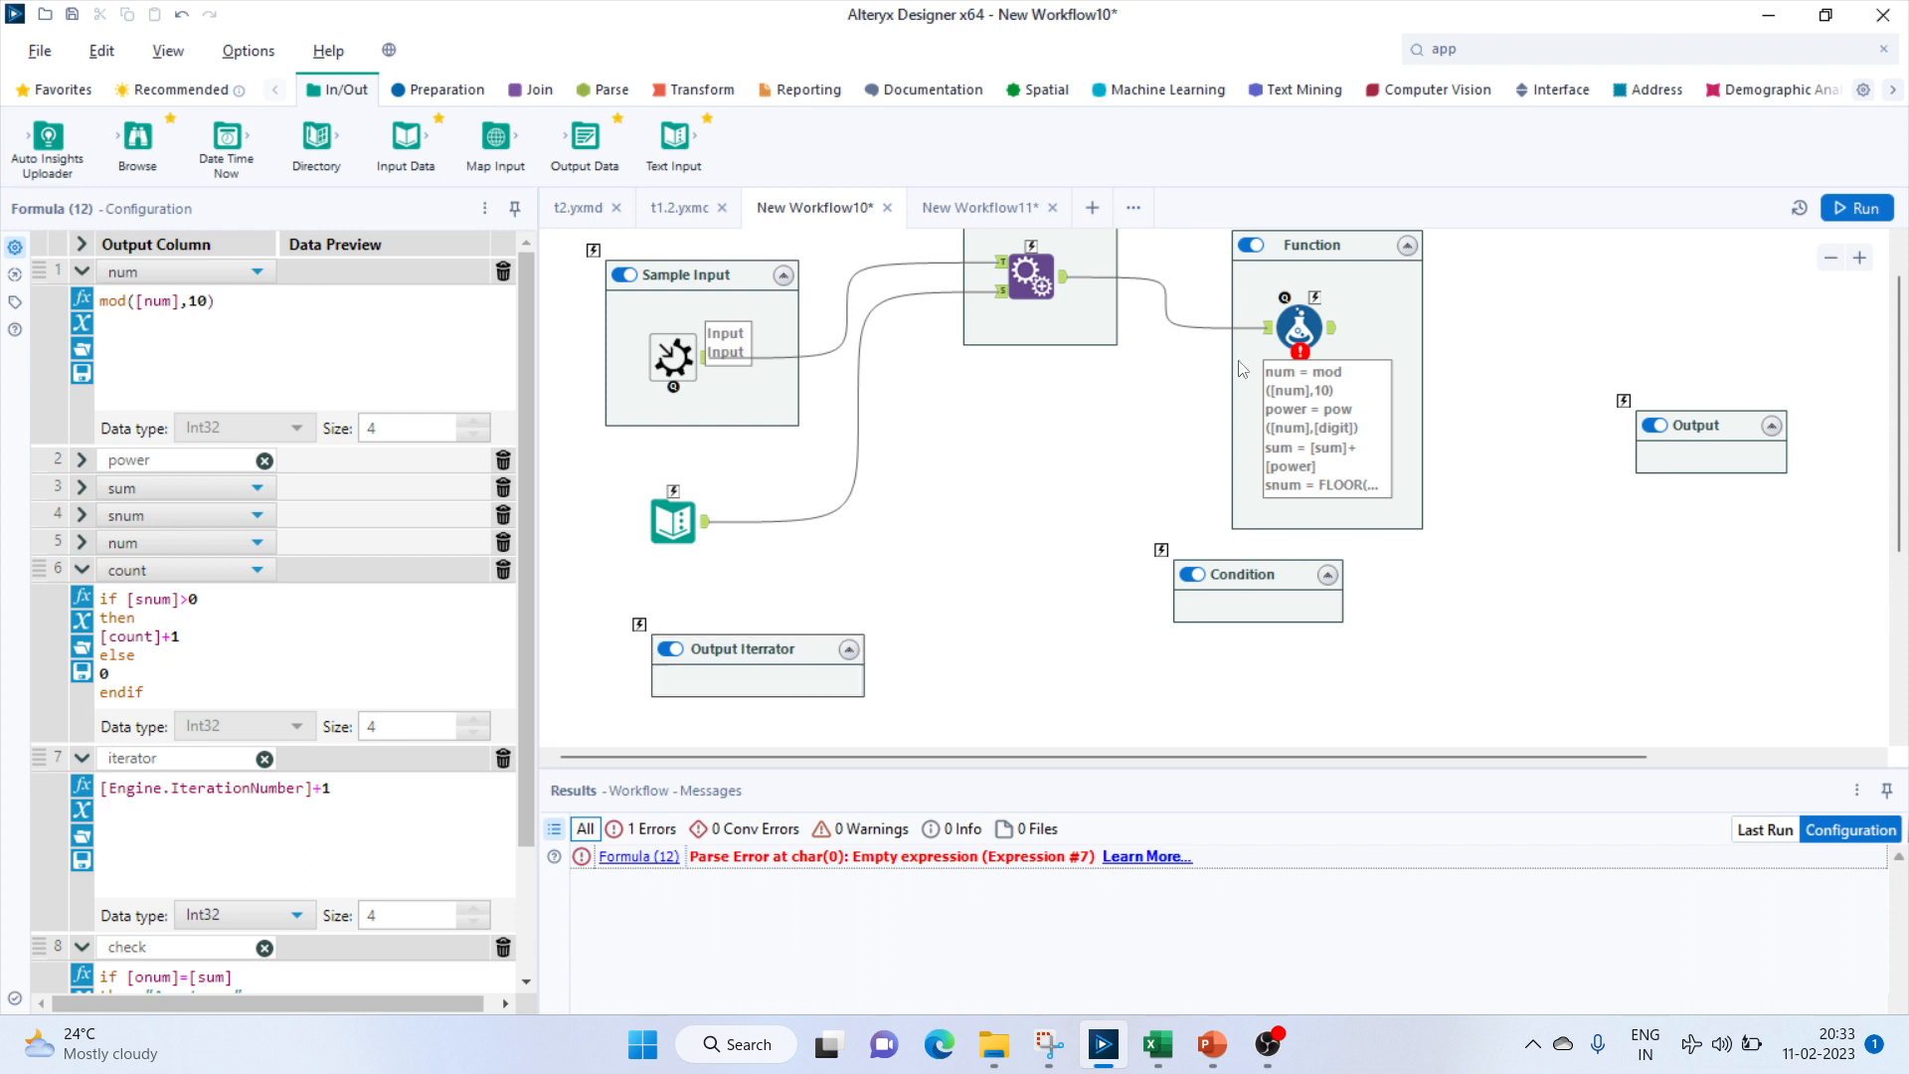
Reposition the empty Condition container and place a Filter tool inside it.
{"action": "left_click_drag", "start_coordinate": [1275, 594], "coordinate": [1215, 639]}
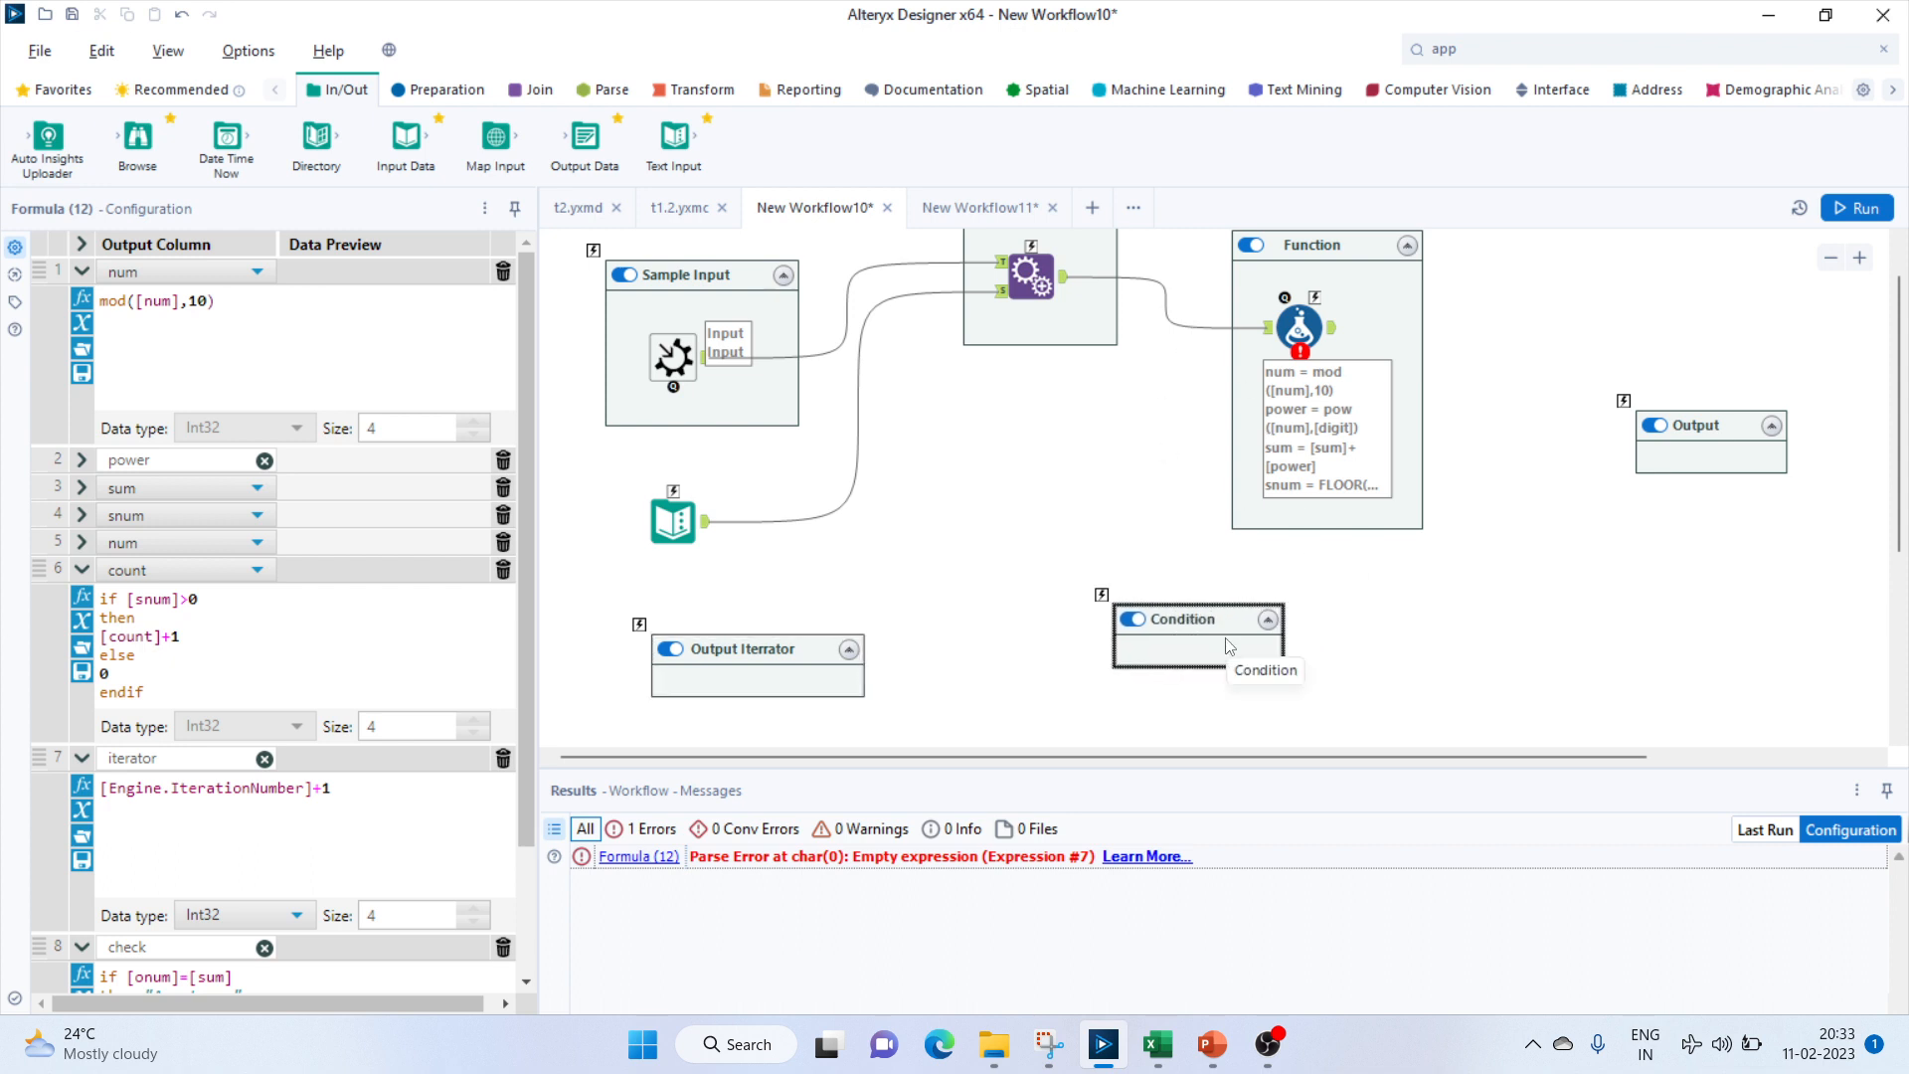
{"action": "left_click", "coordinate": [447, 89]}
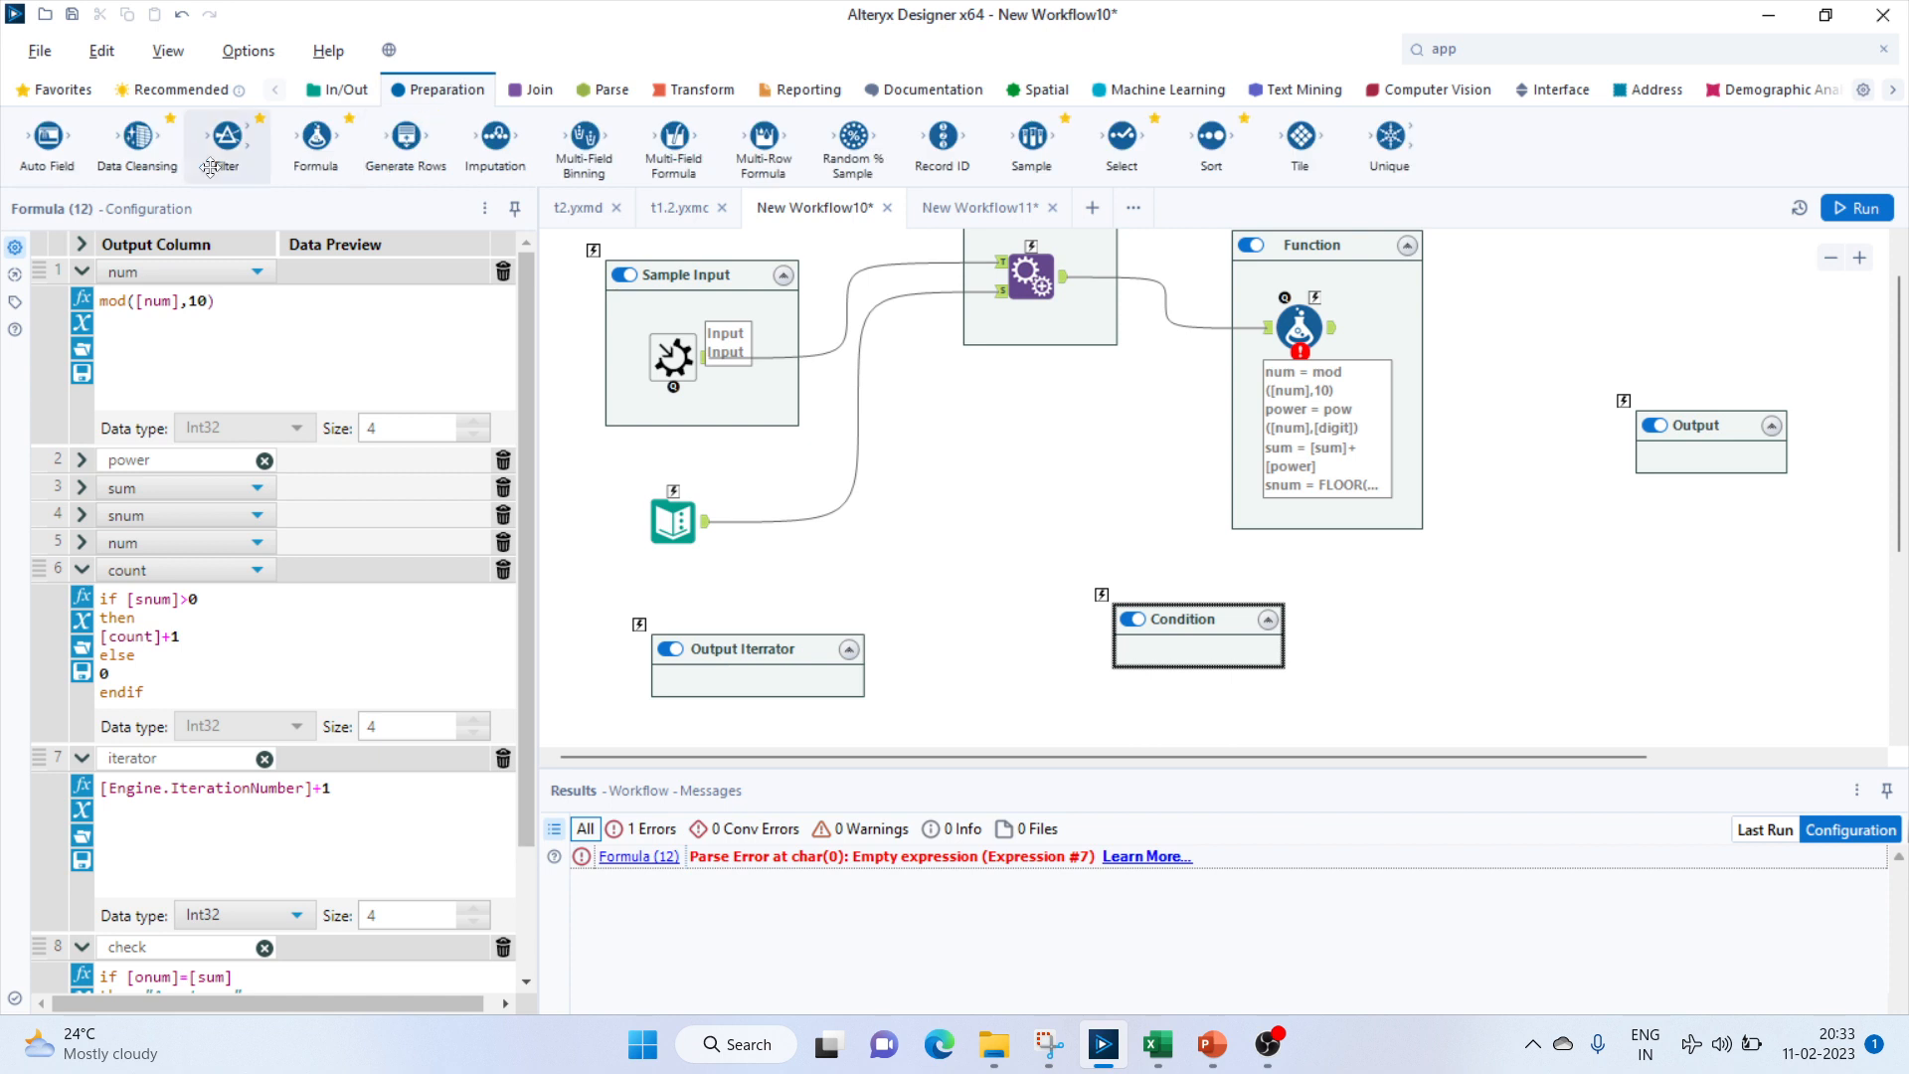
{"action": "left_click_drag", "start_coordinate": [212, 166], "coordinate": [1151, 645]}
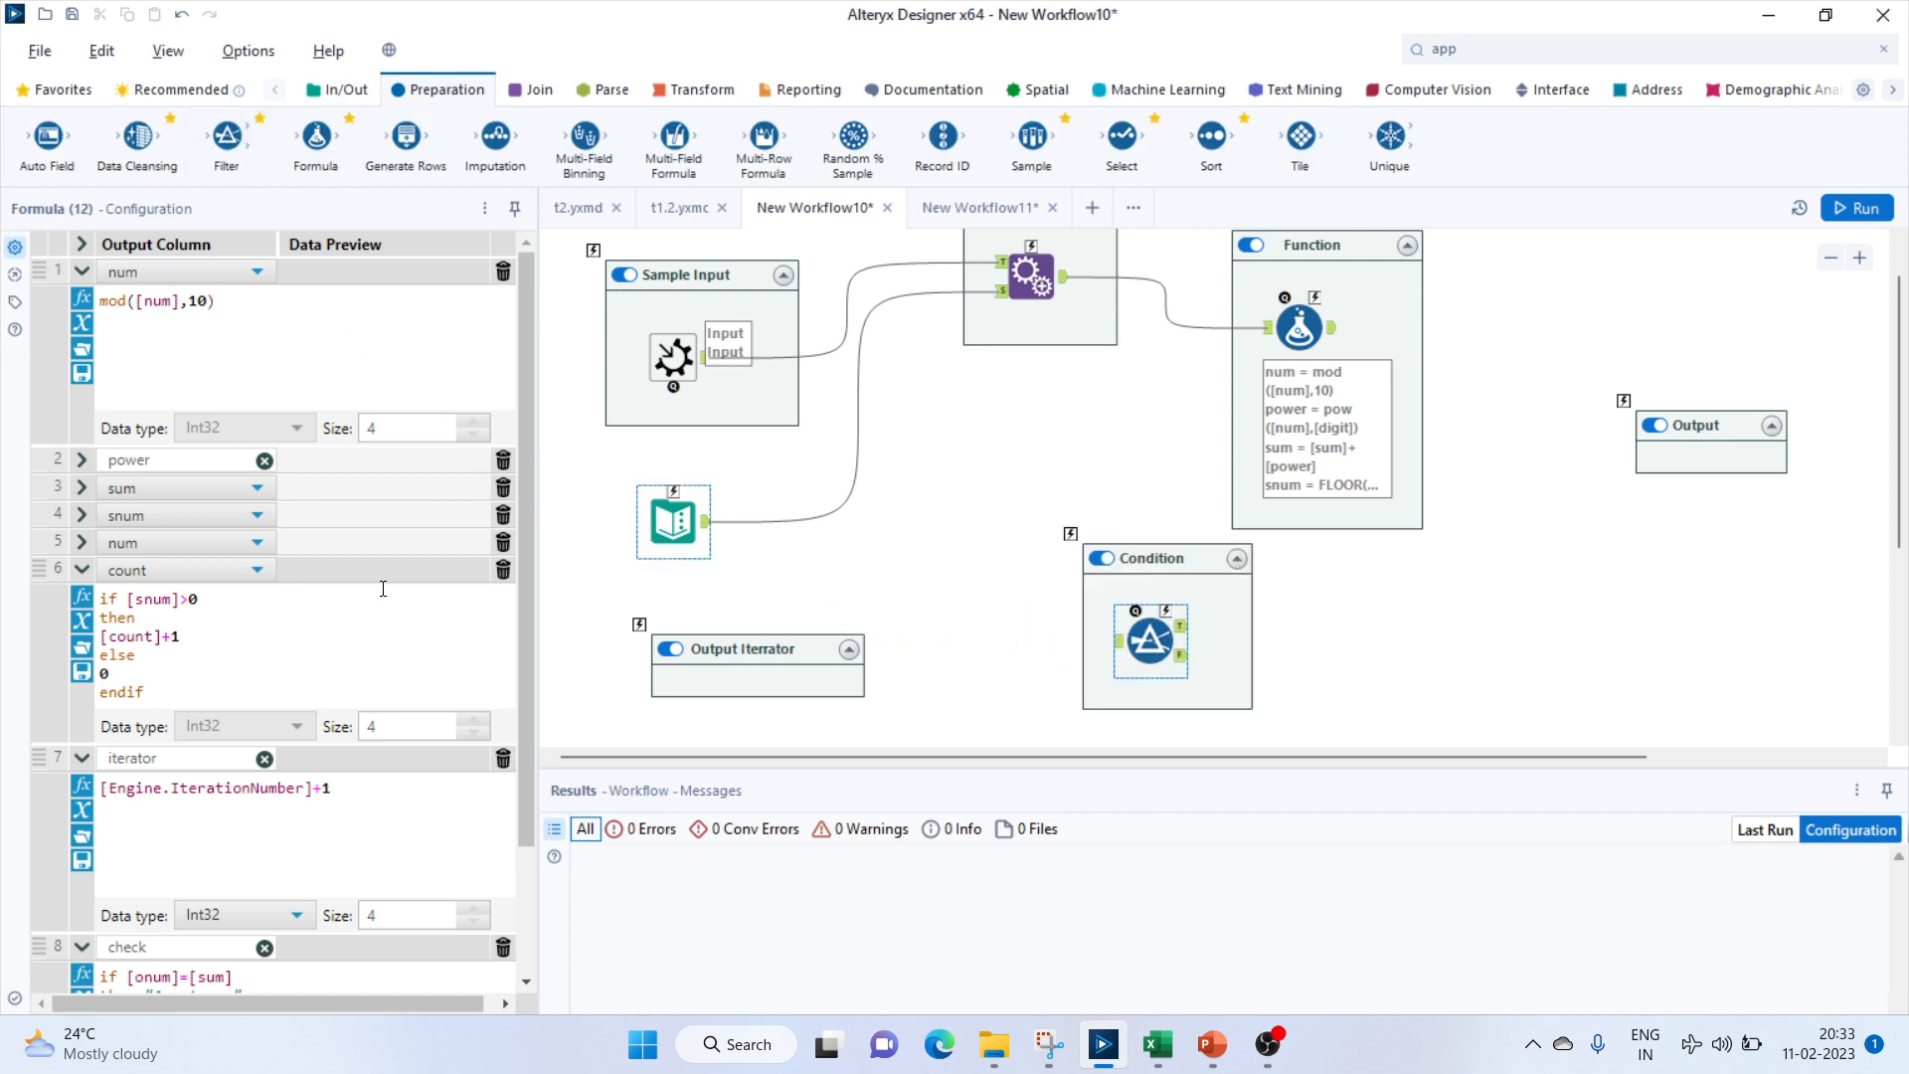
Switch the Filter tool to a custom filter and start its expression with num.
{"action": "left_click", "coordinate": [1150, 642]}
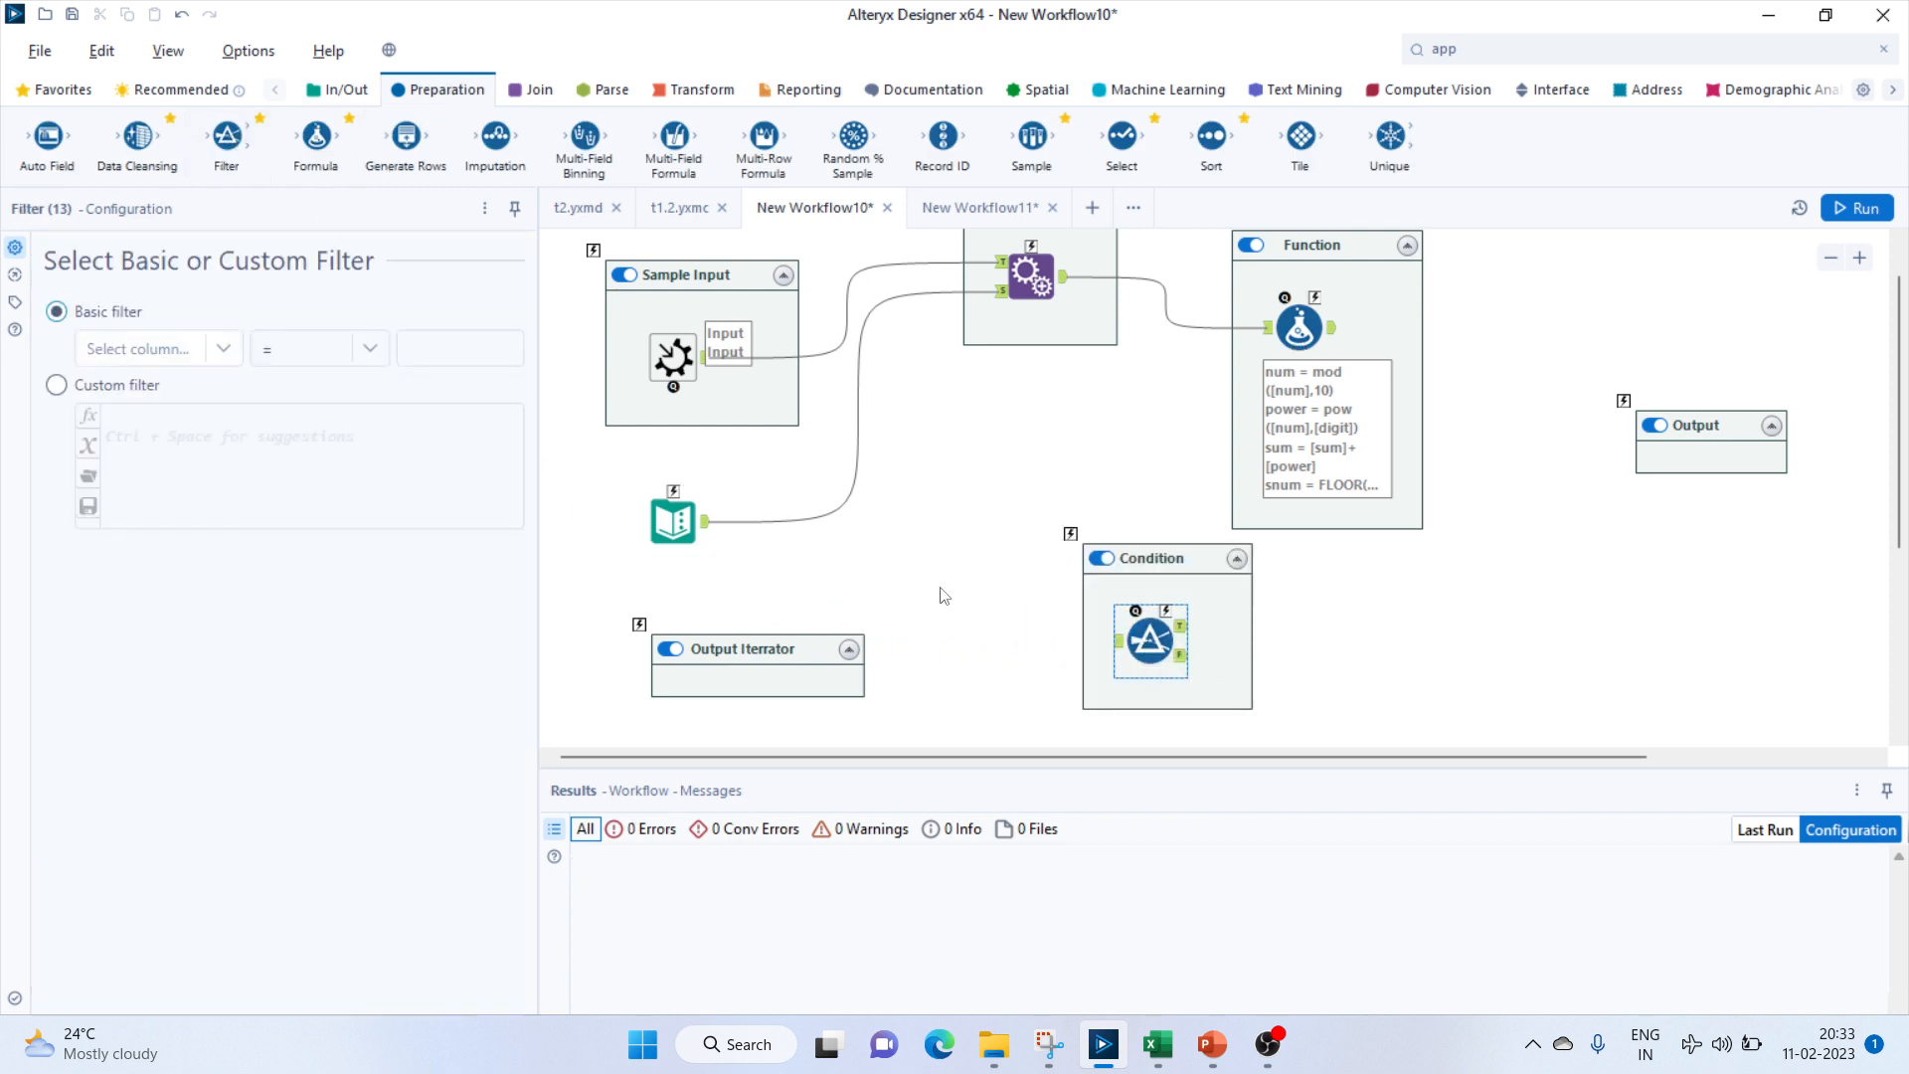
{"action": "left_click", "coordinate": [57, 385]}
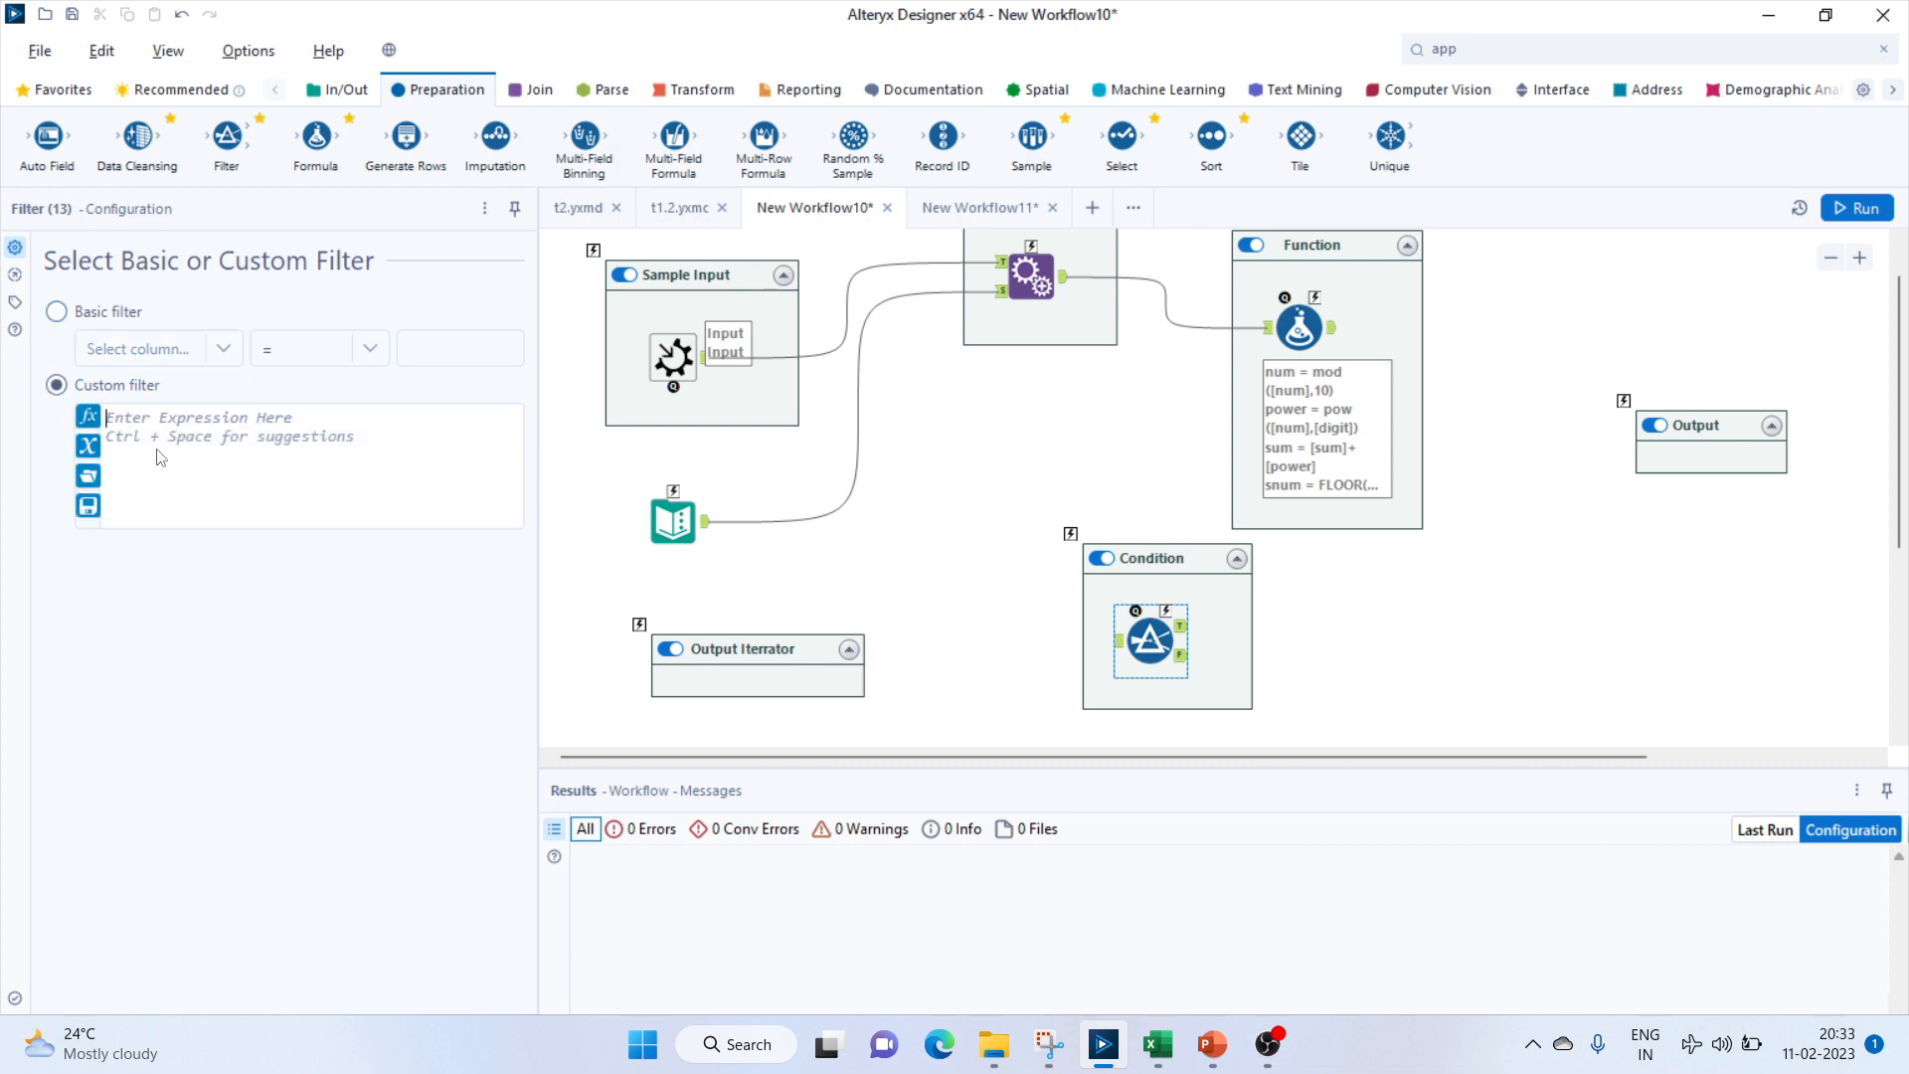
{"action": "type", "text": "num"}
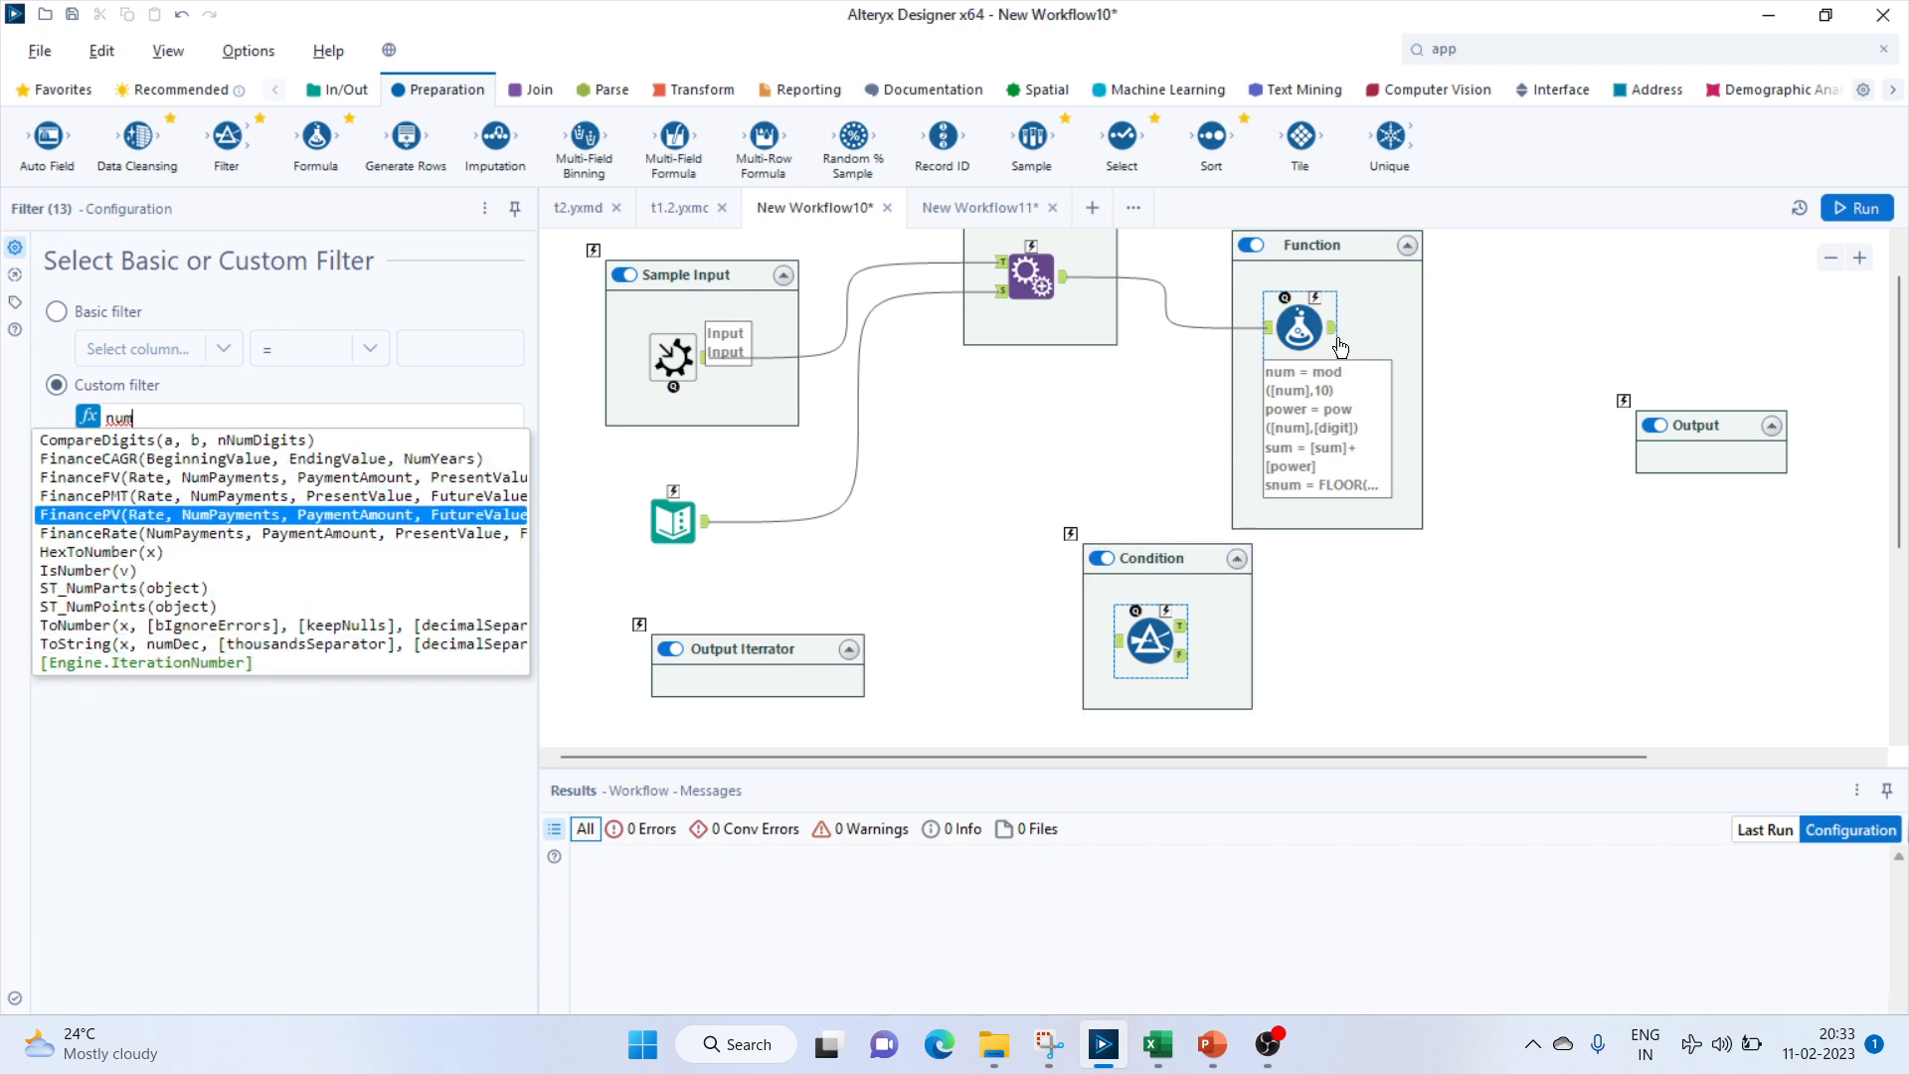
Connect the Formula tool's output to the Filter tool and try num again in the custom filter expression.
{"action": "left_click_drag", "start_coordinate": [1332, 326], "coordinate": [1121, 639]}
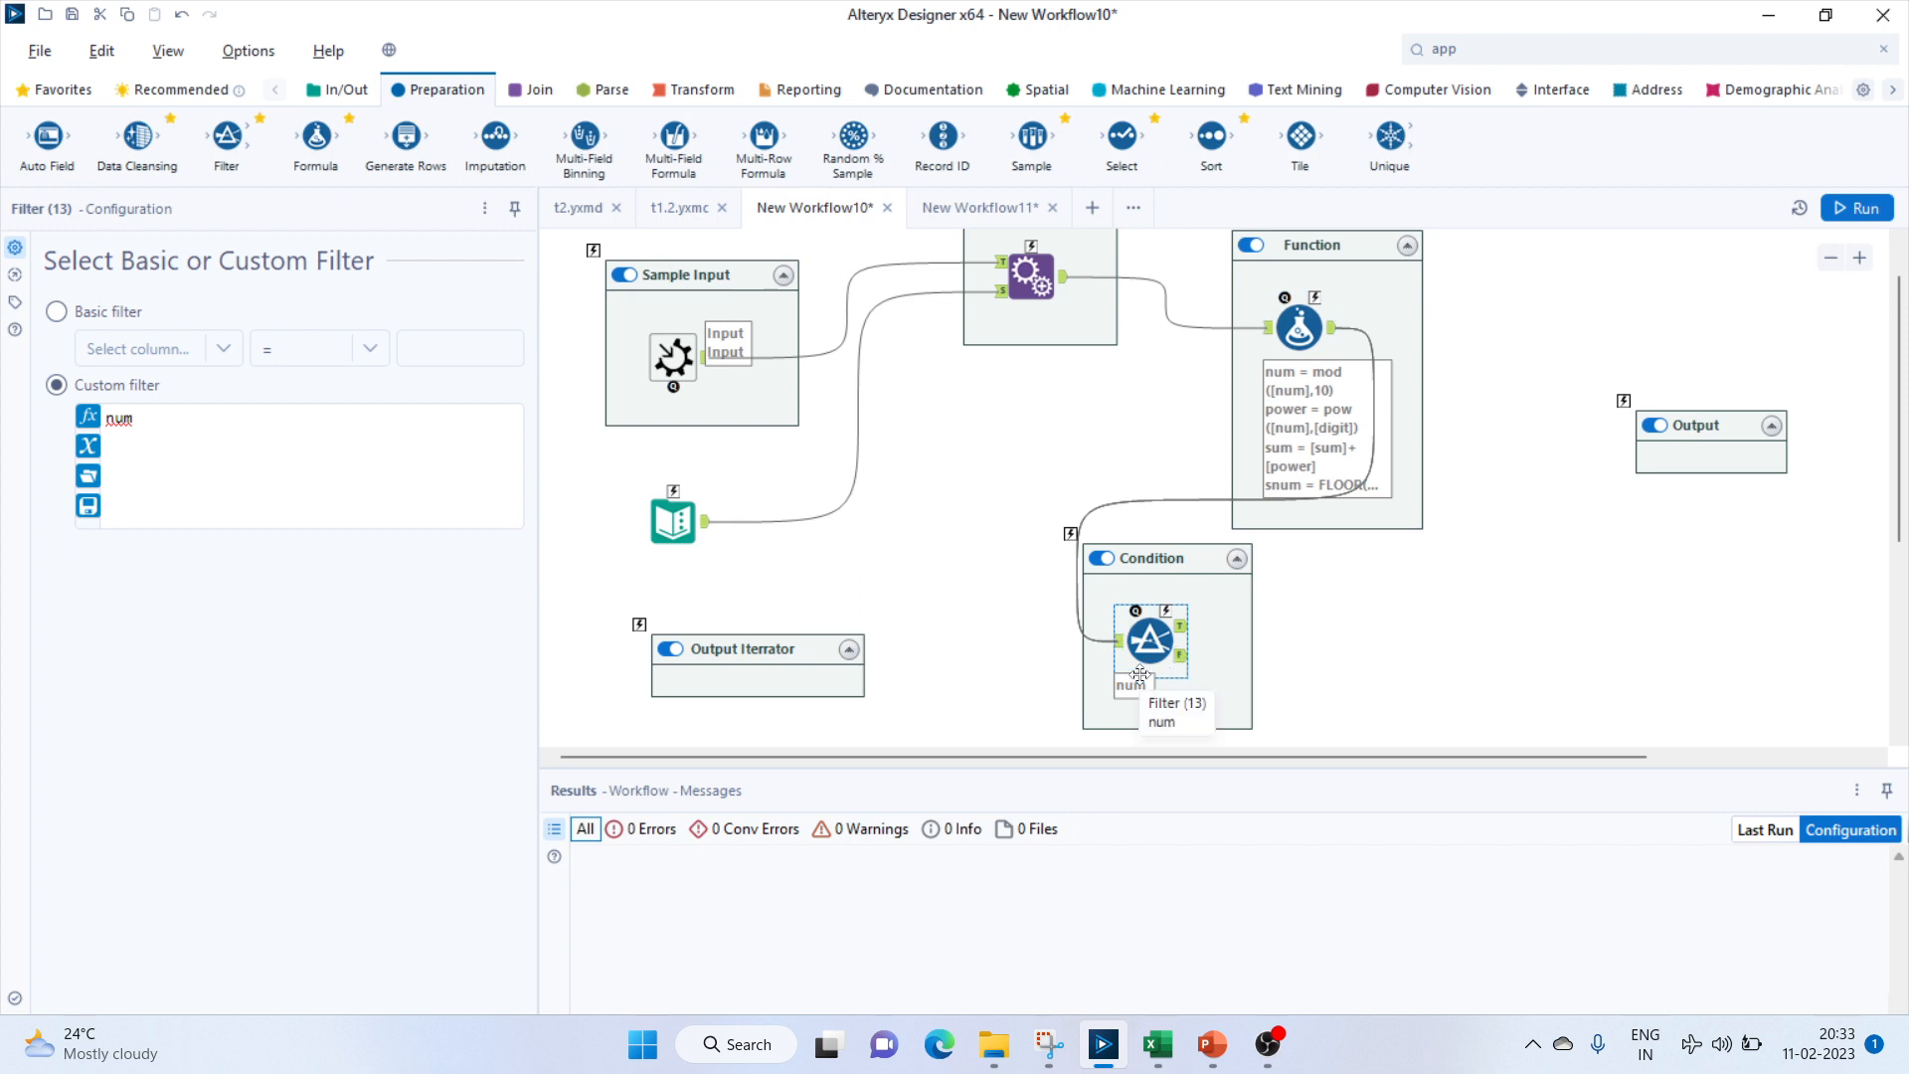
{"action": "left_click", "coordinate": [219, 448]}
{"action": "type", "text": "nu"}
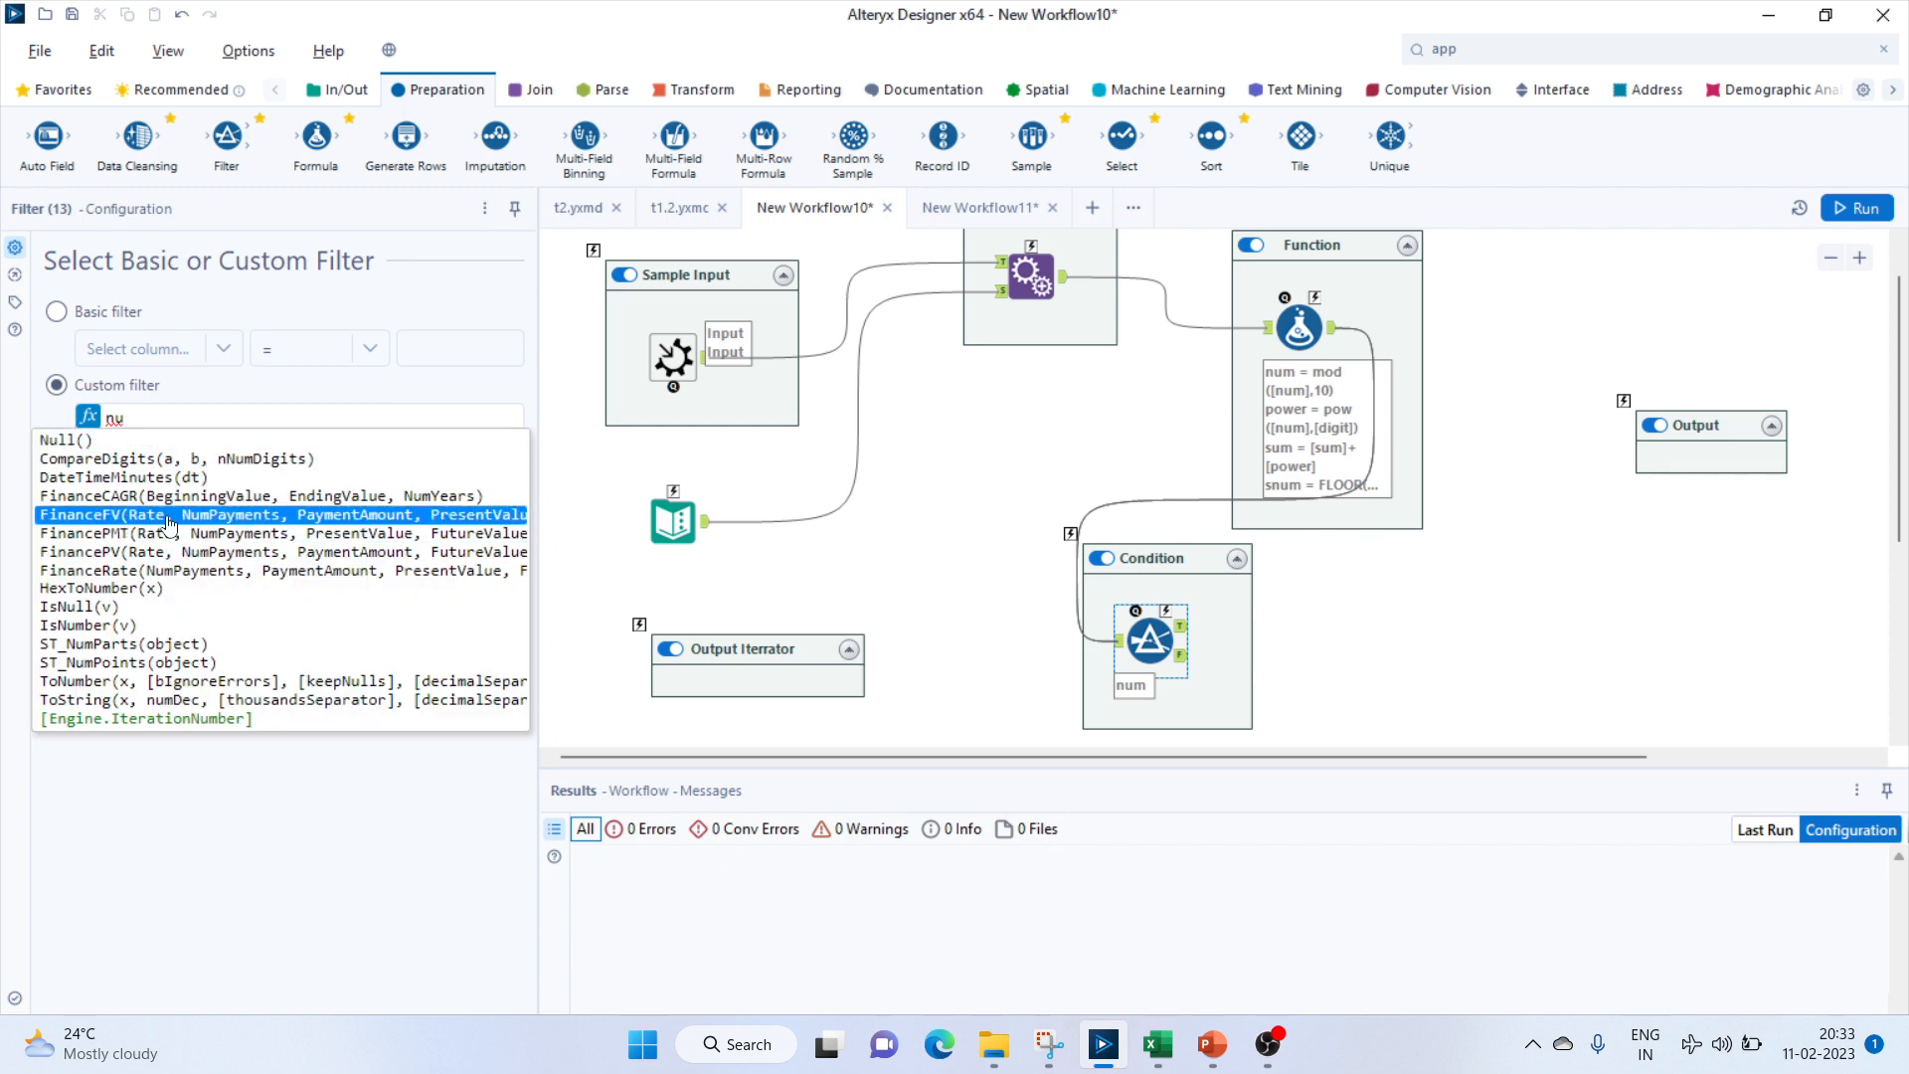
{"action": "type", "text": "m"}
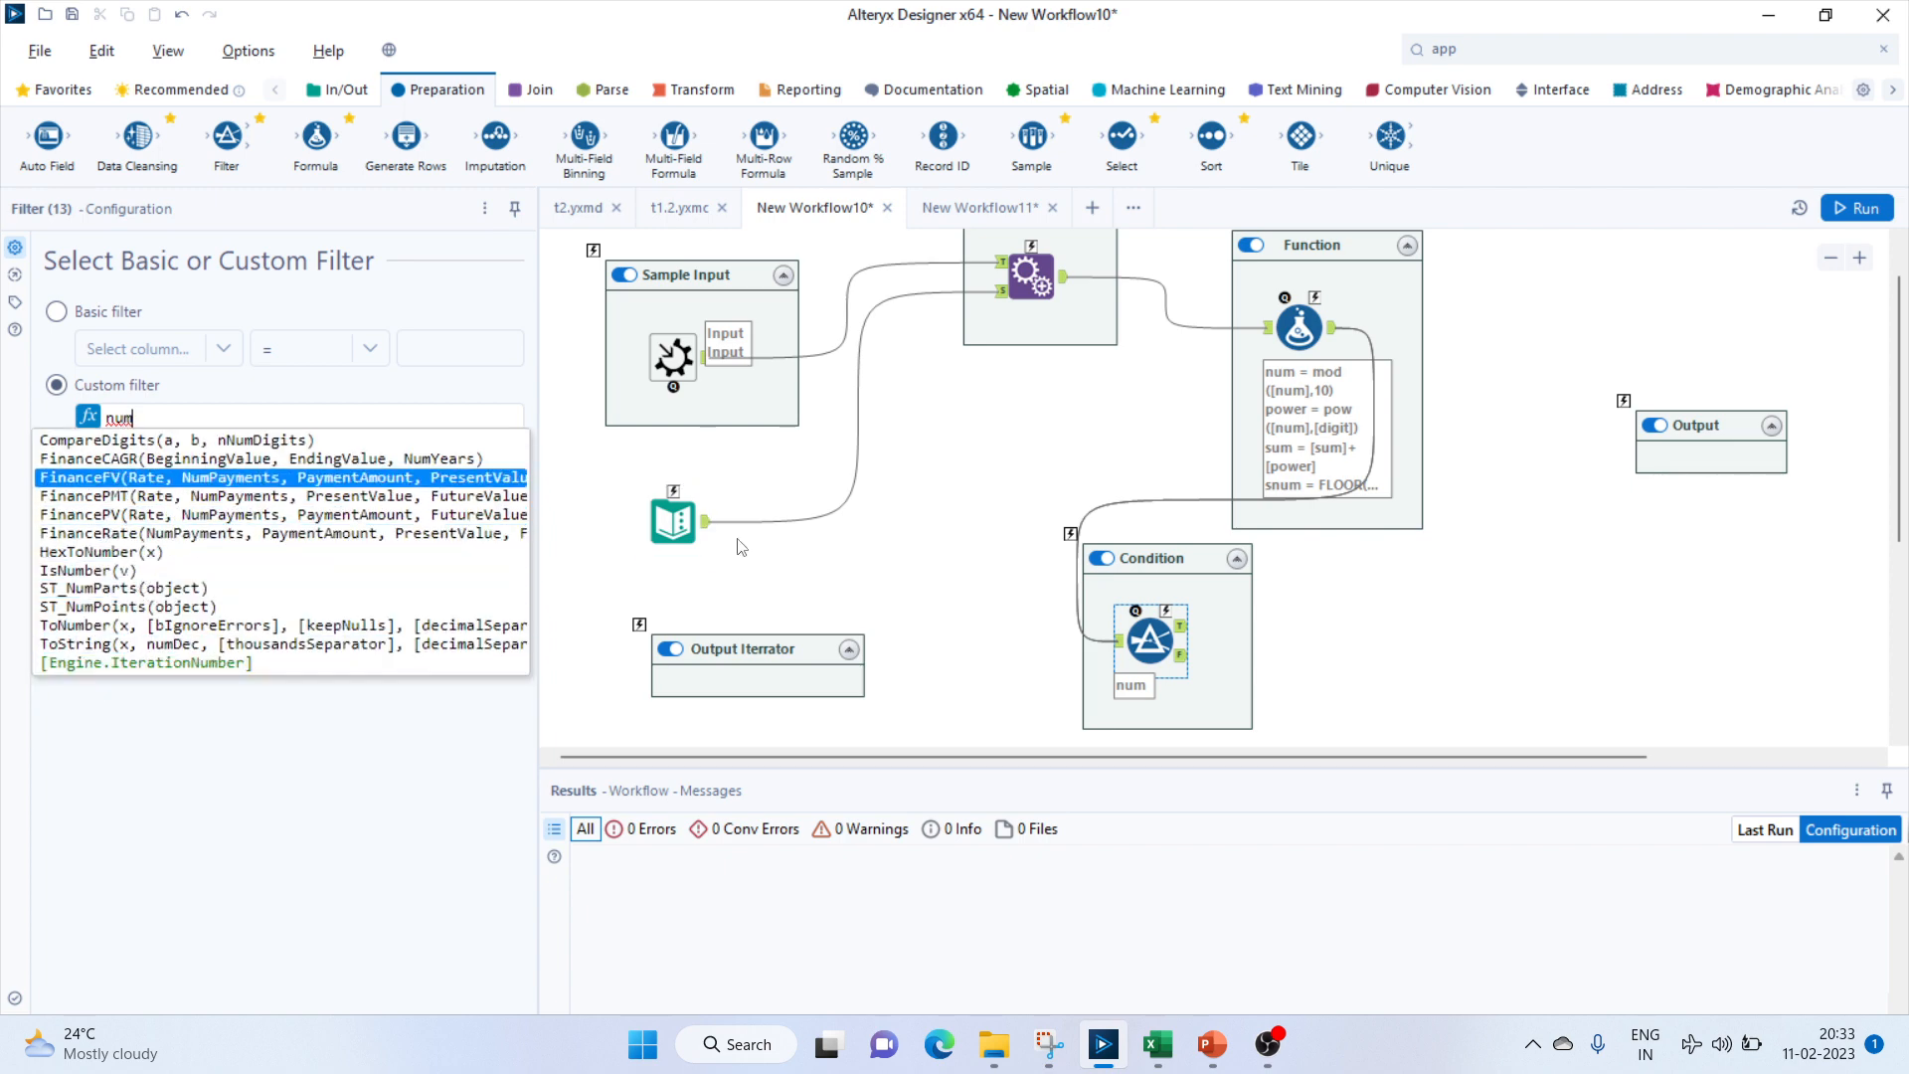
{"action": "key", "text": "Escape"}
Move the Condition container directly below the Function container and clear the Filter tool's custom expression.
{"action": "left_click_drag", "start_coordinate": [1162, 563], "coordinate": [1342, 607]}
{"action": "left_click", "coordinate": [1329, 686]}
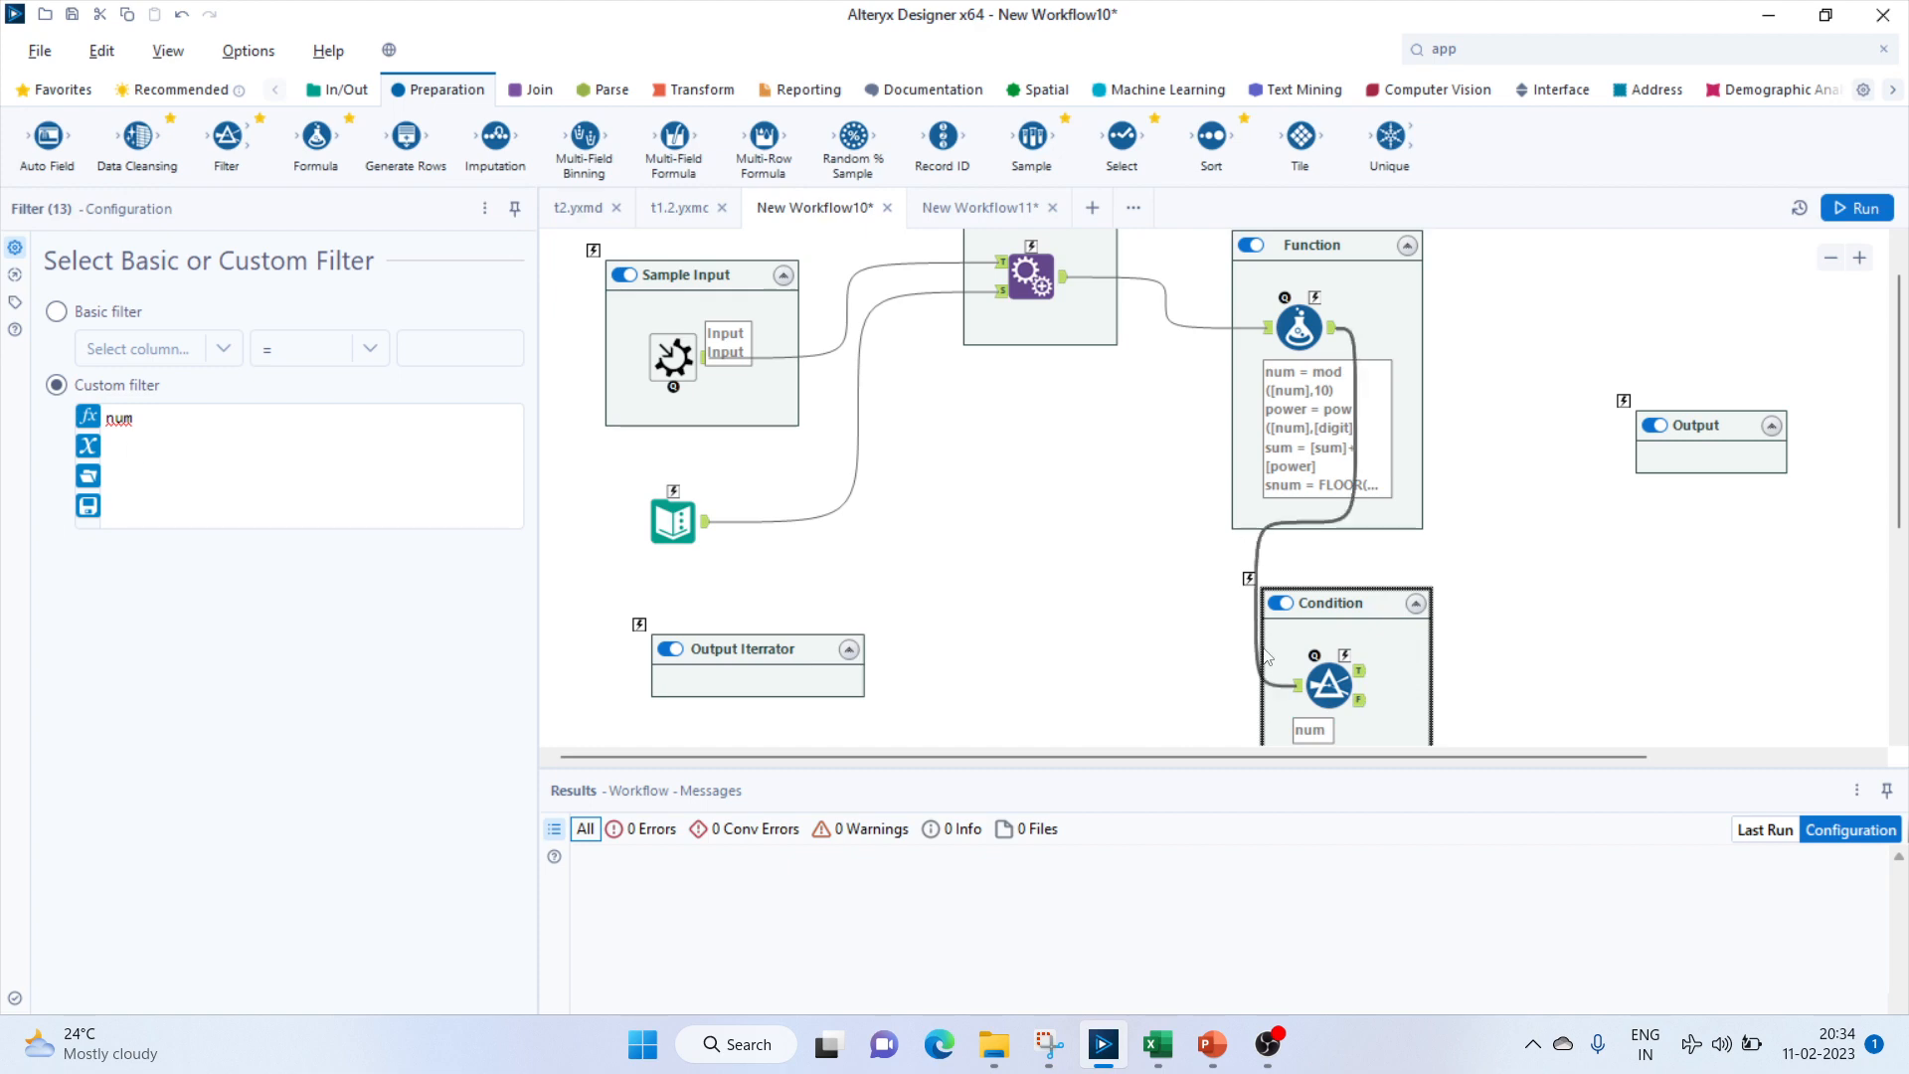
{"action": "key", "text": "BackSpace"}
{"action": "key", "text": "BackSpace"}
{"action": "key", "text": "BackSpace"}
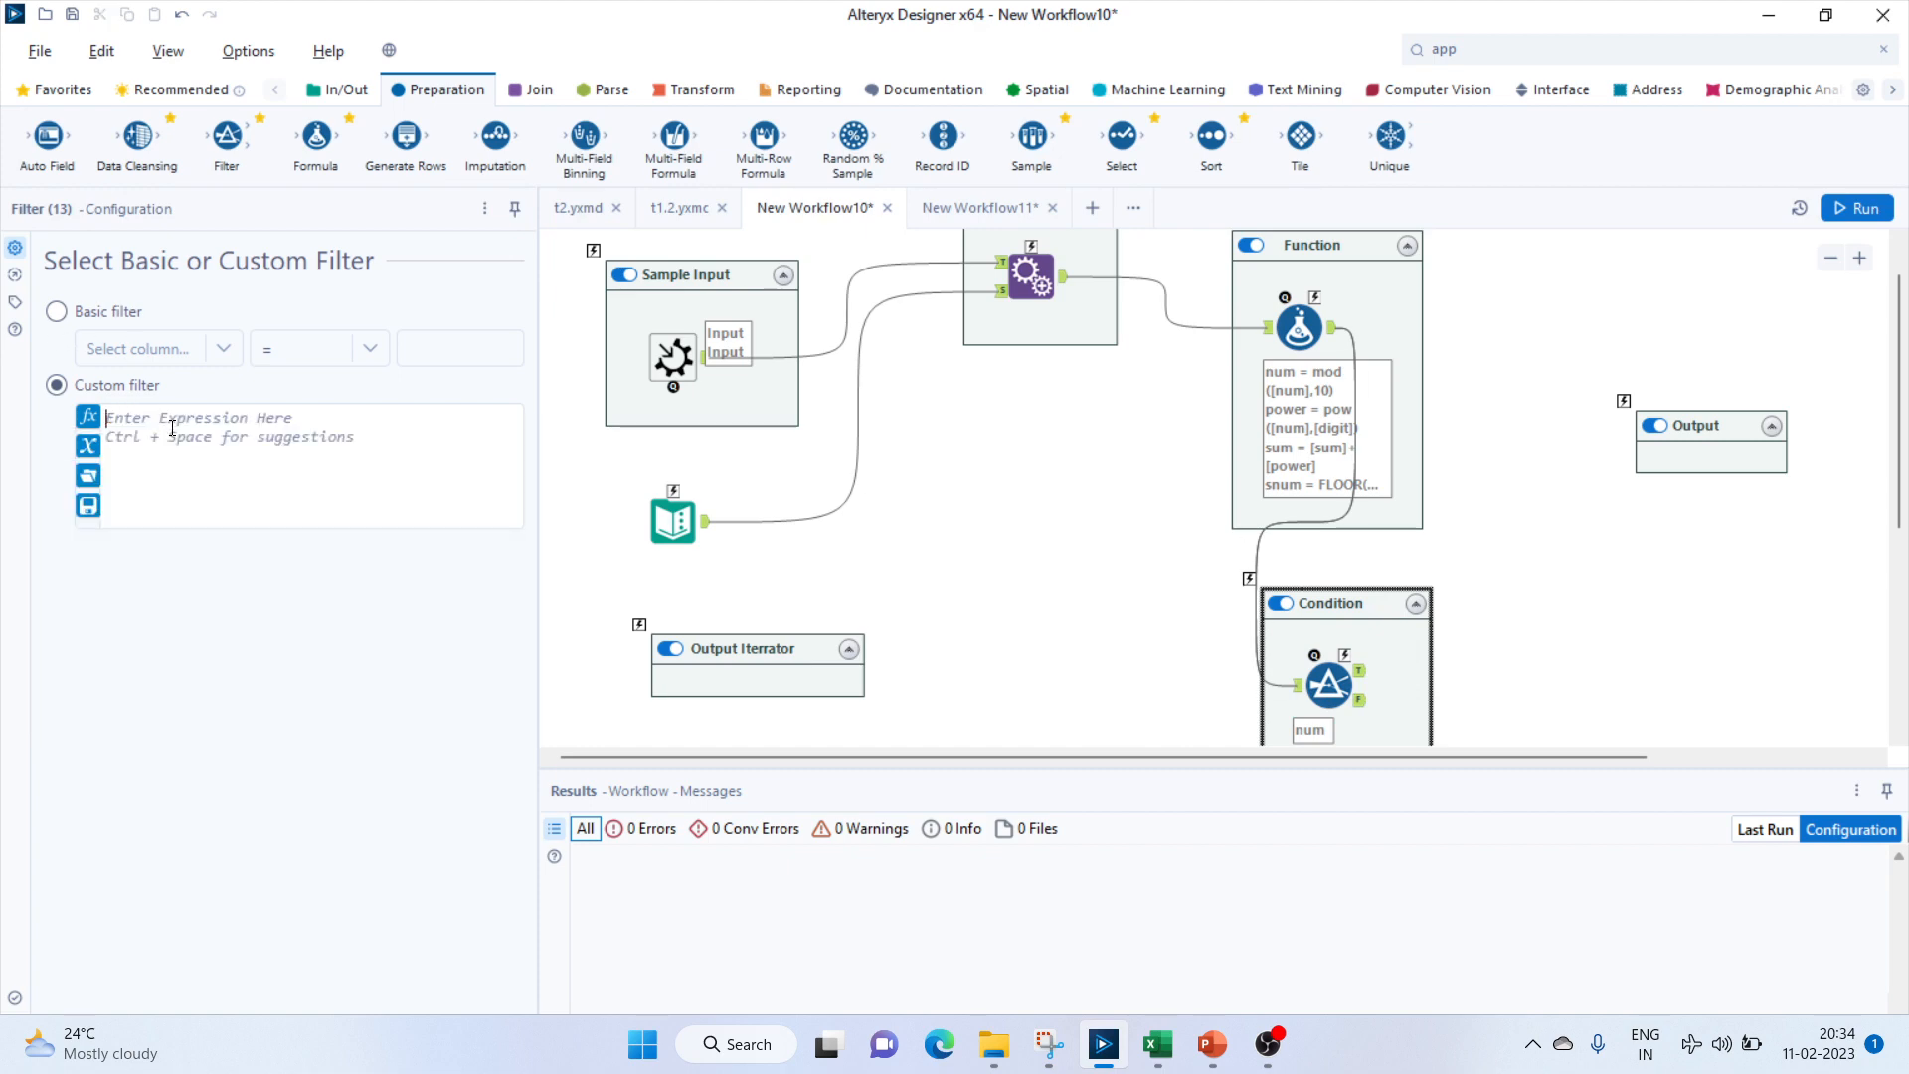
Switch the Filter tool back to a basic filter and try to choose a column for it.
{"action": "left_click", "coordinate": [57, 311]}
{"action": "left_click", "coordinate": [146, 350]}
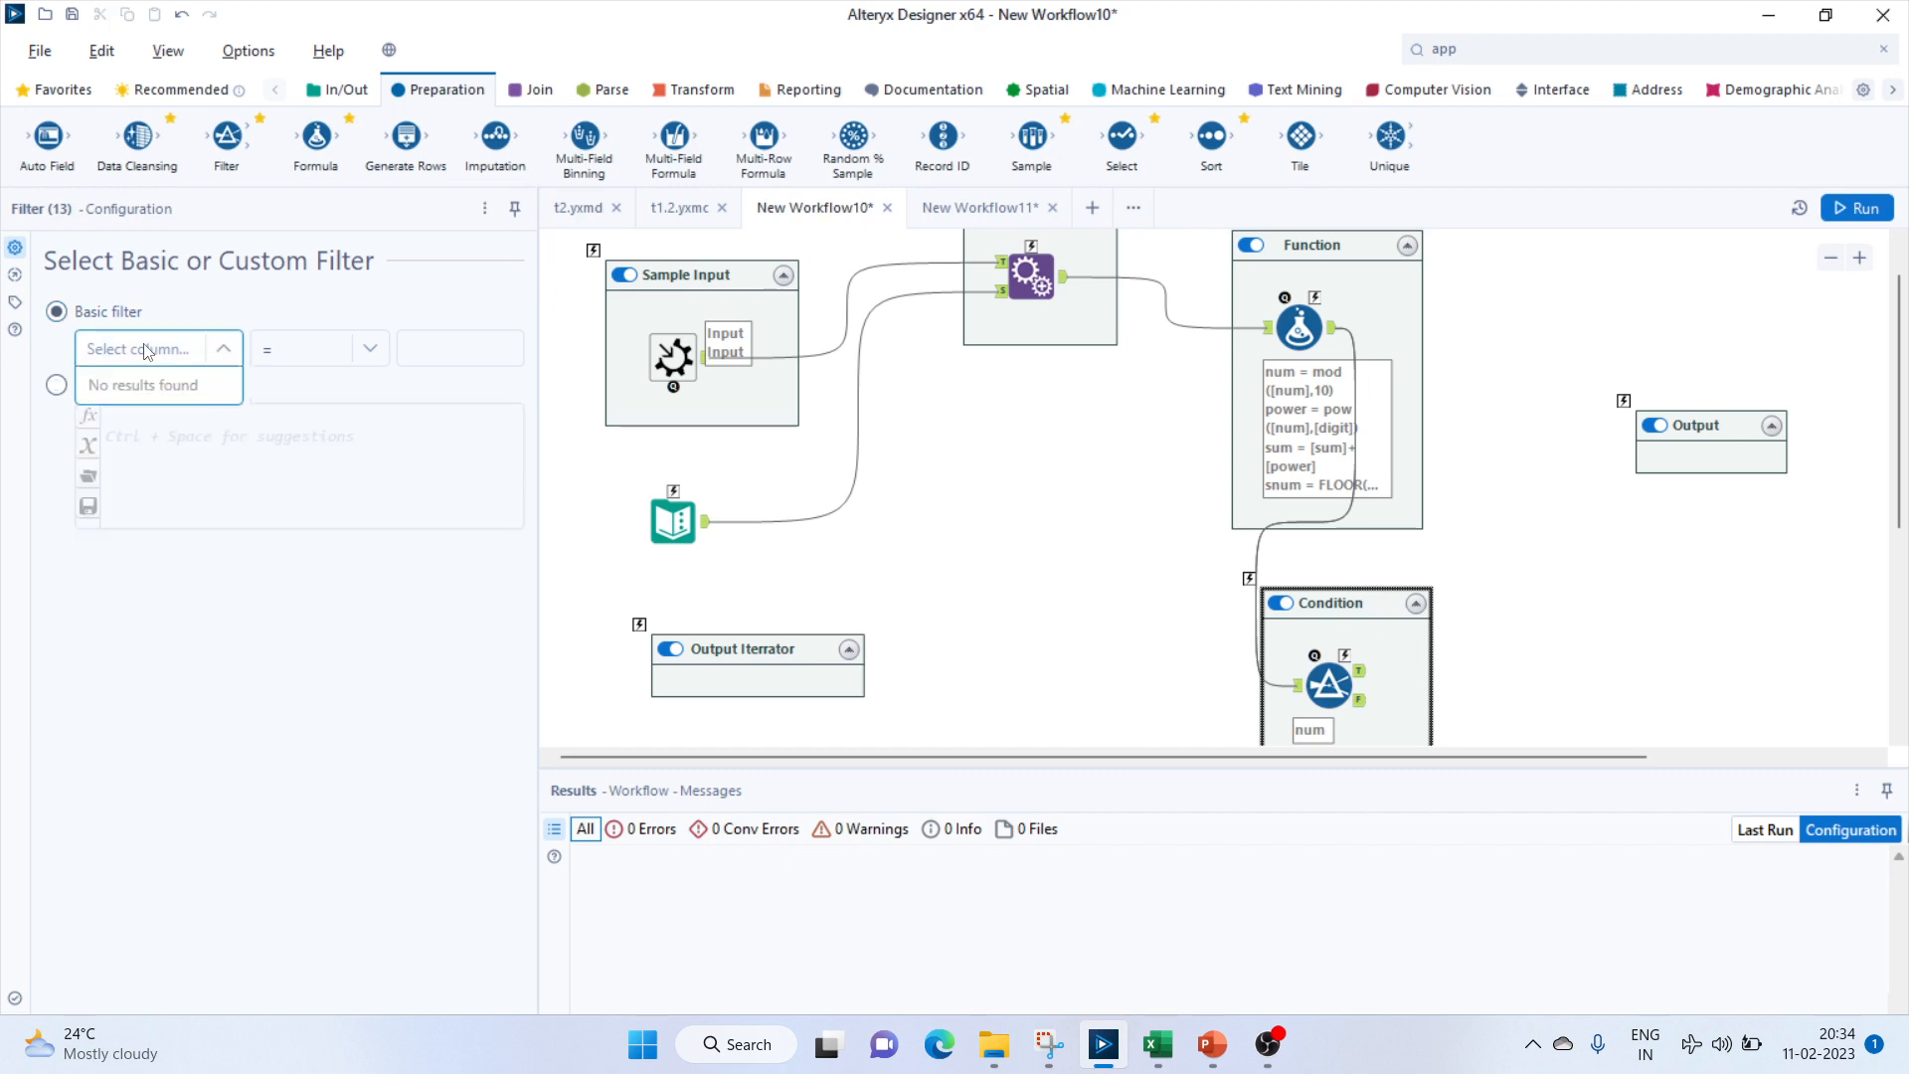
{"action": "left_click", "coordinate": [151, 357]}
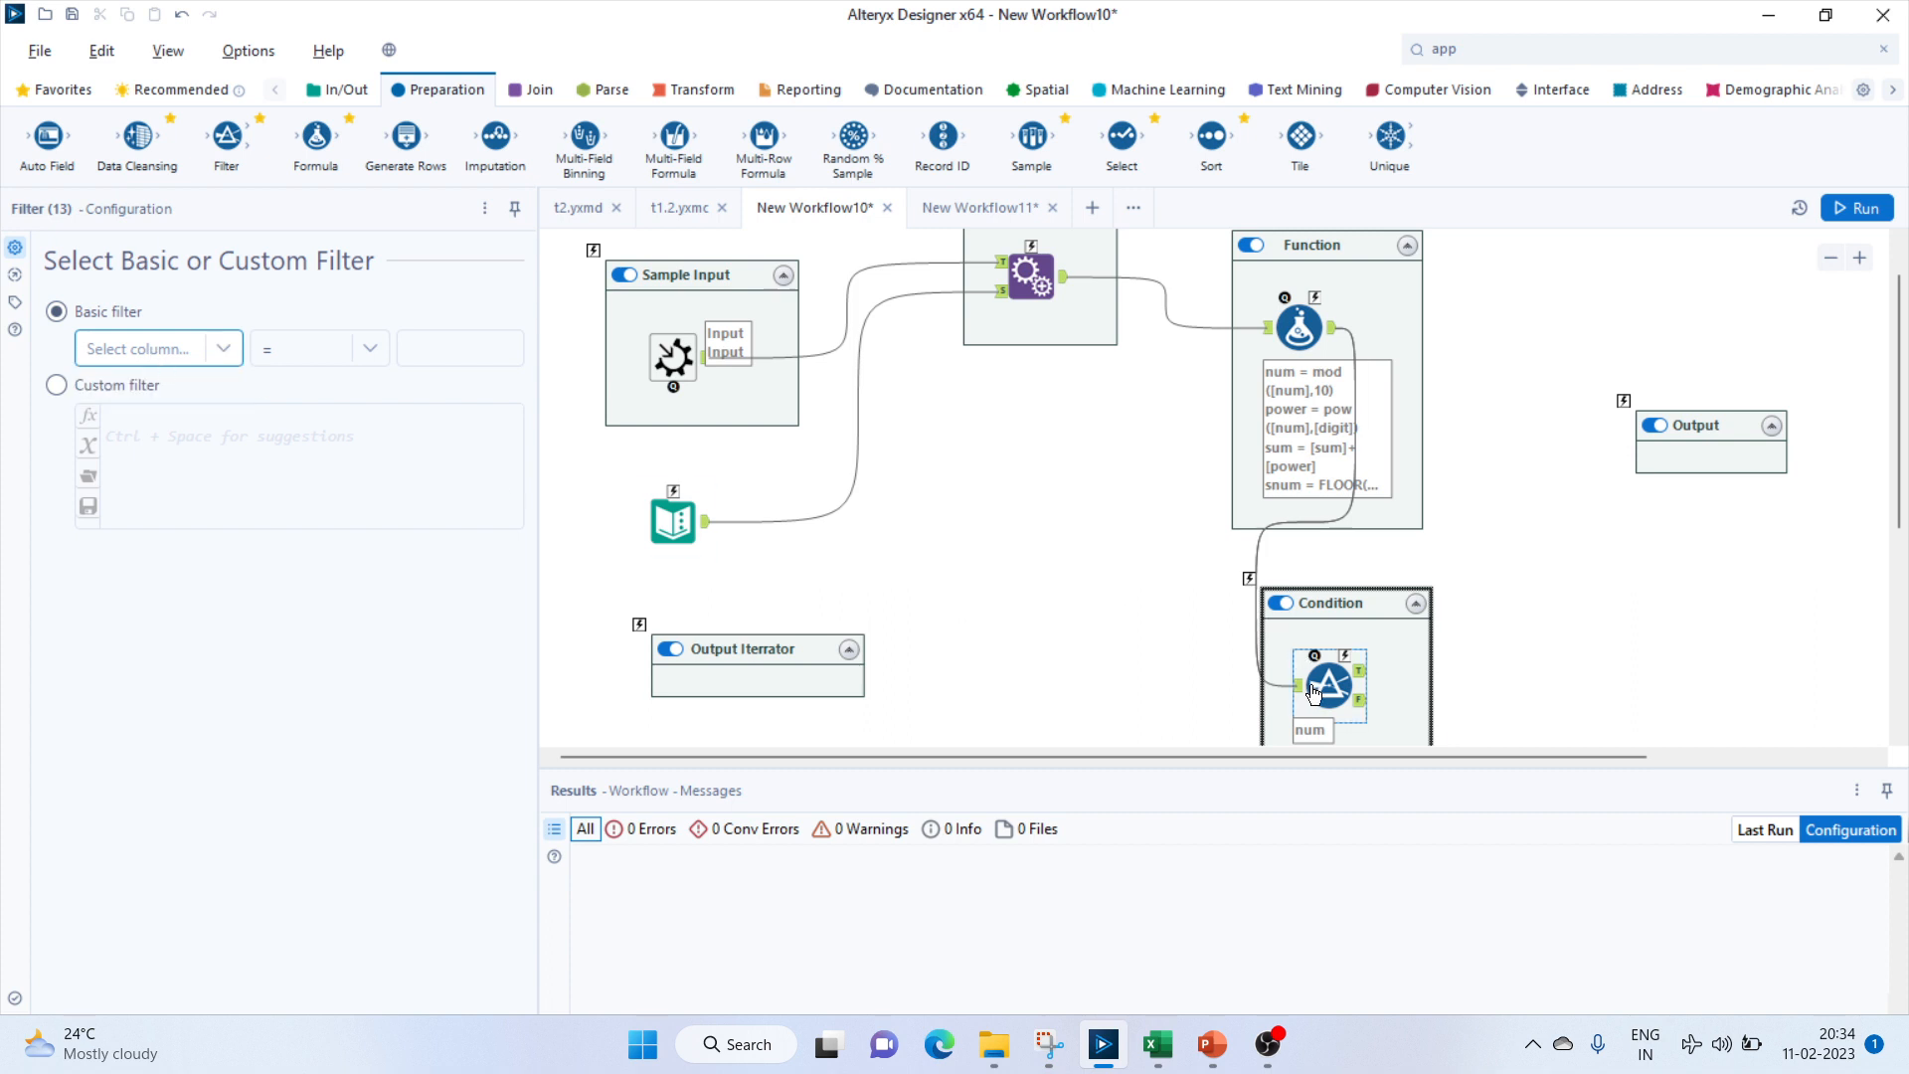
{"action": "left_click", "coordinate": [1297, 326]}
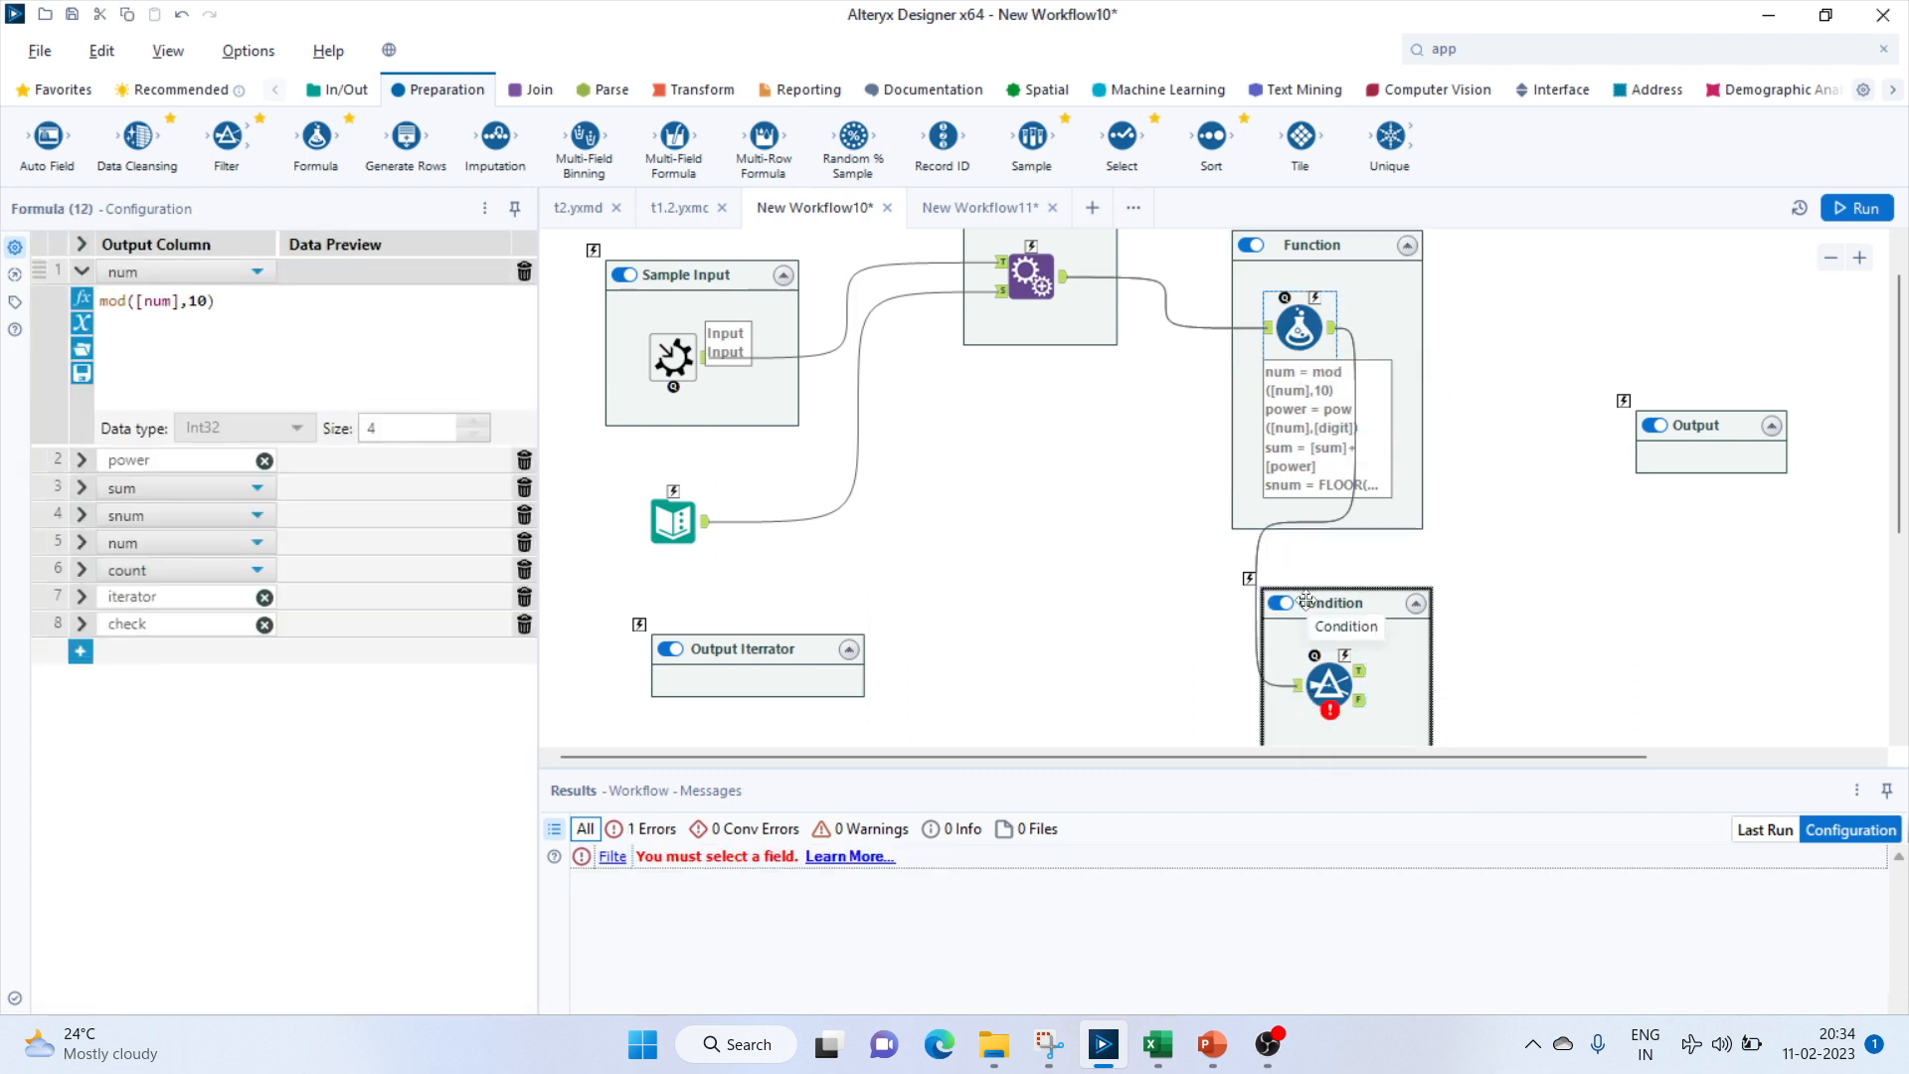
{"action": "left_click", "coordinate": [1327, 693]}
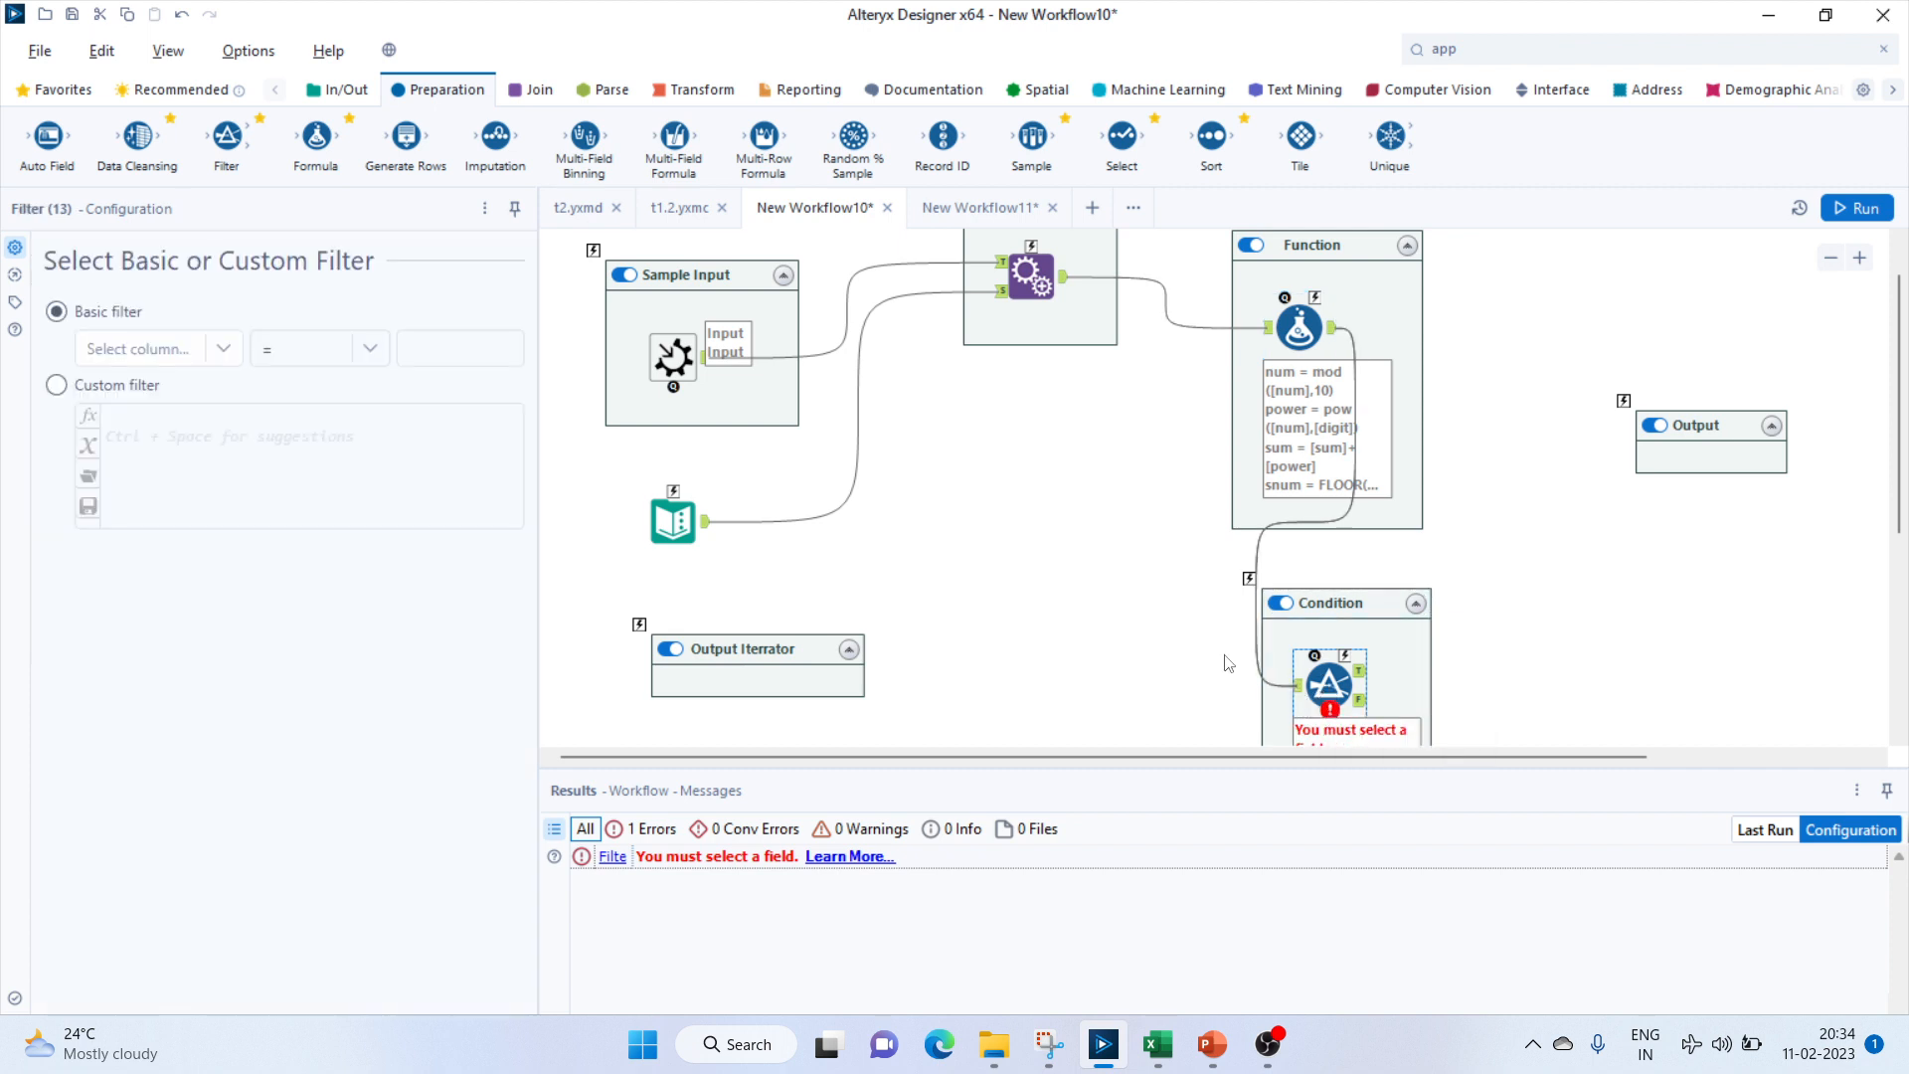
Delete the connection between the Formula and Filter tools and connect the Formula output to the Filter input again.
{"action": "right_click", "coordinate": [1256, 662]}
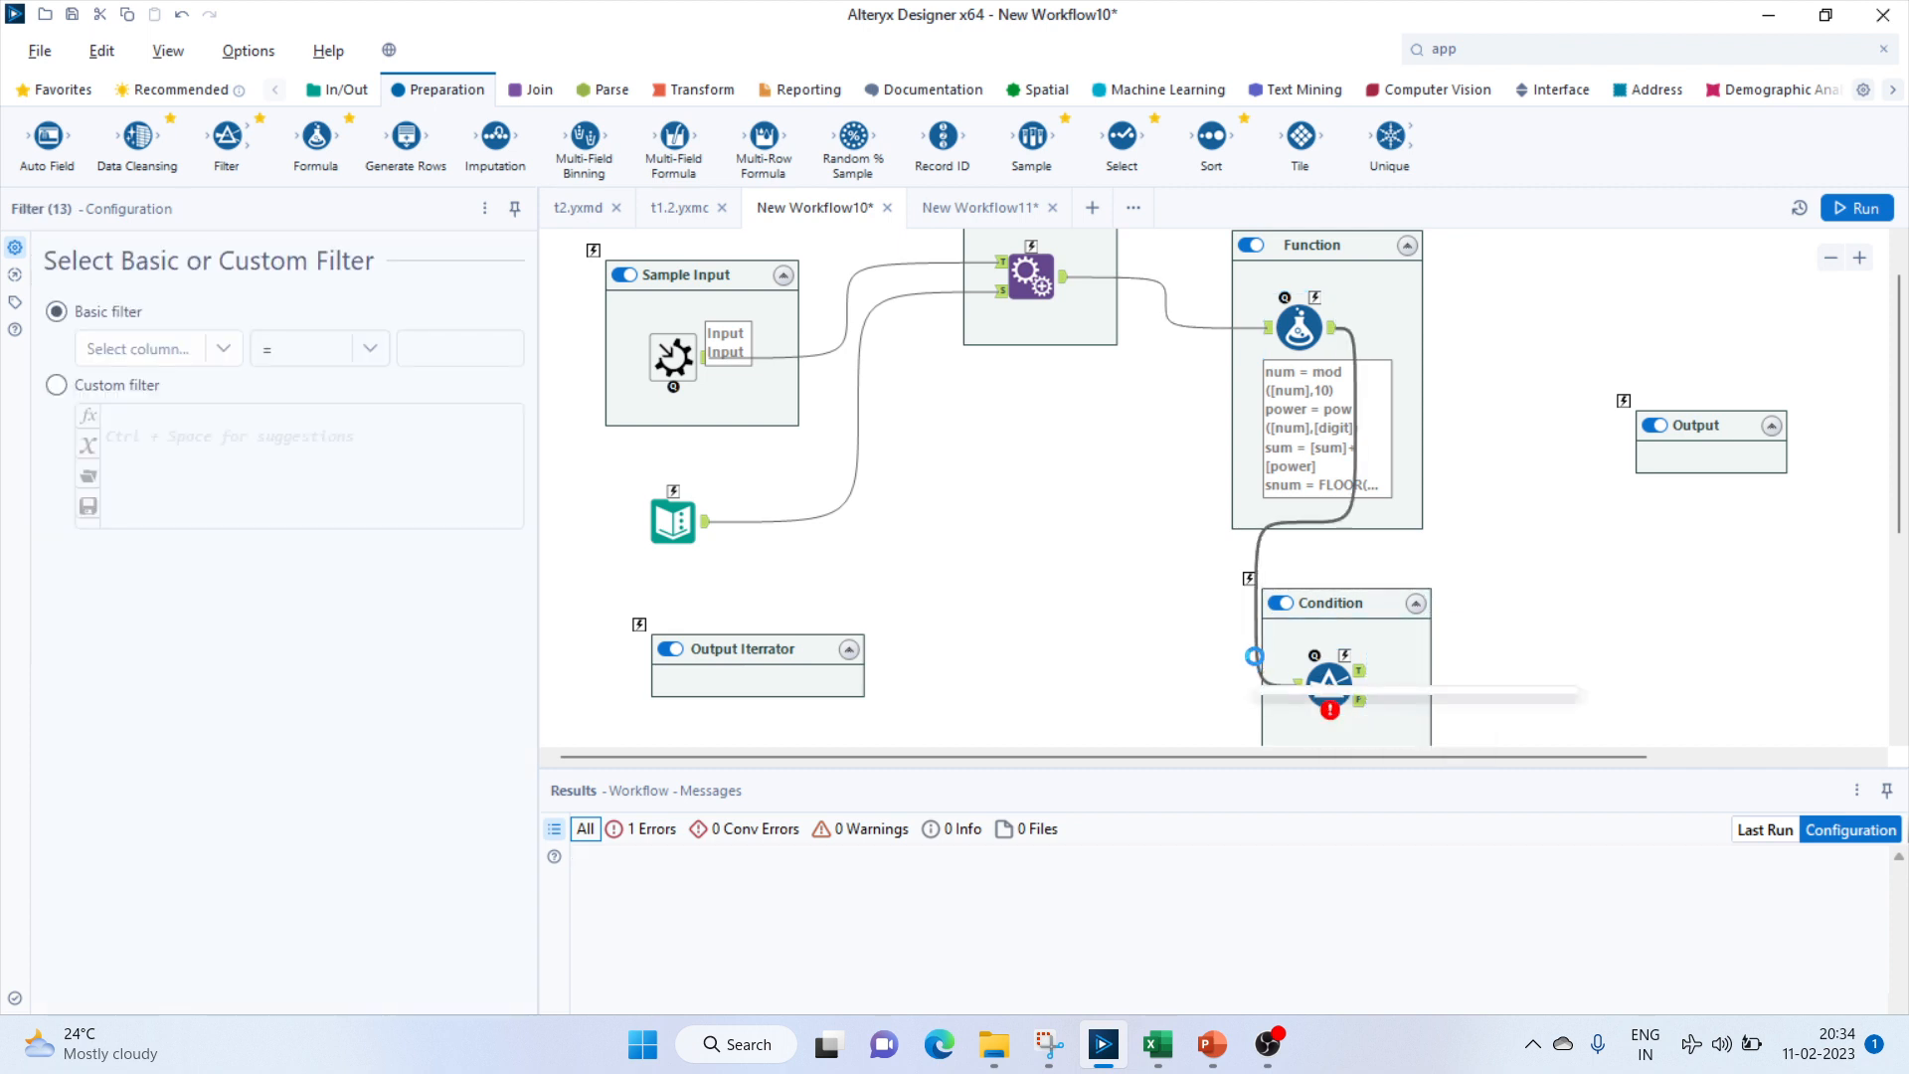
{"action": "left_click", "coordinate": [1365, 232]}
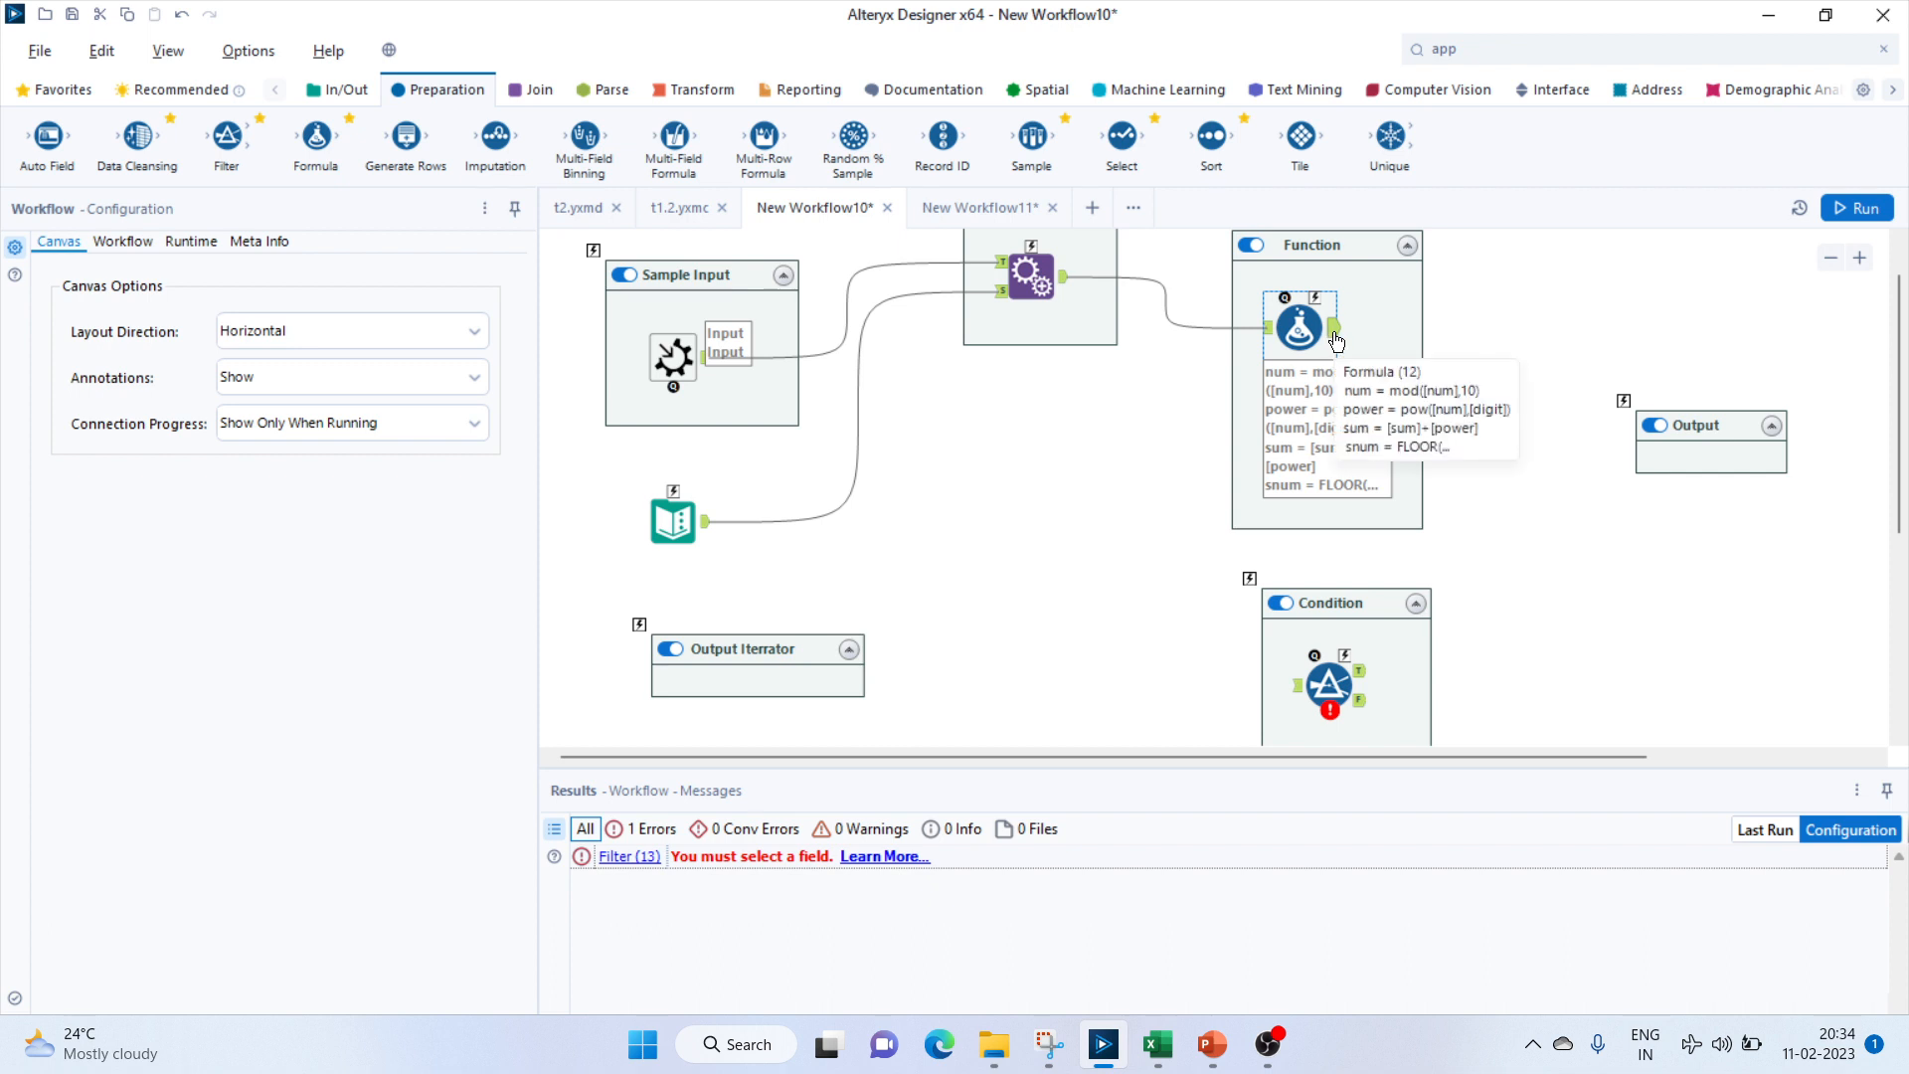
{"action": "left_click_drag", "start_coordinate": [1334, 331], "coordinate": [1297, 706]}
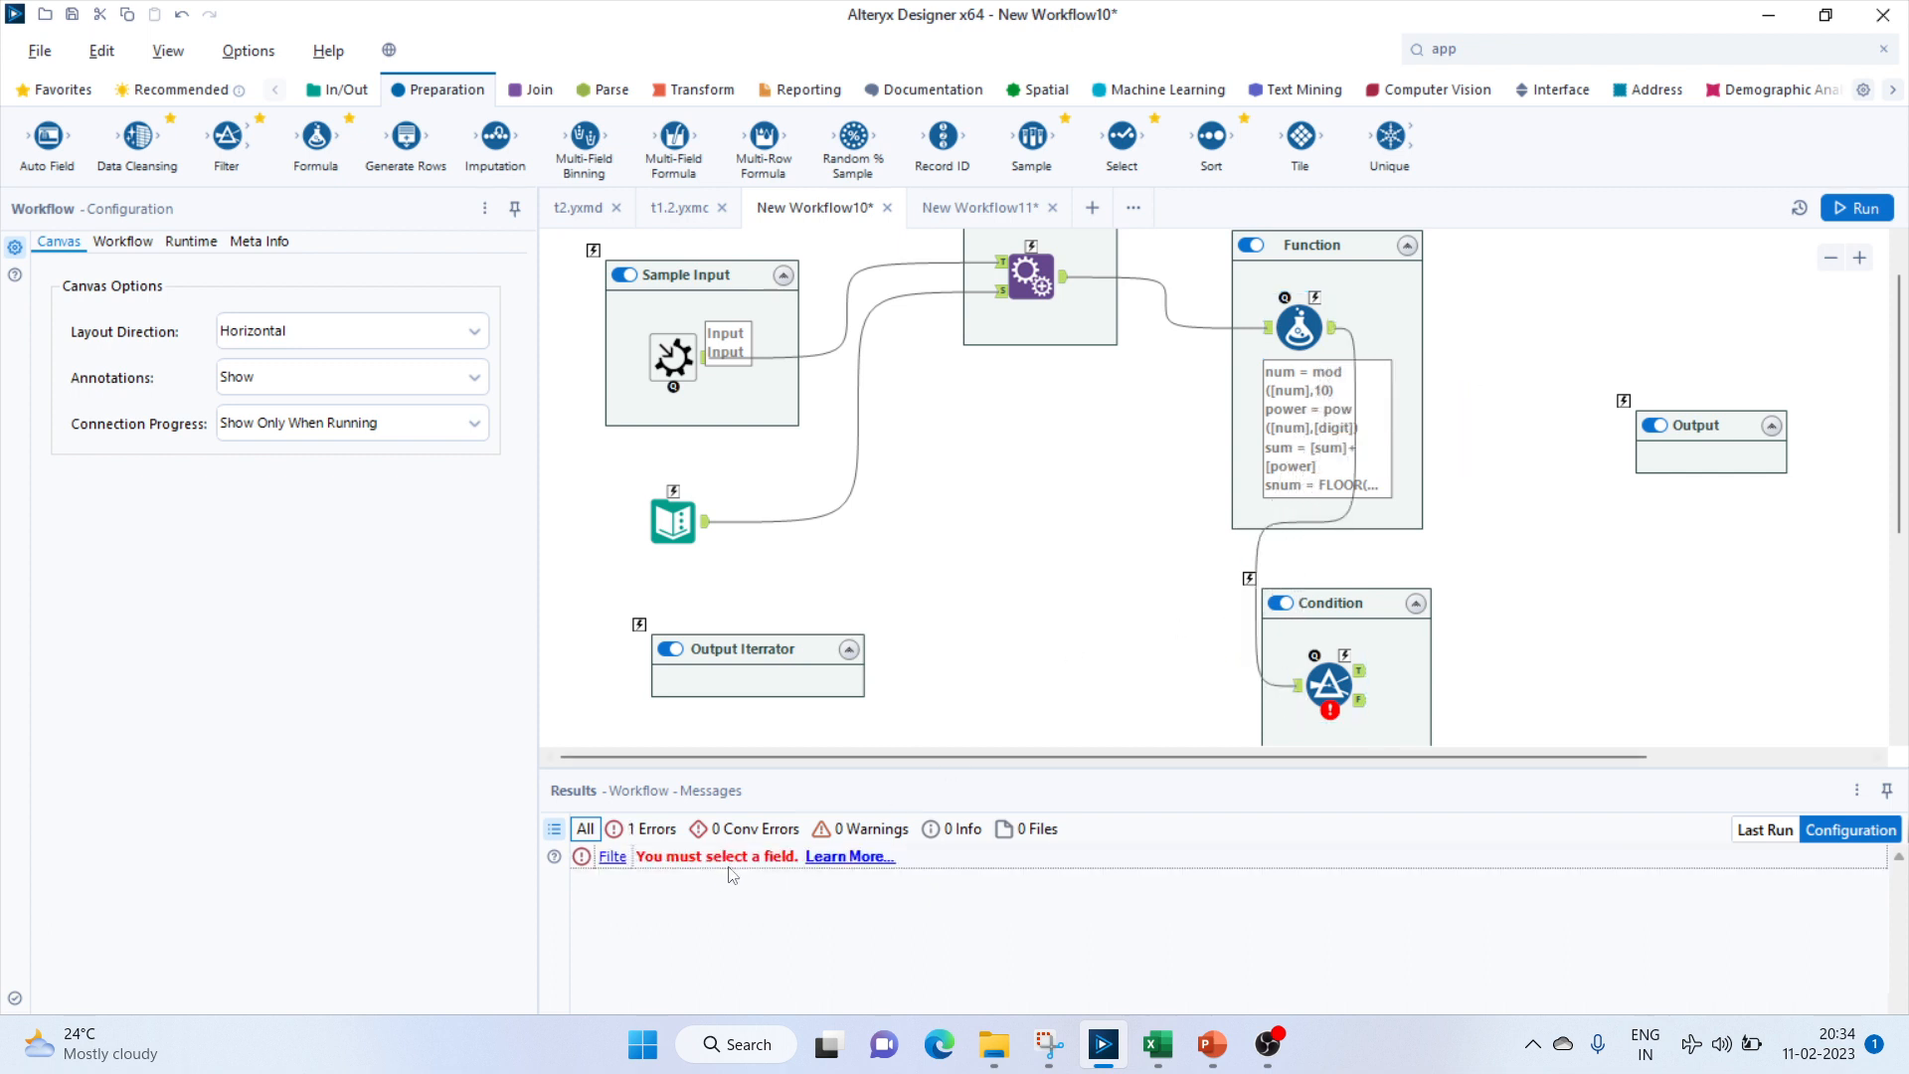
Switch the Filter tool to a custom filter and begin its expression with [num]>0 and an opening and-condition.
{"action": "left_click", "coordinate": [1328, 684]}
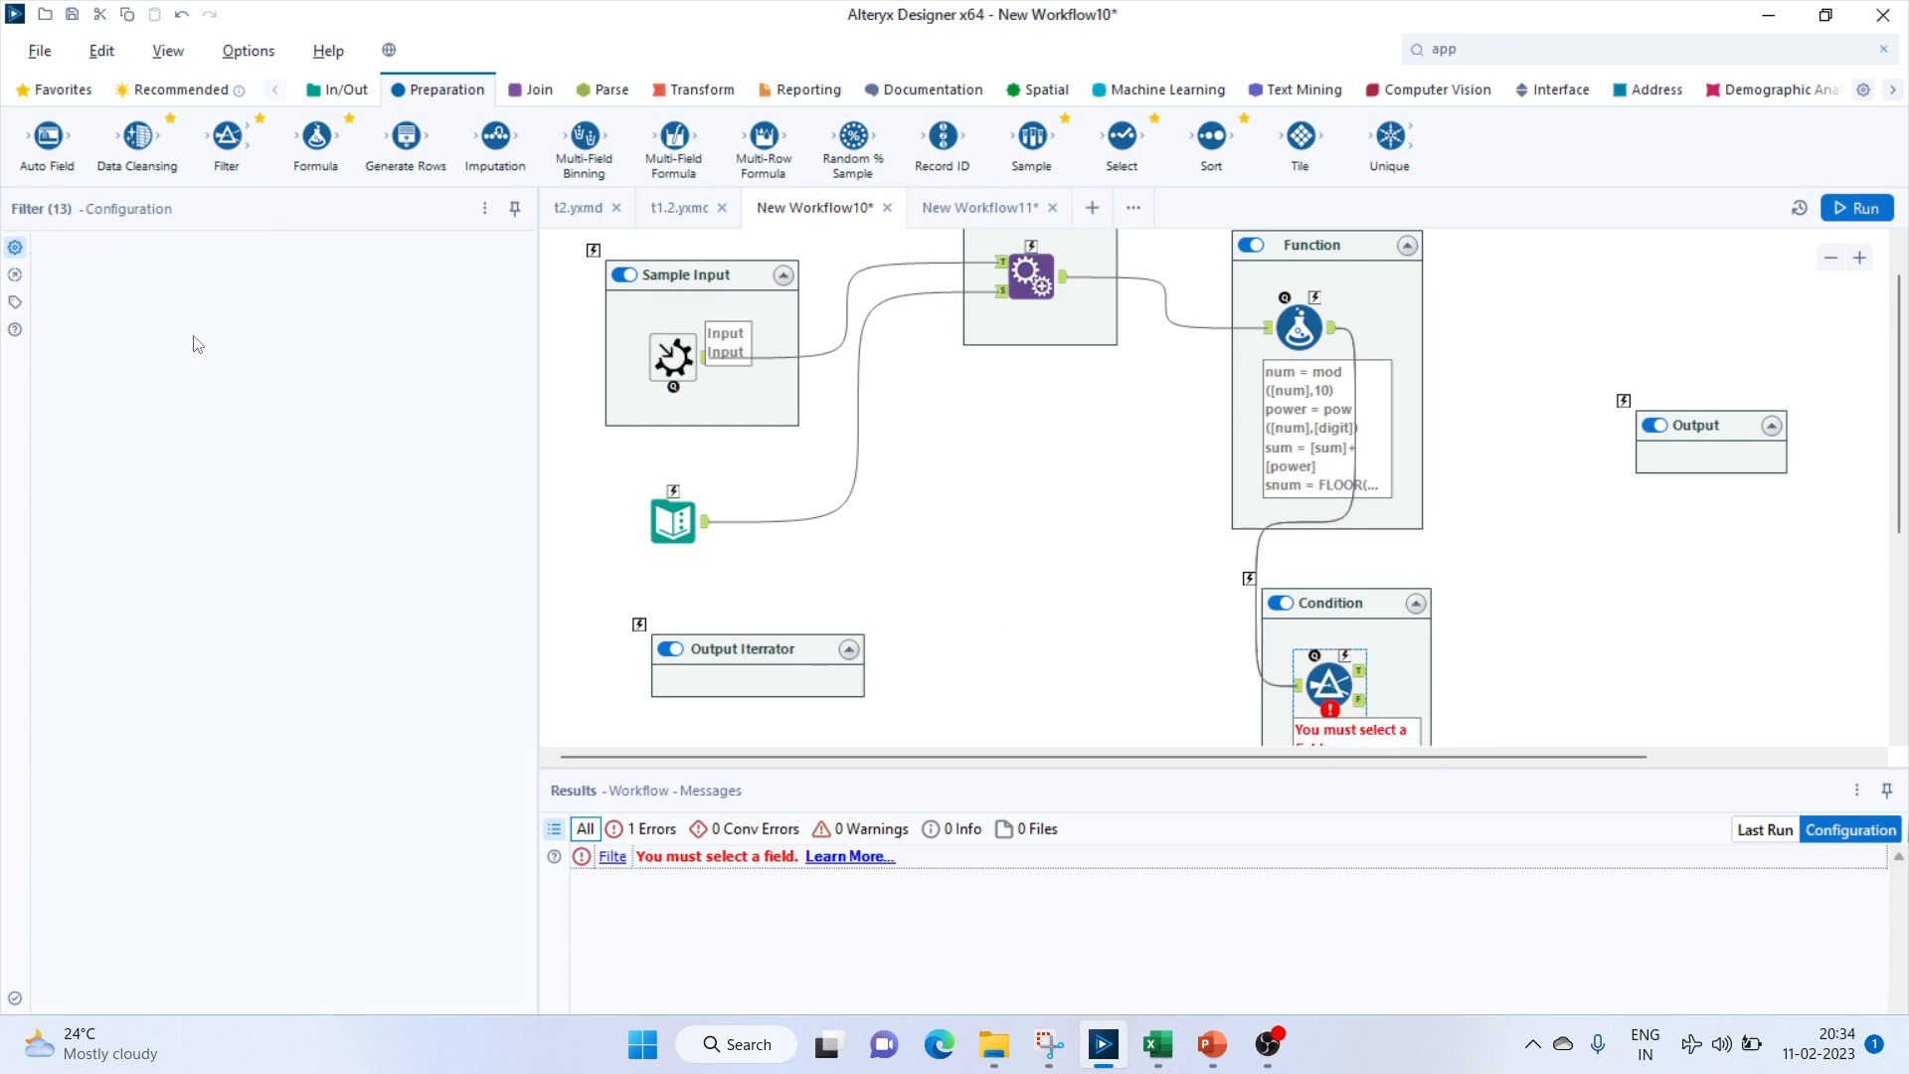
{"action": "left_click", "coordinate": [100, 338]}
{"action": "left_click", "coordinate": [123, 357]}
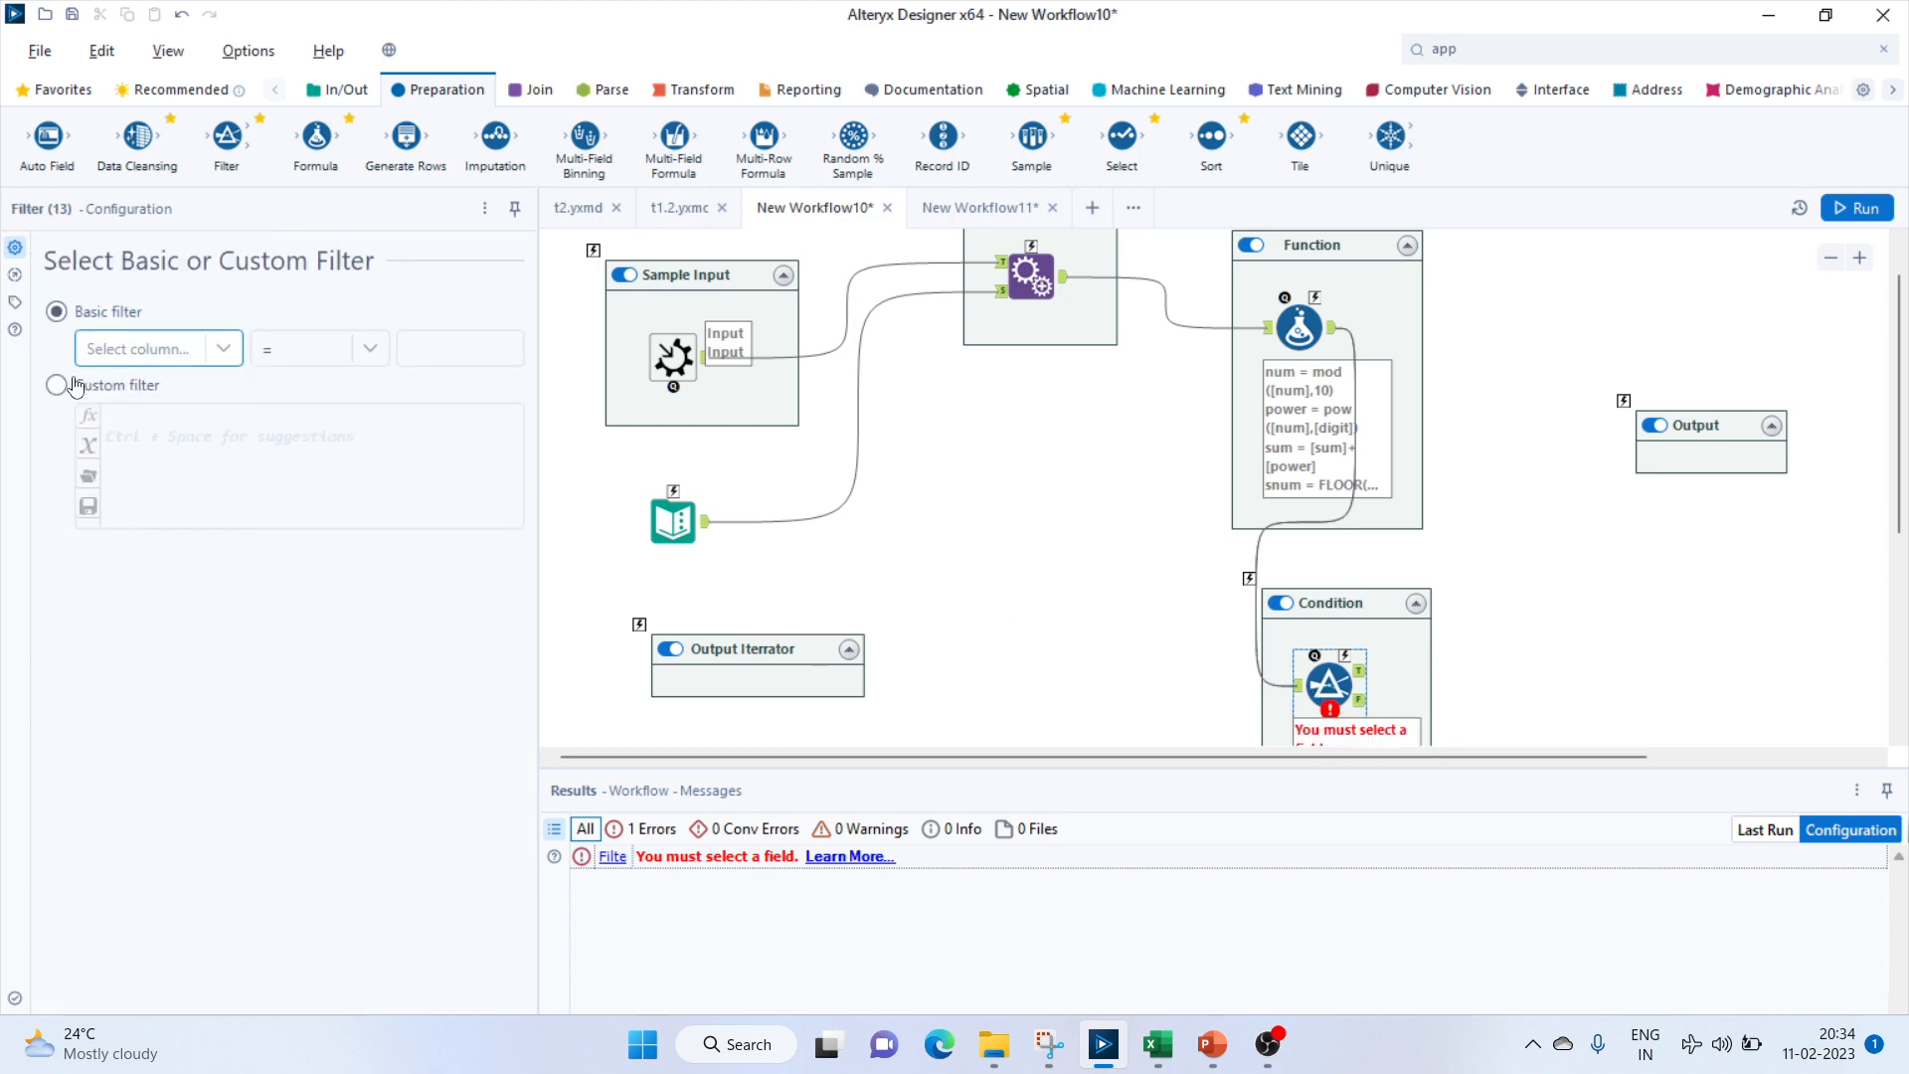
{"action": "left_click", "coordinate": [75, 387]}
{"action": "key", "text": "ctrl+space"}
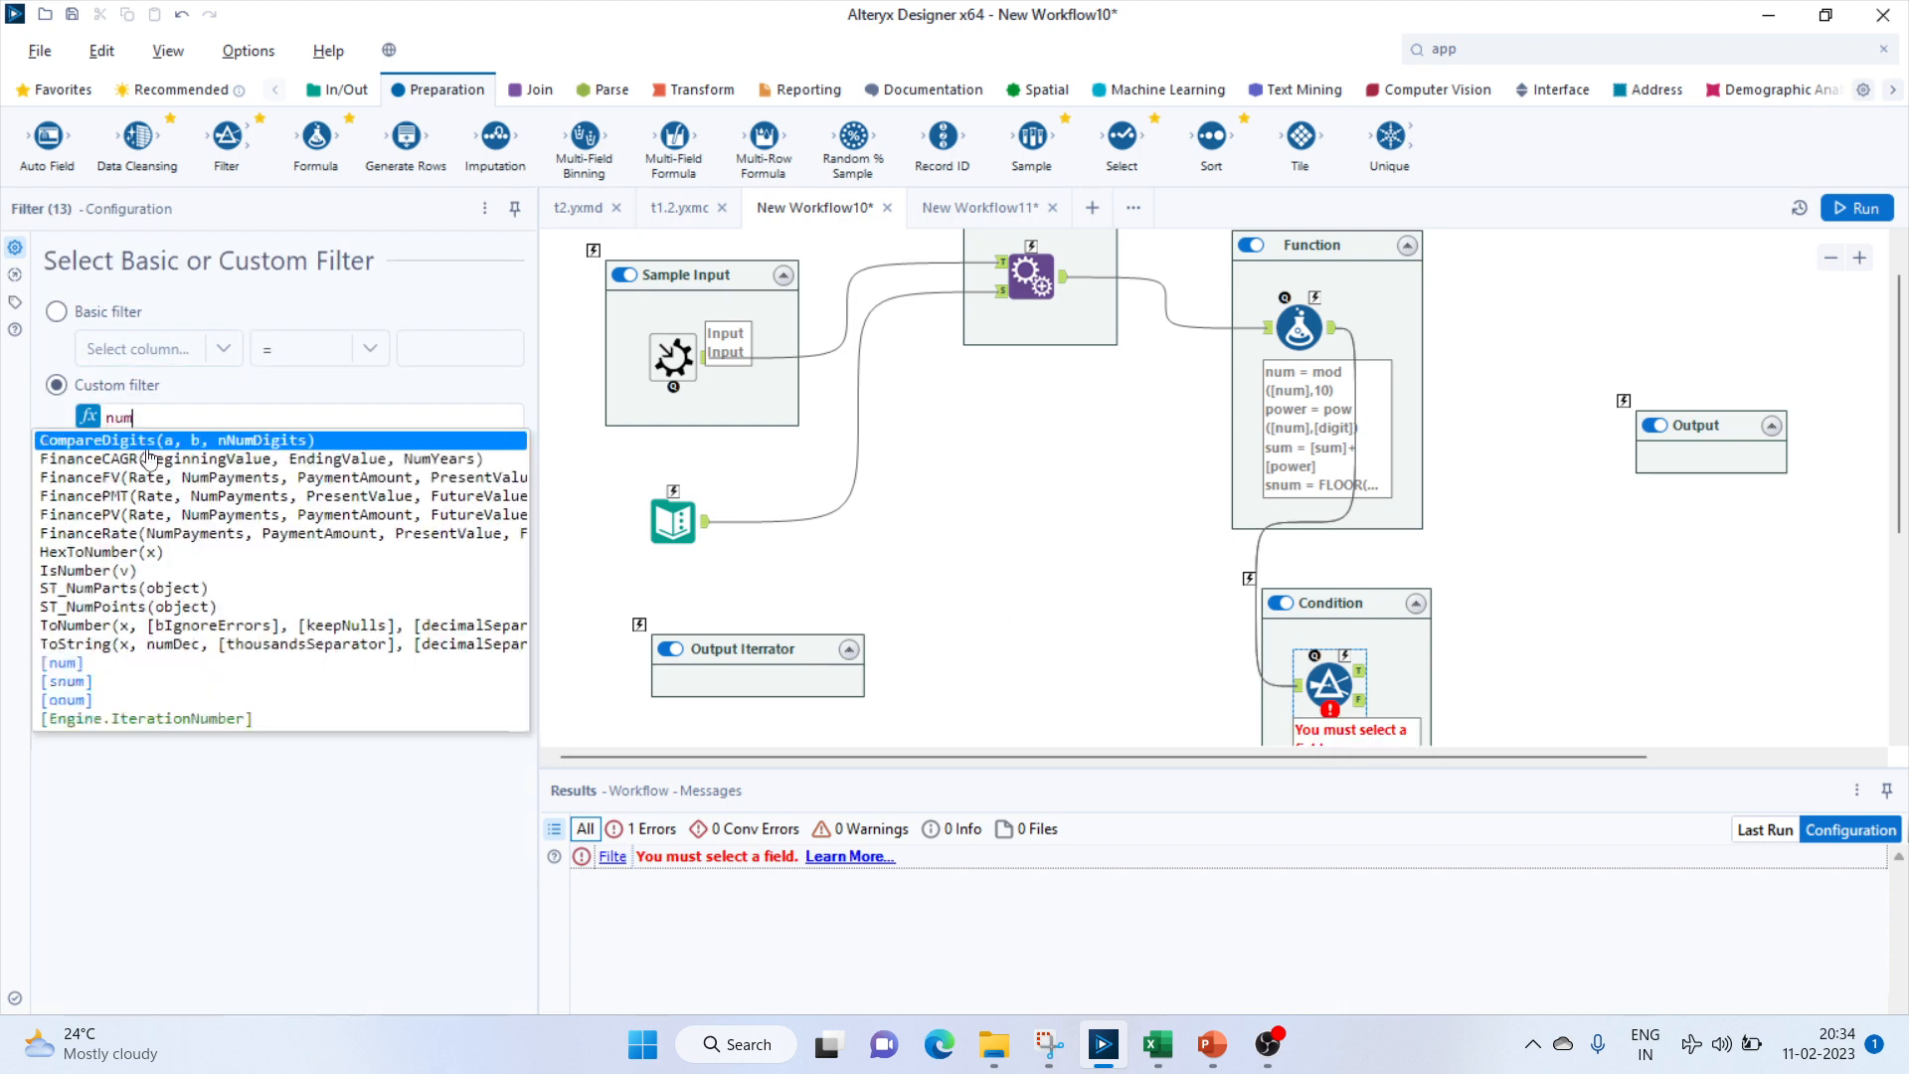
{"action": "double_click", "coordinate": [80, 666]}
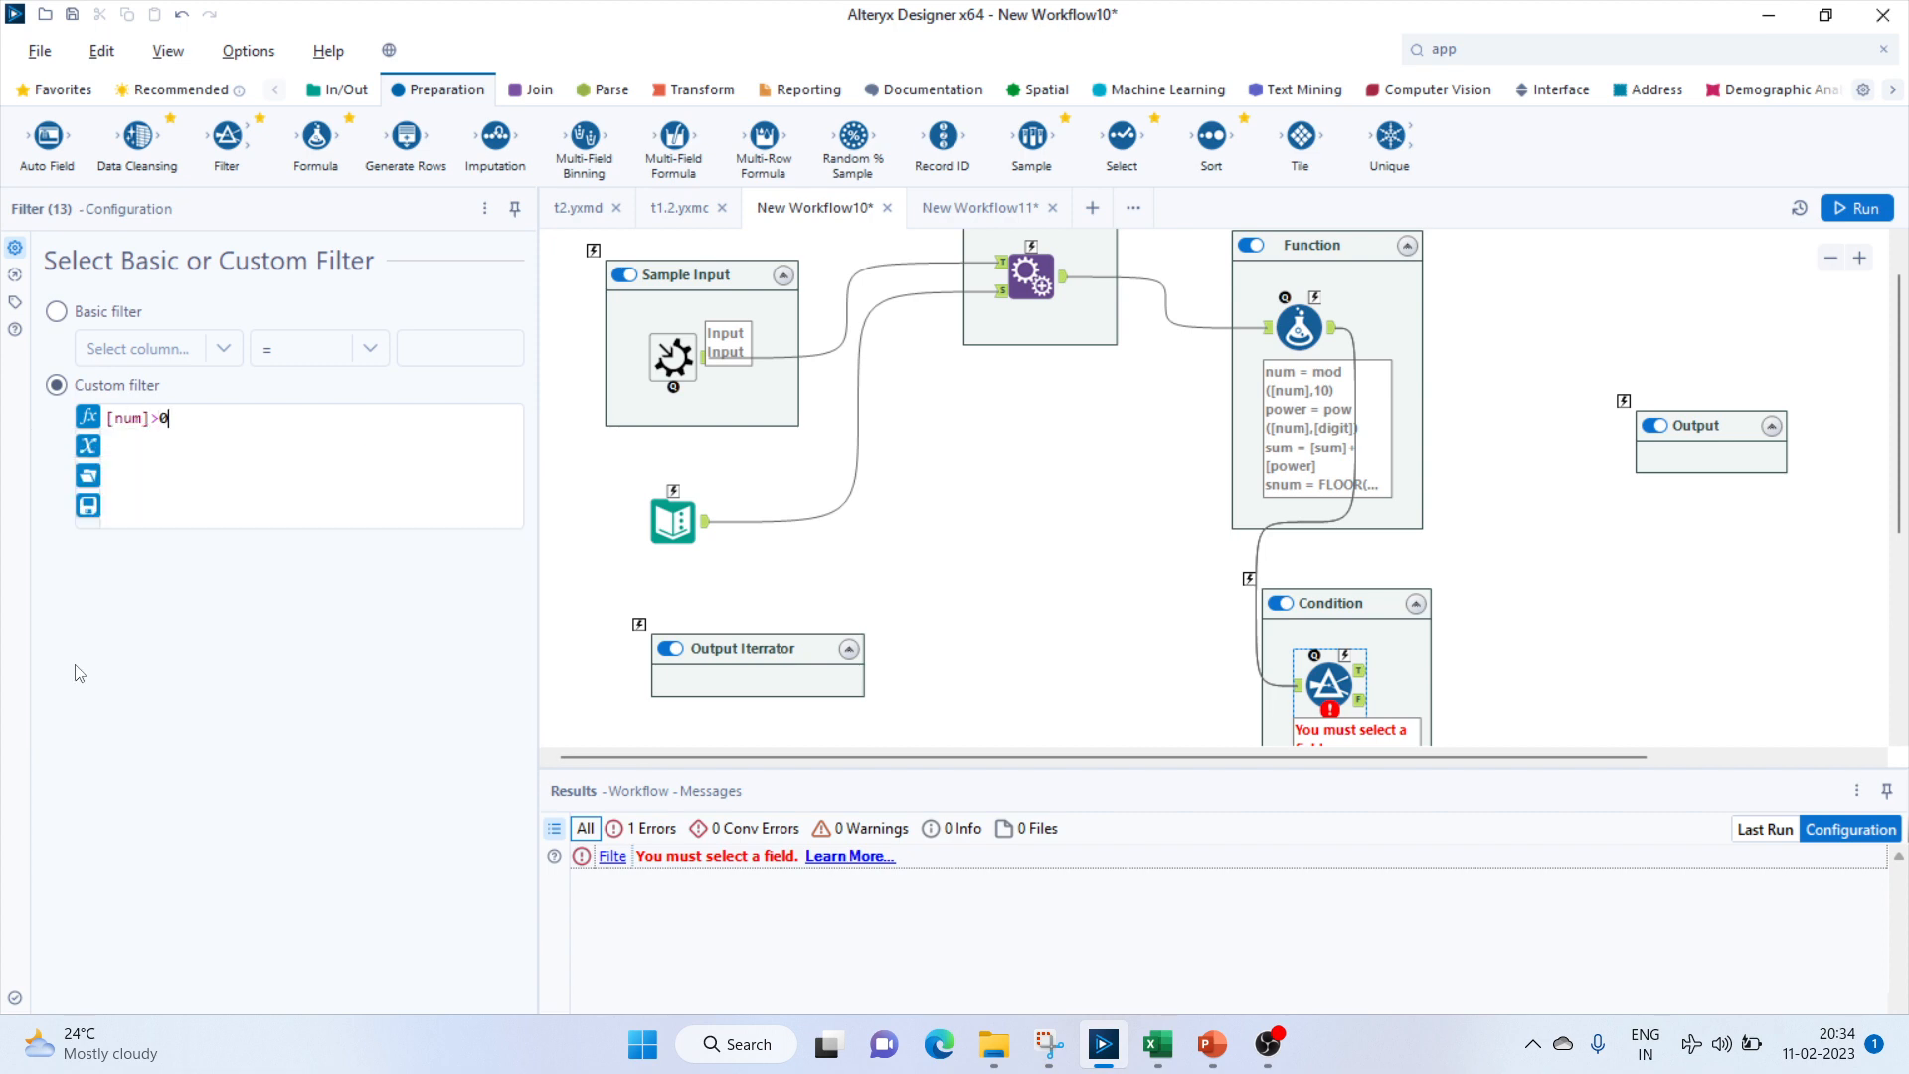
{"action": "type", "text": ">0 and ("}
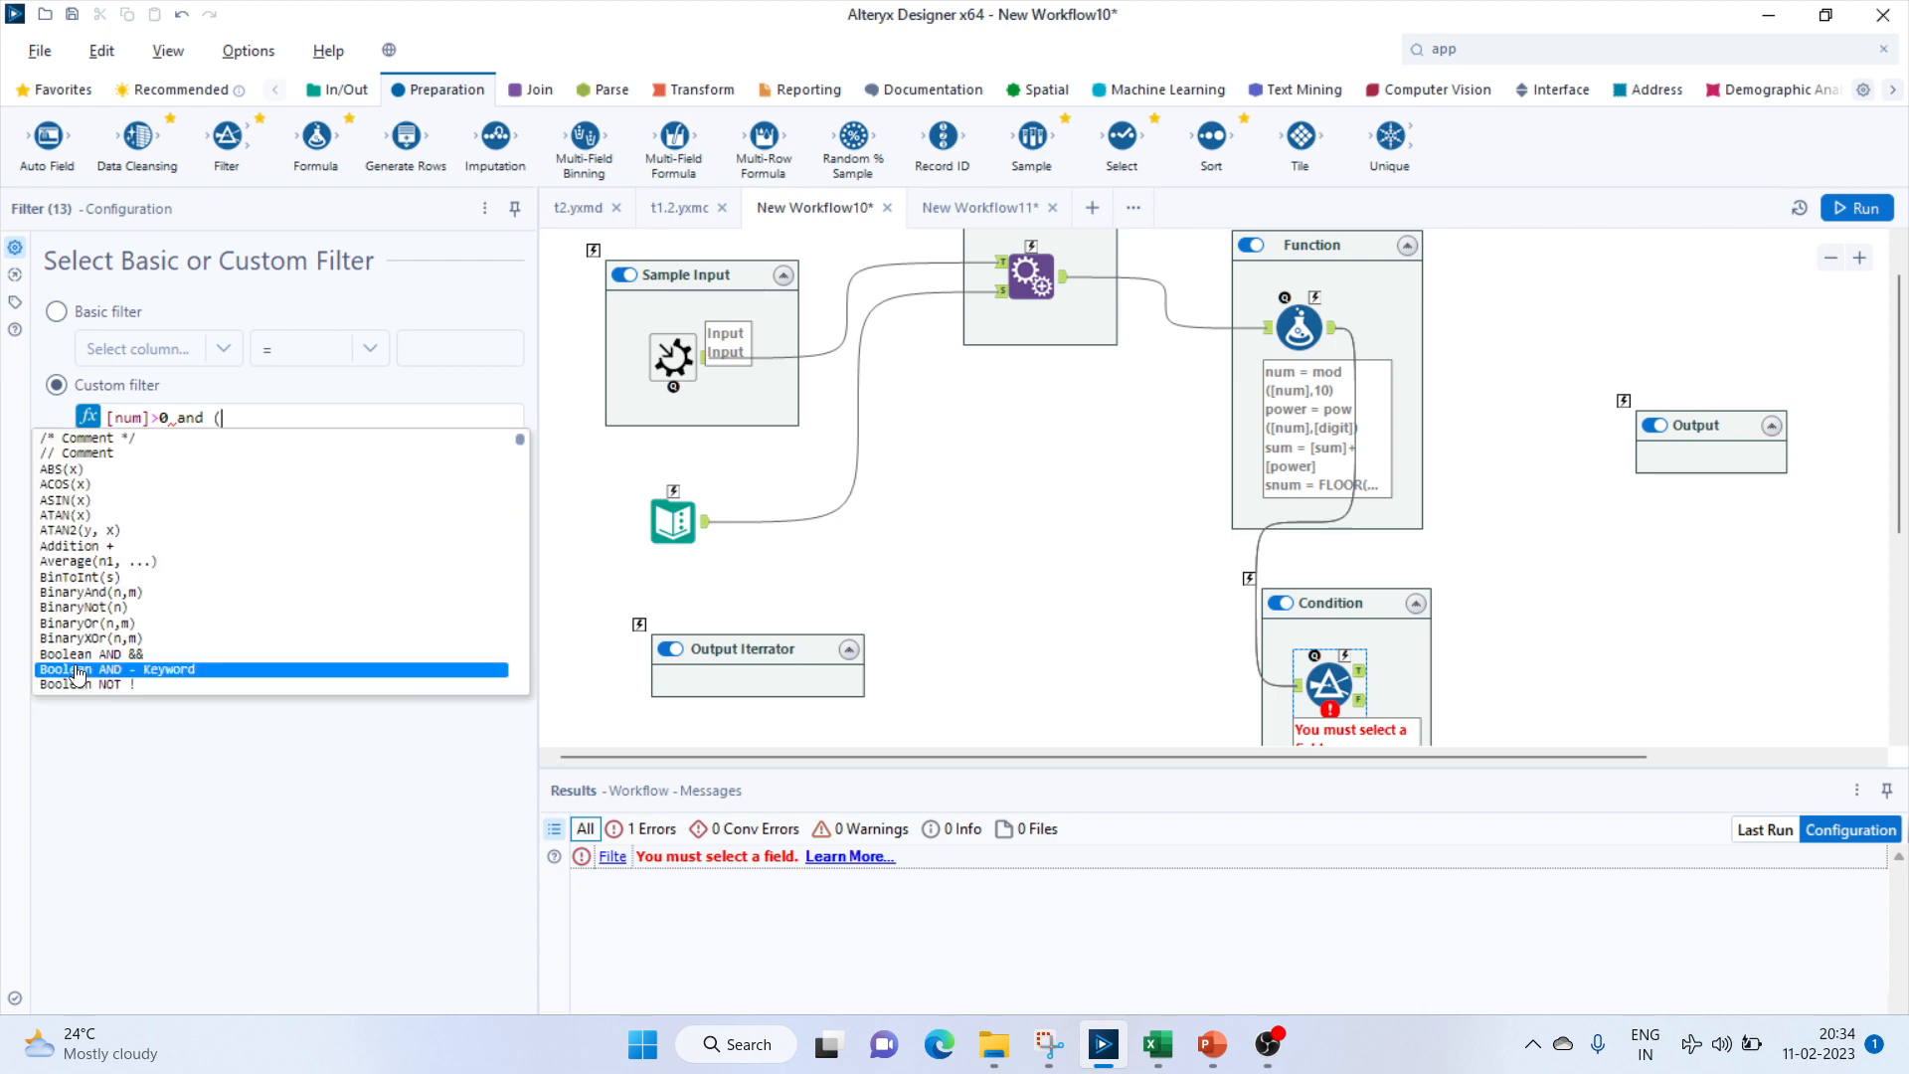
Complete the Filter tool's custom expression with the bracketed condition ([iterator]<=[count]).
{"action": "type", "text": "iter"}
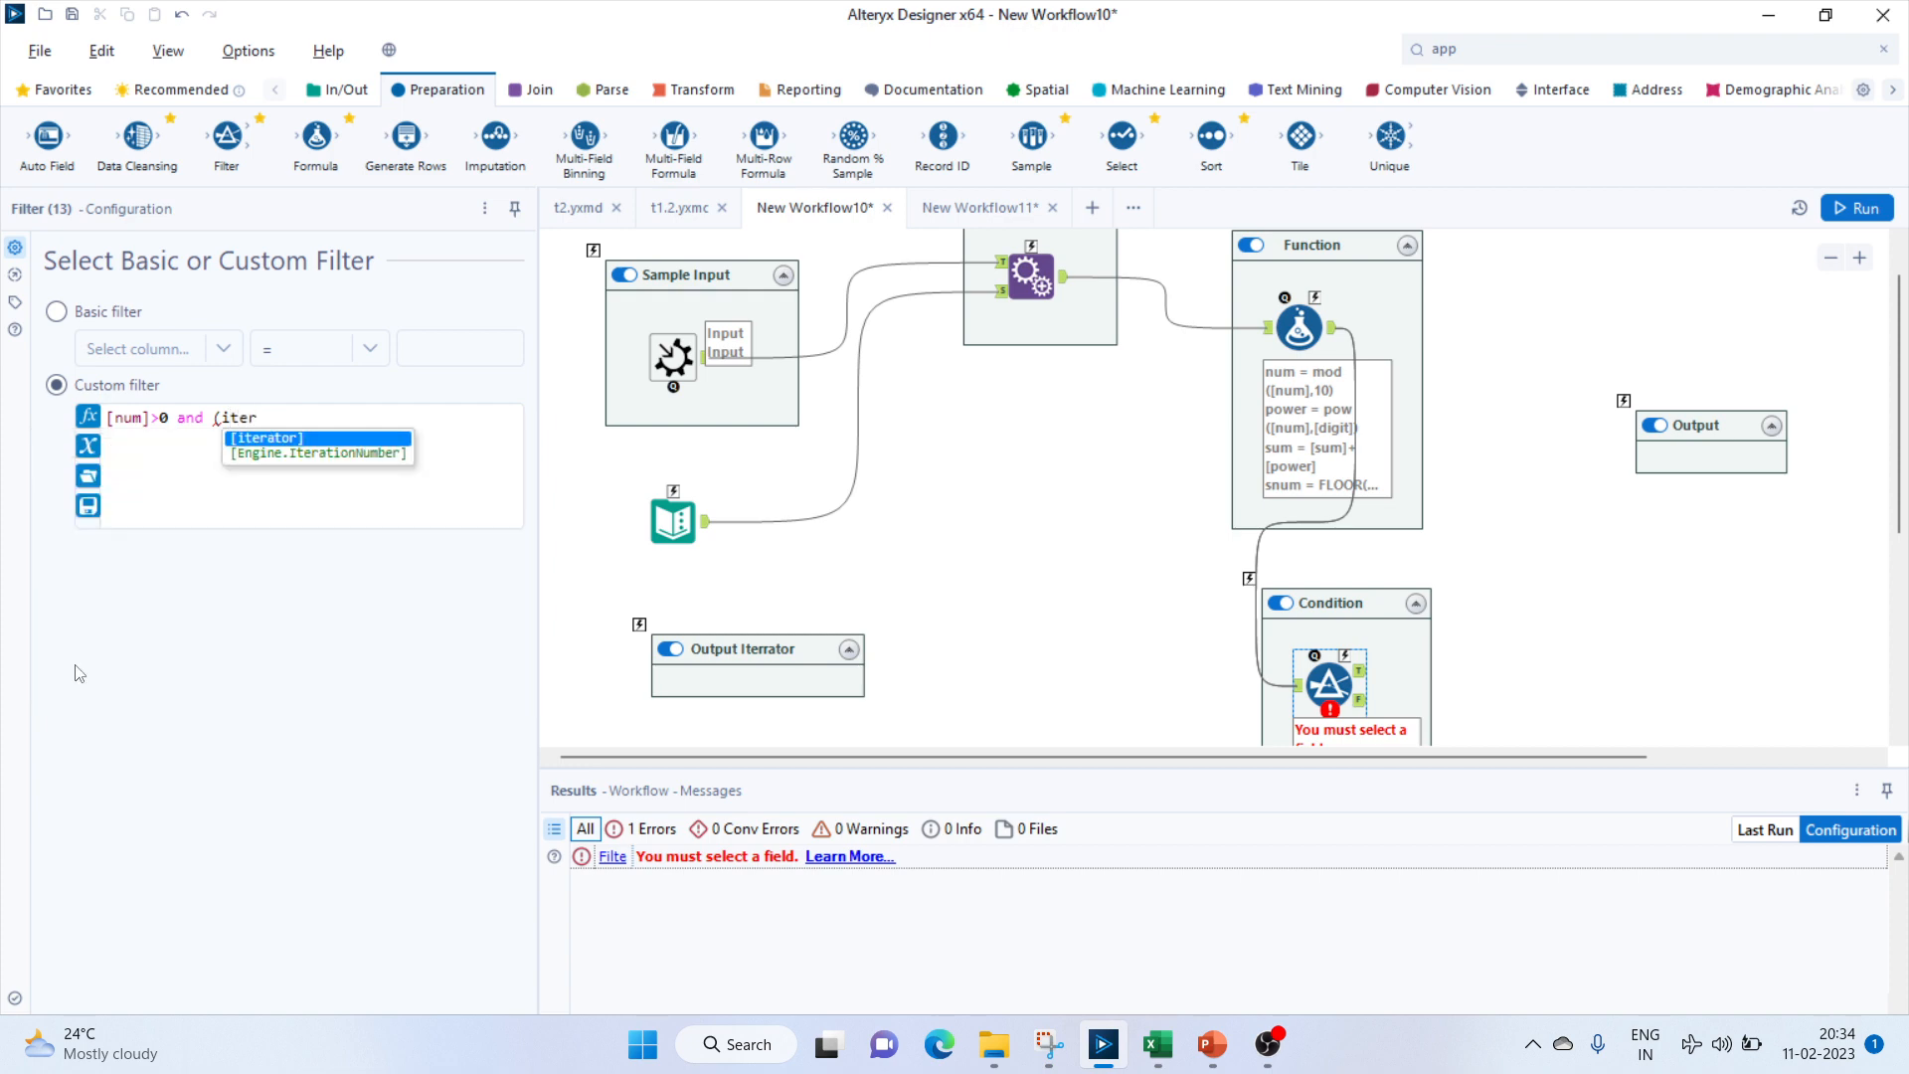
{"action": "double_click", "coordinate": [256, 439]}
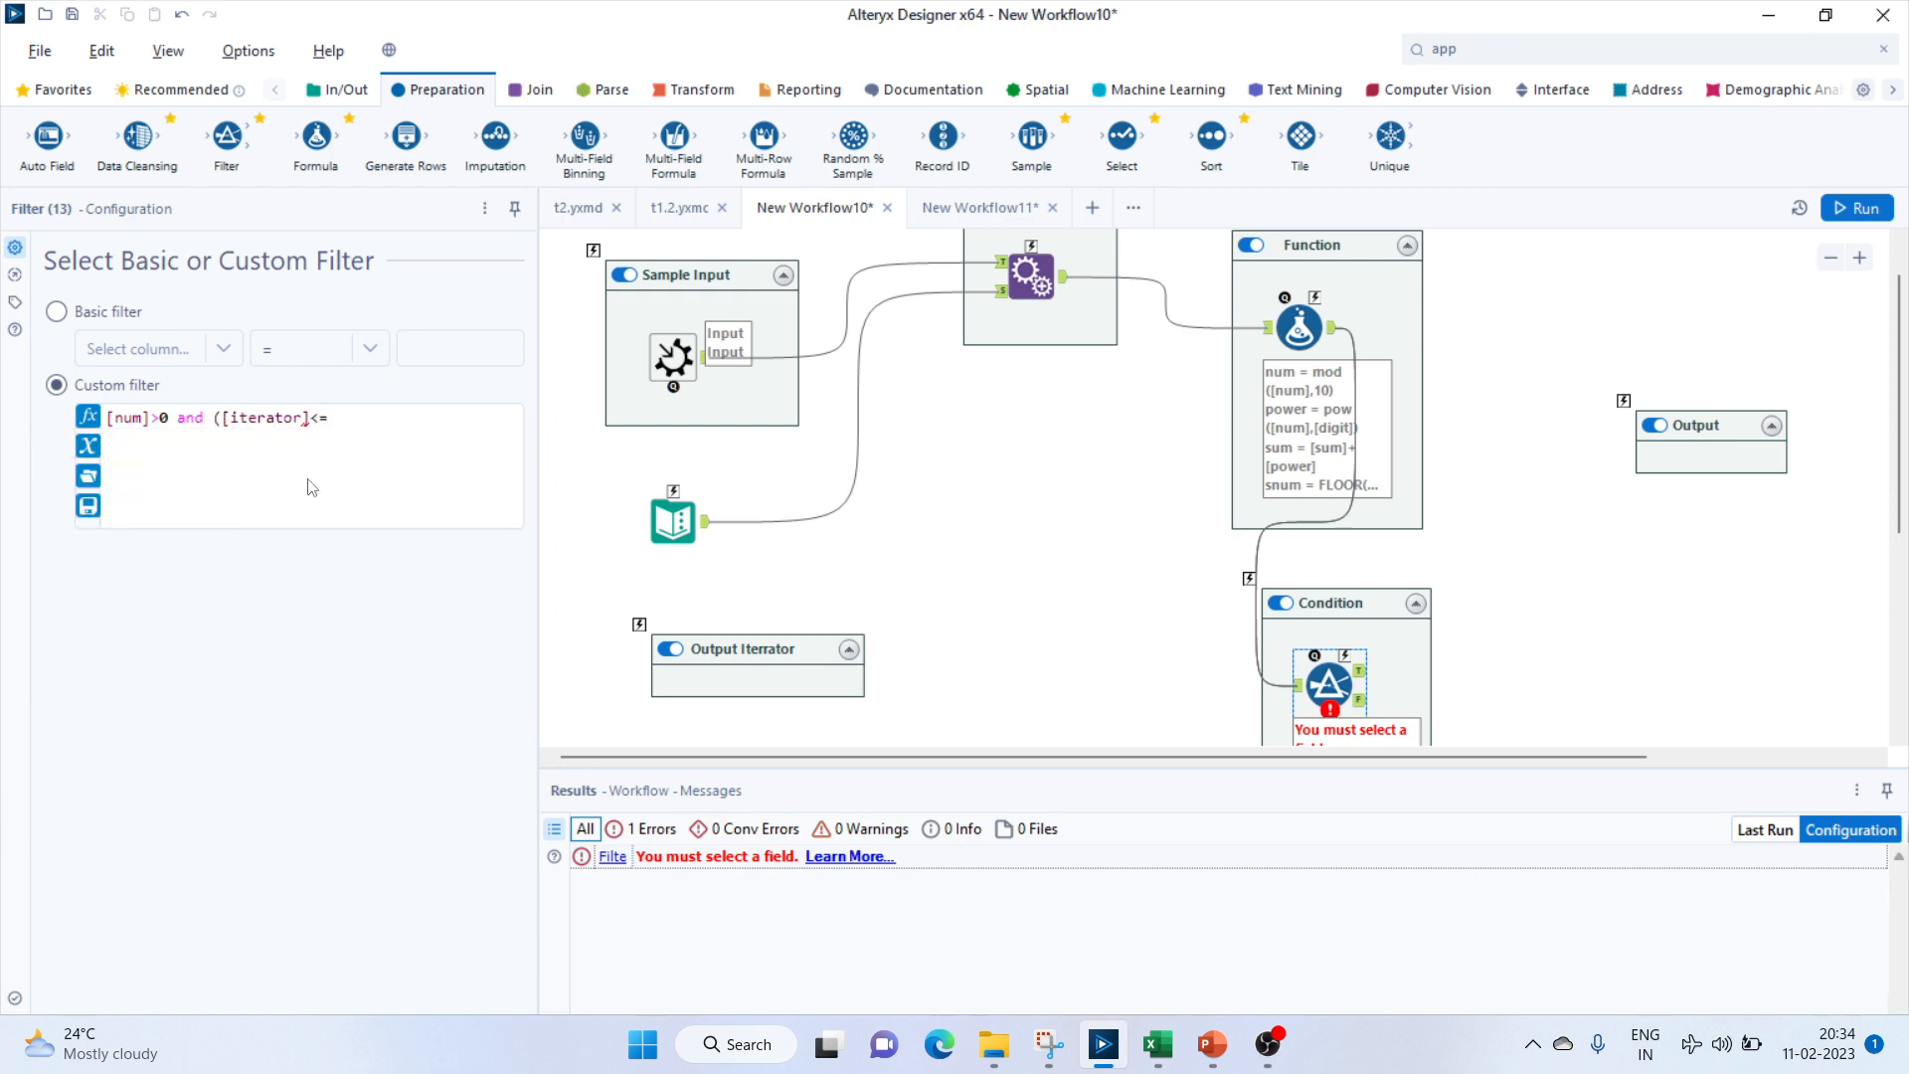
{"action": "type", "text": "cou"}
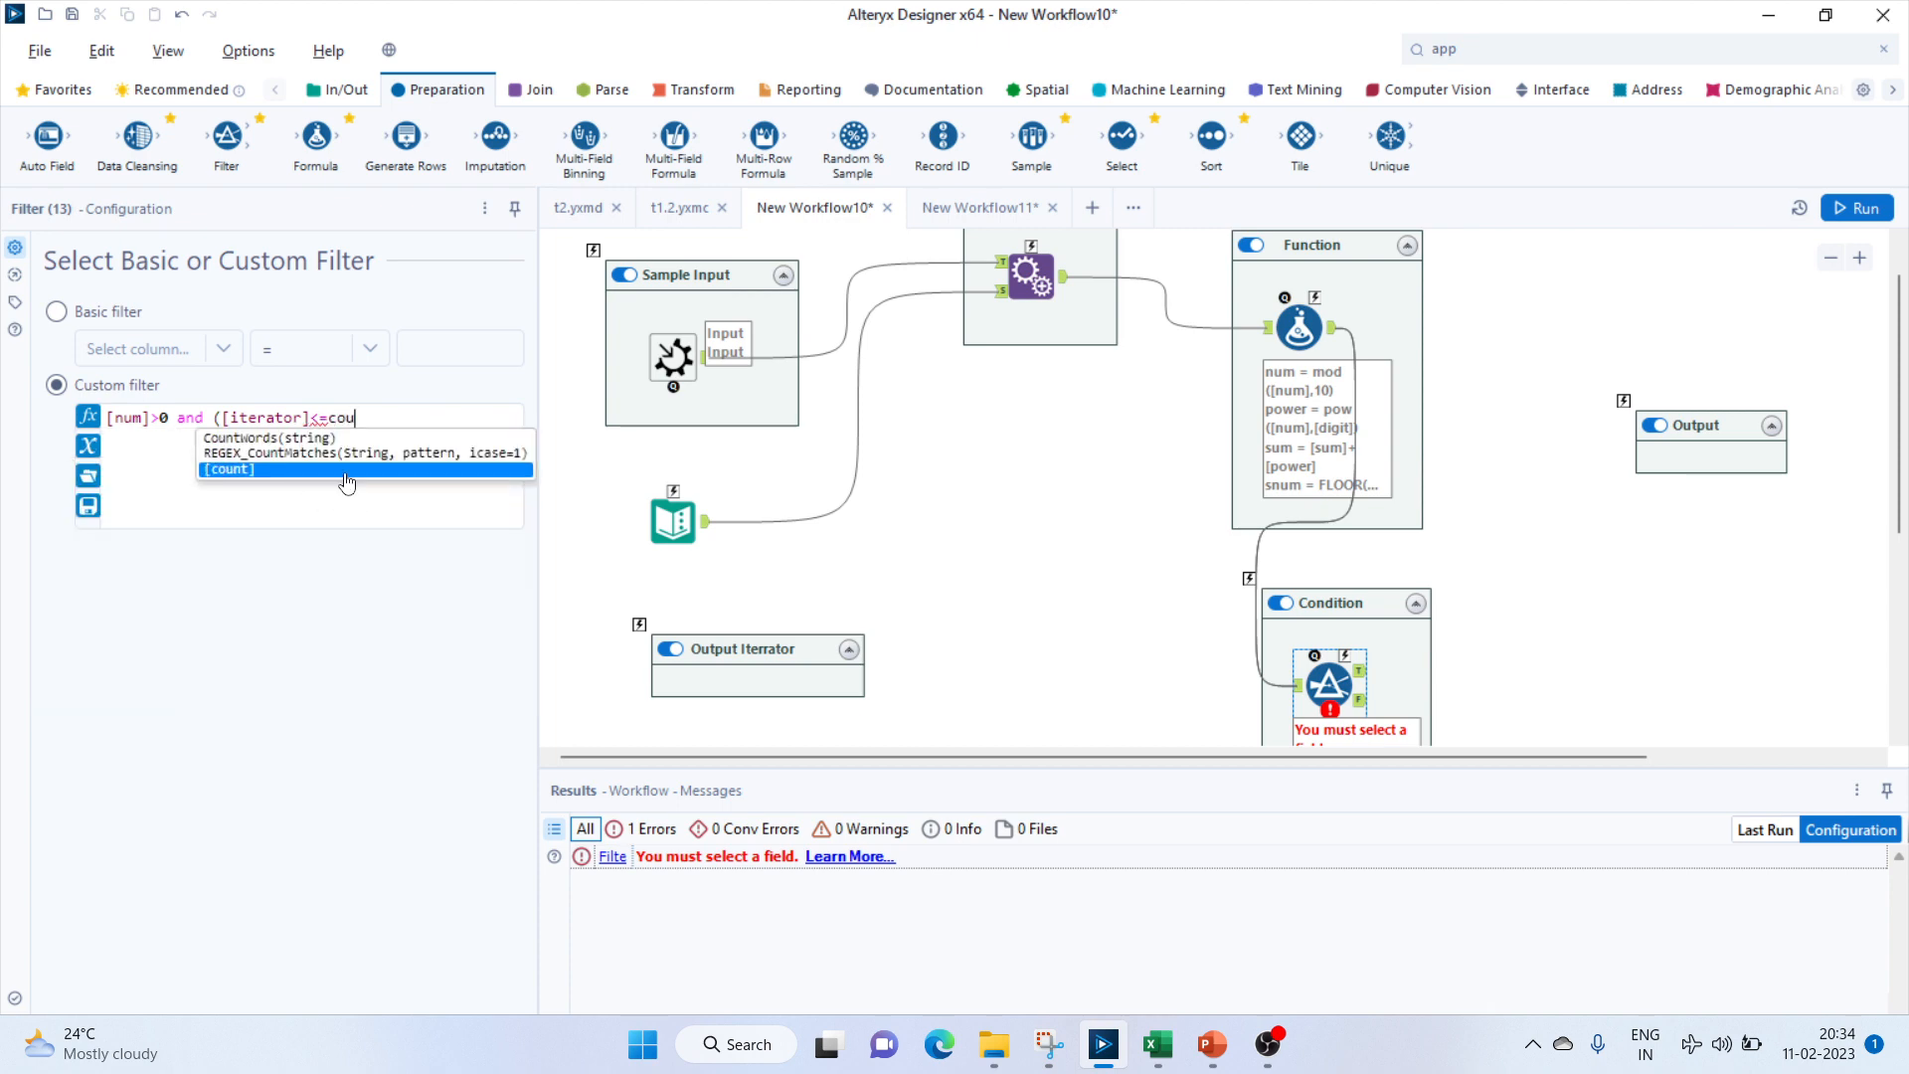
{"action": "double_click", "coordinate": [345, 471]}
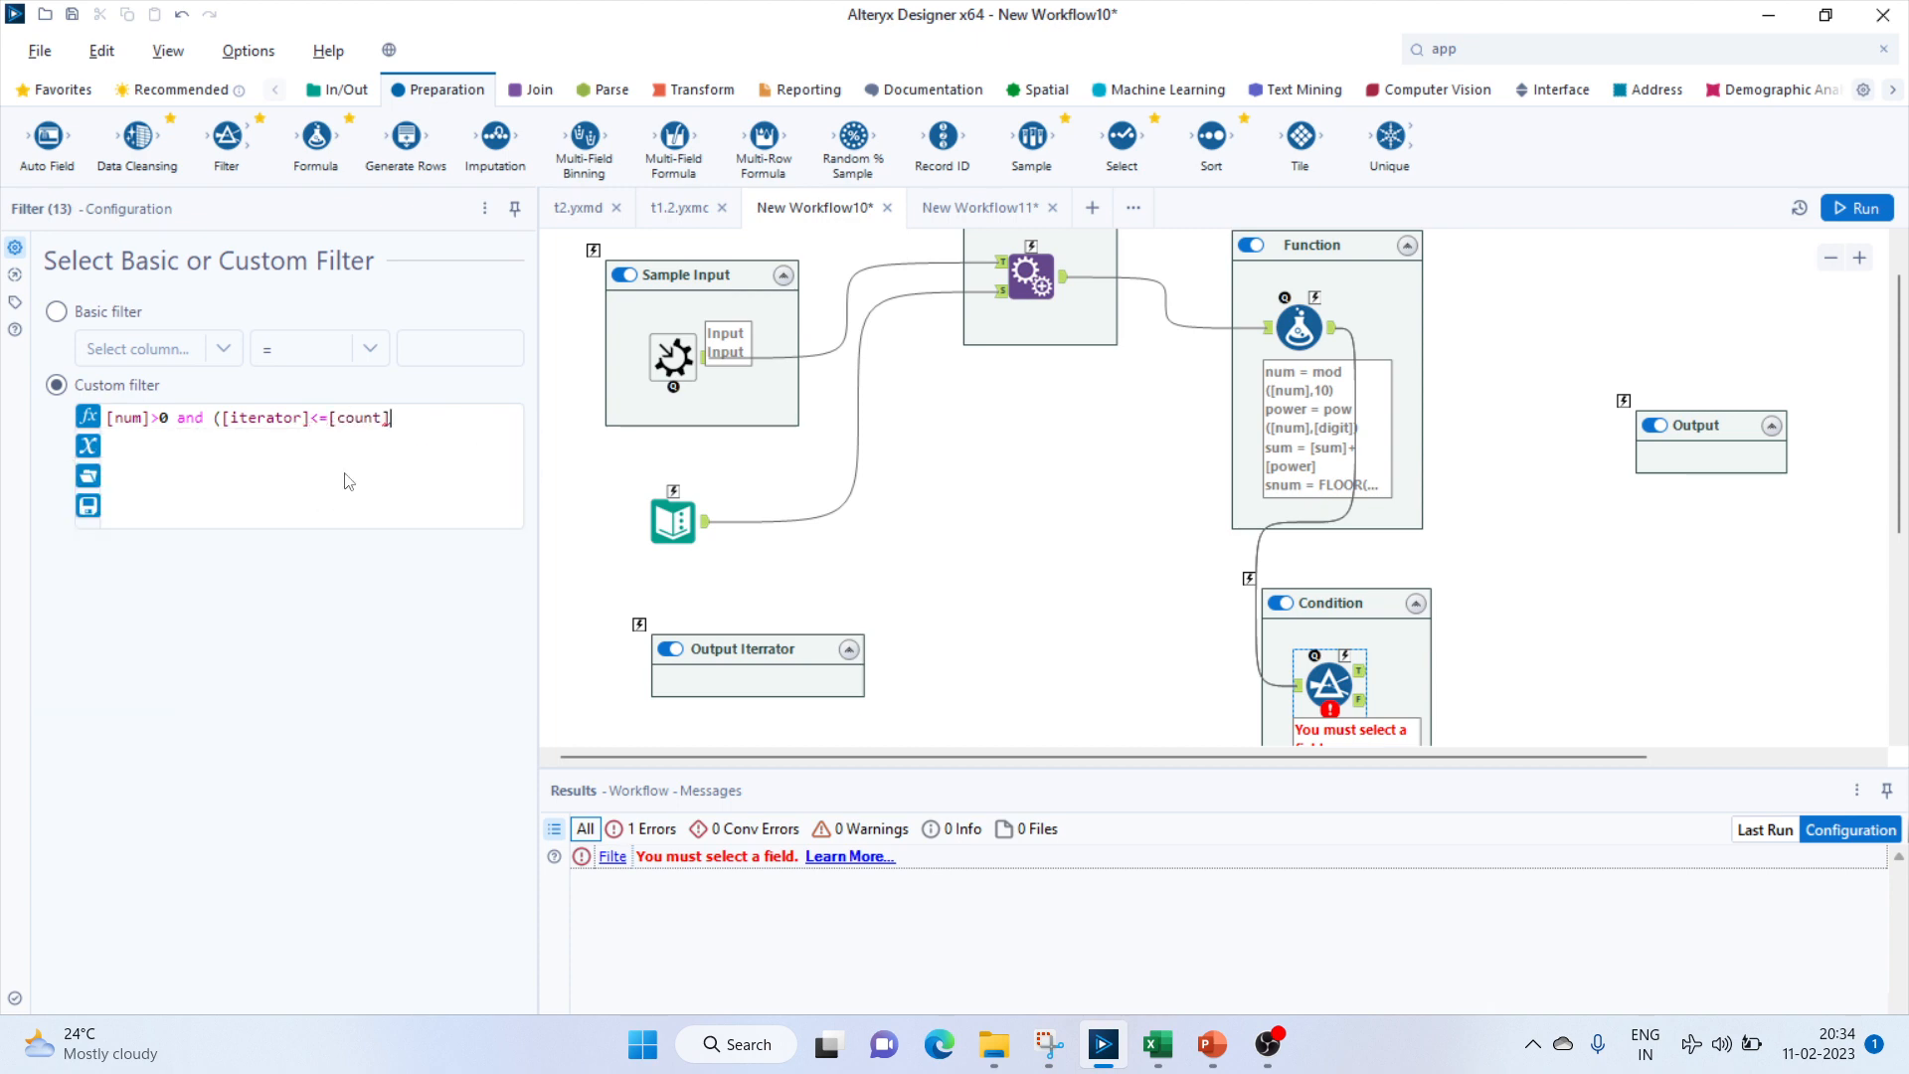
{"action": "type", "text": ")"}
{"action": "left_click", "coordinate": [1121, 652]}
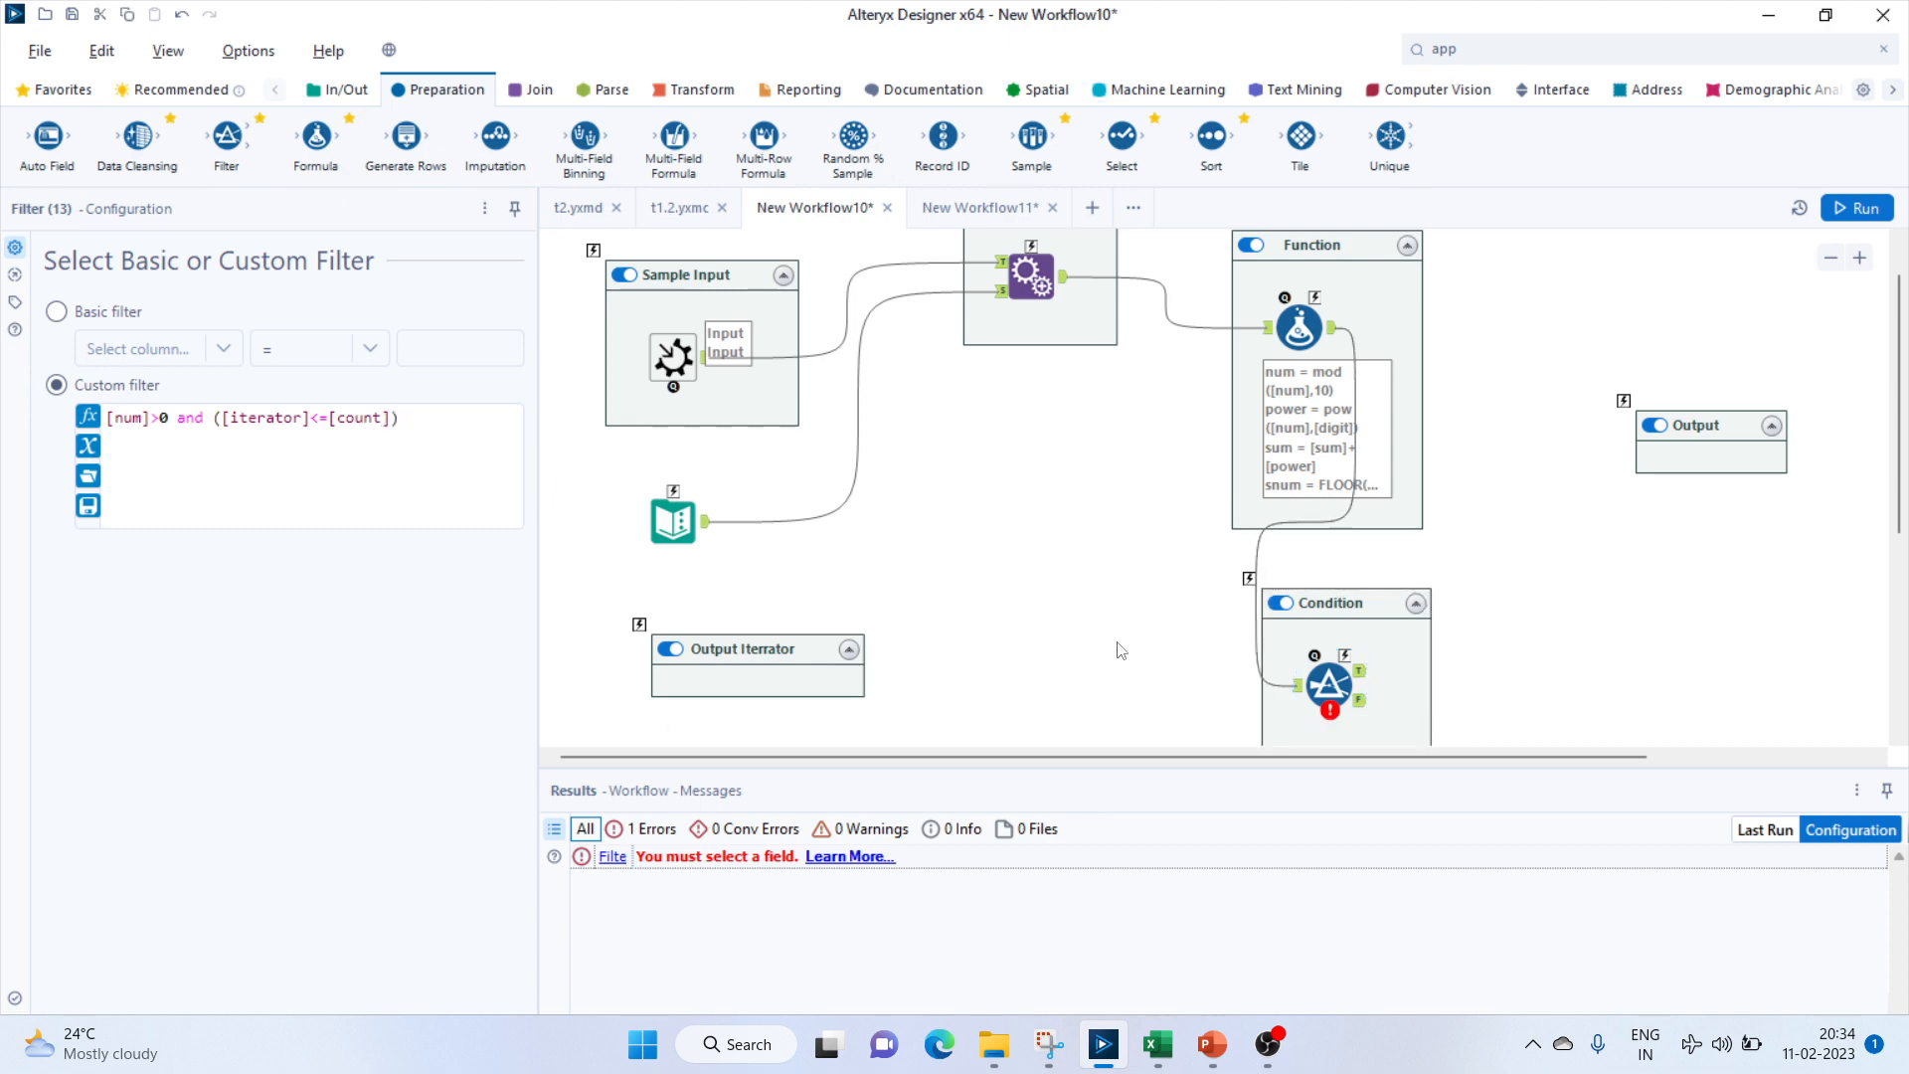
Move the Condition container up, closer beneath the Function container.
{"action": "left_click_drag", "start_coordinate": [1343, 605], "coordinate": [1327, 575]}
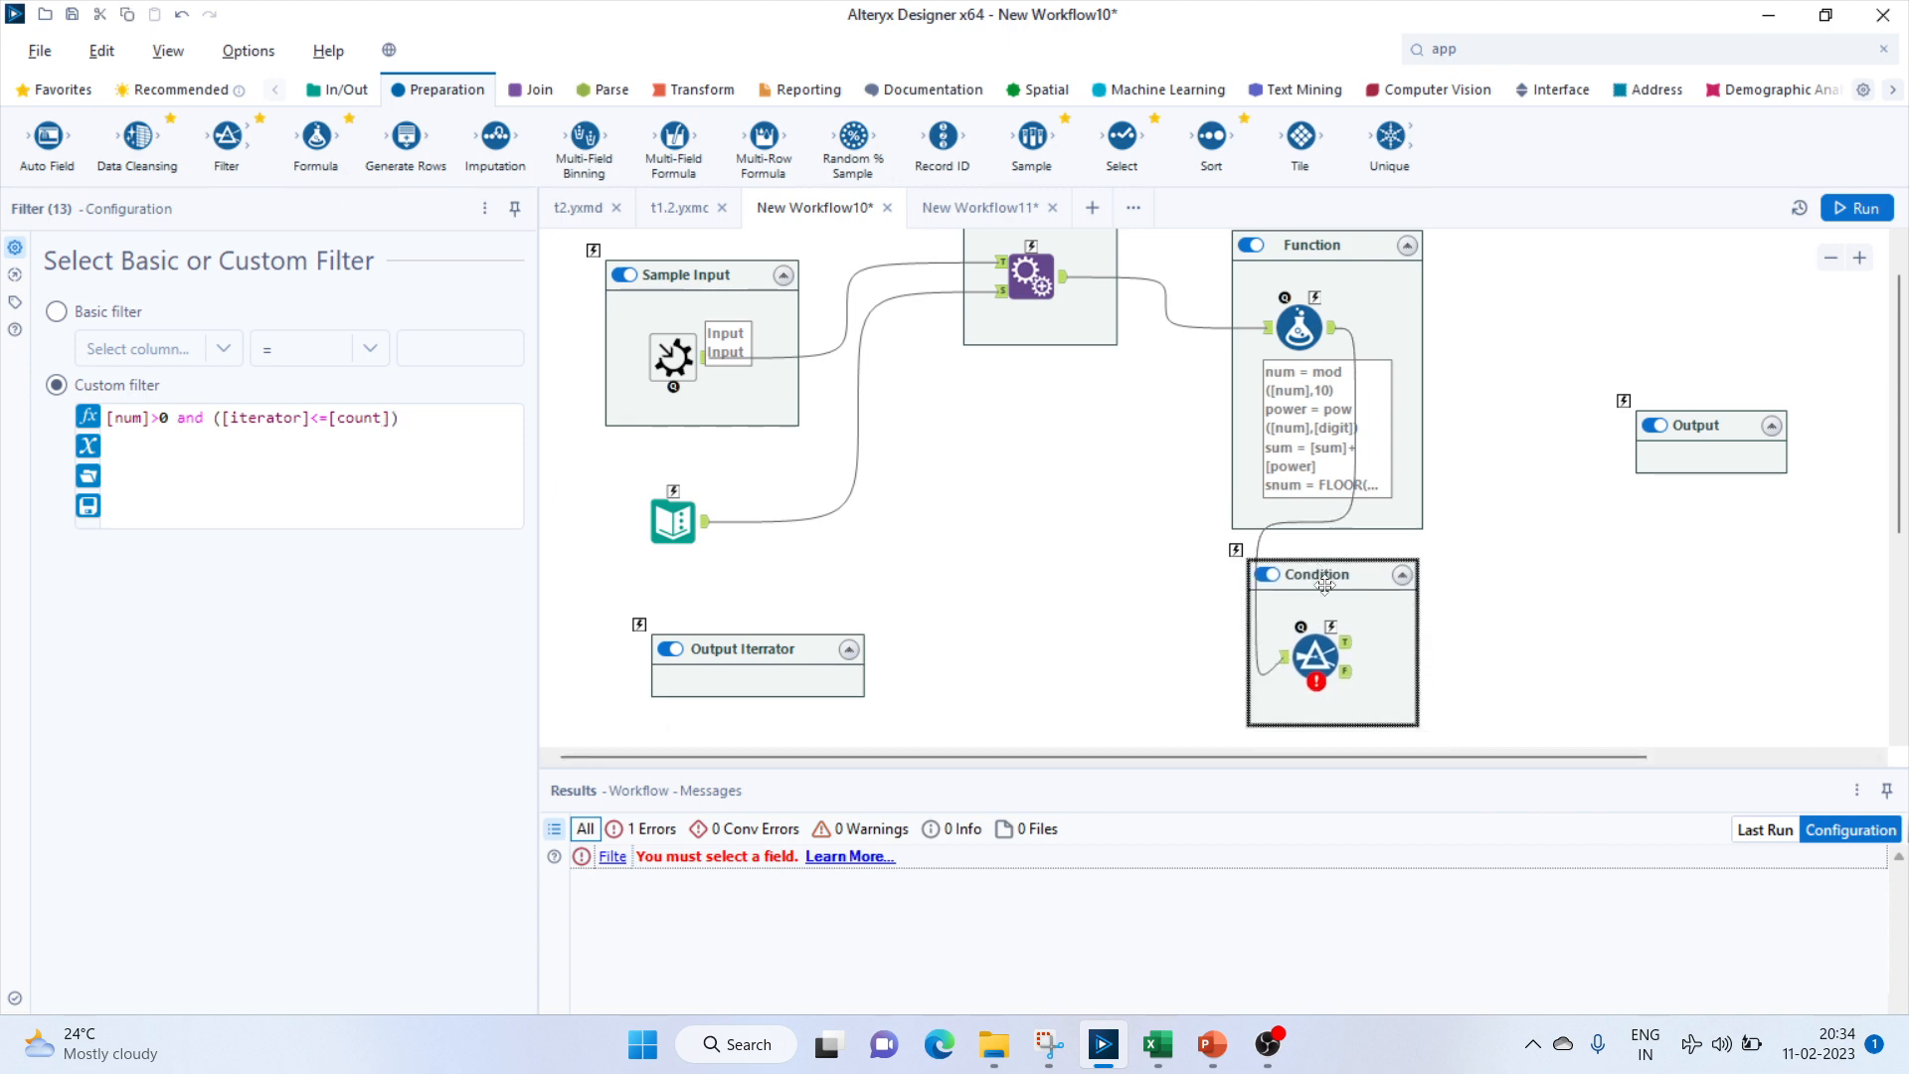
{"action": "left_click", "coordinate": [1514, 647]}
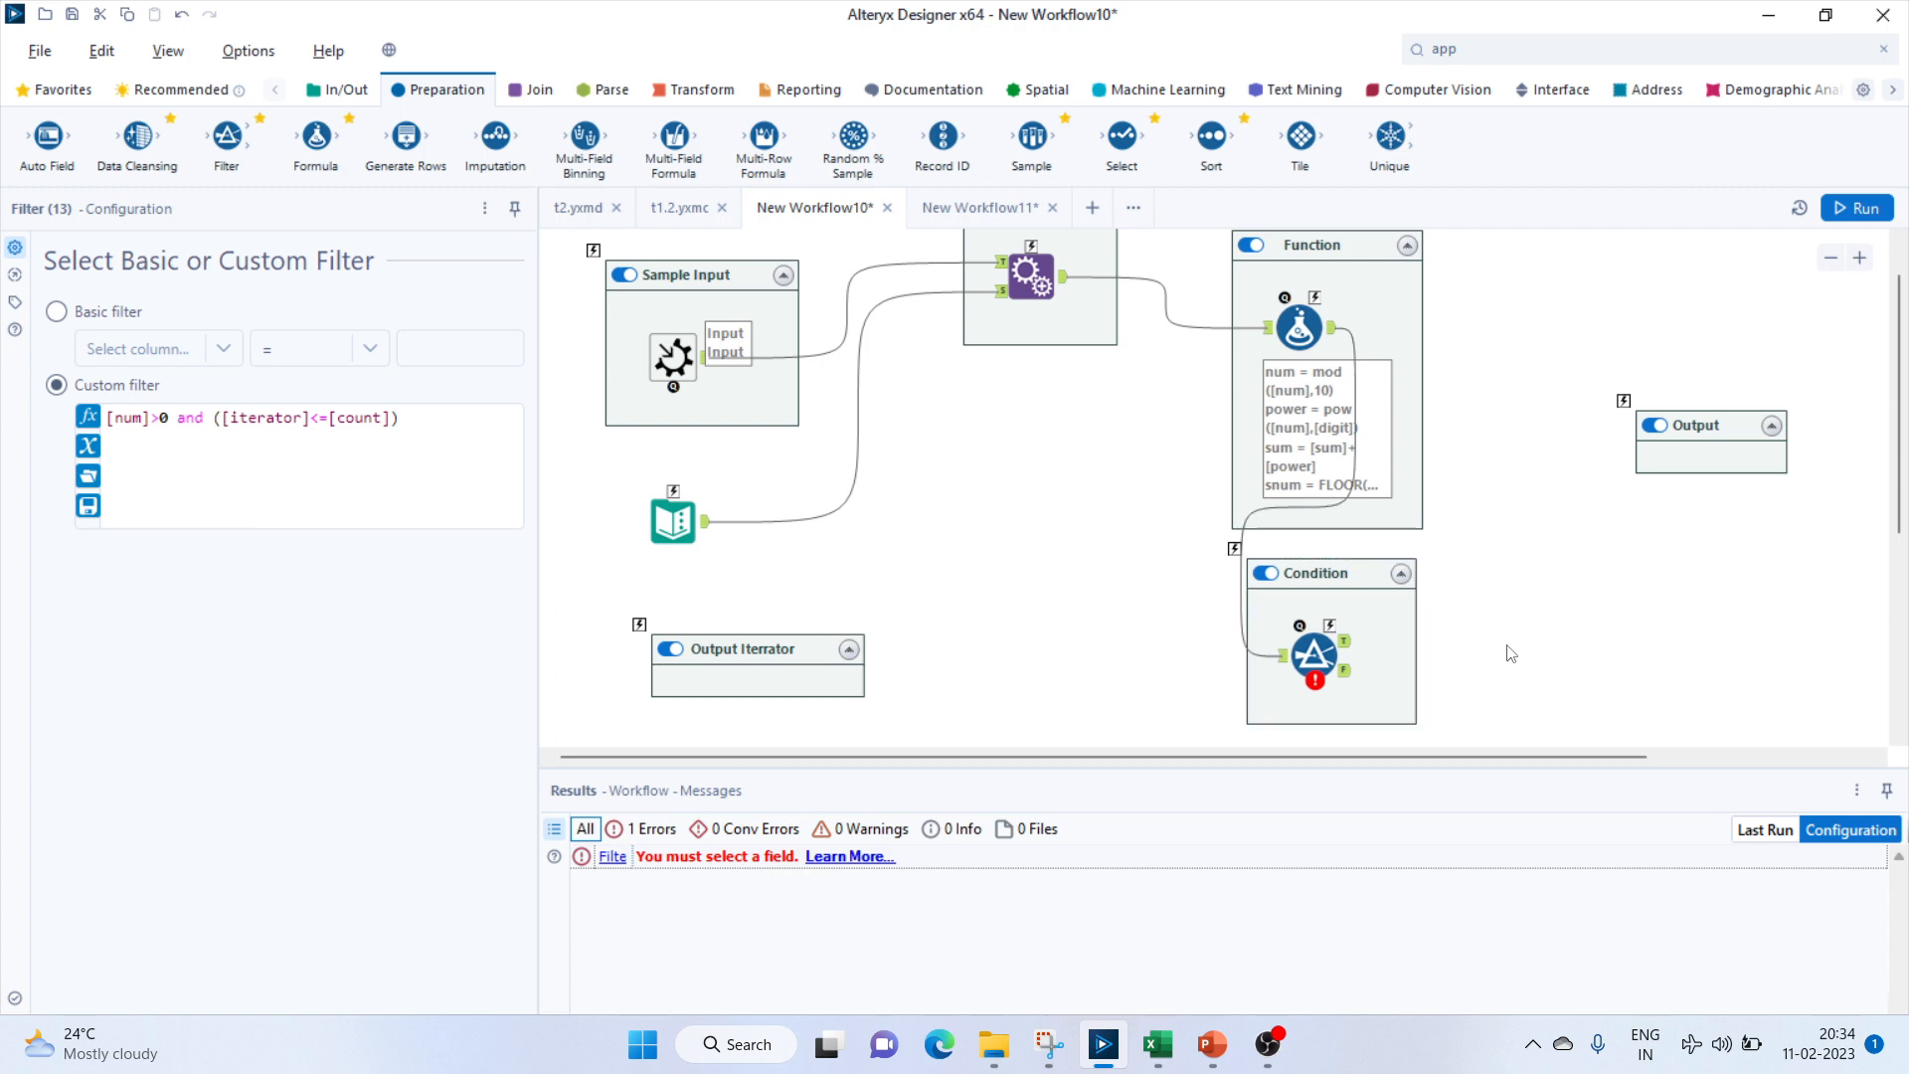
{"action": "left_click", "coordinate": [1312, 657]}
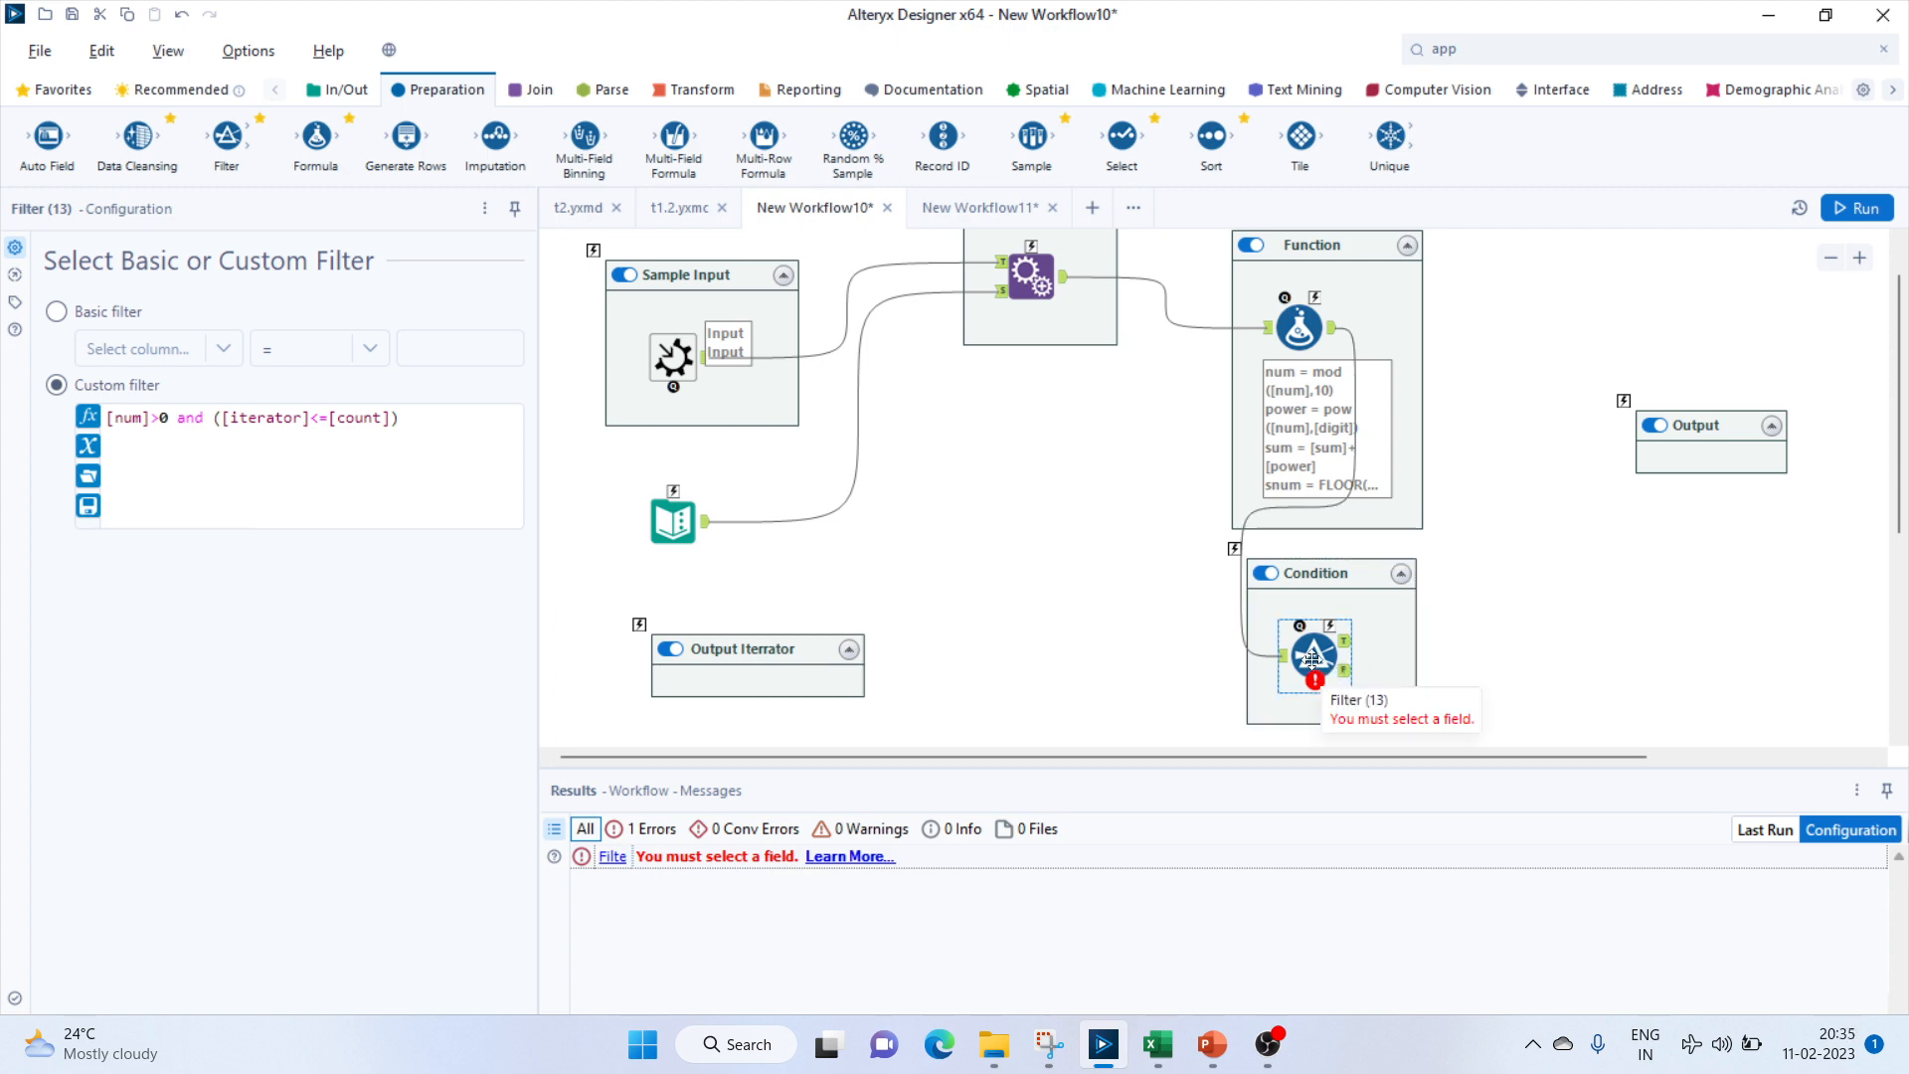
{"action": "left_click", "coordinate": [1542, 609]}
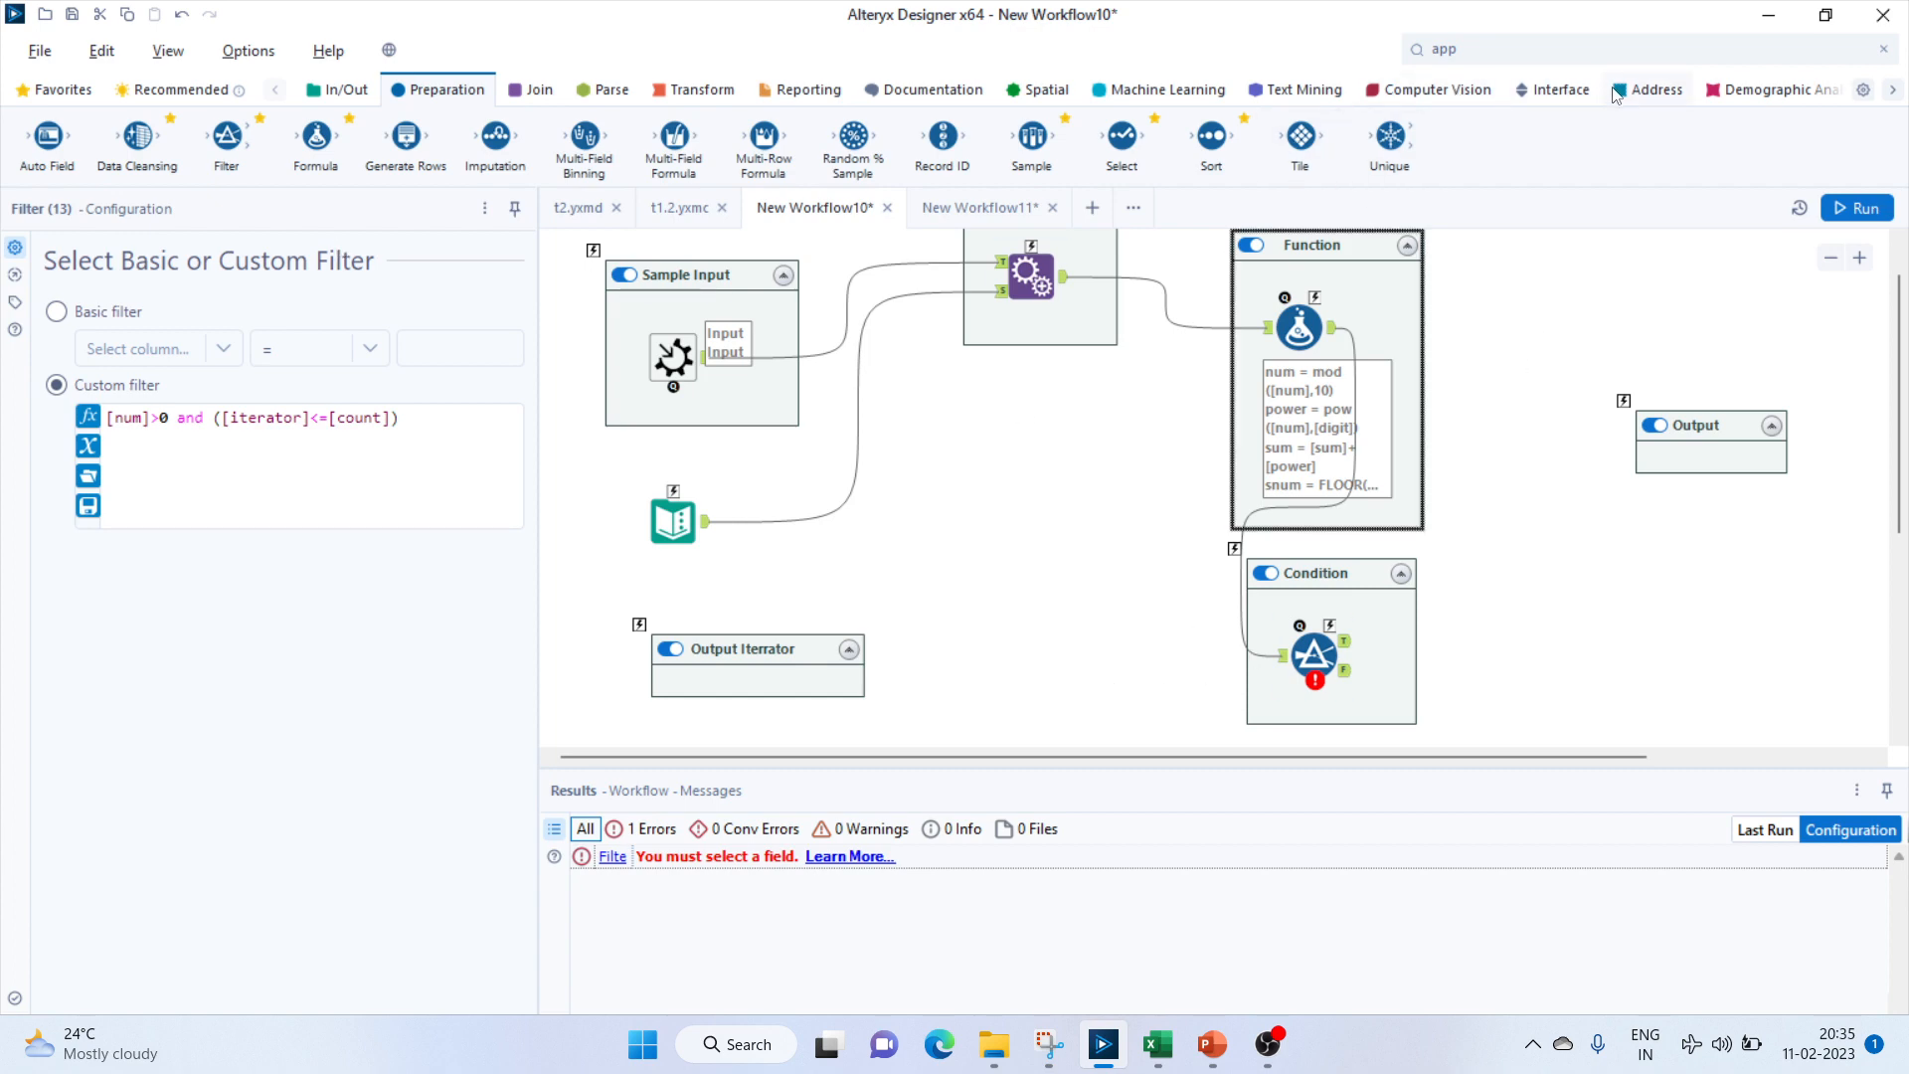
Add a Macro Output tool to the Output container and another to the Output Iterrator container.
{"action": "left_click", "coordinate": [1563, 90]}
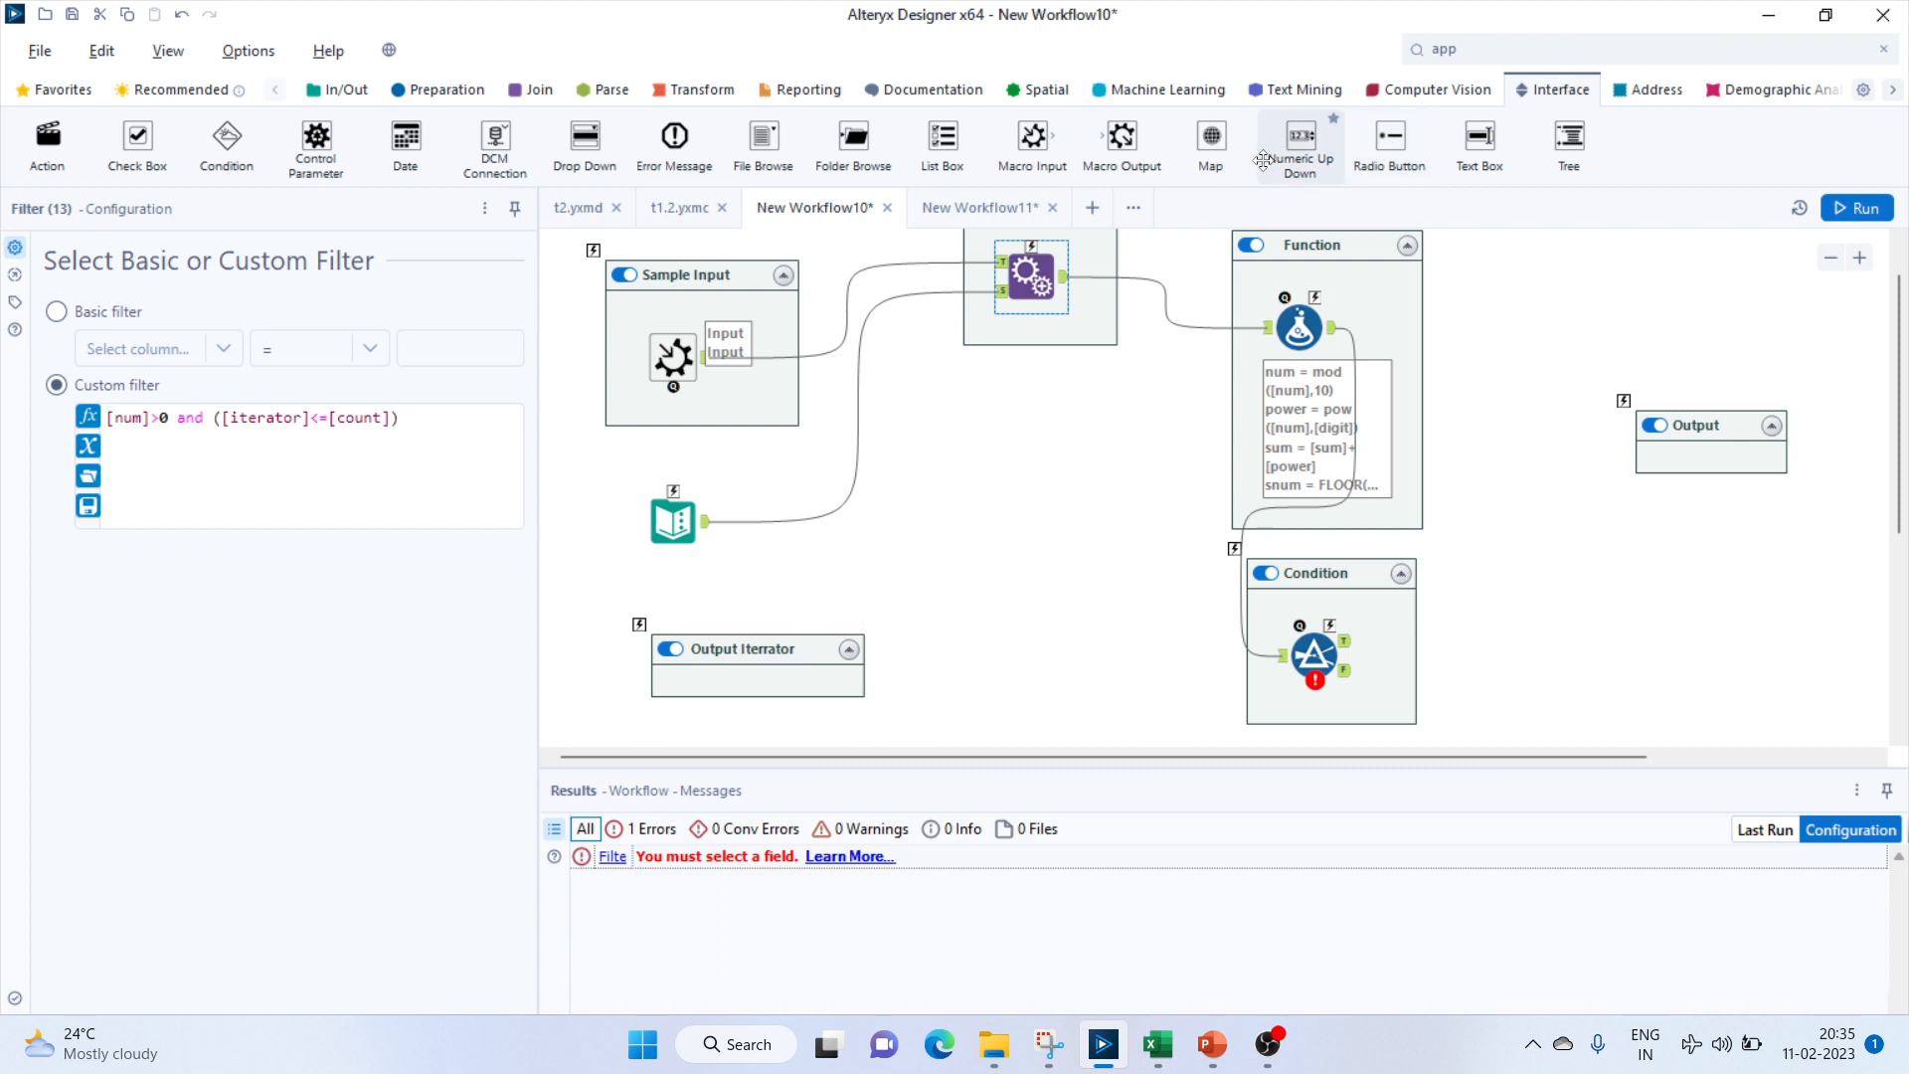
{"action": "left_click_drag", "start_coordinate": [1122, 139], "coordinate": [1670, 460]}
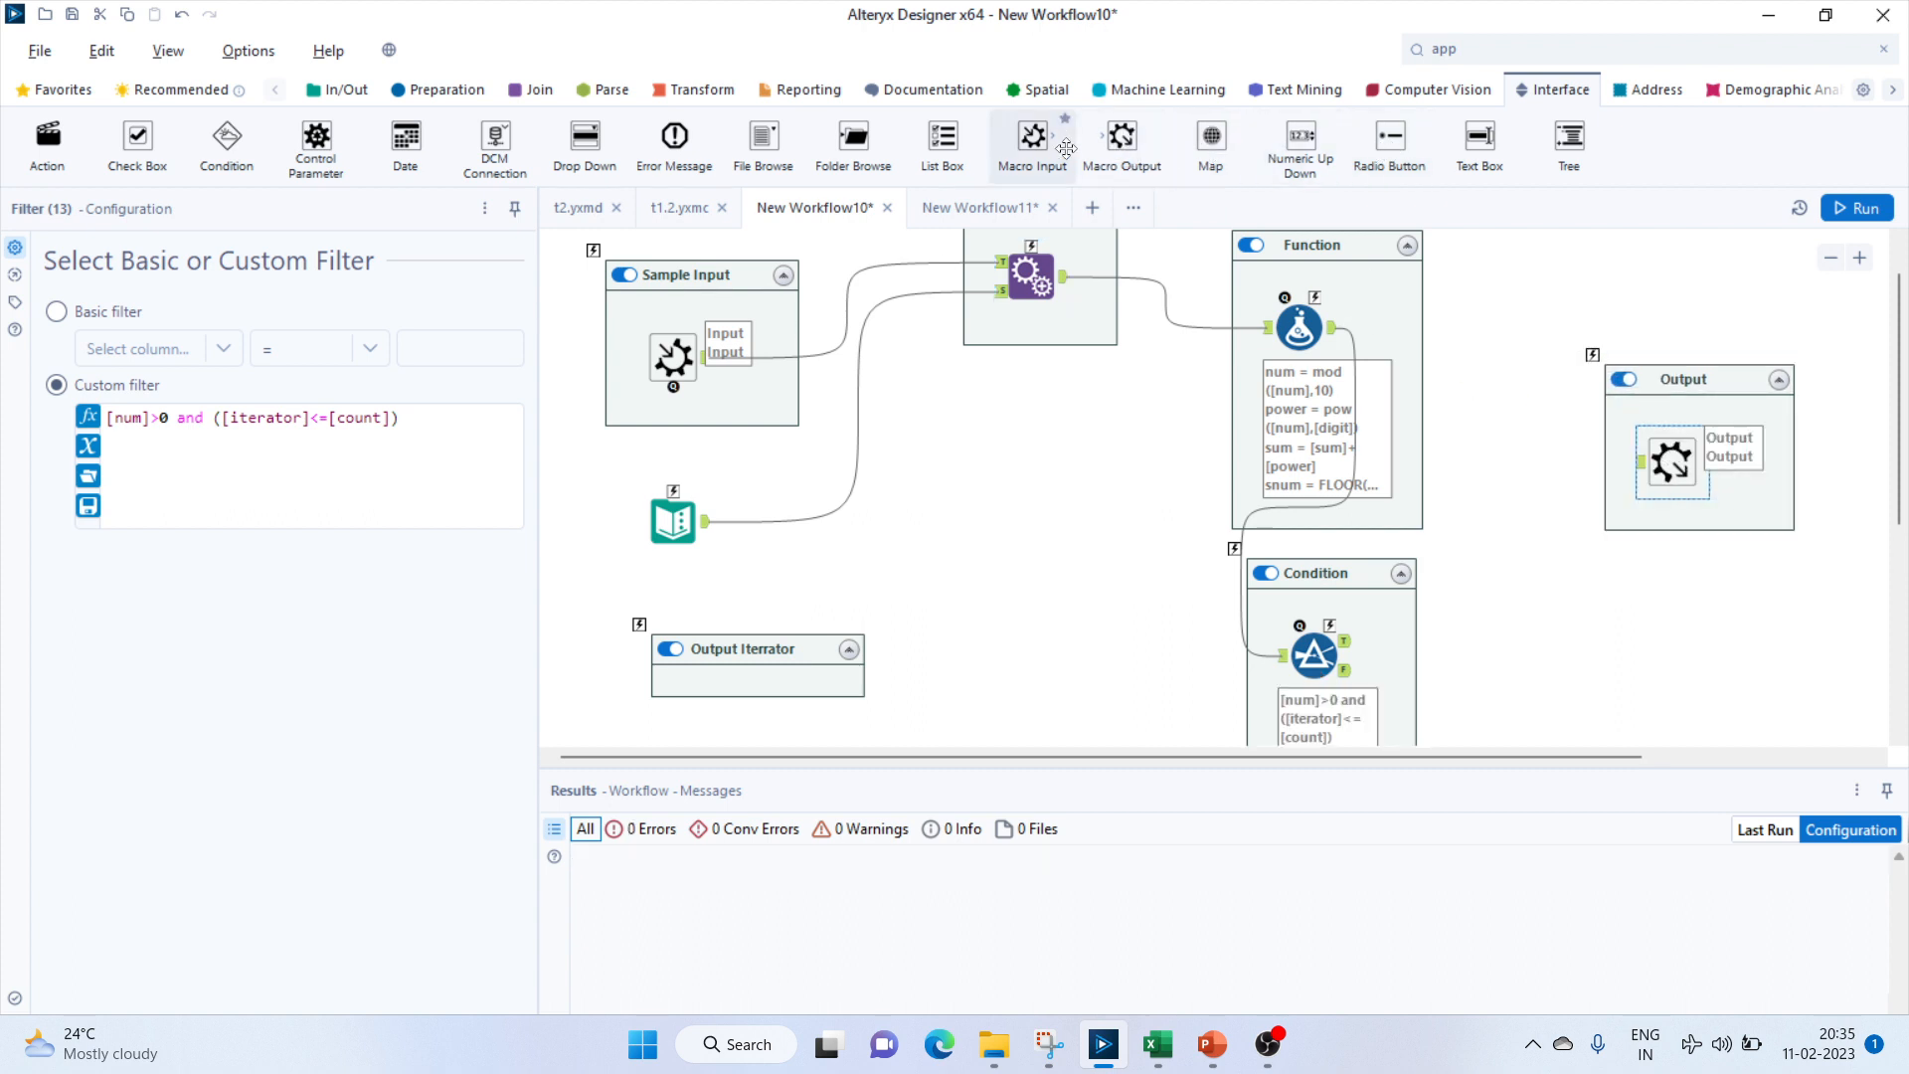
{"action": "left_click_drag", "start_coordinate": [1122, 139], "coordinate": [775, 676]}
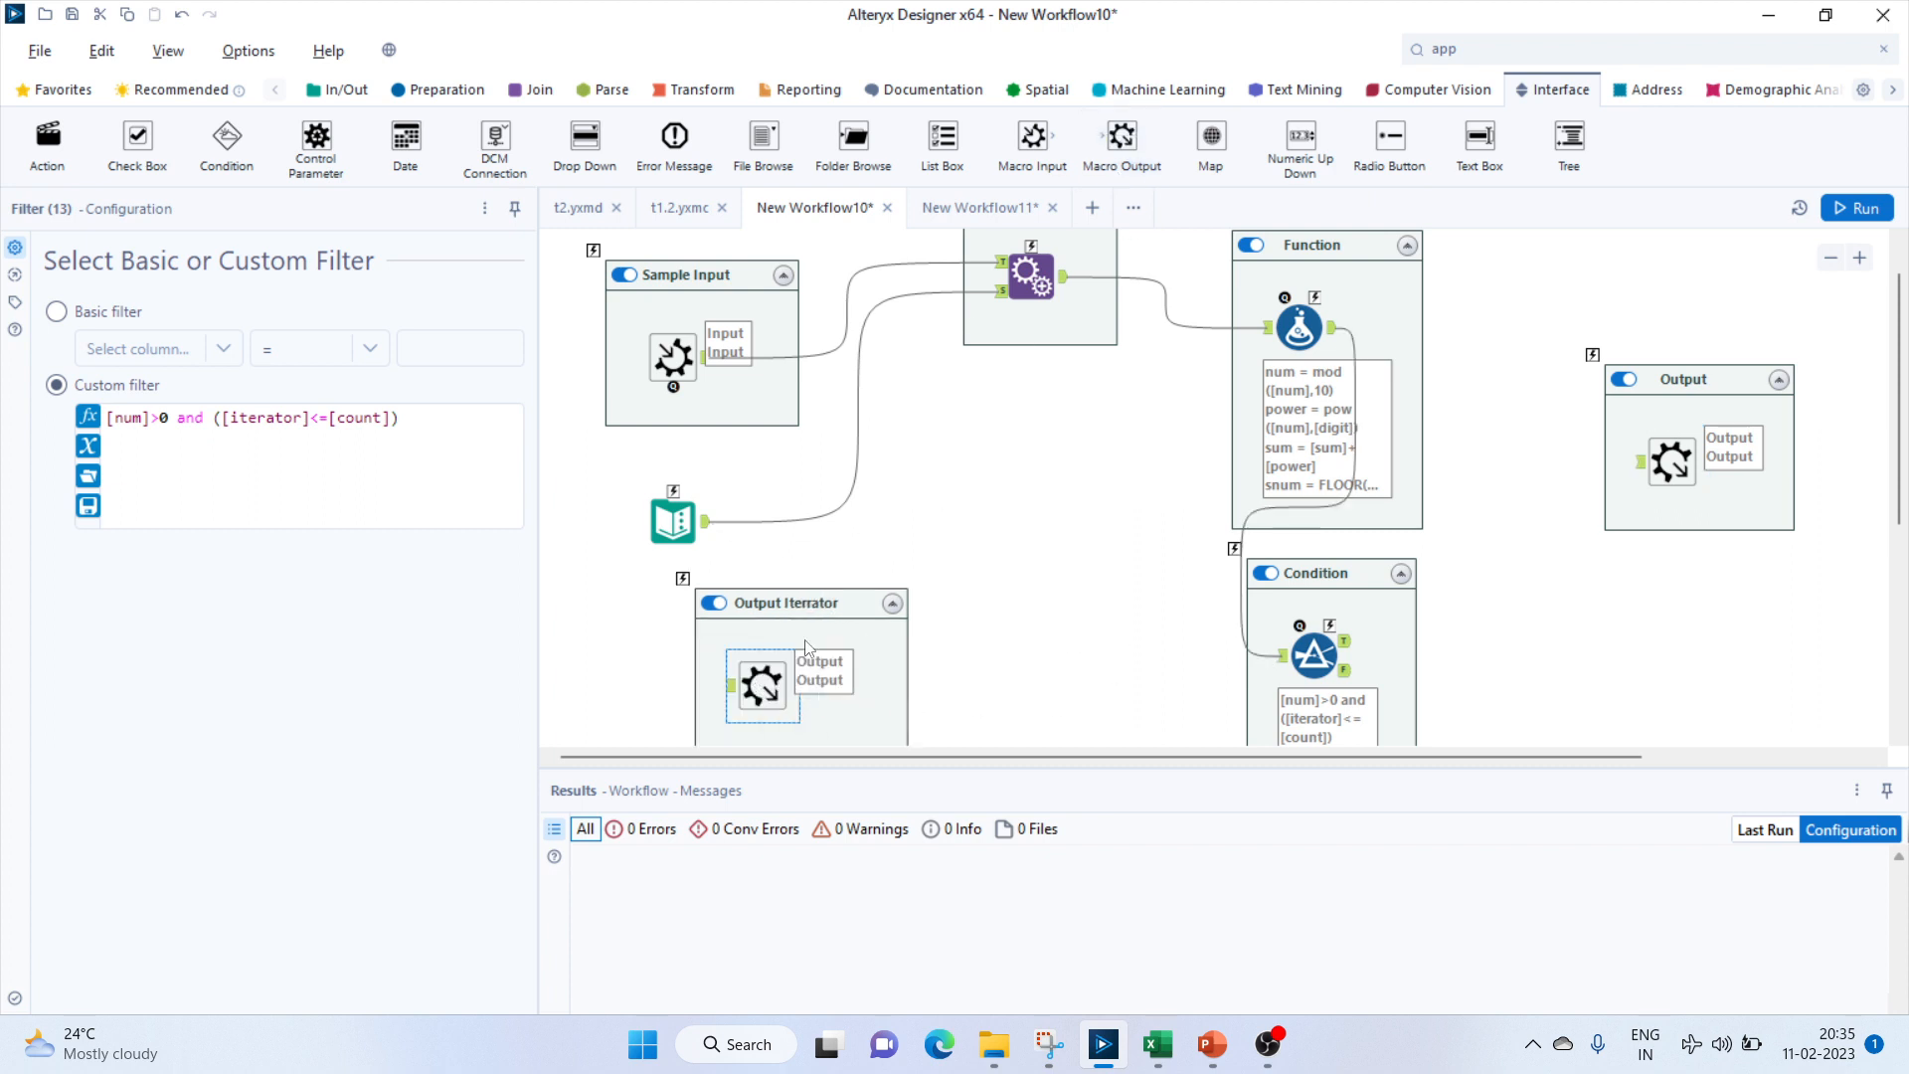
{"action": "left_click", "coordinate": [763, 683]}
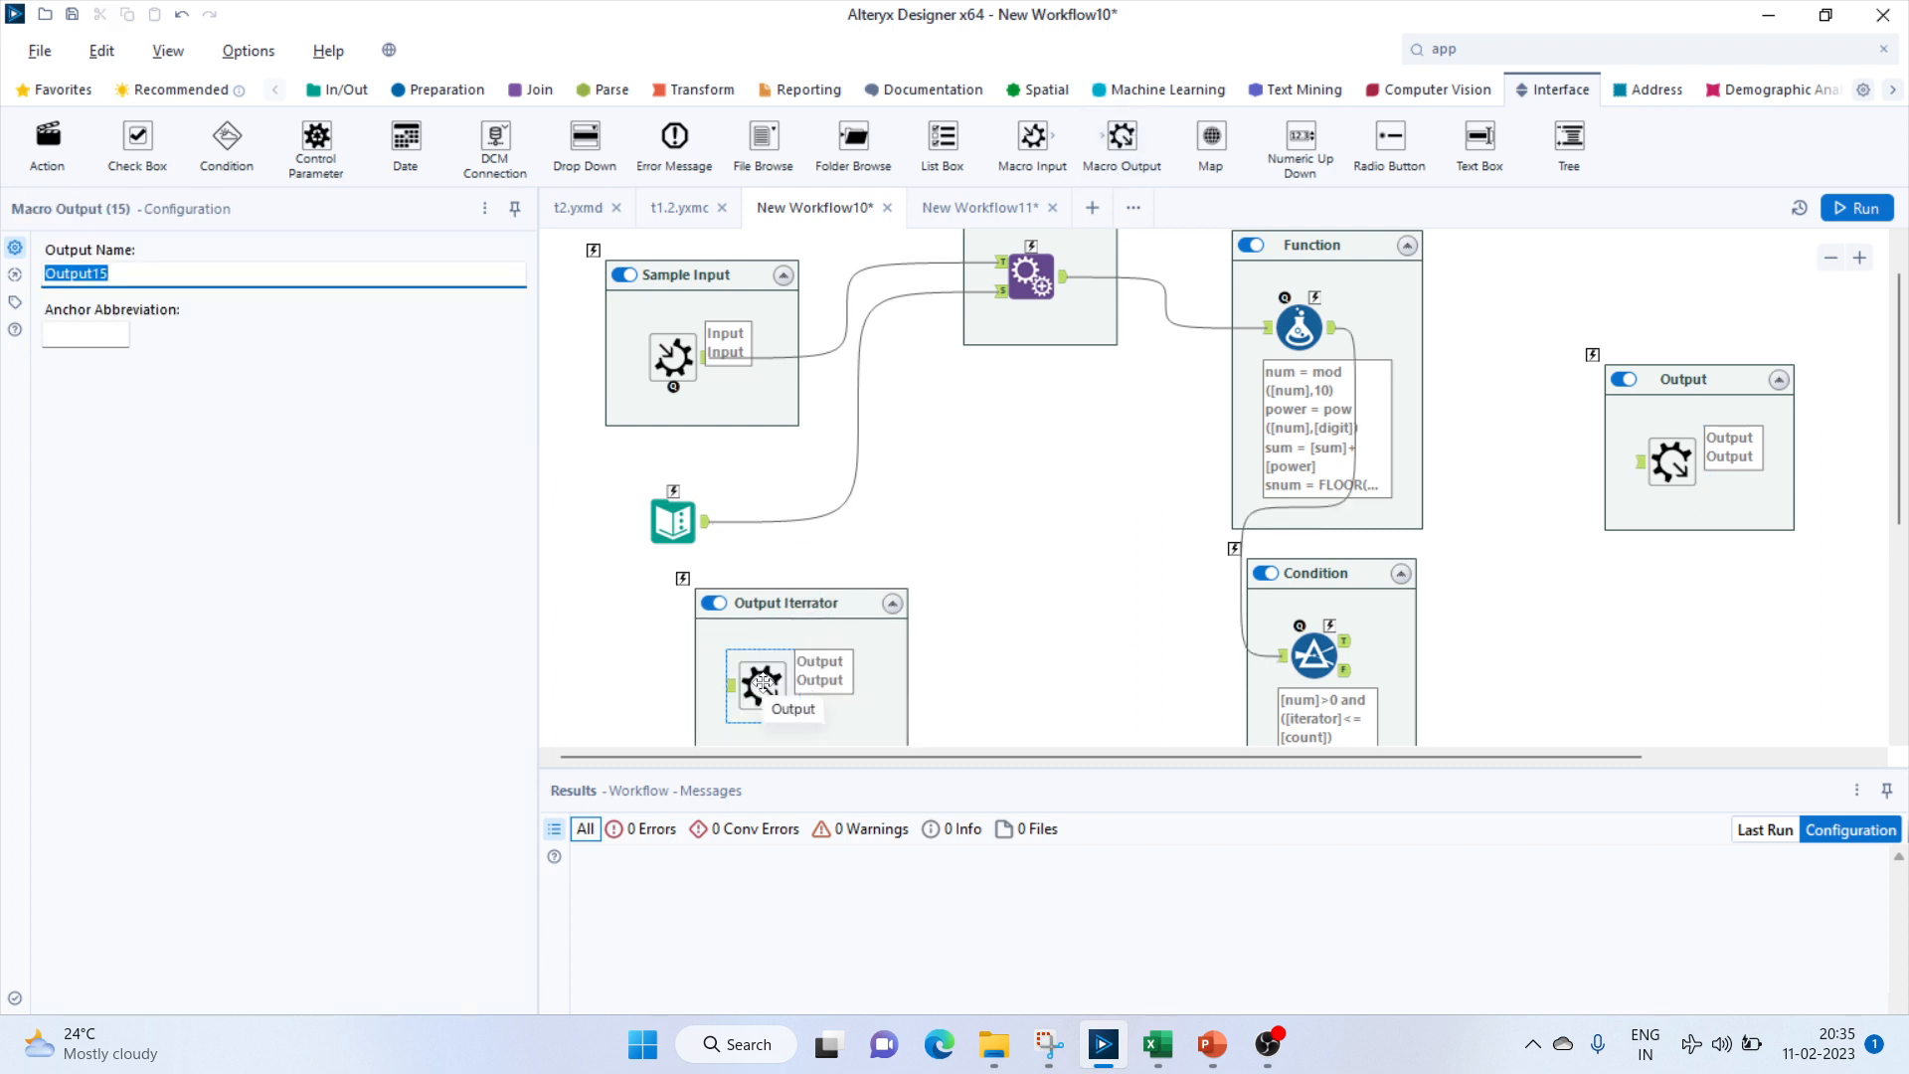
Connect the Filter's True output to the Macro Output in Output Iterrator and its False output to the one in Output.
{"action": "scroll", "coordinate": [1072, 683], "scroll_direction": "down", "scroll_amount": 1}
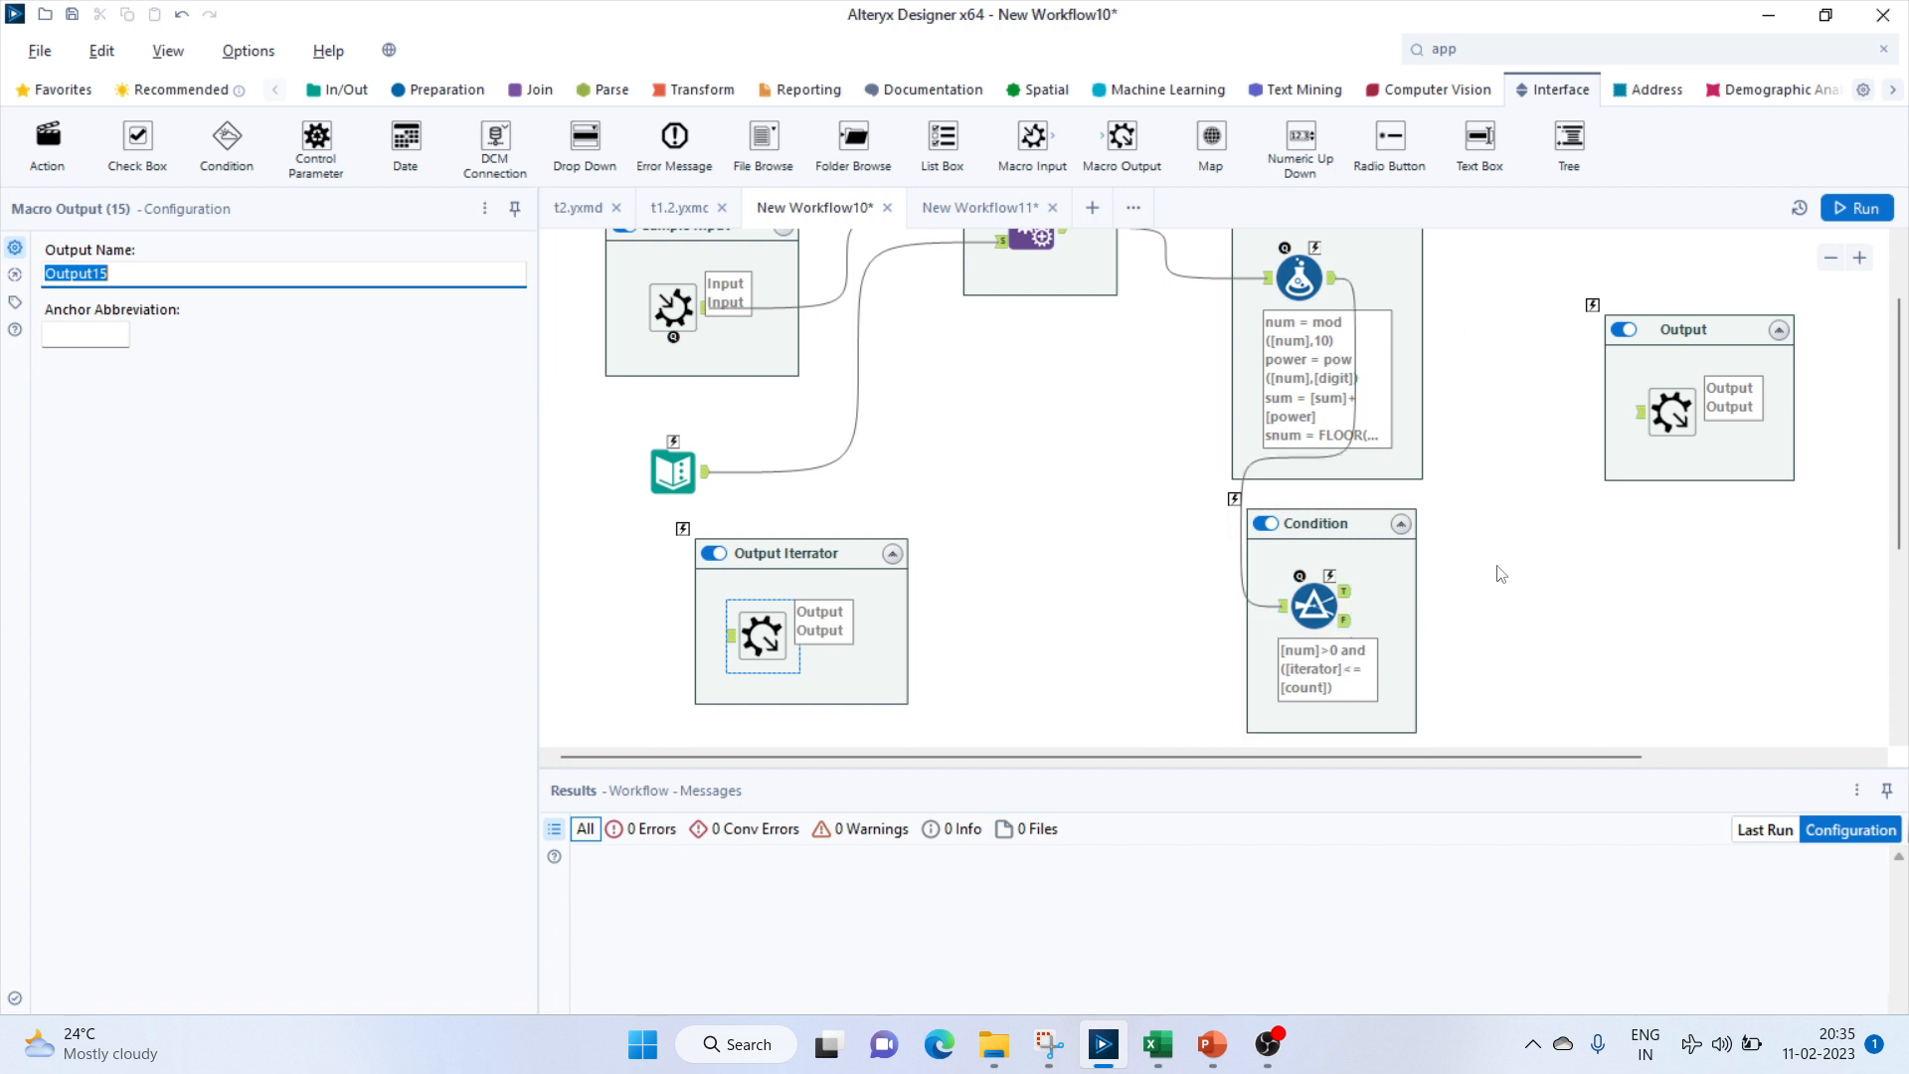
{"action": "left_click_drag", "start_coordinate": [1347, 591], "coordinate": [733, 734]}
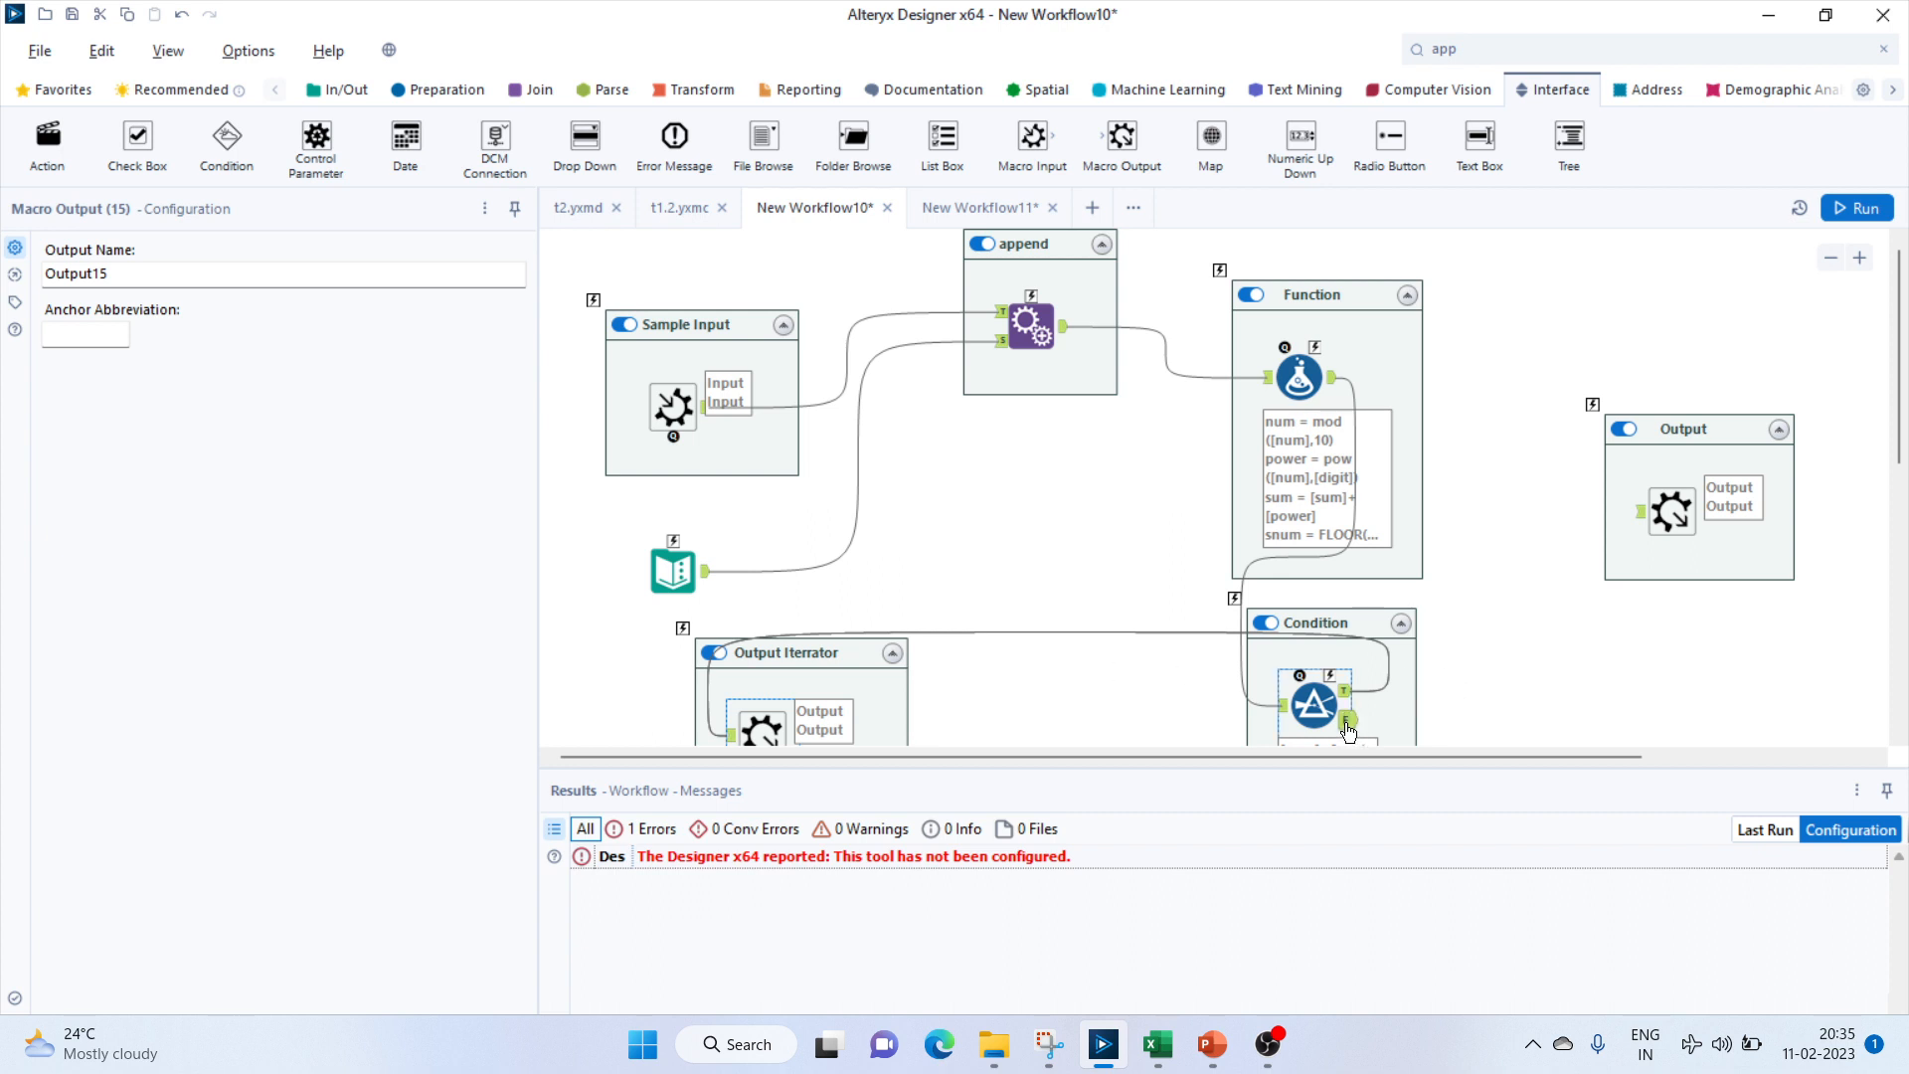
{"action": "left_click_drag", "start_coordinate": [1349, 720], "coordinate": [1640, 512]}
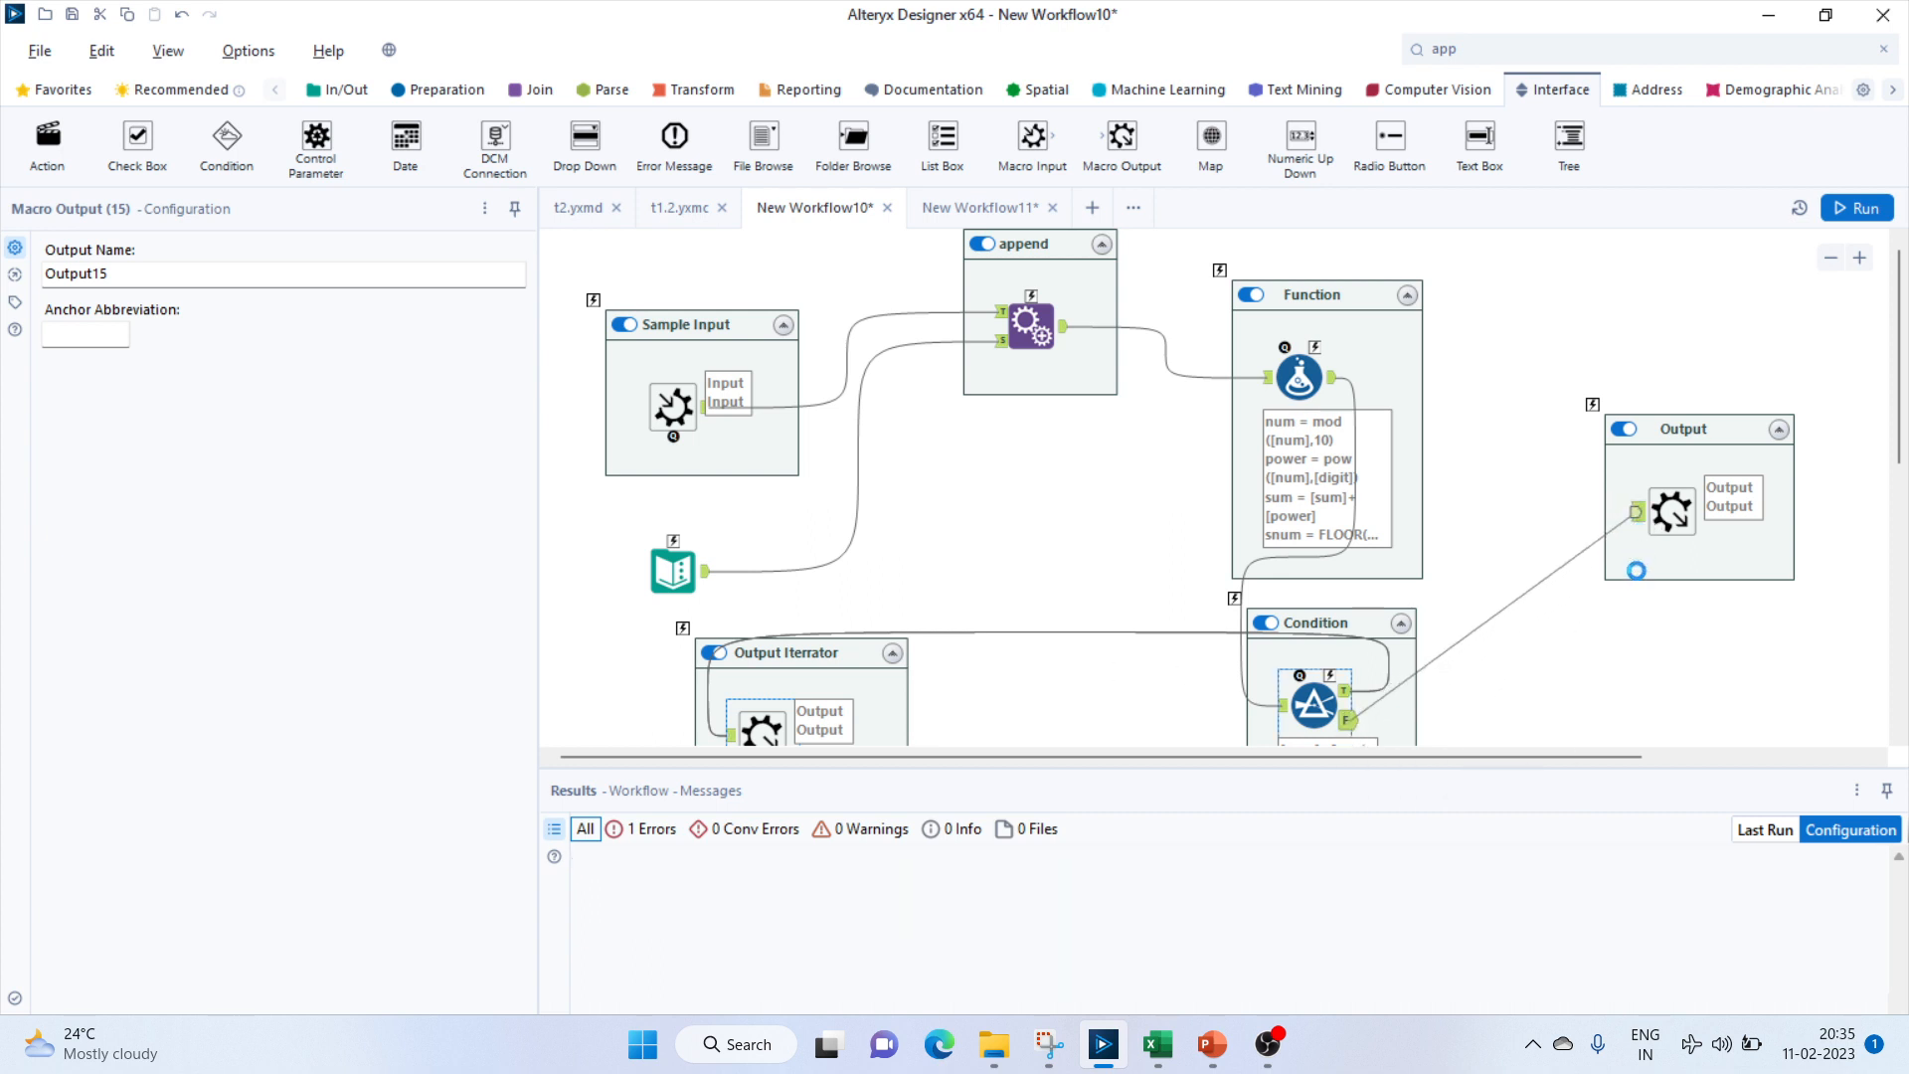
{"action": "left_click", "coordinate": [1683, 497]}
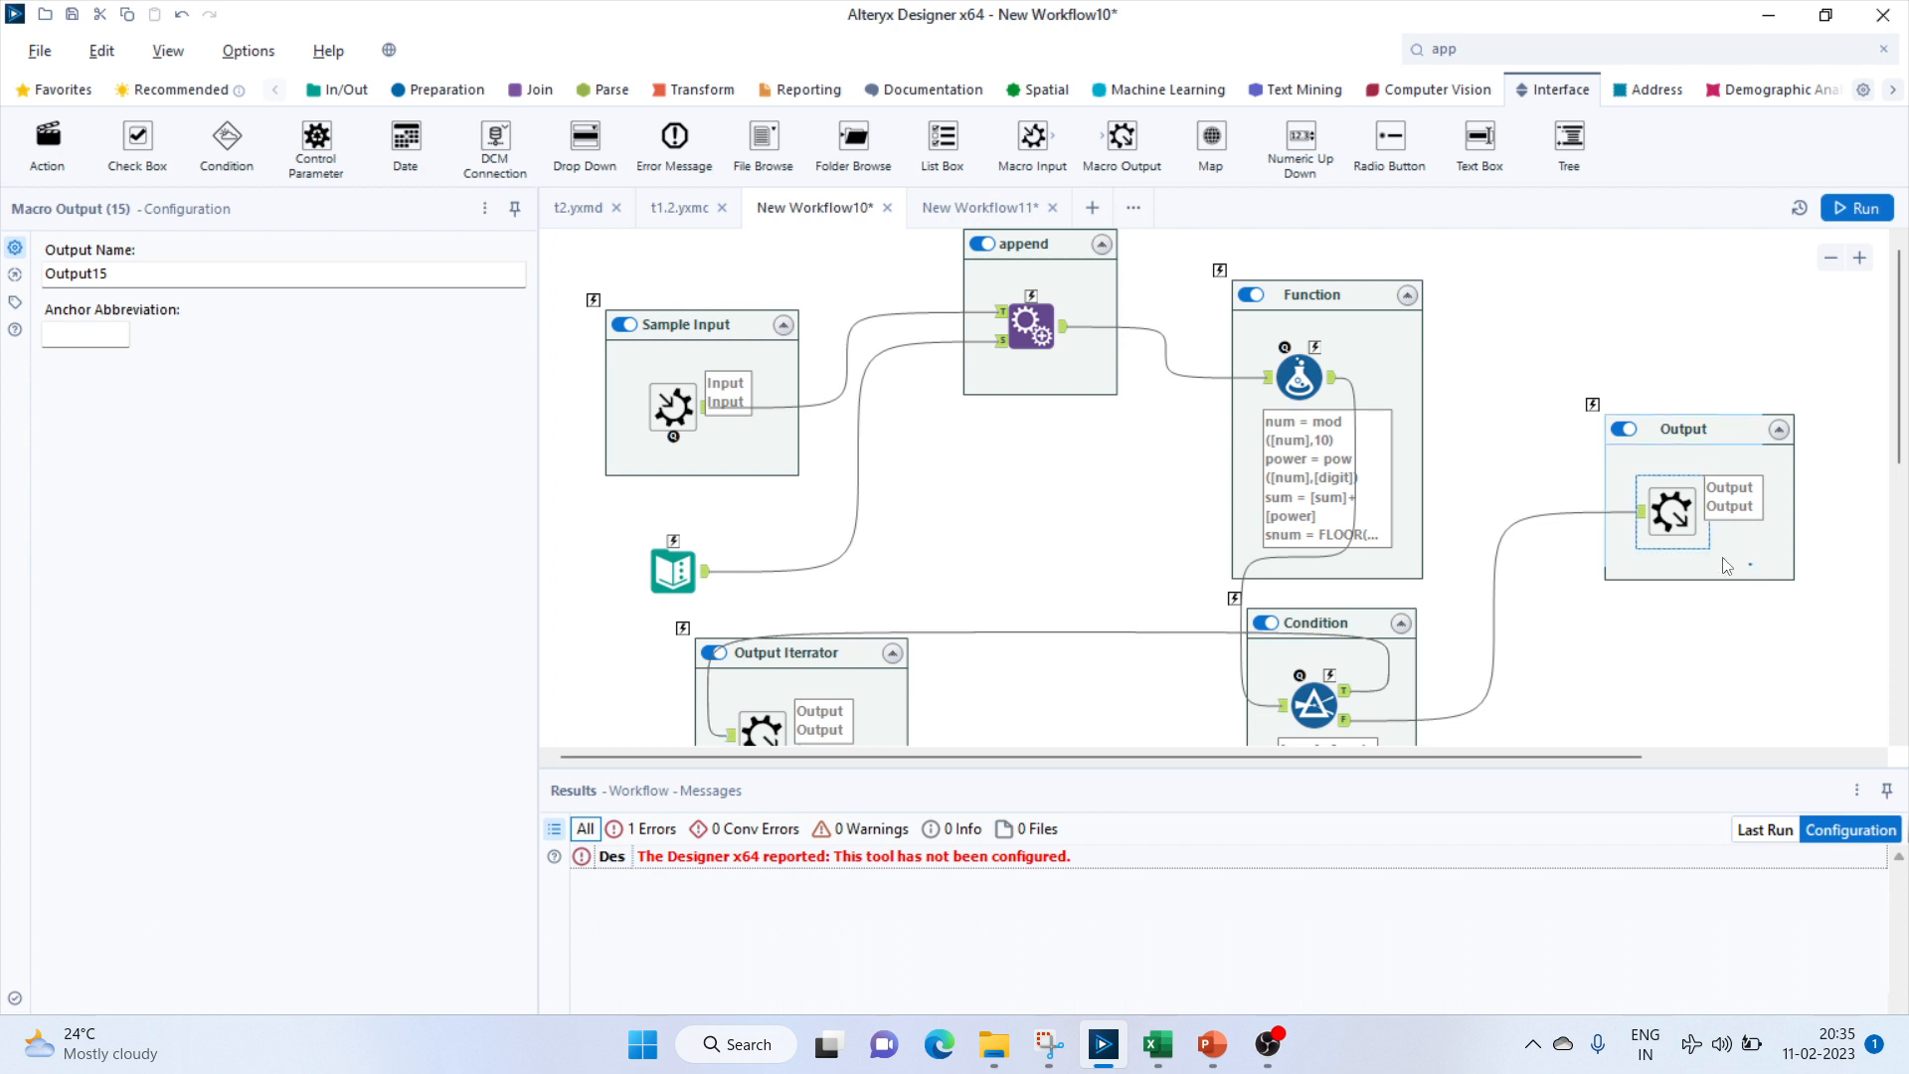
{"action": "left_click", "coordinate": [1671, 540]}
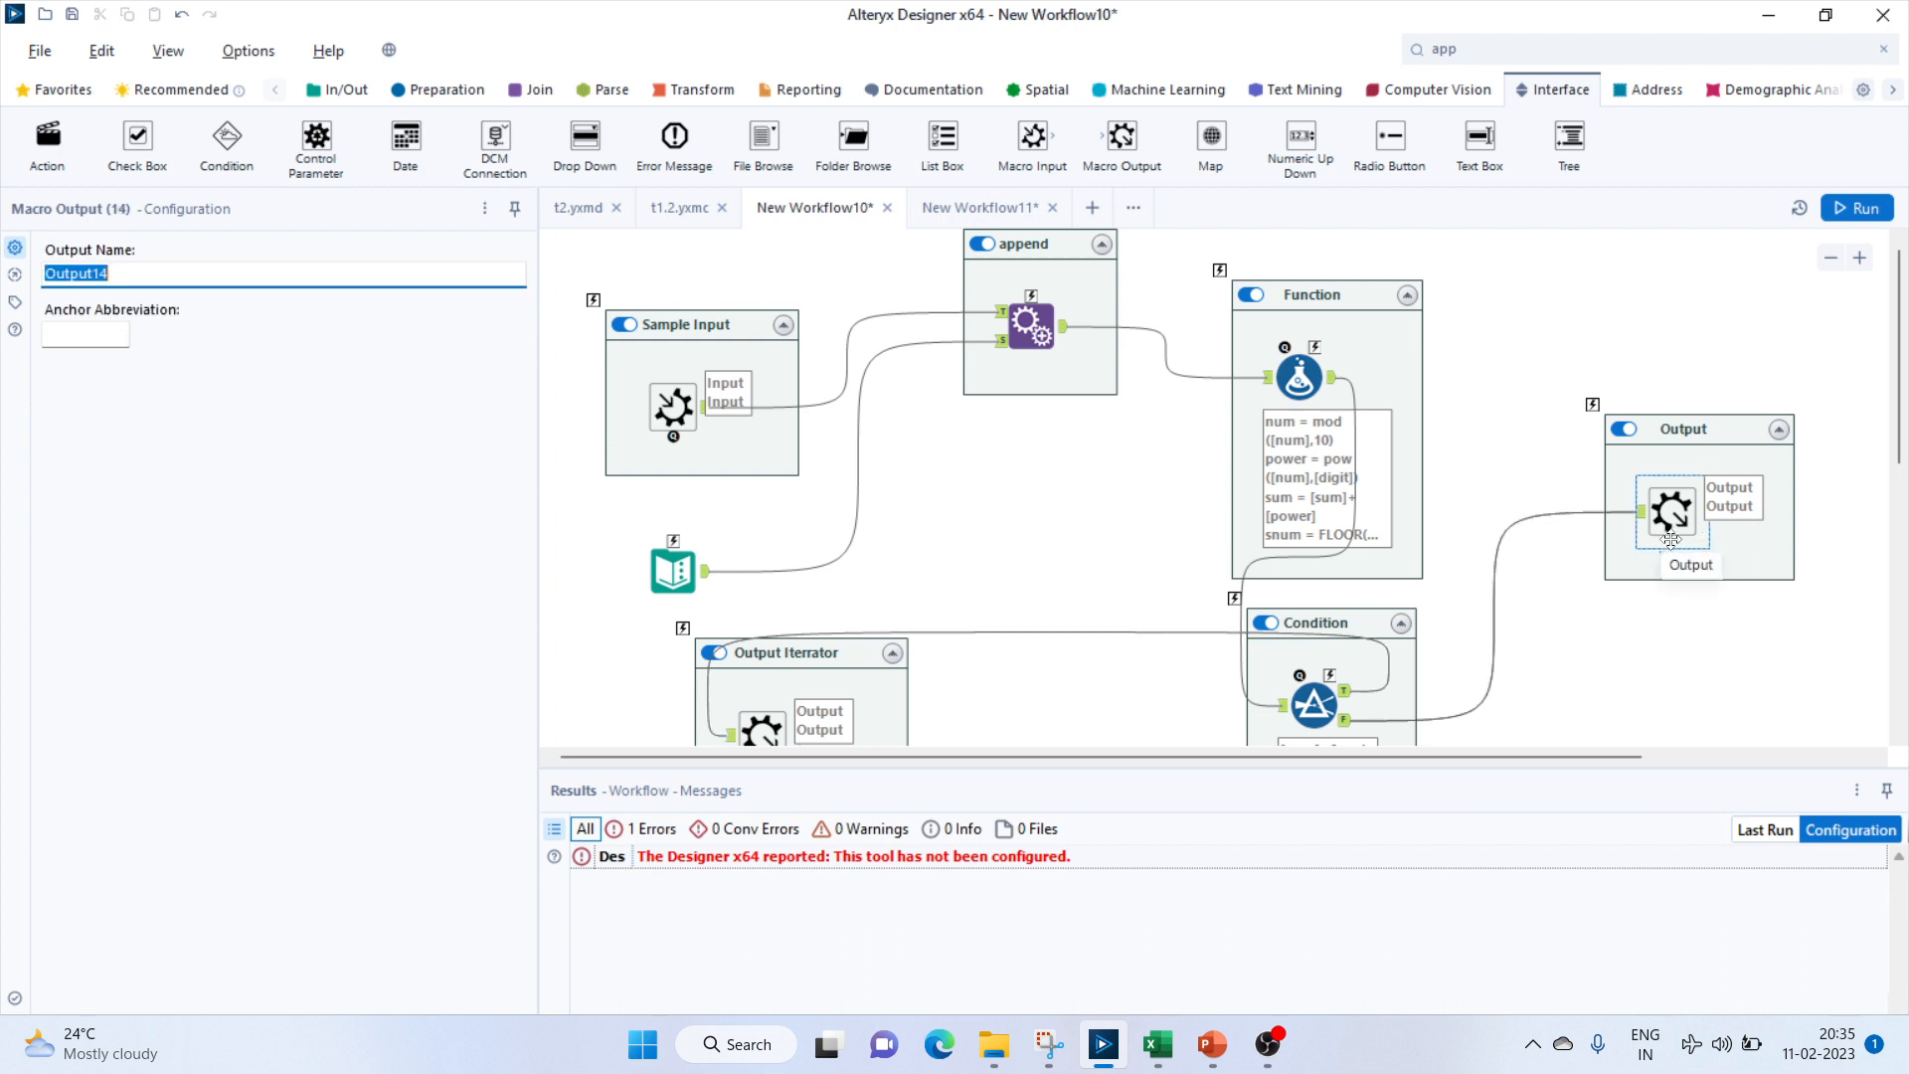
{"action": "left_click", "coordinate": [761, 729]}
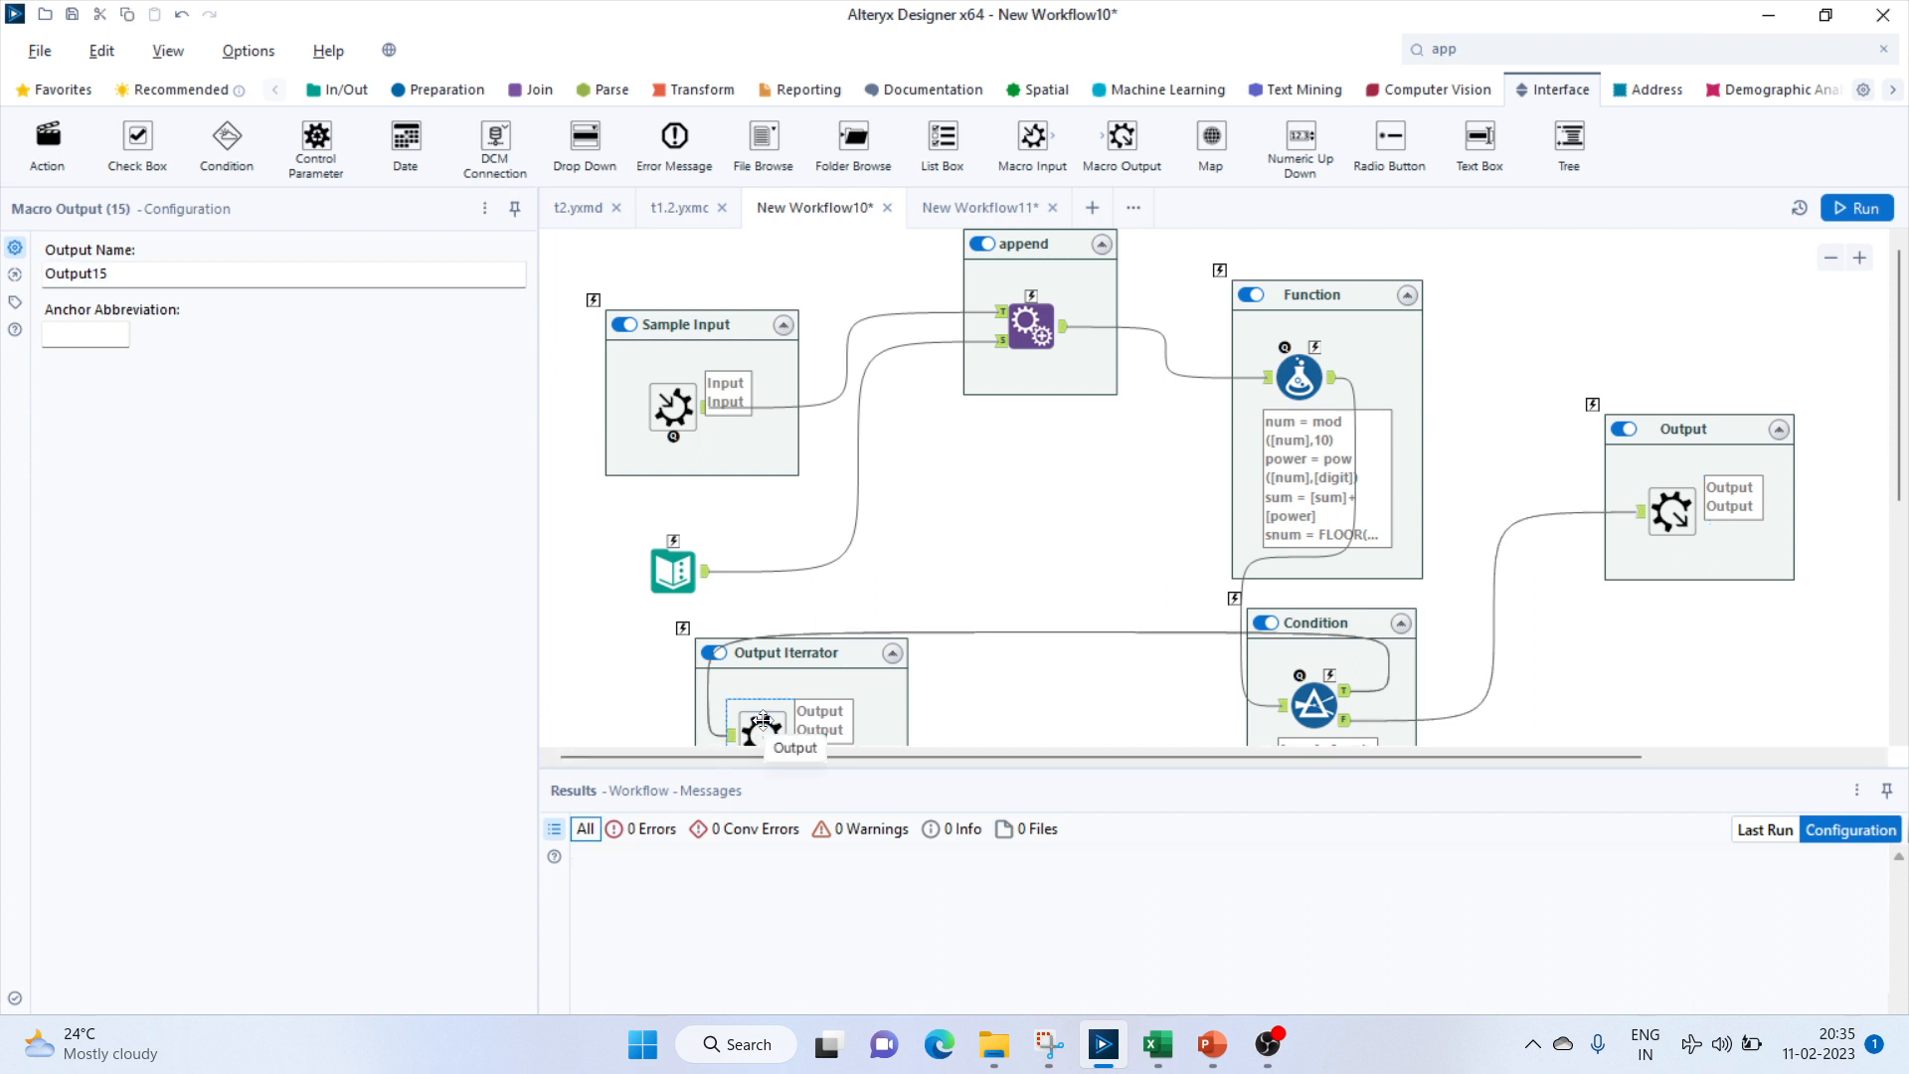
{"action": "scroll", "coordinate": [937, 609], "scroll_direction": "down", "scroll_amount": 2}
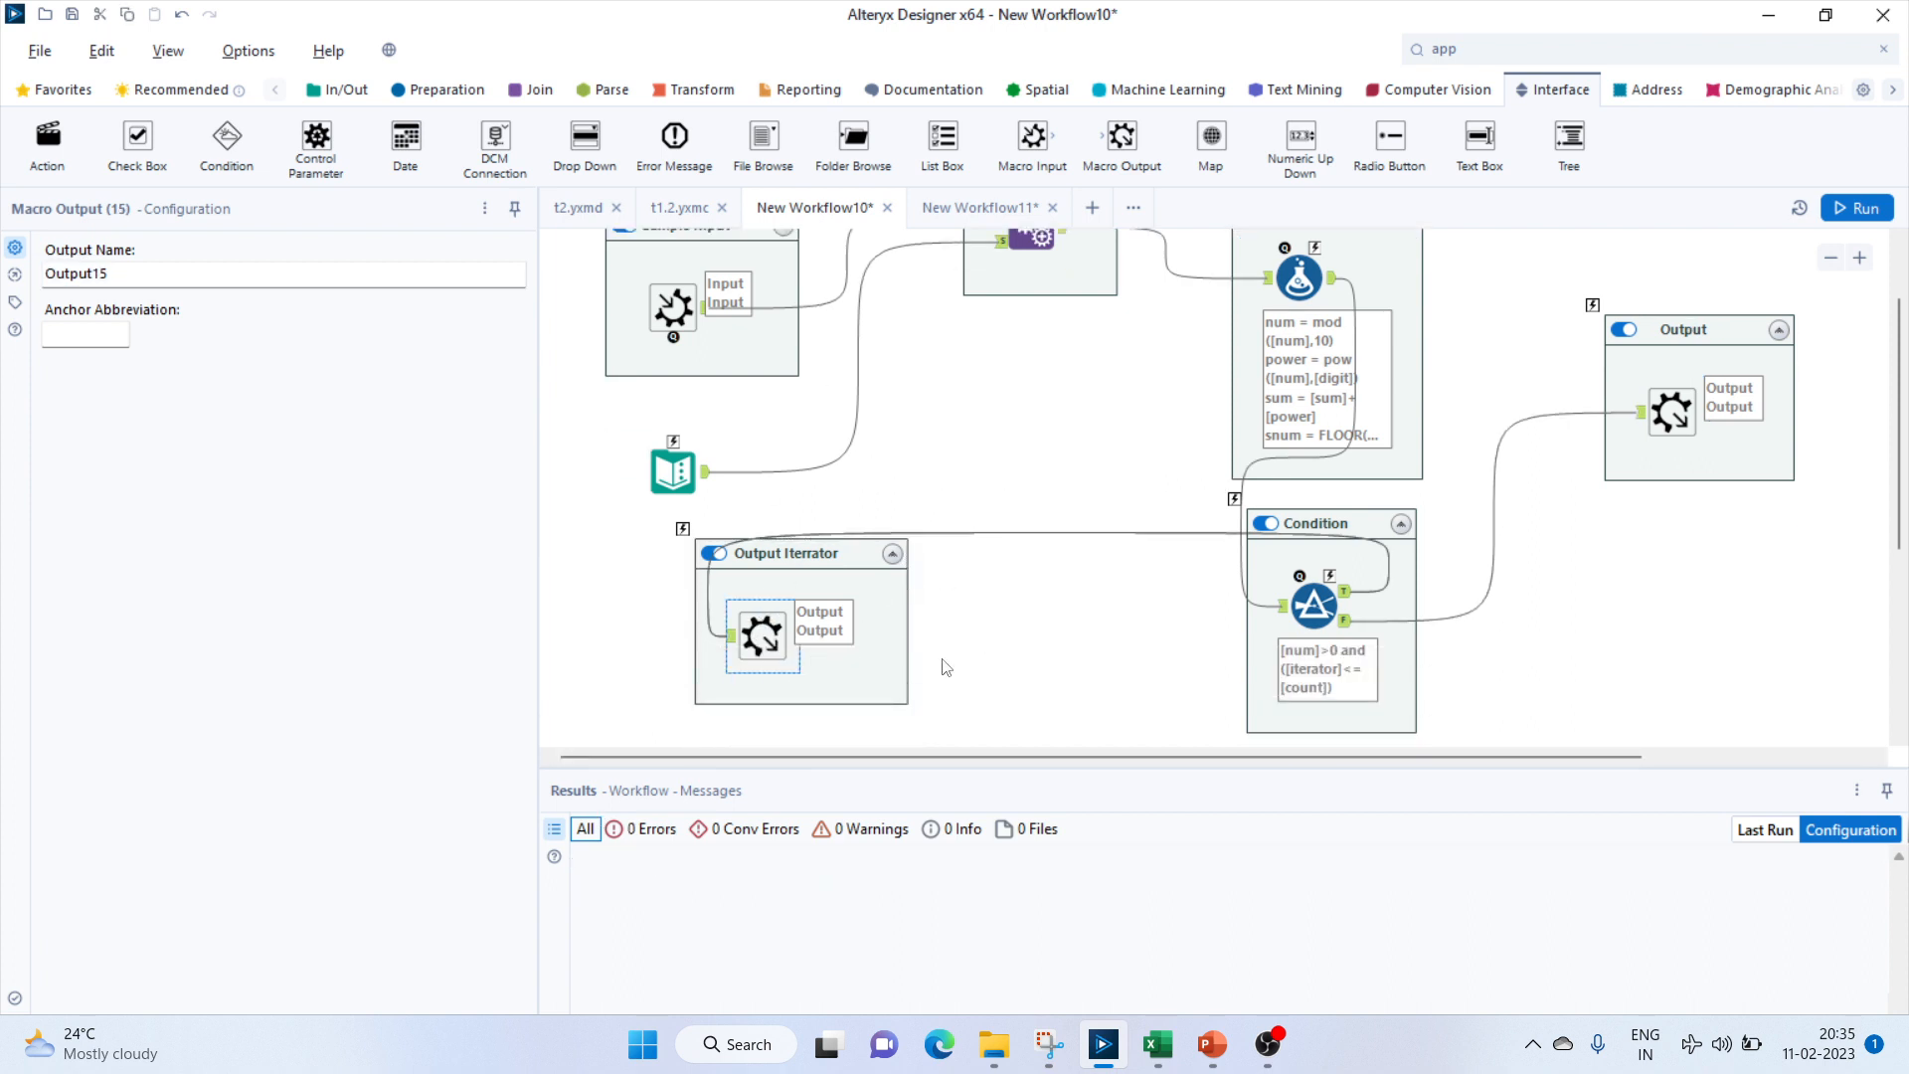
In the Interface Designer properties, set the iteration input to Input8 and the iteration output to Output15.
{"action": "left_click", "coordinate": [159, 51]}
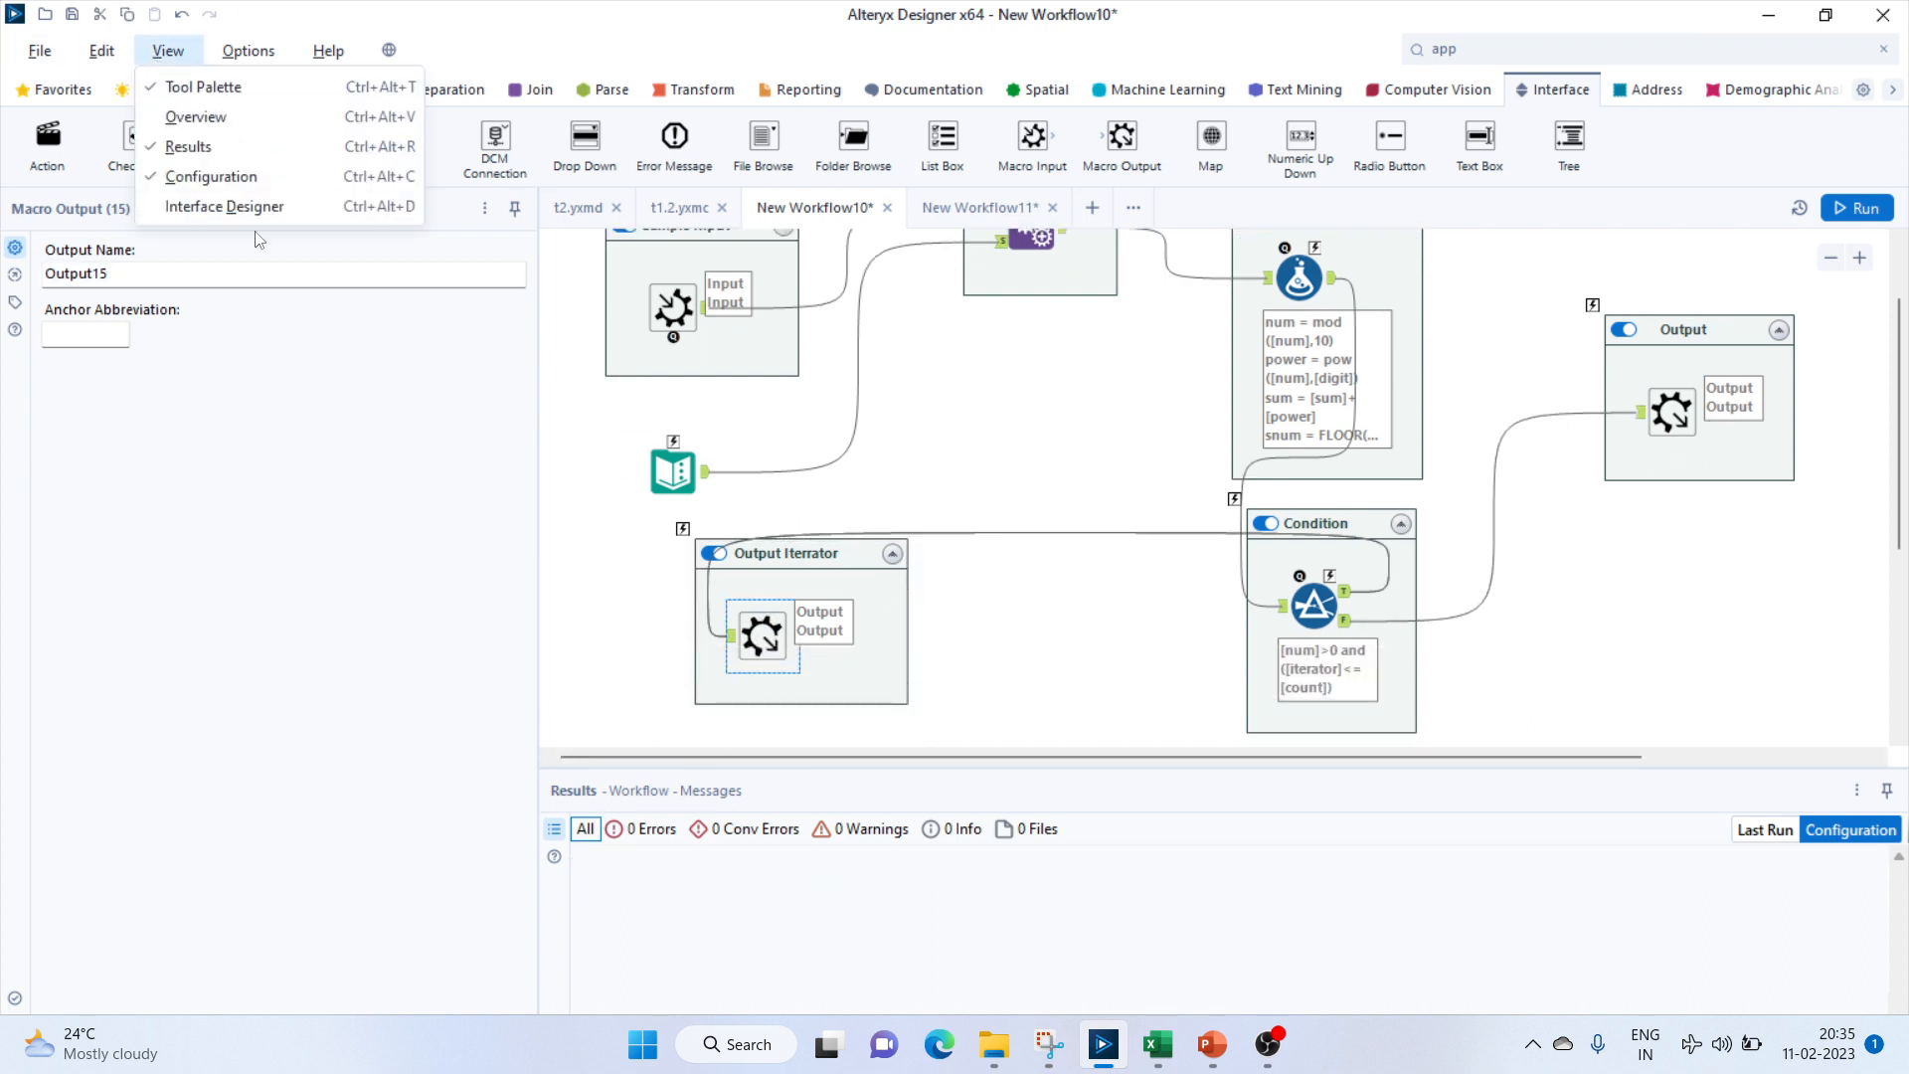
{"action": "left_click", "coordinate": [256, 205]}
{"action": "left_click", "coordinate": [686, 416]}
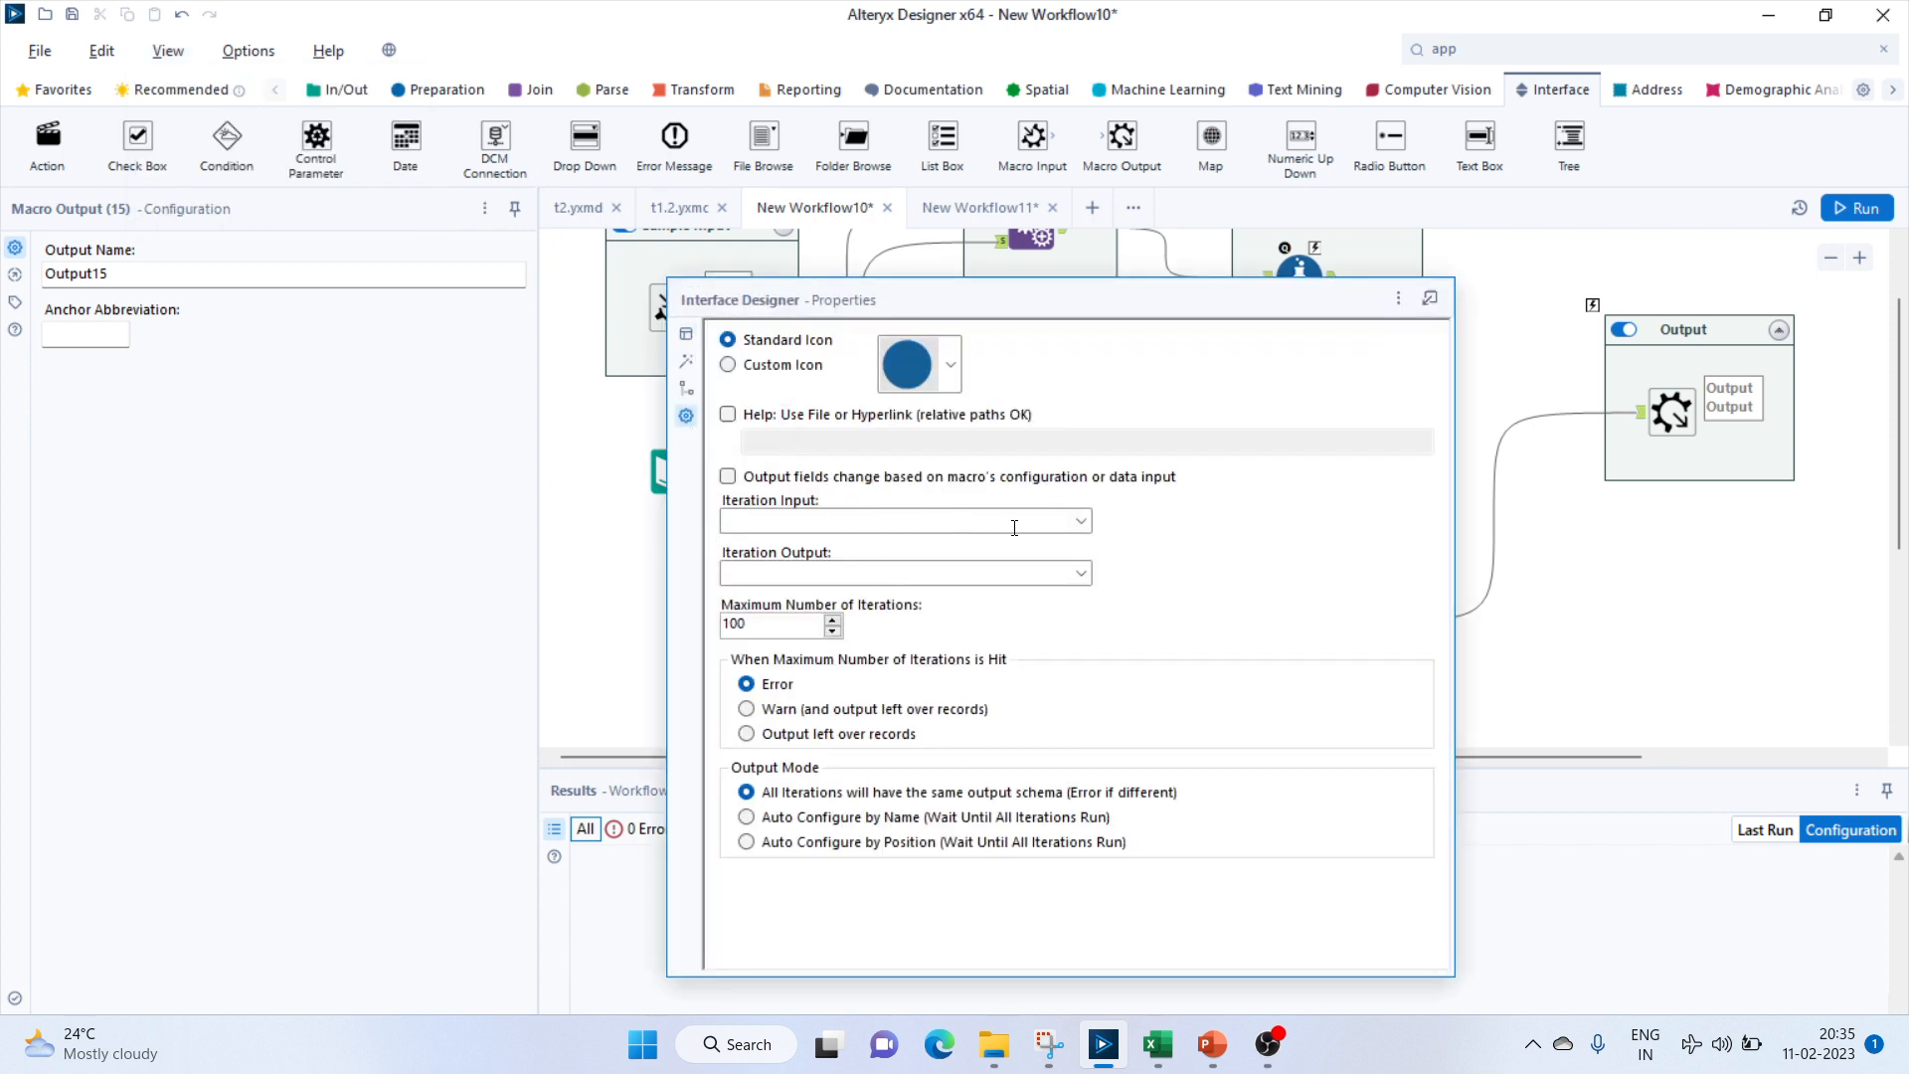
{"action": "left_click", "coordinate": [1074, 525]}
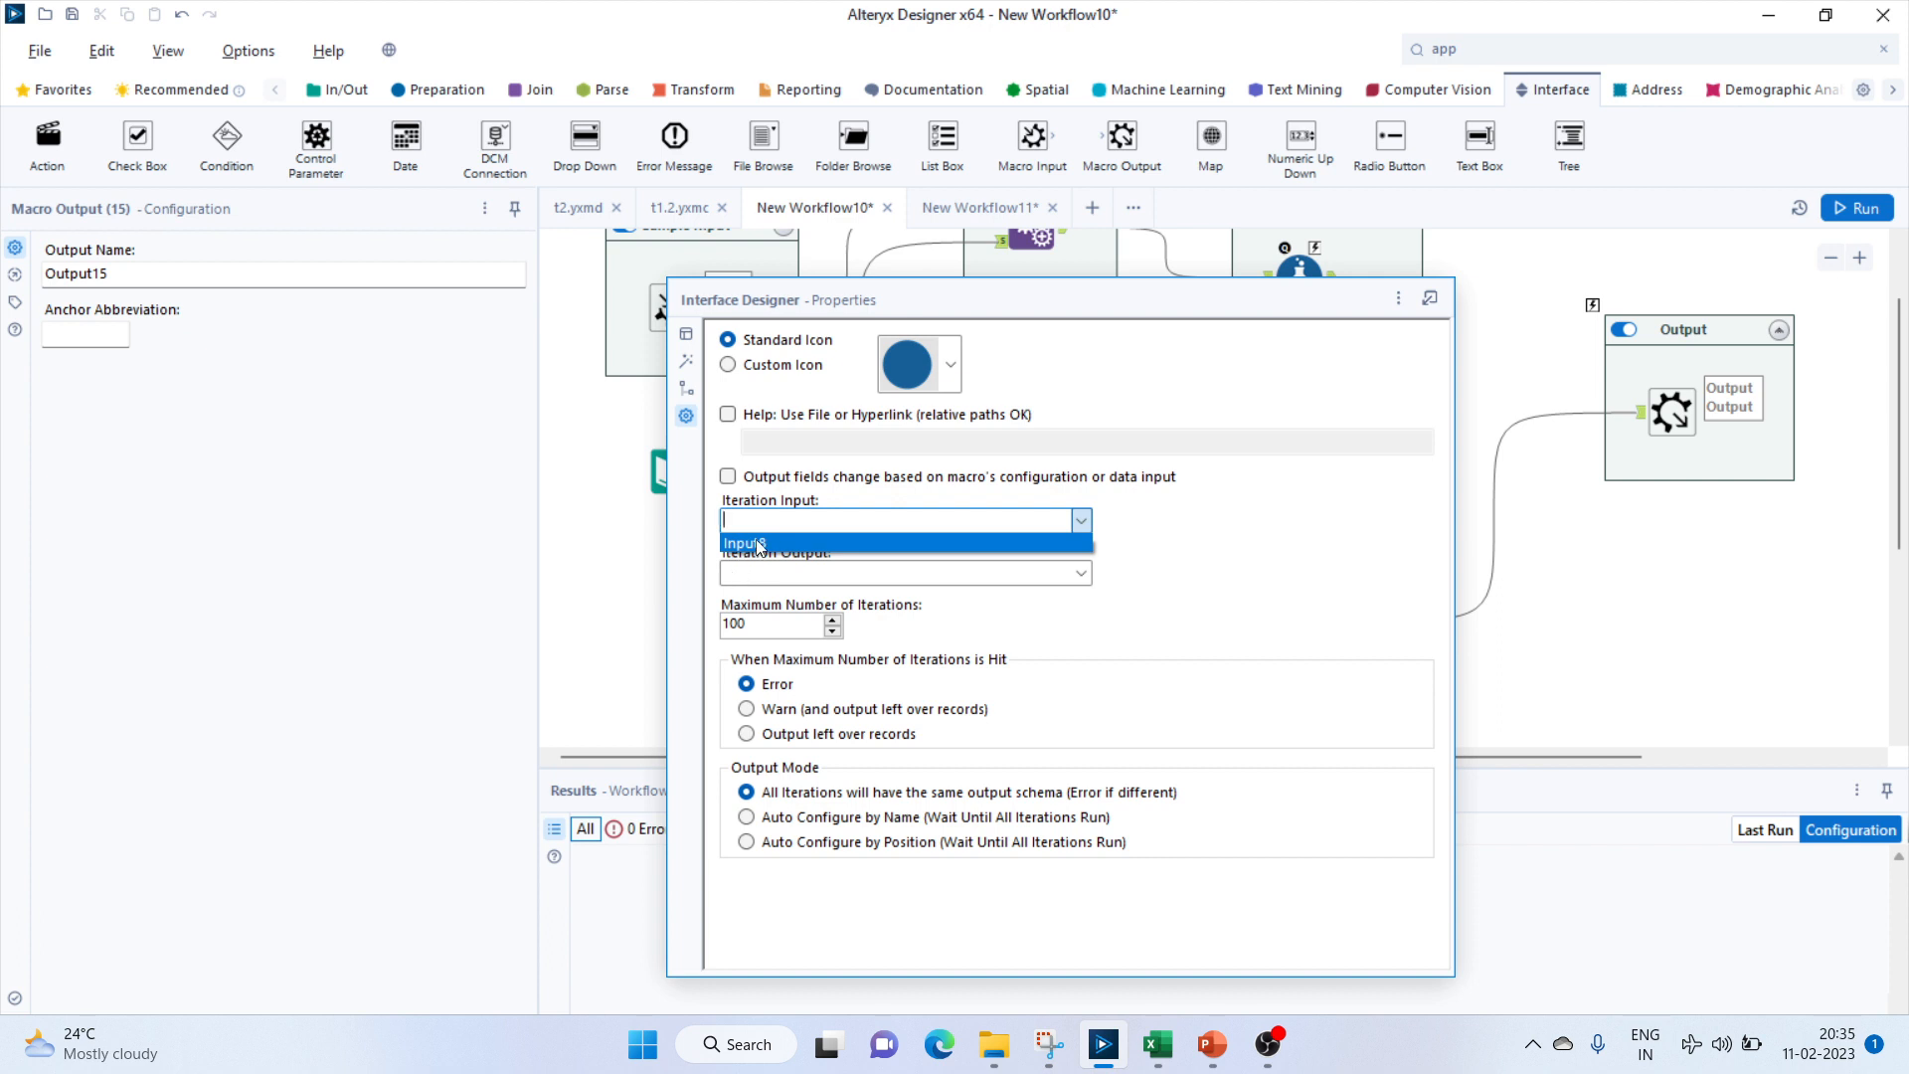
{"action": "left_click", "coordinate": [759, 544]}
{"action": "left_click", "coordinate": [1080, 573]}
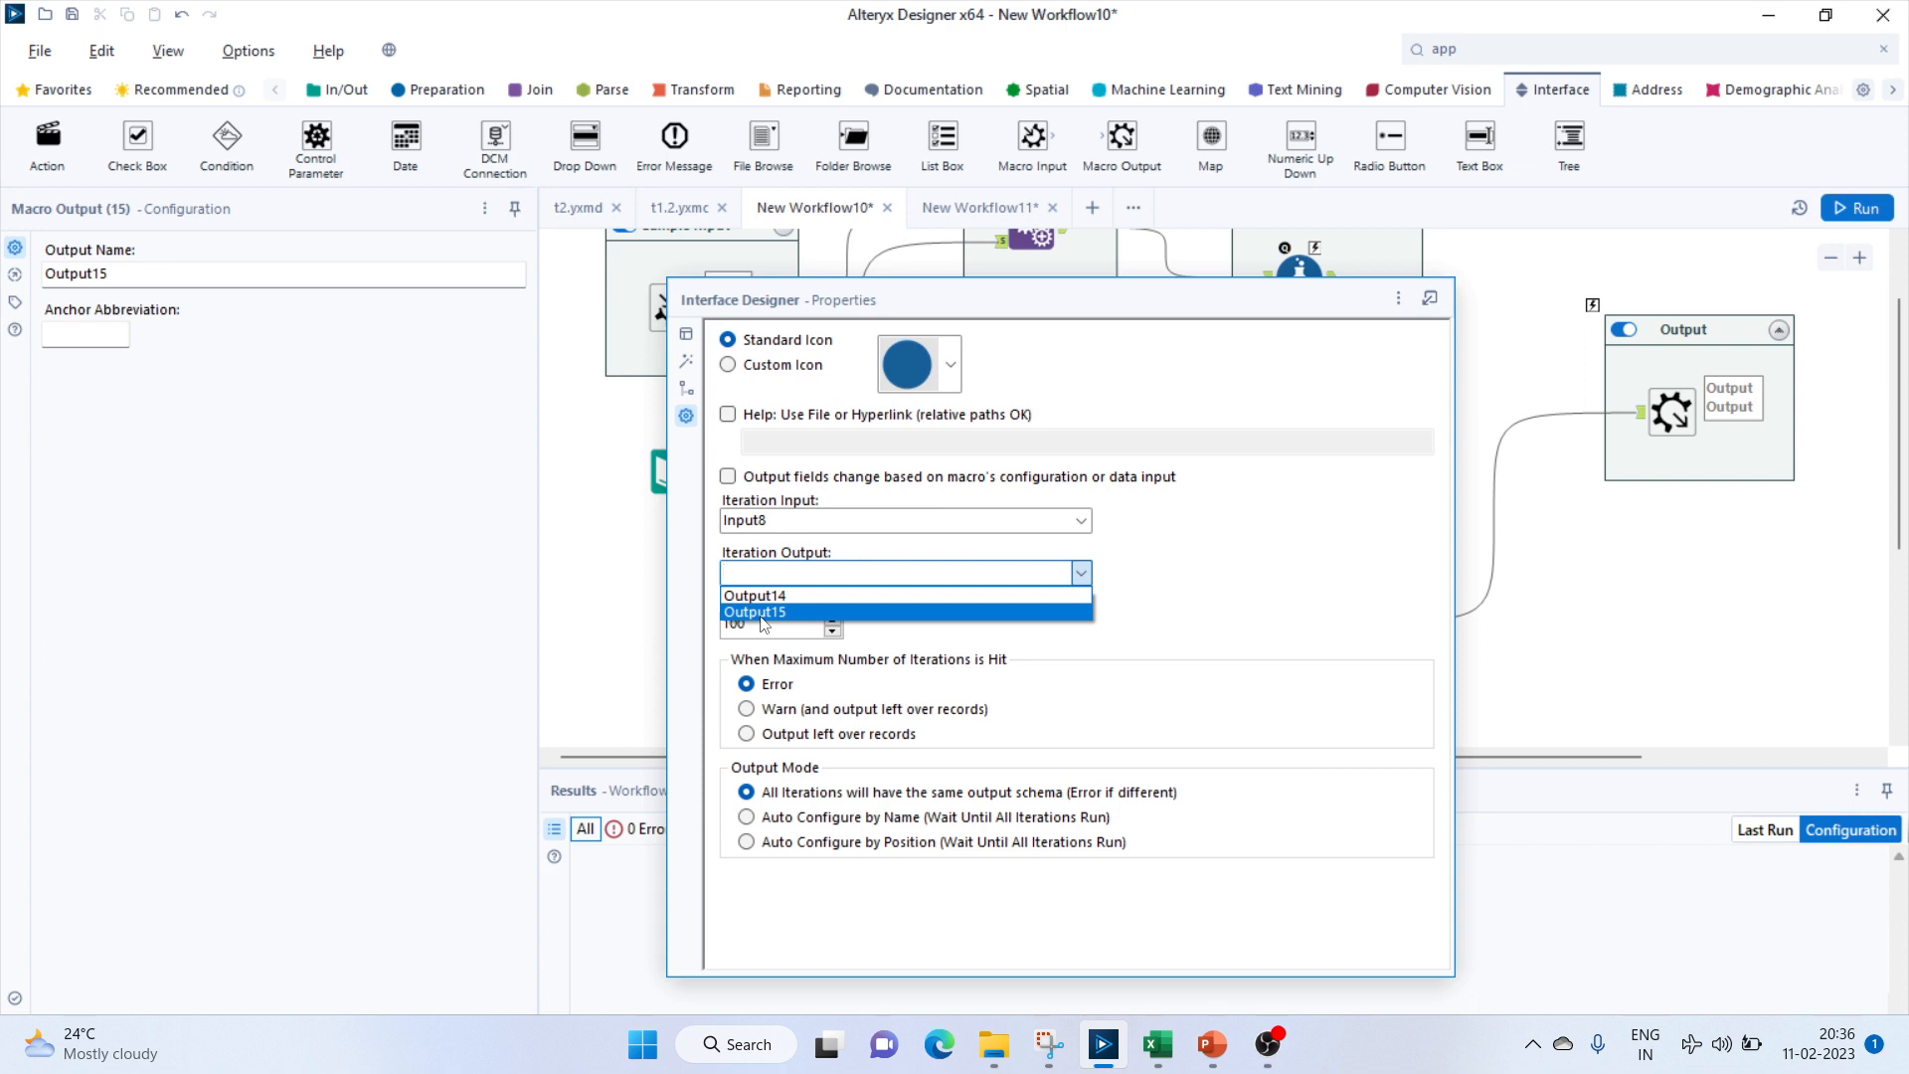
{"action": "left_click", "coordinate": [761, 613]}
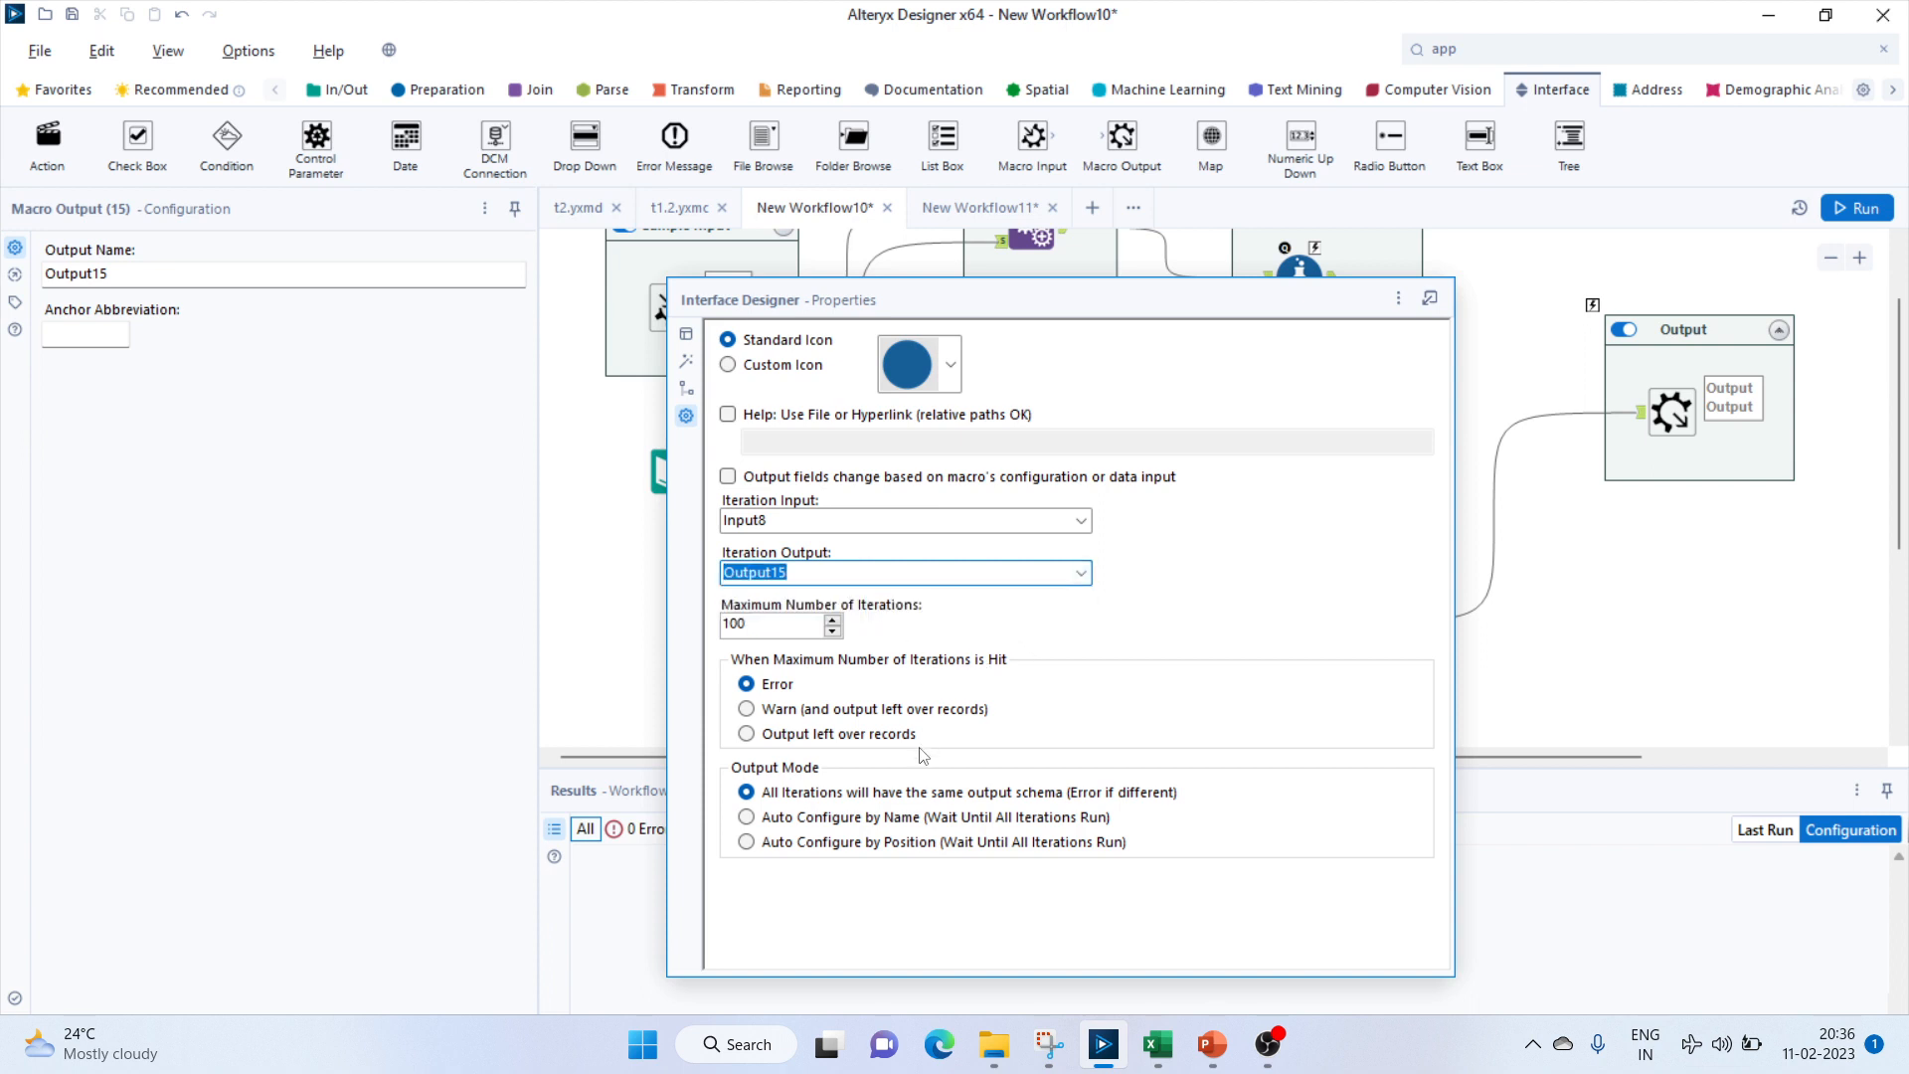
Set the macro's output mode to Auto Configure by Name and close the Interface Designer.
{"action": "left_click", "coordinate": [746, 817]}
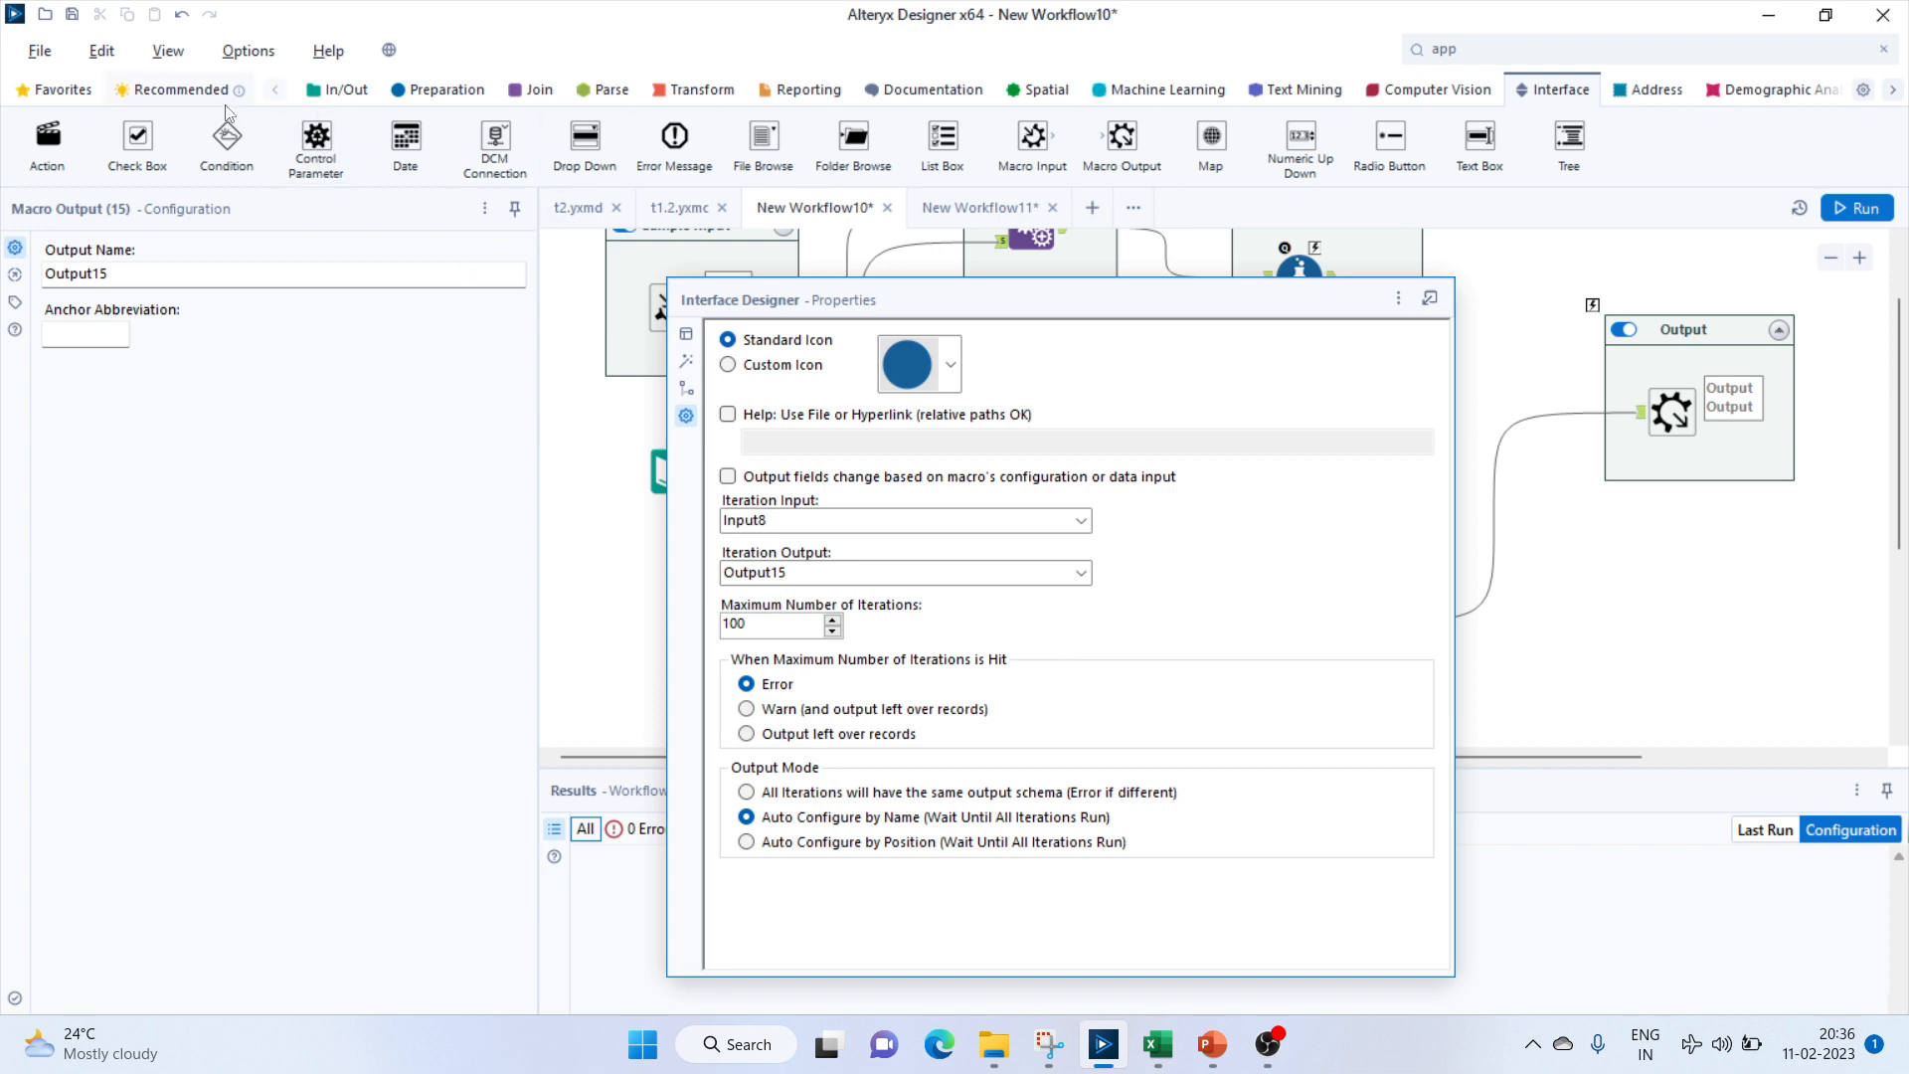
{"action": "left_click", "coordinate": [168, 51]}
{"action": "left_click", "coordinate": [227, 210]}
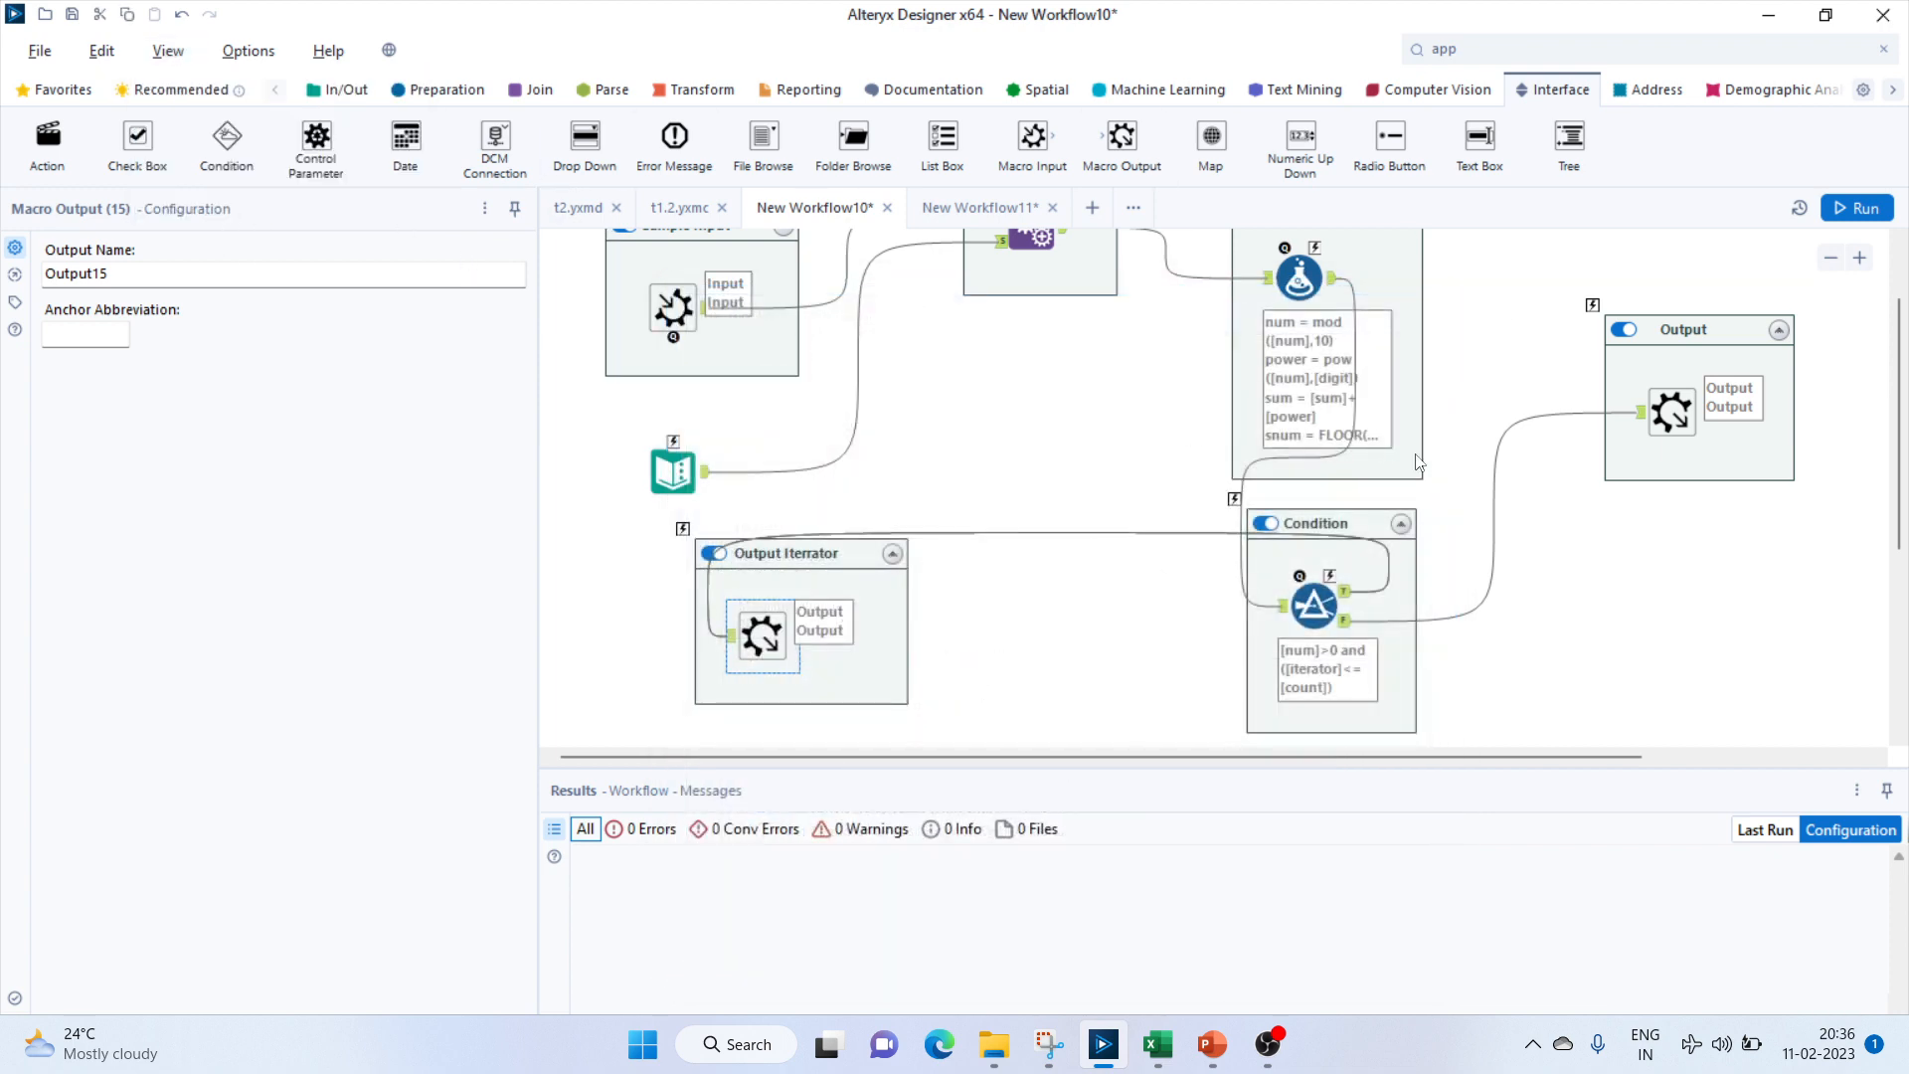
Save the iterative macro in the rr folder under the name it.
{"action": "scroll", "coordinate": [1547, 567], "scroll_direction": "up", "scroll_amount": 3}
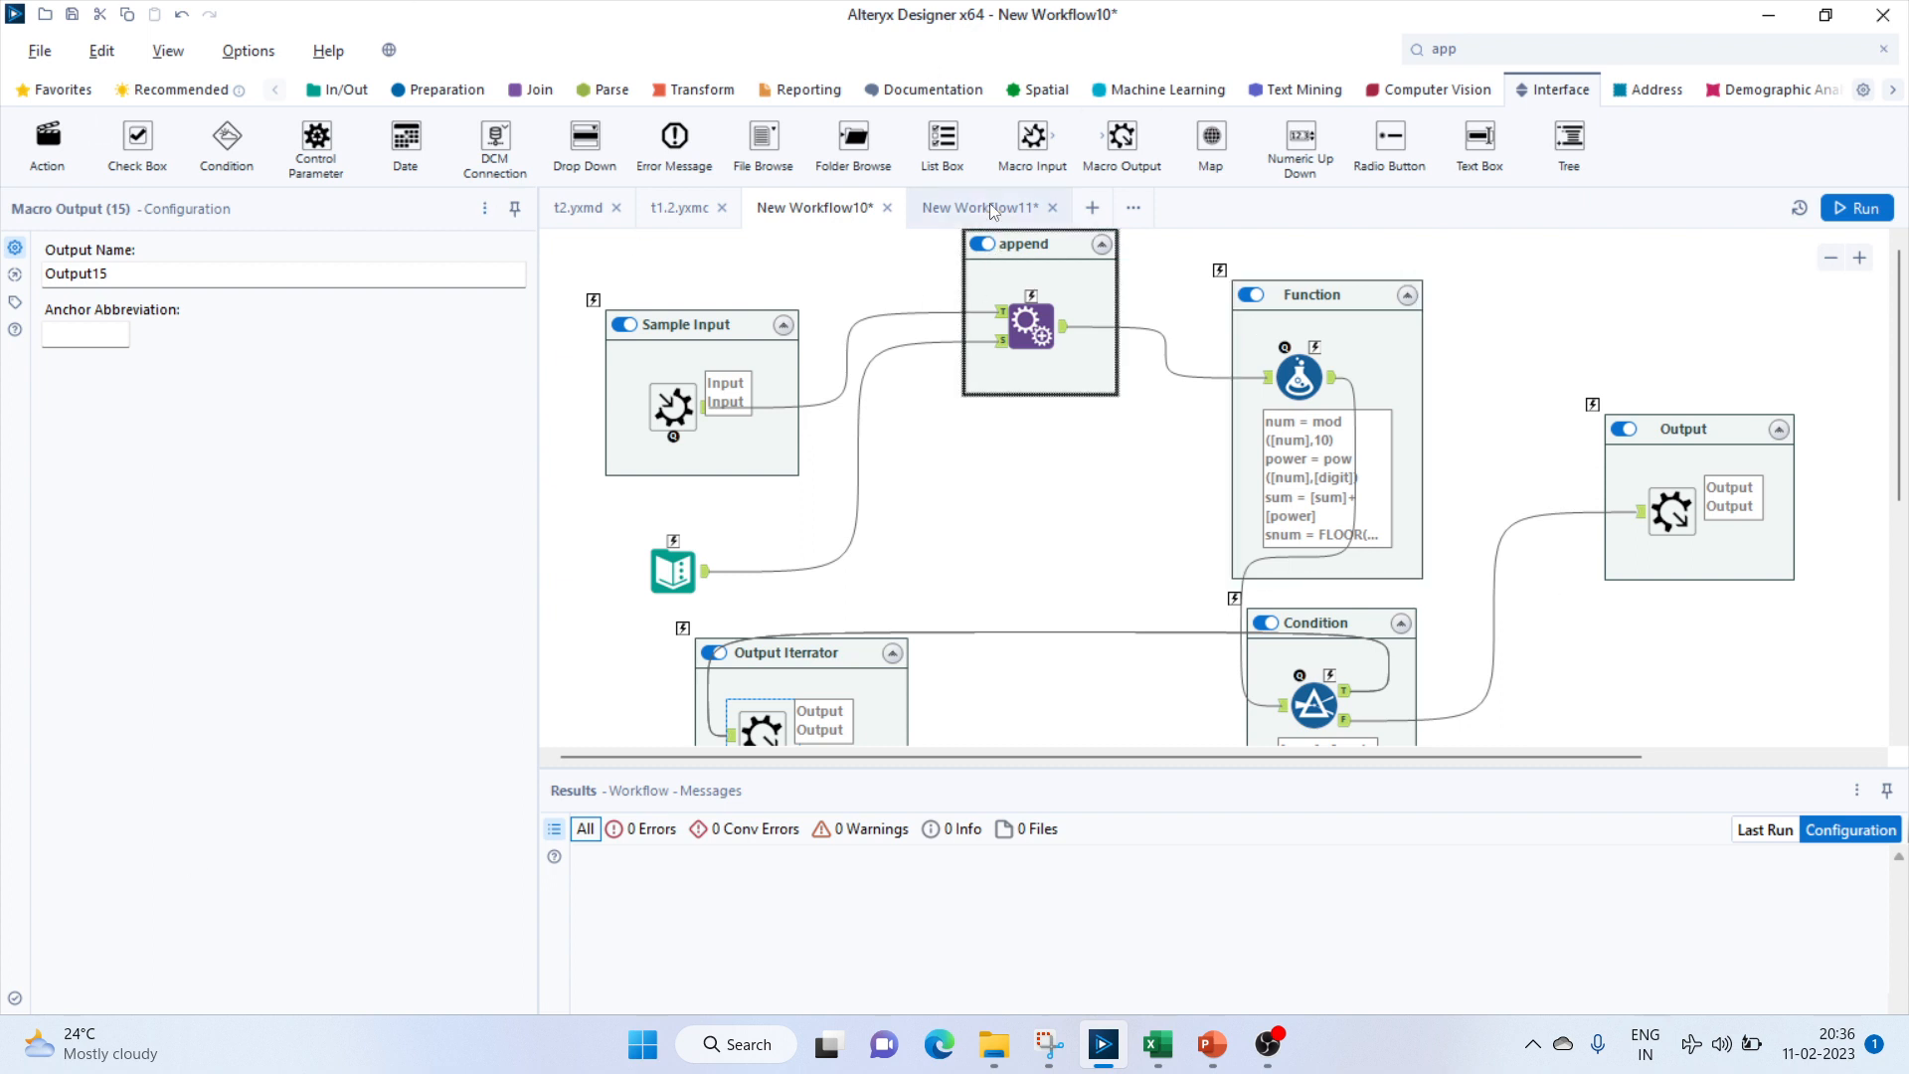
{"action": "key", "text": "ctrl+s"}
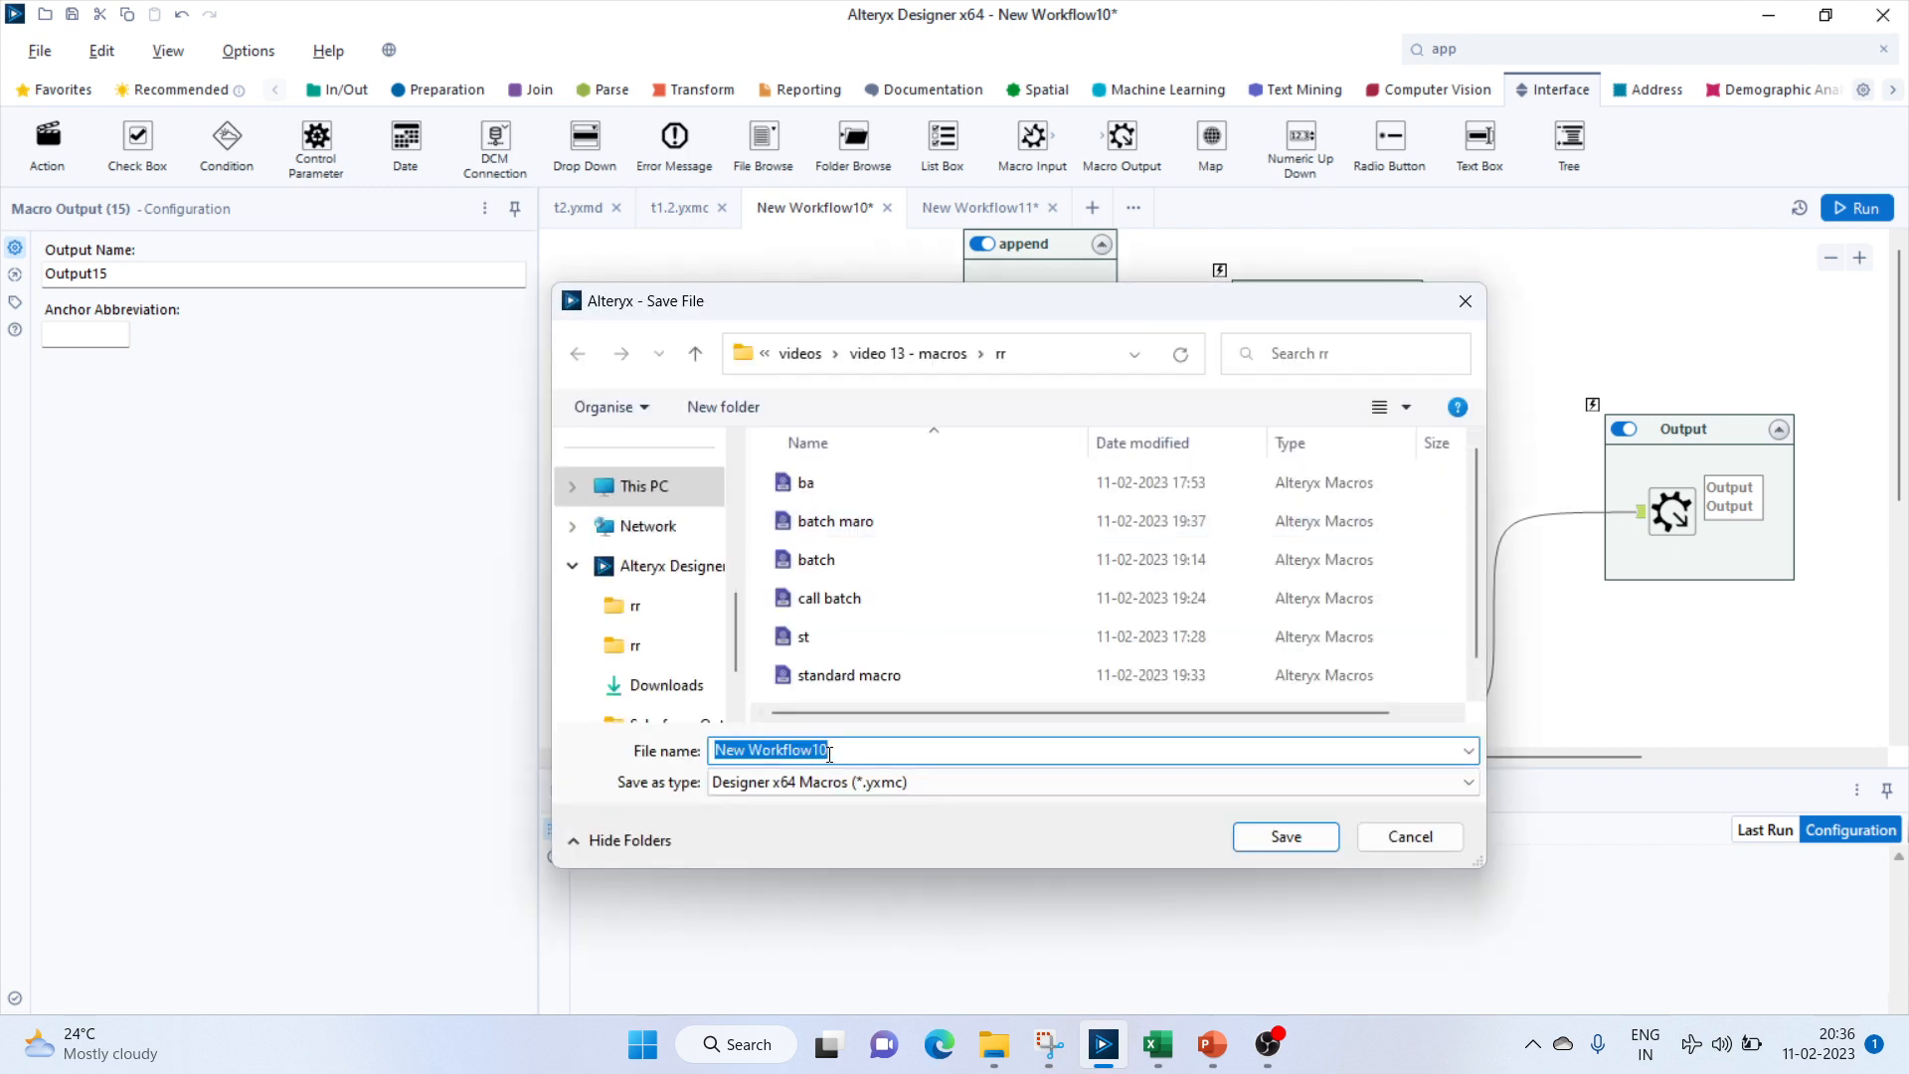
{"action": "type", "text": "it"}
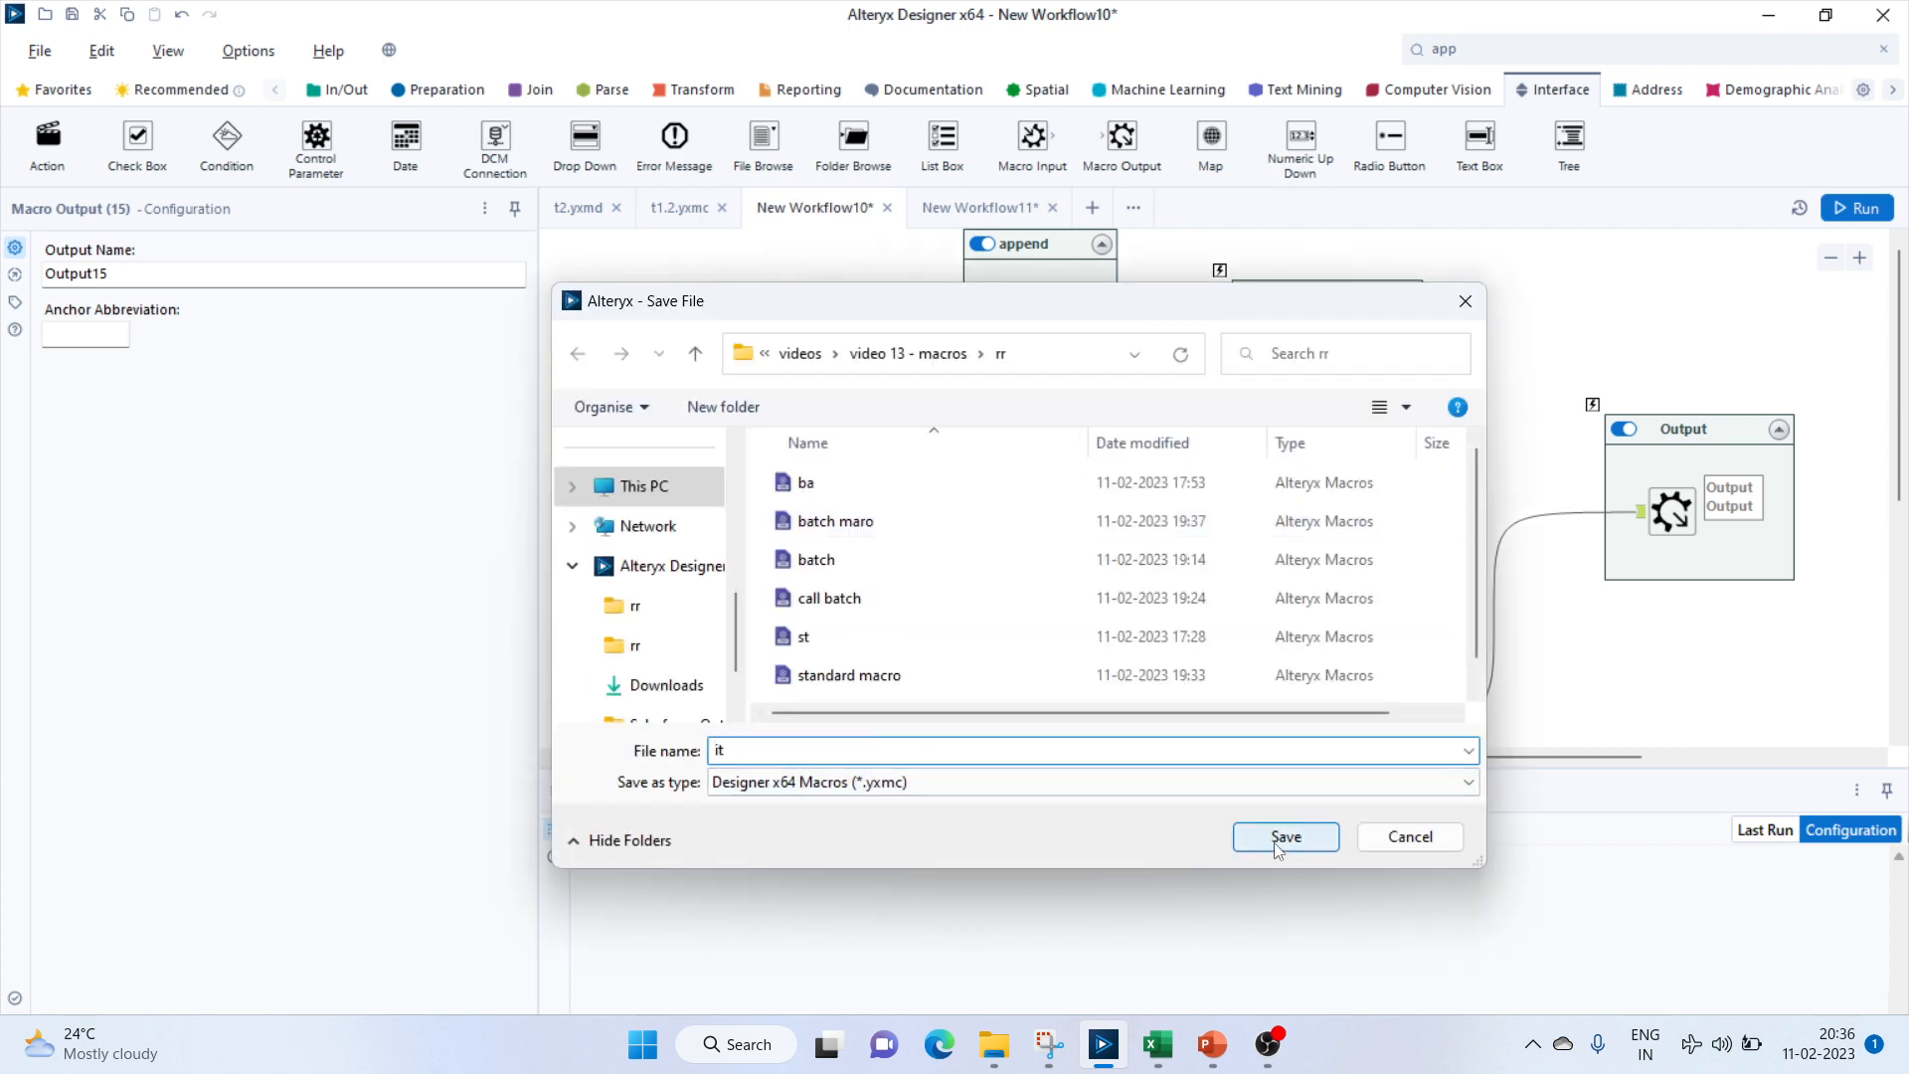
{"action": "left_click", "coordinate": [1278, 843]}
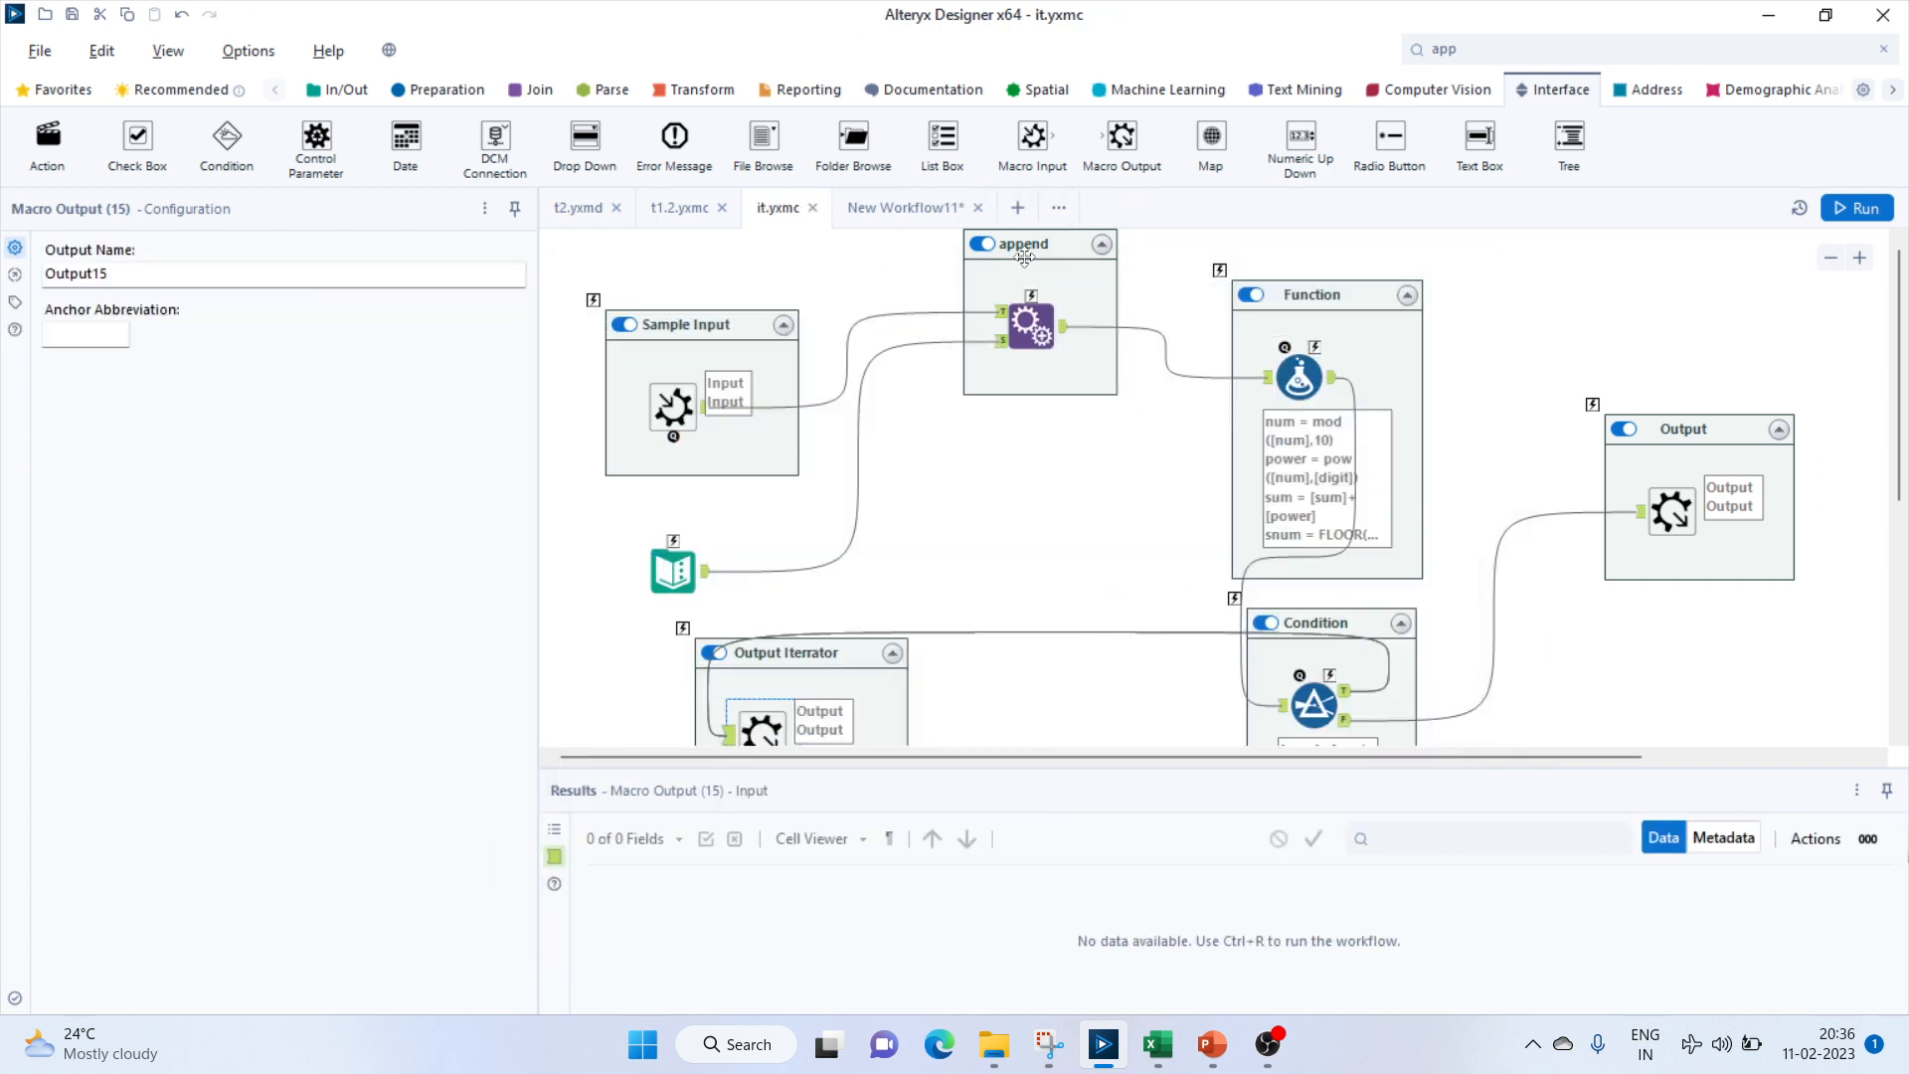
In New Workflow11, move the input container away from the macro container and add a Text Input tool inside it.
{"action": "left_click", "coordinate": [885, 210]}
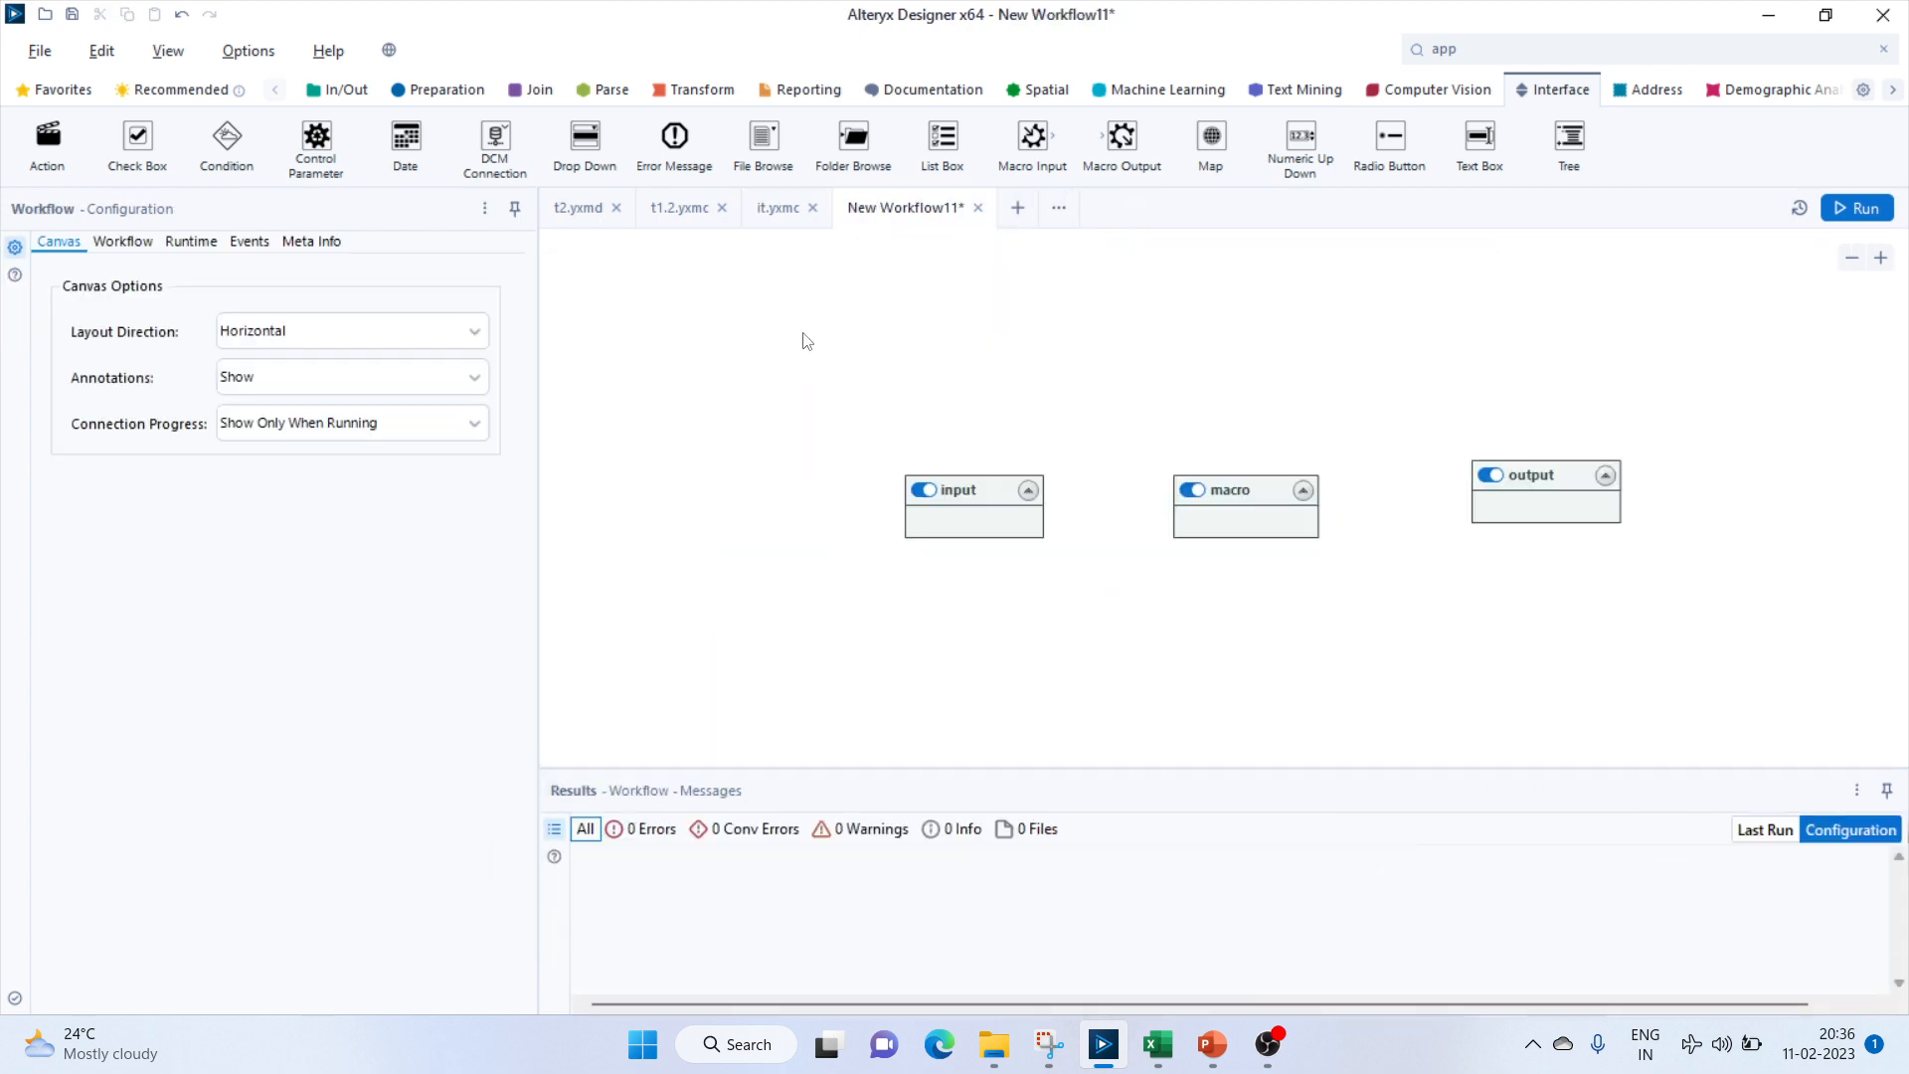
{"action": "left_click", "coordinate": [932, 497]}
{"action": "left_click_drag", "start_coordinate": [931, 497], "coordinate": [738, 467]}
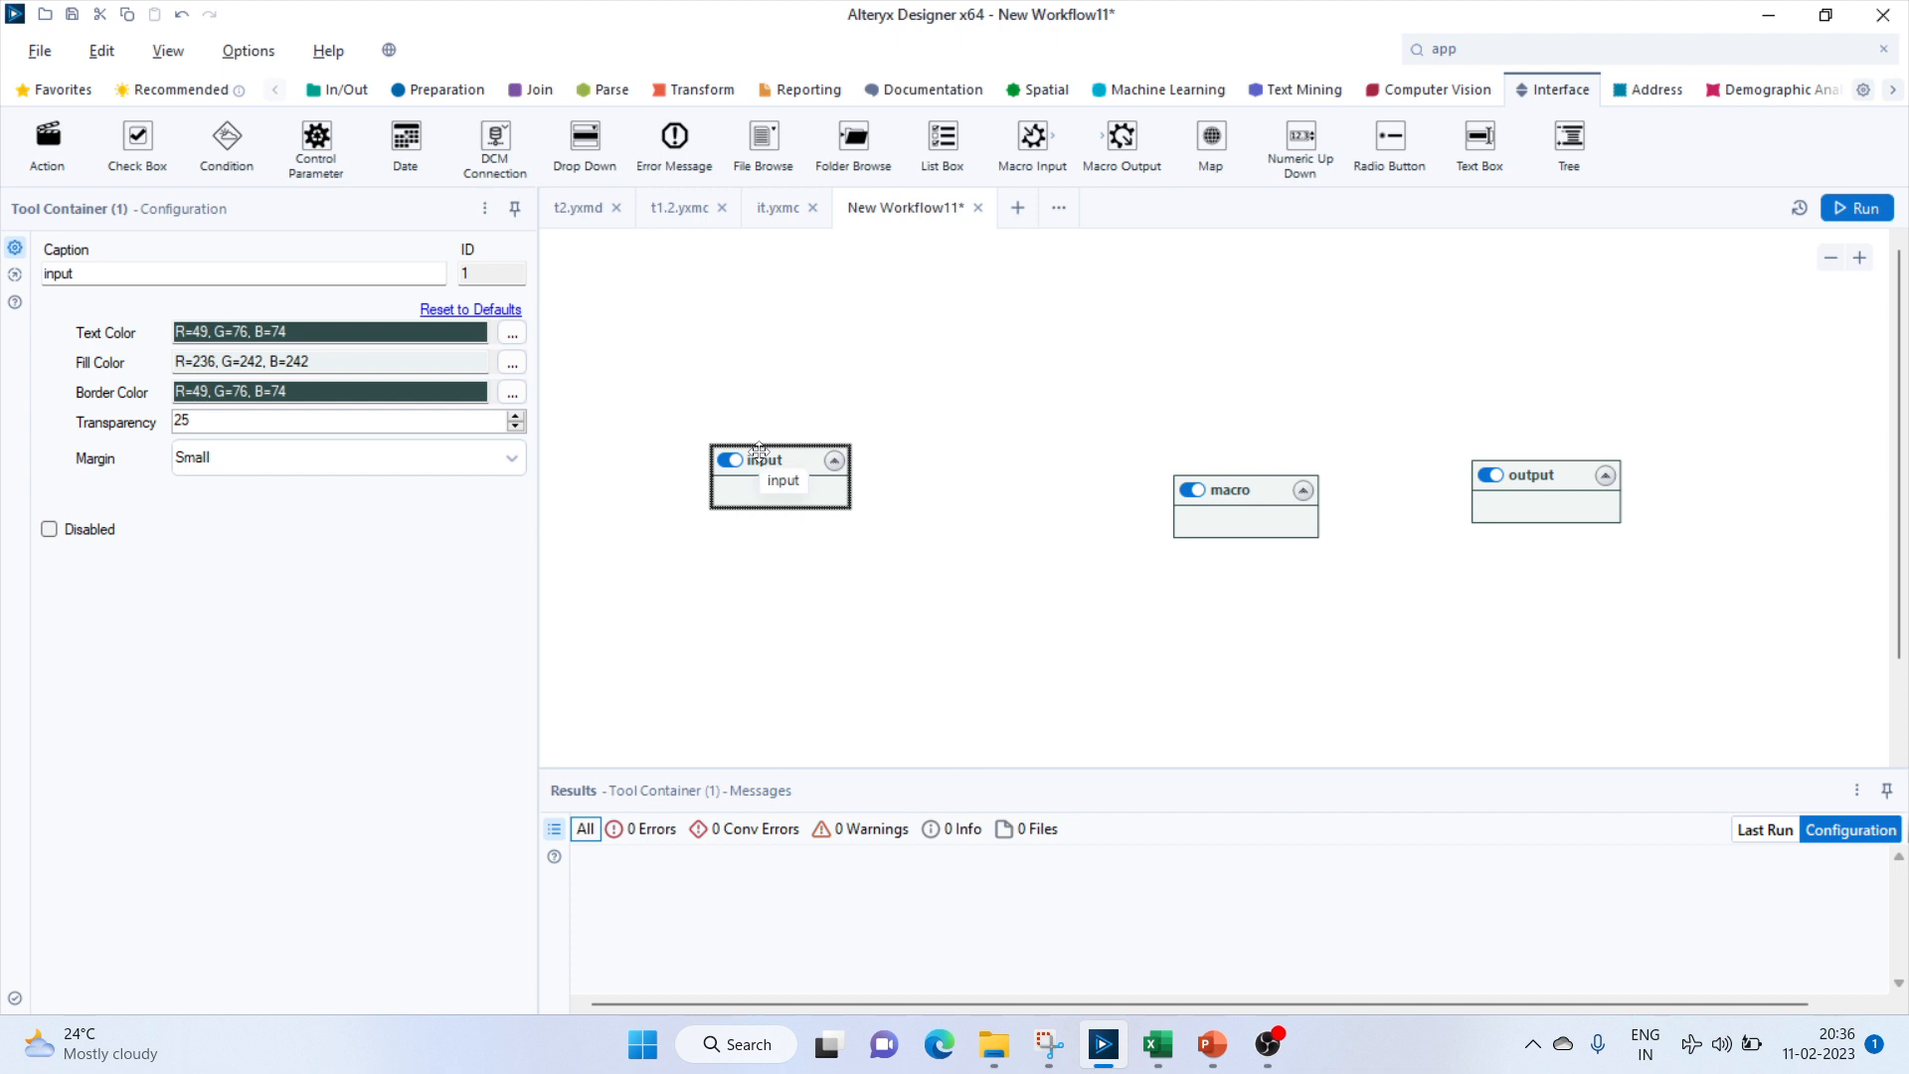
{"action": "left_click", "coordinate": [343, 90]}
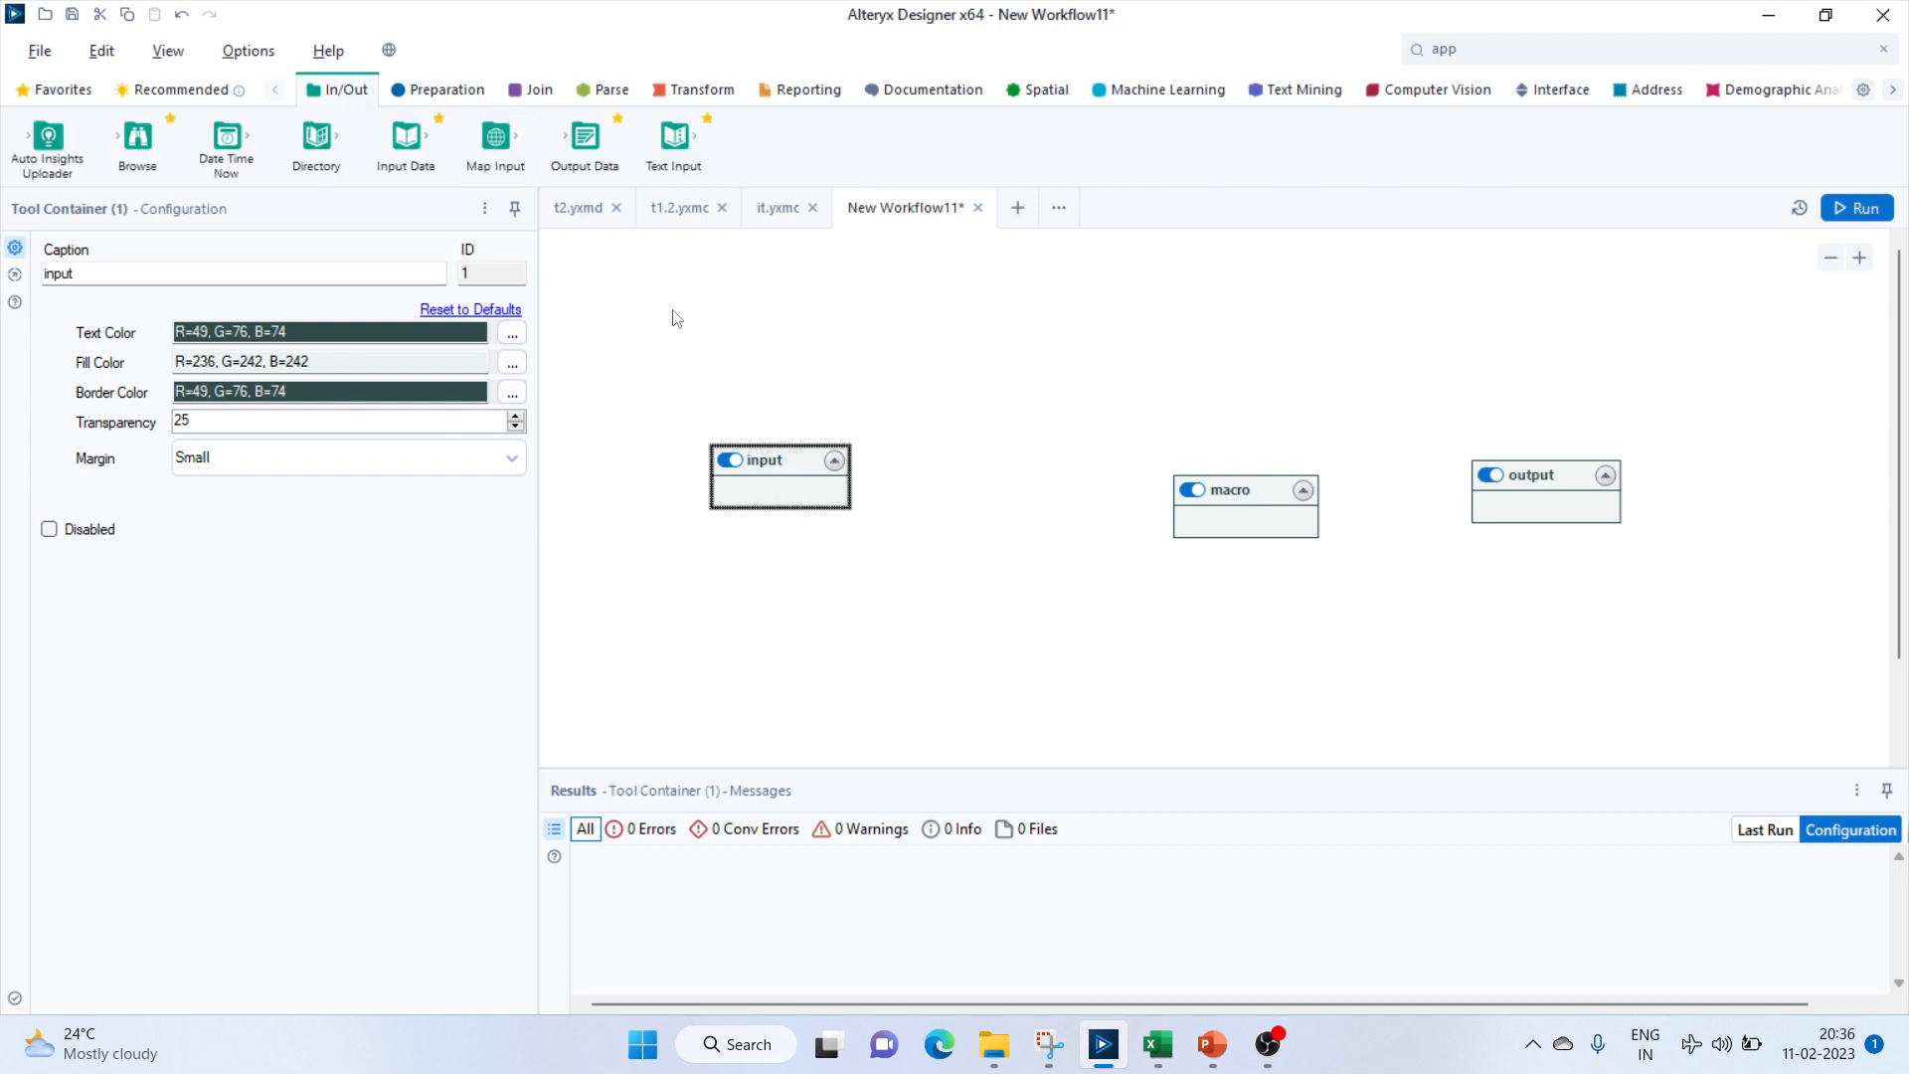
{"action": "left_click_drag", "start_coordinate": [675, 139], "coordinate": [767, 479]}
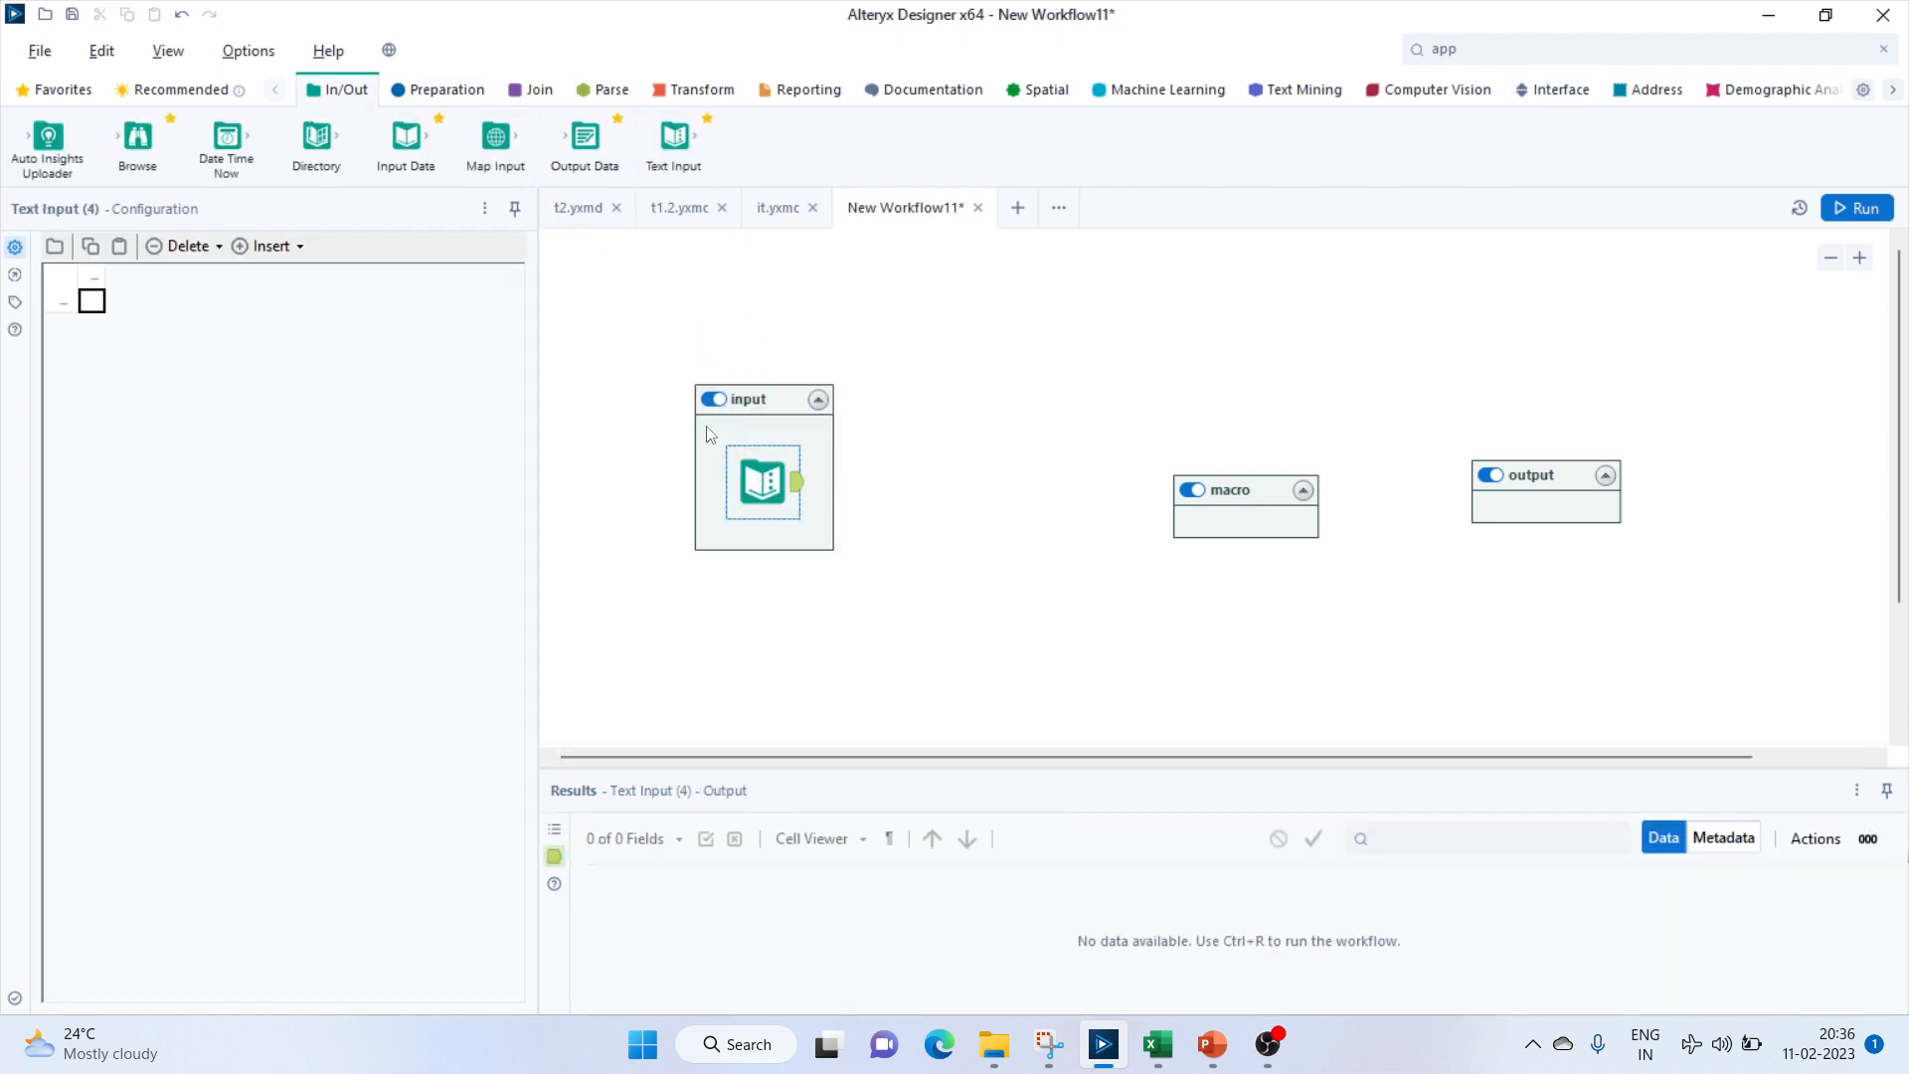
Name the Text Input's four columns num, snum, onum and digit.
{"action": "double_click", "coordinate": [96, 278]}
{"action": "type", "text": "num"}
{"action": "key", "text": "Tab"}
{"action": "type", "text": "suum"}
{"action": "left_click", "coordinate": [209, 285]}
{"action": "type", "text": "onum"}
{"action": "left_click", "coordinate": [280, 280]}
{"action": "type", "text": "d"}
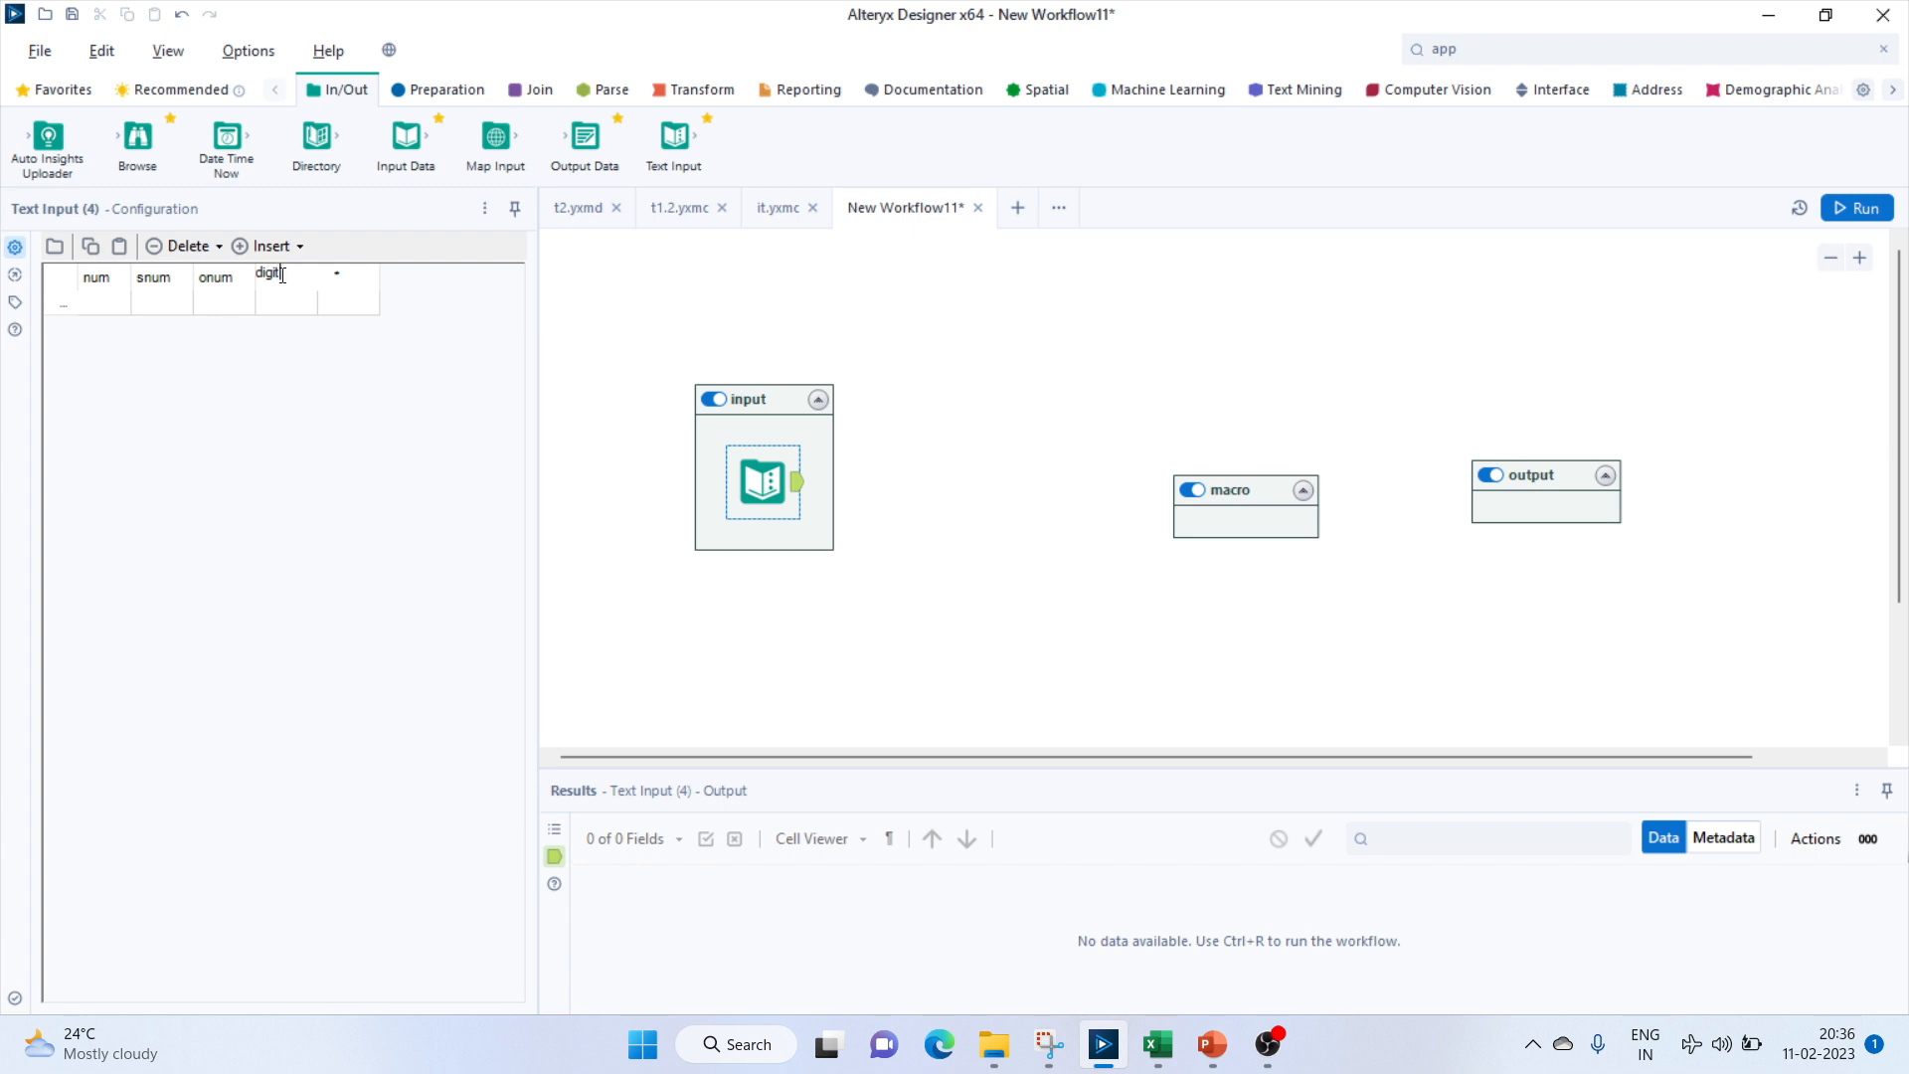
{"action": "type", "text": "igit"}
Insert the it macro on the canvas and place it inside the macro container.
{"action": "left_click", "coordinate": [943, 461]}
{"action": "right_click", "coordinate": [949, 463]}
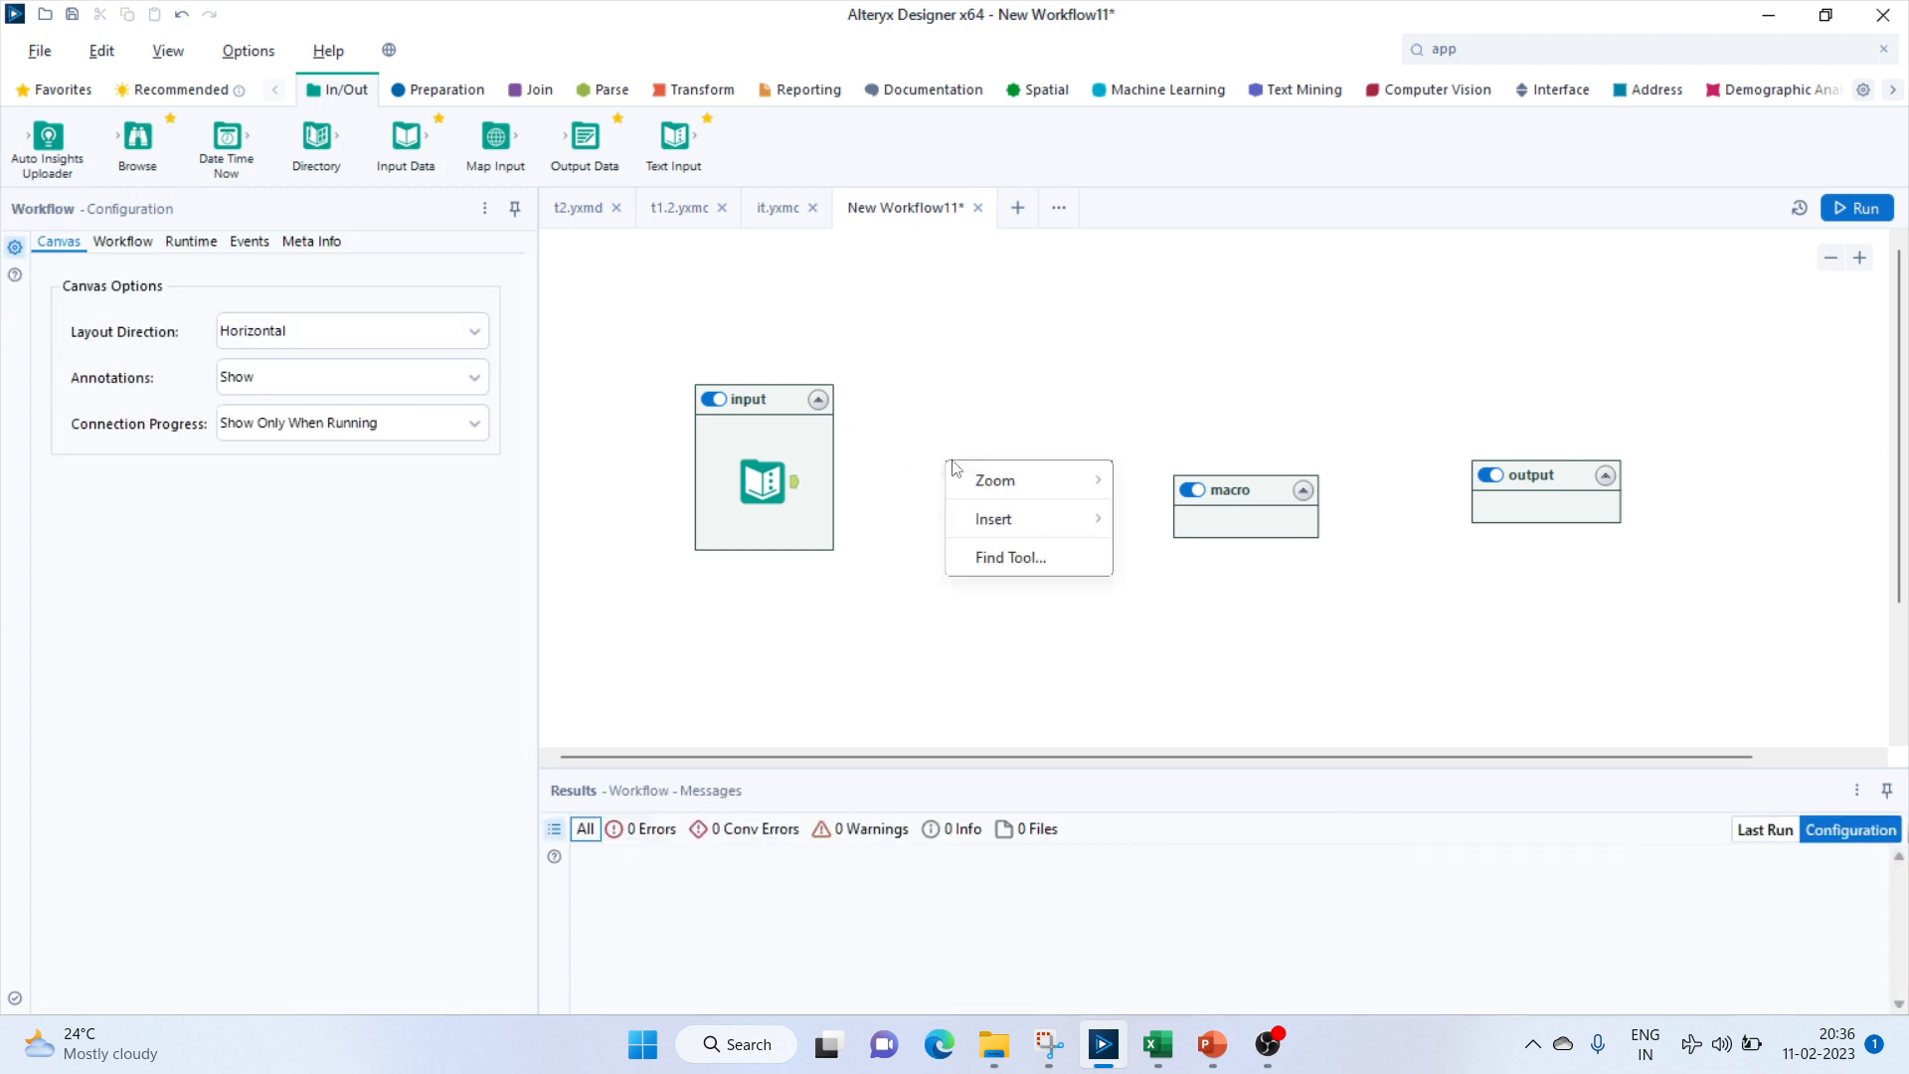
{"action": "mouse_move", "coordinate": [1007, 521]}
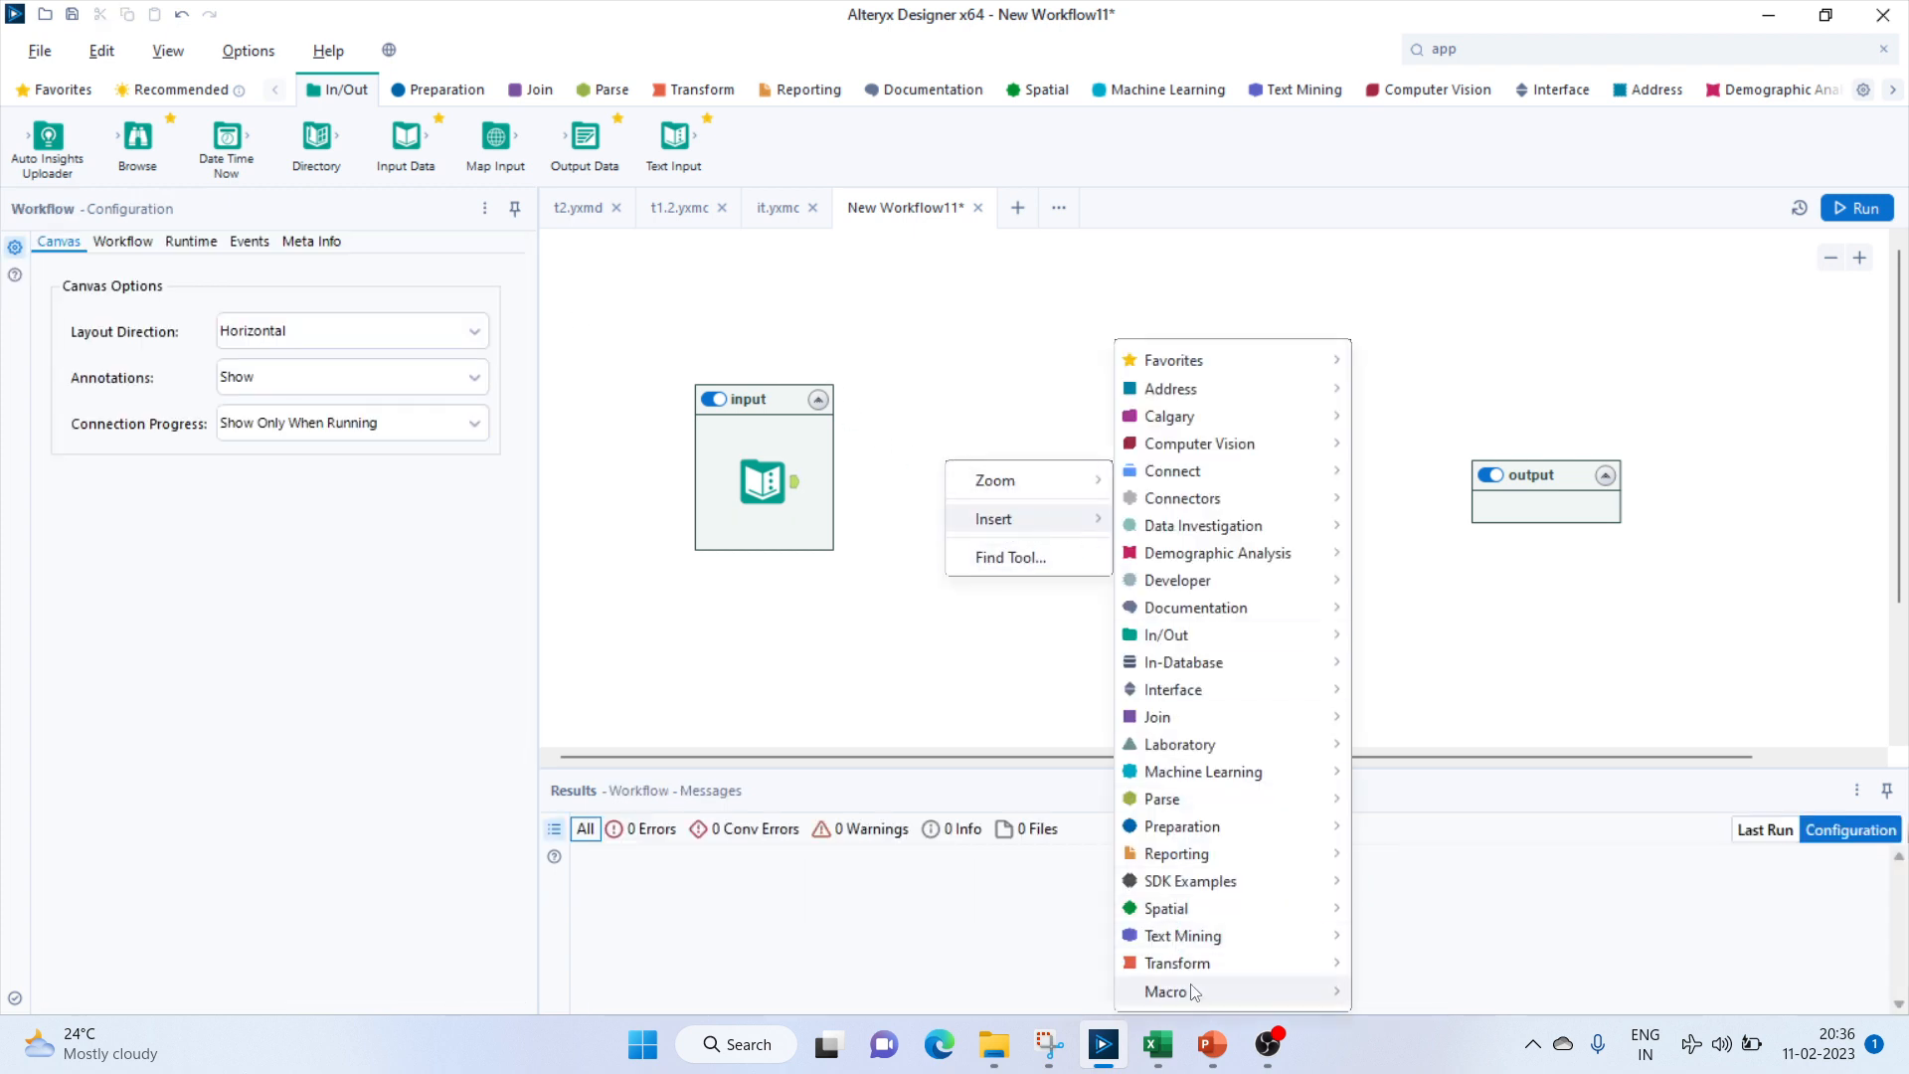
{"action": "mouse_move", "coordinate": [1207, 997]}
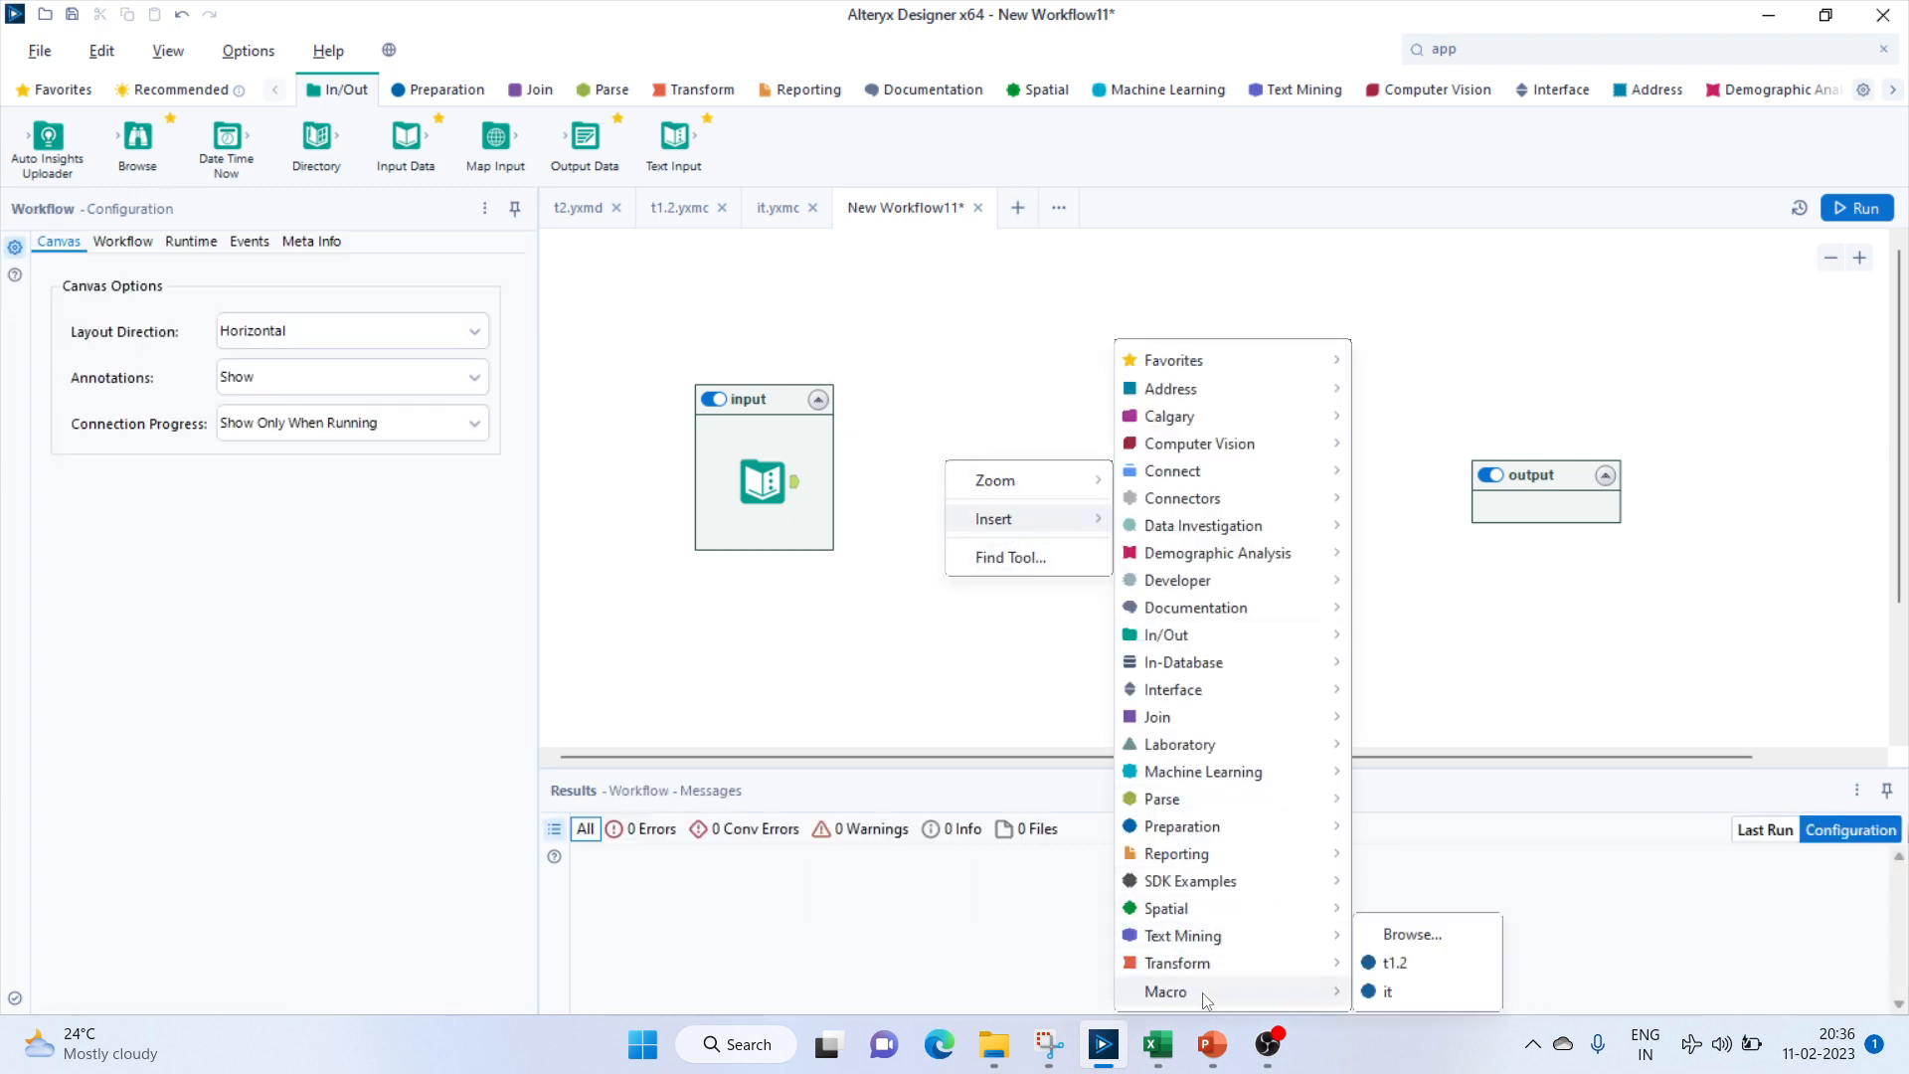
{"action": "left_click", "coordinate": [1387, 992]}
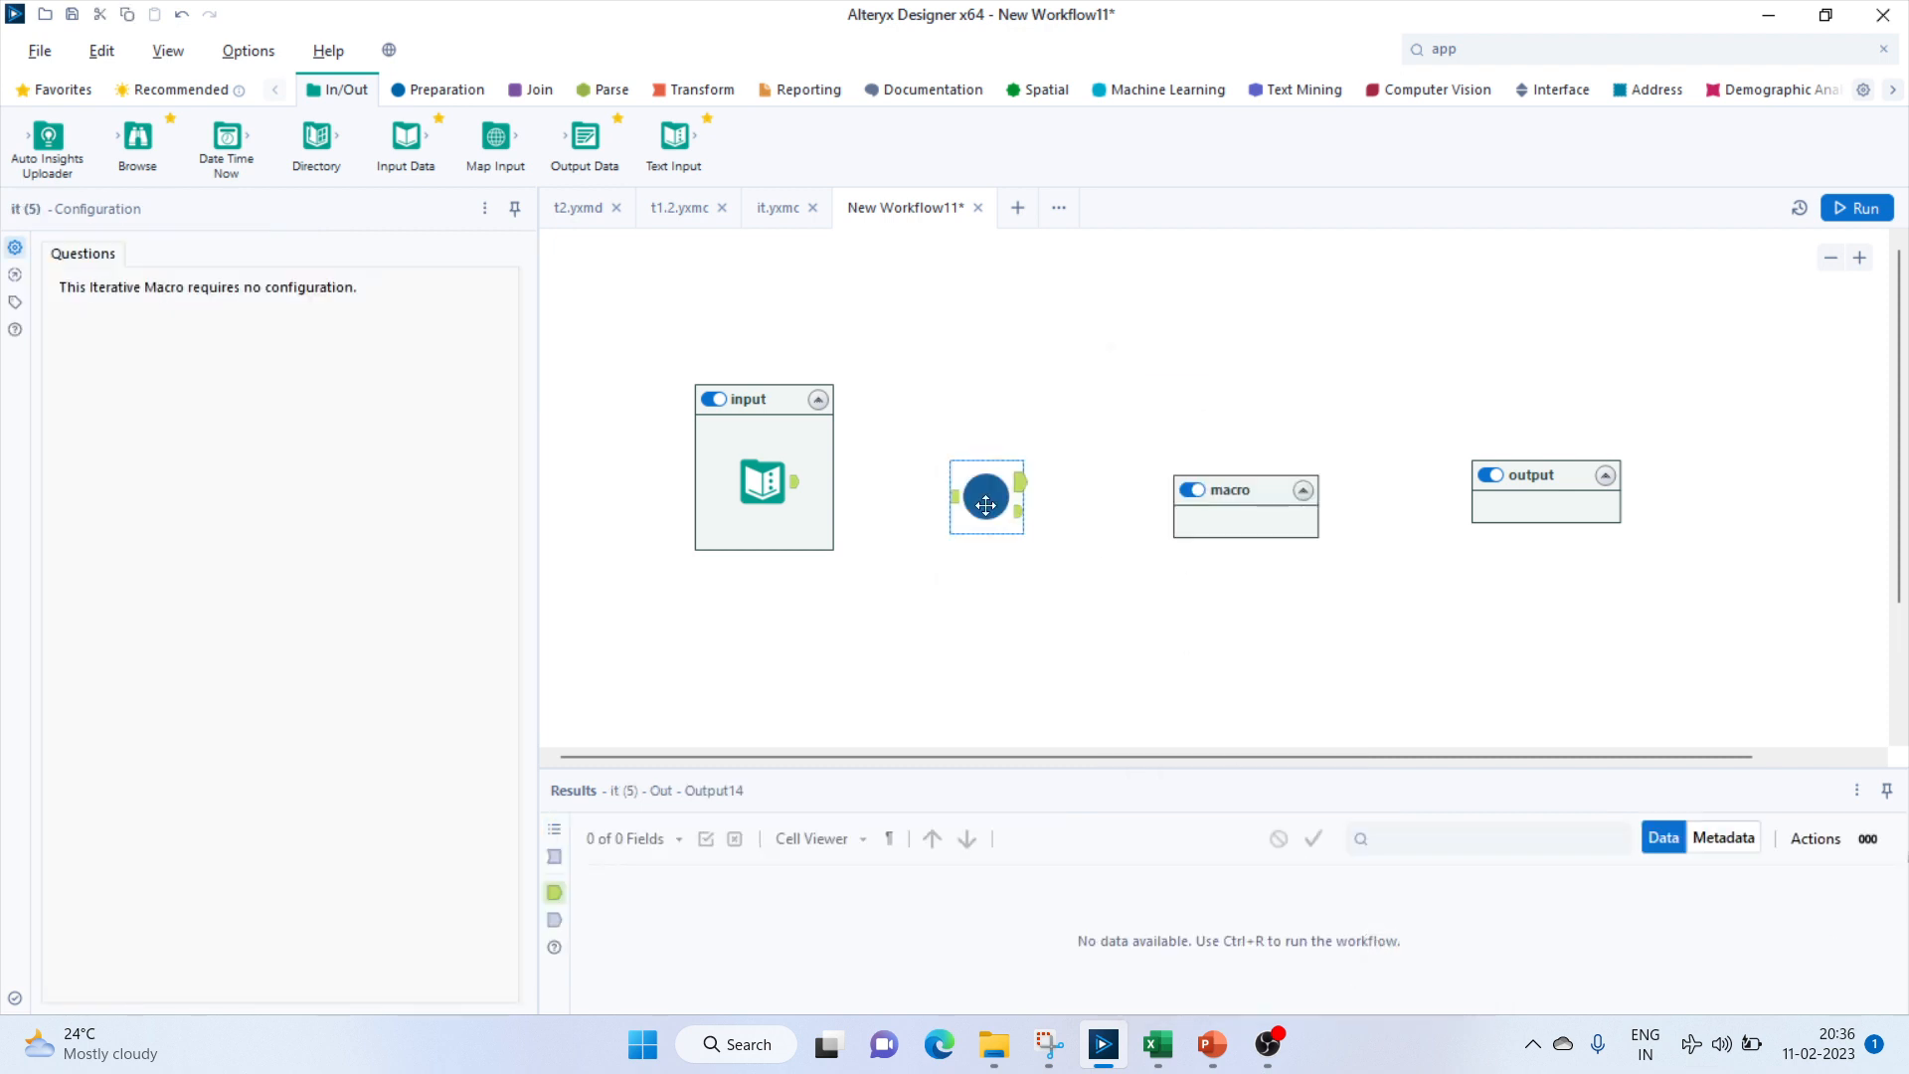
{"action": "left_click_drag", "start_coordinate": [987, 505], "coordinate": [1224, 525]}
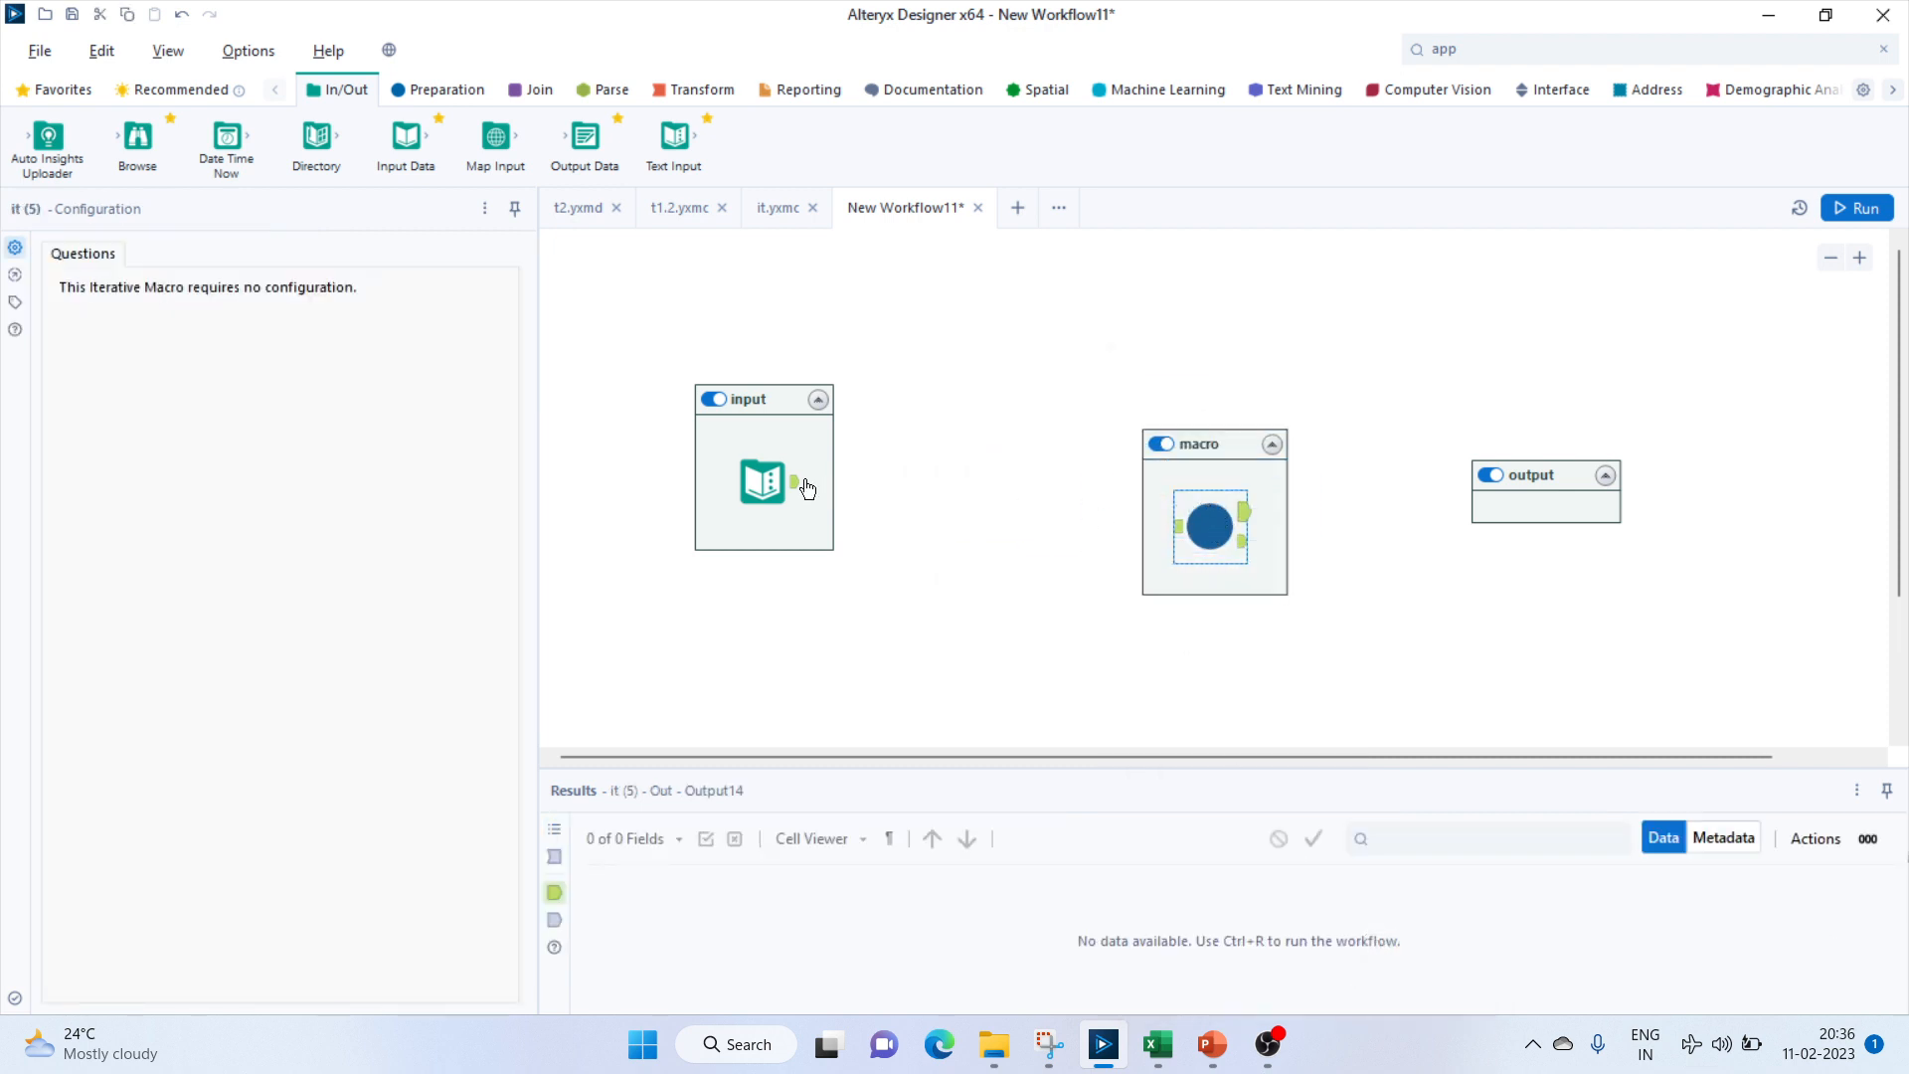
Connect the Text Input to the it macro and move the macro container up, closer to the input container.
{"action": "left_click_drag", "start_coordinate": [798, 483], "coordinate": [1183, 532]}
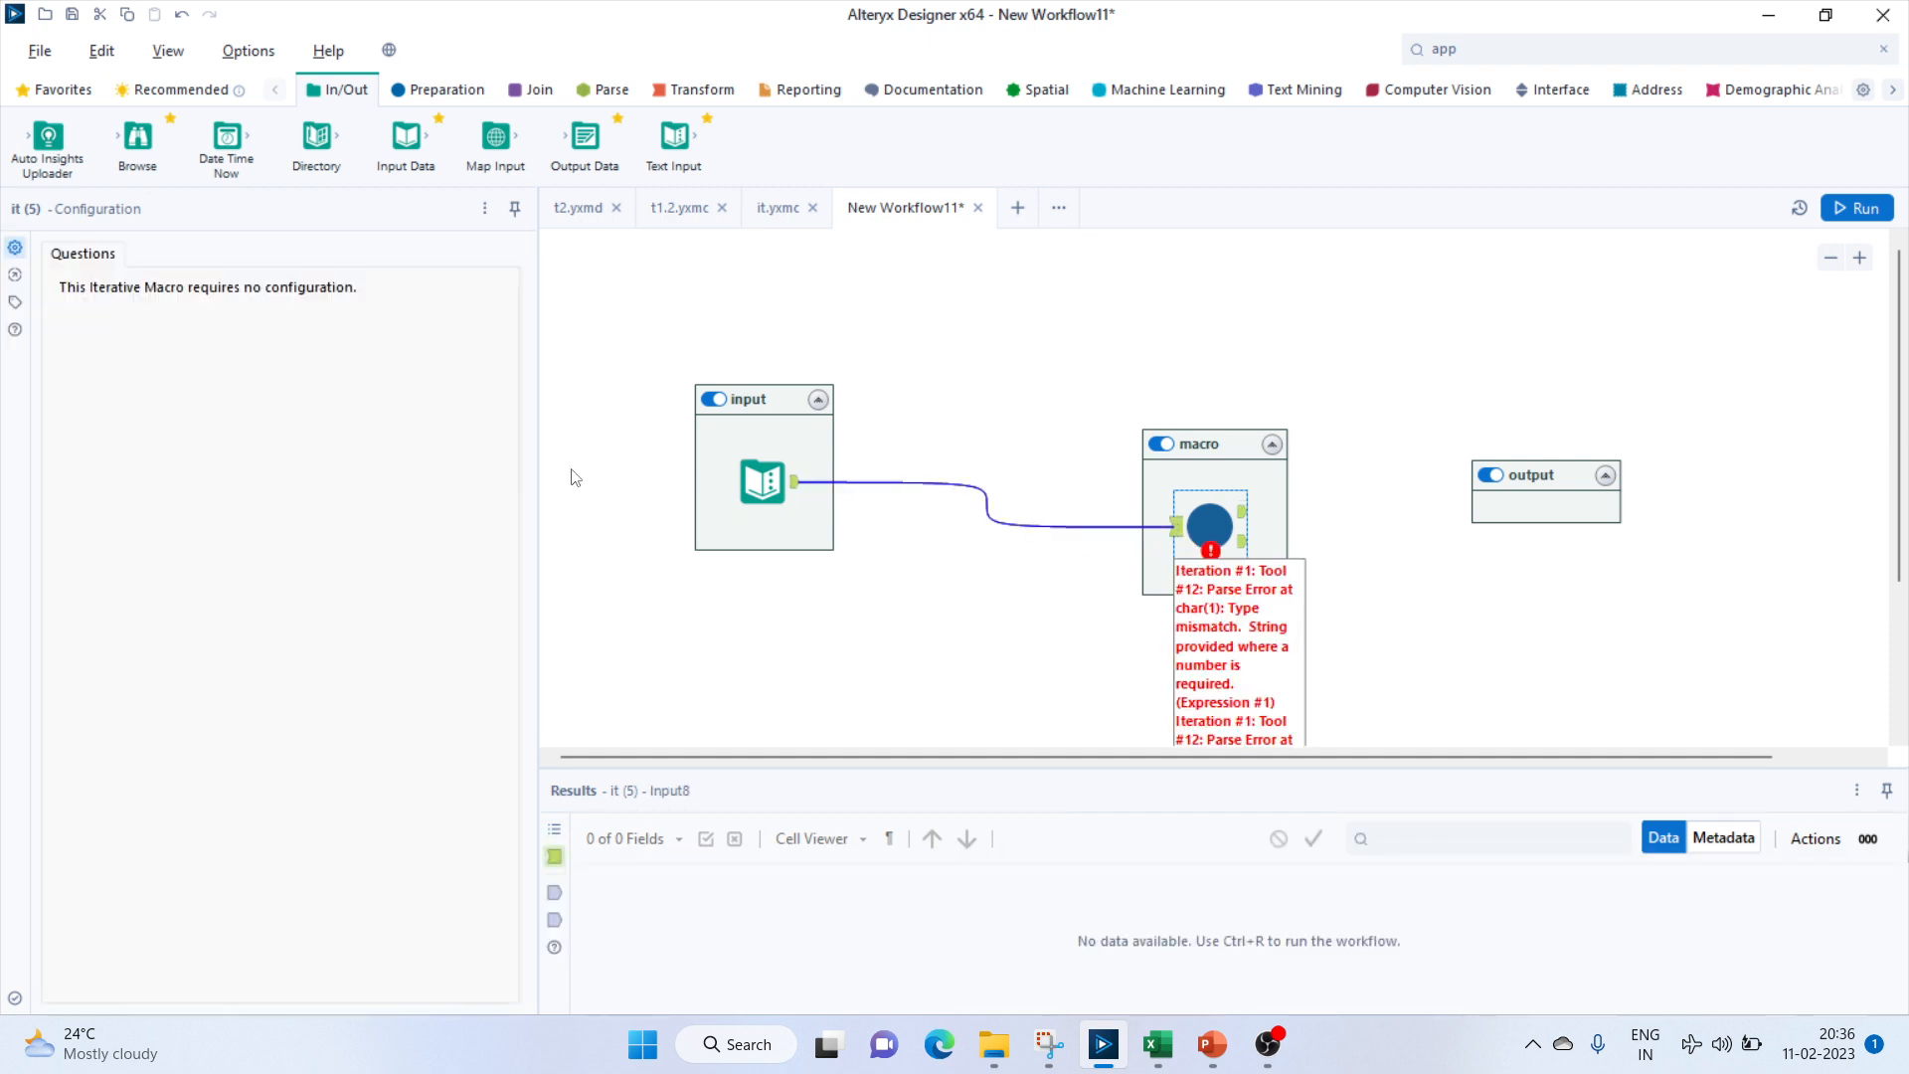
{"action": "mouse_move", "coordinate": [1210, 529]}
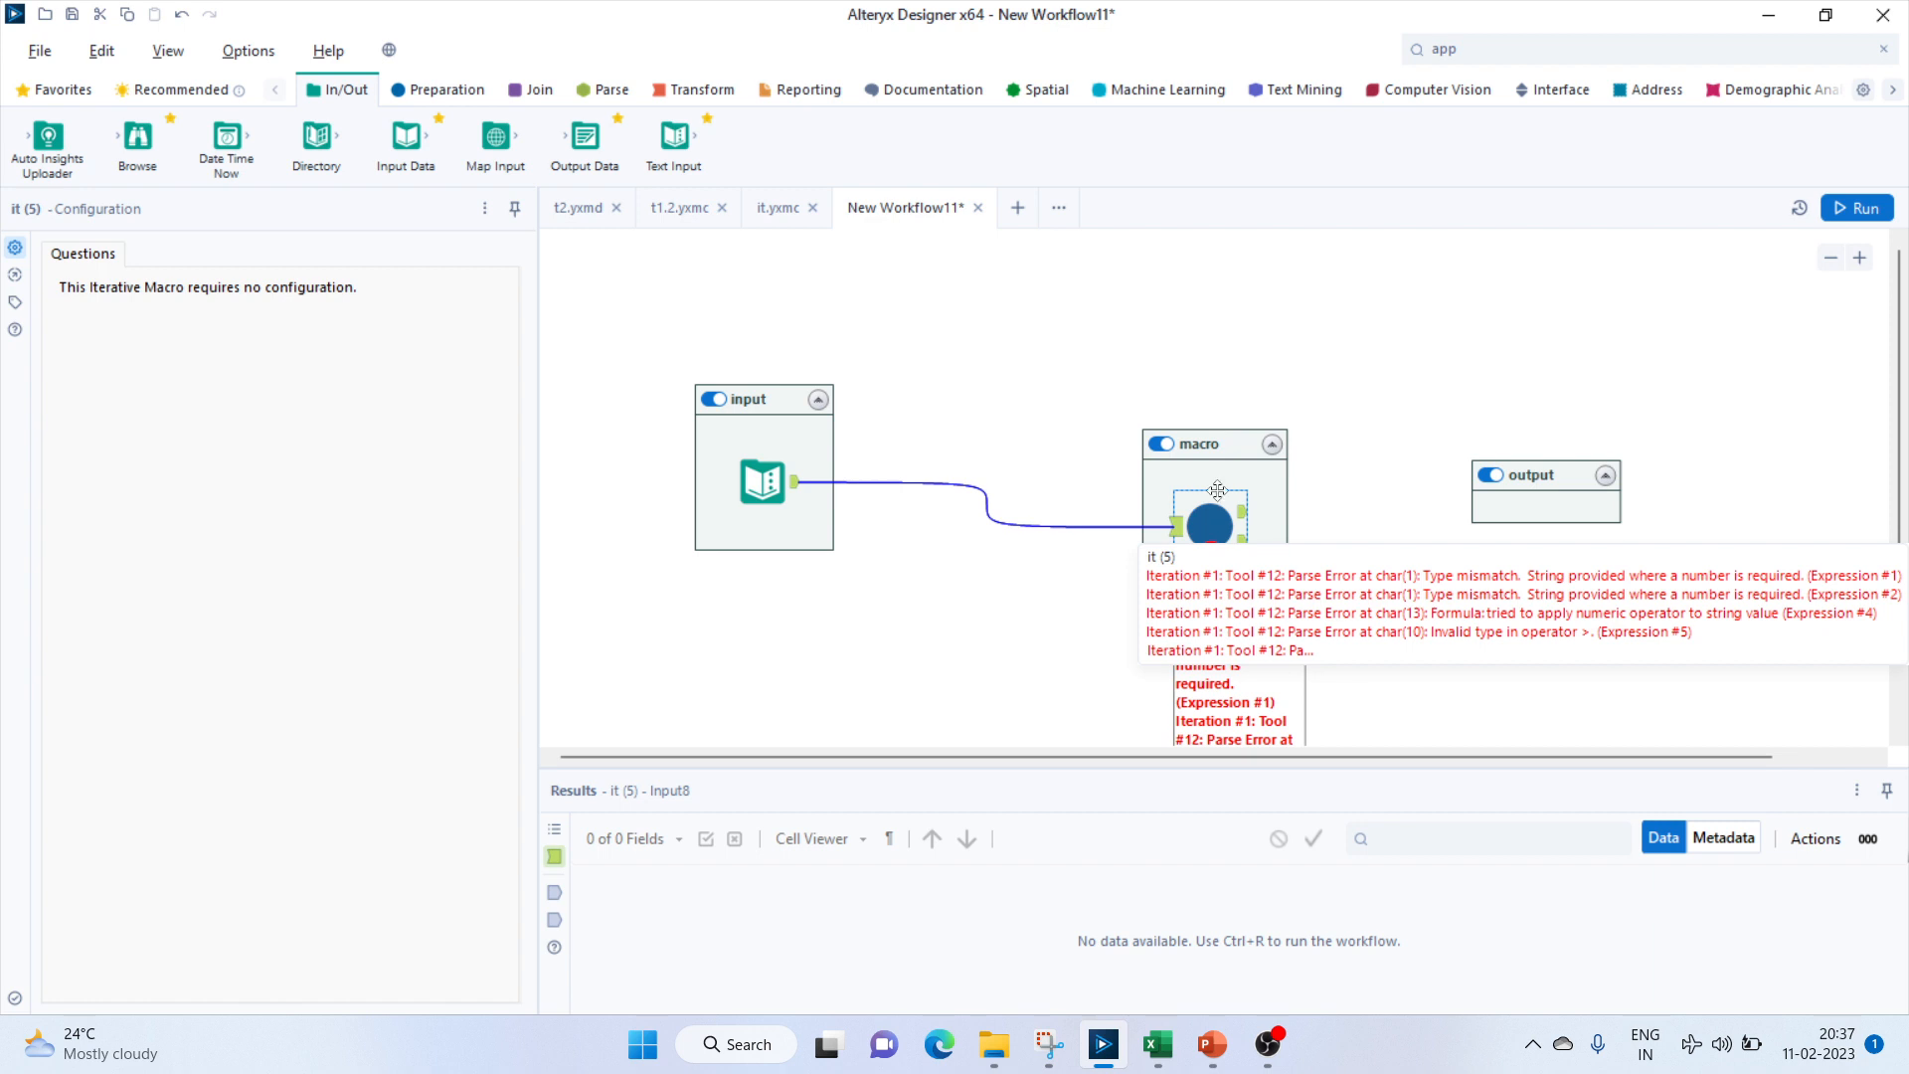
{"action": "left_click_drag", "start_coordinate": [1202, 446], "coordinate": [1082, 355]}
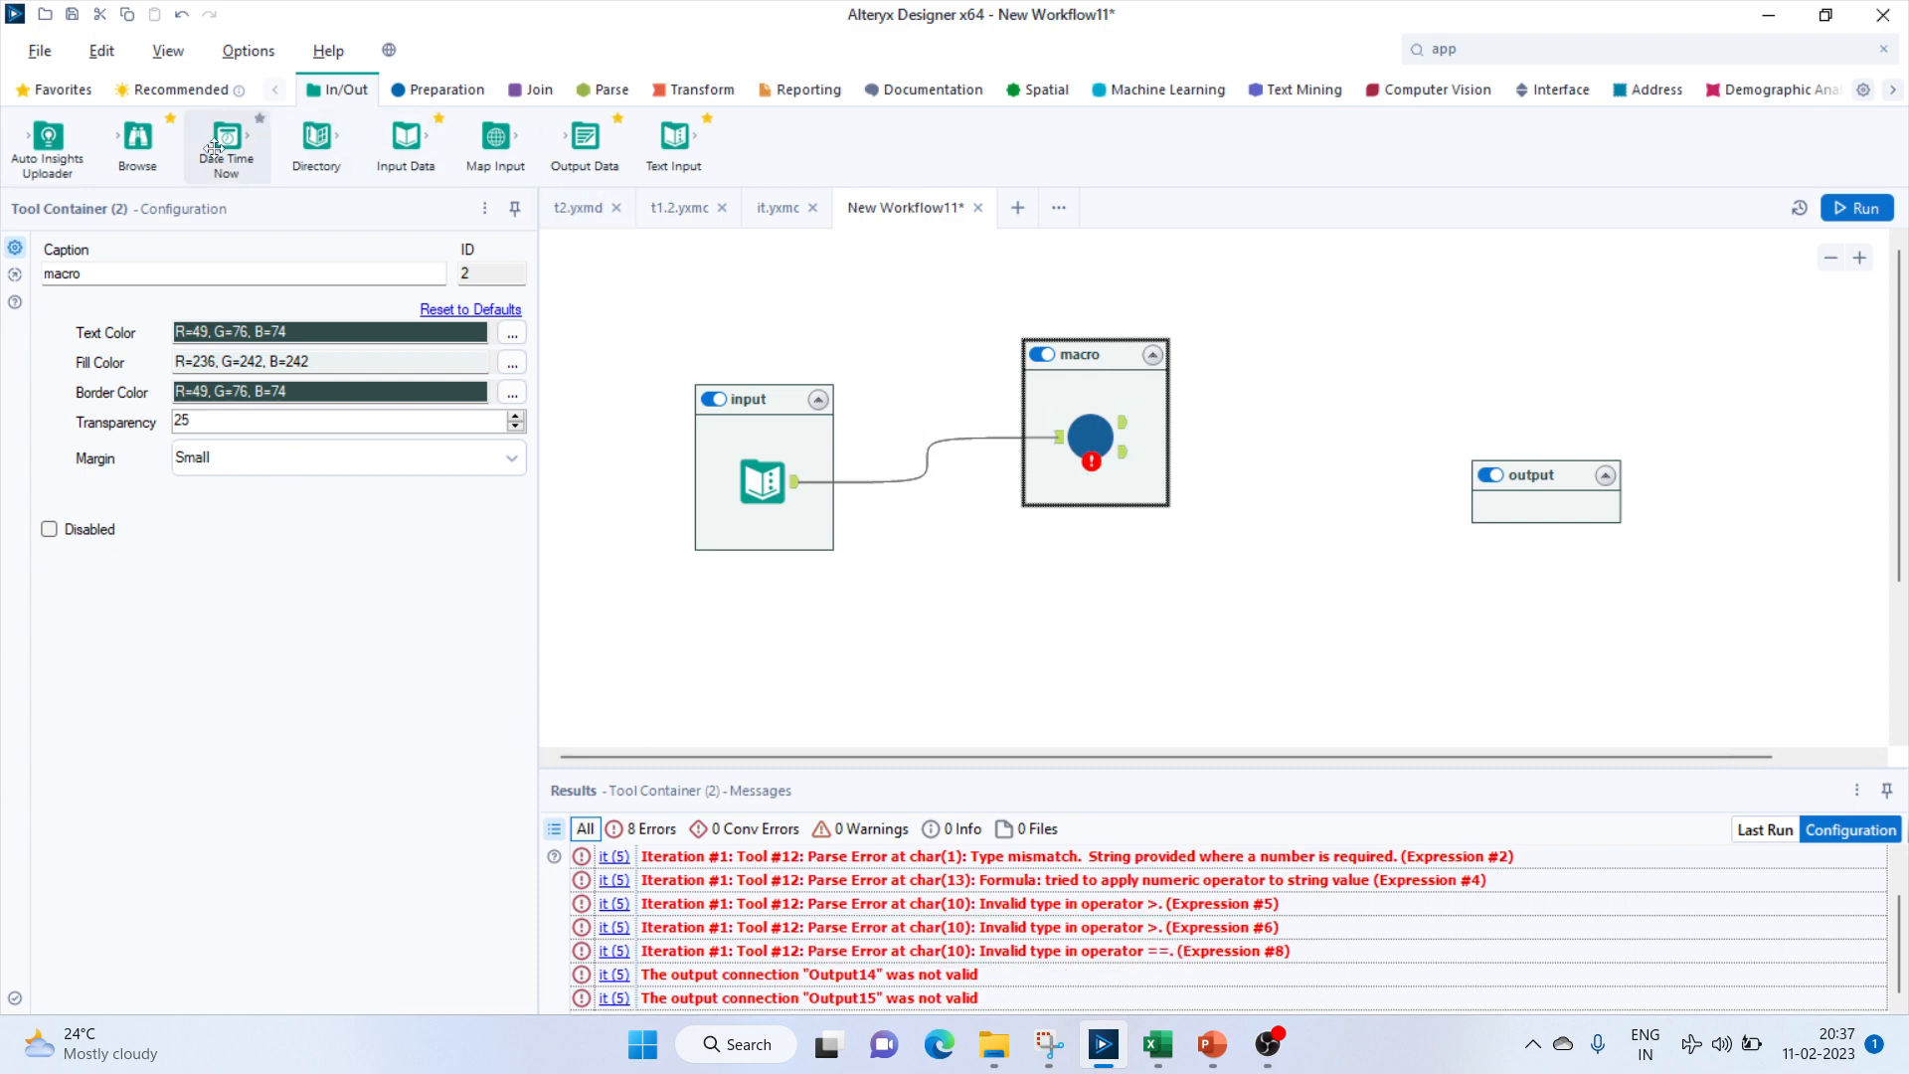
Add two Browse tools to the output container and connect each of the it macro's two outputs to one of them.
{"action": "left_click_drag", "start_coordinate": [138, 139], "coordinate": [1539, 481]}
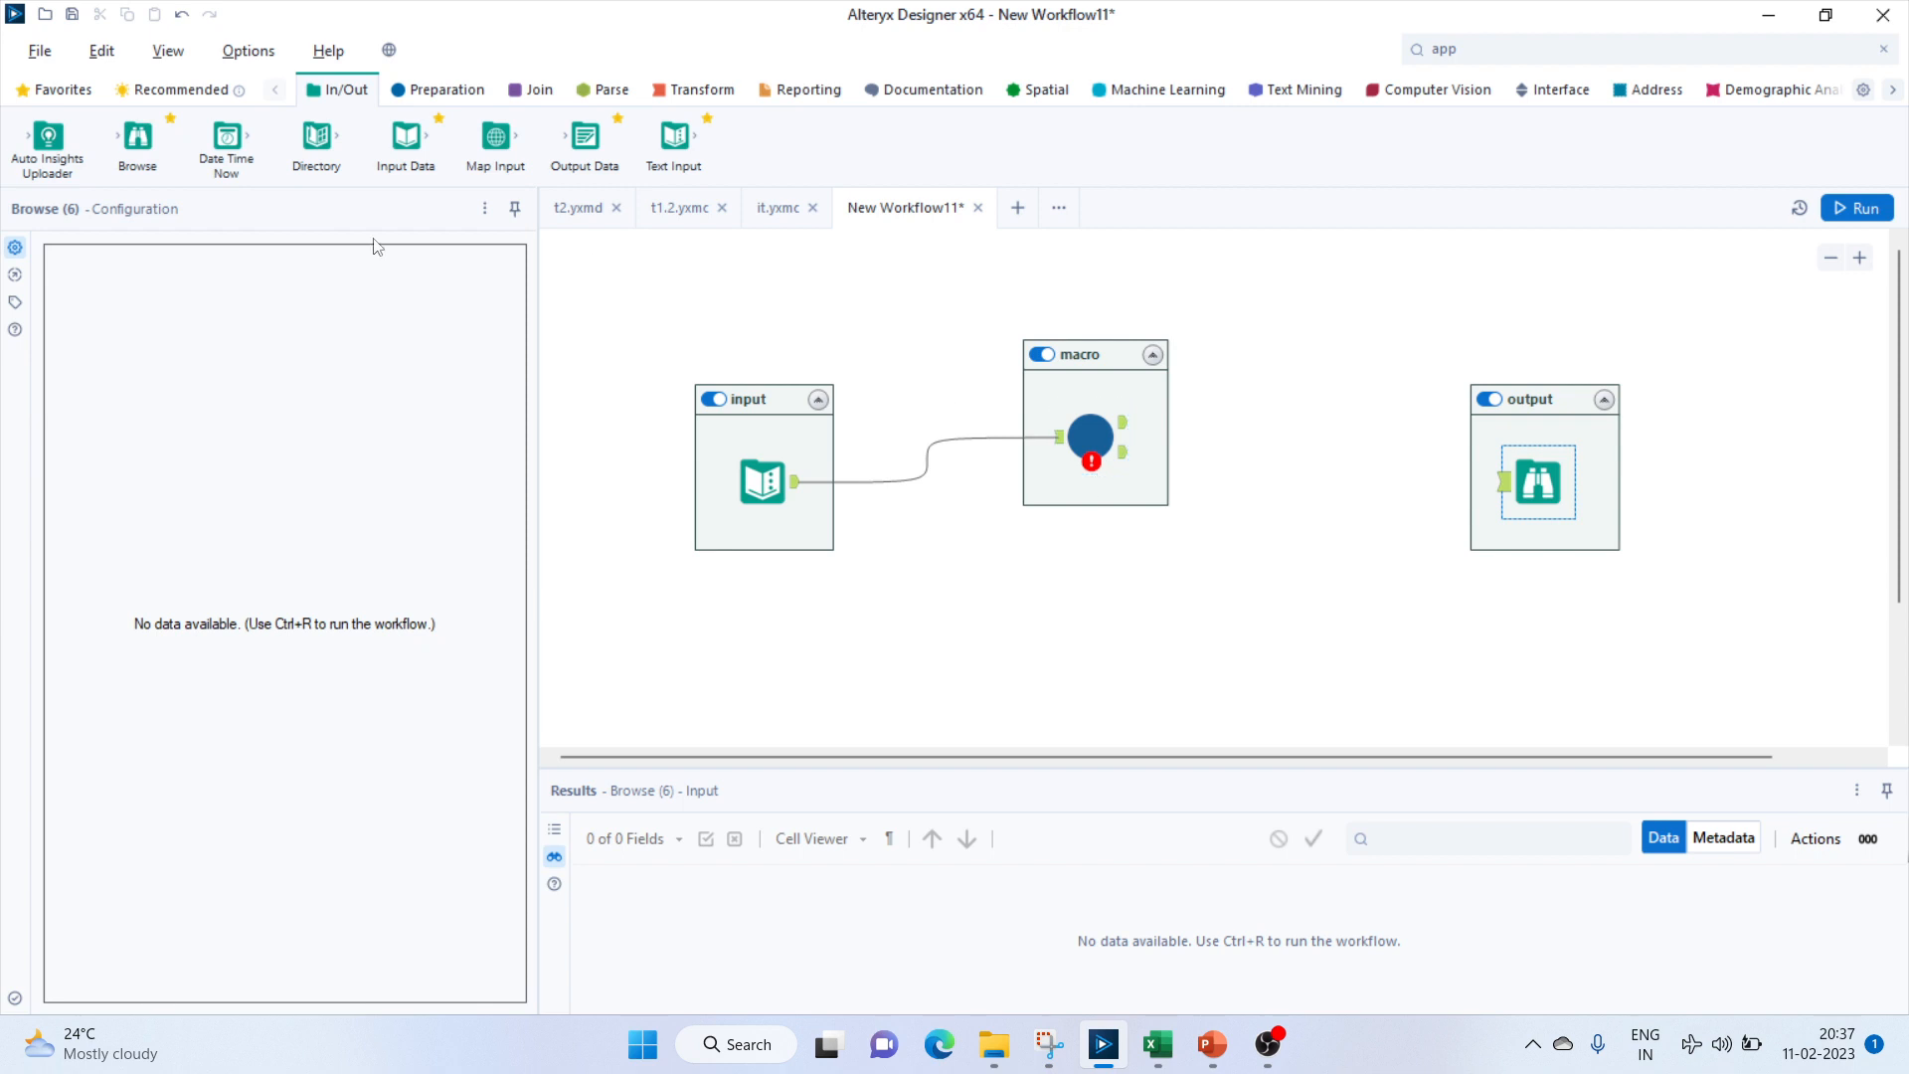
{"action": "left_click_drag", "start_coordinate": [137, 139], "coordinate": [1558, 549]}
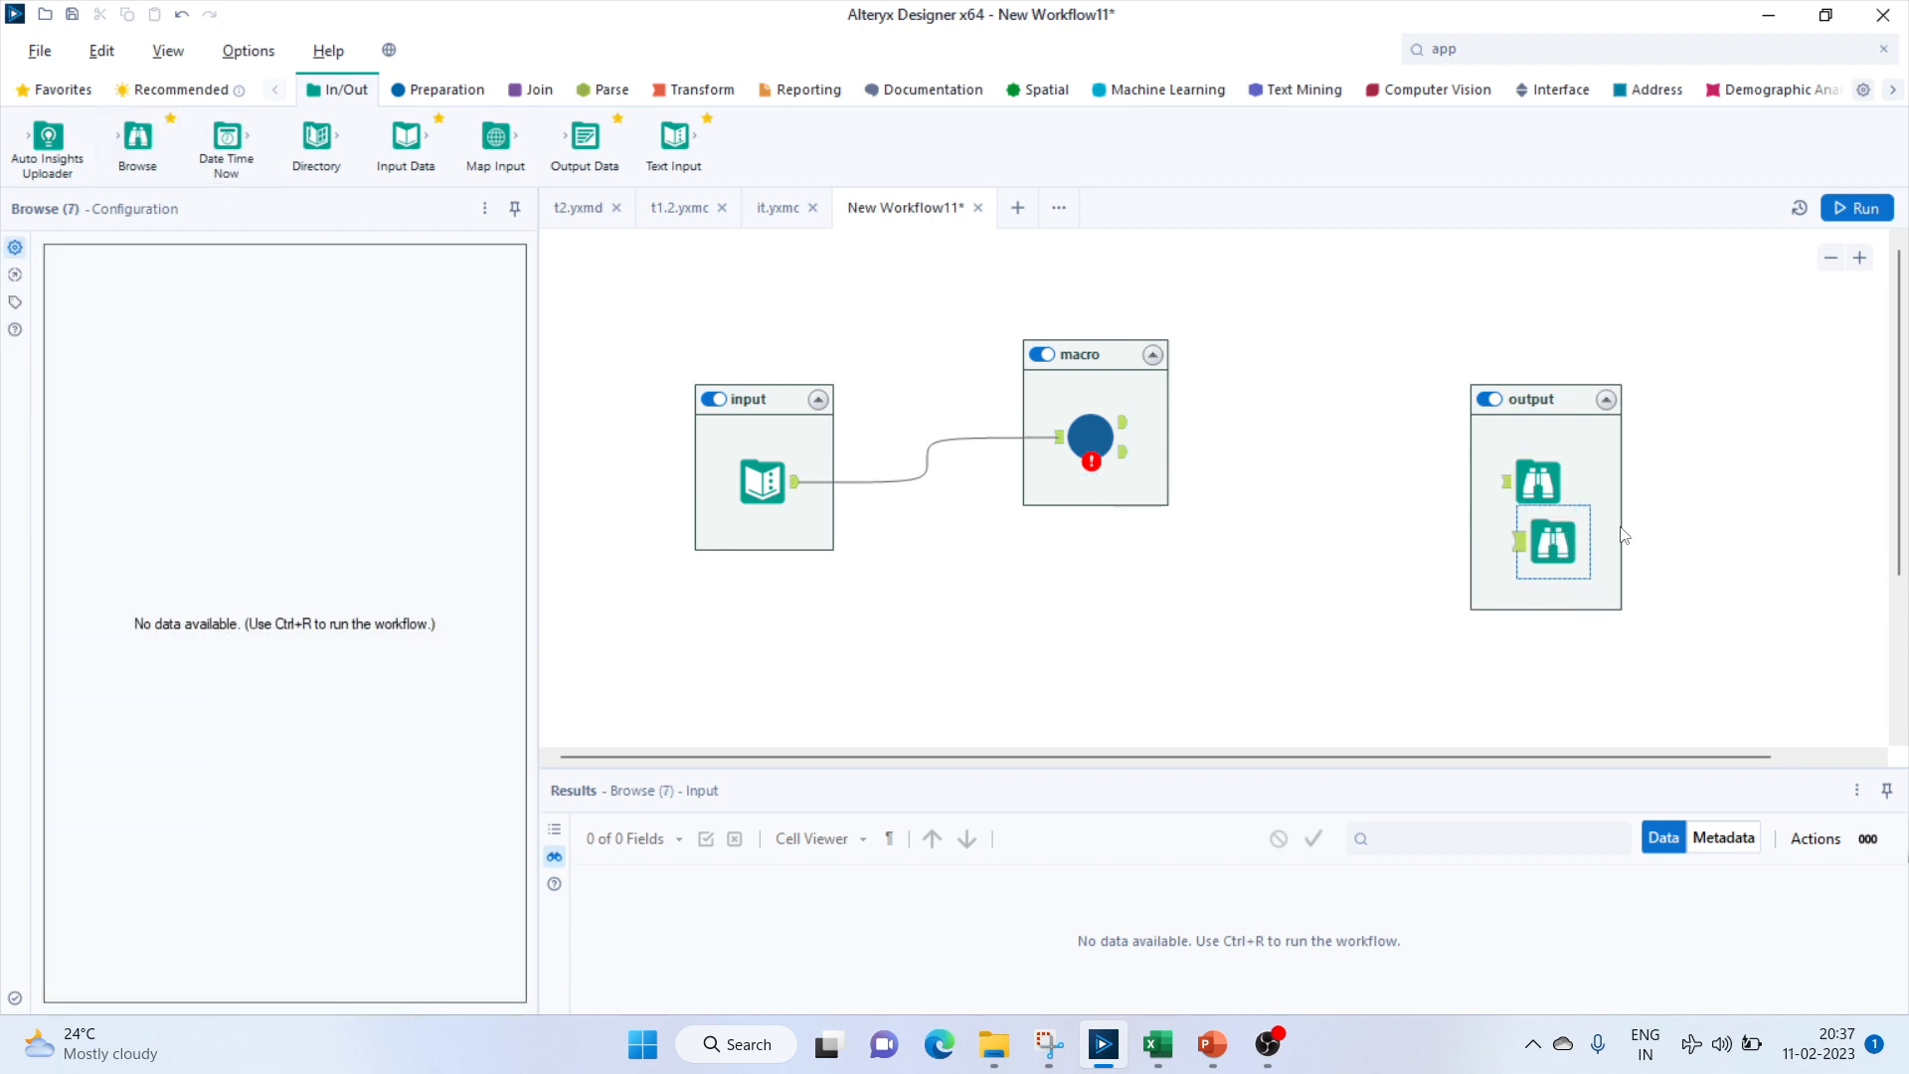
{"action": "left_click_drag", "start_coordinate": [1529, 479], "coordinate": [1526, 438]}
{"action": "left_click_drag", "start_coordinate": [1124, 422], "coordinate": [1504, 437]}
{"action": "mouse_move", "coordinate": [1123, 453]}
{"action": "left_mouse_down"}
{"action": "mouse_move", "coordinate": [1385, 540]}
{"action": "mouse_move", "coordinate": [1522, 542]}
{"action": "left_mouse_up"}
{"action": "left_click", "coordinate": [1091, 437]}
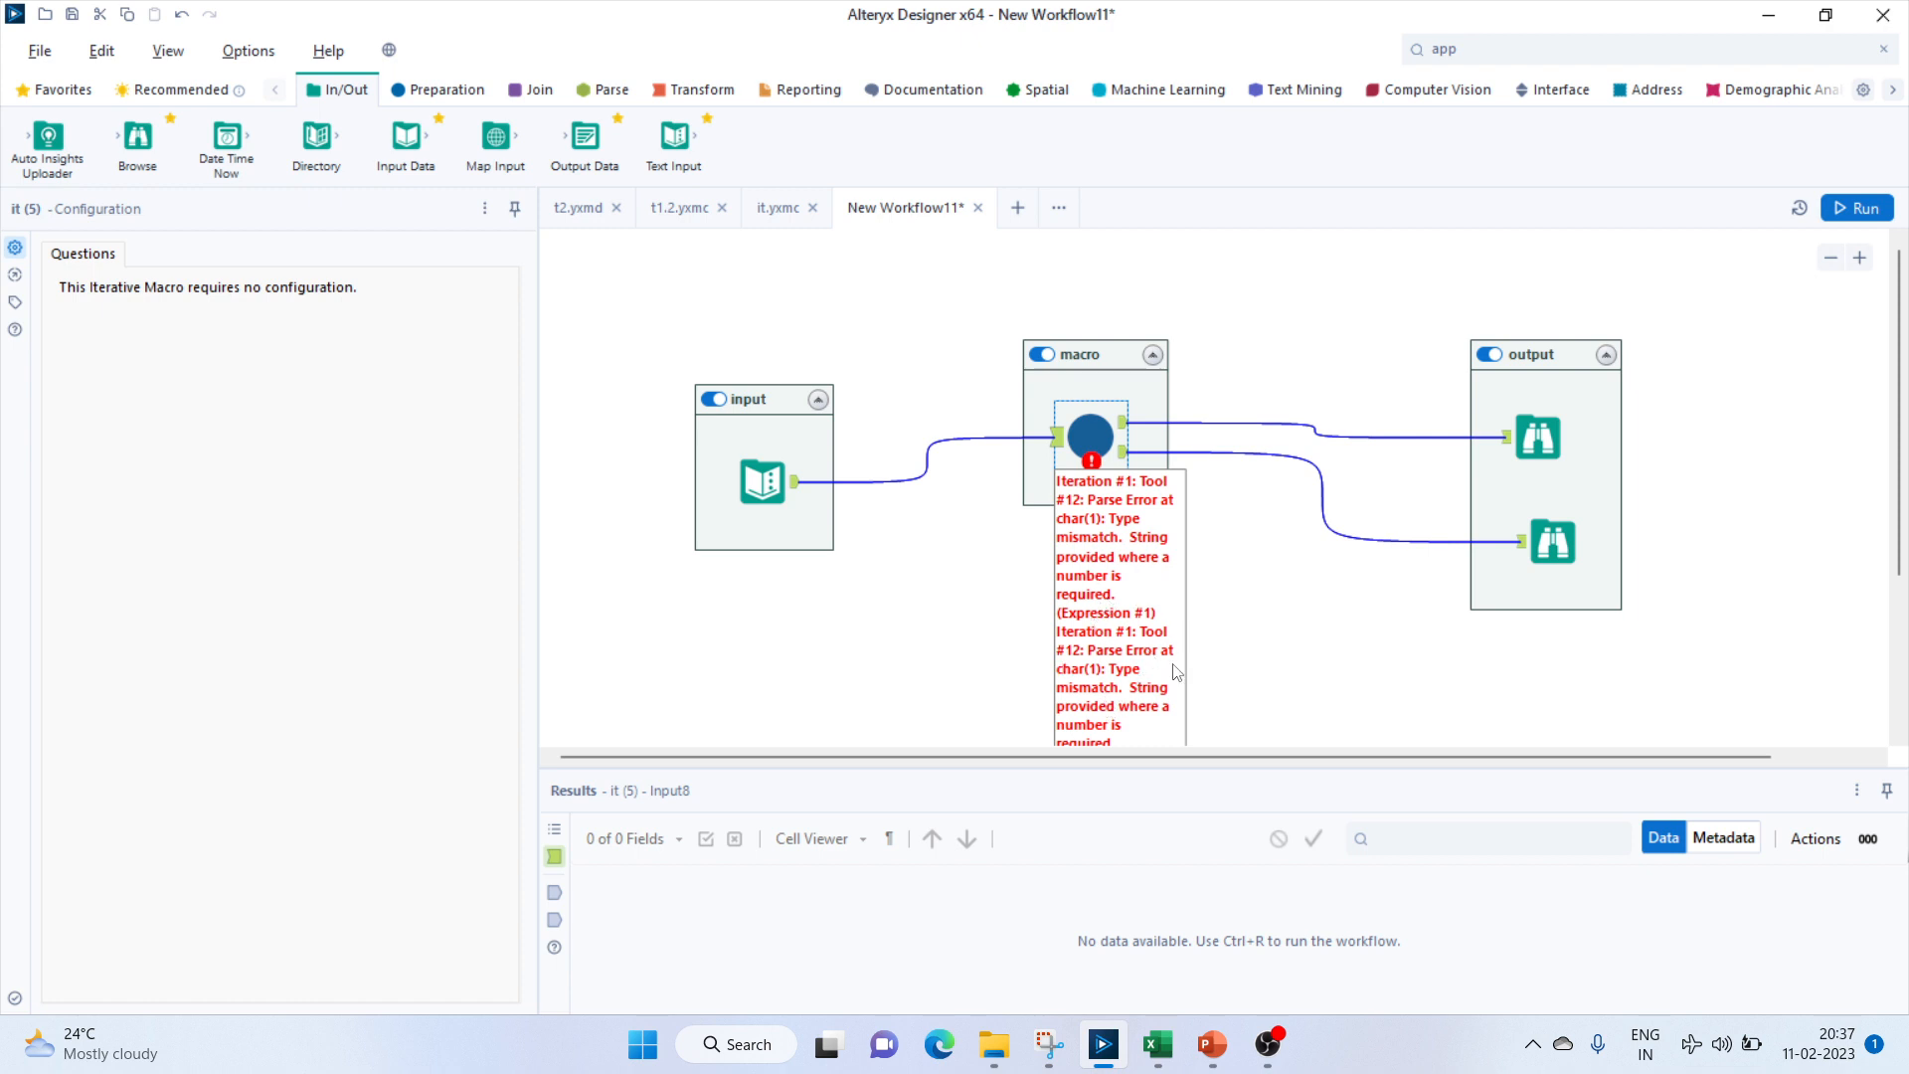
Fill the Text Input's first row with 153 for num, snum and onum, and 3 for digit.
{"action": "left_click", "coordinate": [766, 474]}
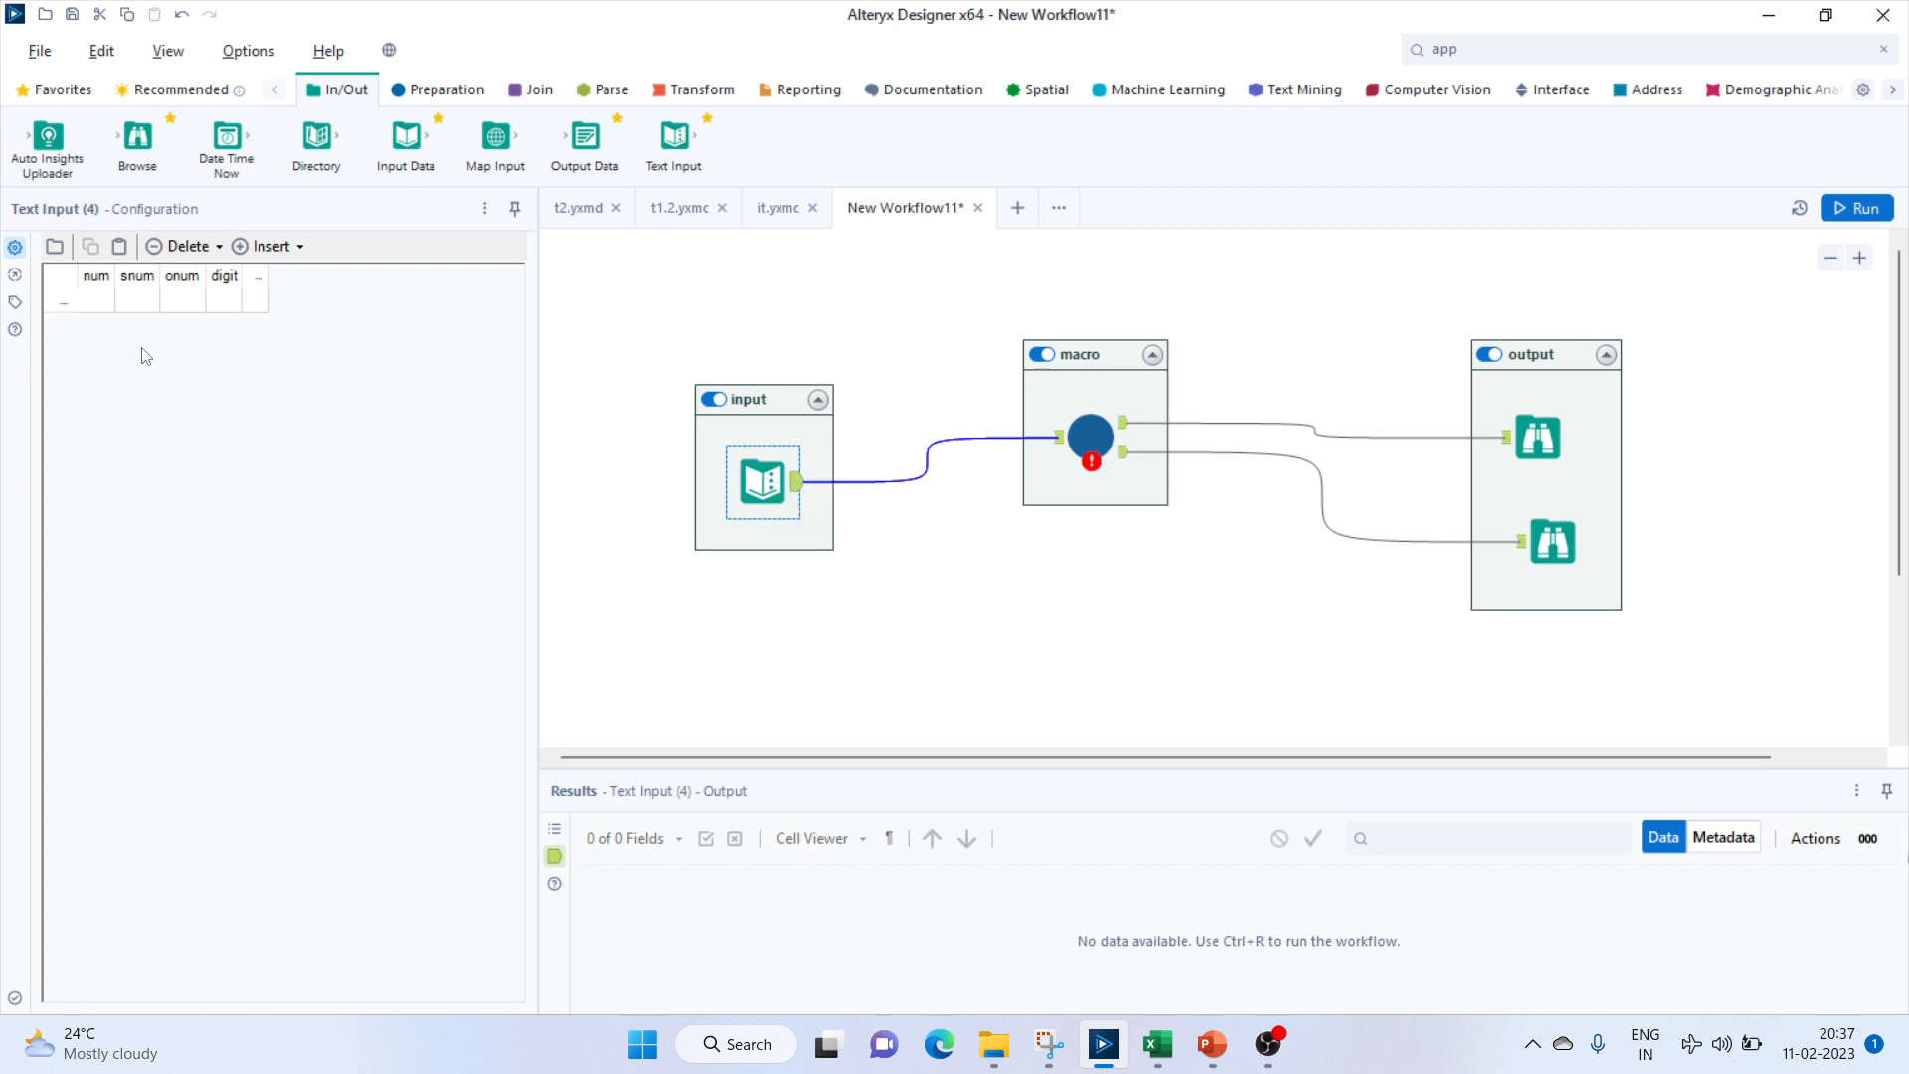
{"action": "left_click", "coordinate": [107, 304]}
{"action": "type", "text": "1"}
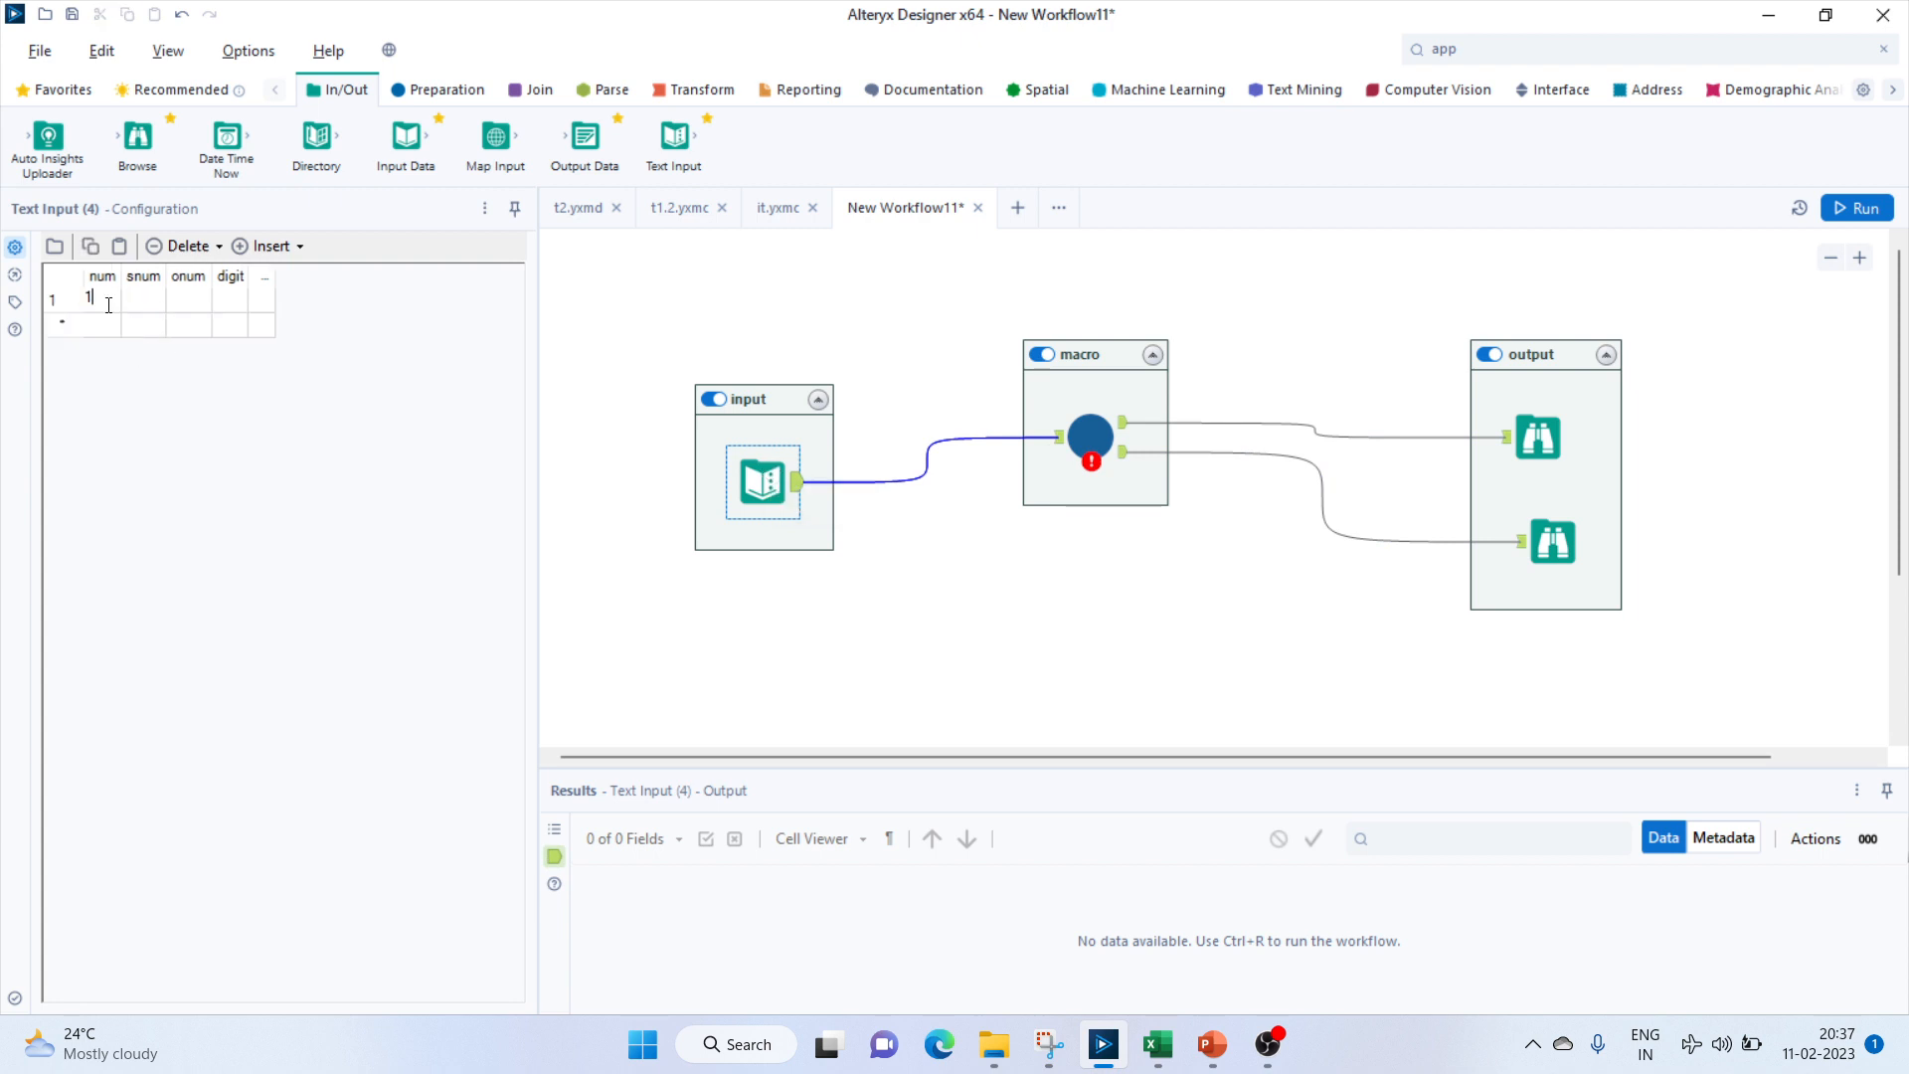
{"action": "type", "text": "53"}
{"action": "left_click", "coordinate": [149, 310]}
{"action": "type", "text": "1"}
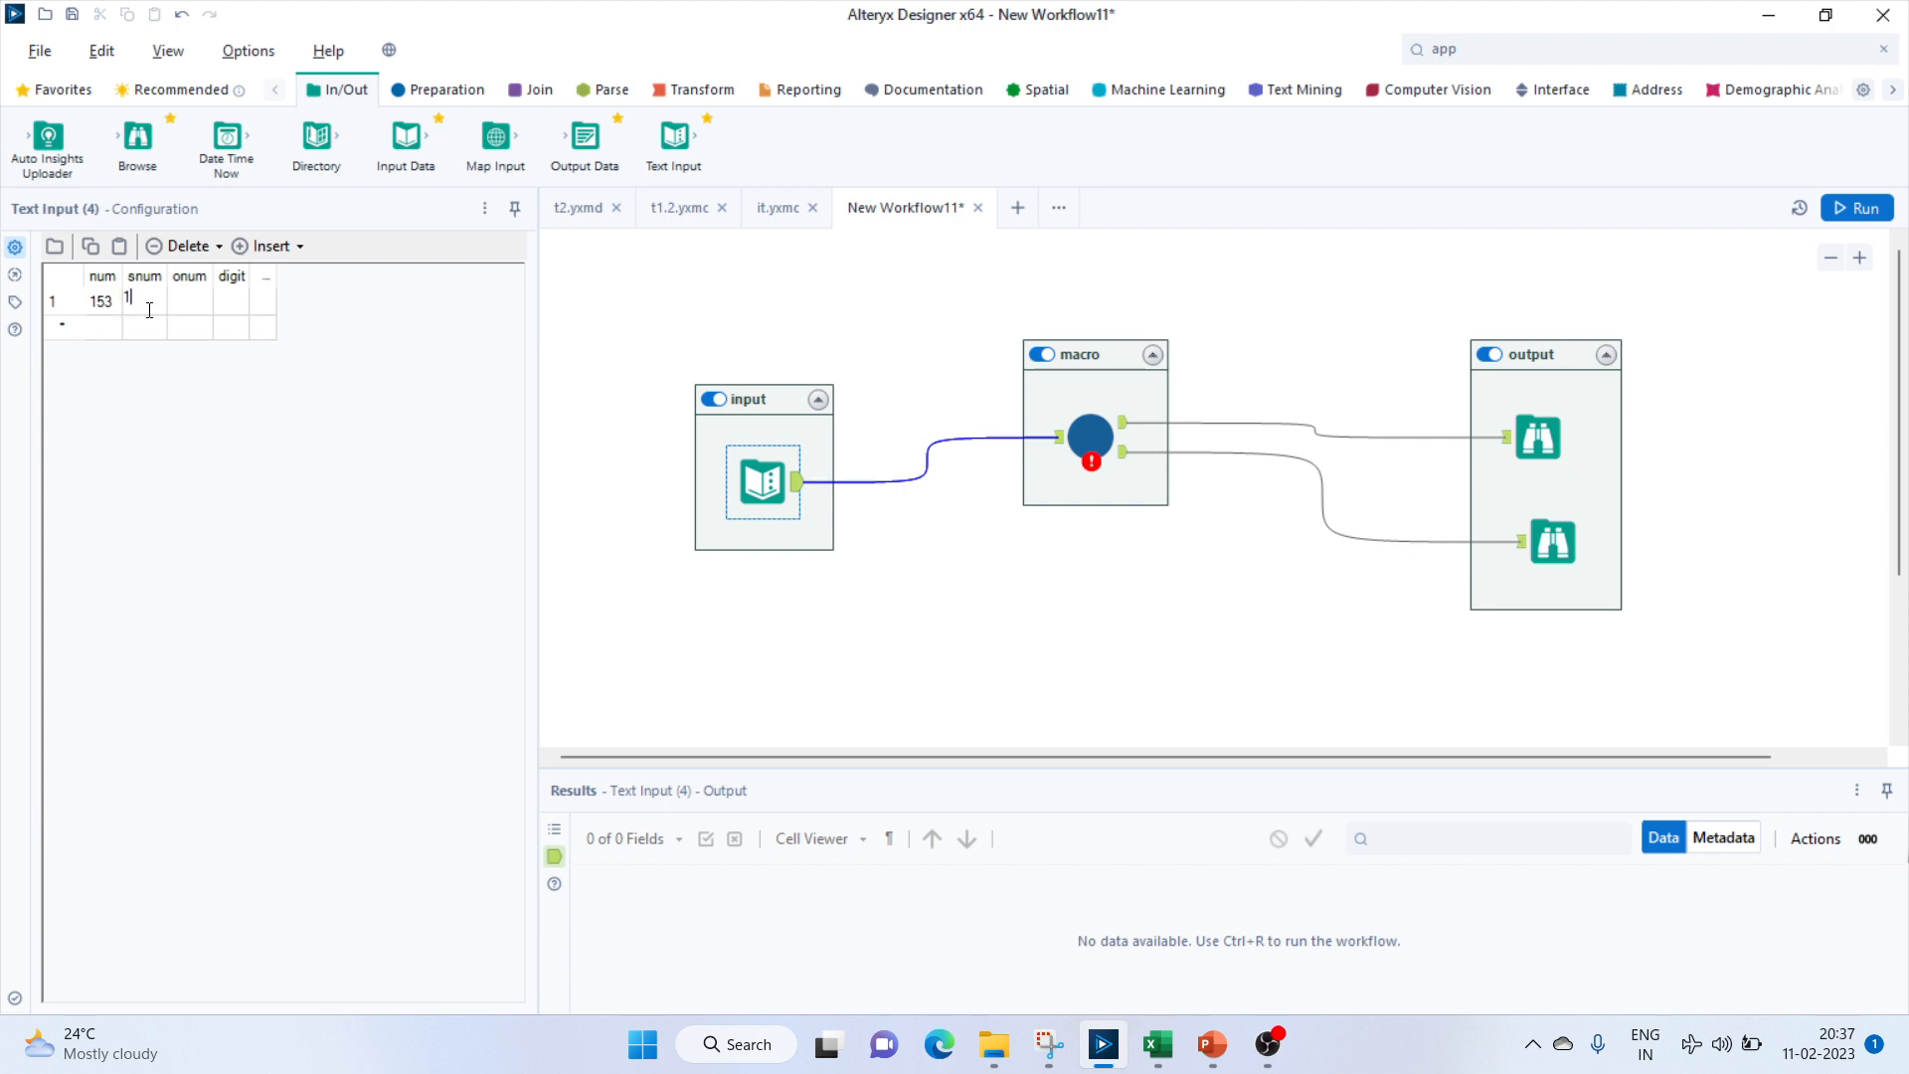
{"action": "type", "text": "53"}
{"action": "left_click", "coordinate": [192, 301]}
{"action": "type", "text": "1"}
{"action": "left_click", "coordinate": [241, 301]}
{"action": "type", "text": "3"}
{"action": "left_click", "coordinate": [604, 369]}
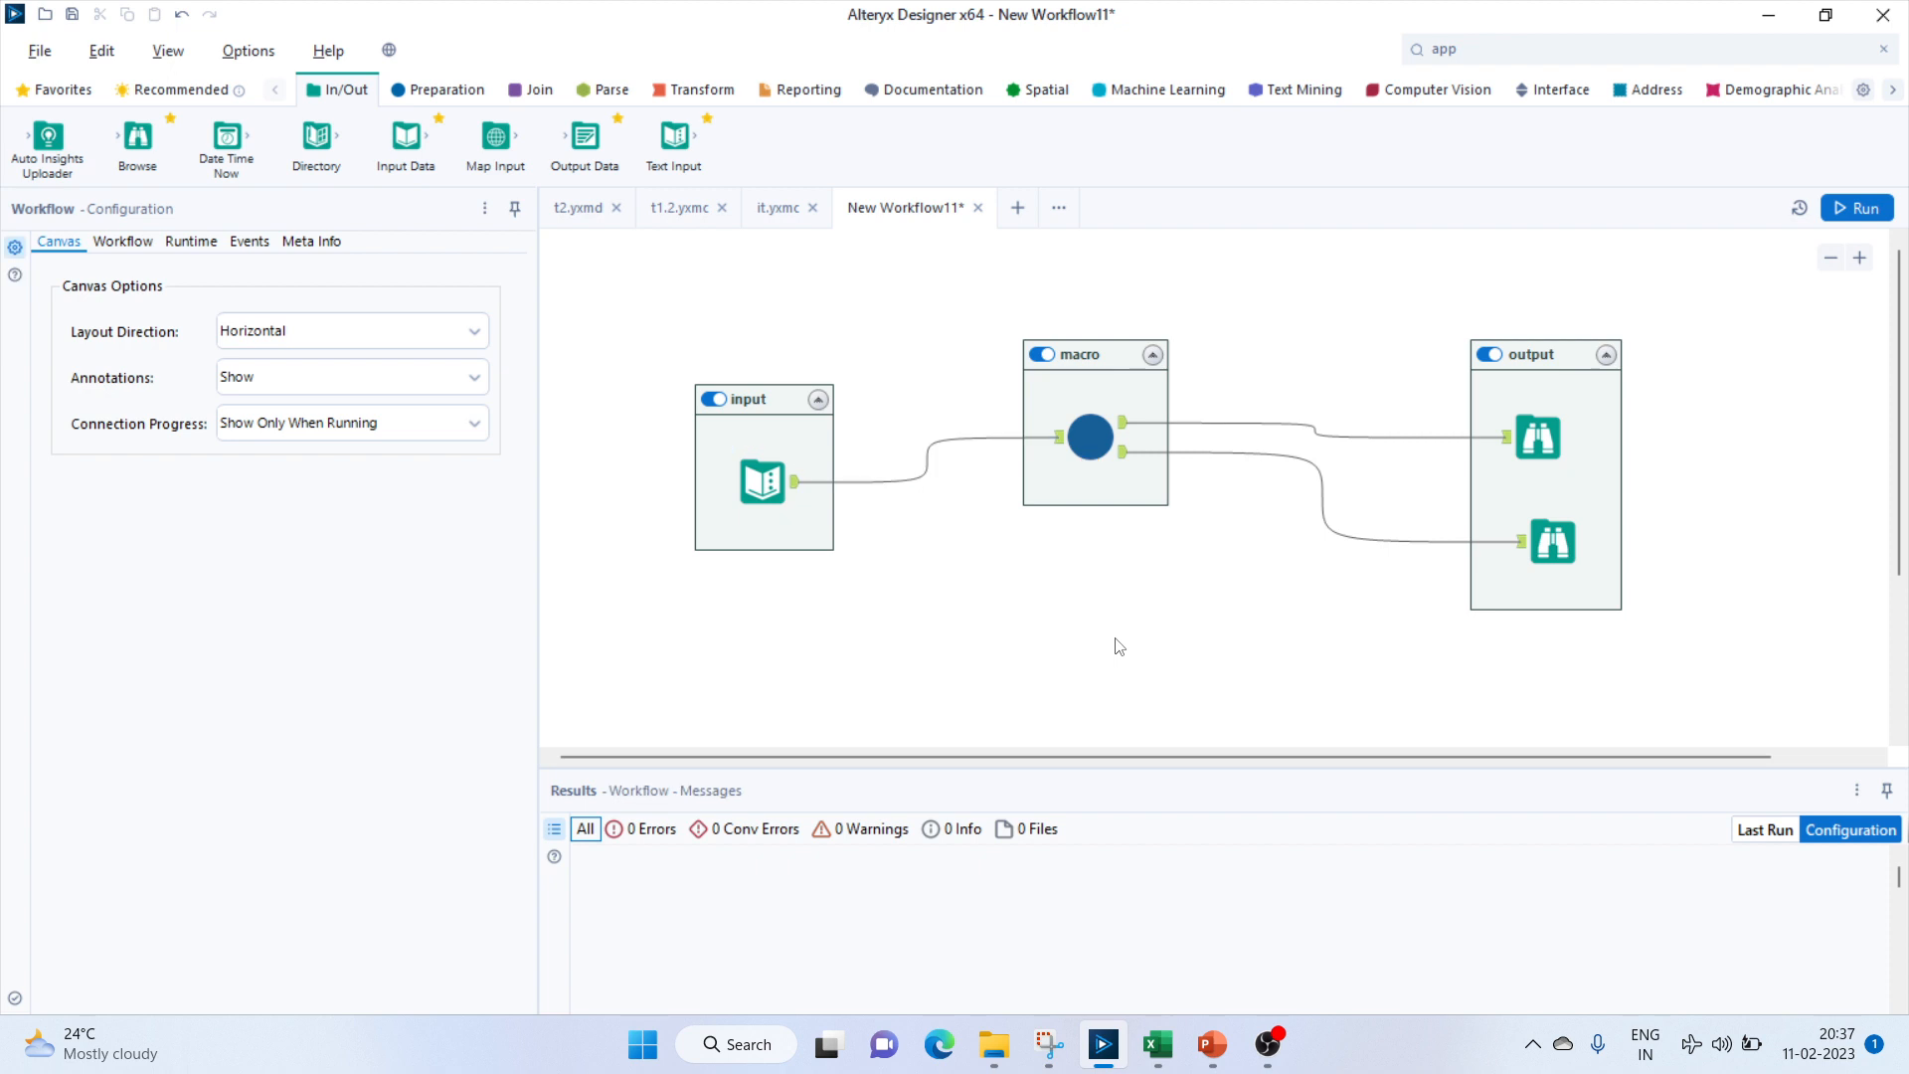
Run the workflow and examine the results in both Browse tools for the number 153.
{"action": "left_click", "coordinate": [1855, 208]}
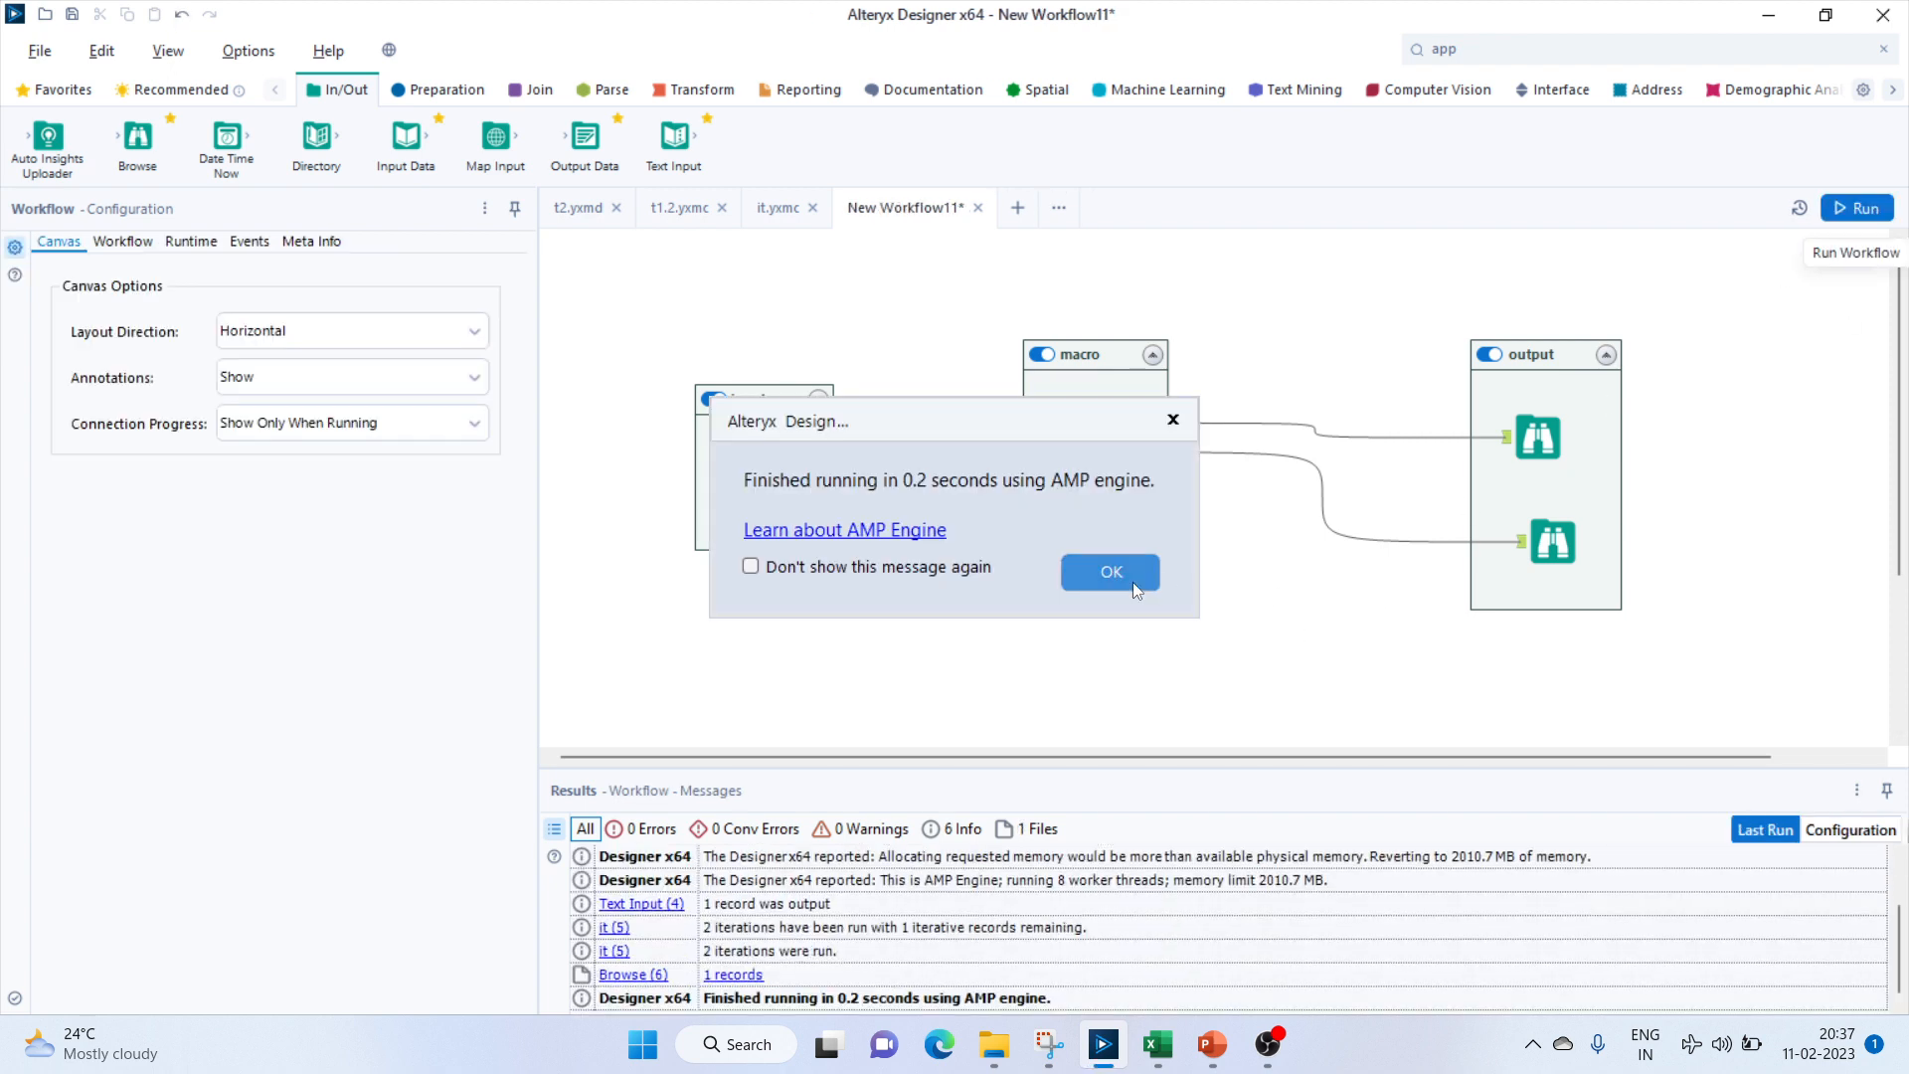
{"action": "left_click", "coordinate": [1132, 581]}
{"action": "left_click", "coordinate": [1548, 555]}
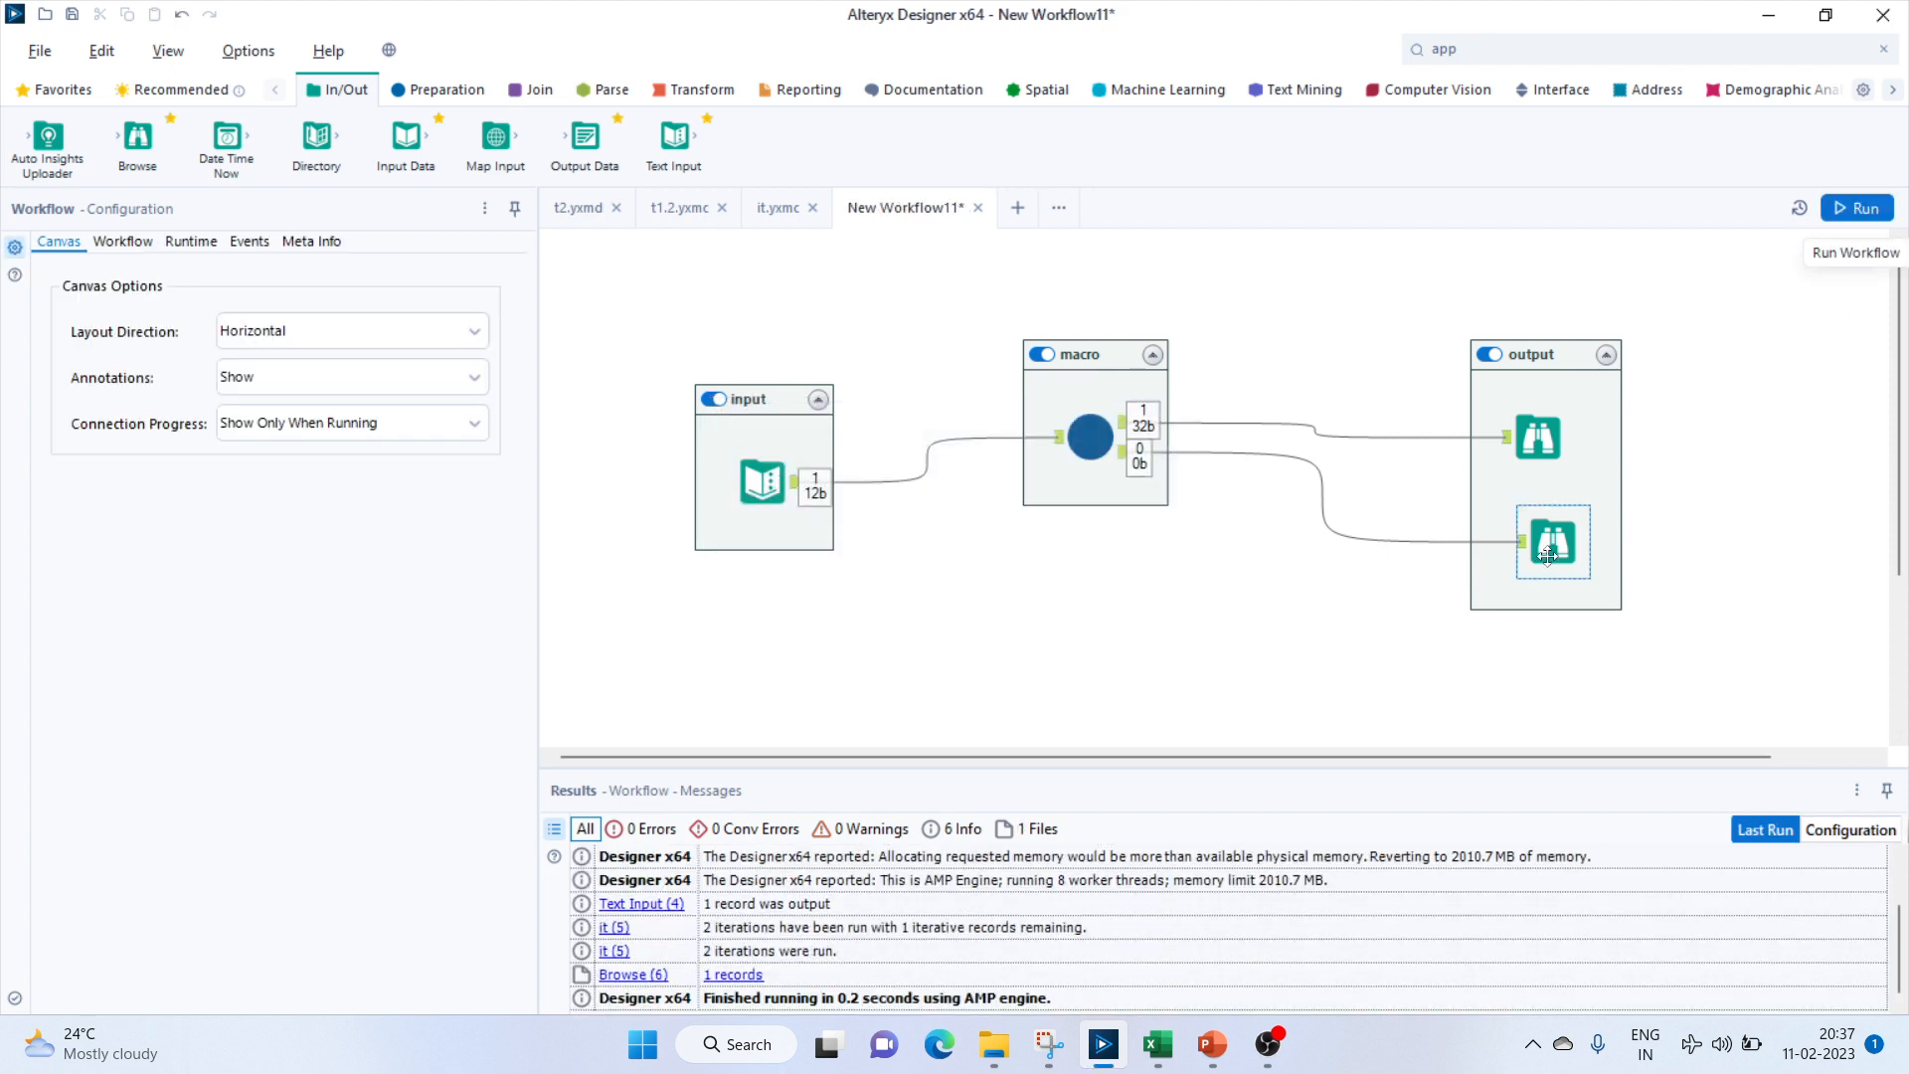
{"action": "left_click", "coordinate": [1548, 453]}
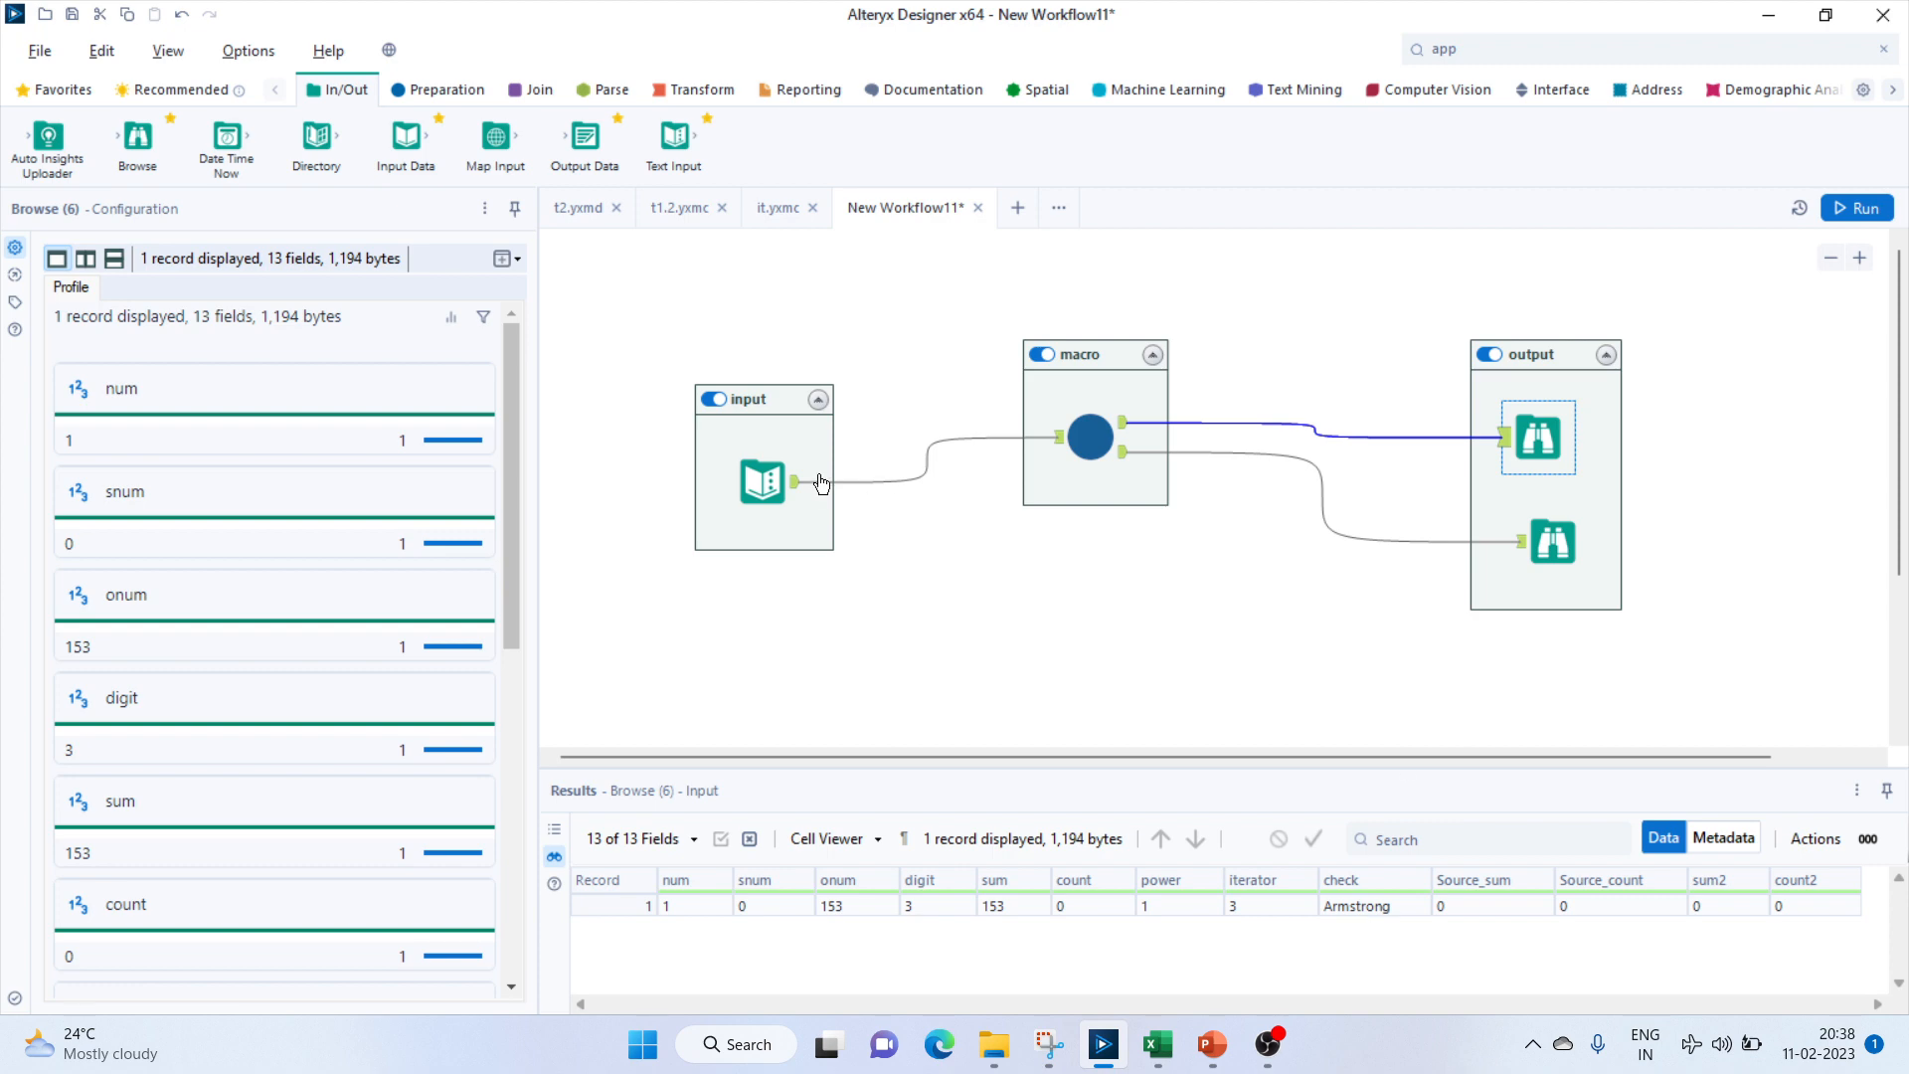
Change the Text Input row to 15 for num, snum and onum, and 2 for digit.
{"action": "left_click", "coordinate": [762, 480]}
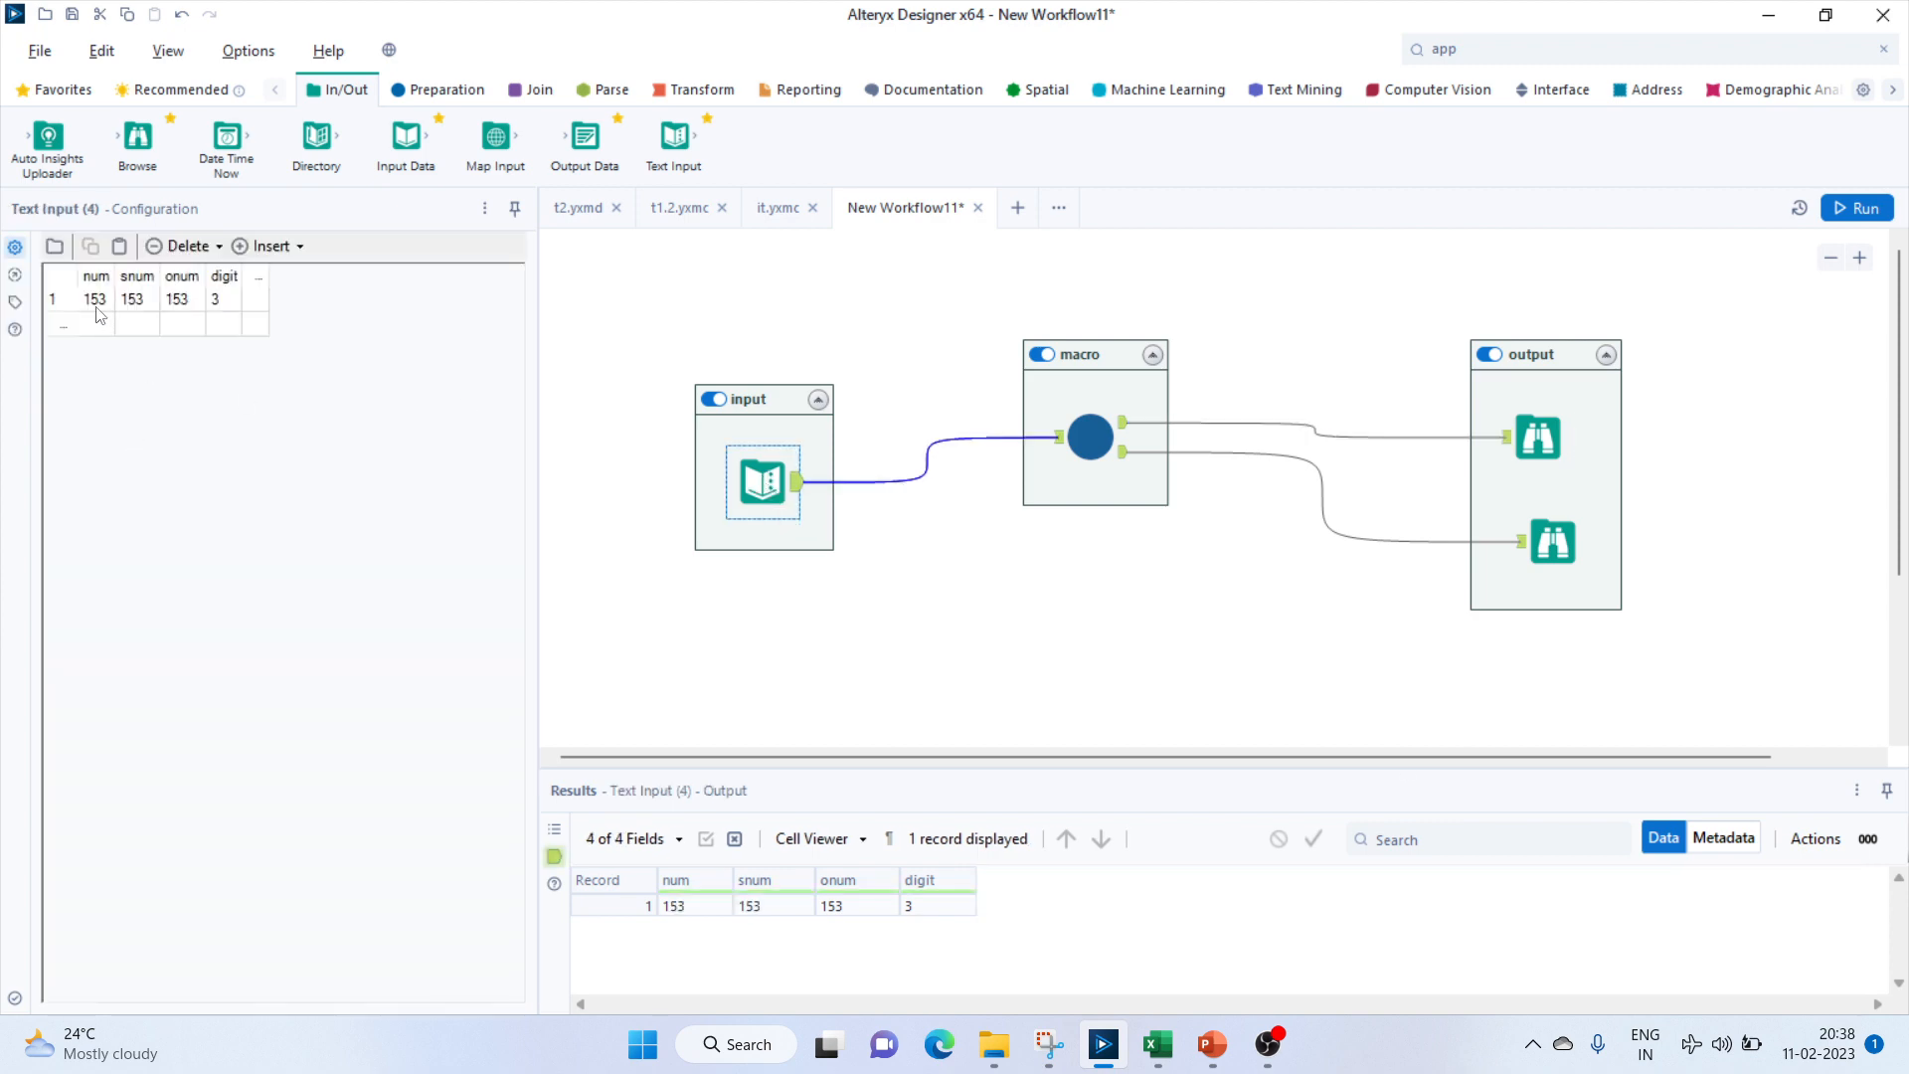
{"action": "left_click", "coordinate": [95, 299]}
{"action": "type", "text": "15"}
{"action": "left_click", "coordinate": [145, 303]}
{"action": "type", "text": "15"}
{"action": "left_click", "coordinate": [171, 303]}
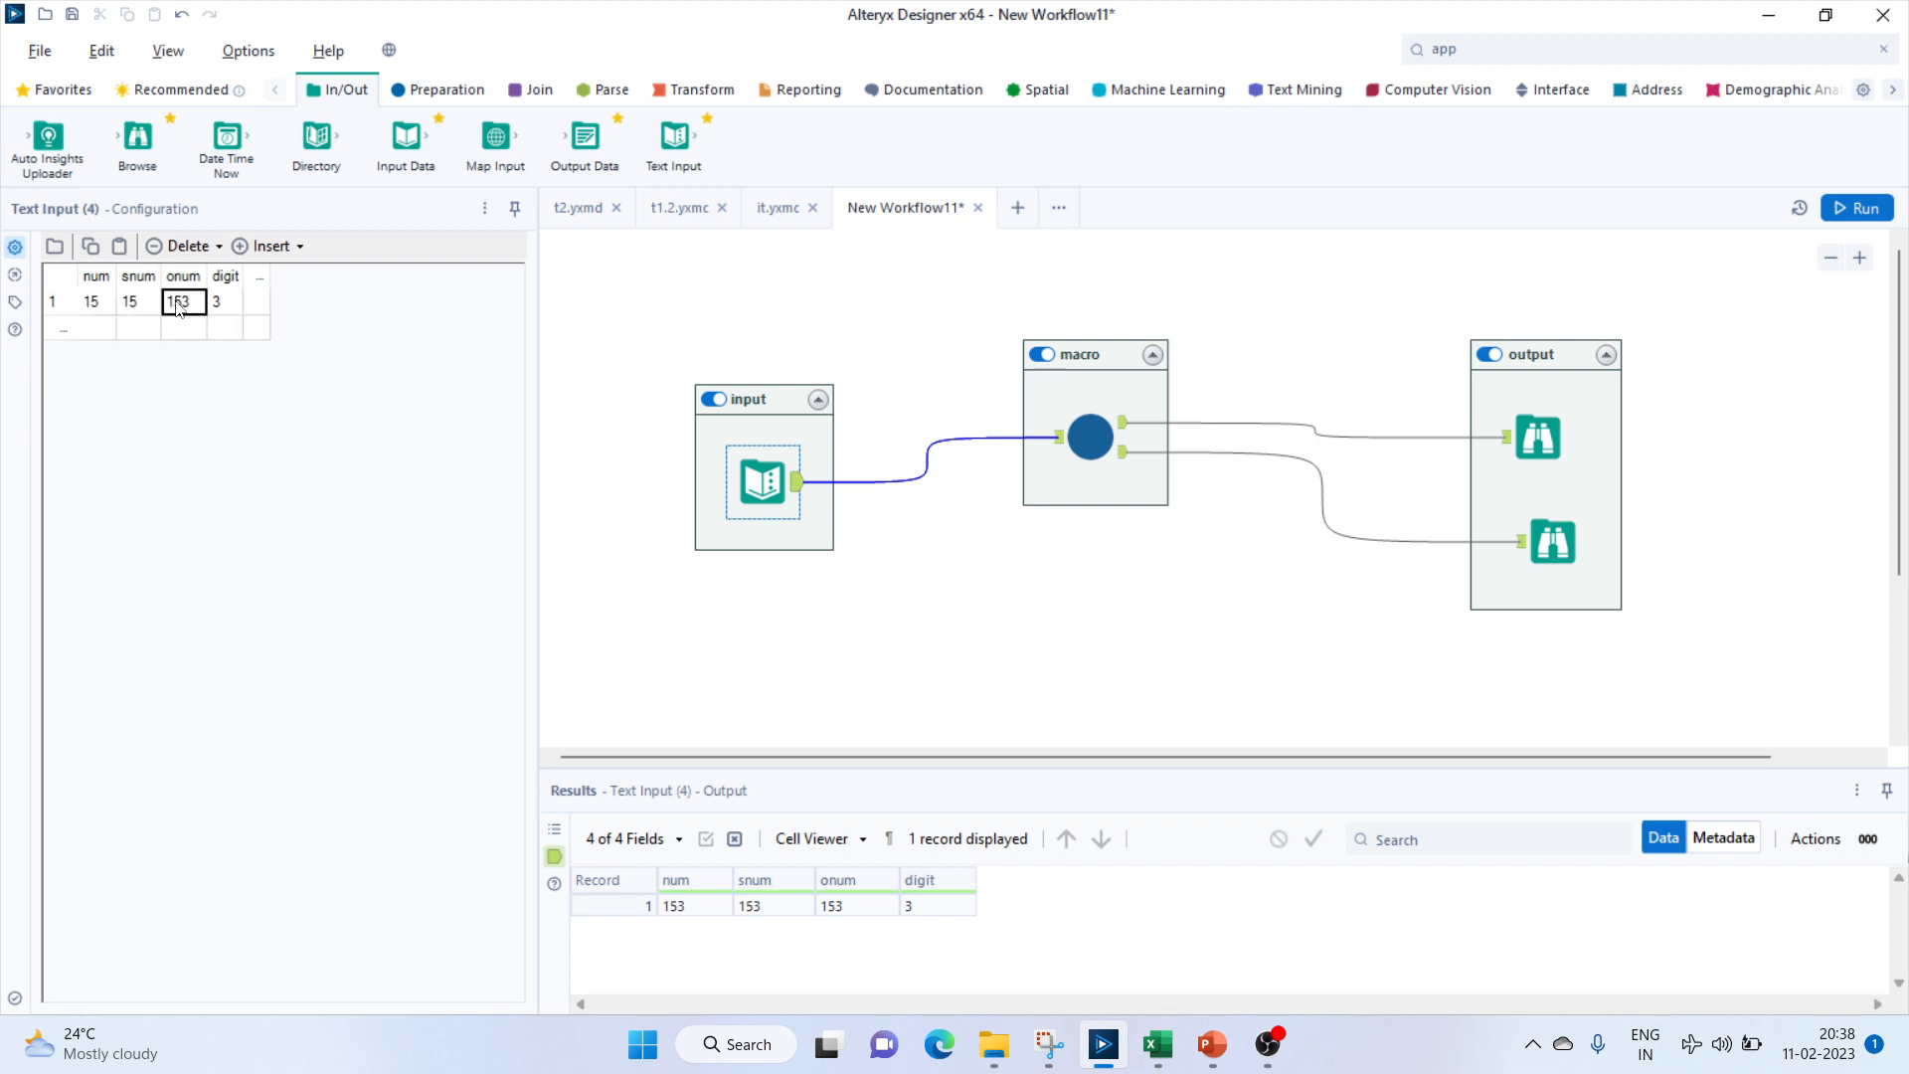
{"action": "type", "text": "15"}
{"action": "left_click", "coordinate": [223, 304]}
{"action": "type", "text": "2"}
Rerun the workflow for the number 15 and examine the results in both Browse tools.
{"action": "left_click", "coordinate": [1875, 211]}
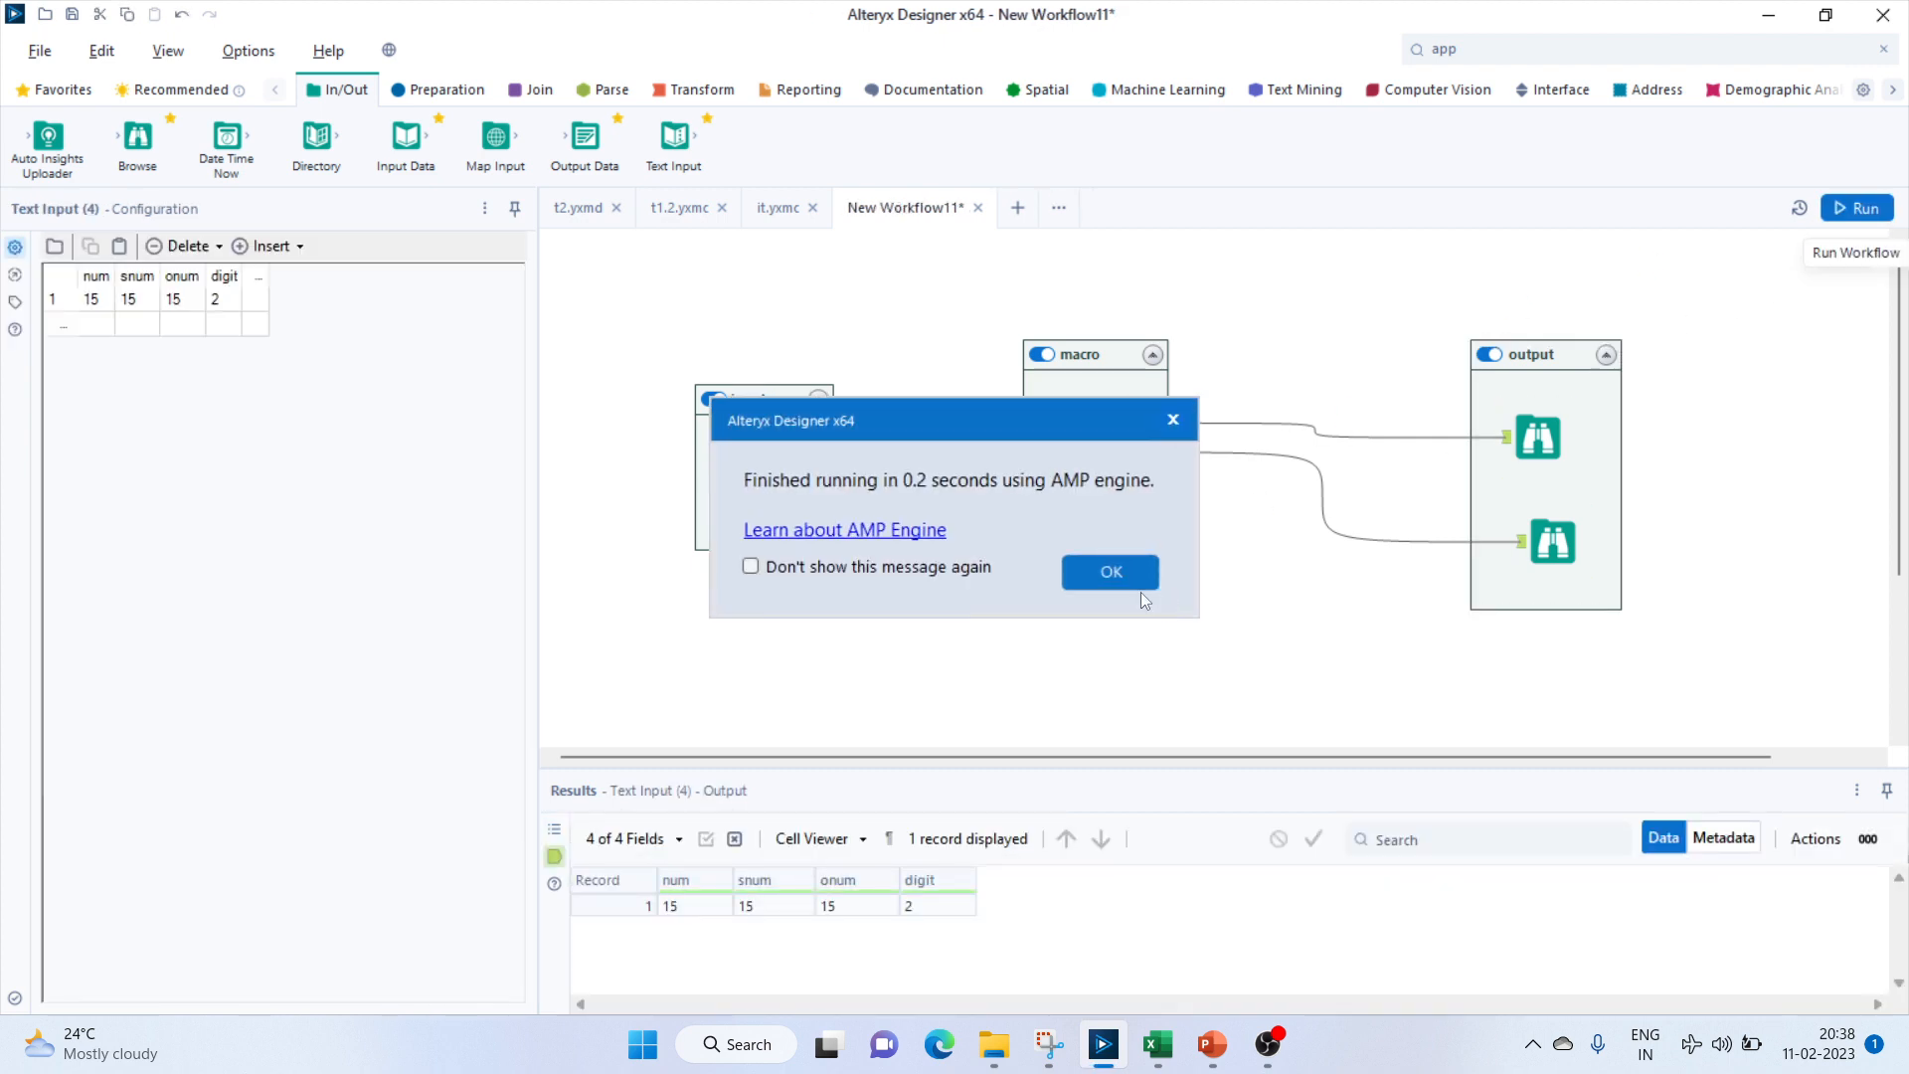
{"action": "left_click", "coordinate": [1118, 581]}
{"action": "left_click", "coordinate": [1521, 541]}
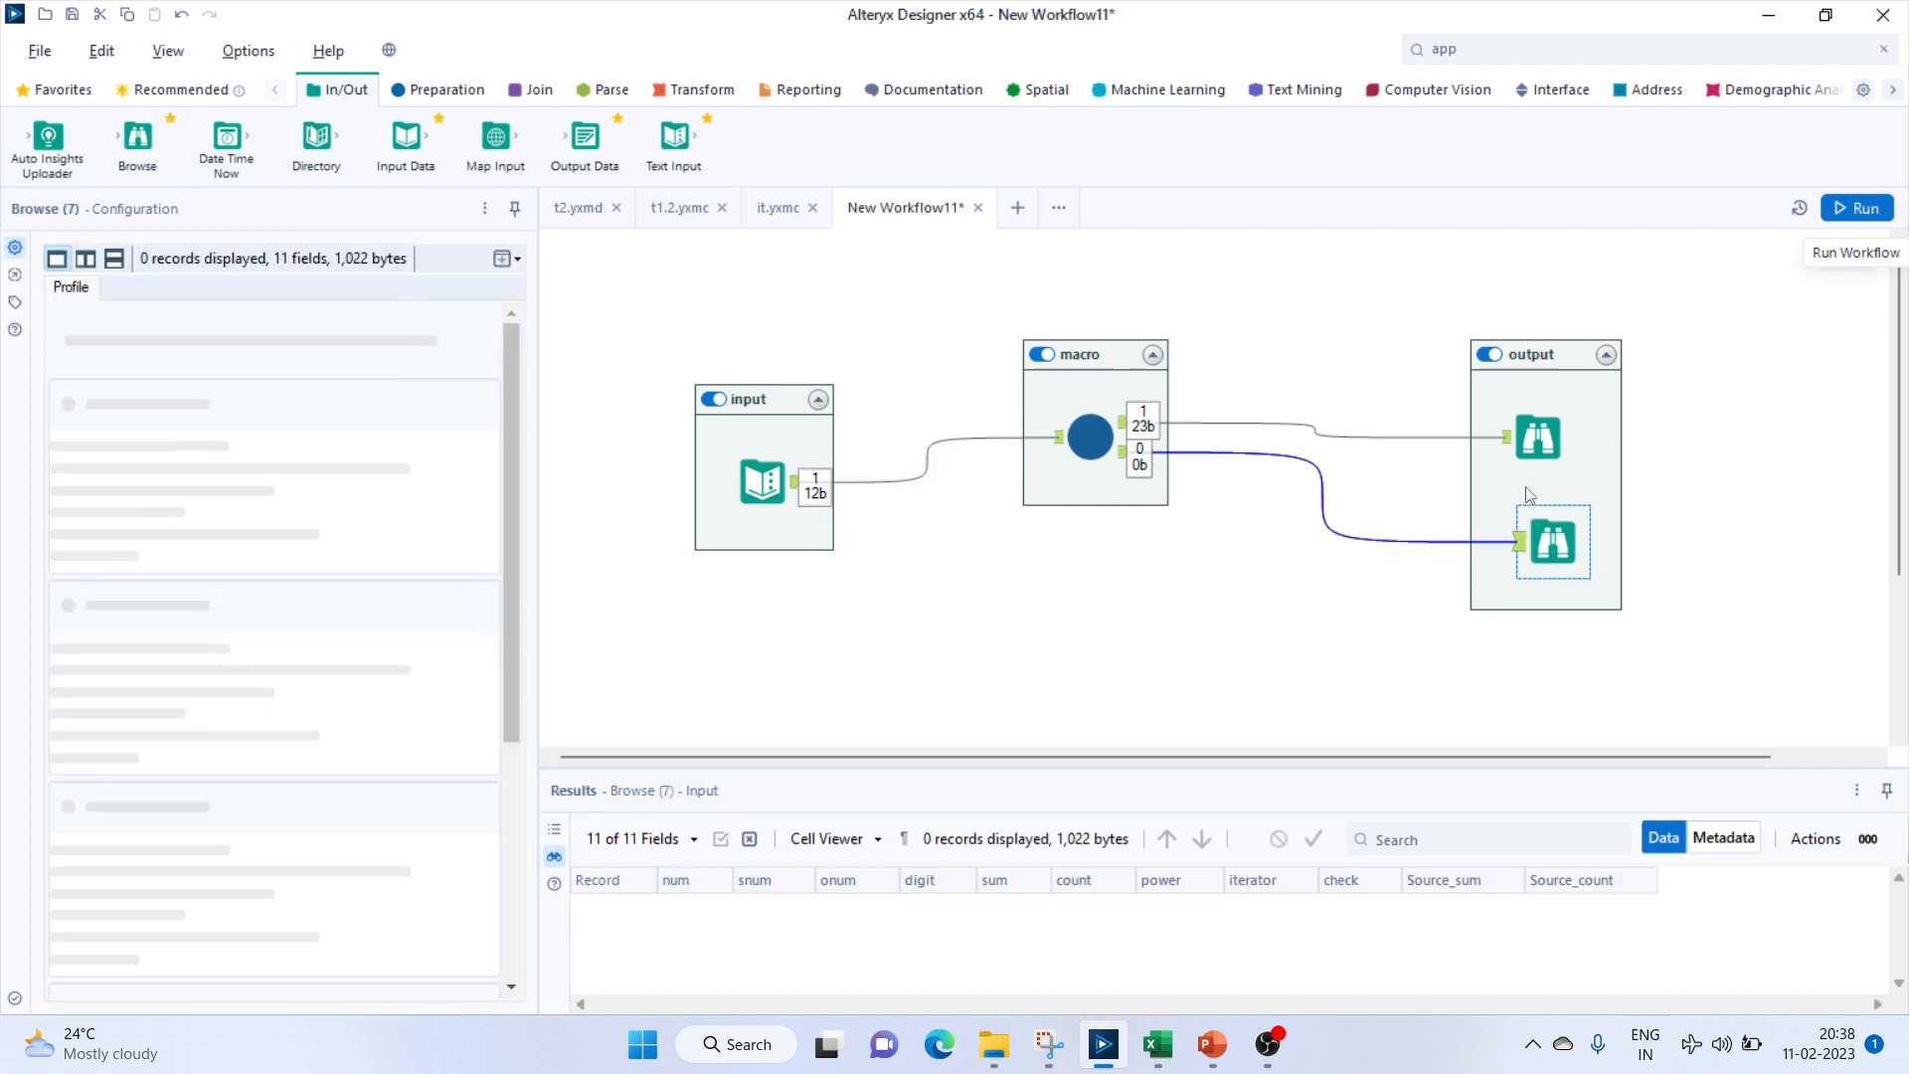
{"action": "left_click", "coordinate": [1503, 446]}
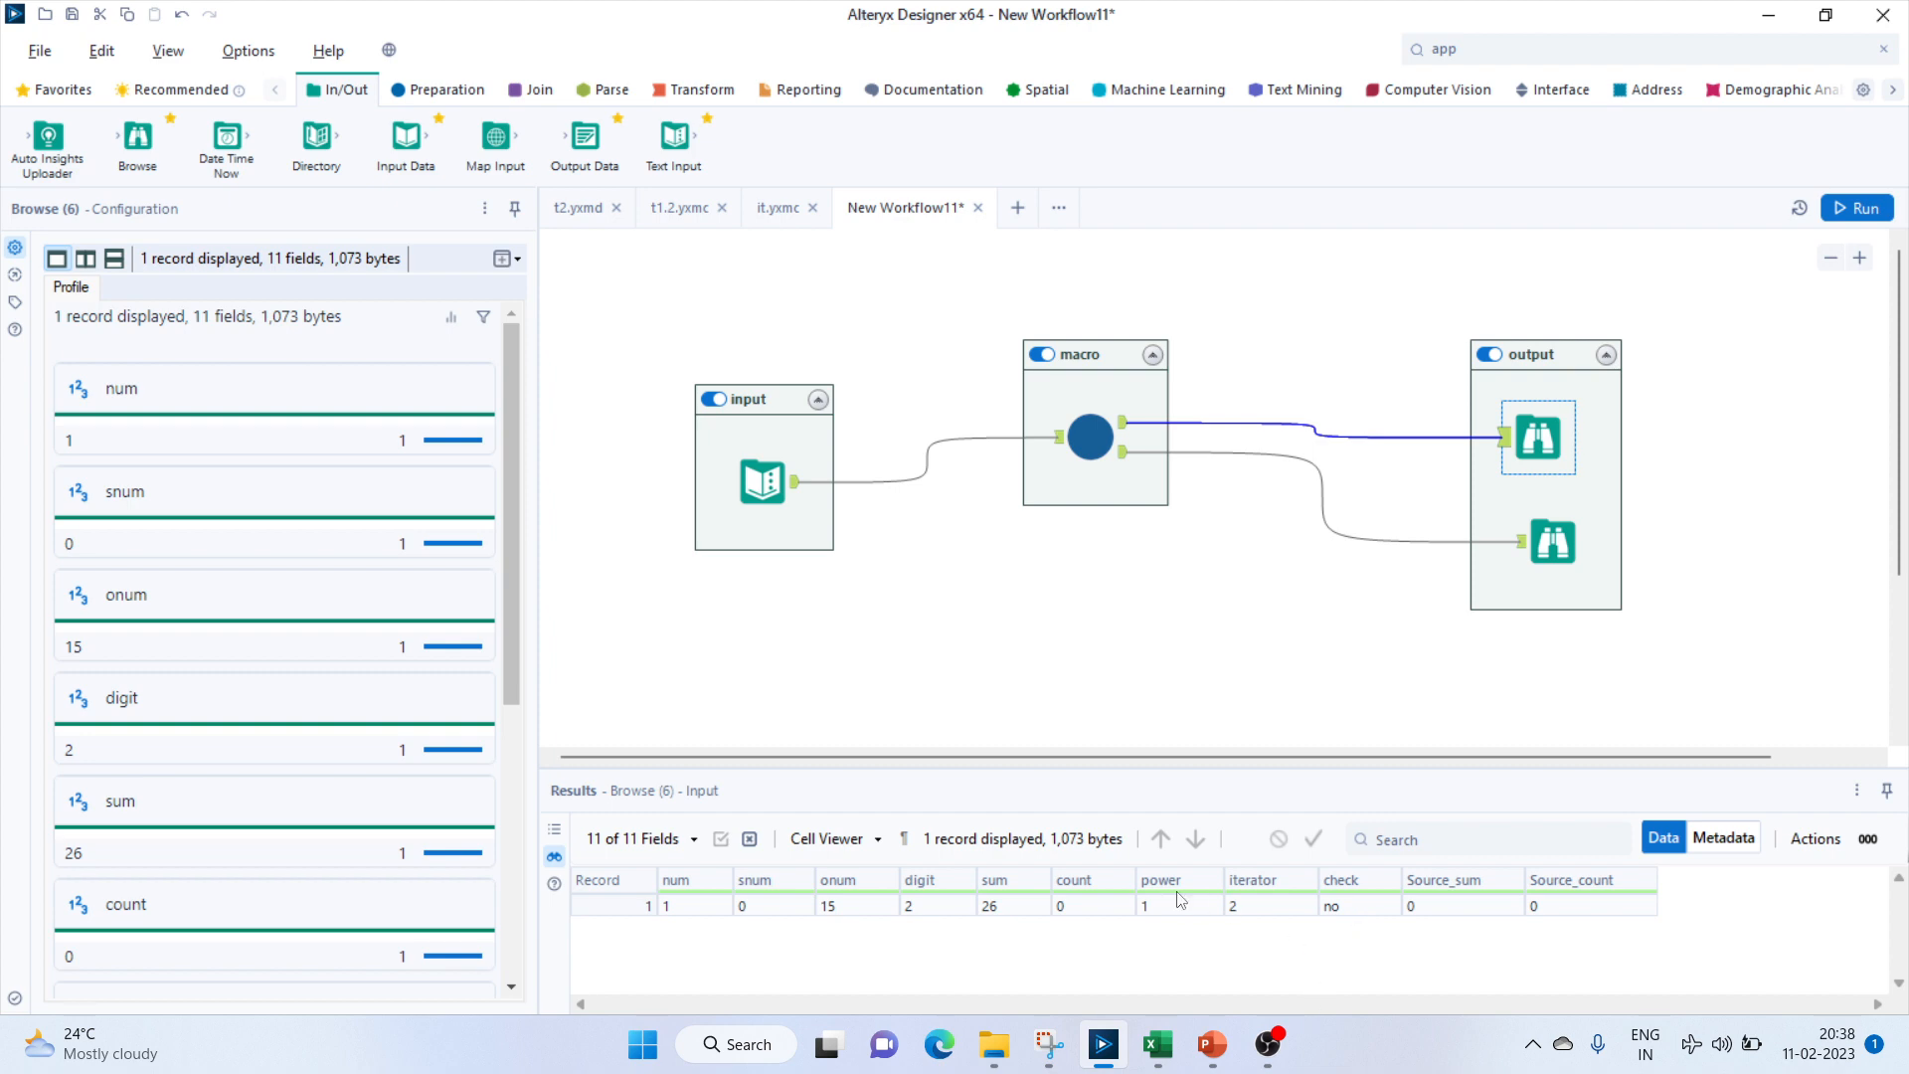
Switch back to the it.yxmc macro.
{"action": "left_click", "coordinate": [777, 207]}
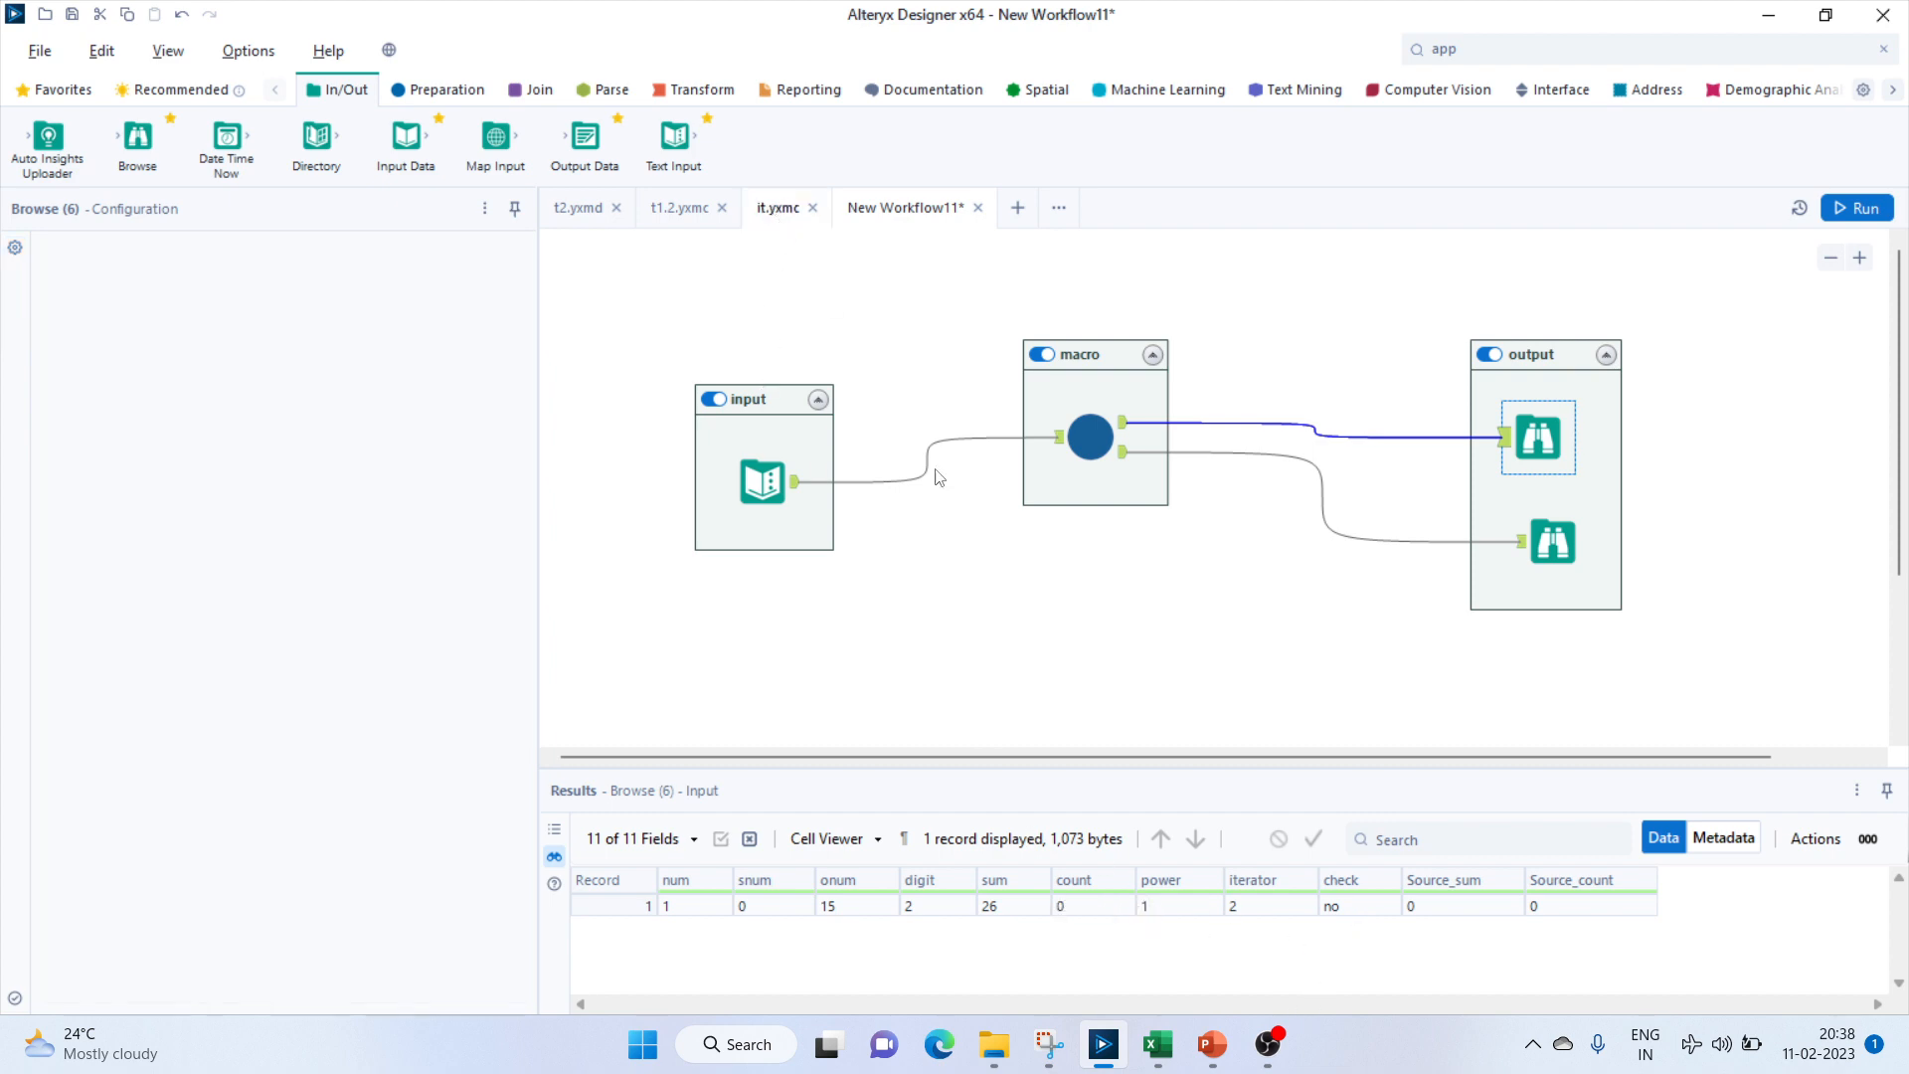